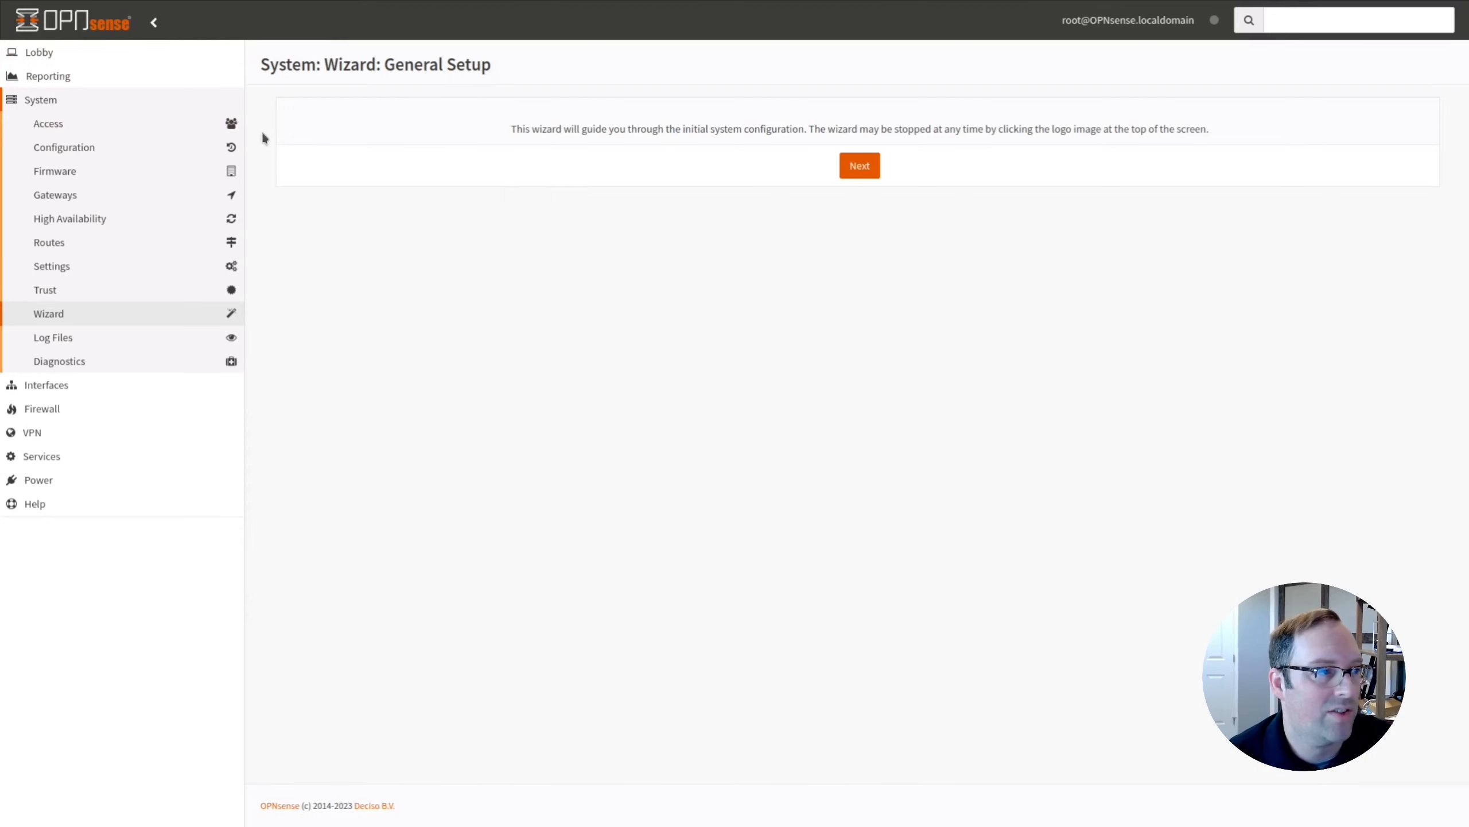
# Leave the General Setup wizard via the OPNsense logo to reach the Lobby dashboard.
pyautogui.click(76, 20)
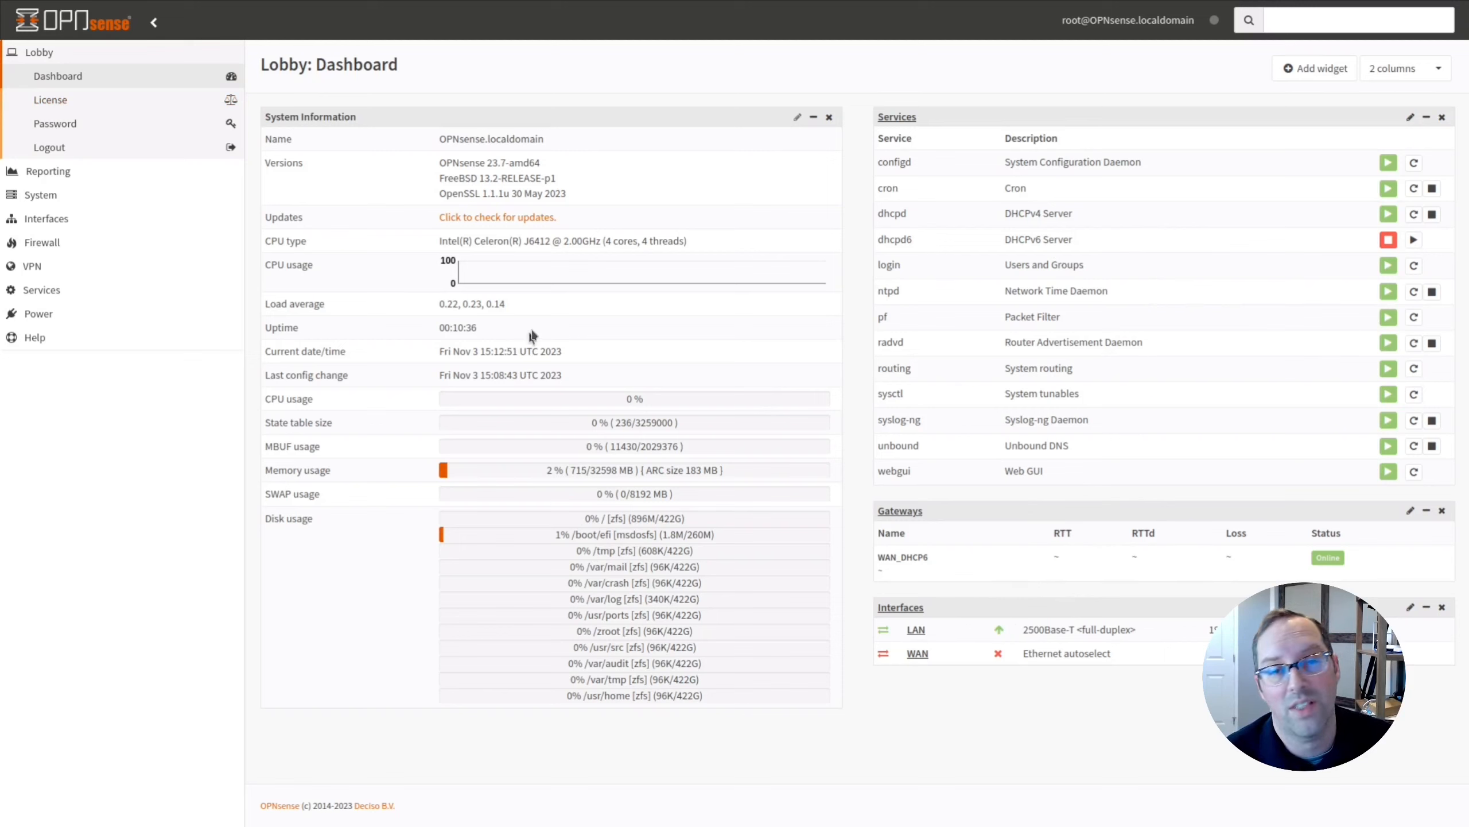
# Review the ARC size figure in System Information, then expand System > Settings in the sidebar.
pyautogui.click(696, 474)
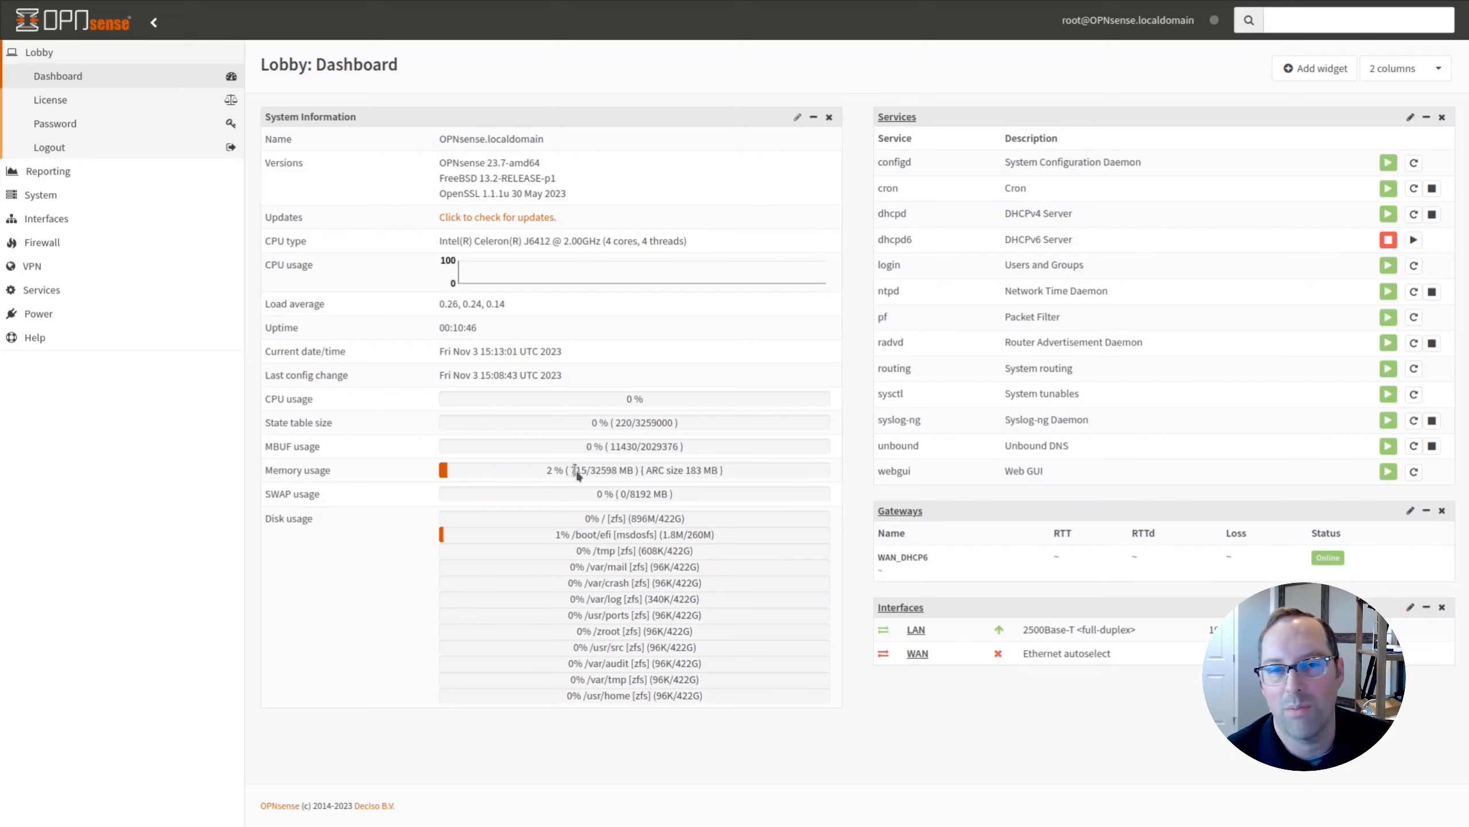
pyautogui.doubleClick(693, 472)
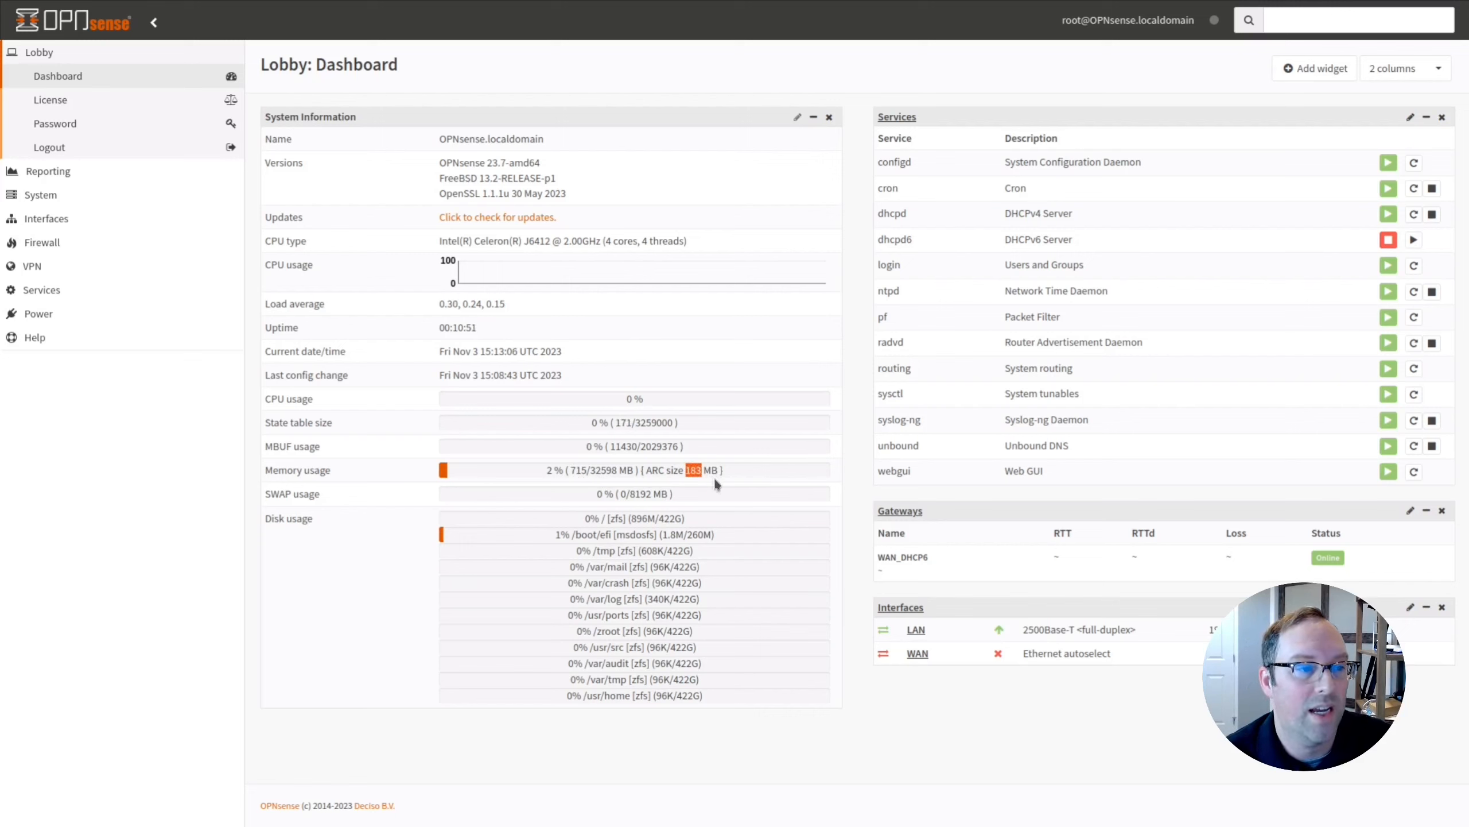
pyautogui.click(711, 472)
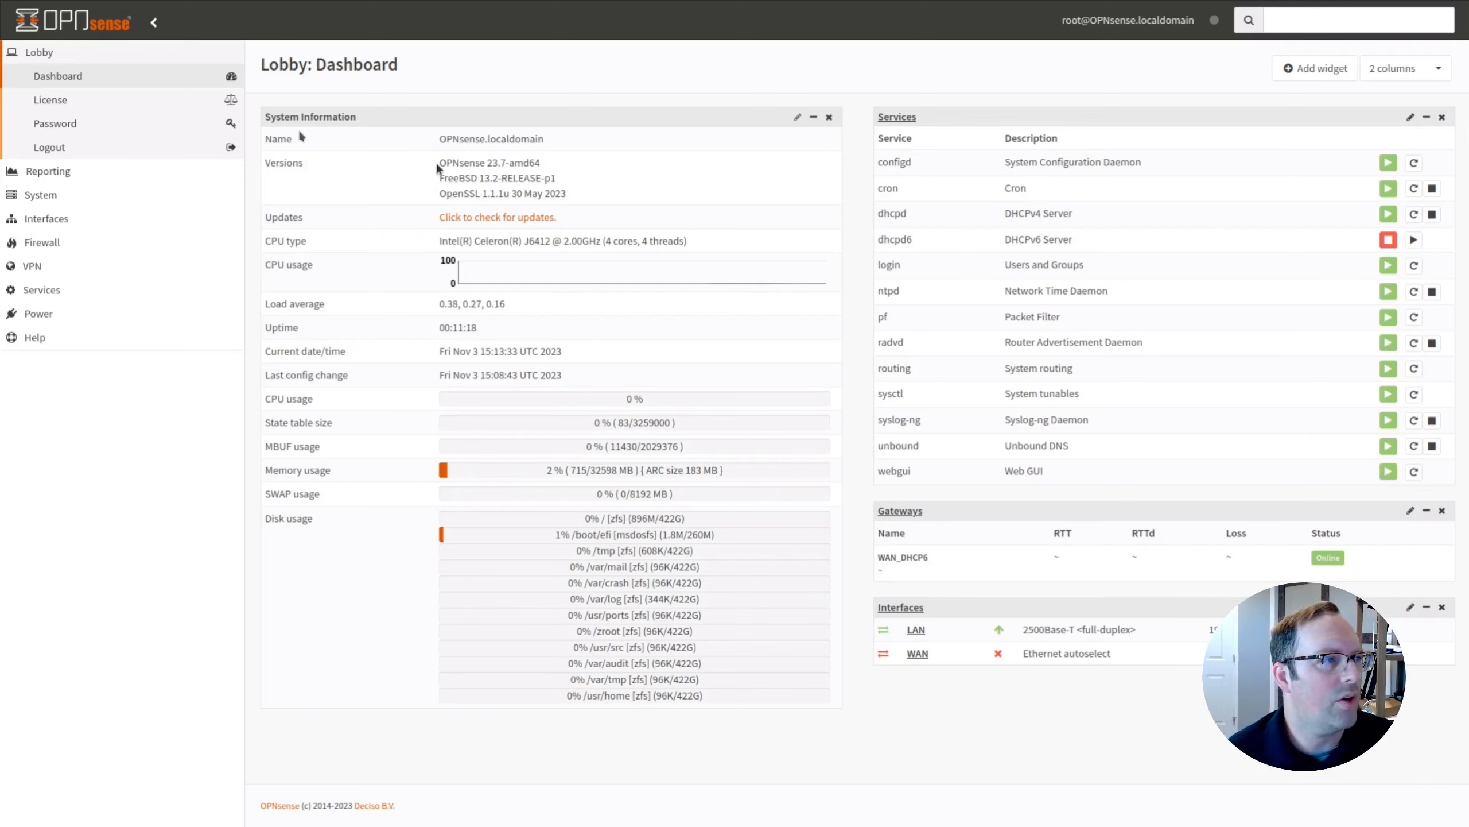
pyautogui.click(52, 195)
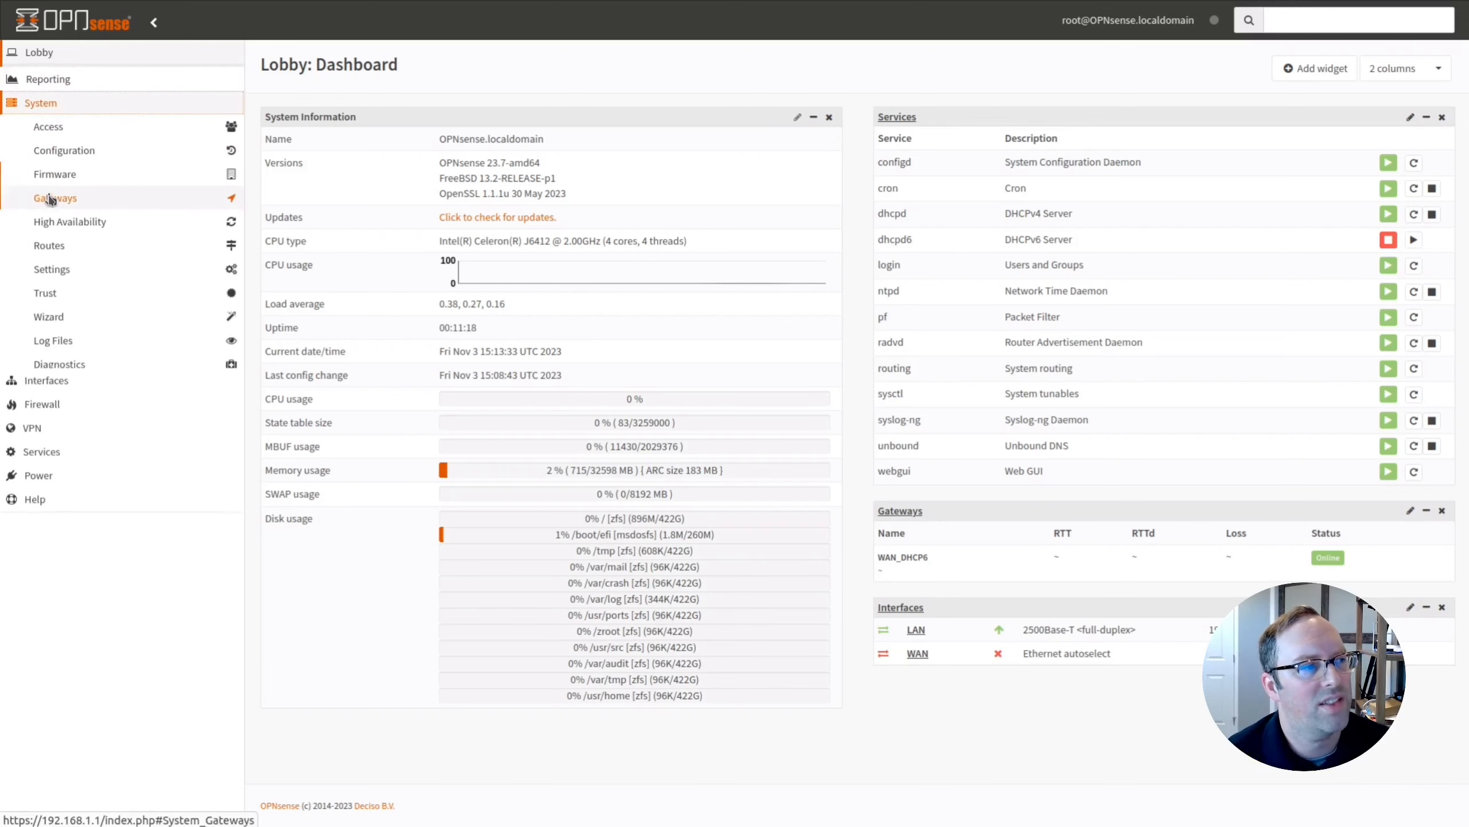
pyautogui.click(67, 270)
# On the General settings page, change the domain to homenetworkguy.com and the hostname to router.
pyautogui.click(110, 333)
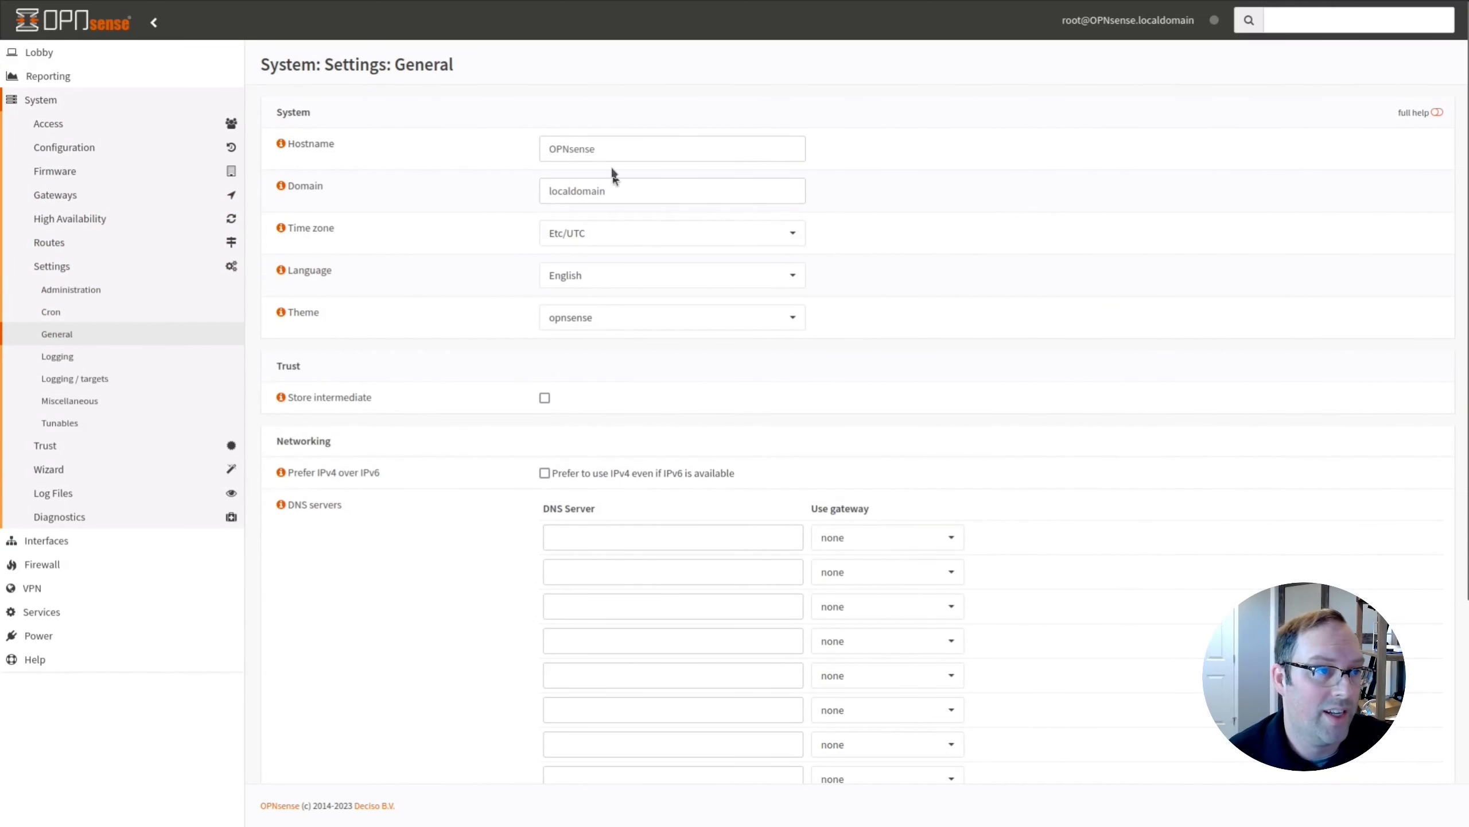
pyautogui.click(596, 151)
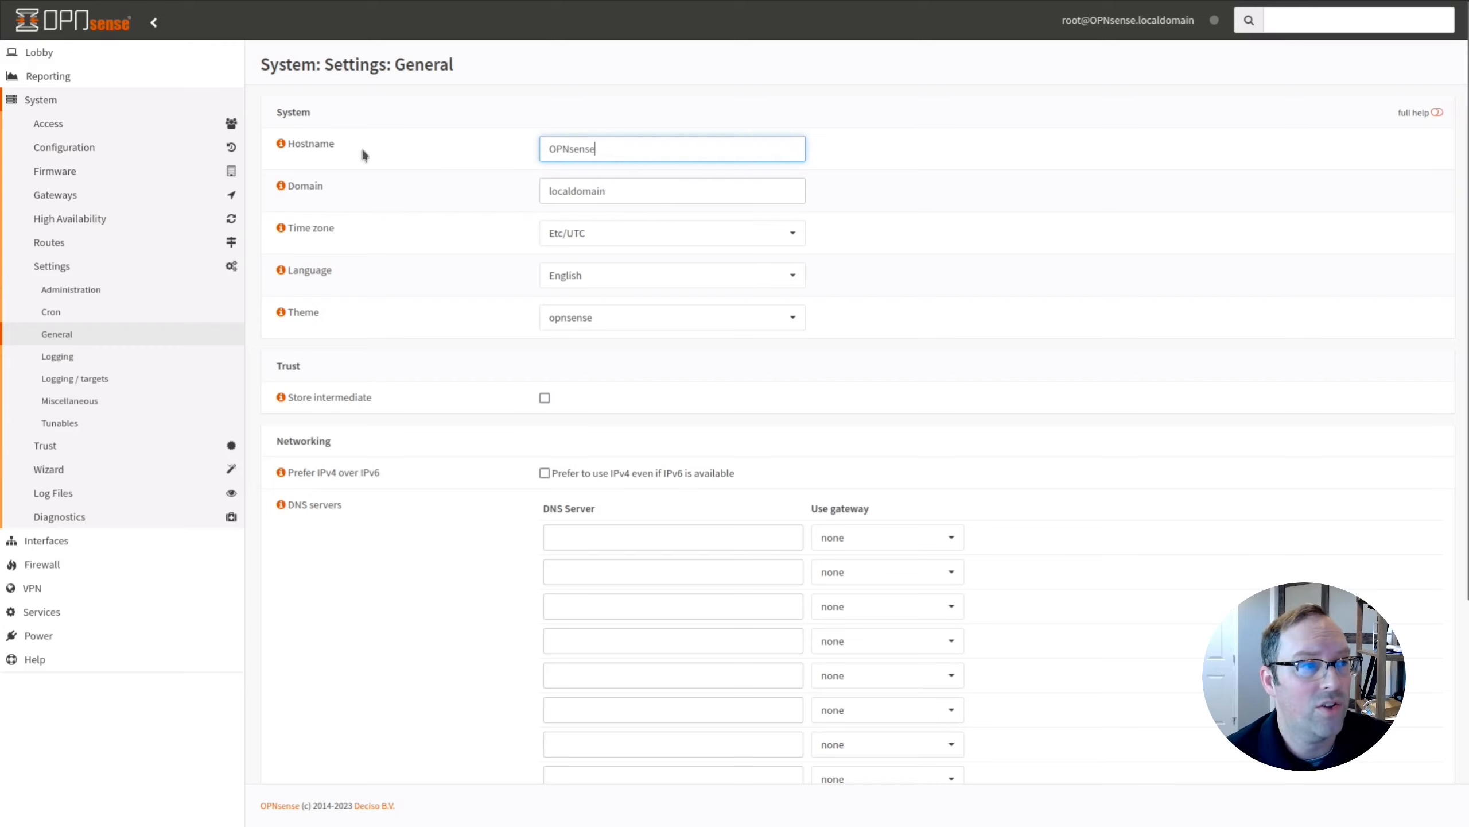
pyautogui.click(581, 200)
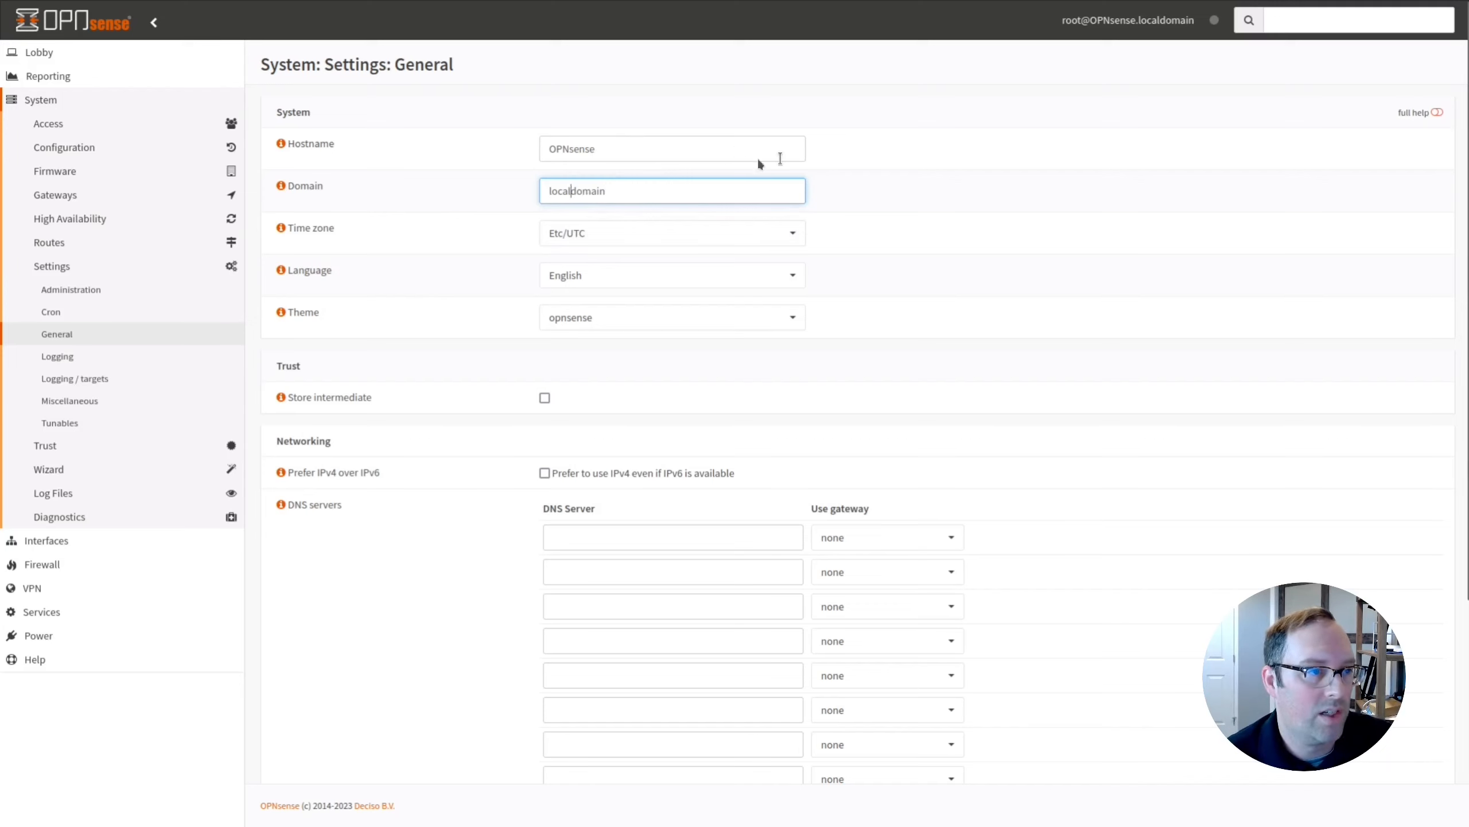
pyautogui.doubleClick(577, 191)
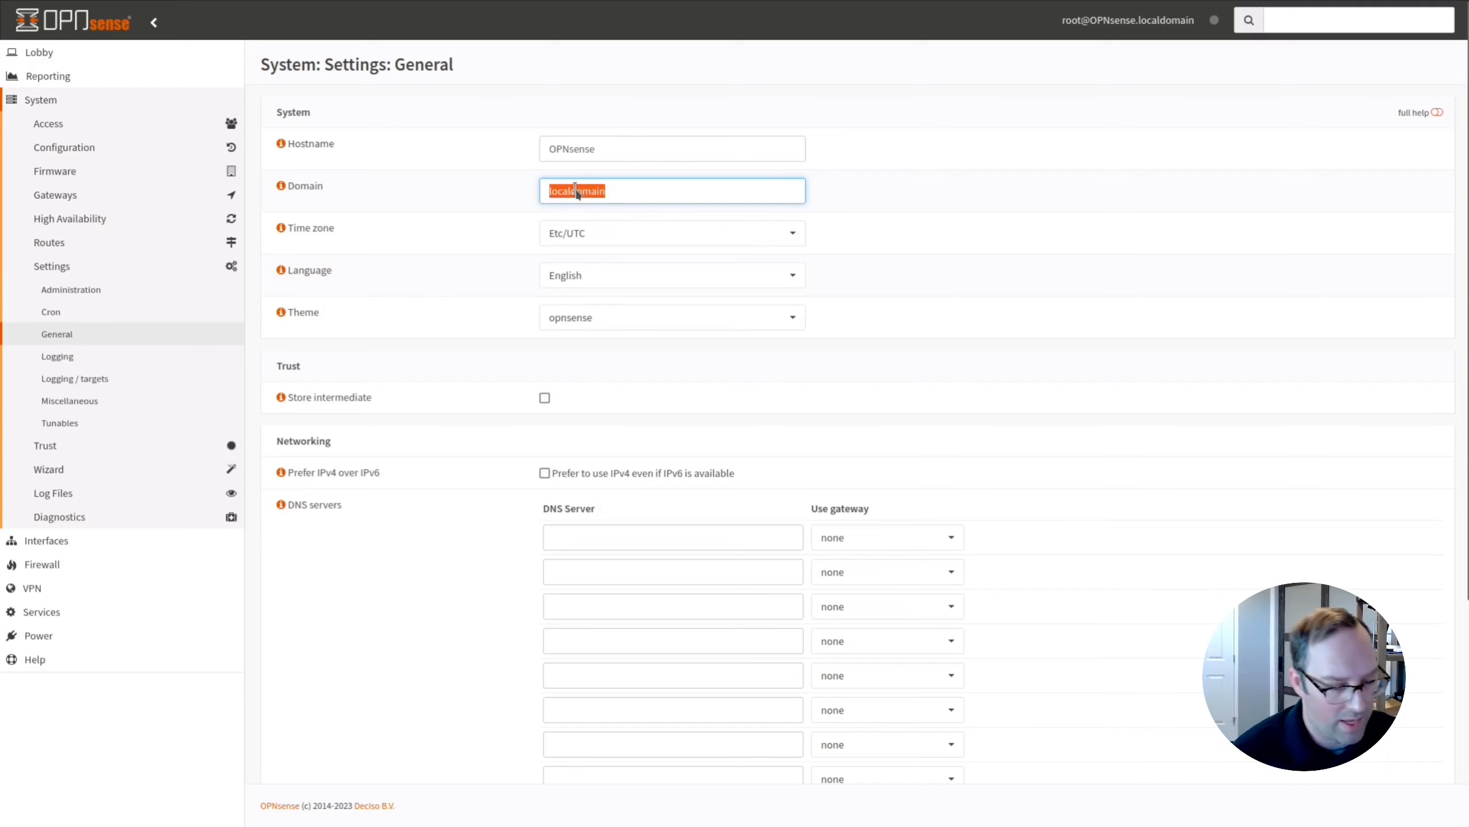
pyautogui.write('home')
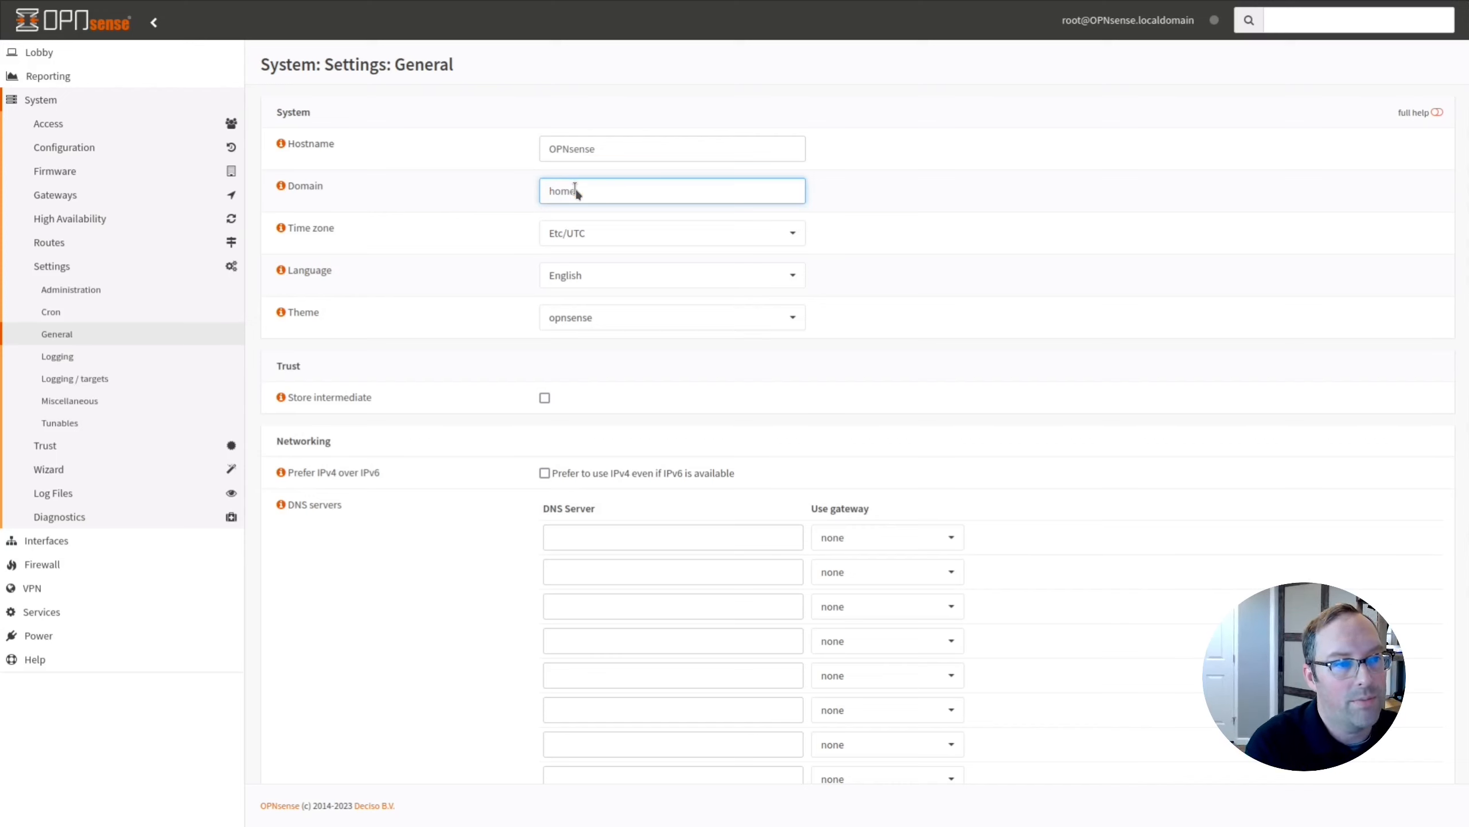
pyautogui.write('networkguy.c')
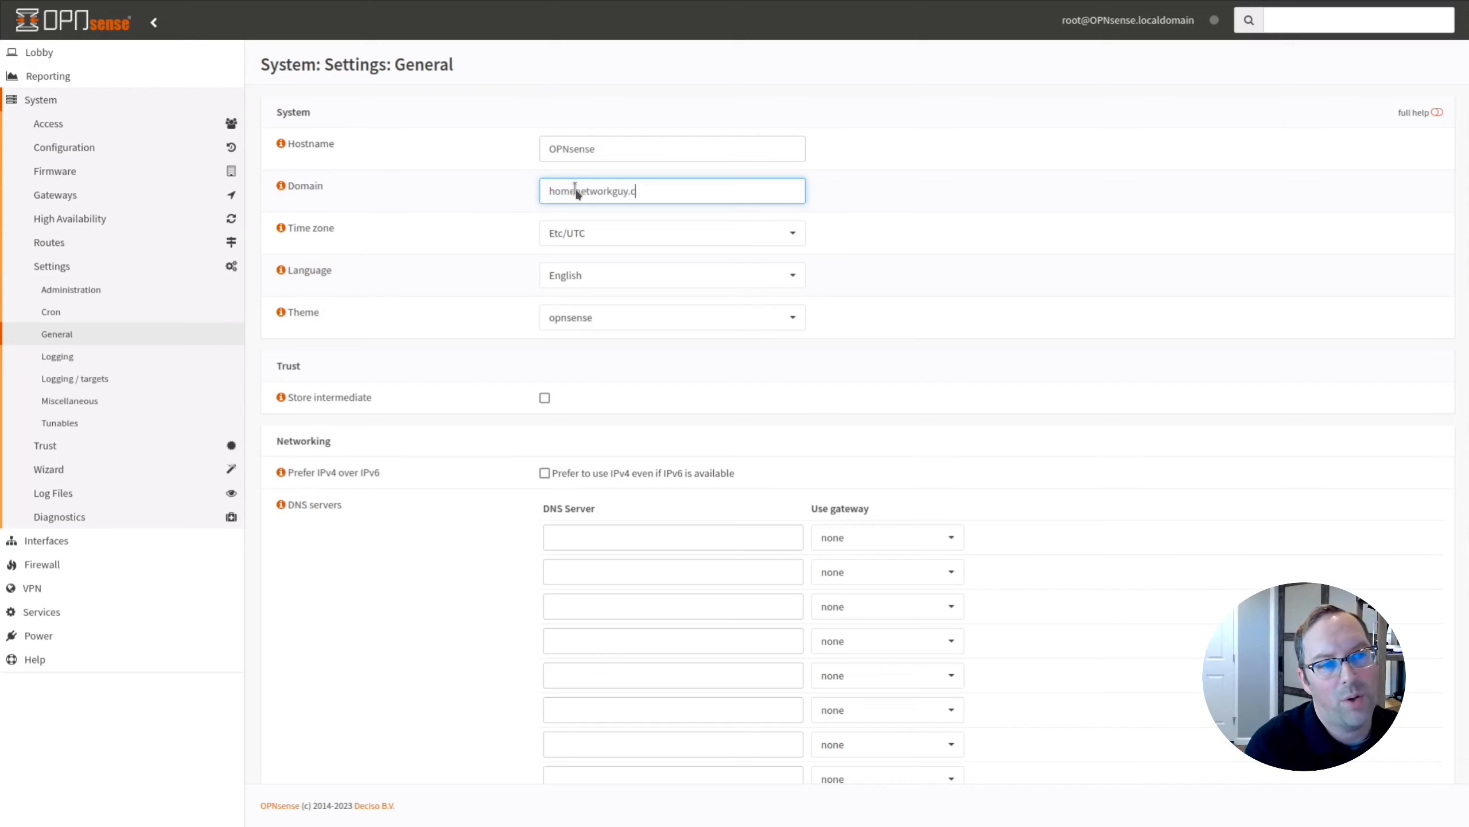
pyautogui.write('om')
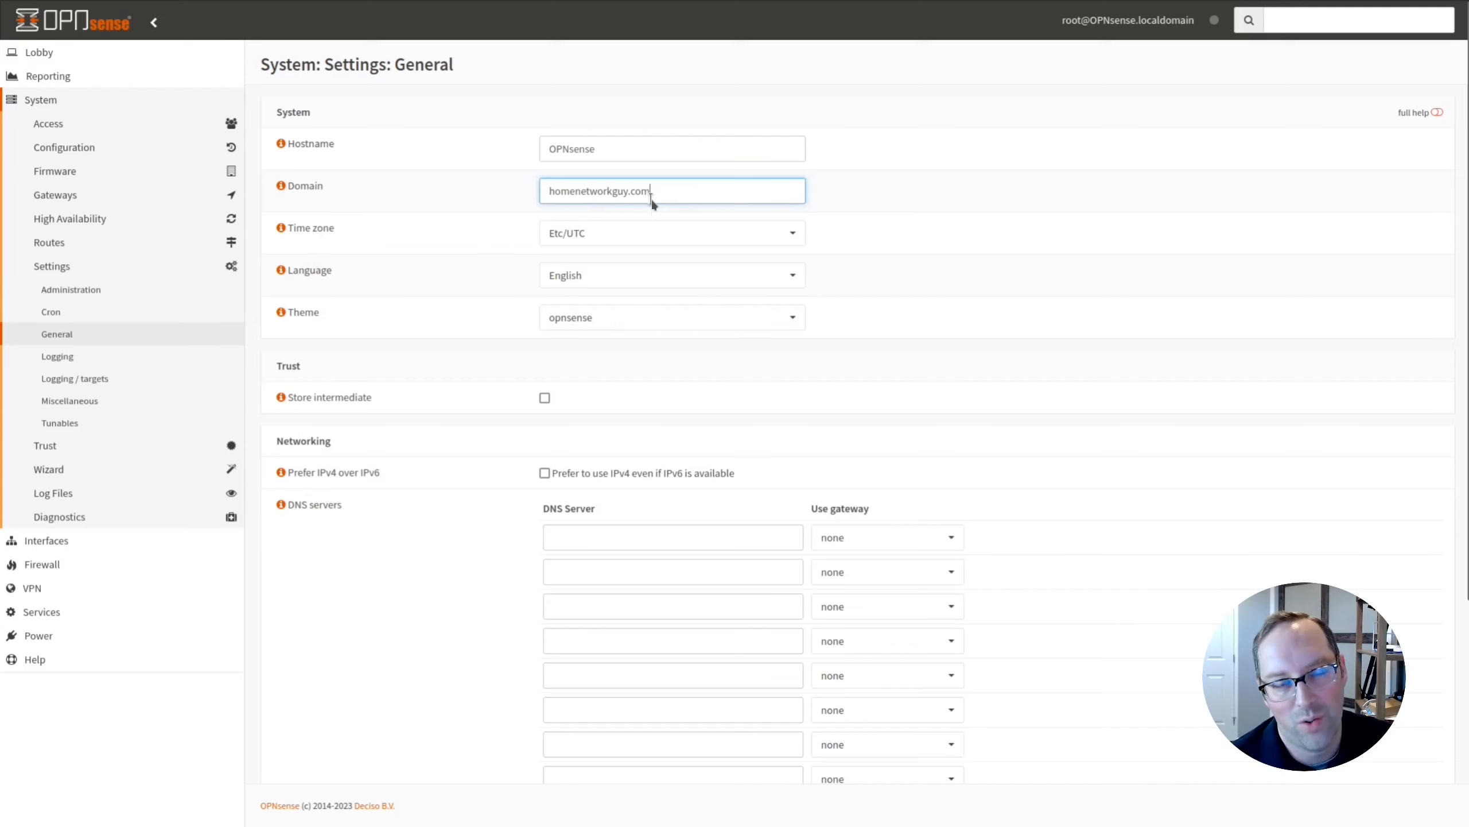
pyautogui.click(643, 146)
pyautogui.doubleClick(643, 146)
pyautogui.write('router')
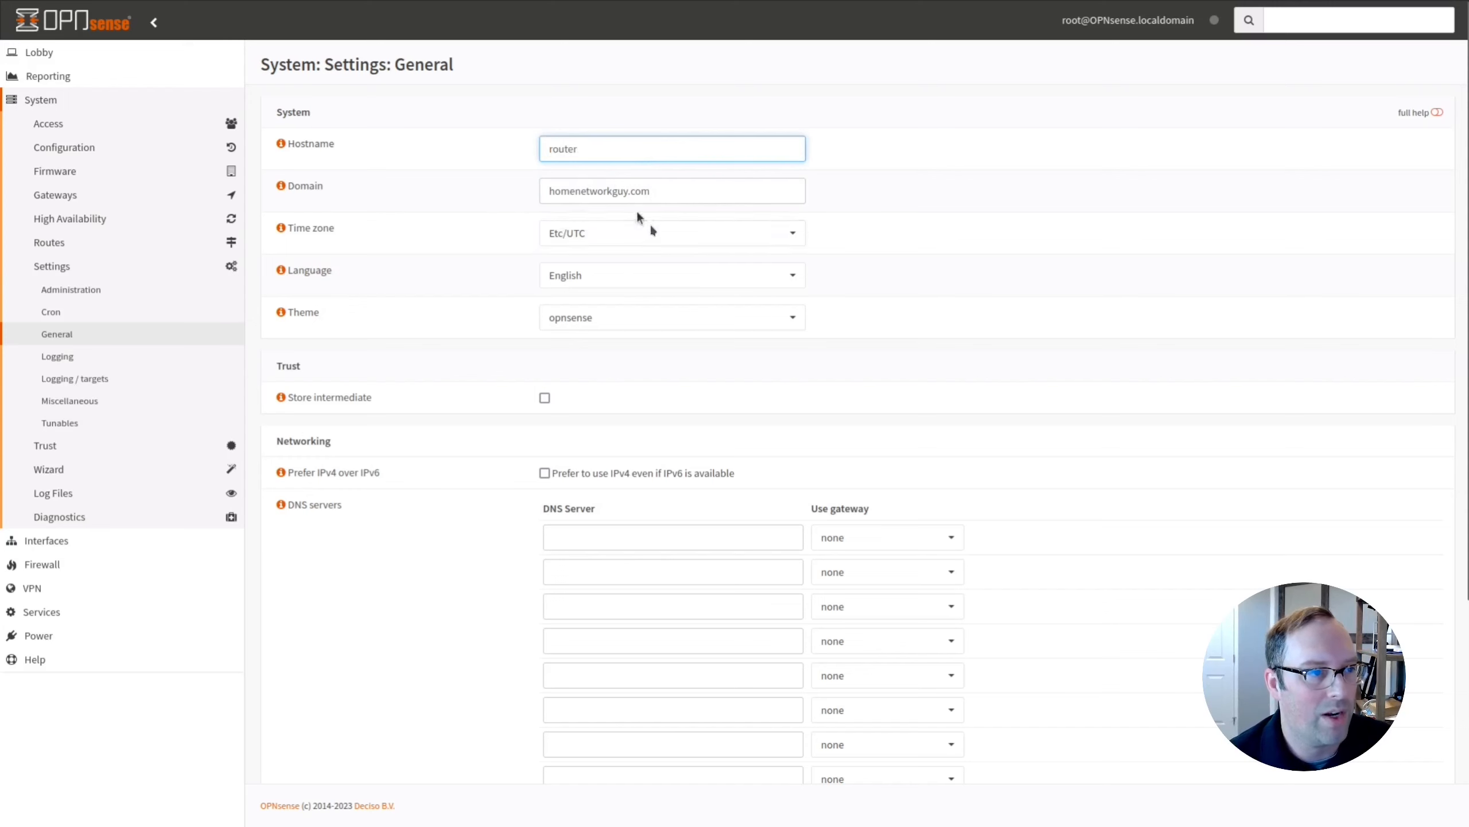
# Check the time zone and theme lists, keeping Etc/UTC and opnsense.
pyautogui.click(658, 238)
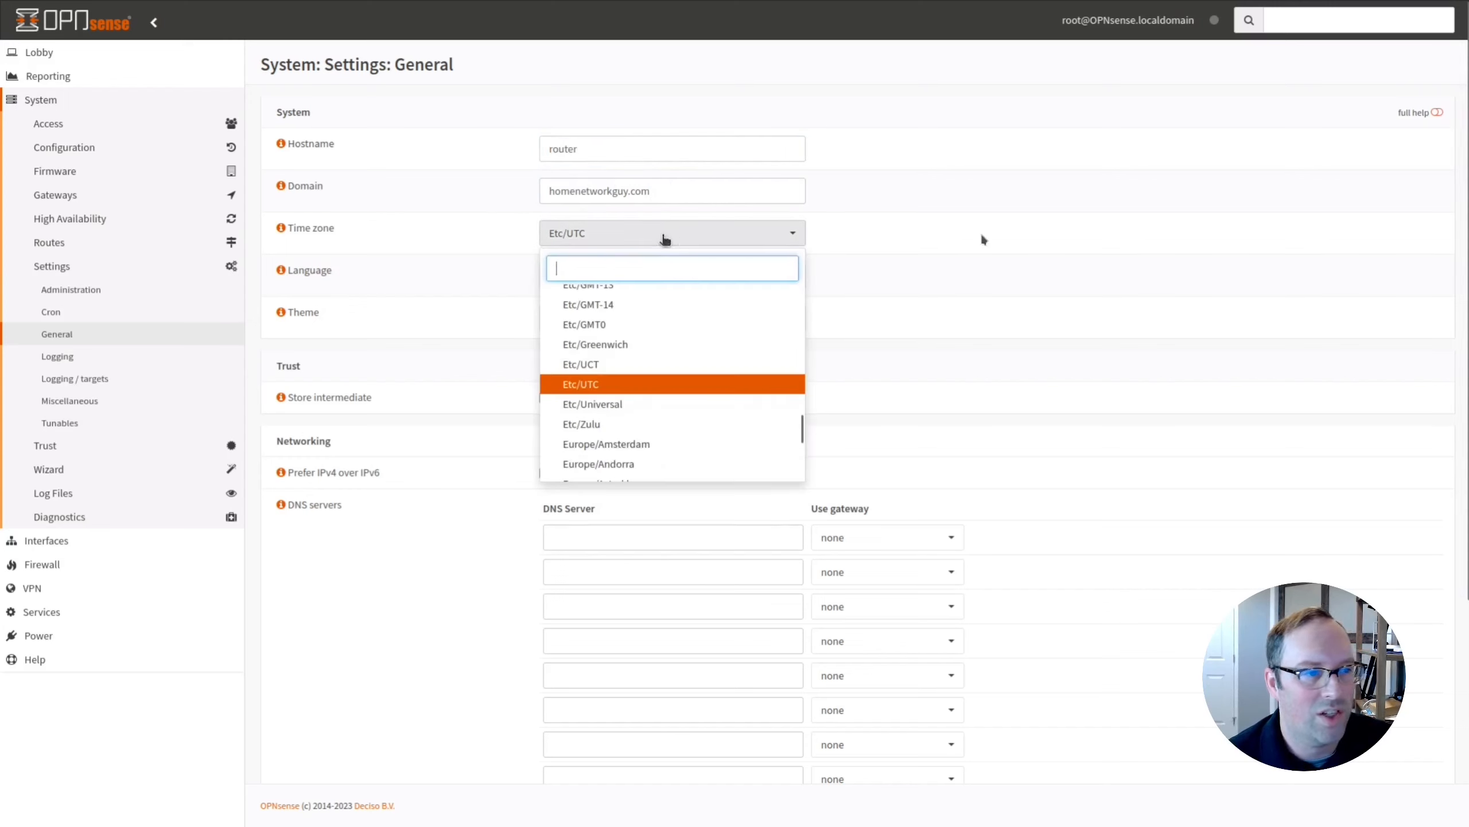
pyautogui.click(1001, 240)
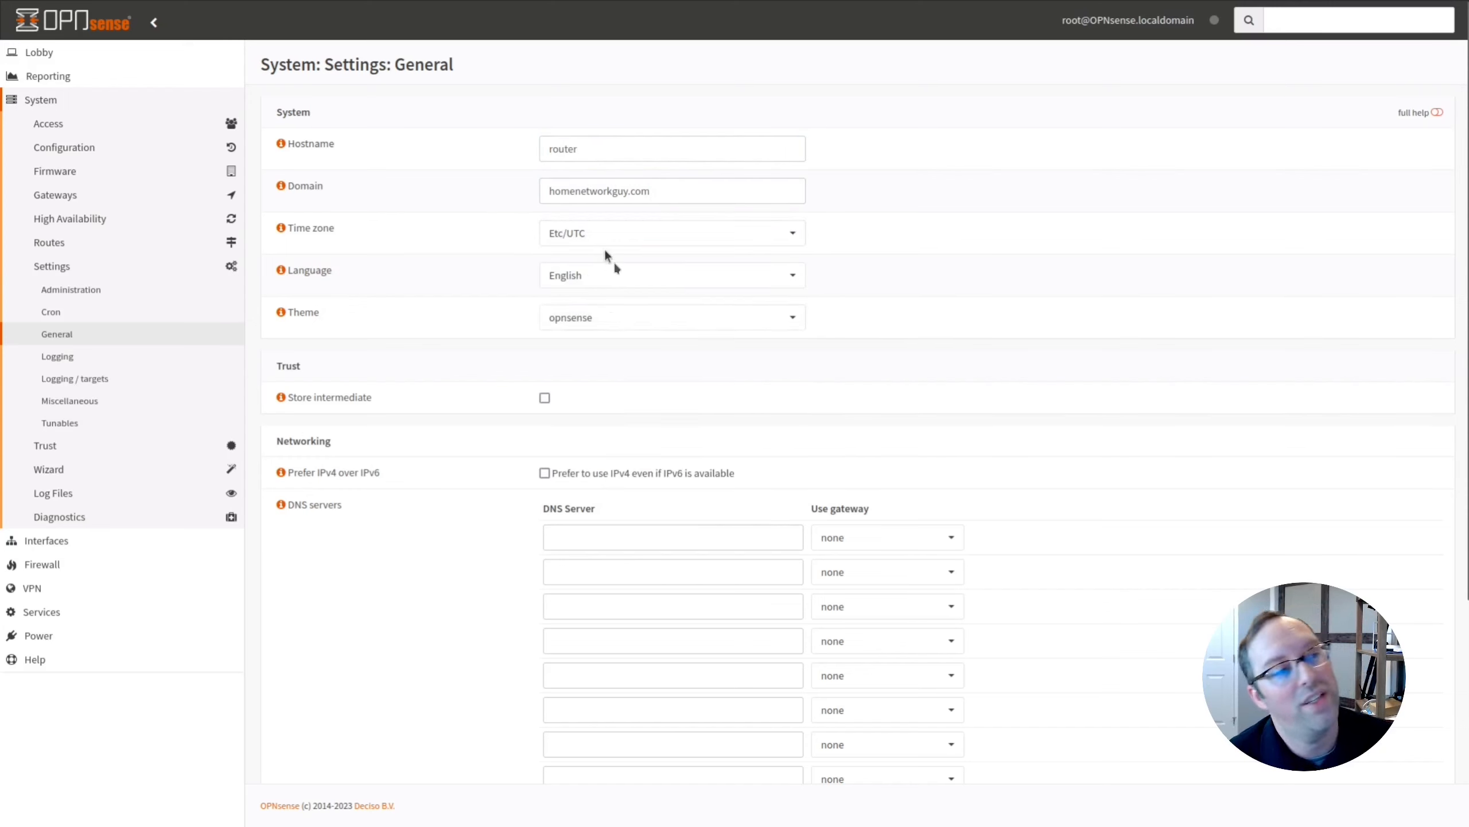
pyautogui.click(721, 319)
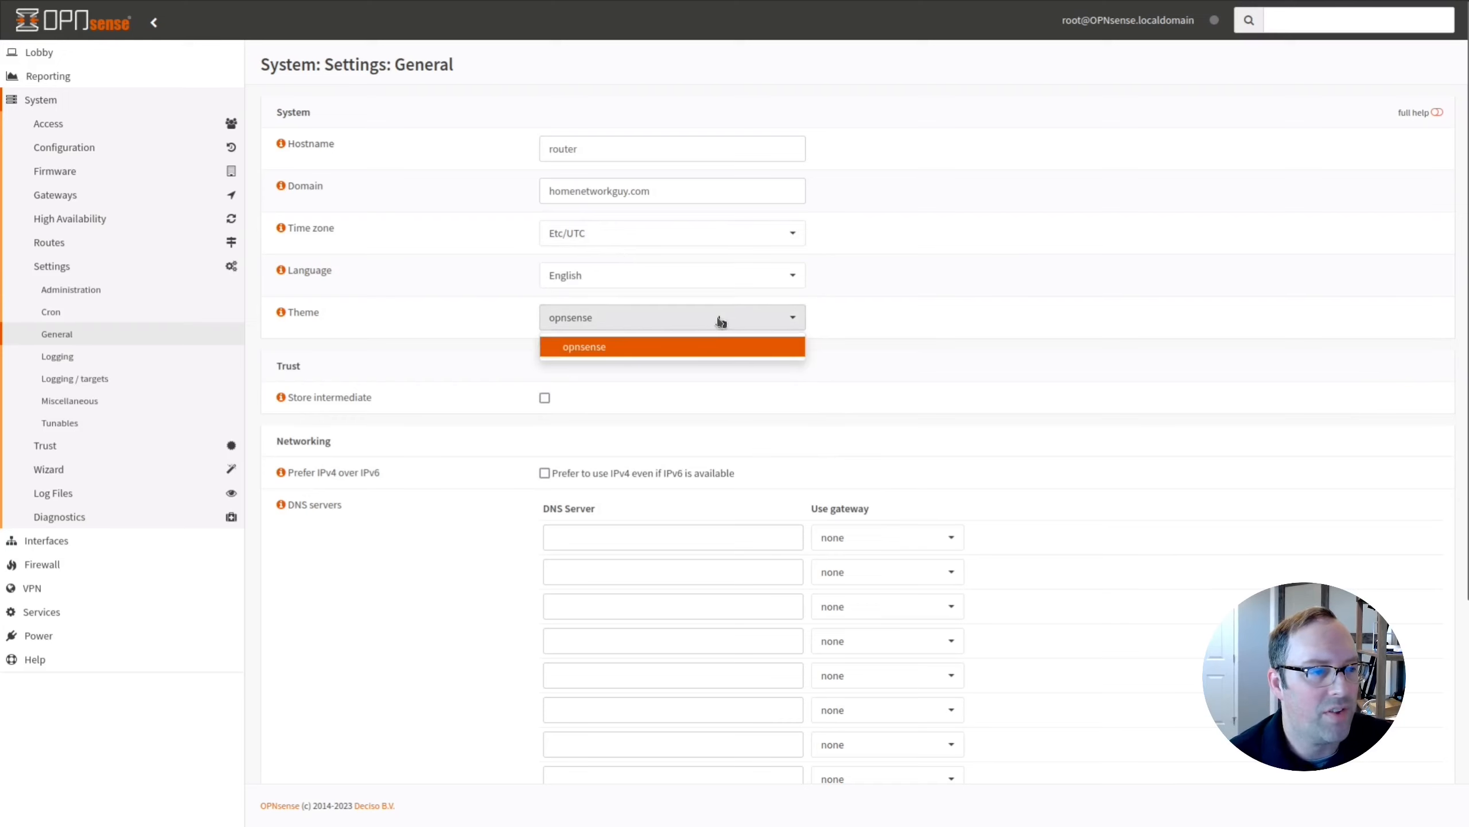
pyautogui.click(630, 322)
pyautogui.click(608, 322)
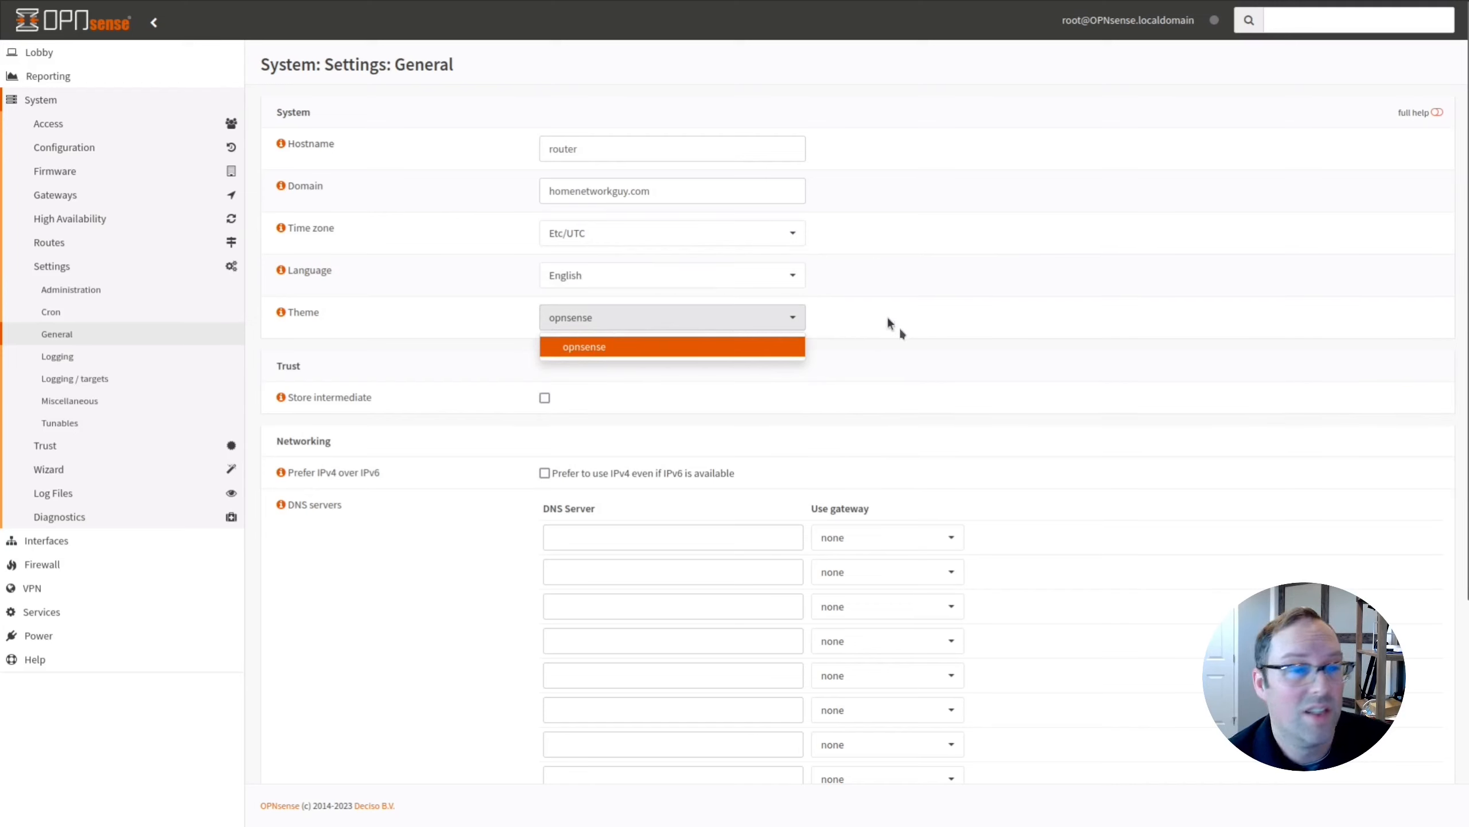
pyautogui.click(603, 325)
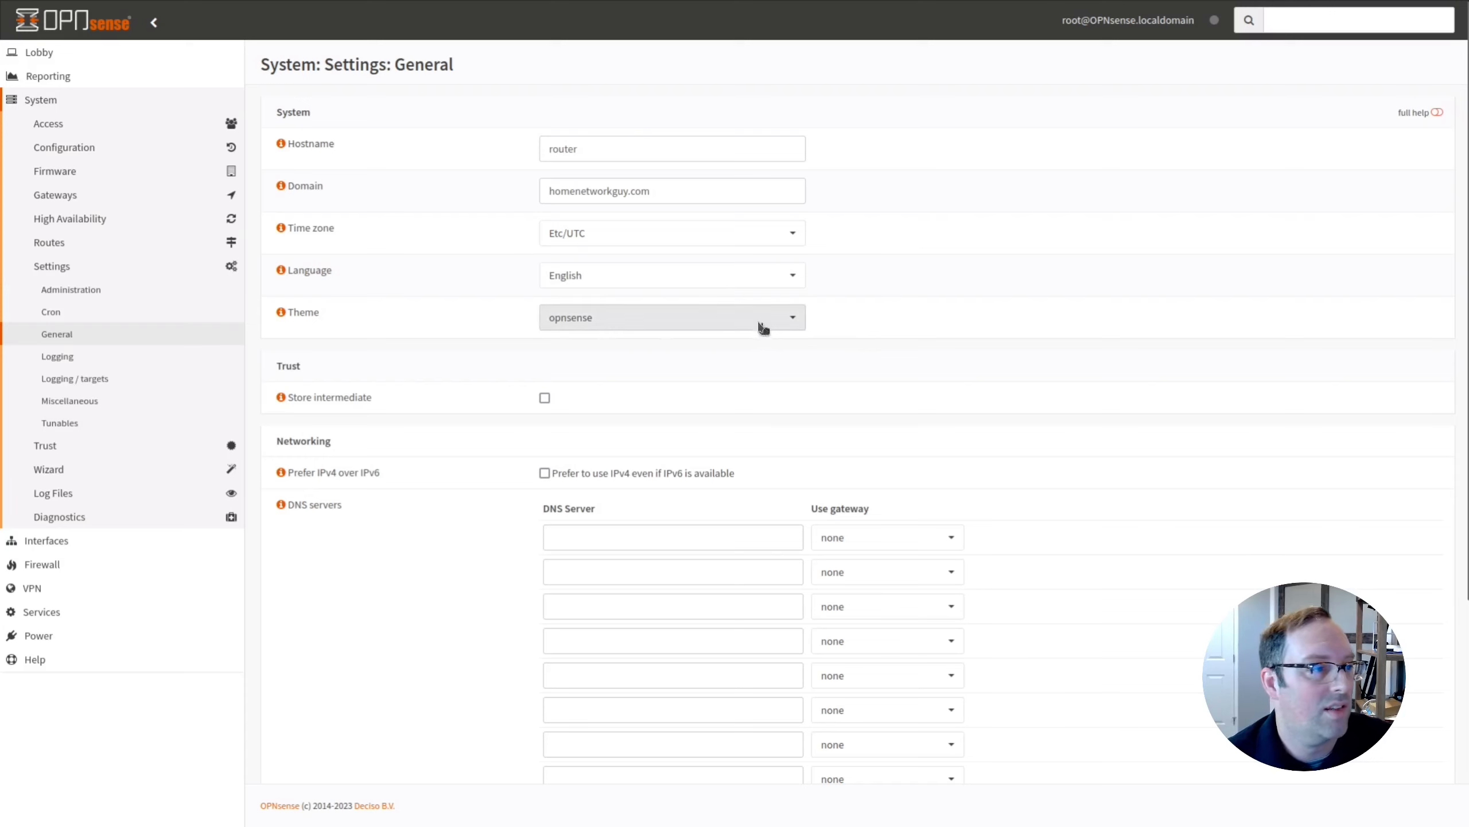
pyautogui.scroll(-3, 762, 327)
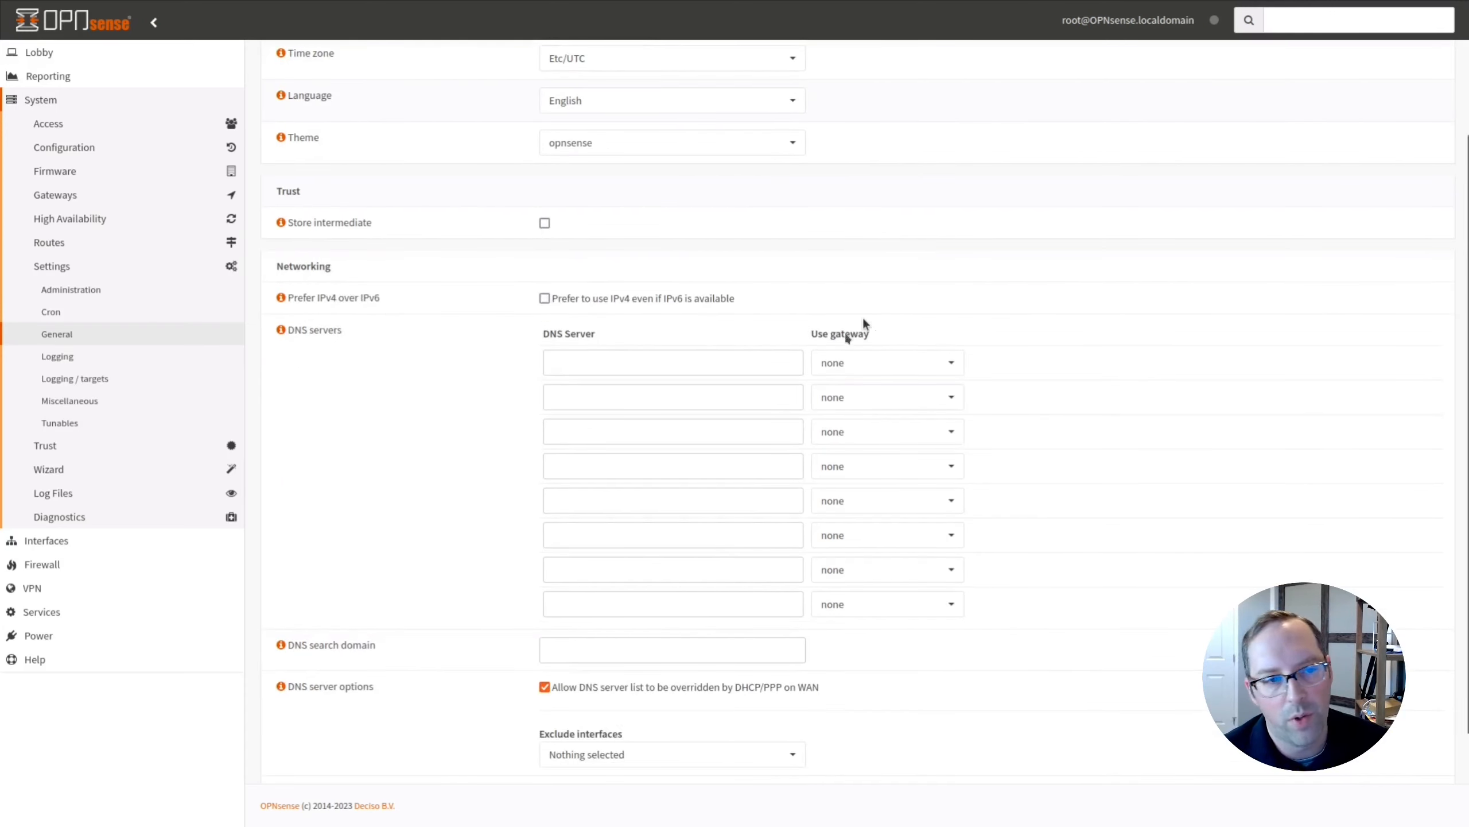
# Read the DNS servers help, leave the DNS override option checked, and open Administration settings.
pyautogui.click(282, 330)
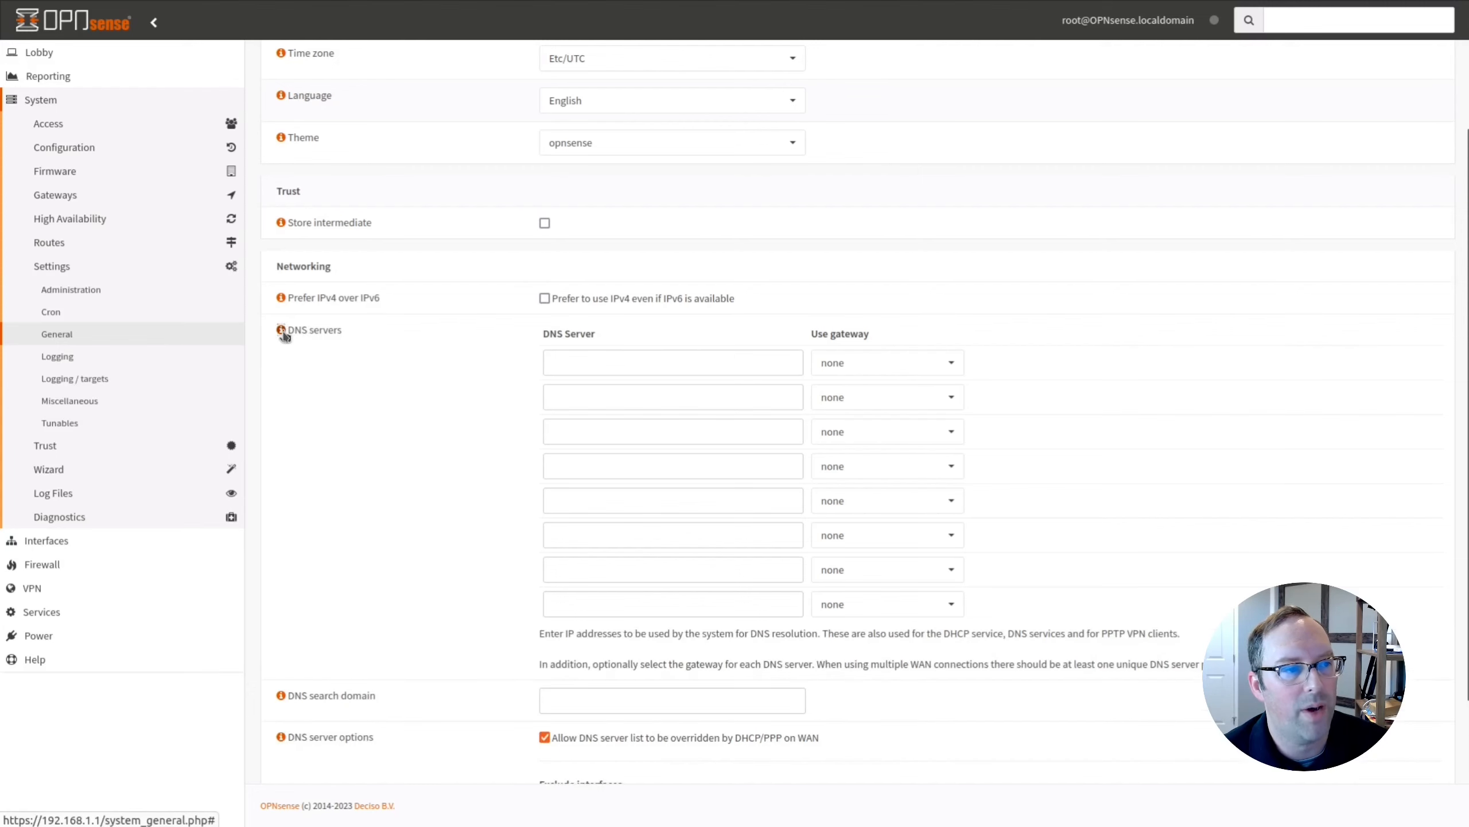
pyautogui.moveTo(684, 631); pyautogui.dragTo(819, 625)
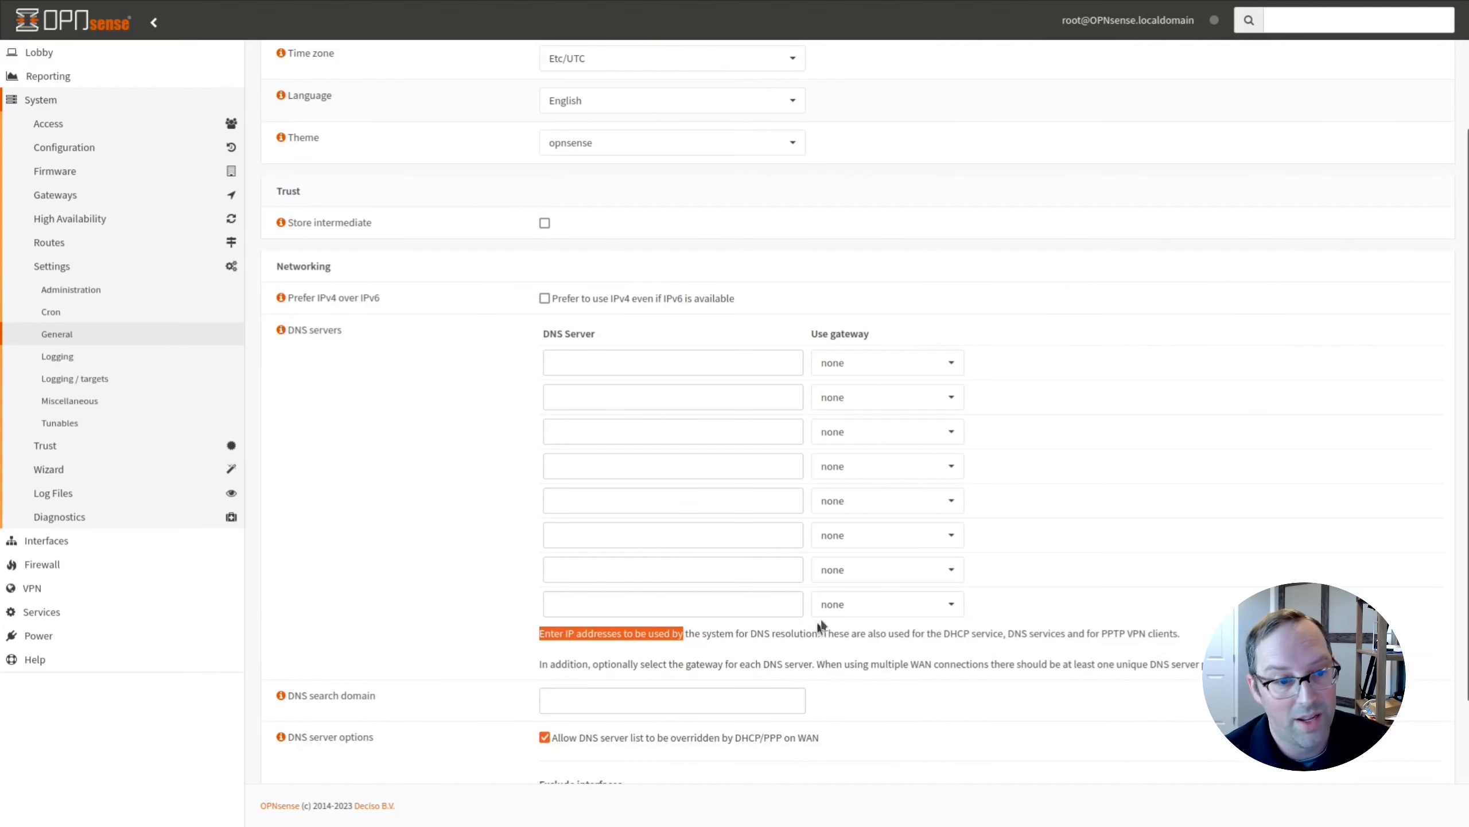
pyautogui.click(819, 628)
pyautogui.scroll(-3, 819, 628)
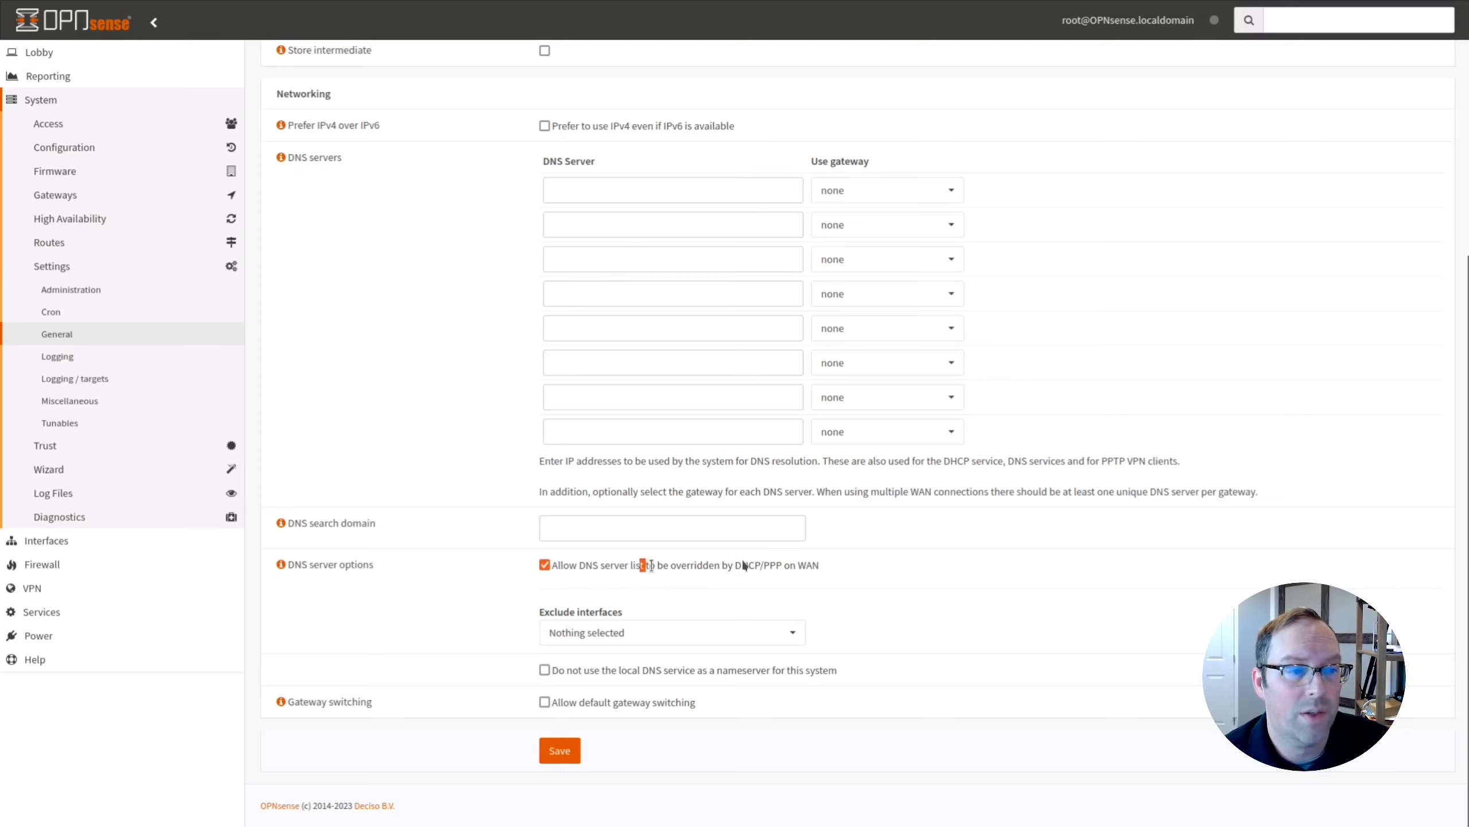
pyautogui.moveTo(640, 565); pyautogui.dragTo(798, 565)
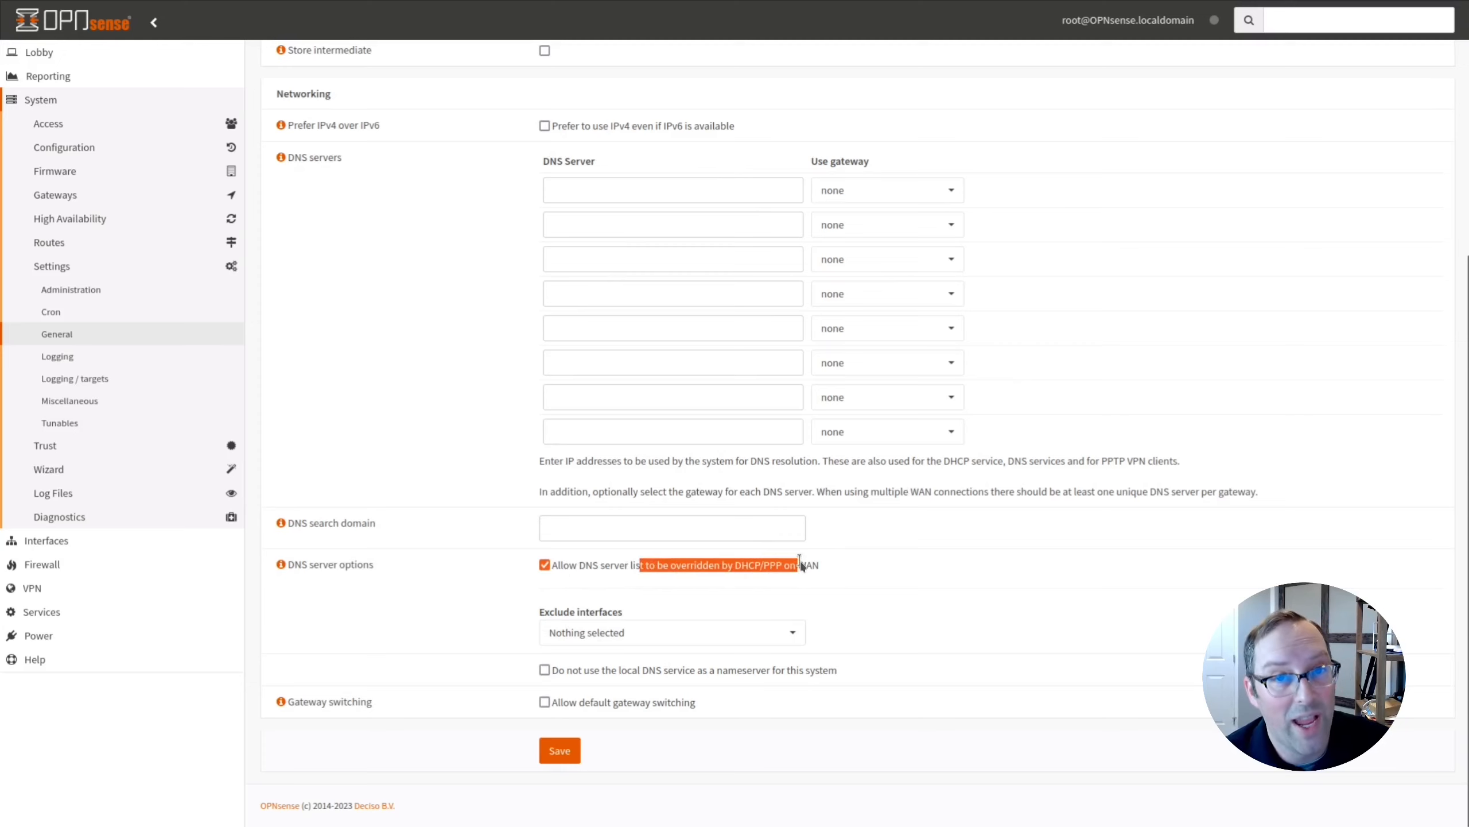
pyautogui.click(832, 572)
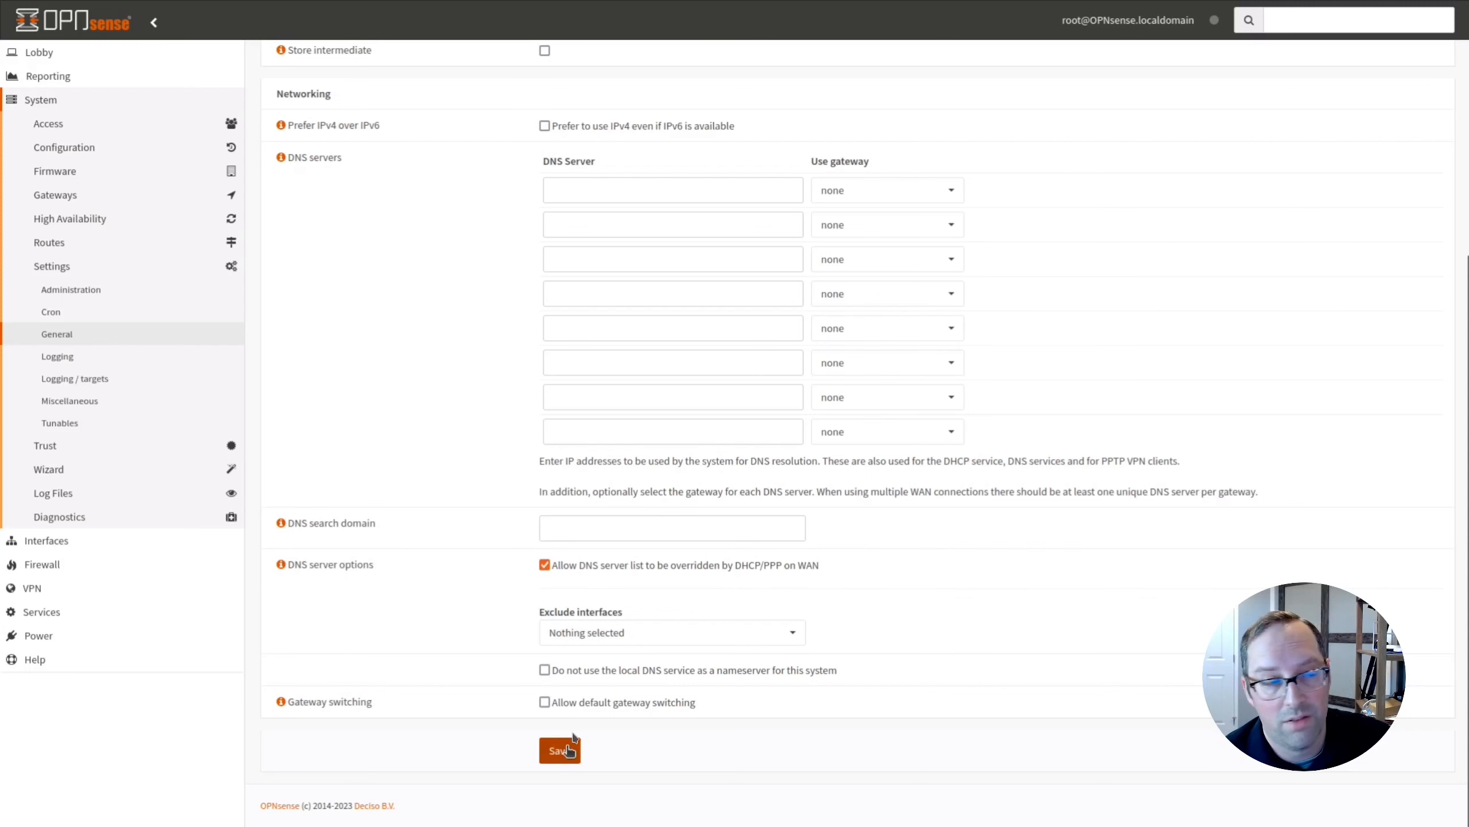
pyautogui.click(61, 296)
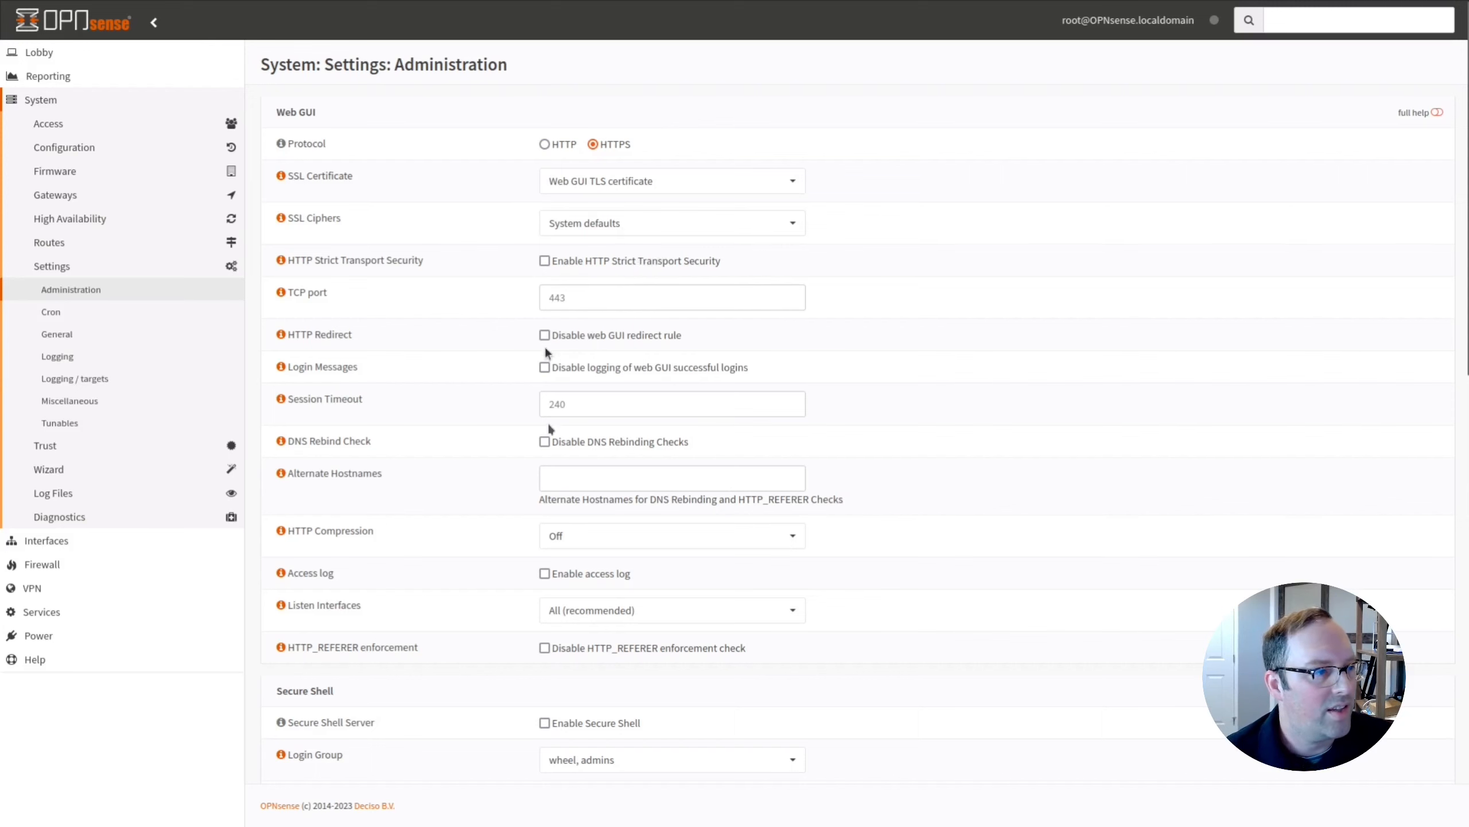
pyautogui.scroll(-5, 748, 475)
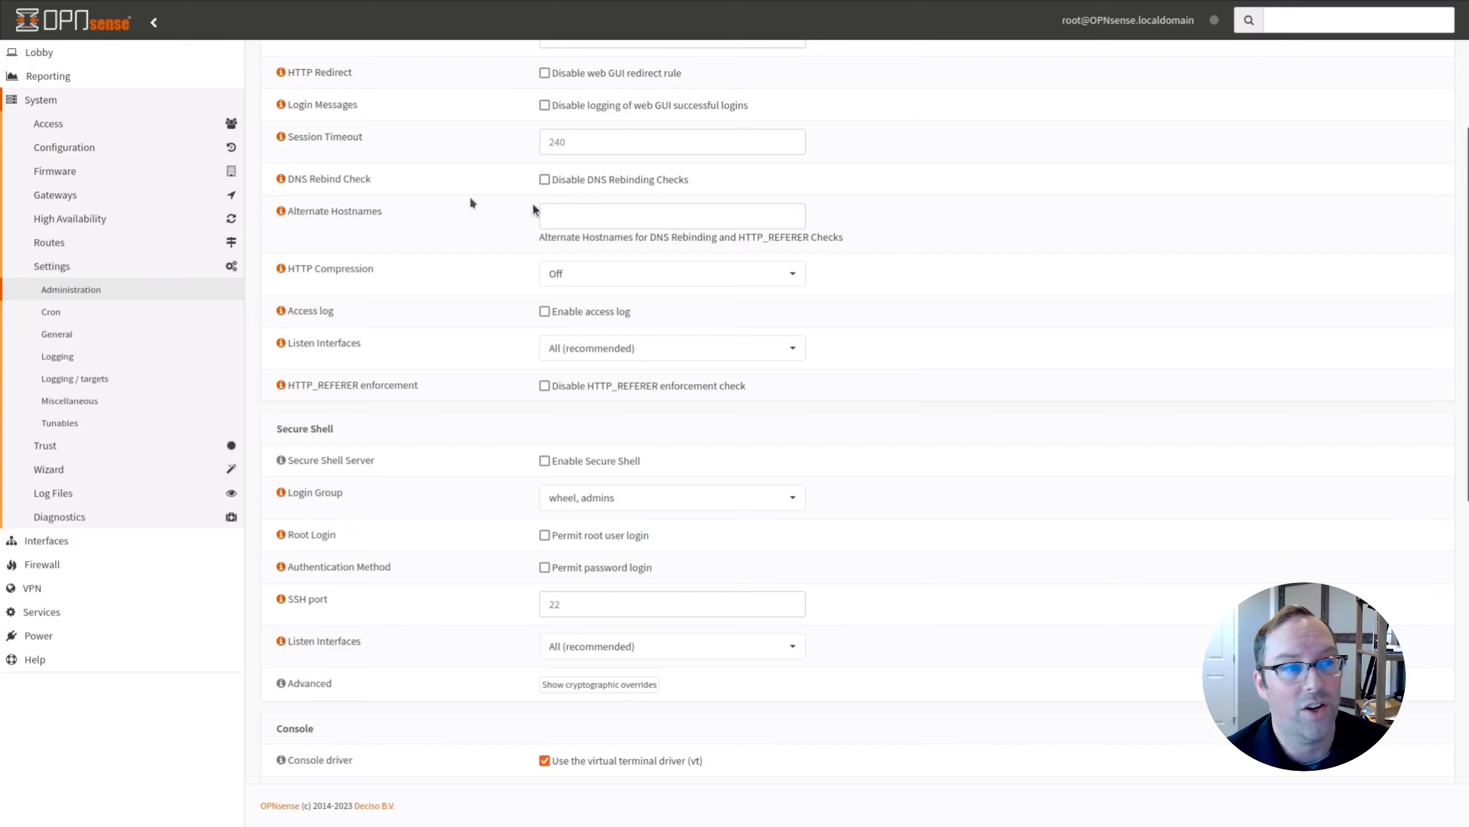
pyautogui.click(631, 211)
pyautogui.moveTo(623, 238); pyautogui.dragTo(713, 242)
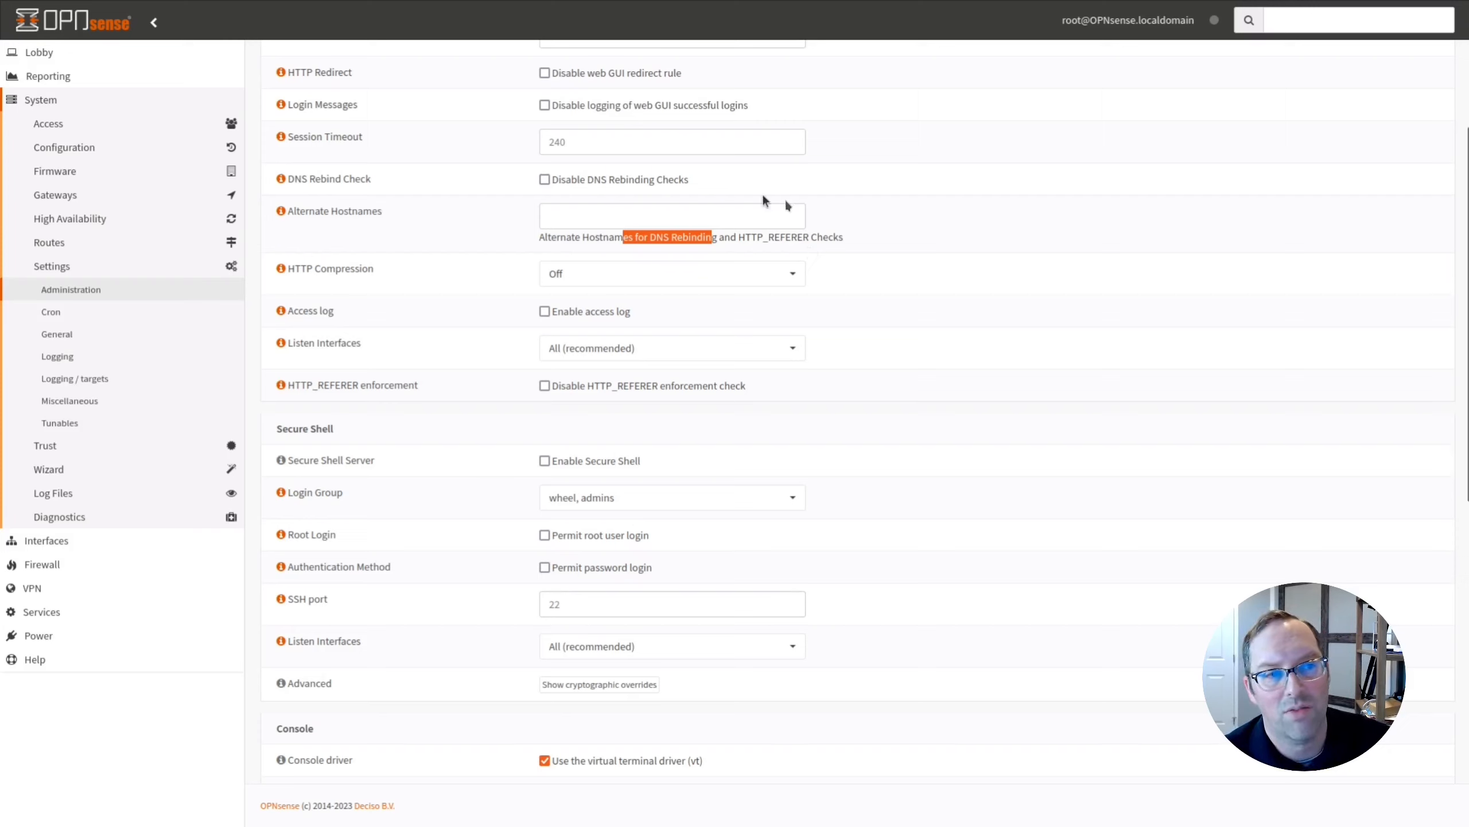
pyautogui.click(456, 275)
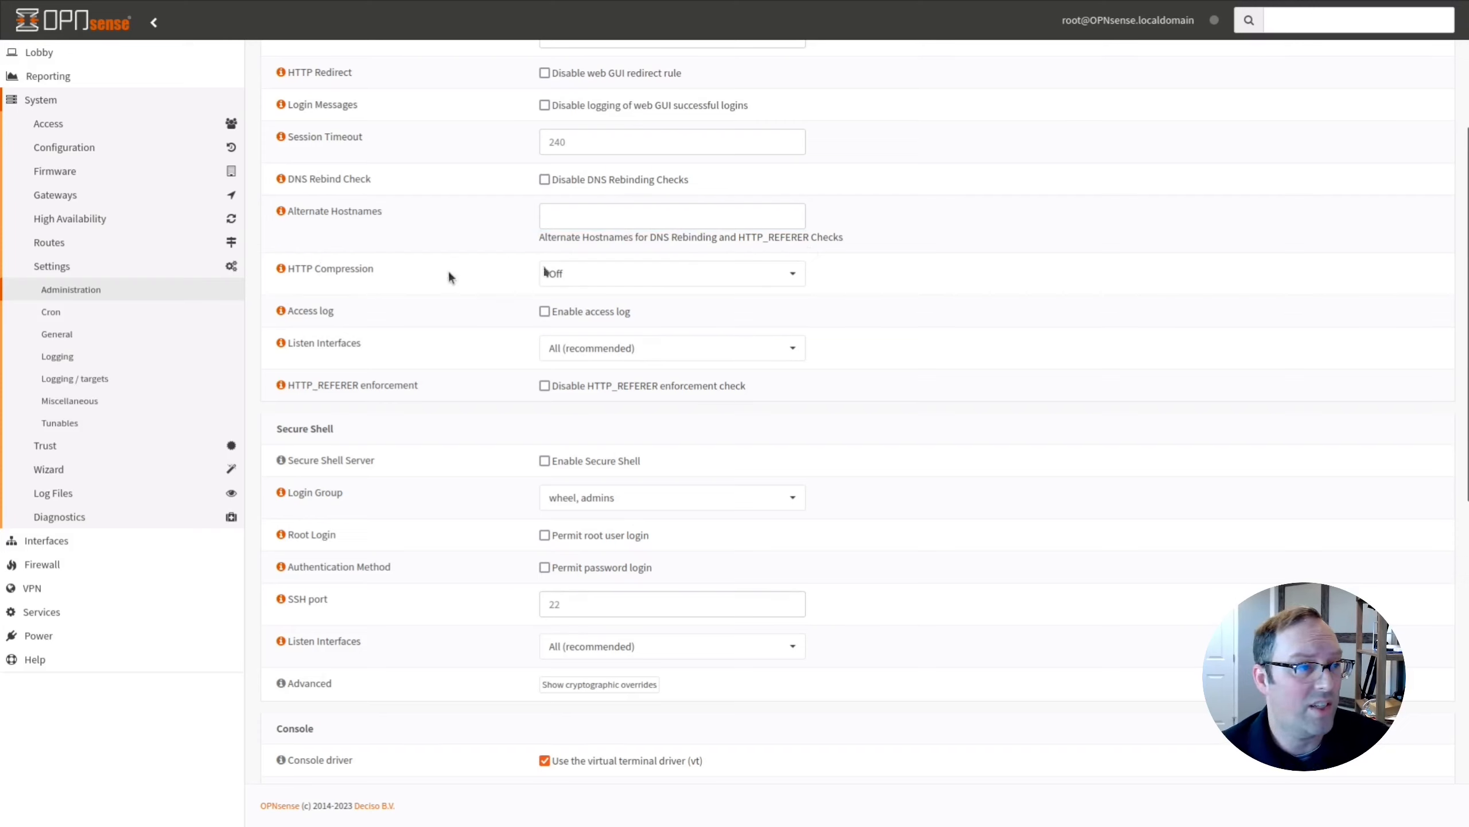
pyautogui.click(680, 285)
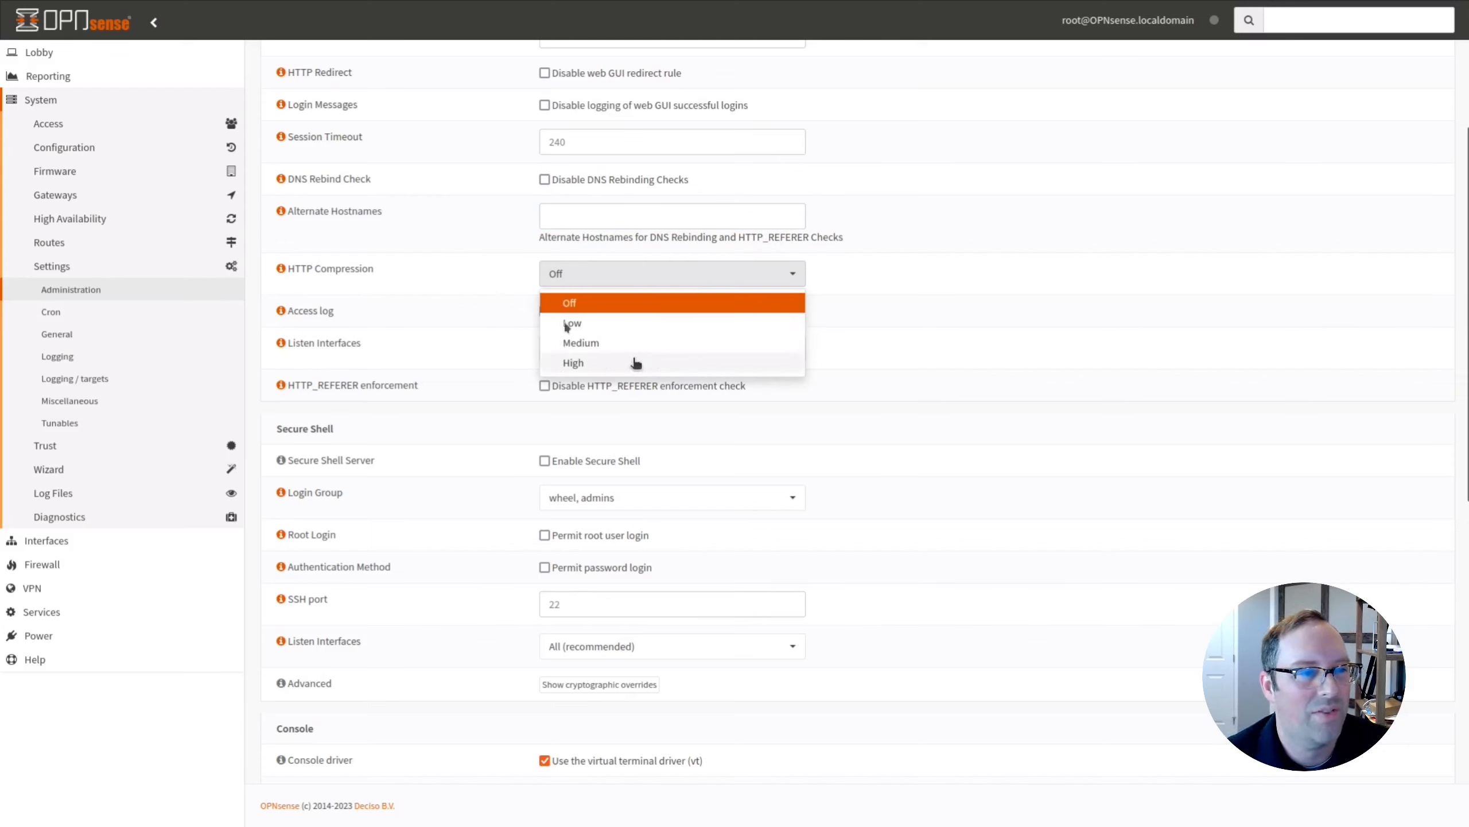
pyautogui.click(493, 278)
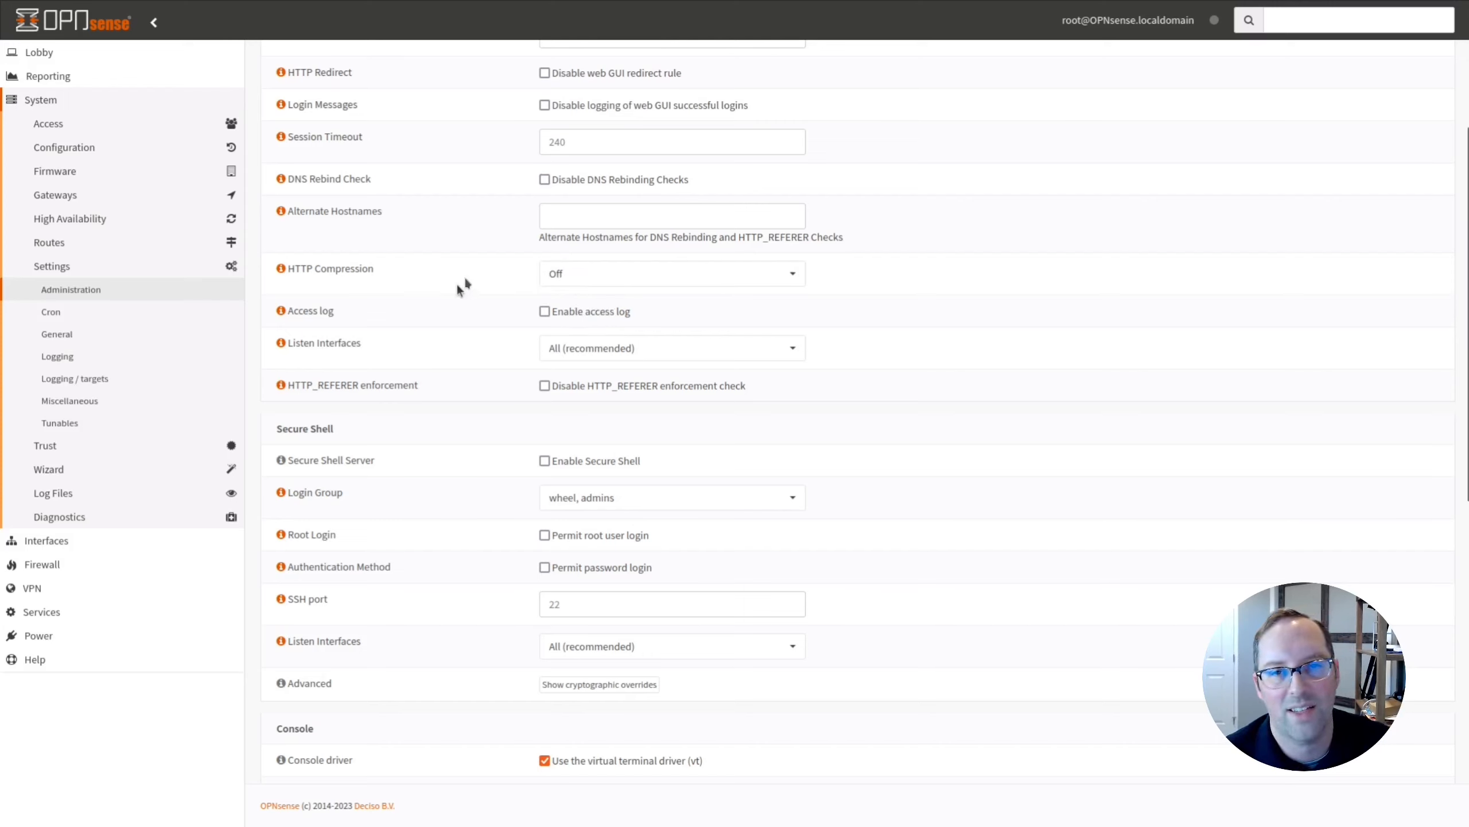
# Keep the web GUI Listen Interfaces at All (recommended), then go to Miscellaneous settings.
pyautogui.click(710, 359)
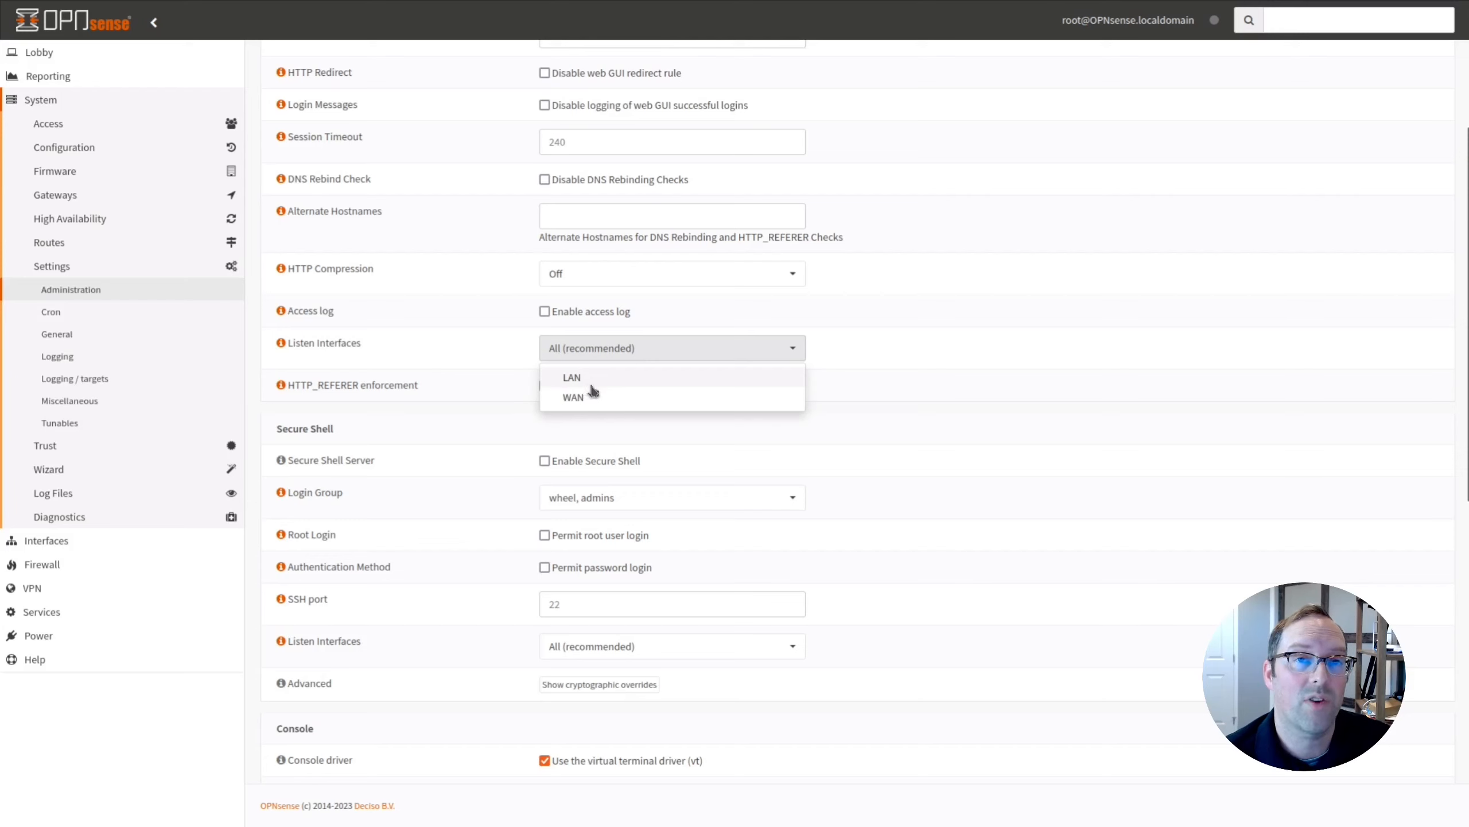
pyautogui.click(897, 358)
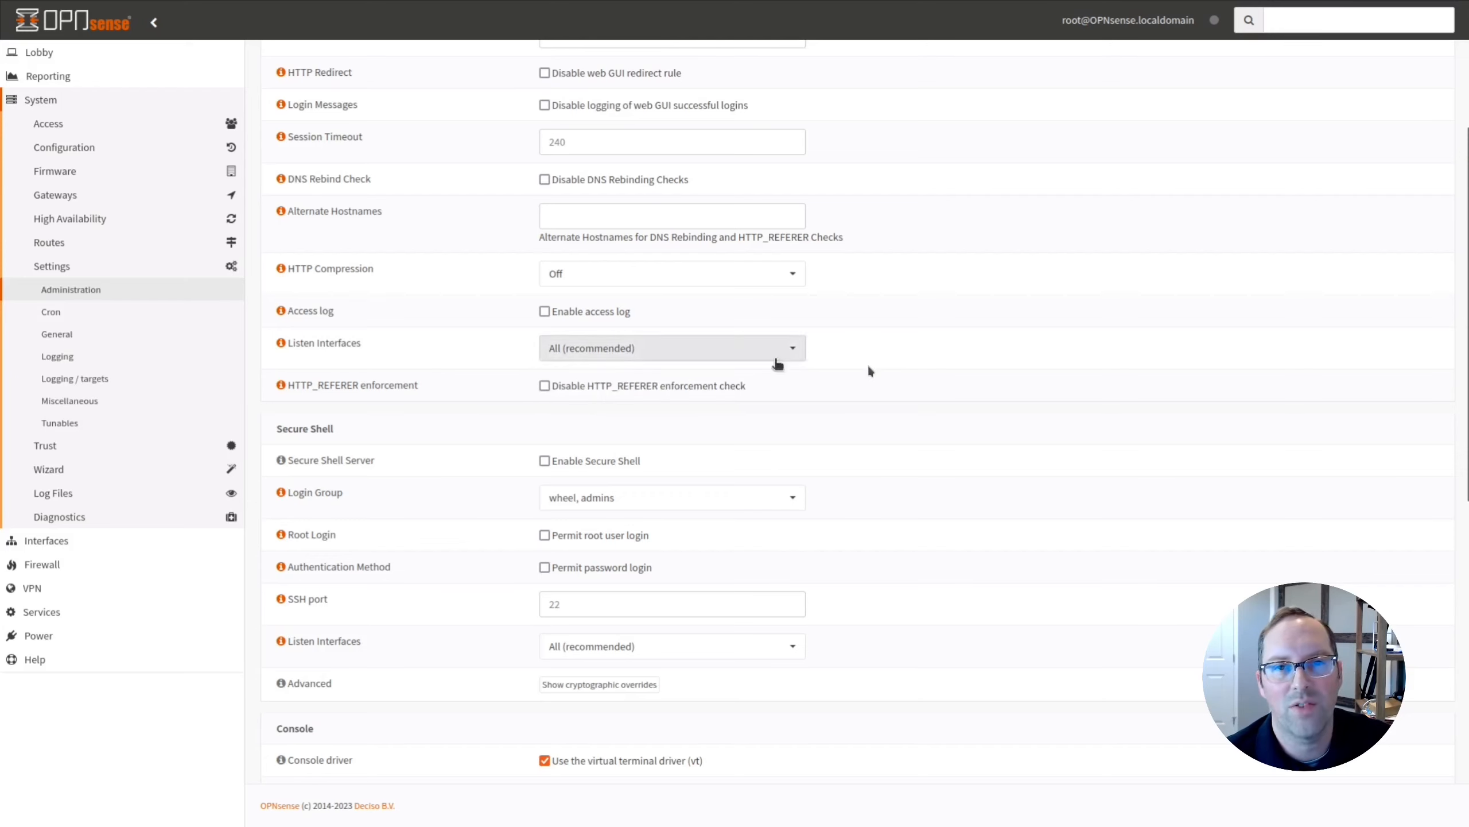
pyautogui.click(694, 349)
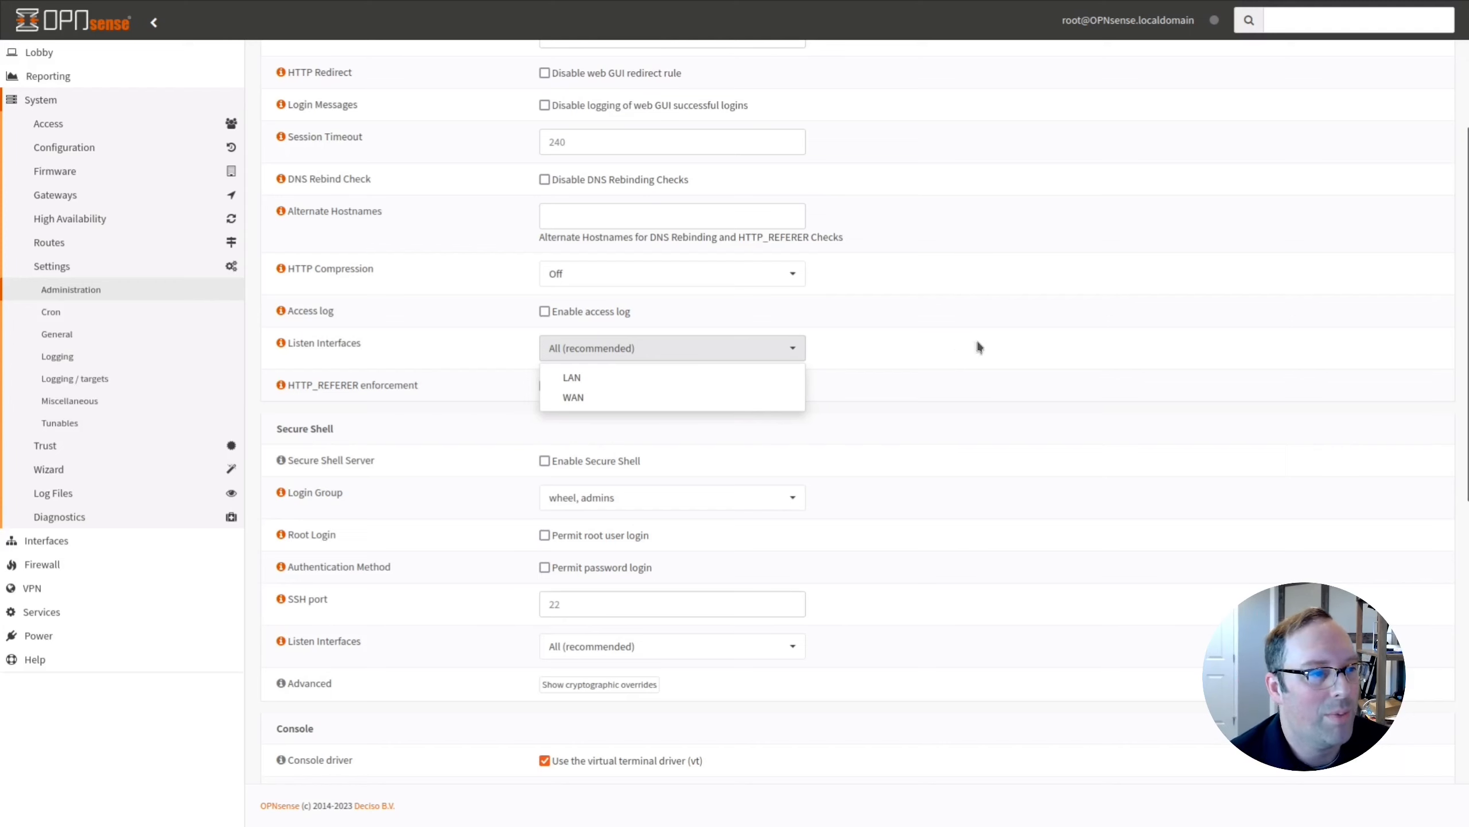
pyautogui.click(954, 427)
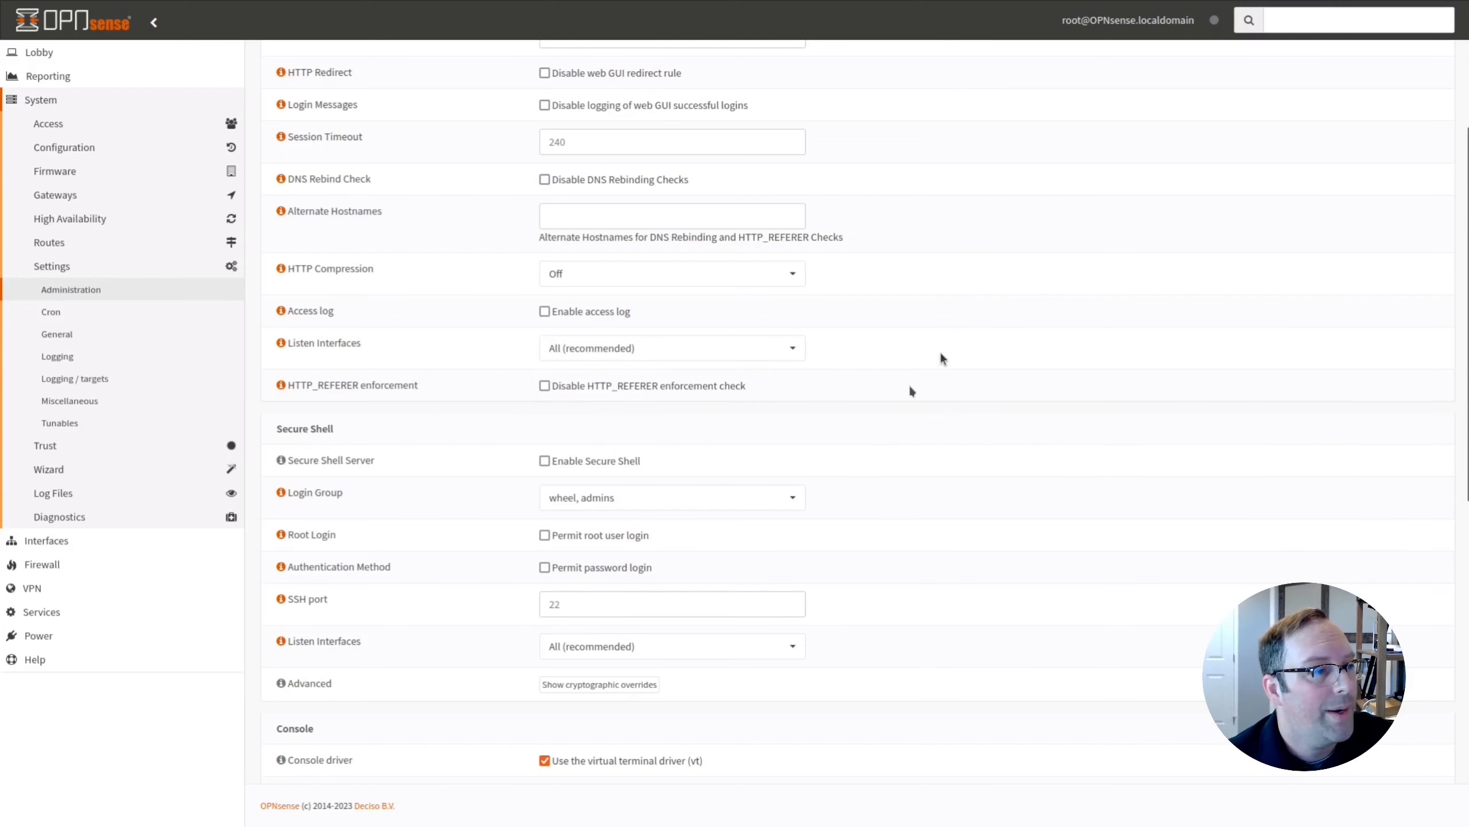
pyautogui.scroll(-3, 1027, 450)
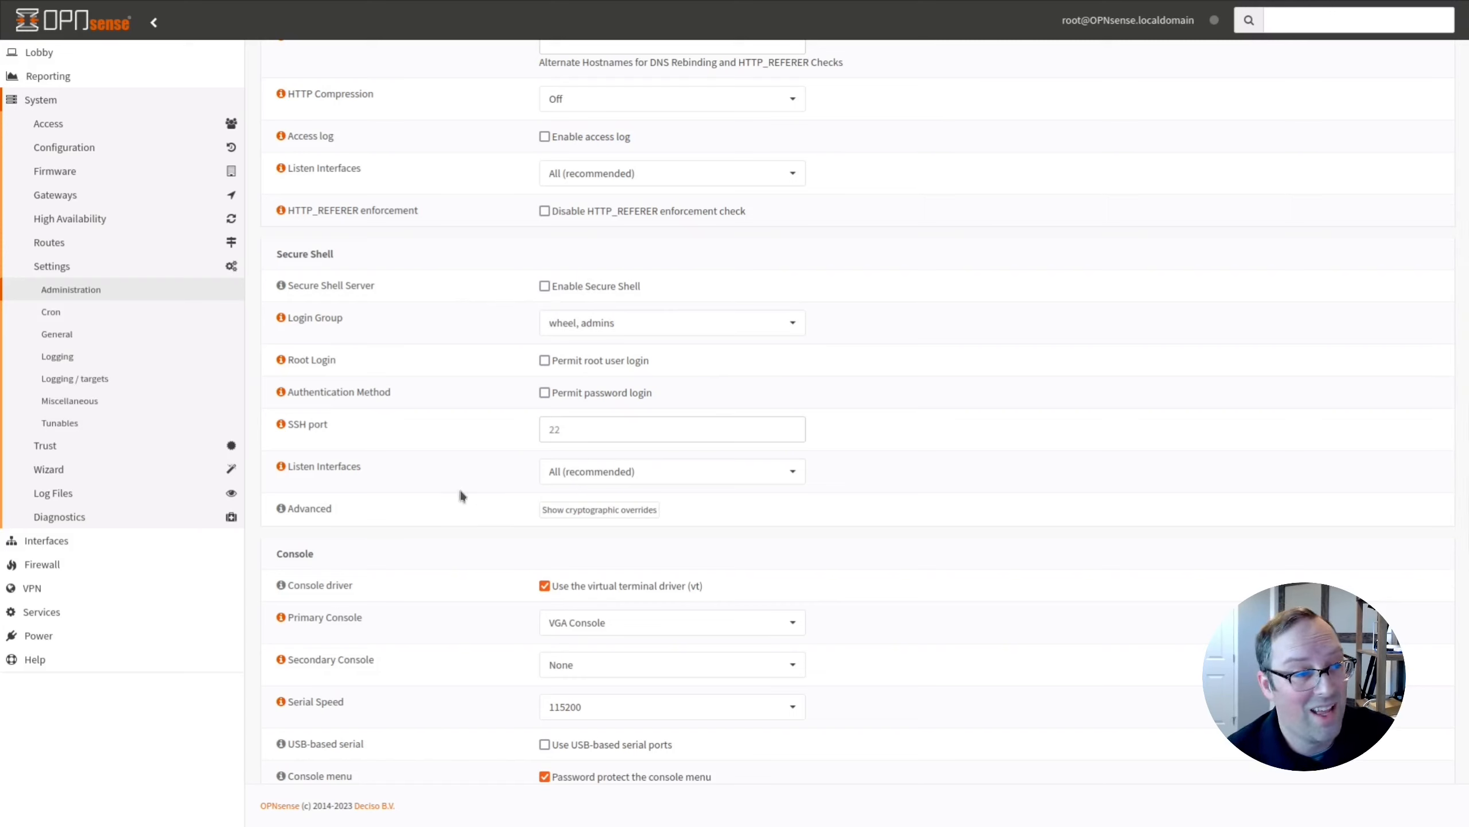
pyautogui.click(70, 401)
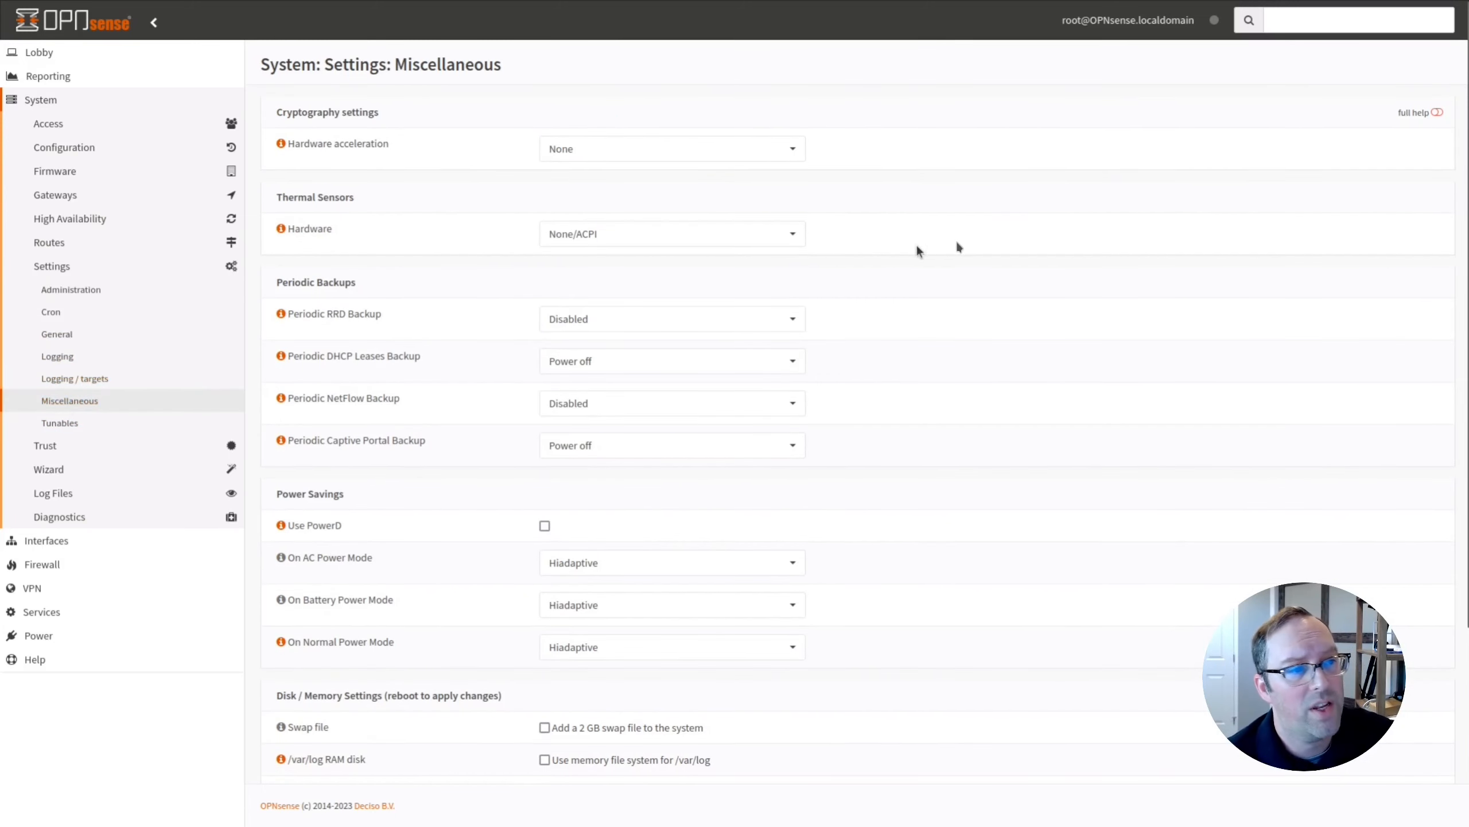
# Choose Intel Core* CPU on-die thermal sensor (coretemp) as the thermal sensor hardware.
pyautogui.click(802, 237)
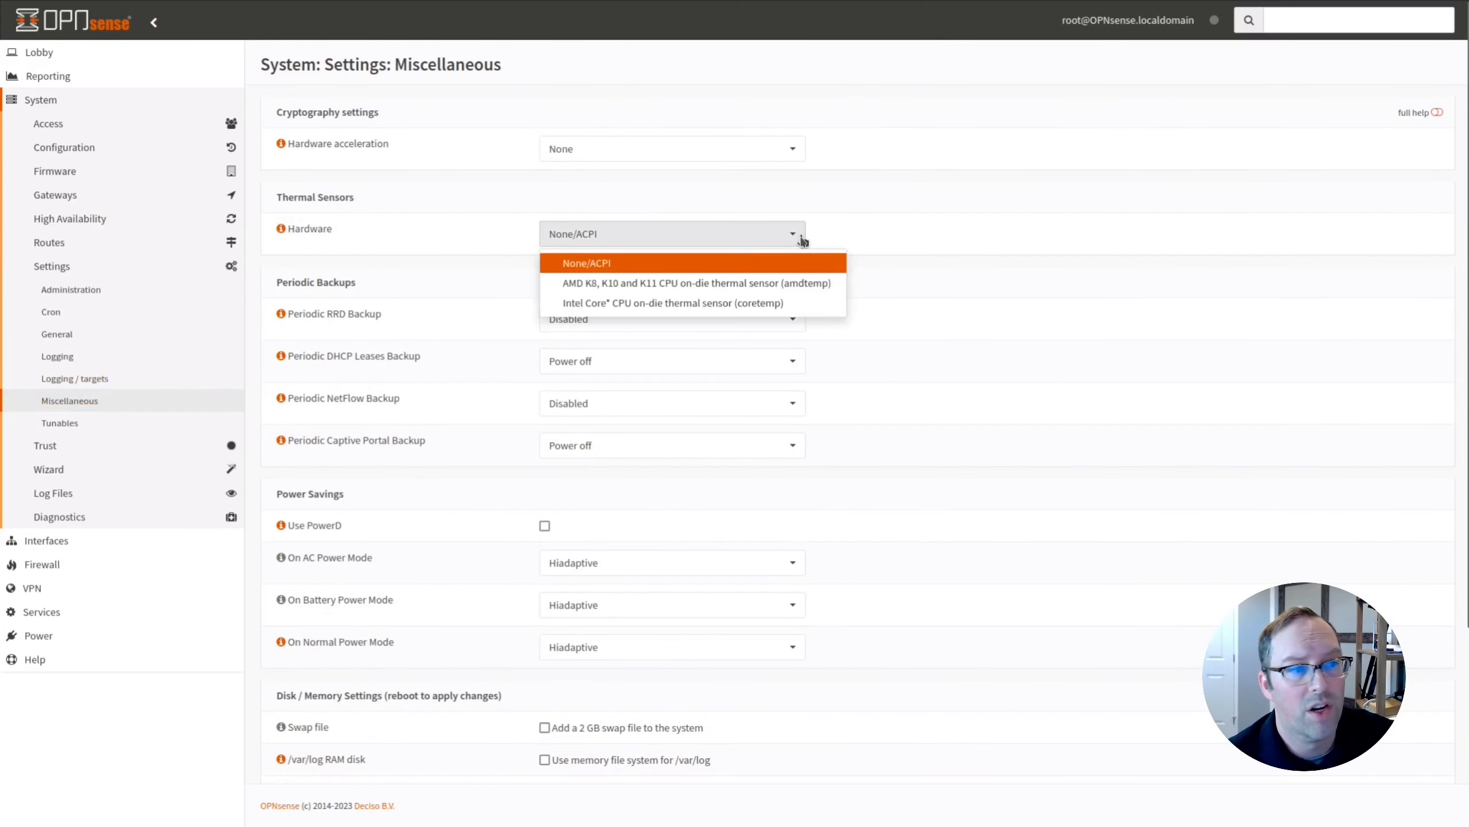
pyautogui.click(601, 302)
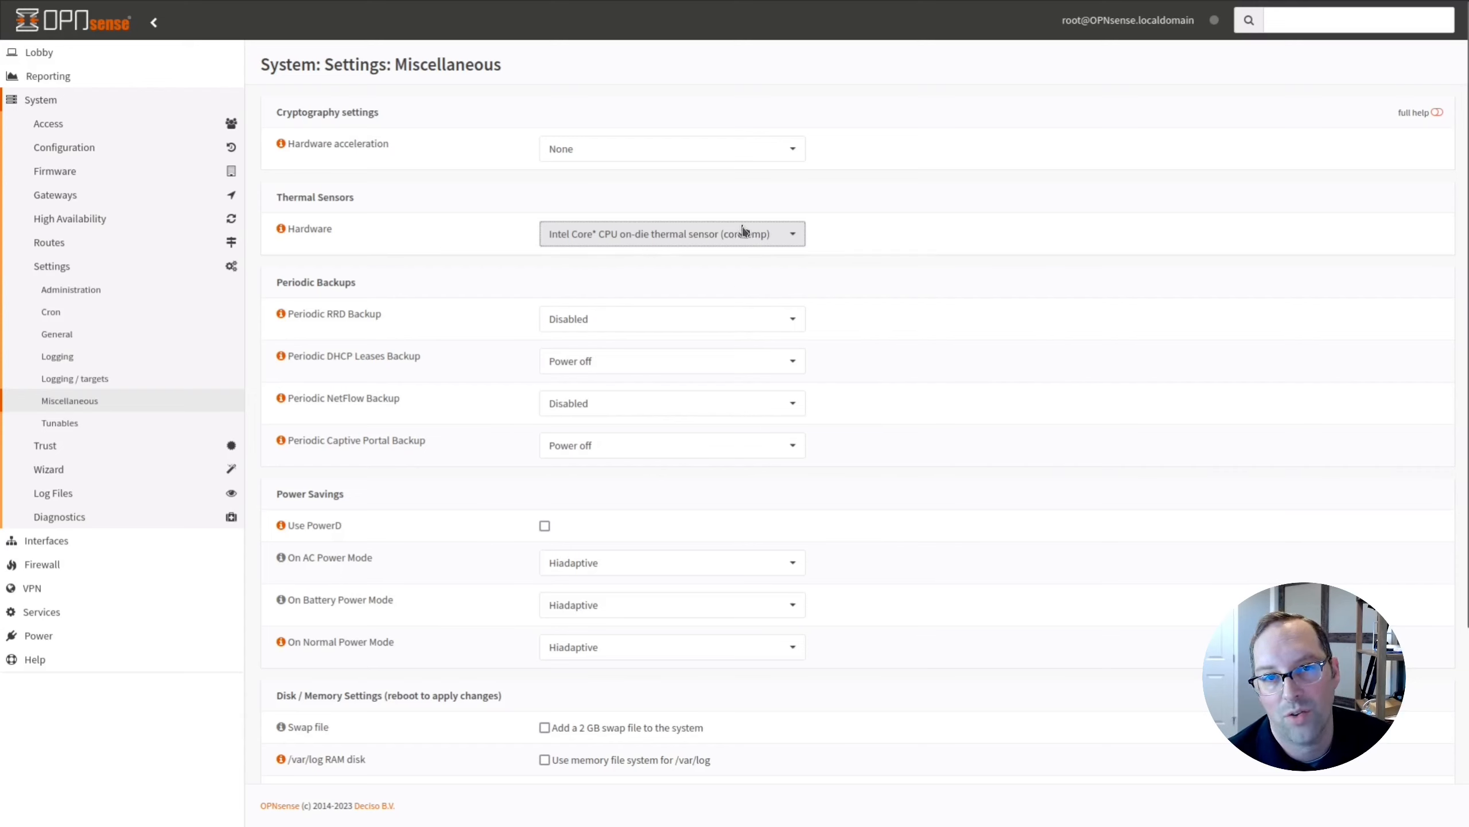
pyautogui.click(788, 237)
pyautogui.click(786, 238)
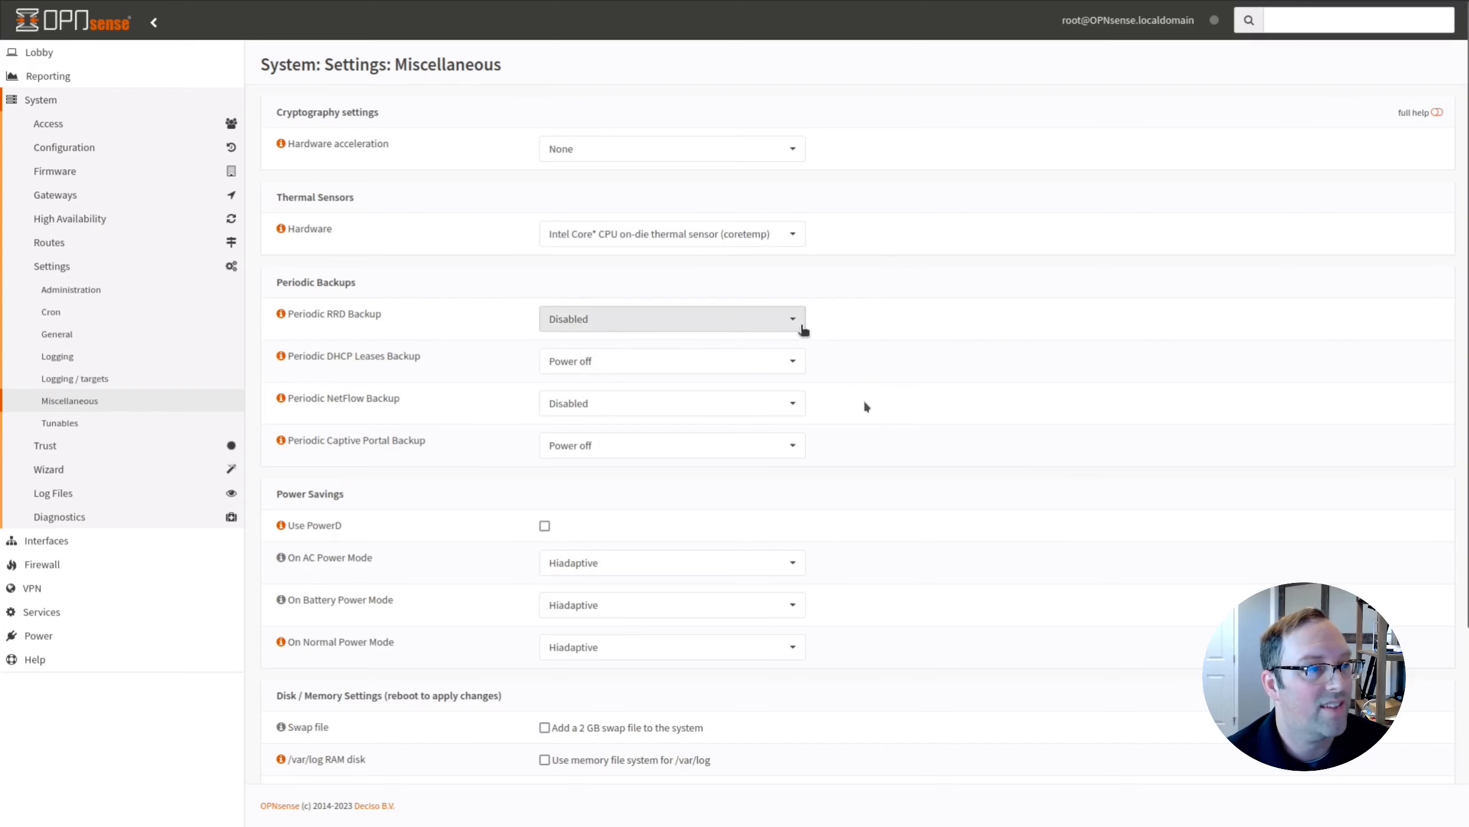
# Enable Use PowerD with Hiadaptive power modes and save the Miscellaneous settings.
pyautogui.scroll(-3, 866, 411)
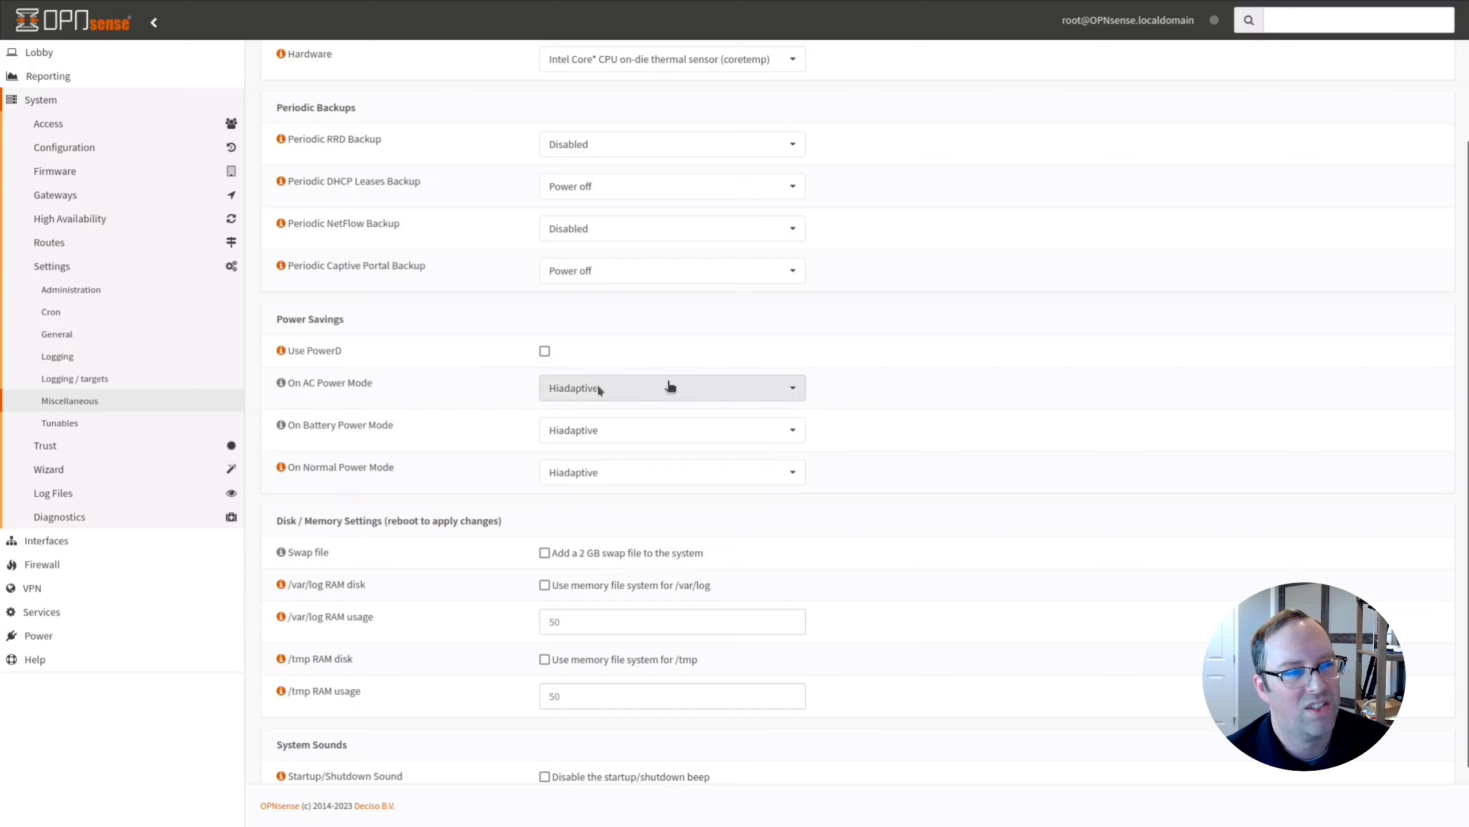
pyautogui.click(627, 394)
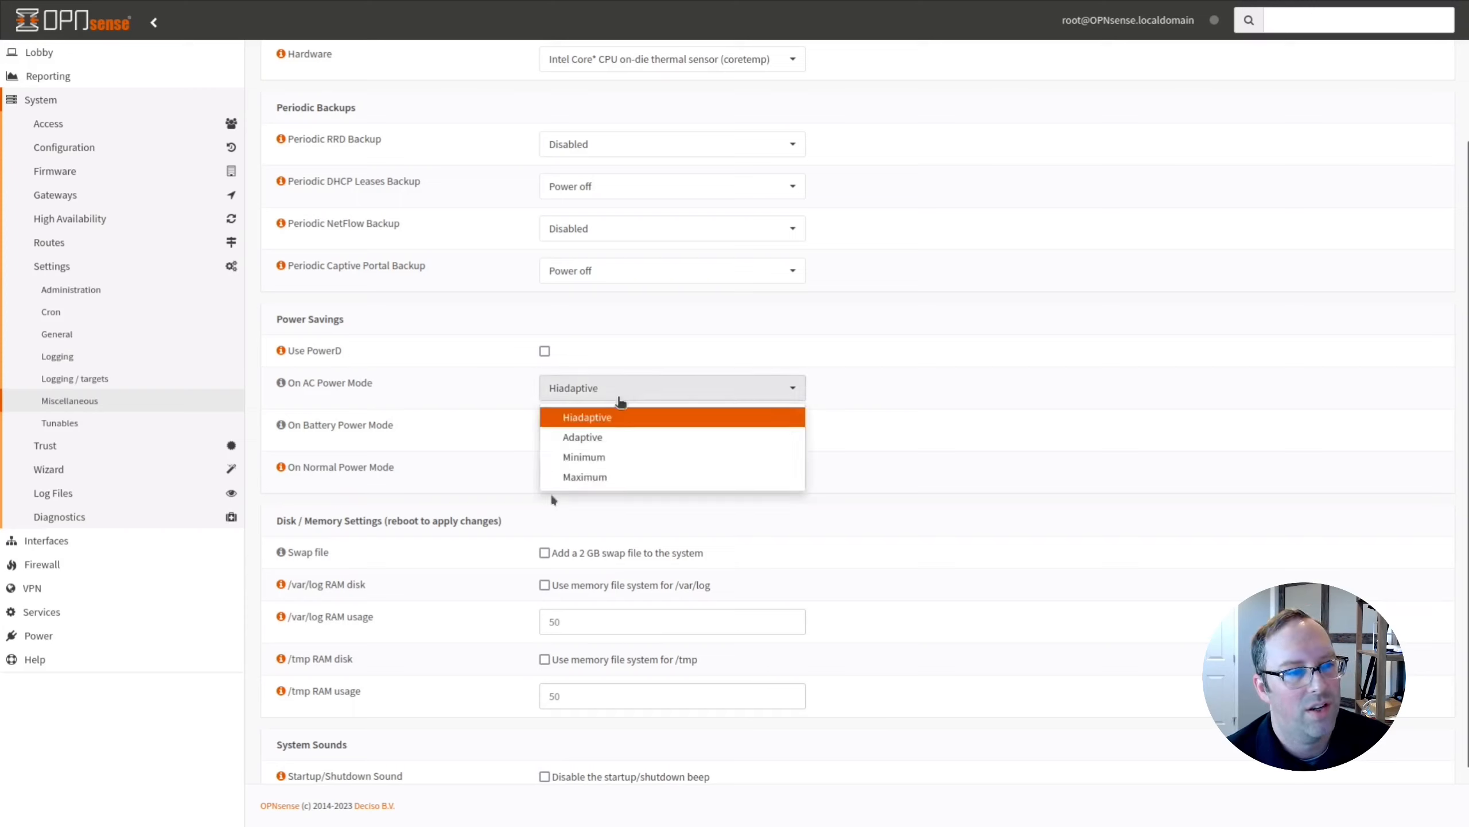
pyautogui.click(973, 391)
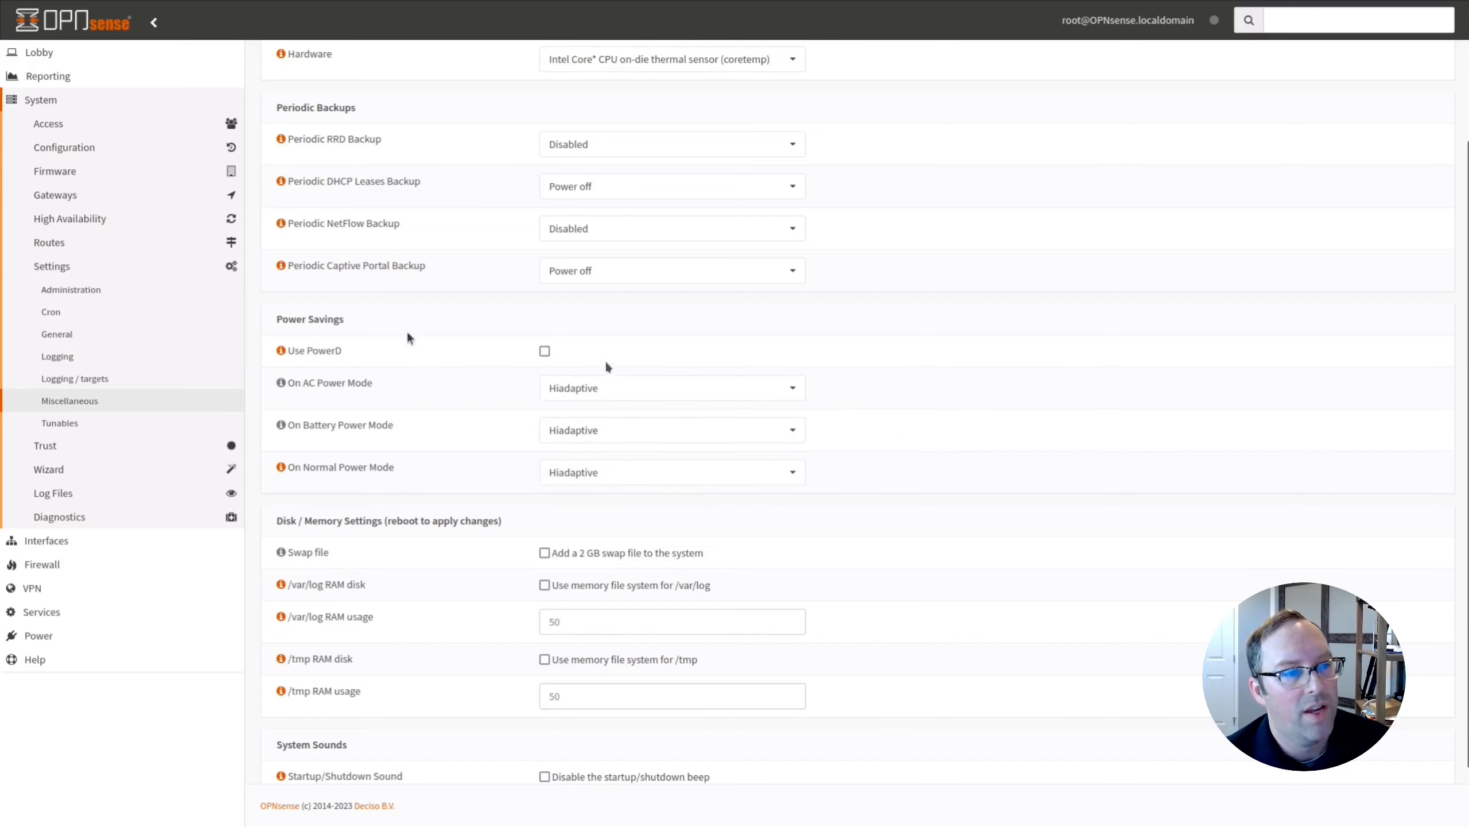
pyautogui.click(544, 352)
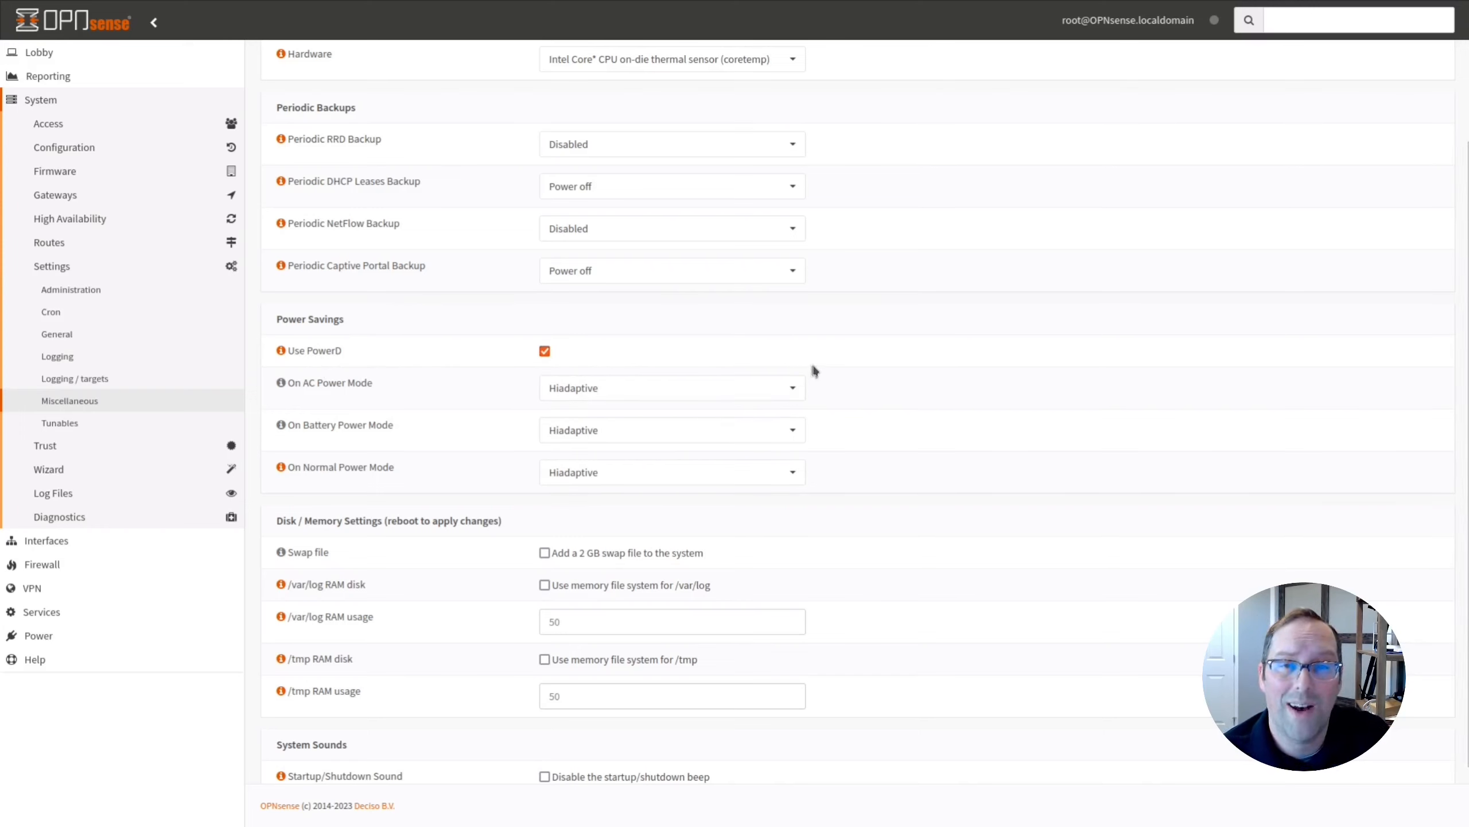
pyautogui.scroll(-1, 951, 578)
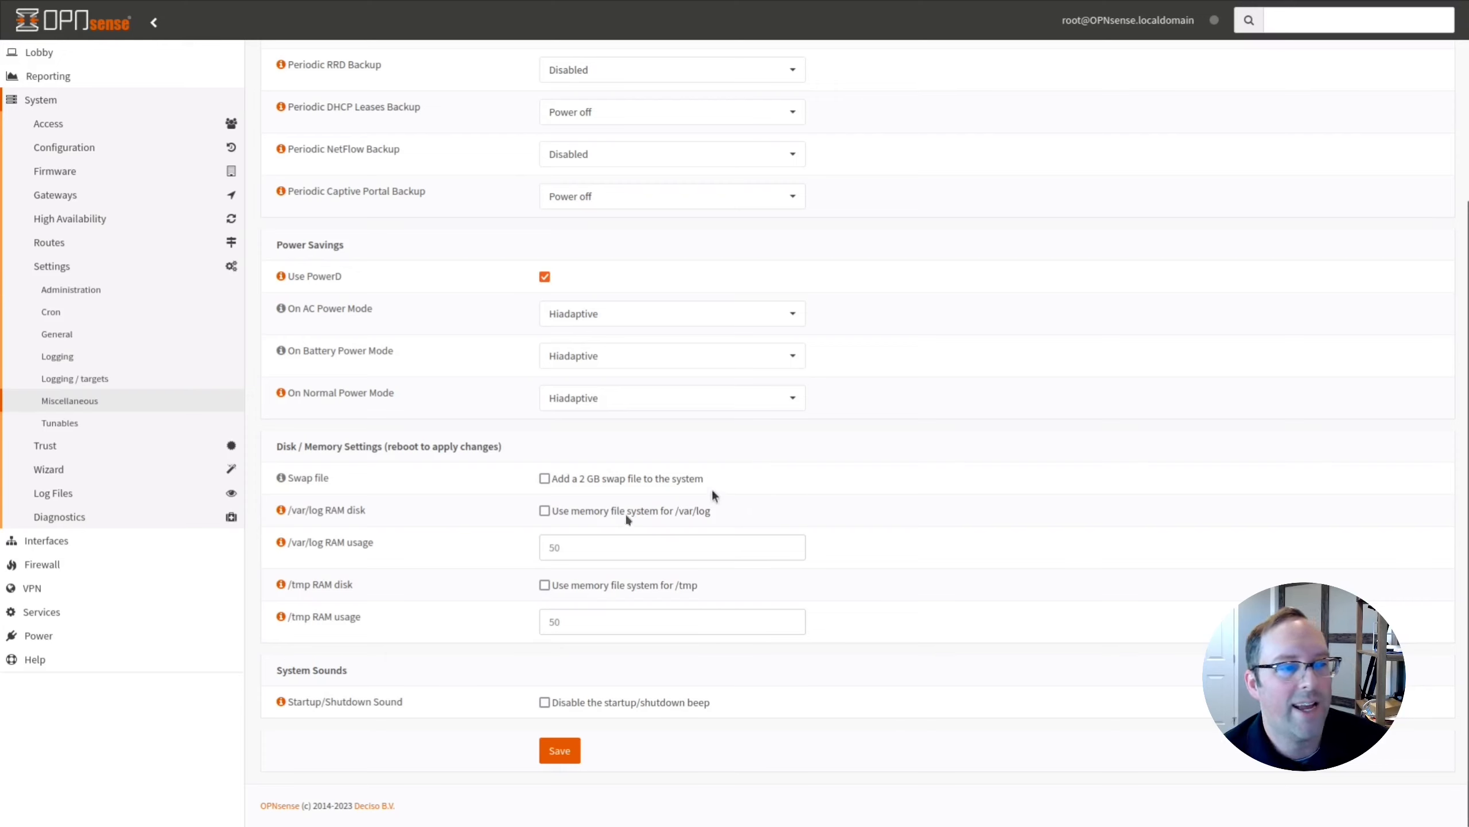
pyautogui.click(560, 750)
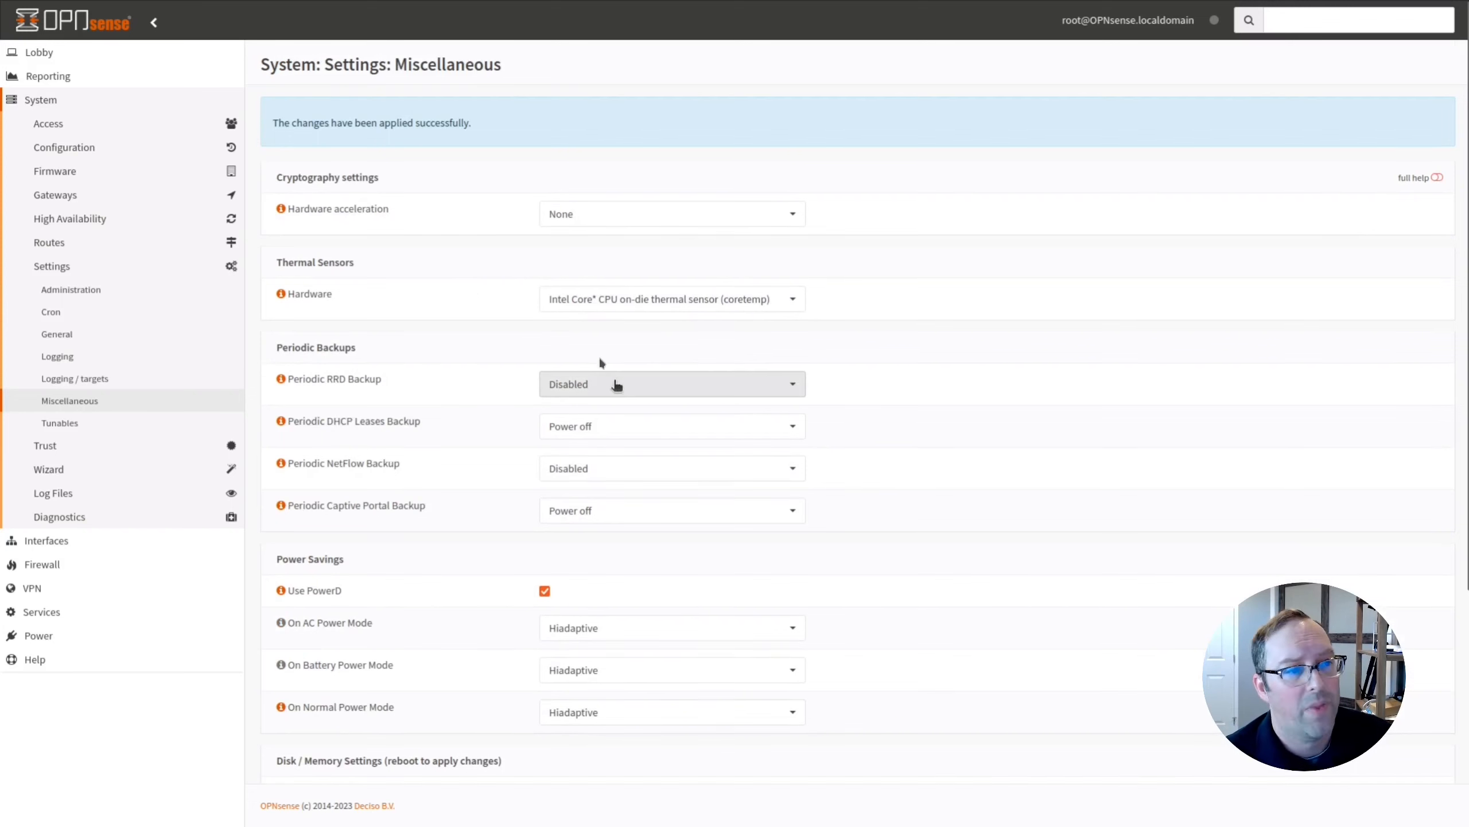
# Add a Thermal Sensors widget to the Lobby dashboard and save the dashboard layout.
pyautogui.click(44, 53)
pyautogui.click(53, 75)
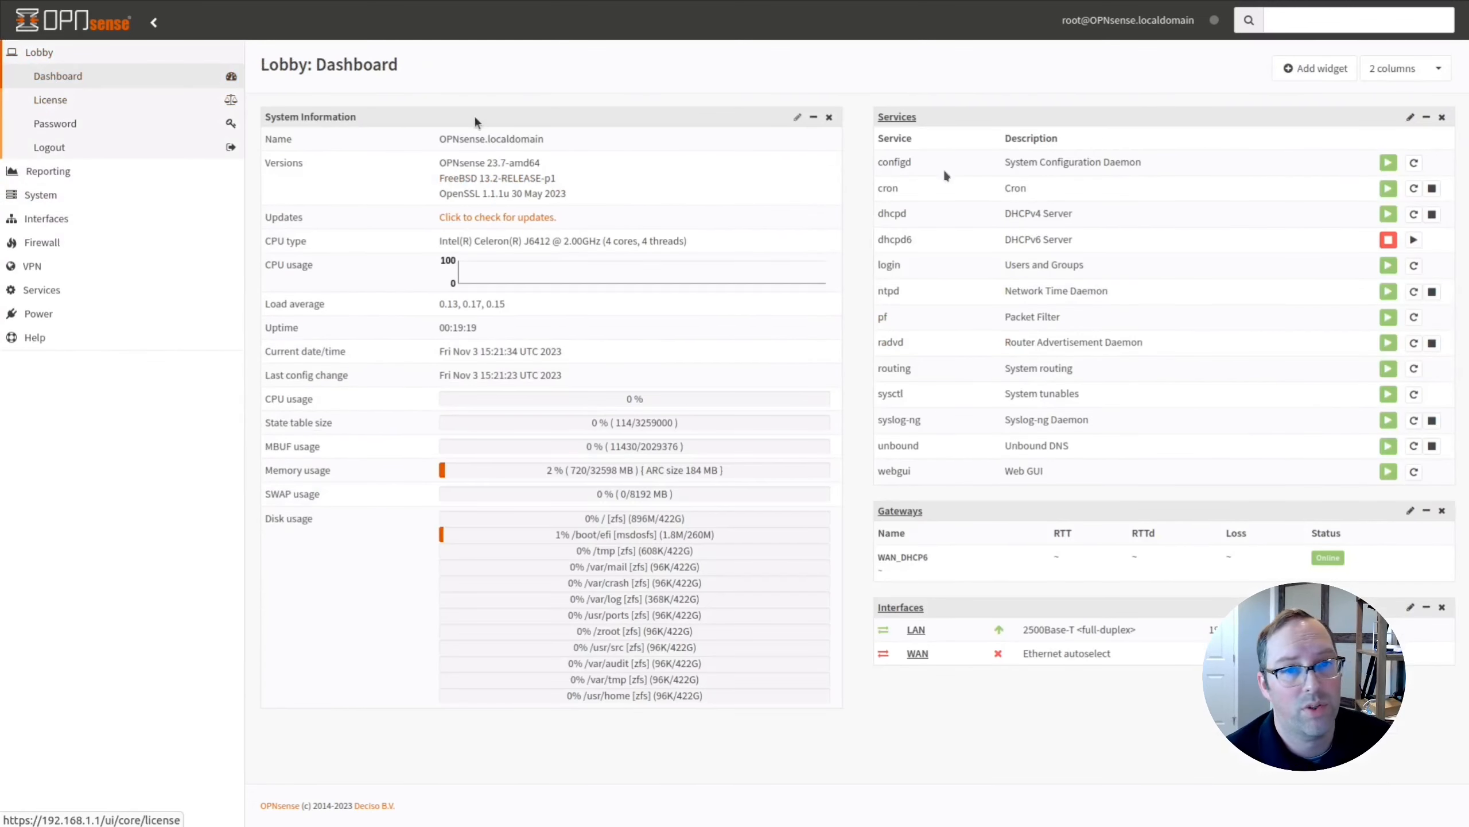
pyautogui.click(1329, 70)
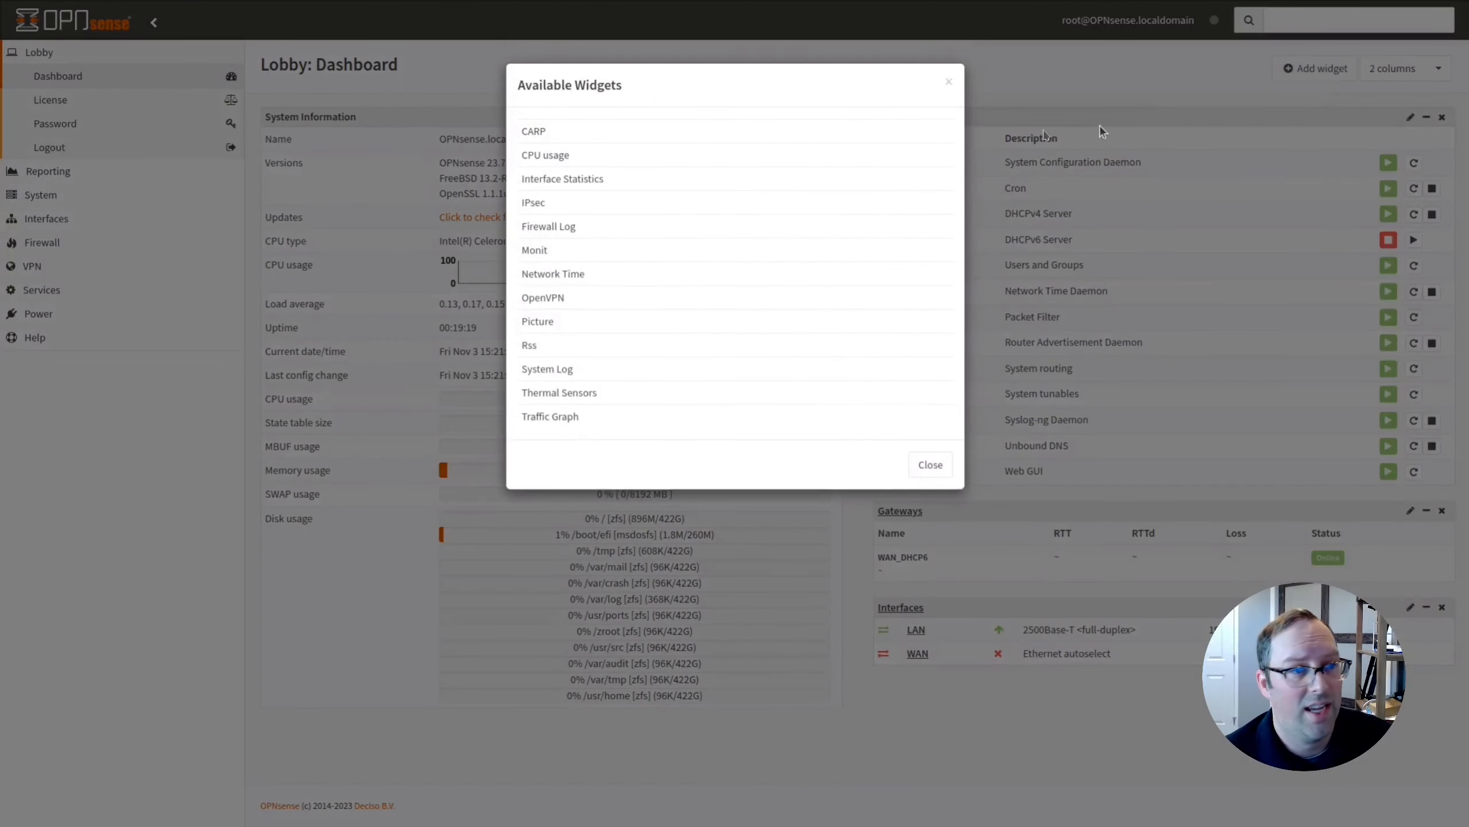
pyautogui.click(573, 396)
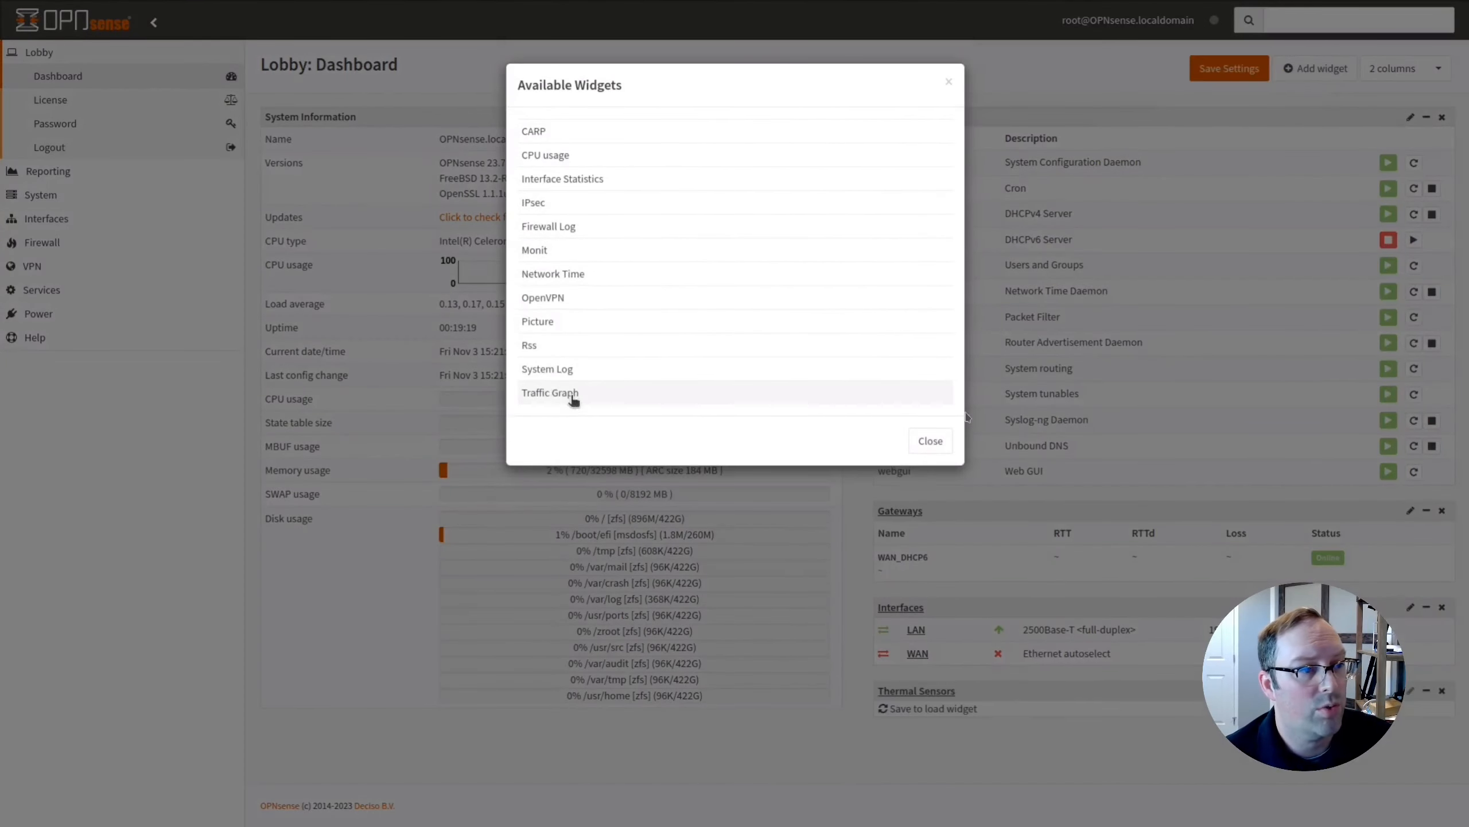
pyautogui.click(931, 439)
pyautogui.click(1214, 75)
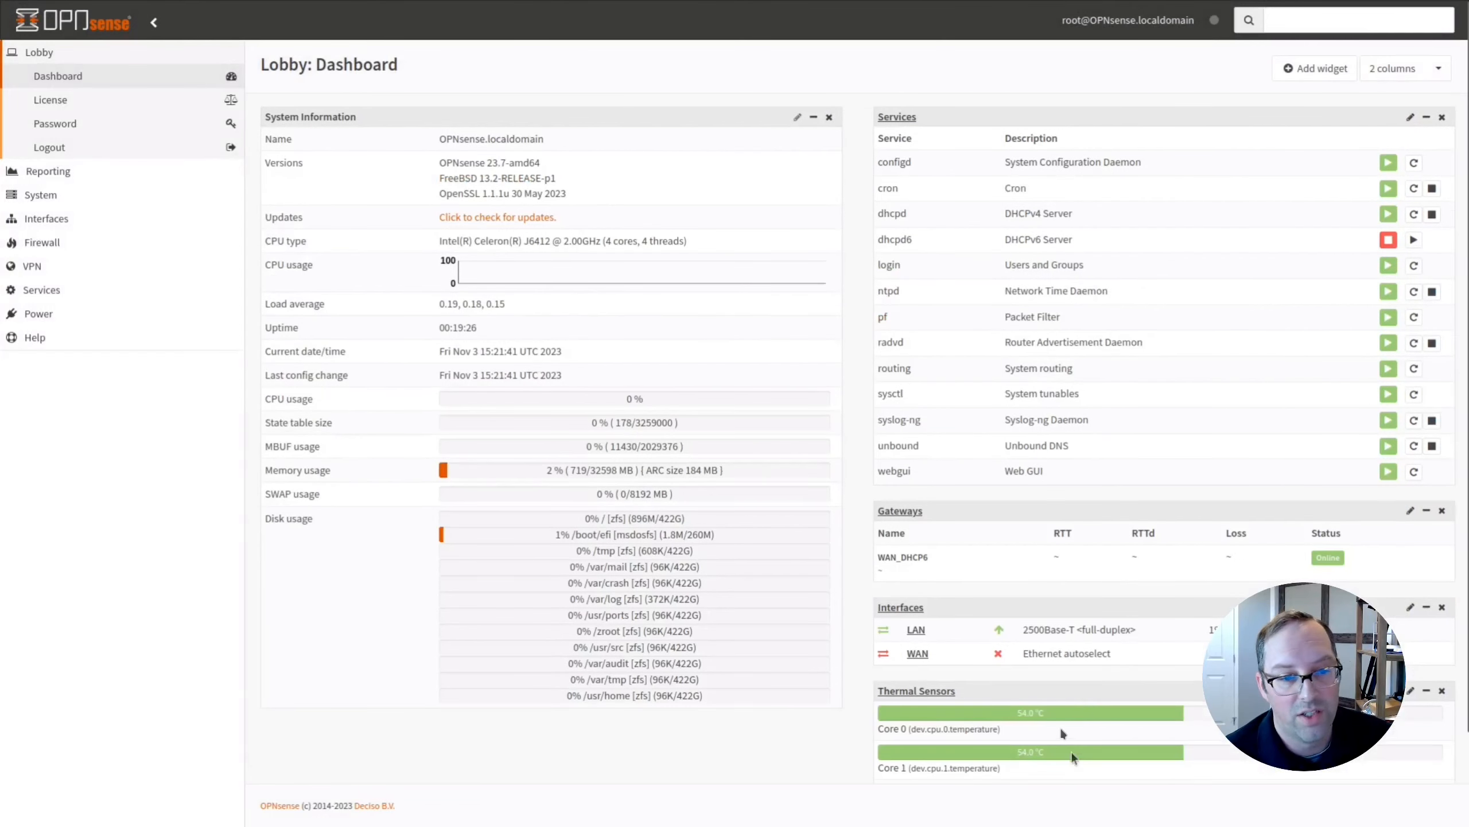
pyautogui.scroll(-2, 1064, 733)
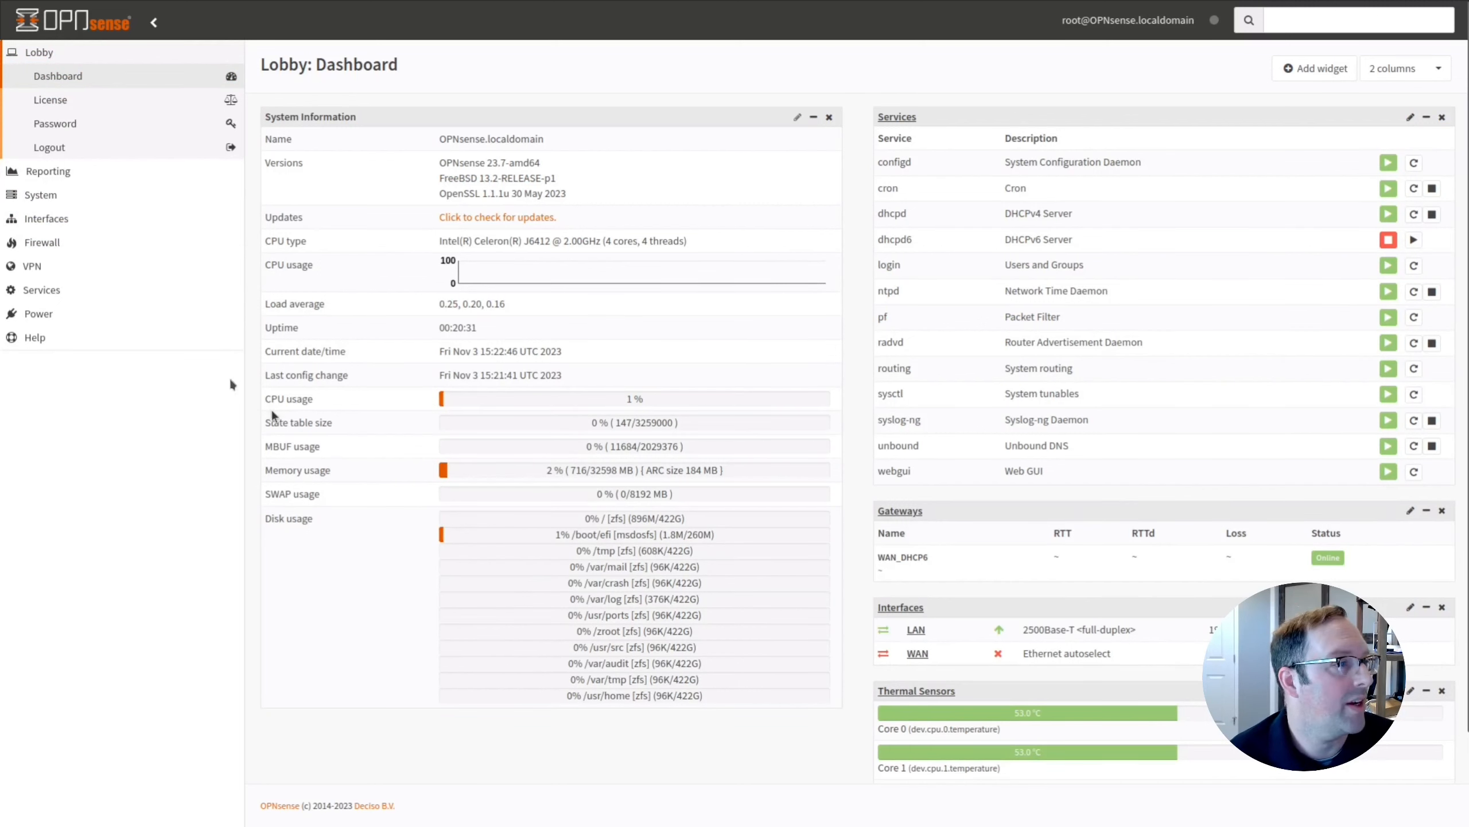
# Expand Interfaces in the sidebar and open Assignments.
pyautogui.click(63, 222)
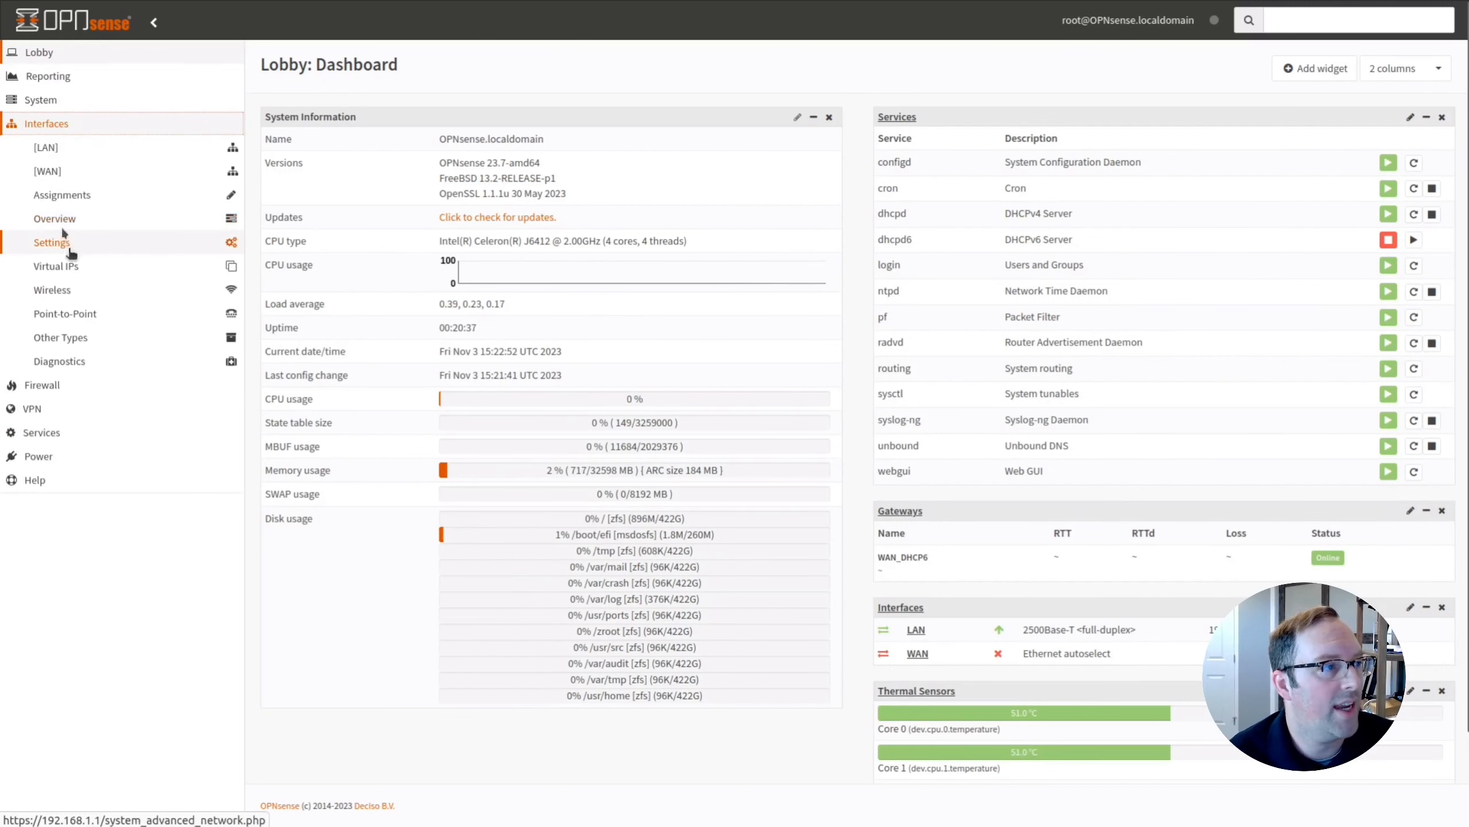
pyautogui.click(68, 197)
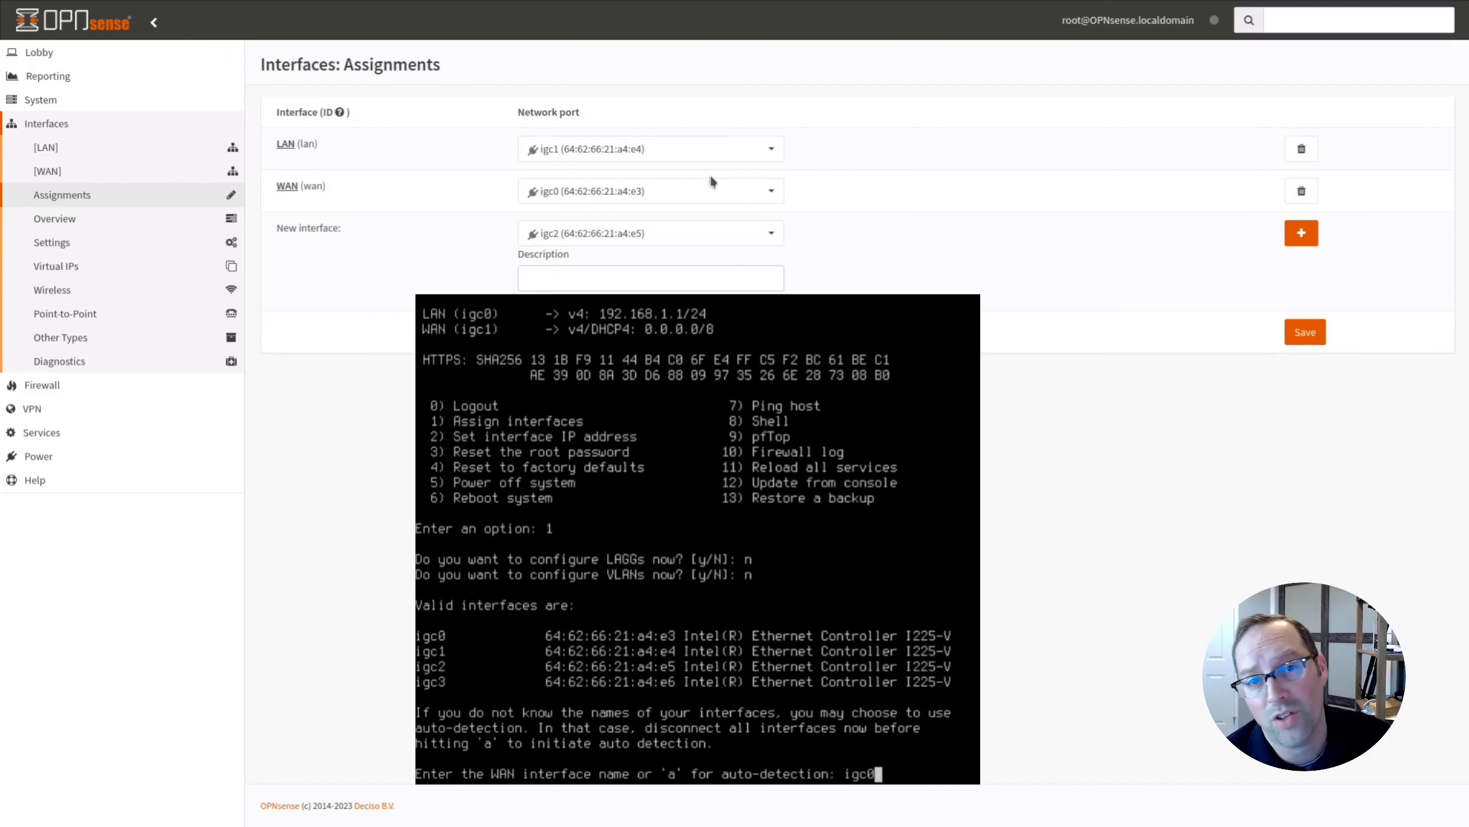
# Keep LAN on igc1 and igc2 for a new interface, then expand Other Types.
pyautogui.click(663, 151)
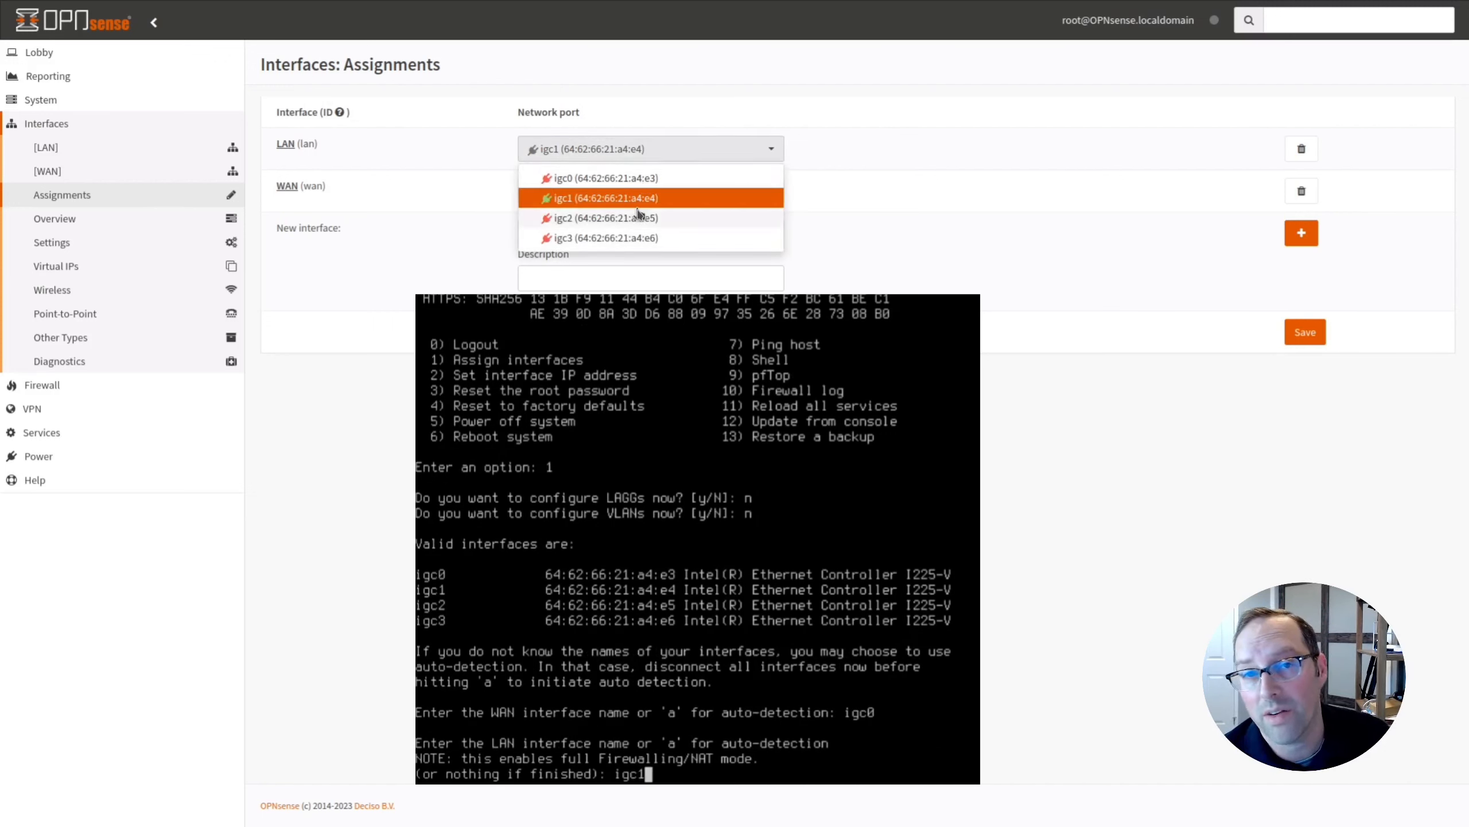
pyautogui.click(839, 227)
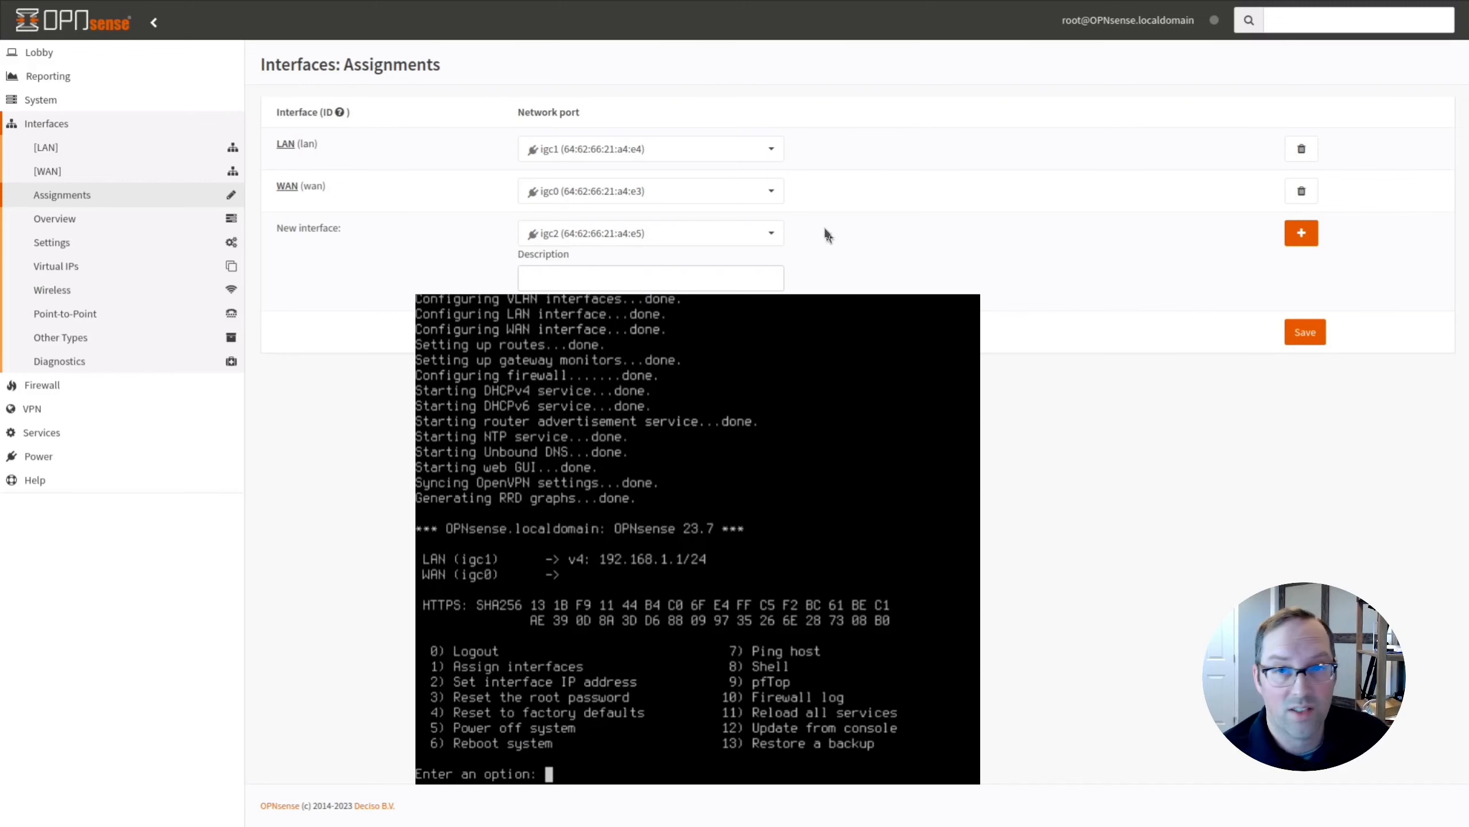
pyautogui.click(768, 237)
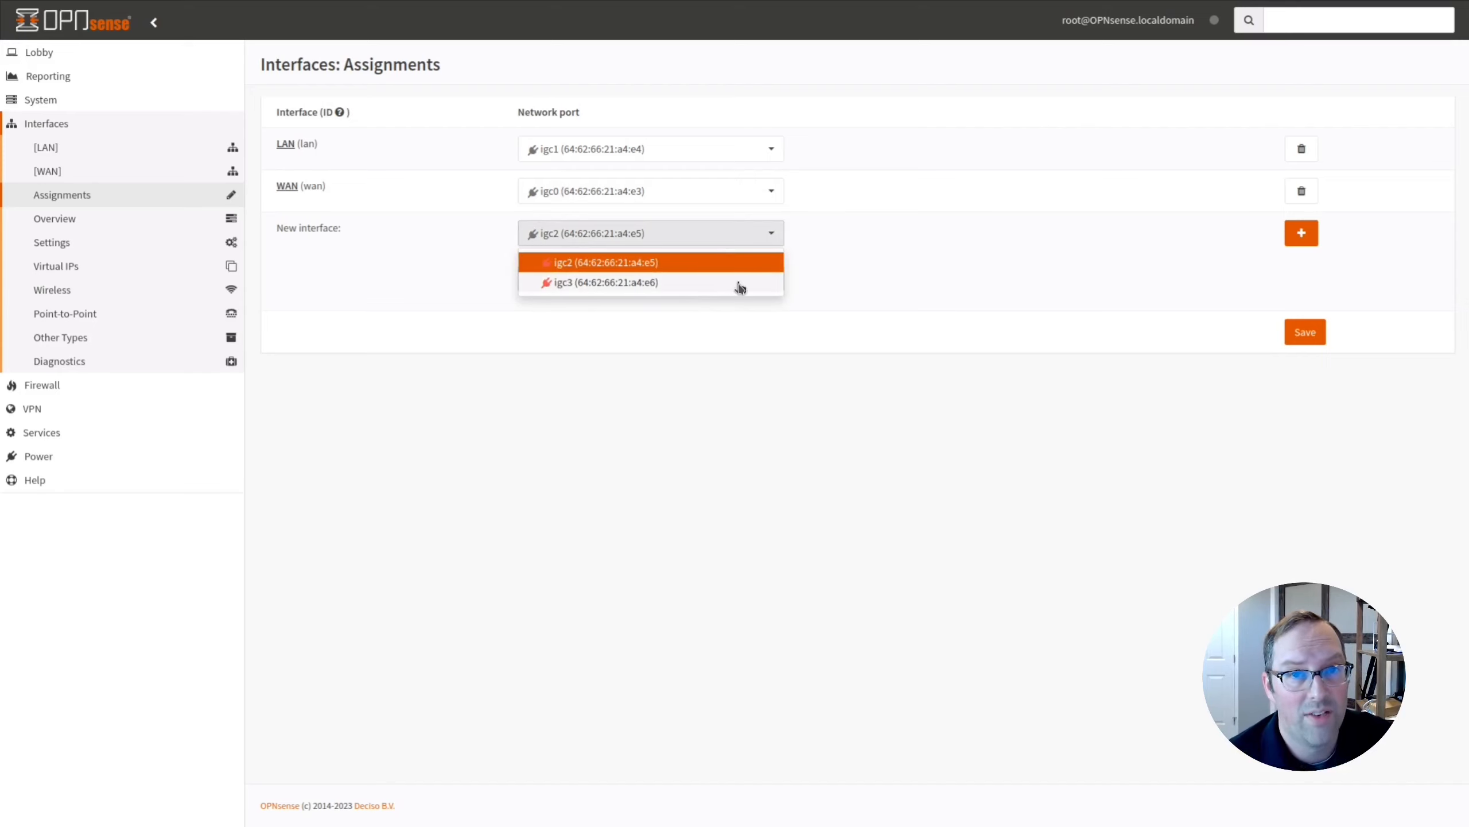
pyautogui.click(910, 281)
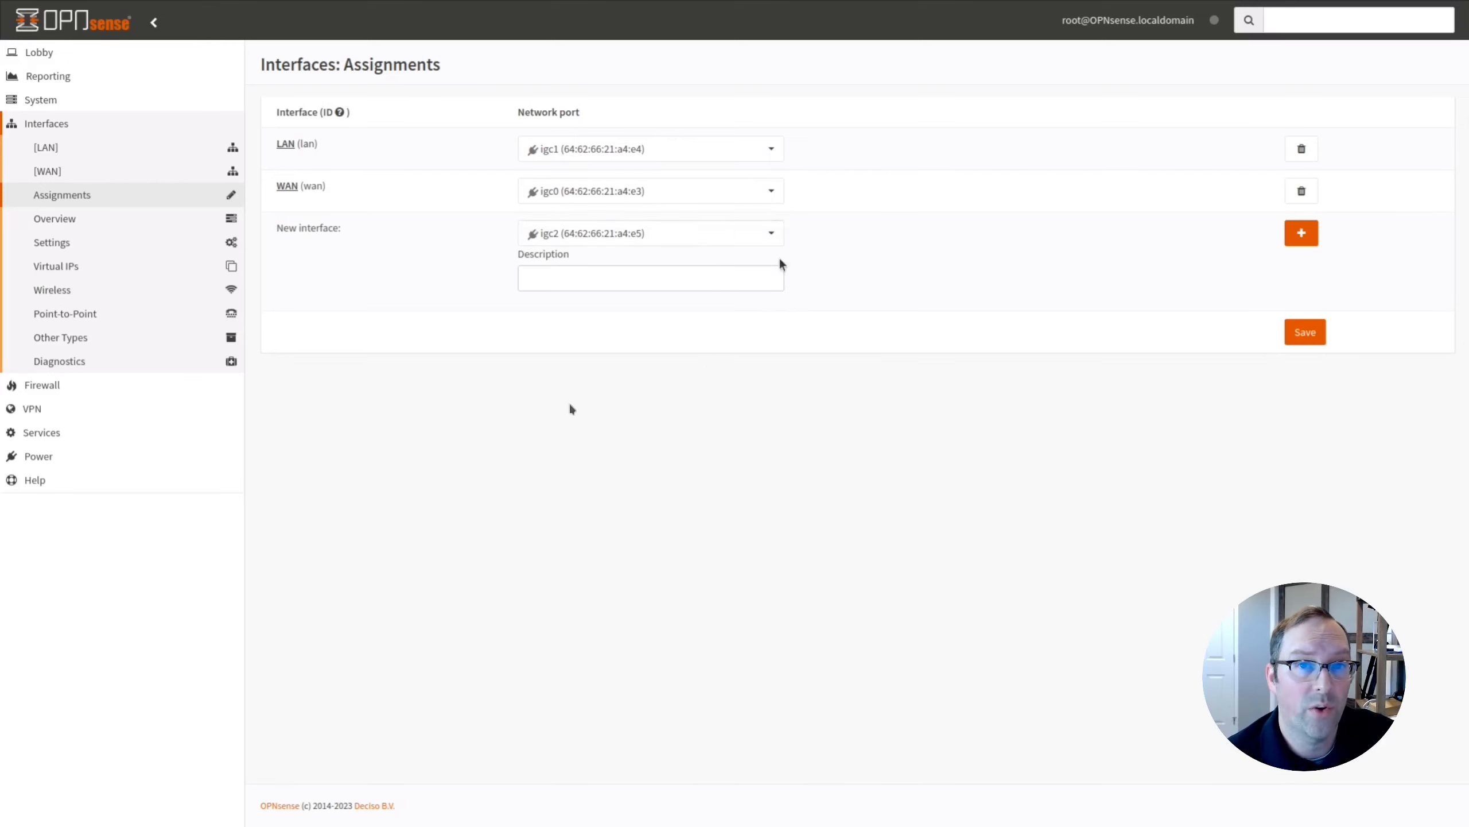
pyautogui.click(67, 345)
# Add a new VLAN on parent interface igc1 with VLAN tag 10.
pyautogui.click(58, 473)
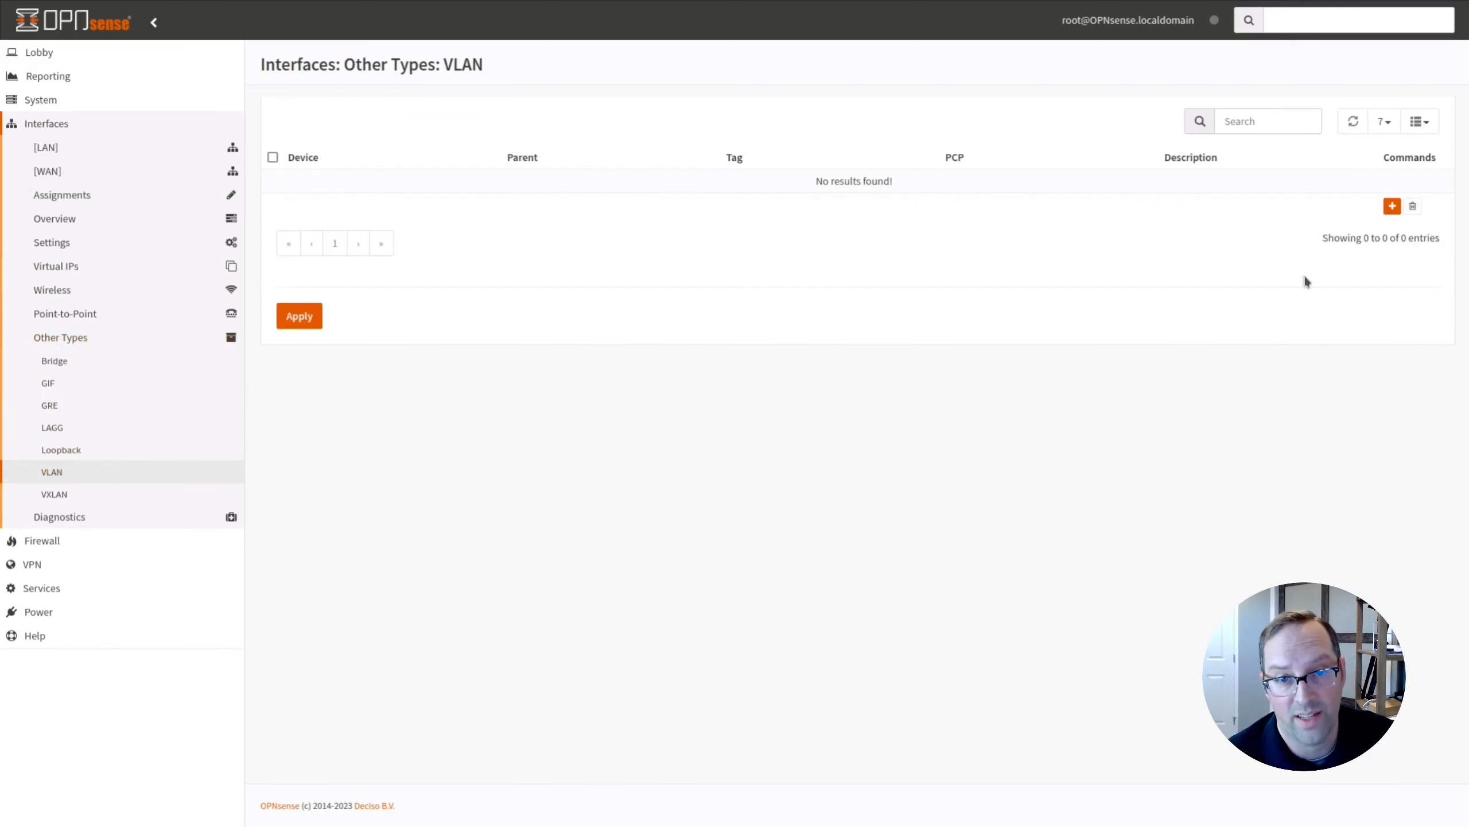
pyautogui.click(1391, 207)
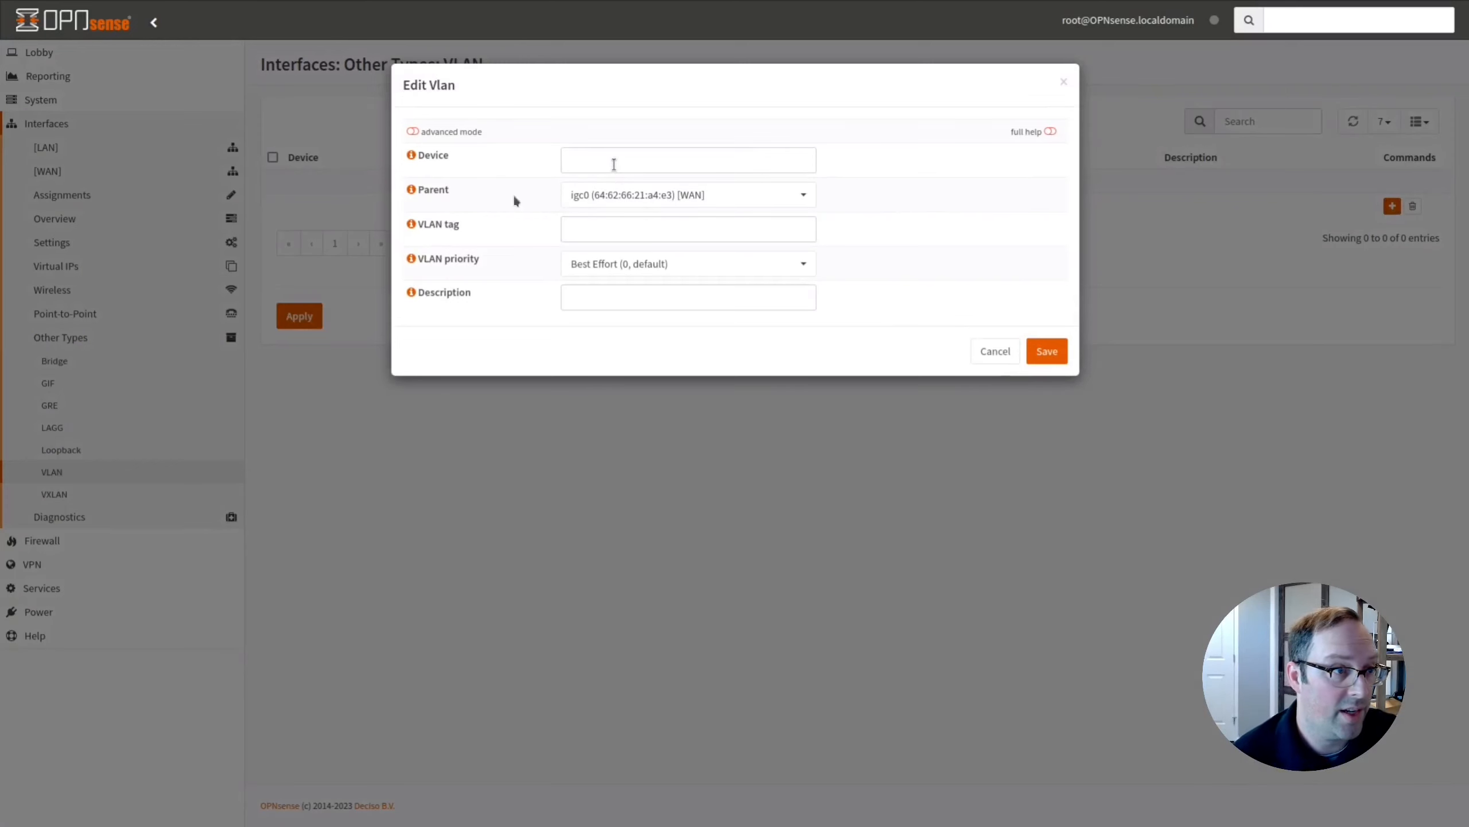
pyautogui.click(639, 195)
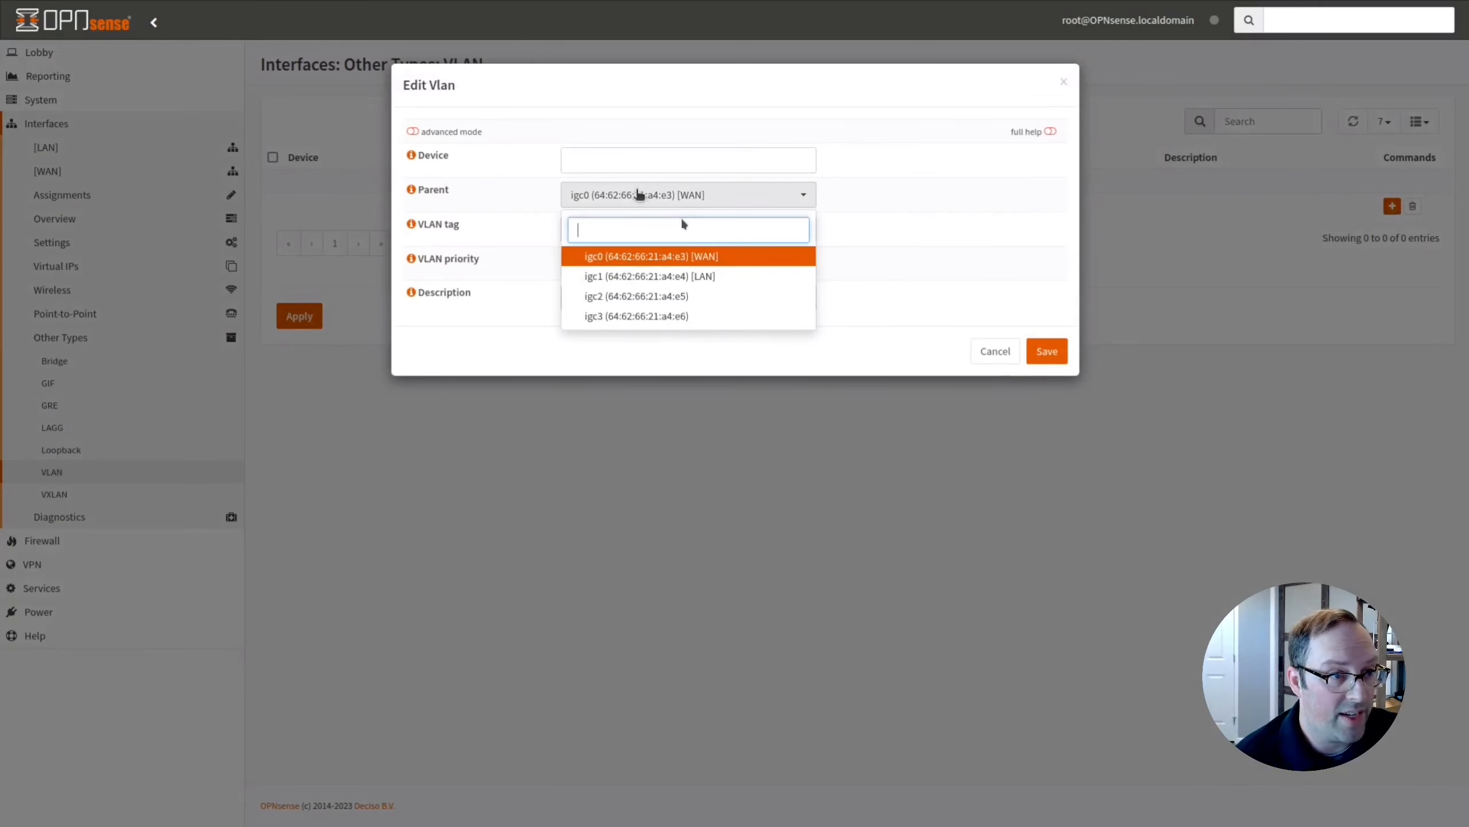
pyautogui.click(694, 276)
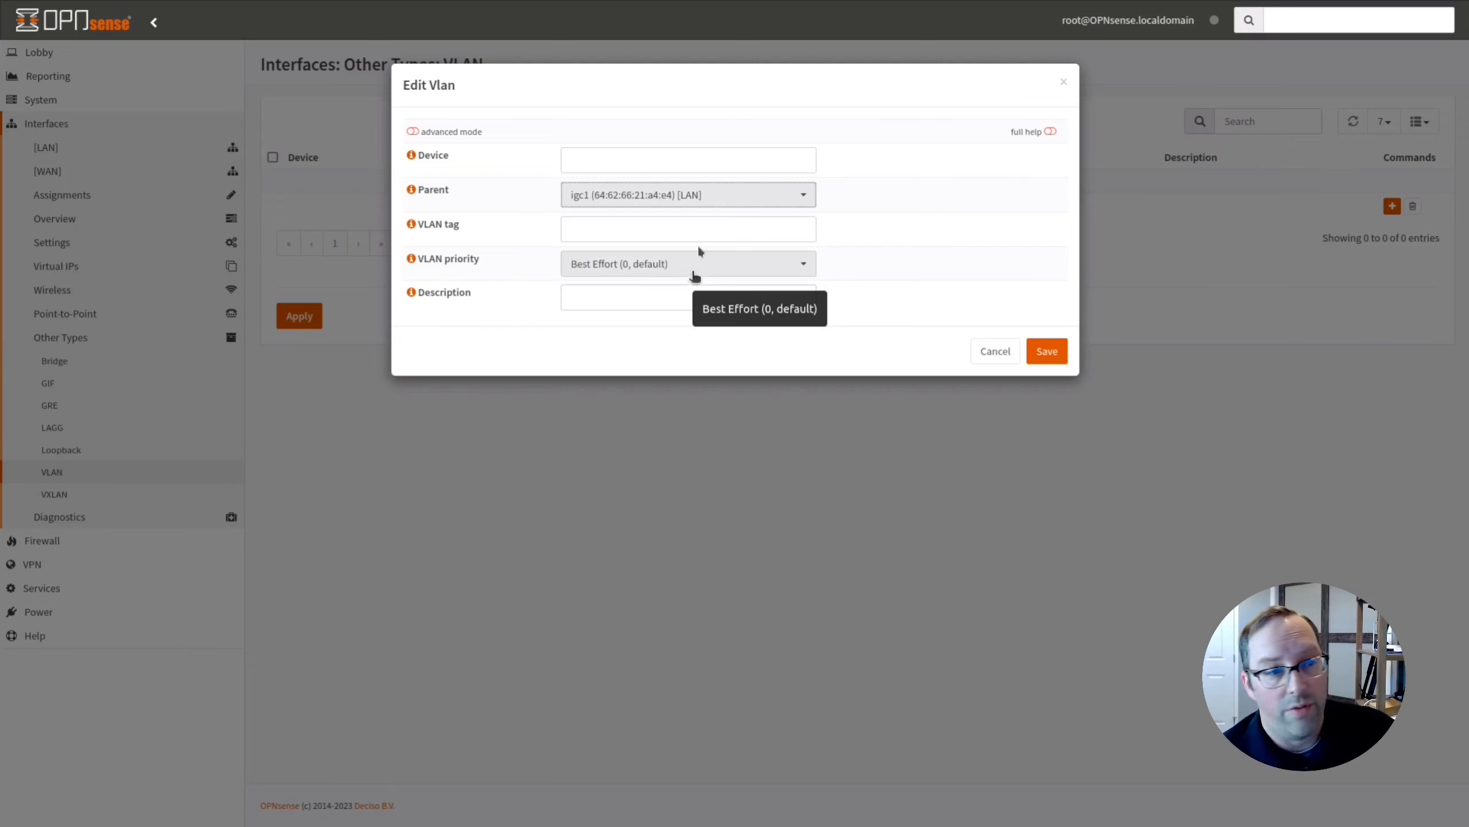
pyautogui.click(646, 238)
pyautogui.write('1')
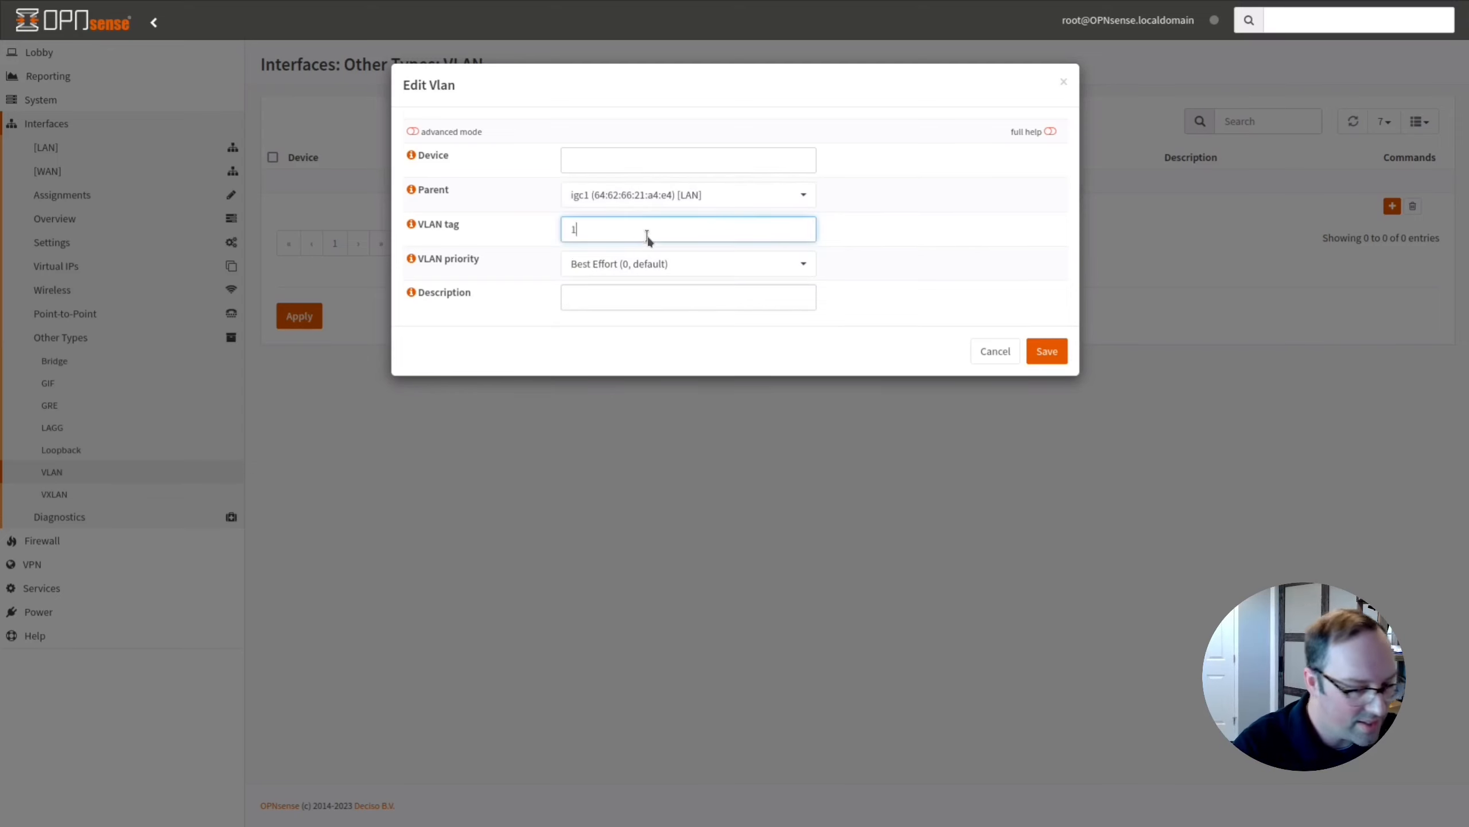
pyautogui.write('0')
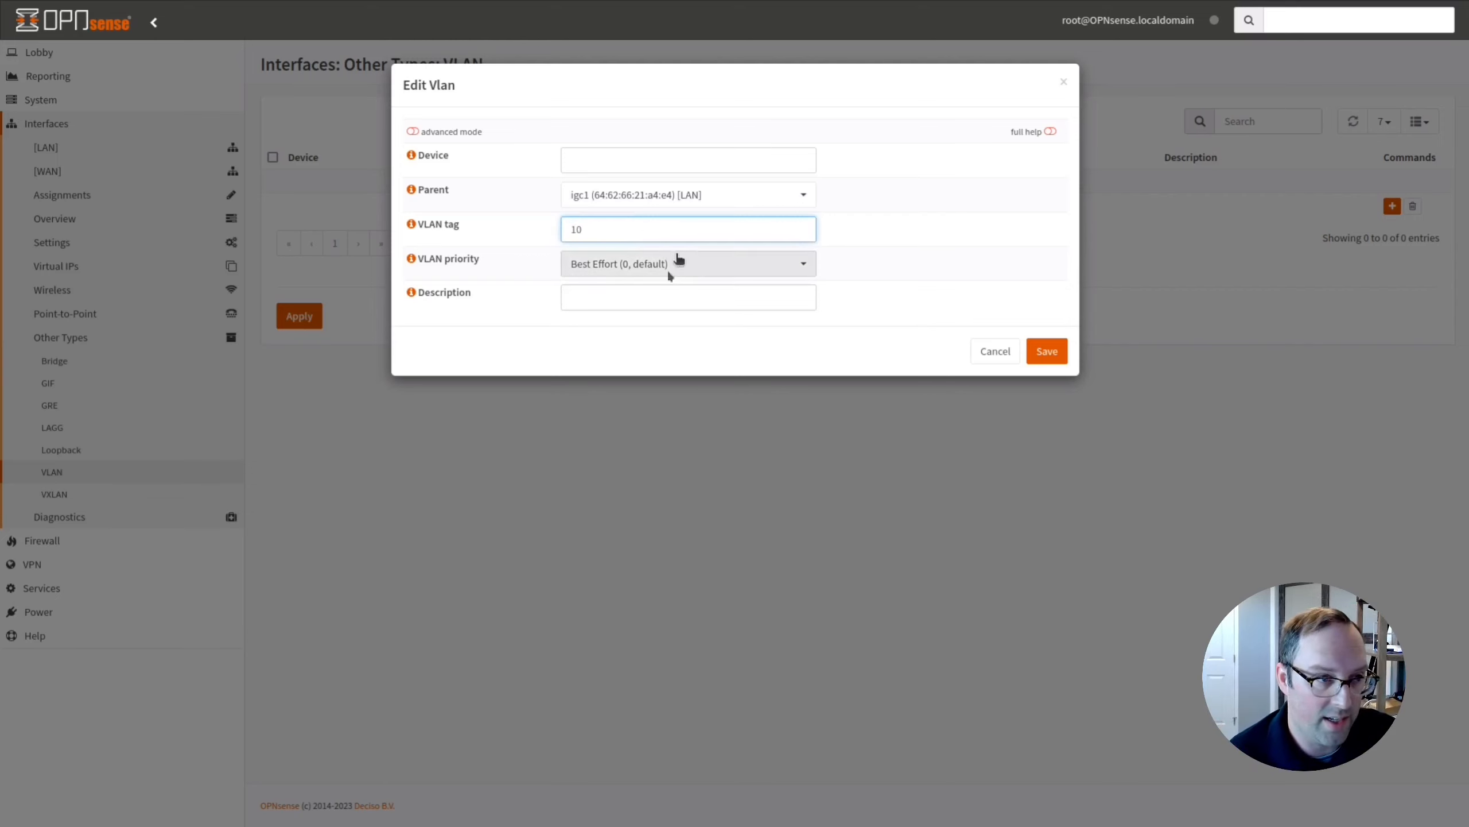
# Keep Best Effort priority, describe the VLAN as UNTRUSTED, and apply it.
pyautogui.click(651, 294)
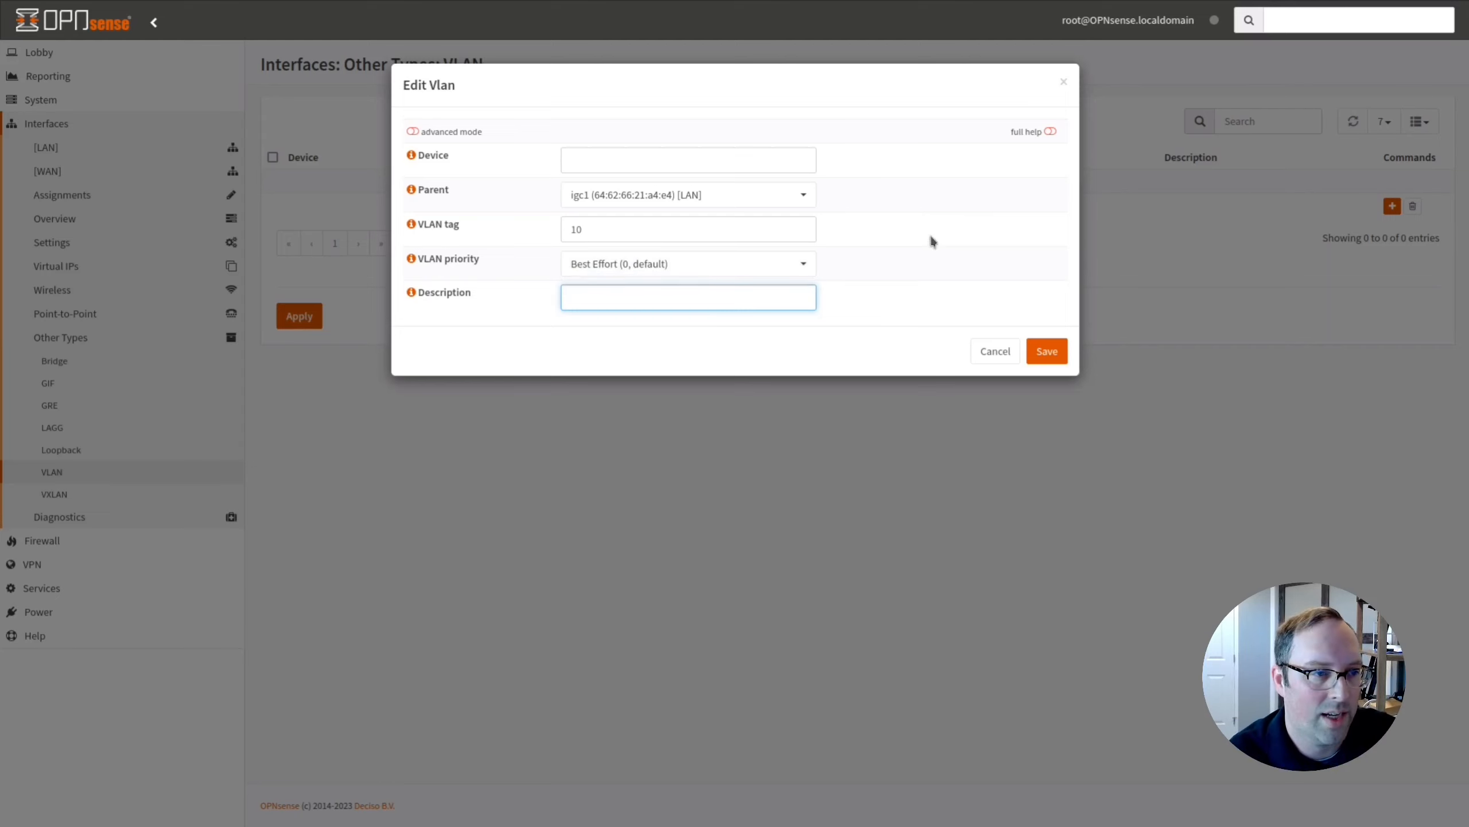
pyautogui.click(707, 268)
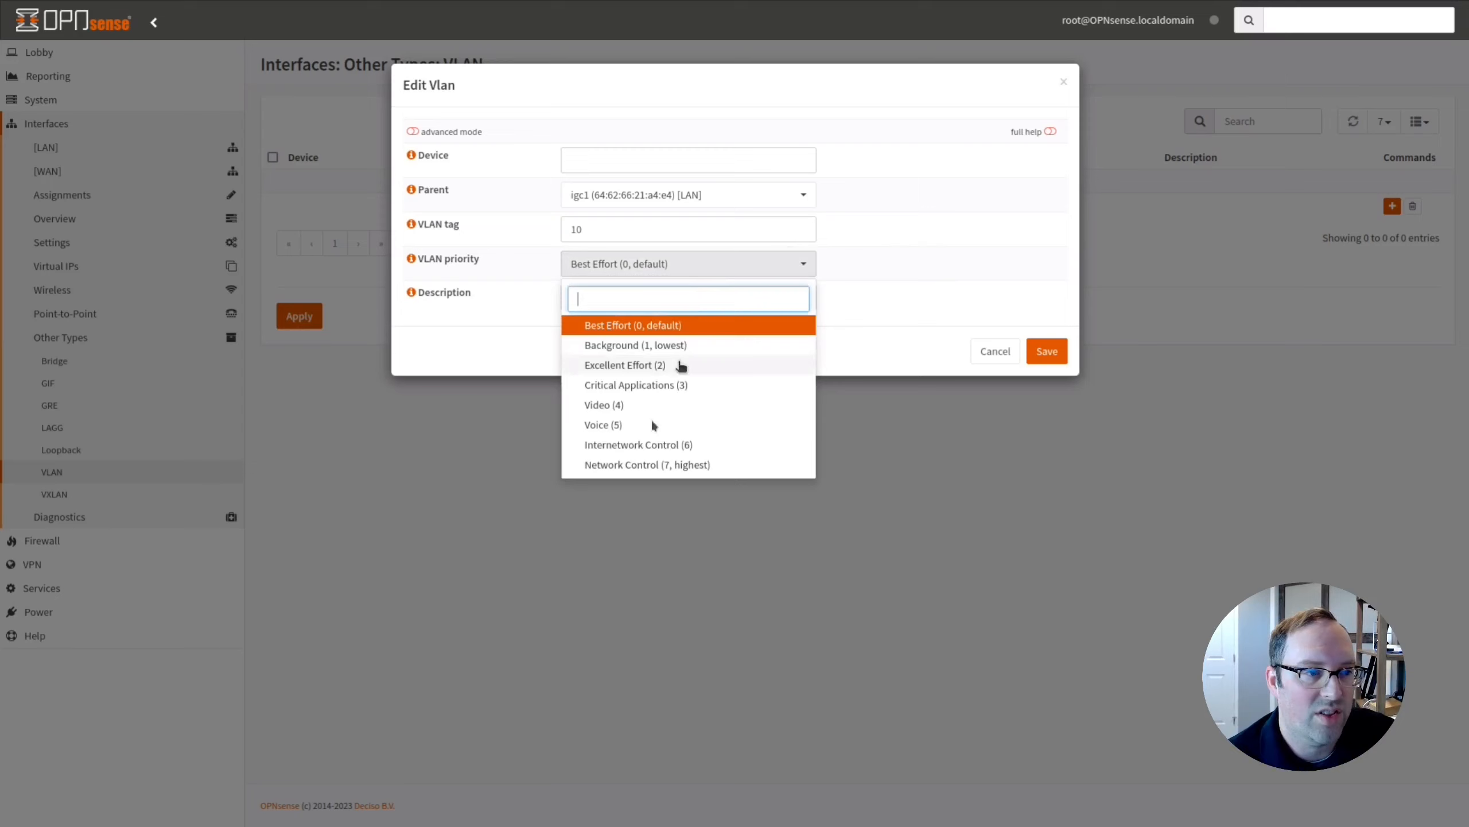
pyautogui.click(850, 310)
pyautogui.click(680, 292)
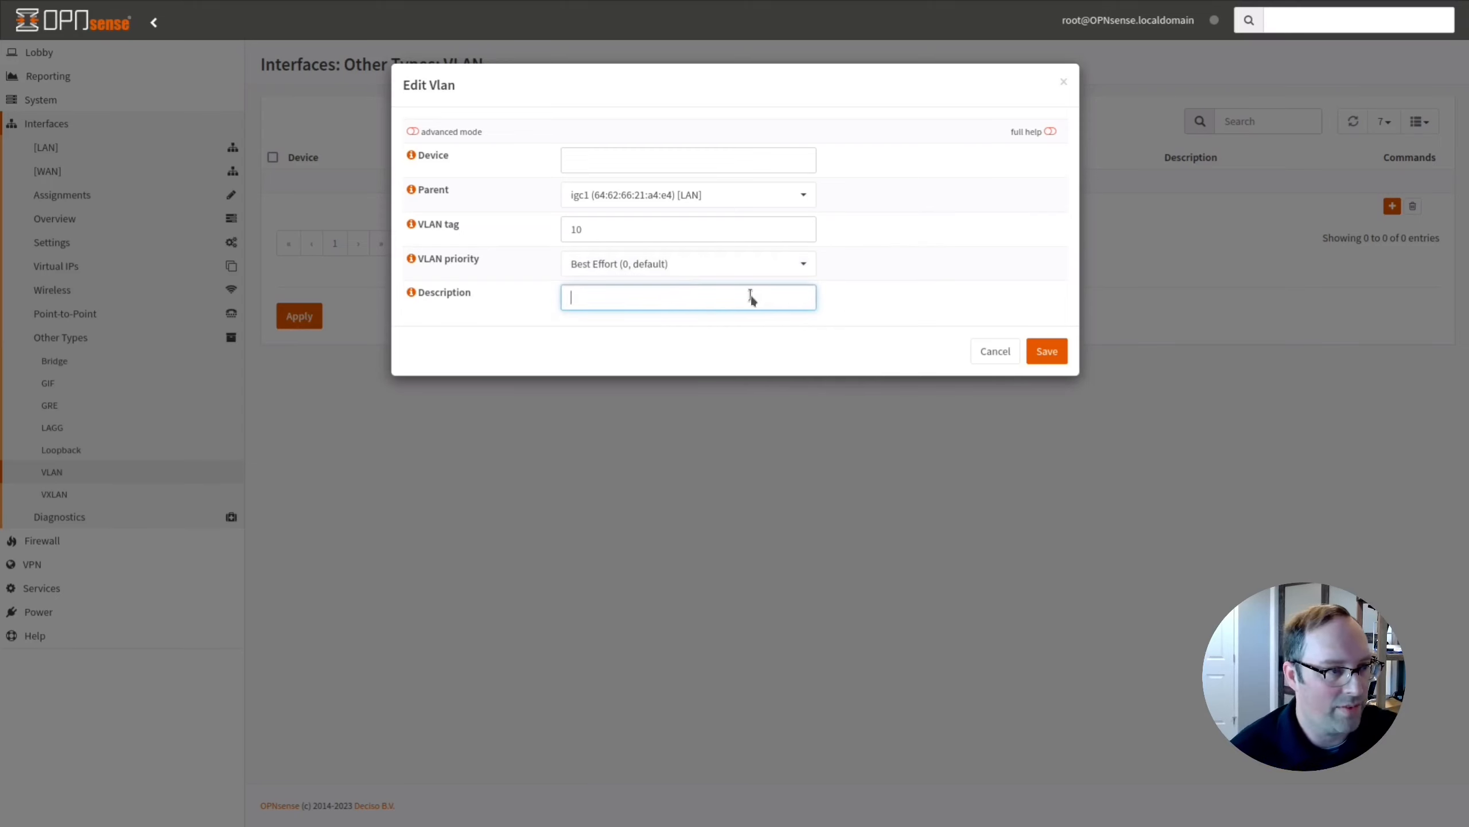
pyautogui.write('UNTRUSTED')
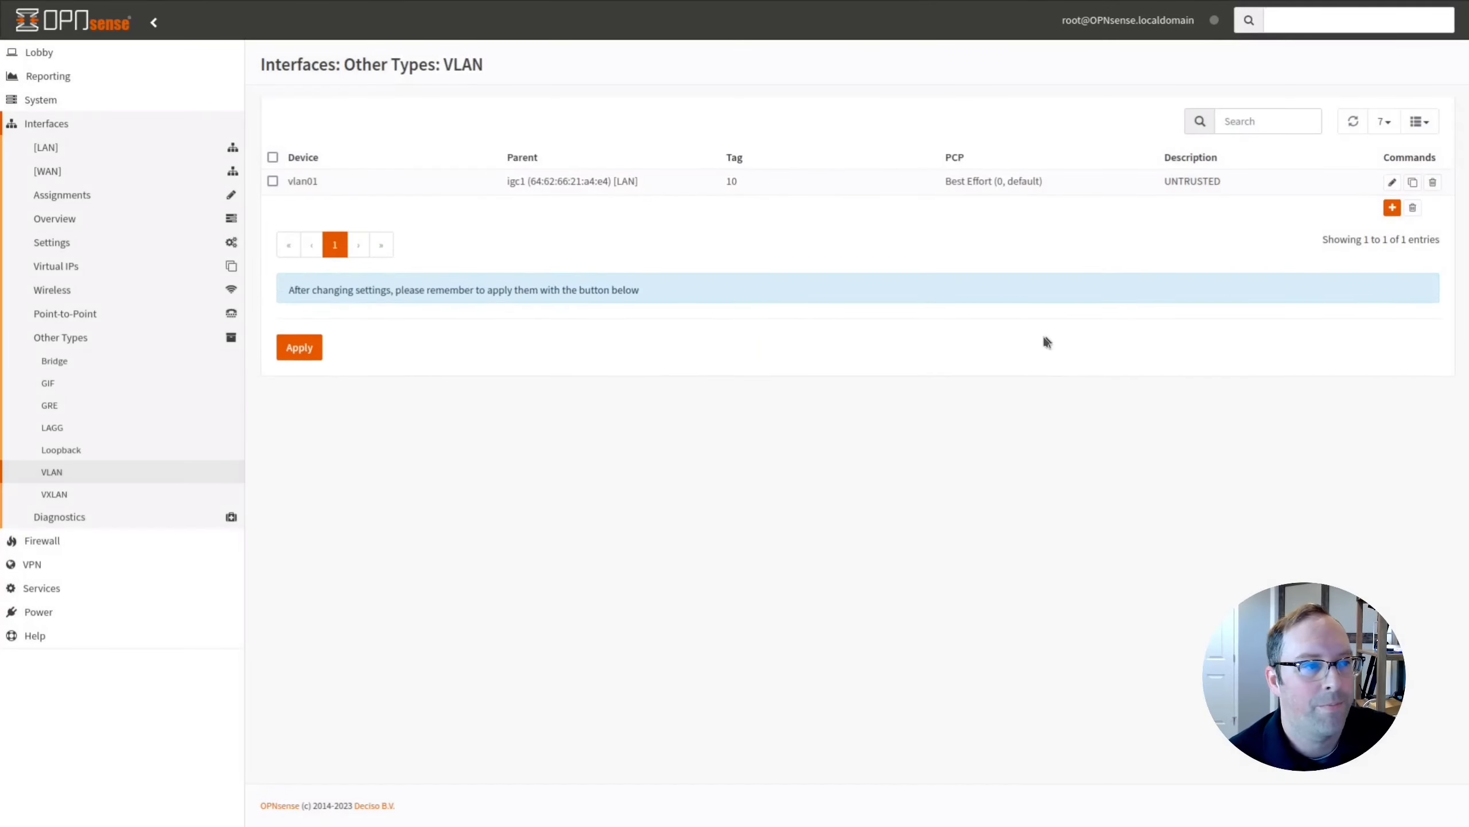
pyautogui.click(305, 362)
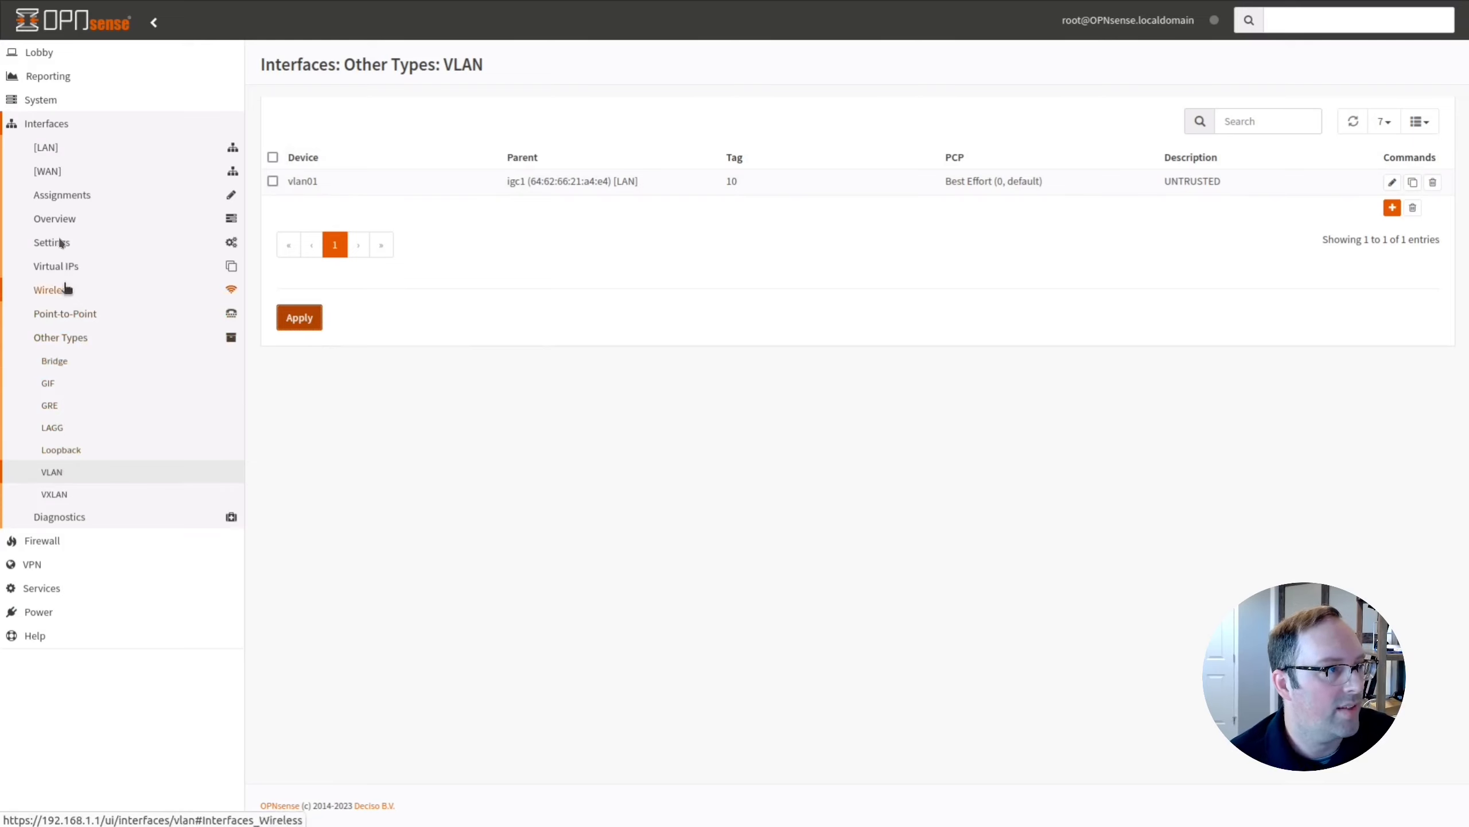
pyautogui.click(60, 195)
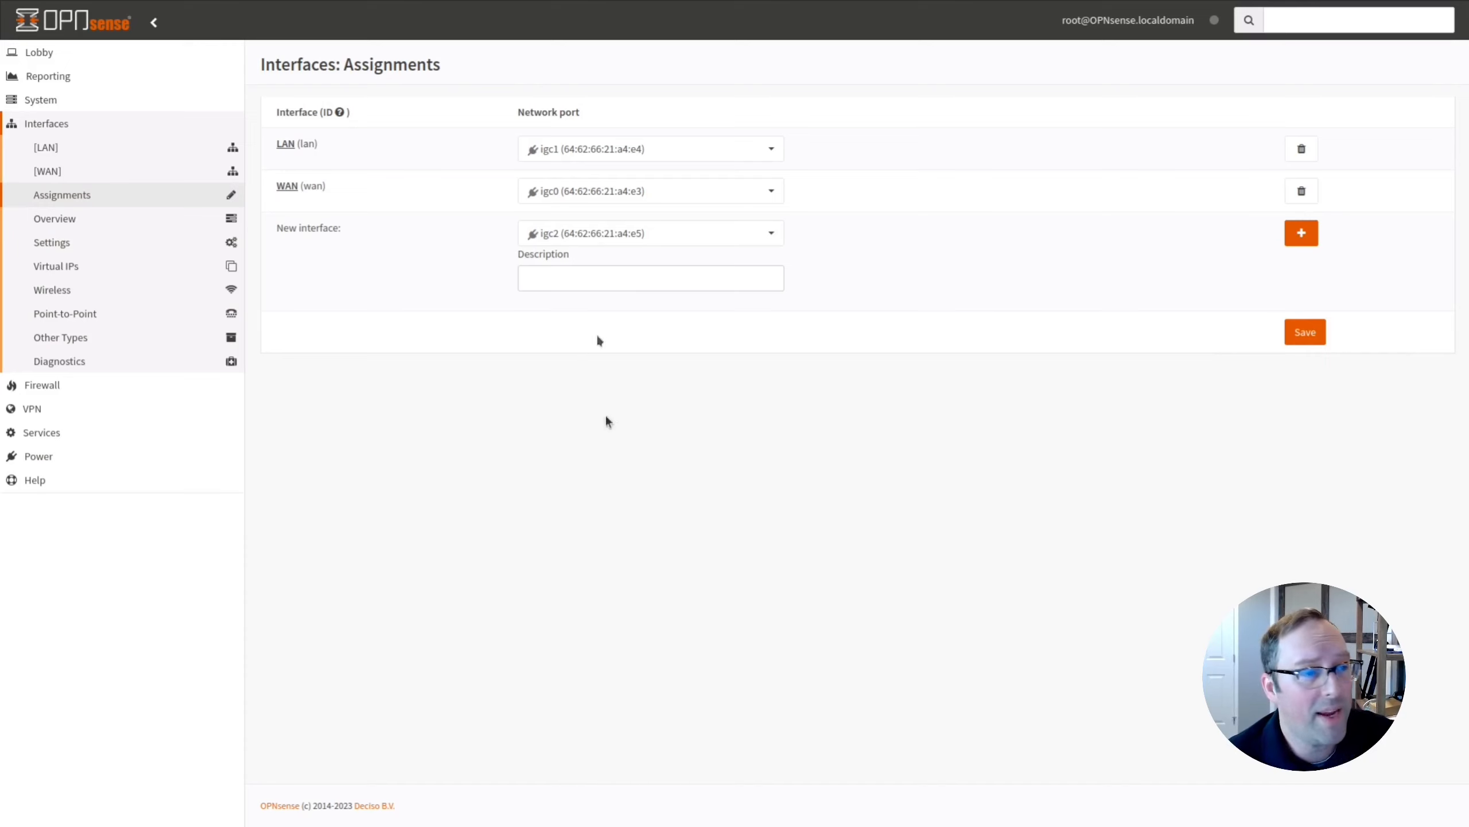
# Add vlan01 (igc1, tag 10) as new interface UNTRUSTED and save the assignments.
pyautogui.click(719, 243)
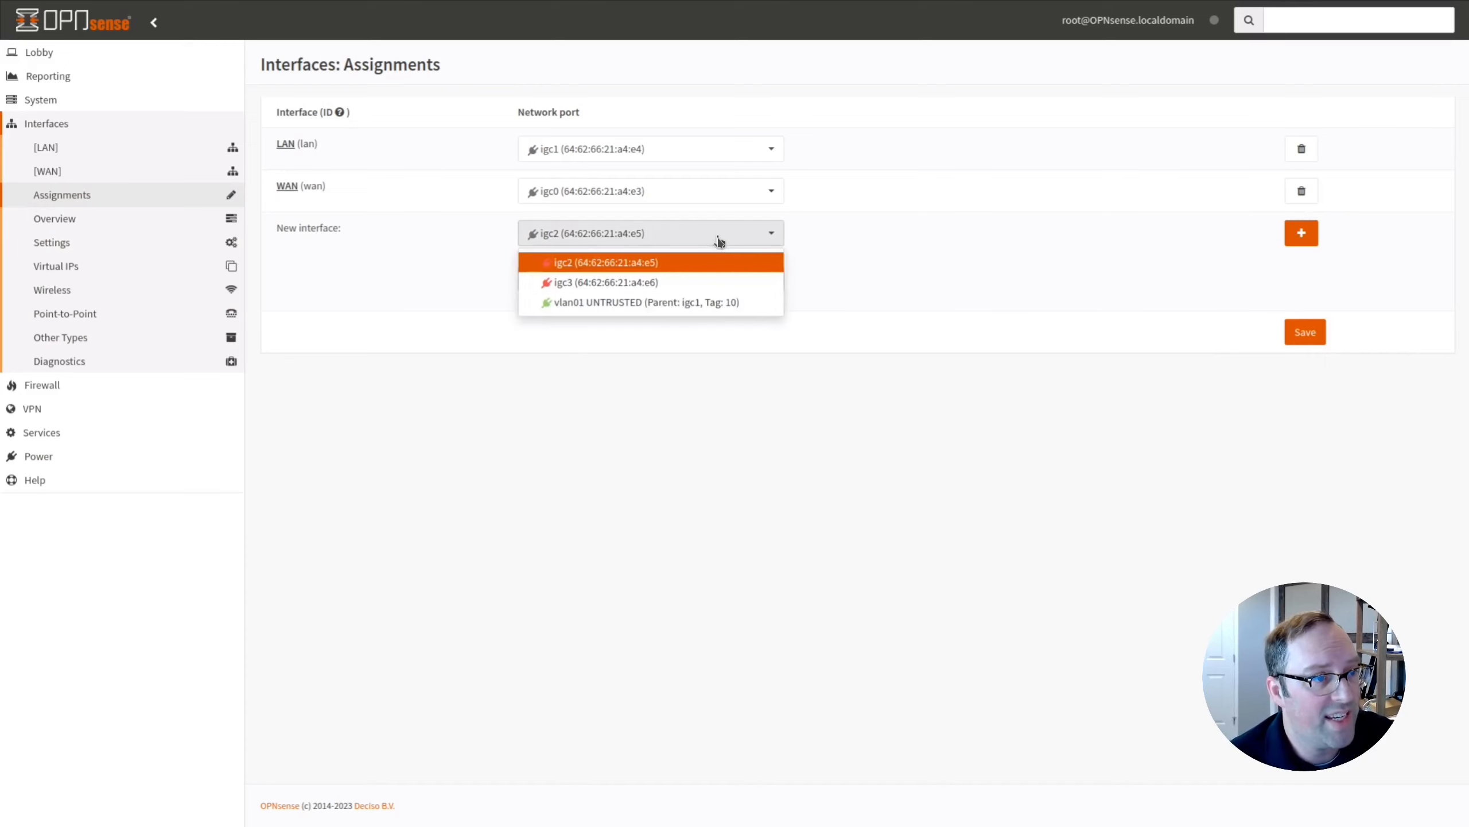
pyautogui.click(654, 302)
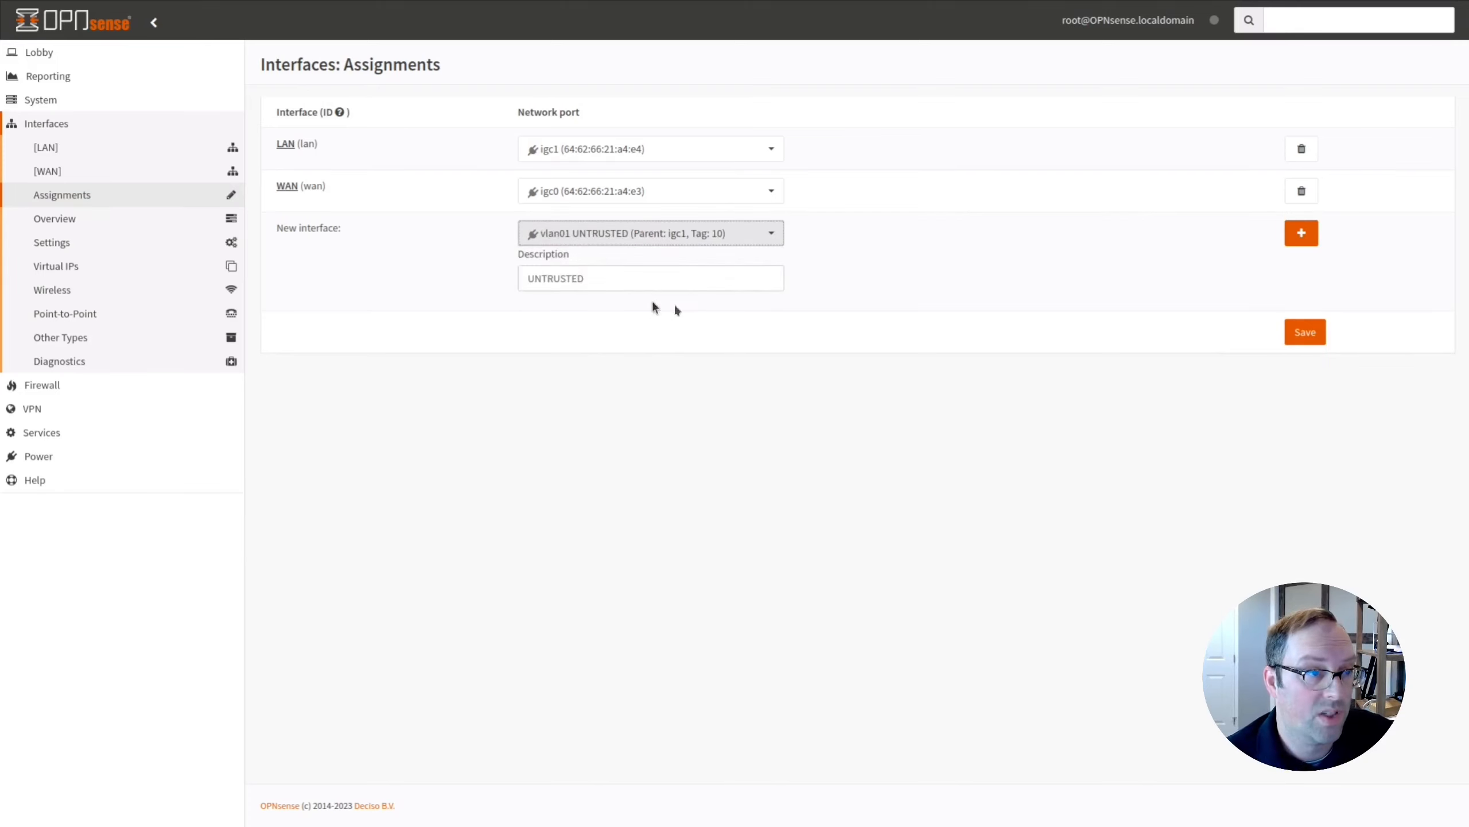
pyautogui.click(604, 279)
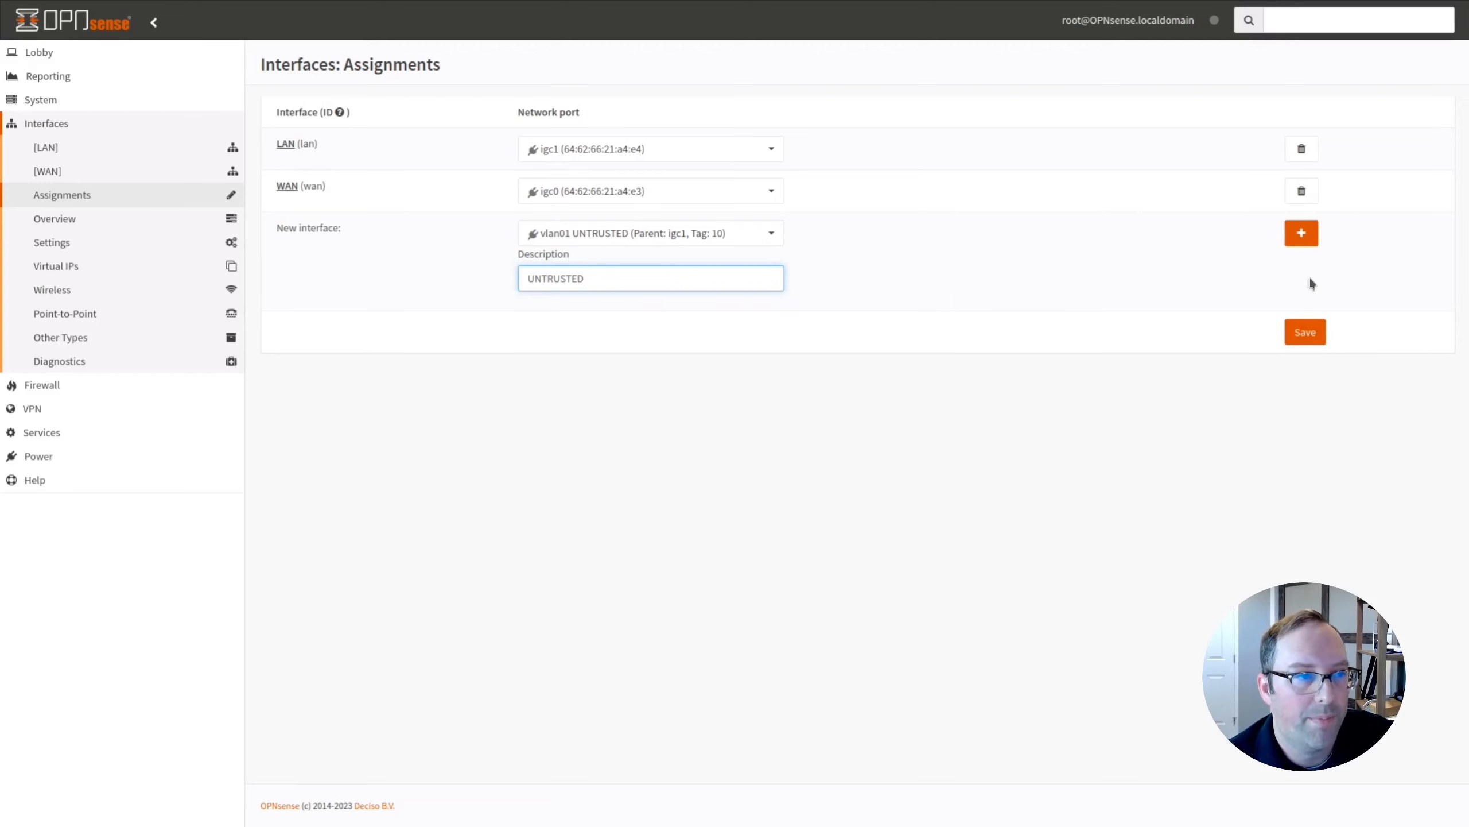
pyautogui.click(1306, 234)
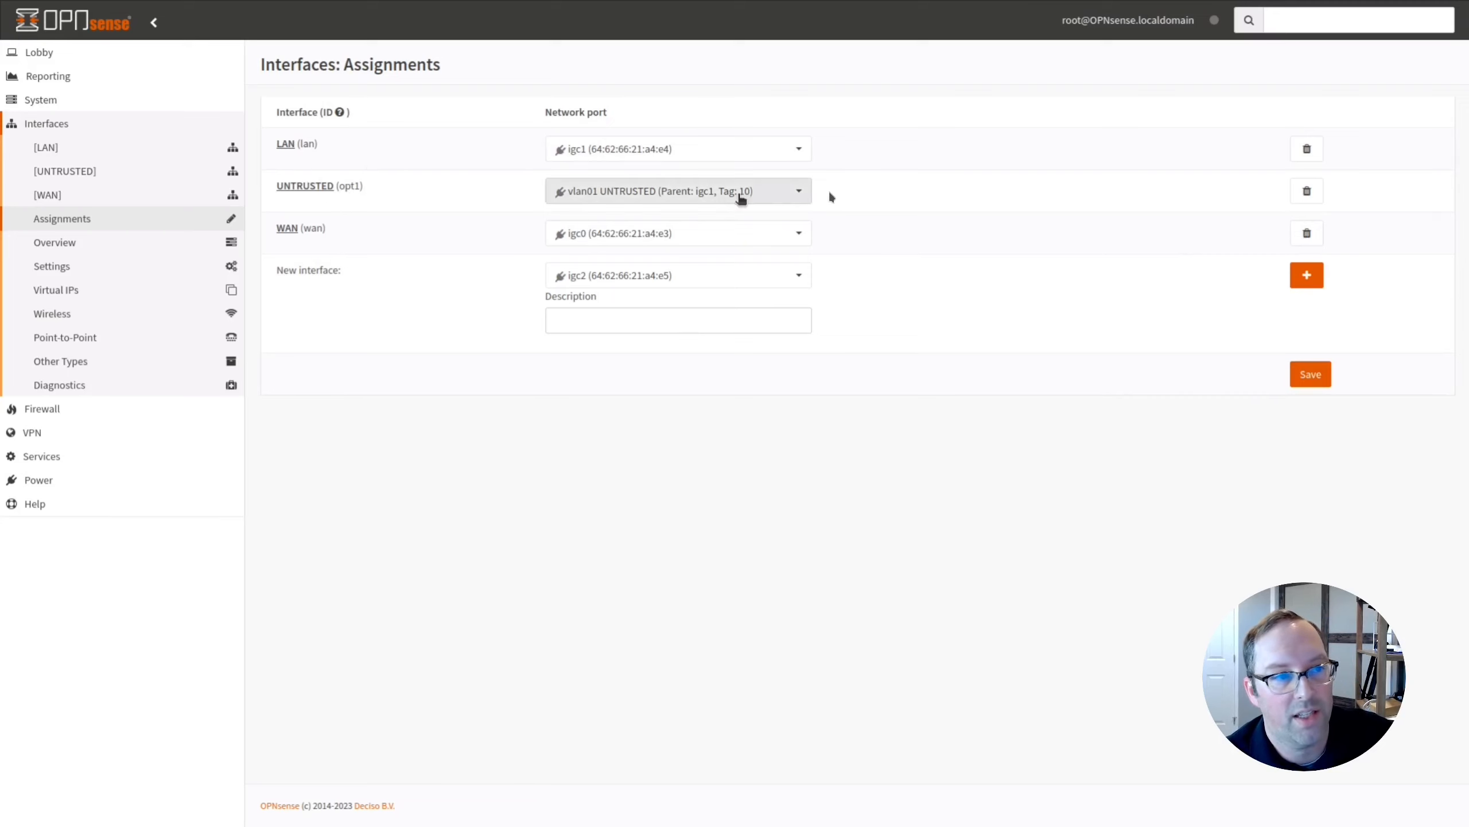
pyautogui.click(1307, 381)
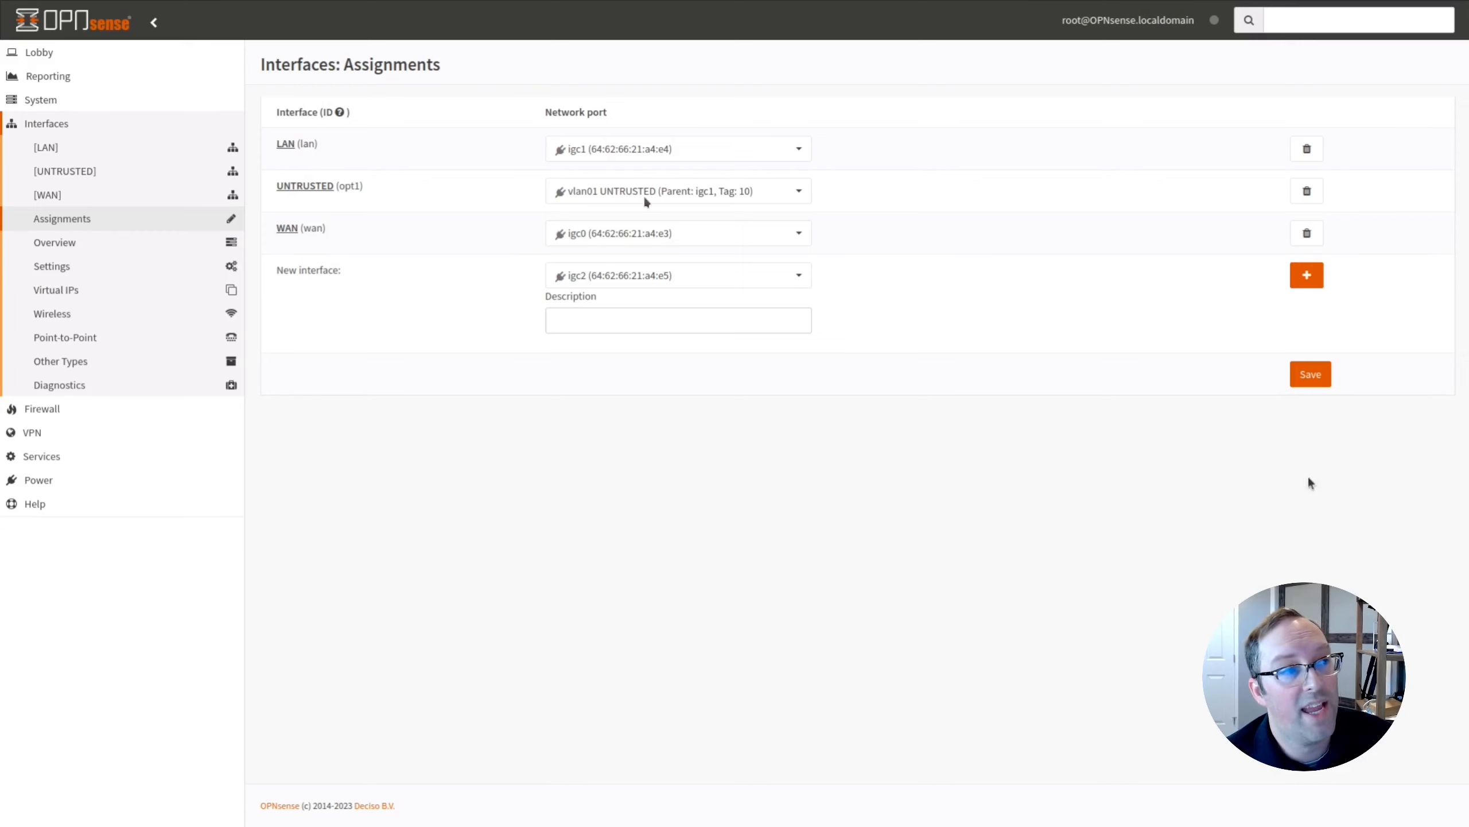
# Enable UNTRUSTED, tick Prevent interface removal, and set IPv4 Configuration Type to Static IPv4.
pyautogui.click(60, 181)
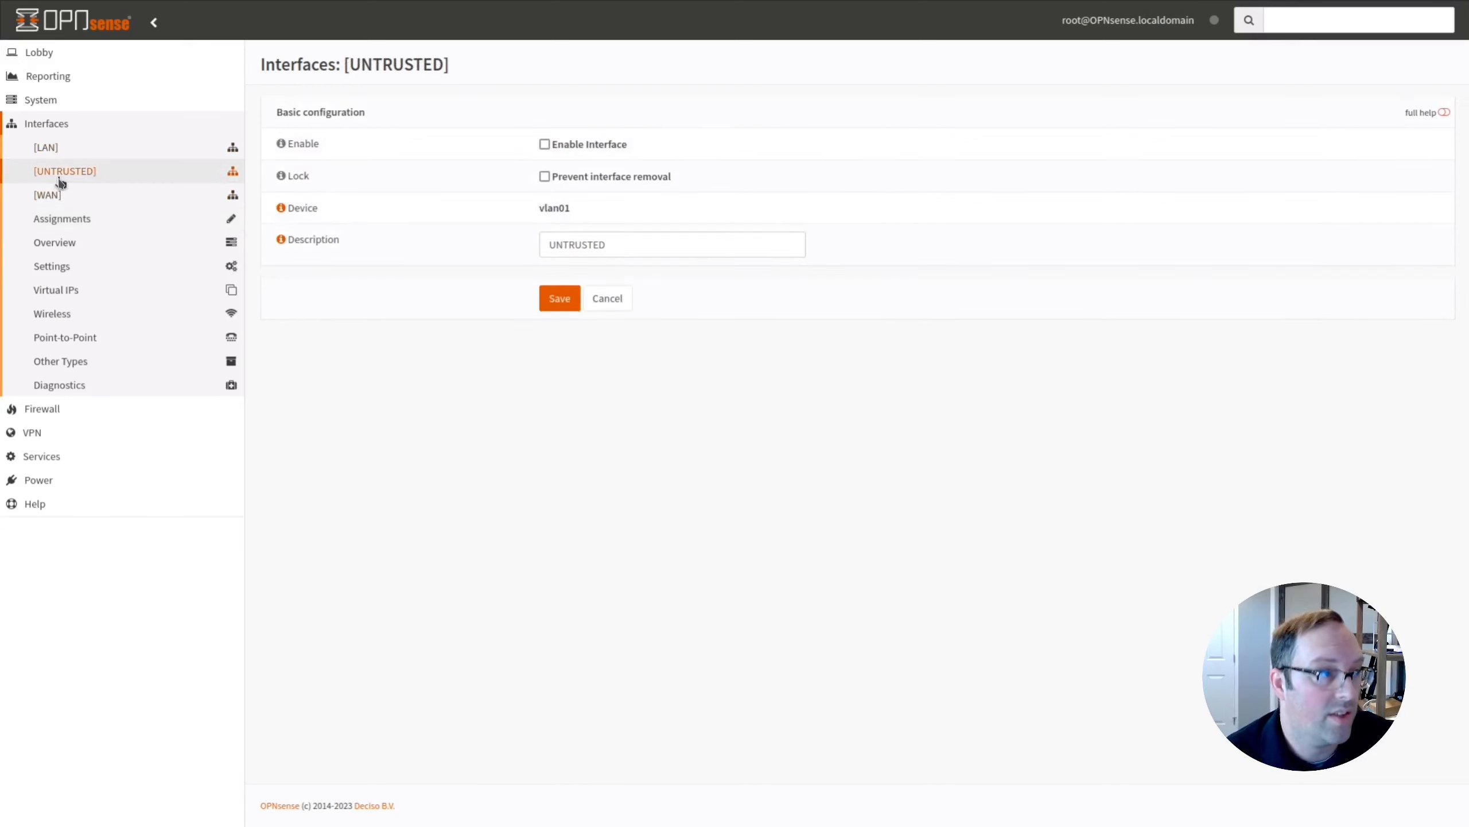
pyautogui.click(544, 145)
pyautogui.click(544, 177)
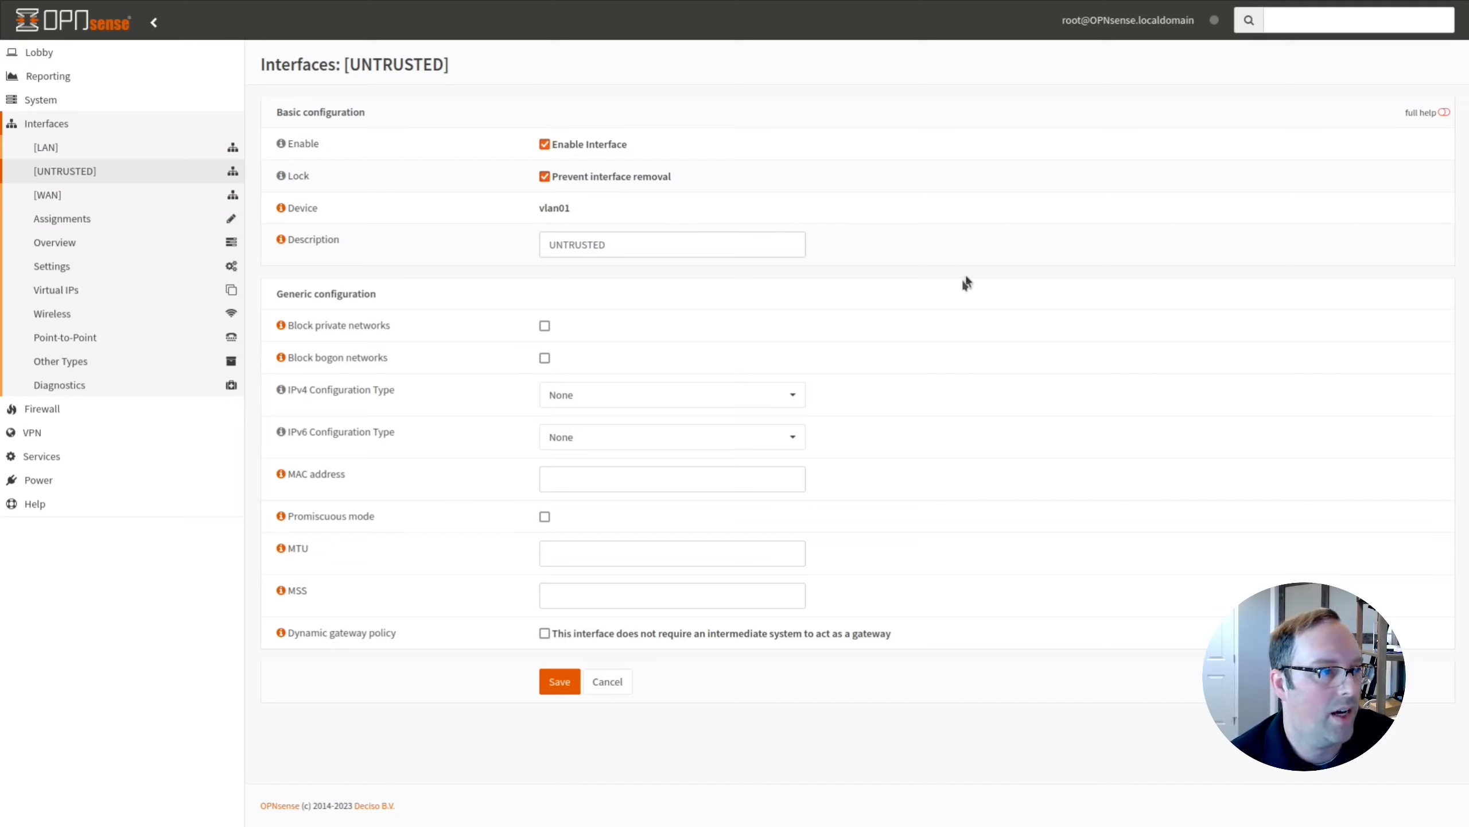
pyautogui.click(656, 245)
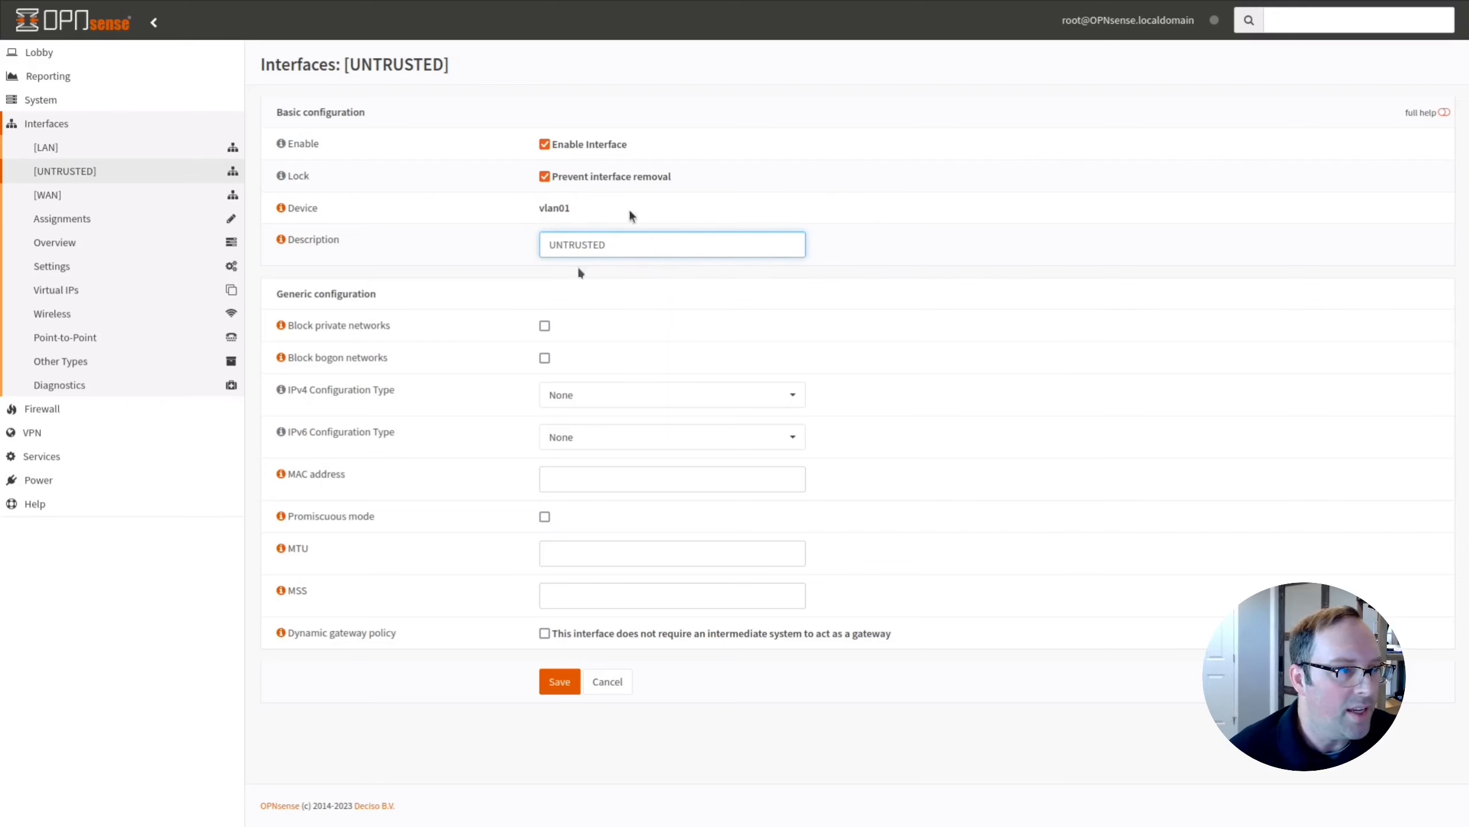
pyautogui.click(682, 393)
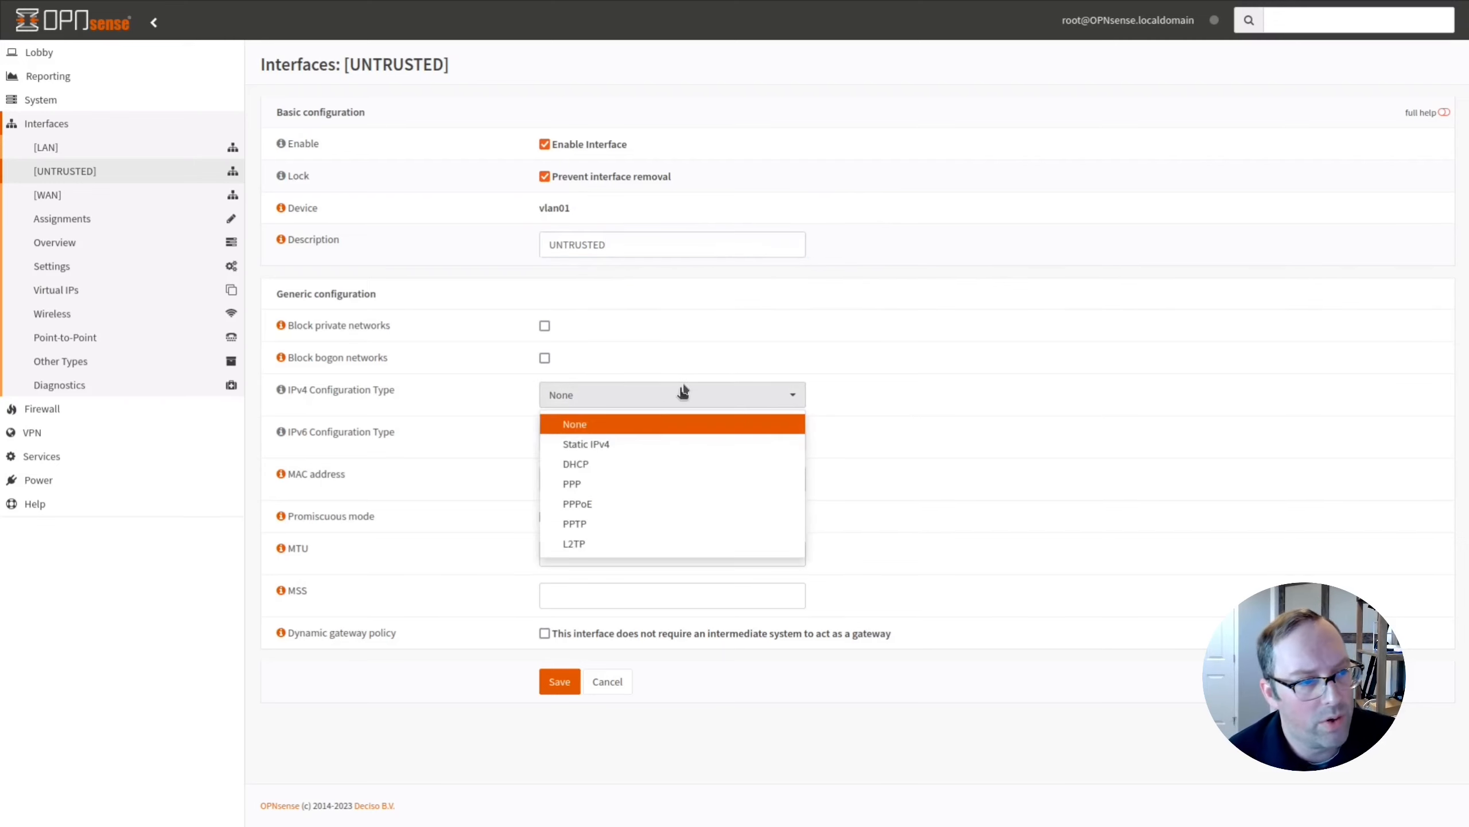
pyautogui.click(622, 447)
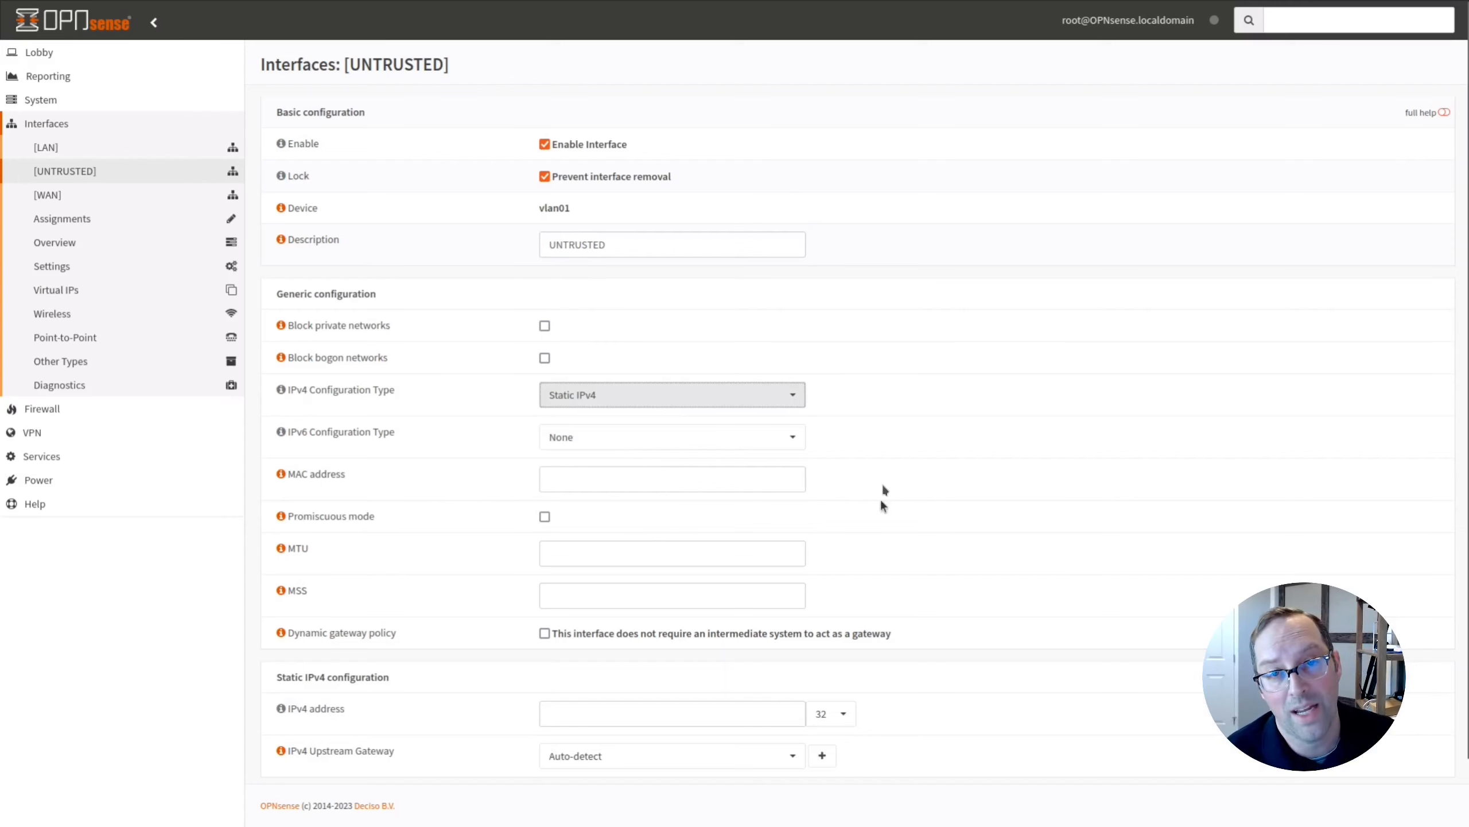
pyautogui.scroll(-1, 1033, 483)
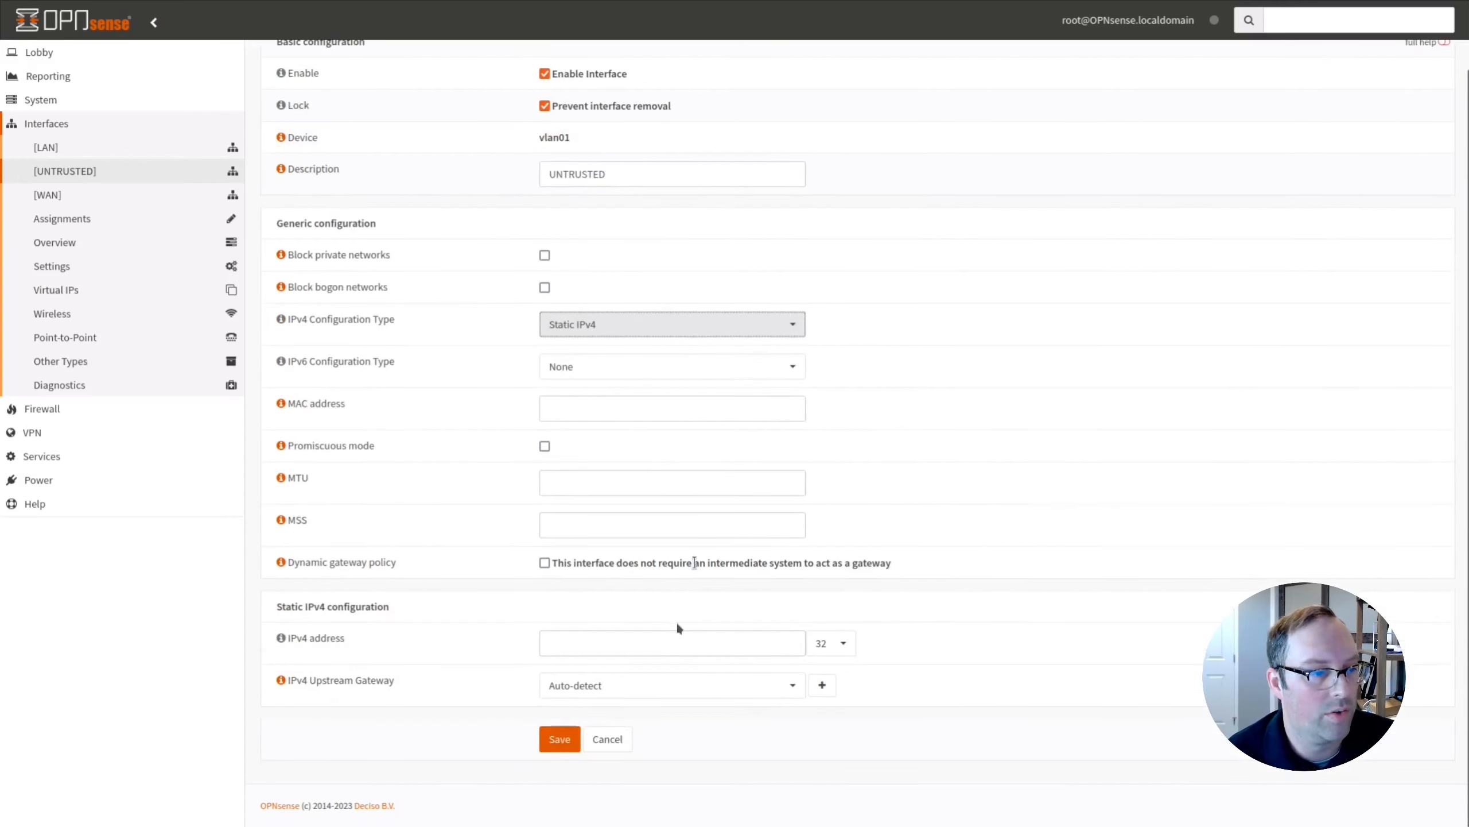
pyautogui.click(688, 643)
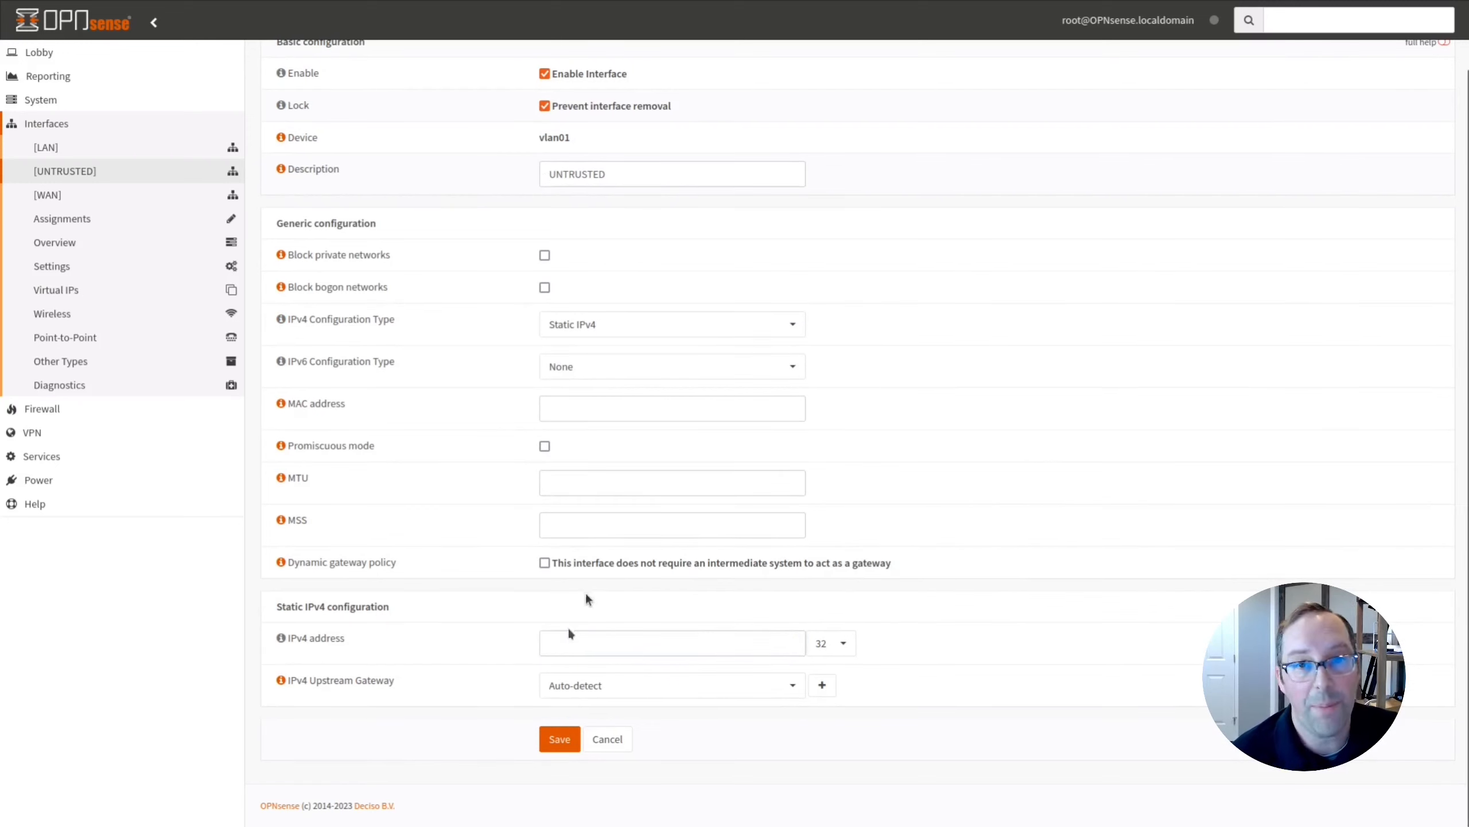
# Enter static address 192.168.10.1 with a /24 subnet and save the interface.
pyautogui.write('192.168.')
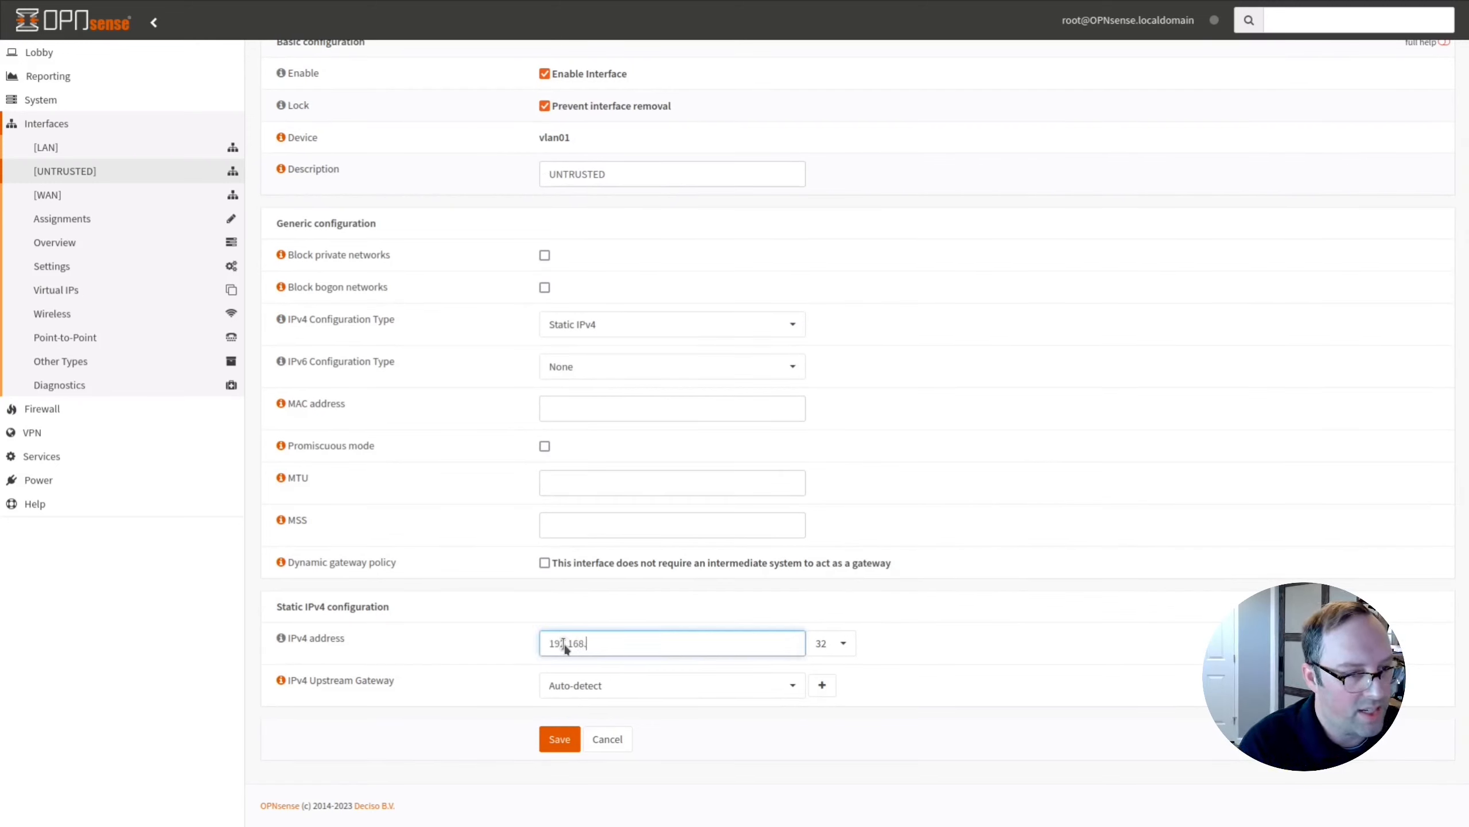
pyautogui.write('10.1')
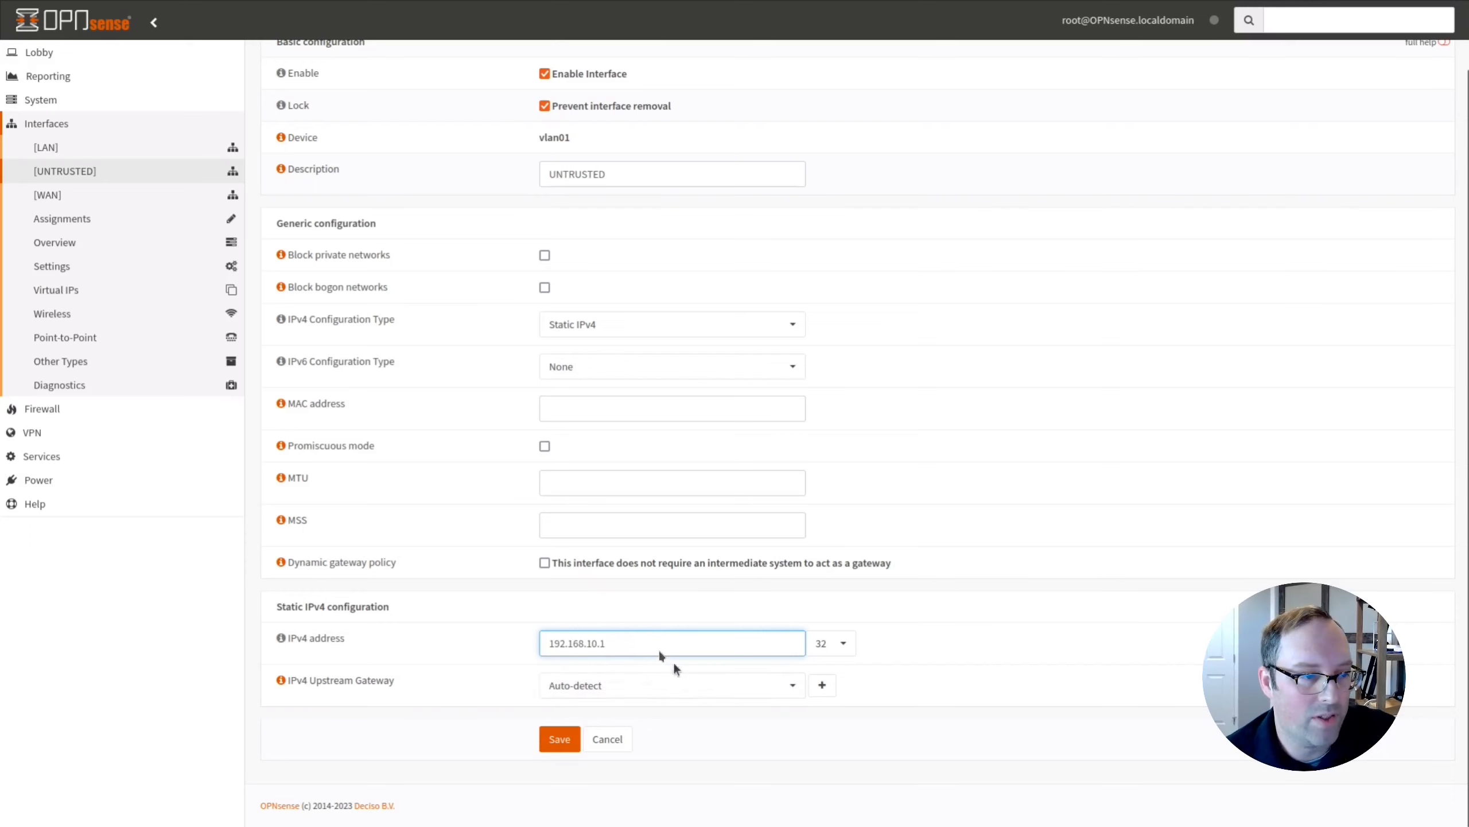
pyautogui.click(843, 644)
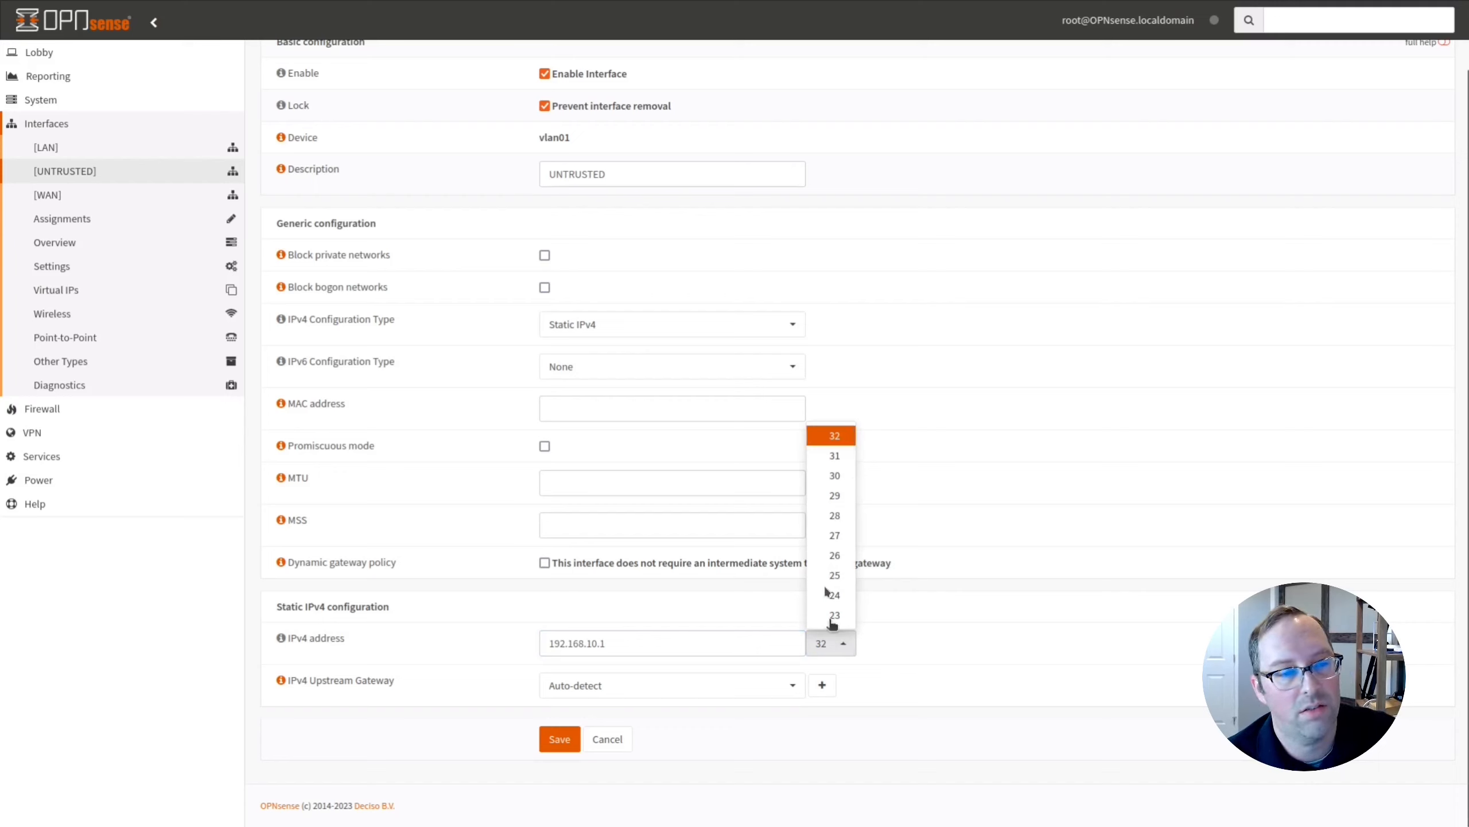
pyautogui.click(834, 596)
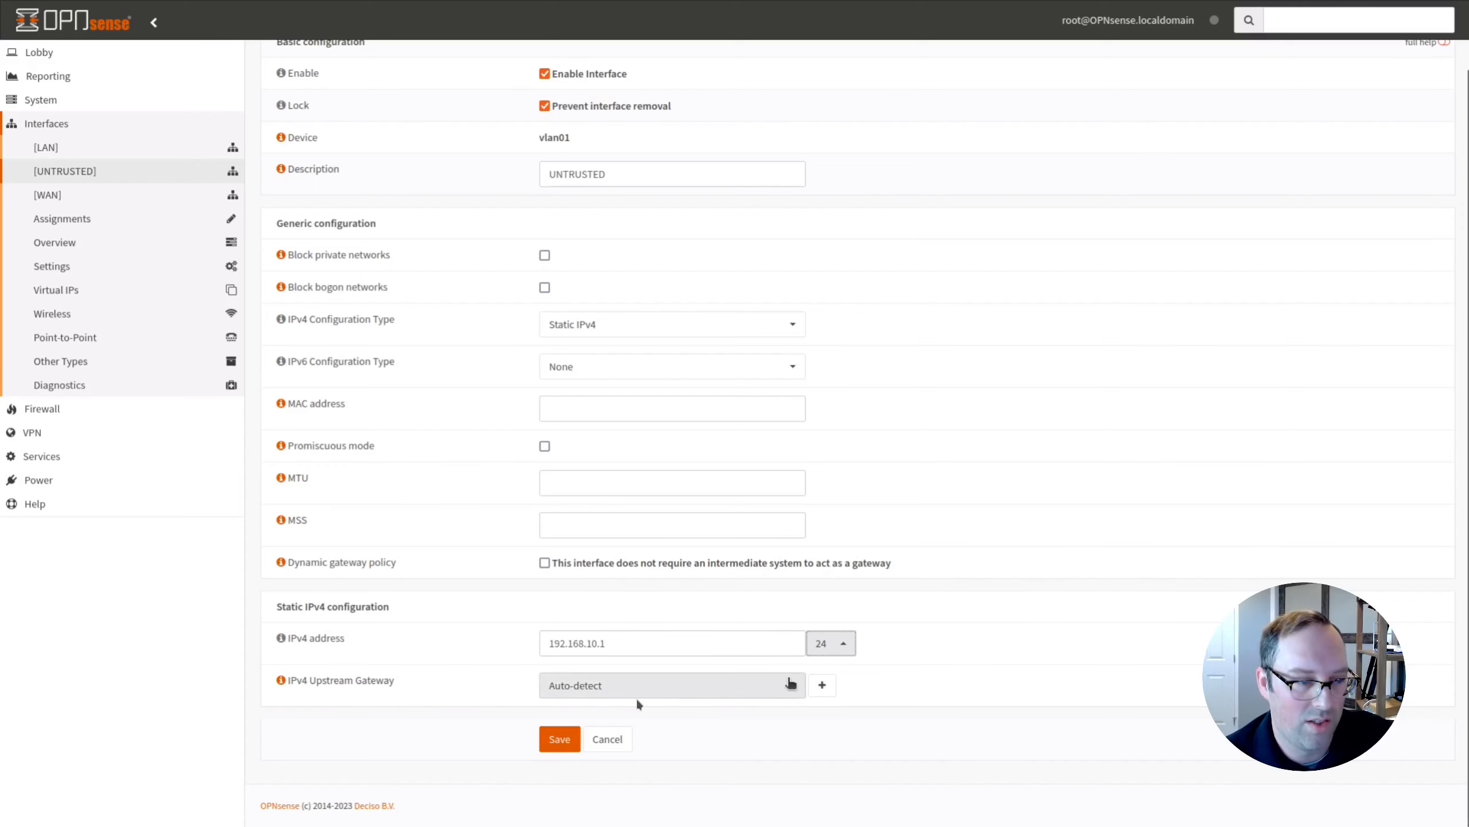
pyautogui.click(560, 739)
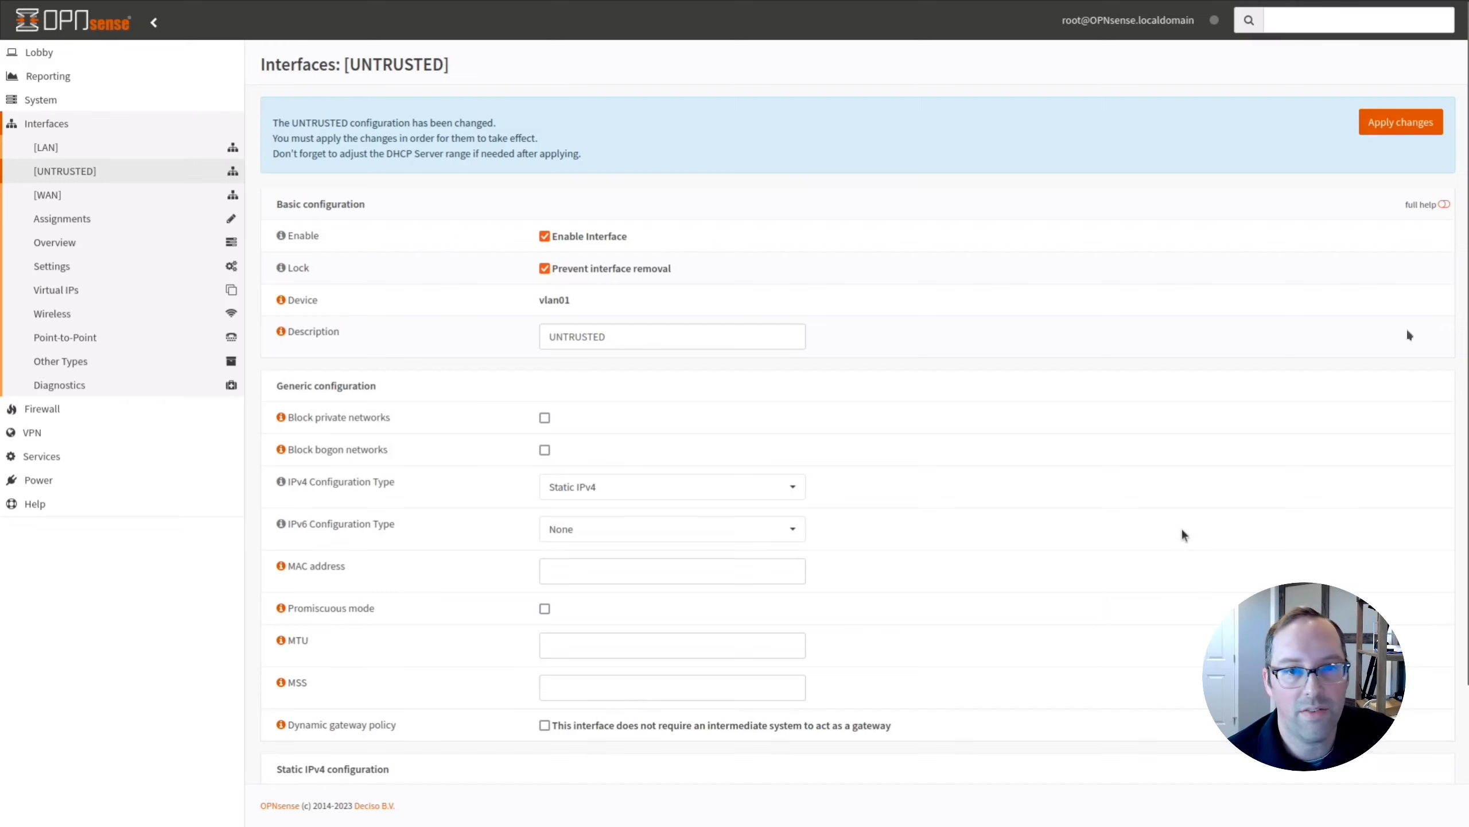
# Apply the pending UNTRUSTED interface configuration changes.
pyautogui.click(1401, 122)
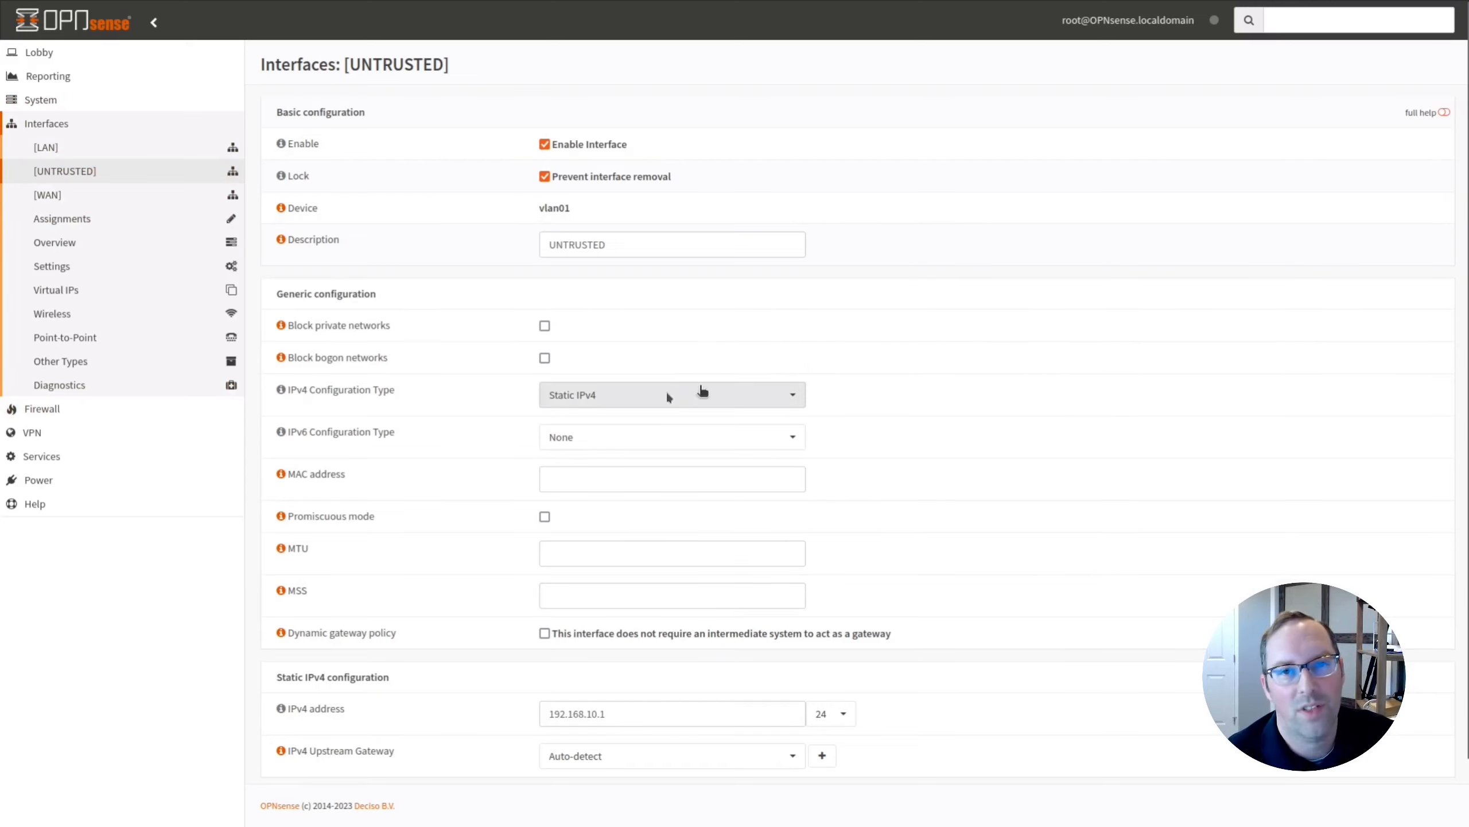
pyautogui.click(42, 456)
# Turn on the DHCPv4 server for the UNTRUSTED interface.
pyautogui.click(52, 244)
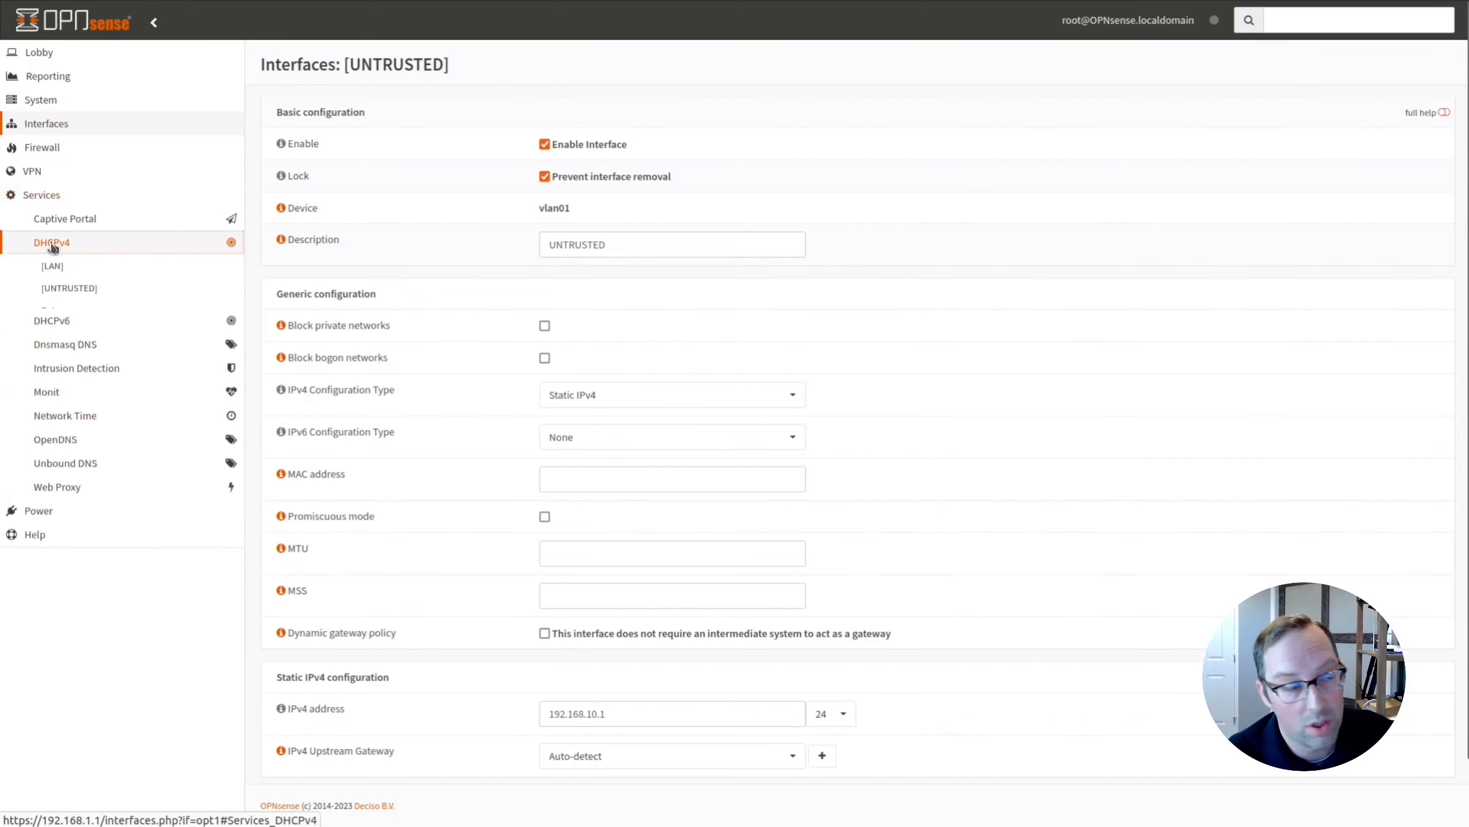
pyautogui.click(66, 288)
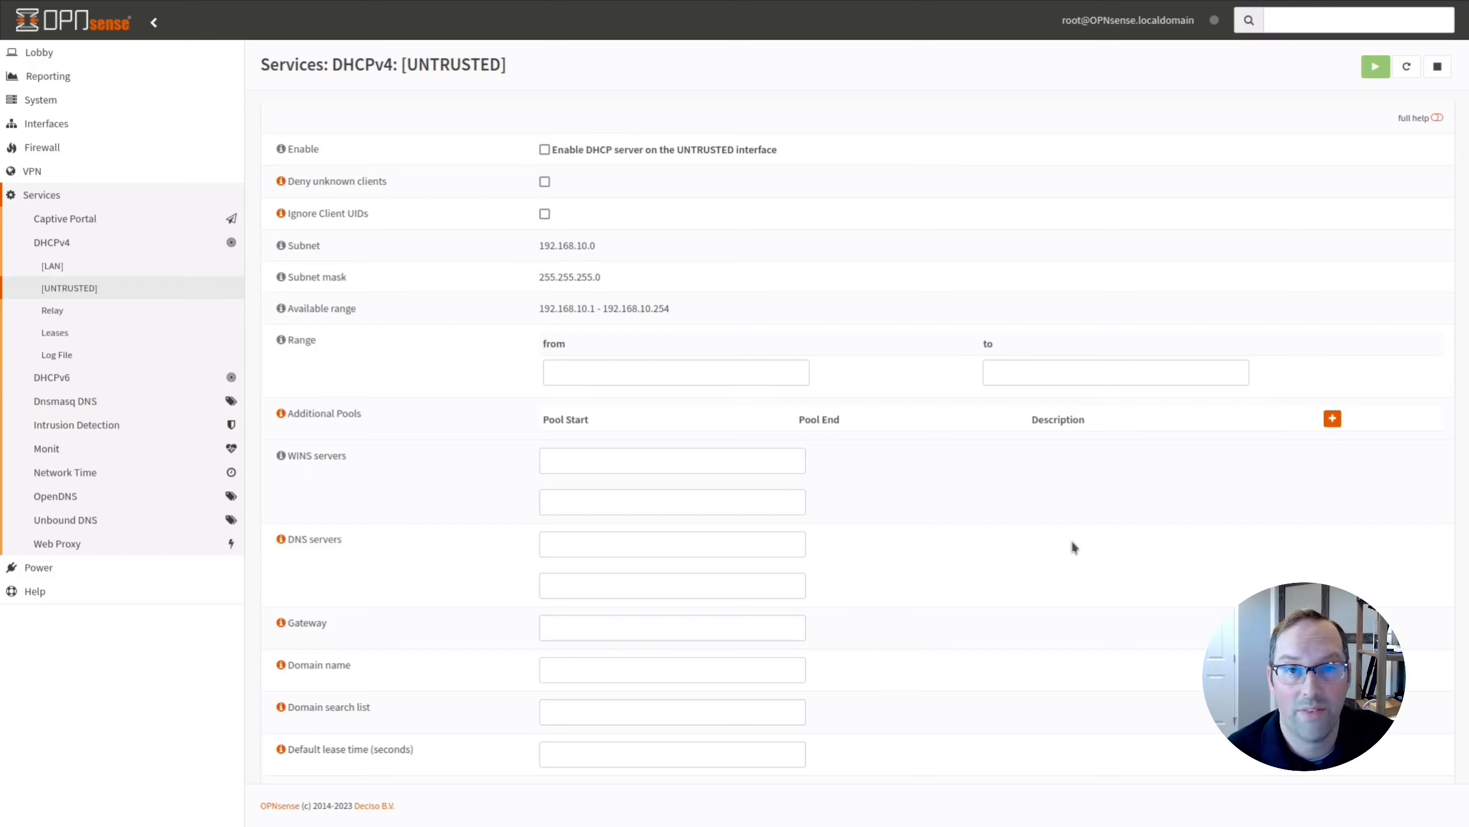
pyautogui.click(544, 149)
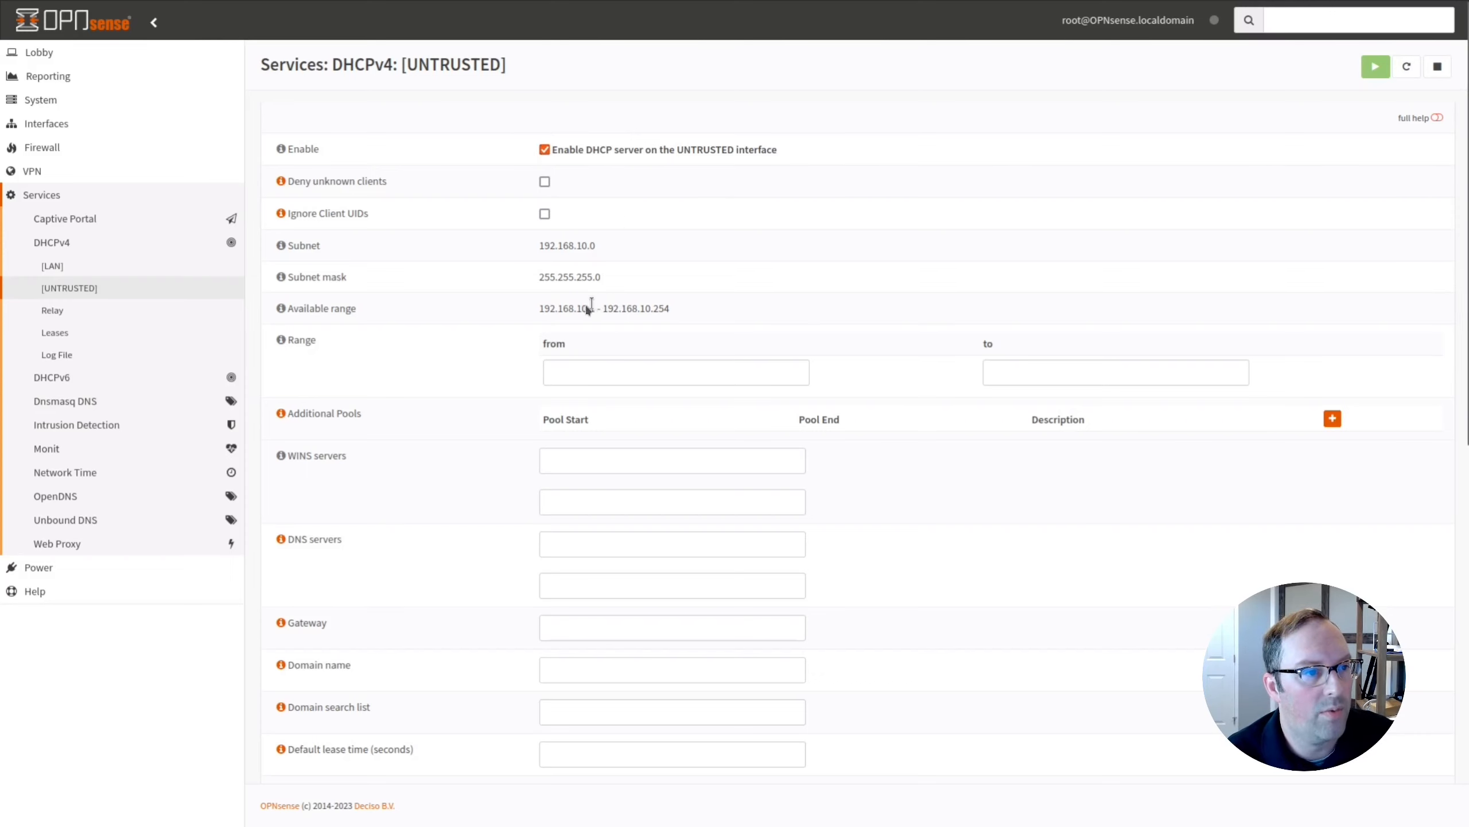
# Set the DHCP range 192.168.10.100 to 192.168.10.200 and save.
pyautogui.moveTo(590, 308); pyautogui.dragTo(539, 307)
pyautogui.hotkey('ctrl', 'c')
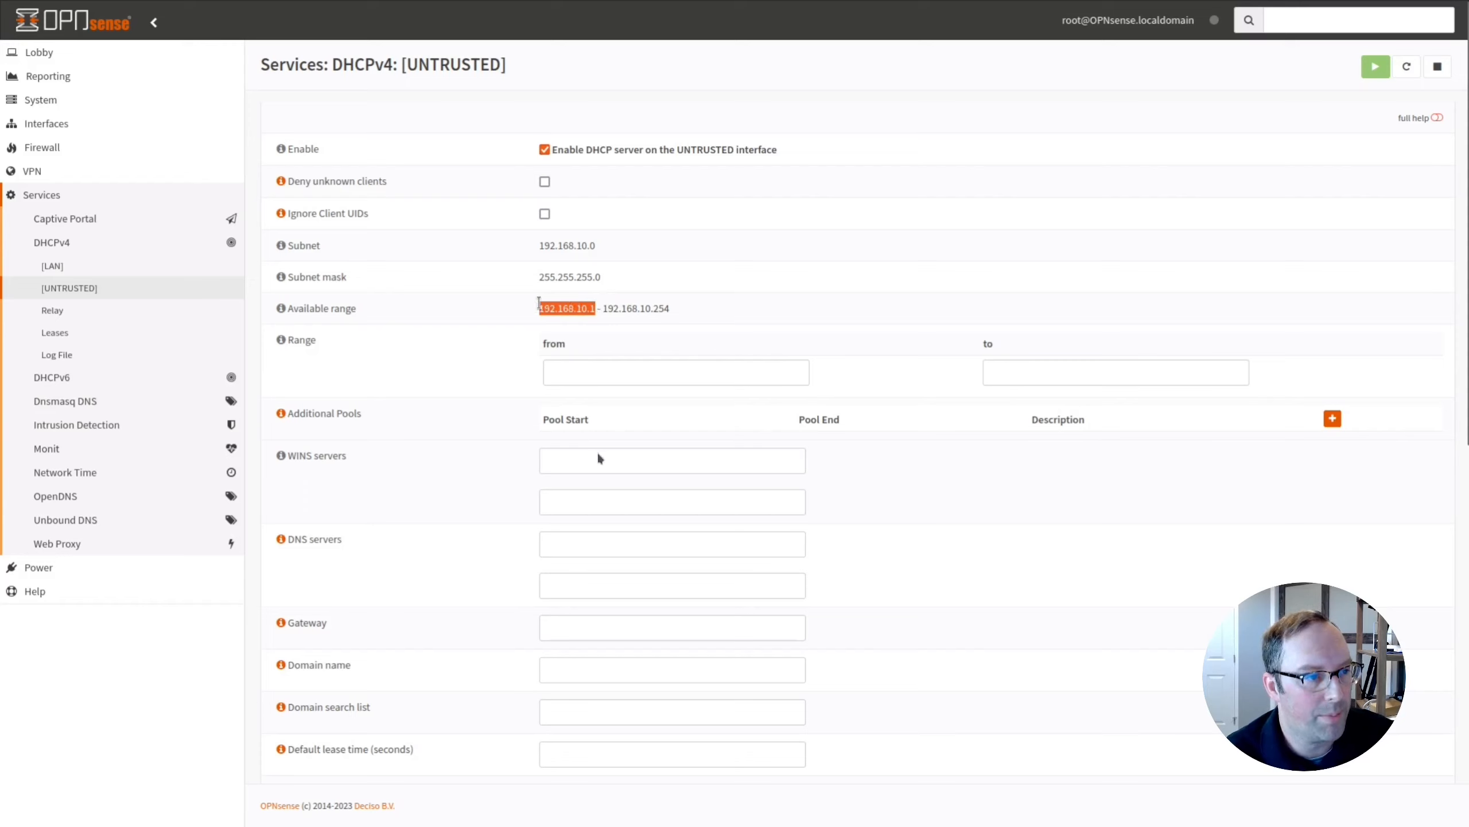
pyautogui.click(653, 380)
pyautogui.hotkey('ctrl', 'v')
pyautogui.write('00')
pyautogui.click(1061, 373)
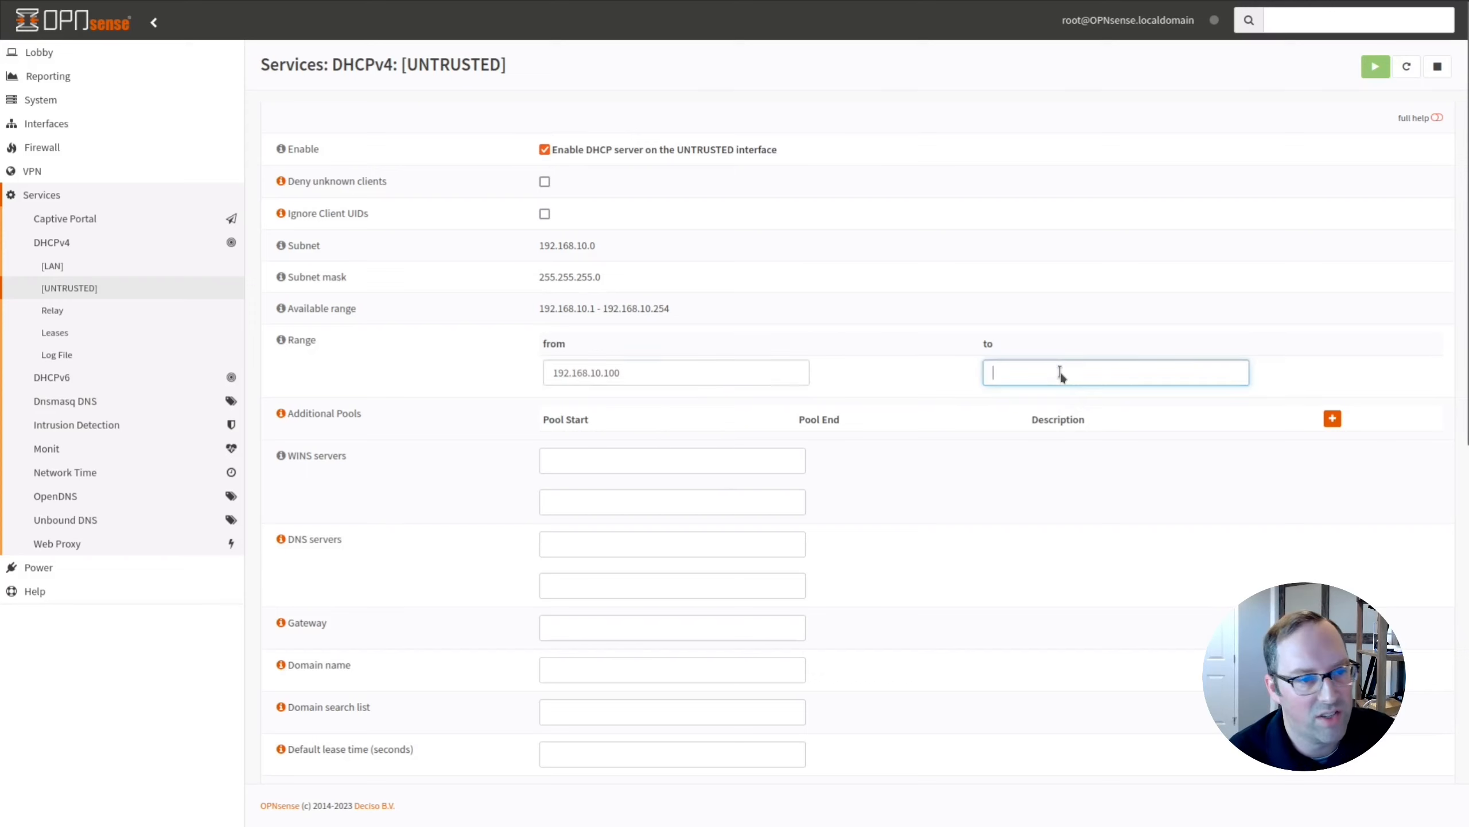
pyautogui.hotkey('ctrl', 'v')
pyautogui.press('BackSpace')
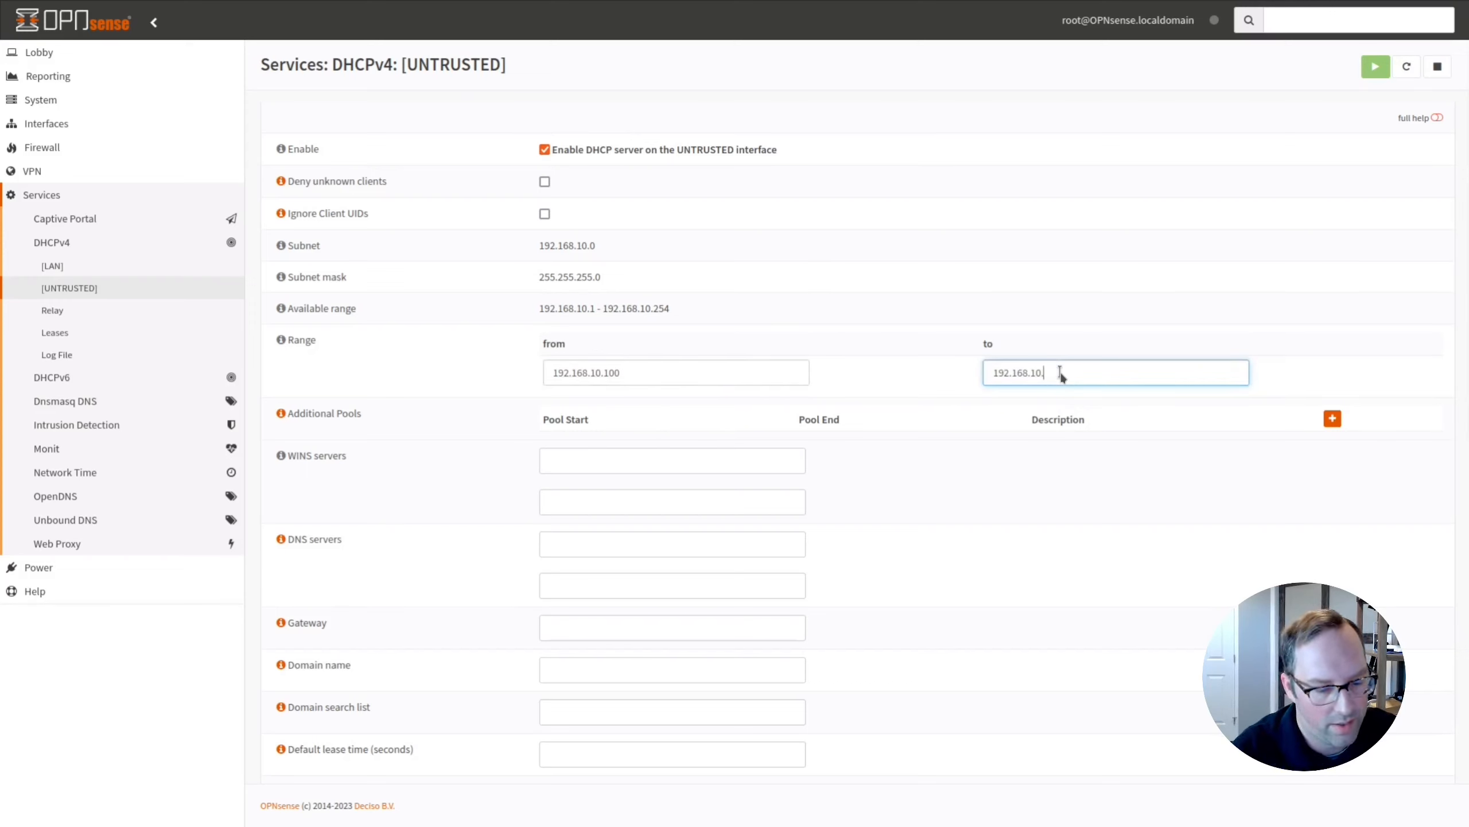
pyautogui.write('200')
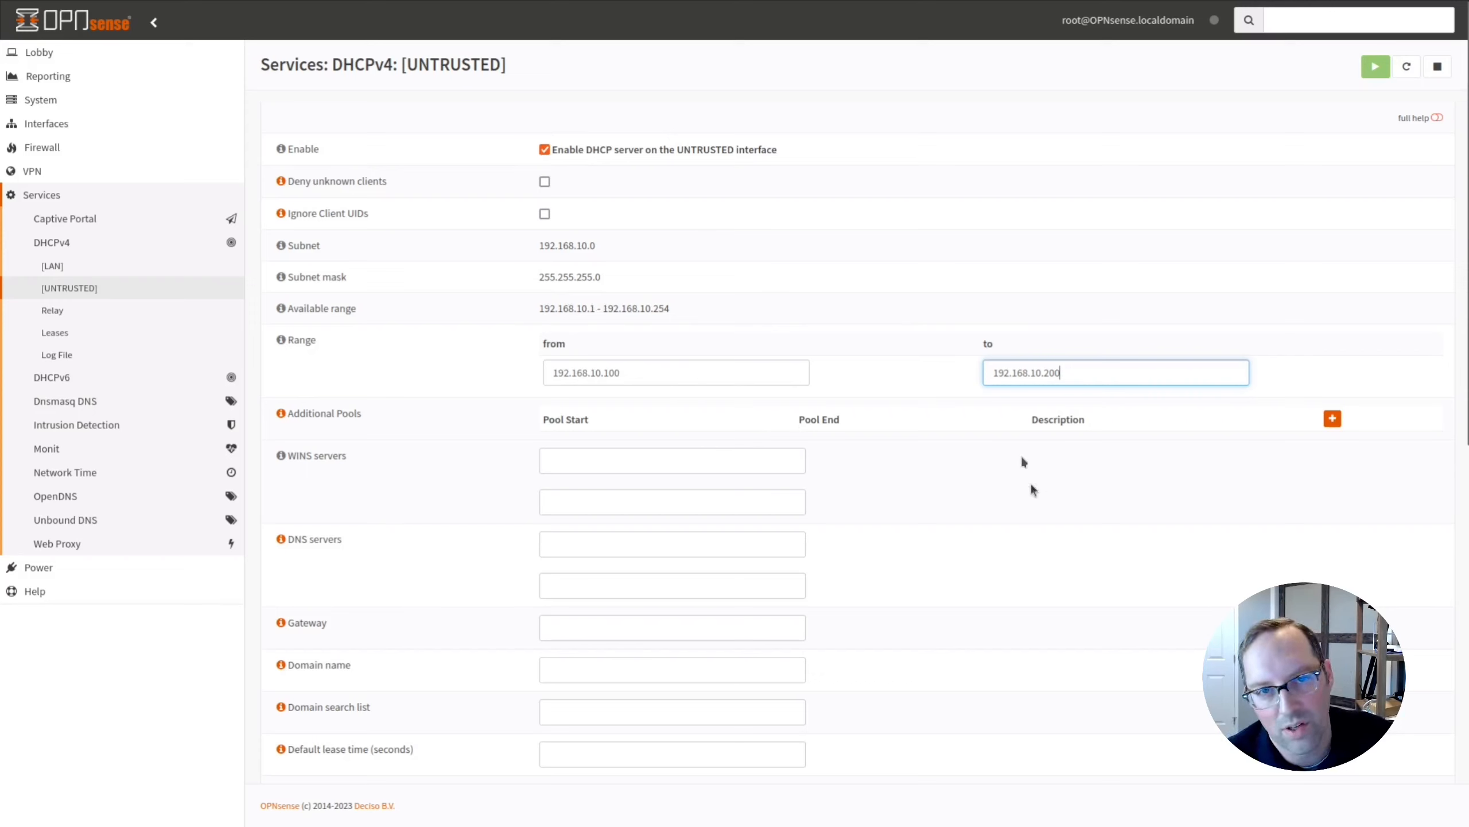
pyautogui.click(944, 477)
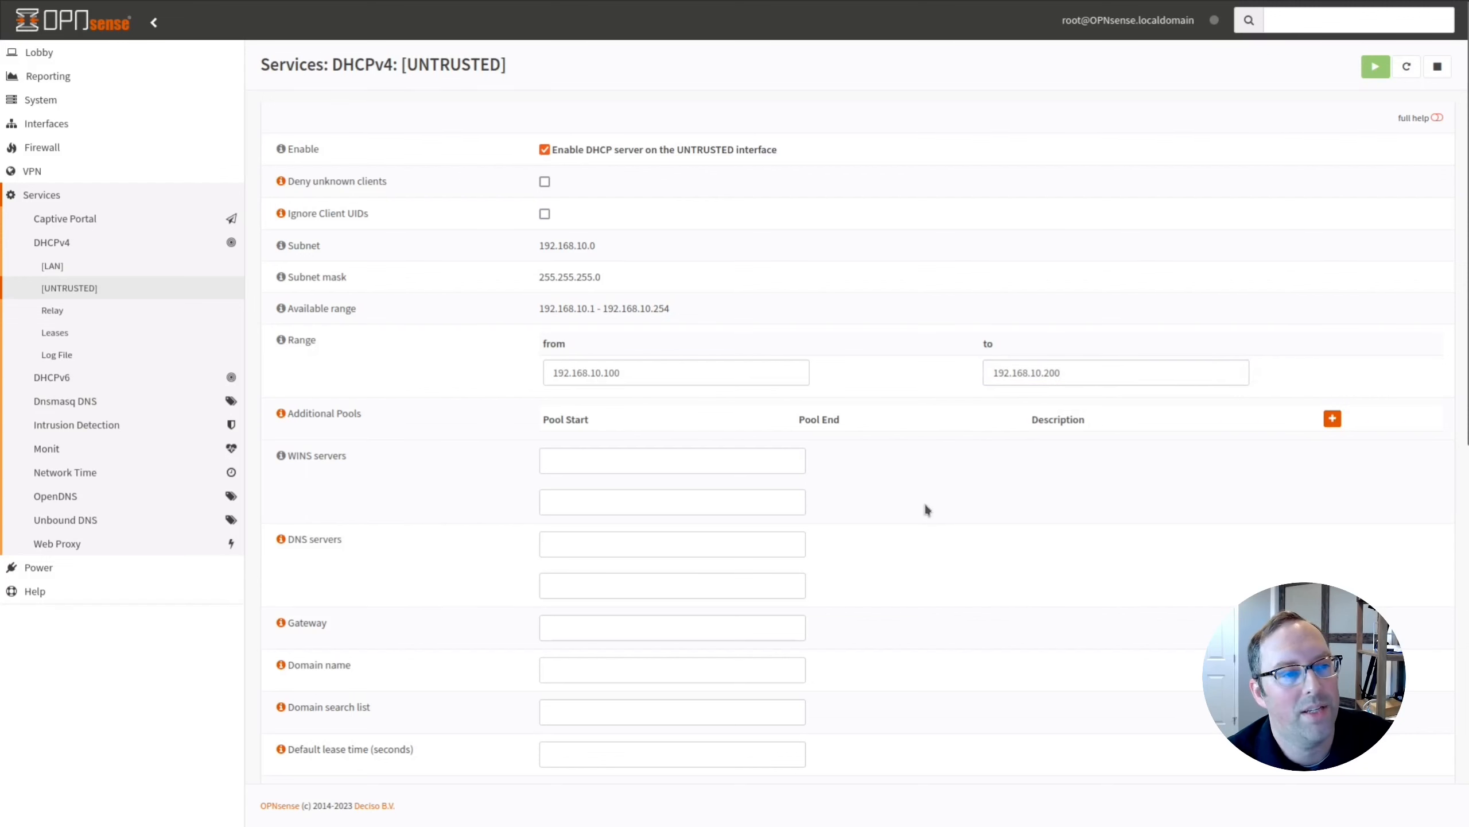
pyautogui.scroll(-3, 925, 504)
pyautogui.scroll(-10, 971, 469)
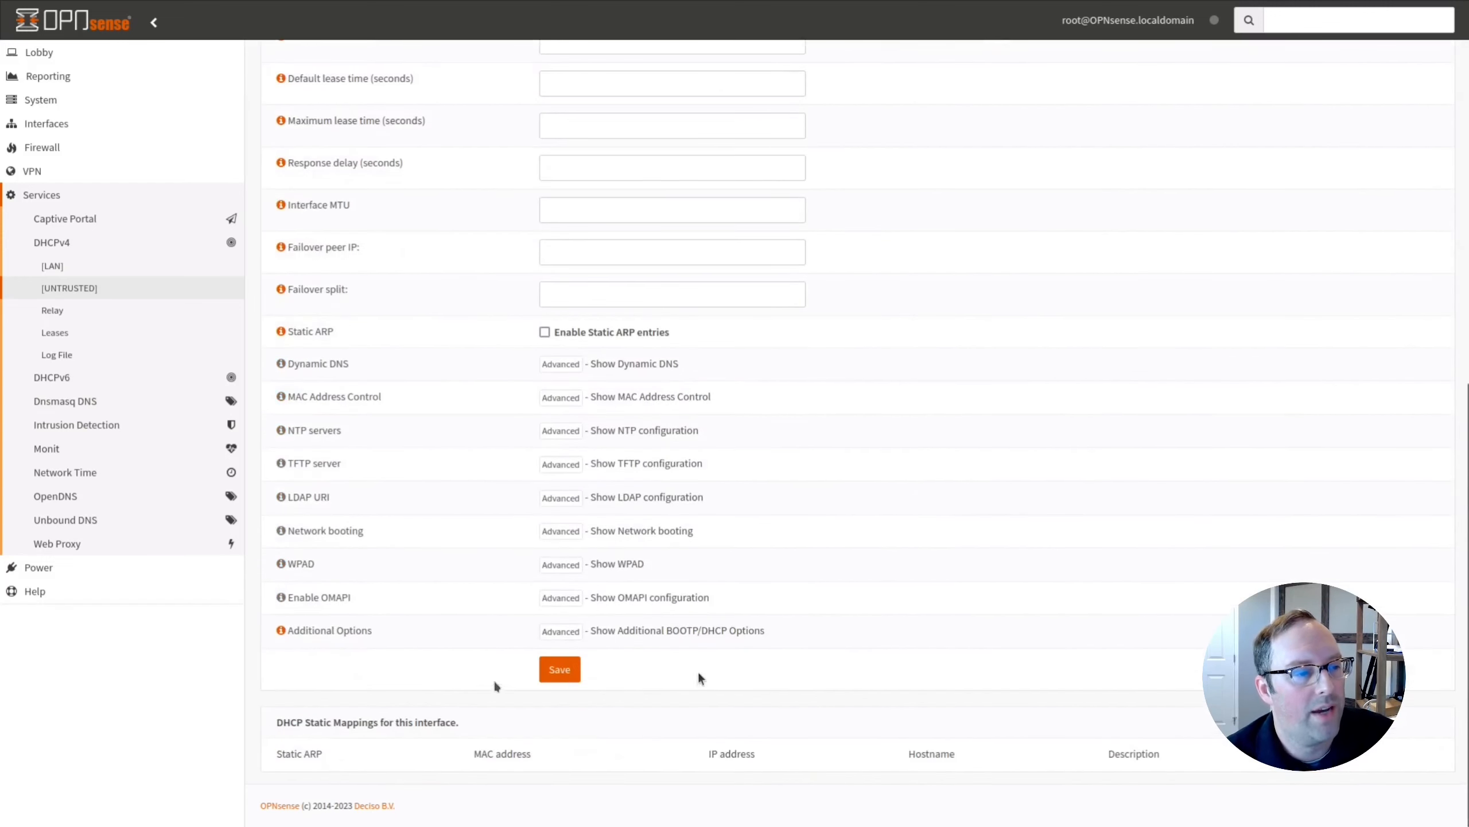
pyautogui.click(557, 670)
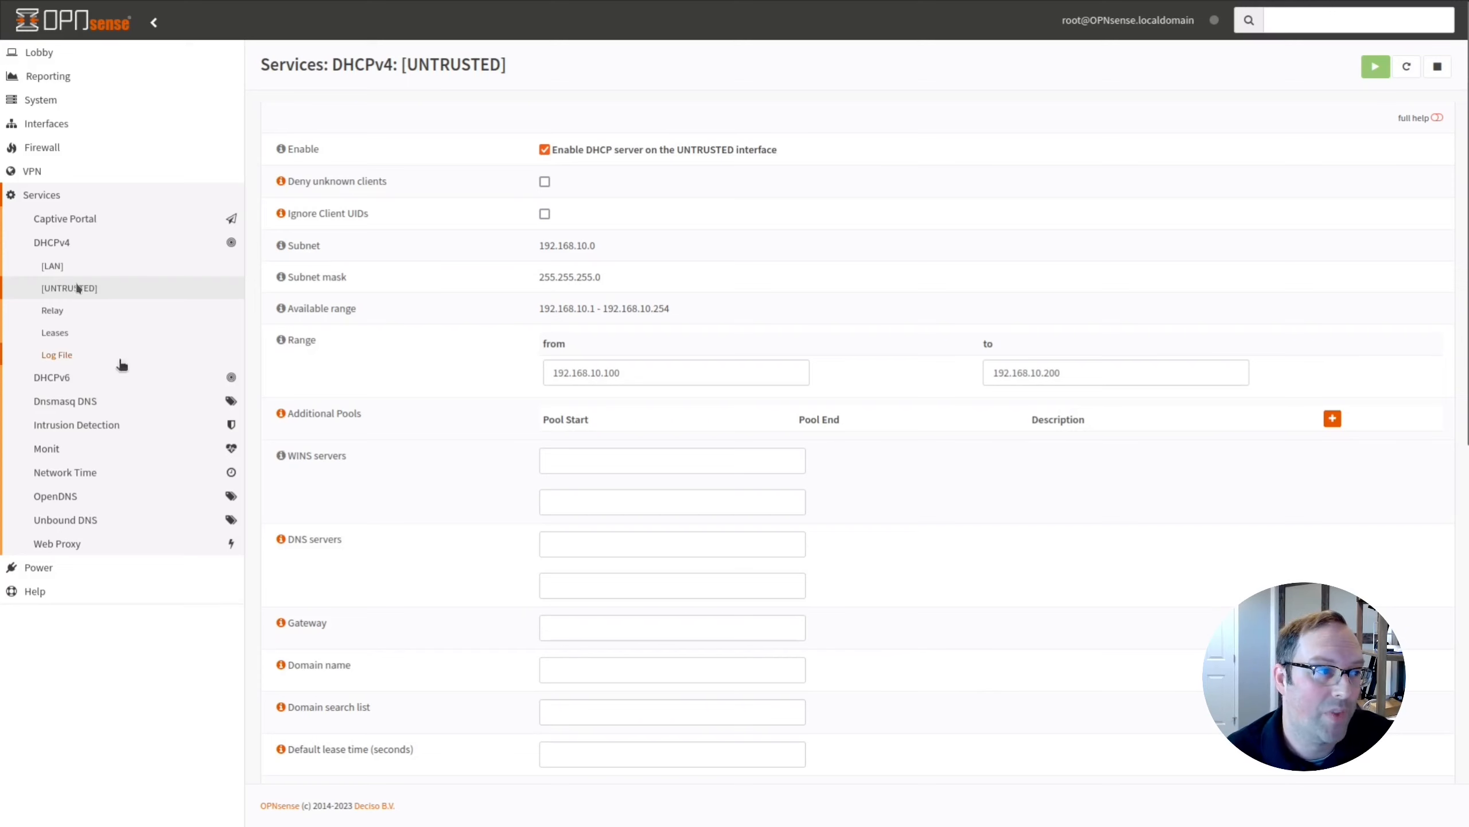
# In Unbound DNS General, tick Register DHCP Leases, Static Mappings and Flush DNS Cache, then apply.
pyautogui.click(65, 519)
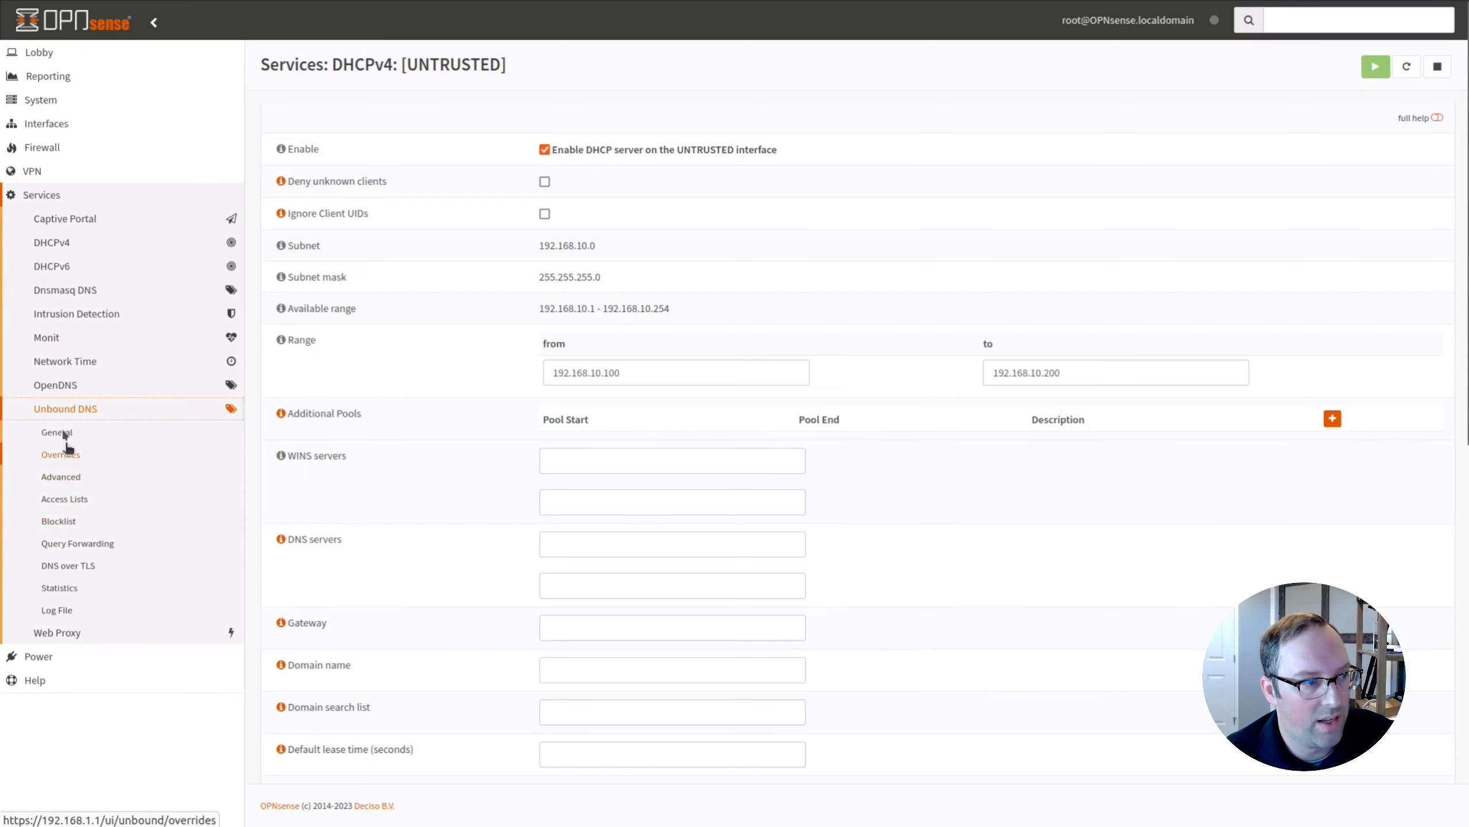
pyautogui.click(64, 433)
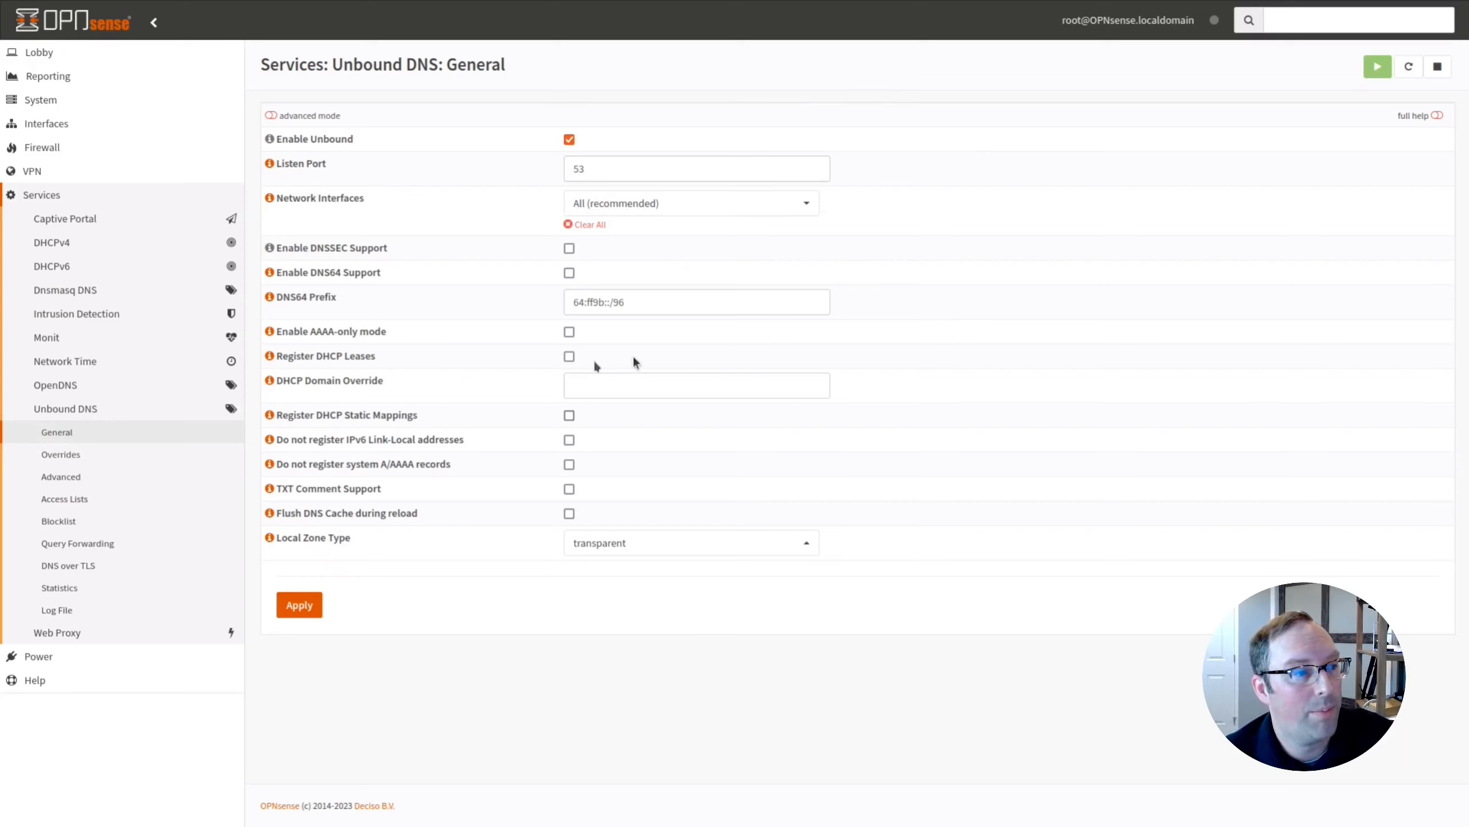
pyautogui.click(570, 357)
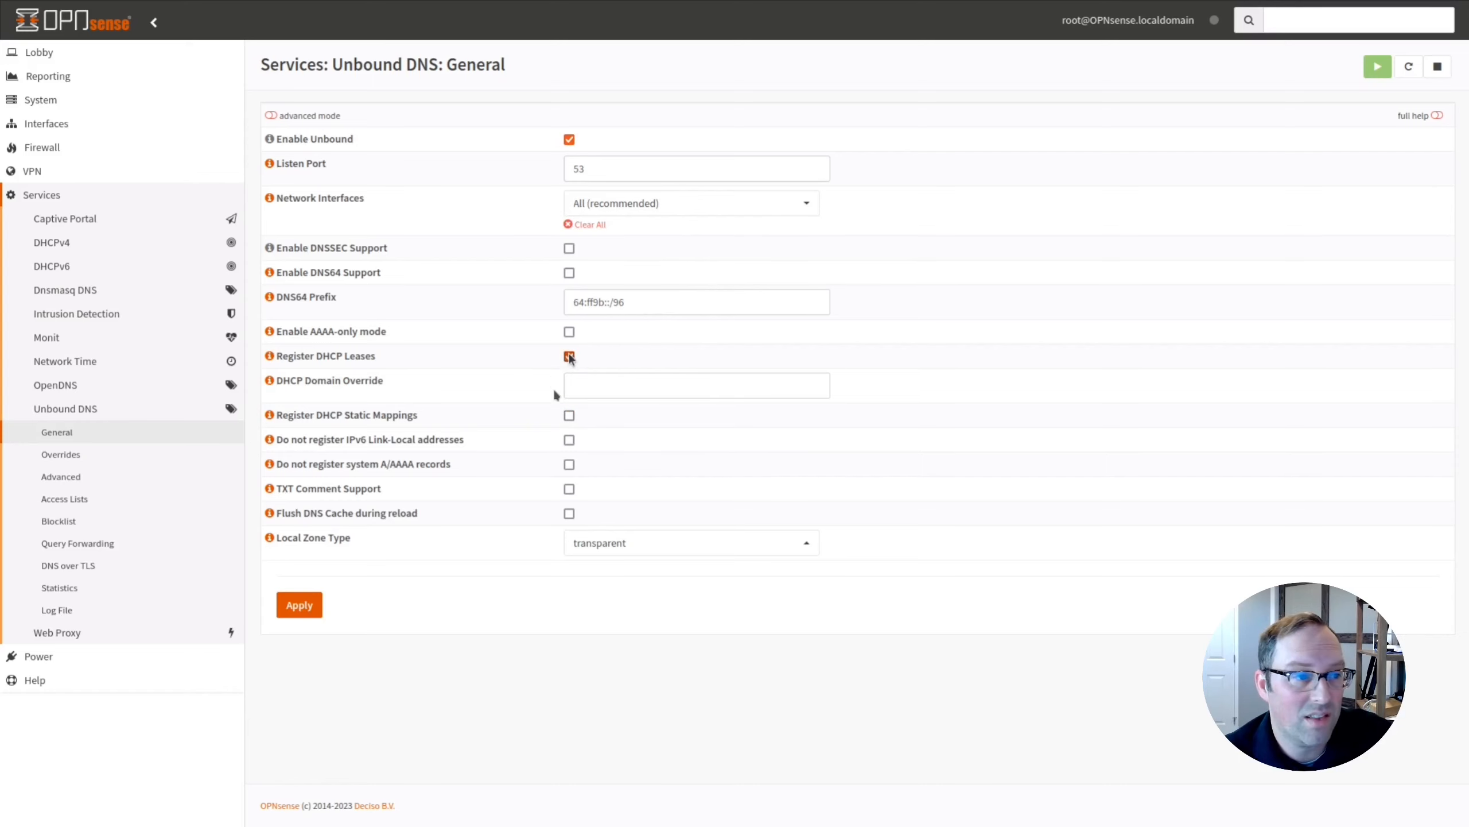
pyautogui.click(570, 415)
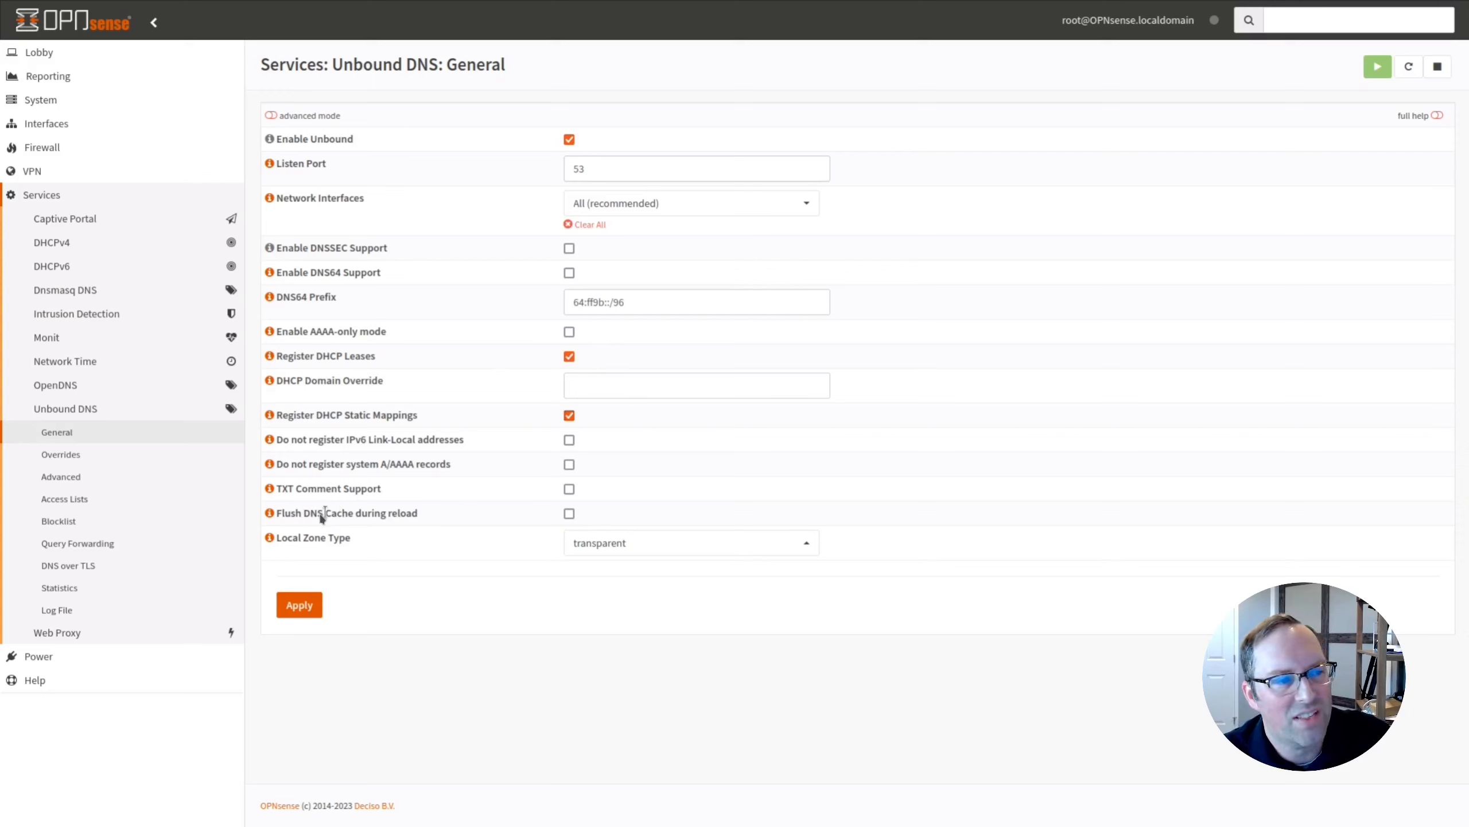
pyautogui.click(569, 514)
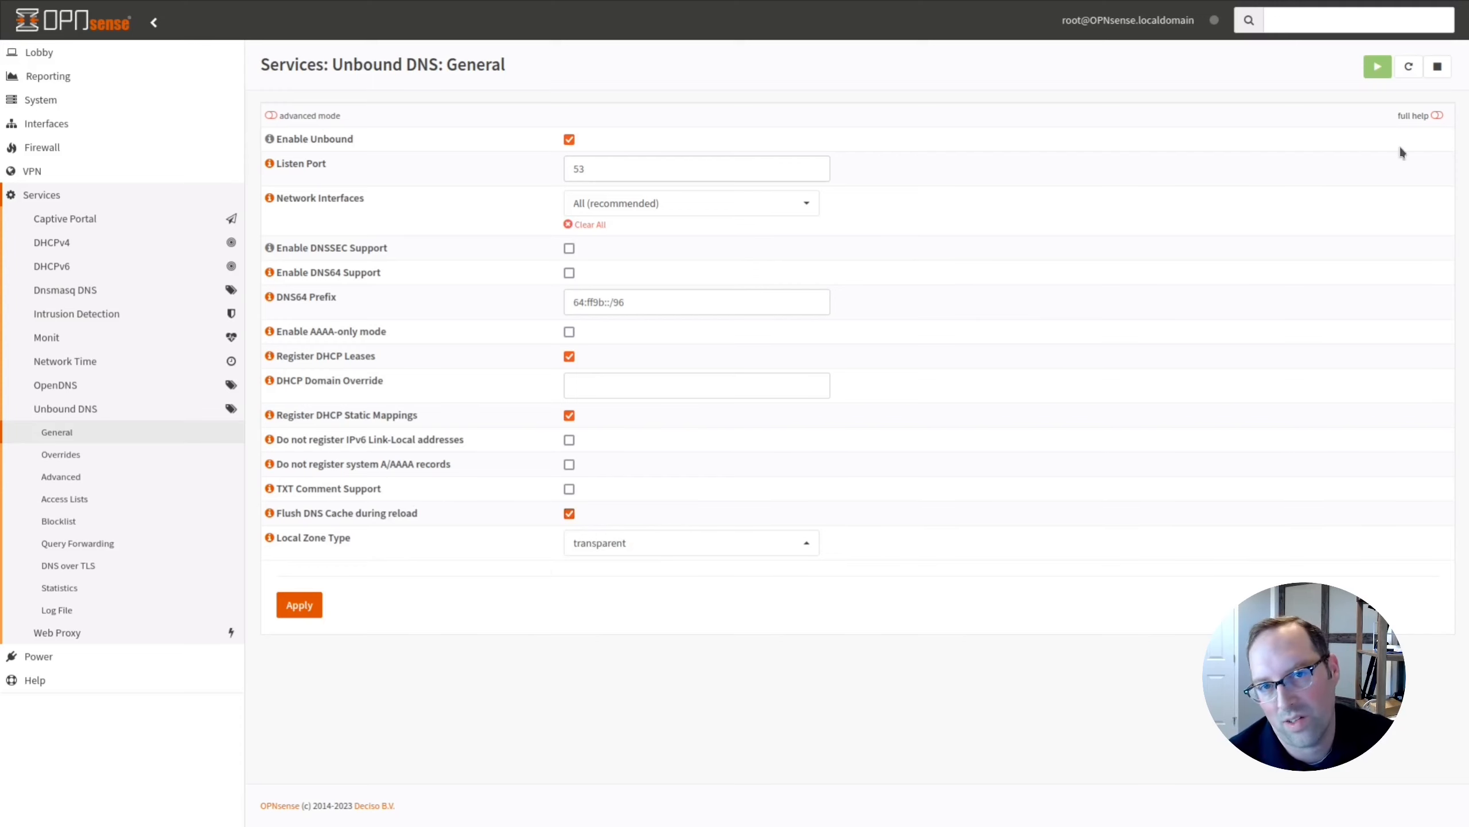
pyautogui.click(311, 611)
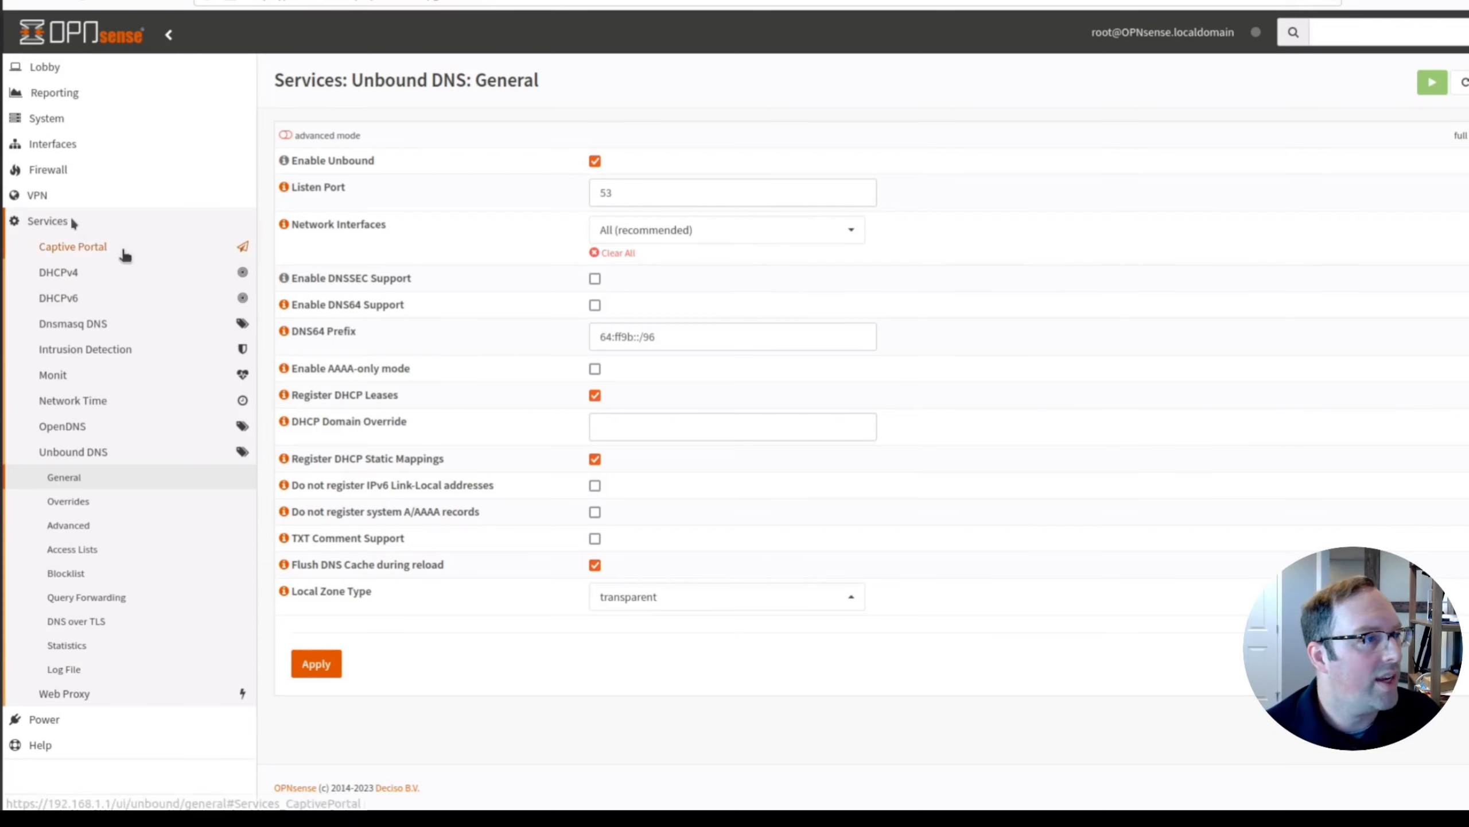
# Open the Firewall Aliases list and bring up a blank Edit Alias form.
pyautogui.click(58, 171)
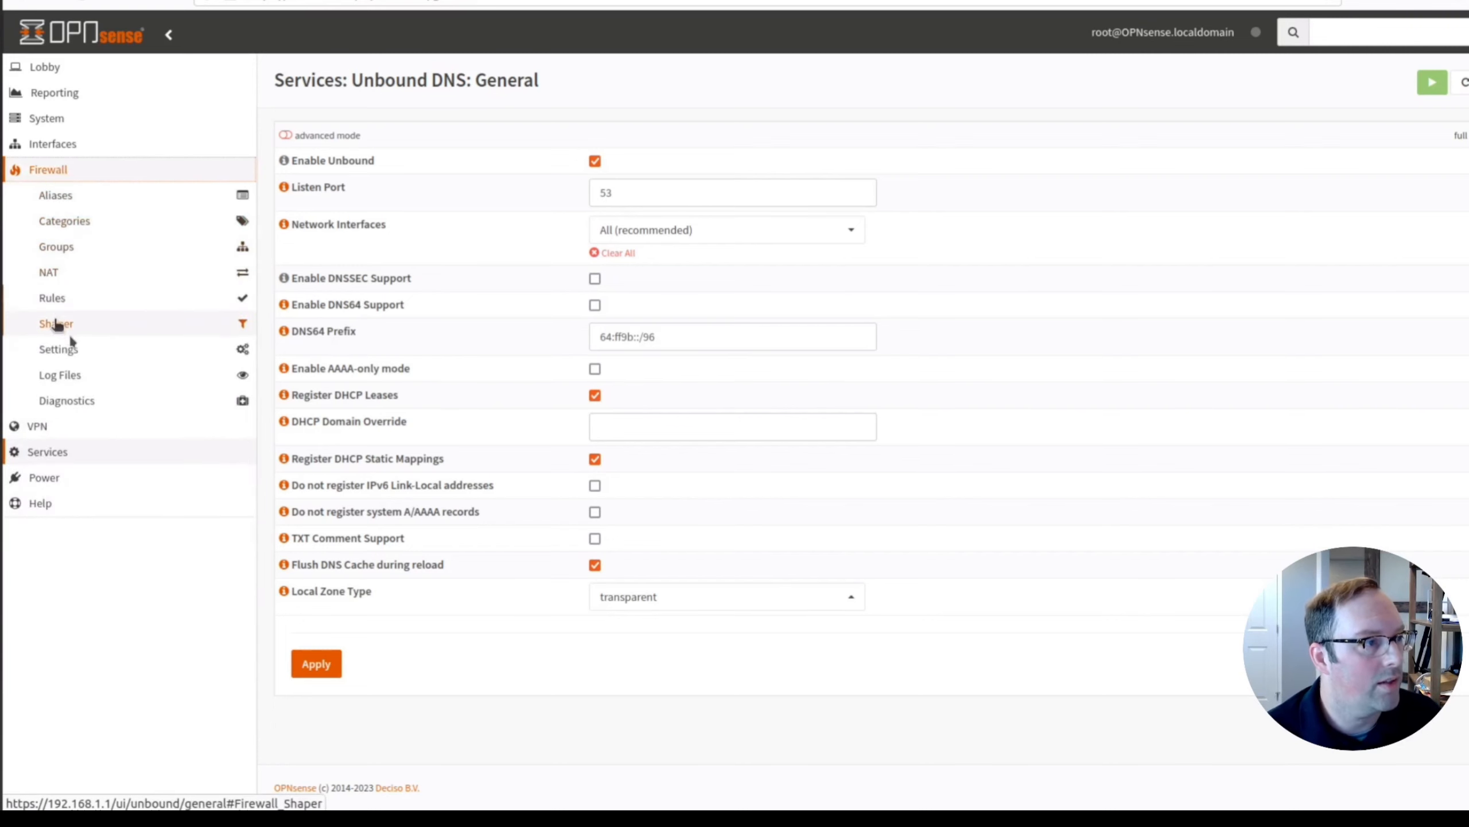
pyautogui.click(67, 198)
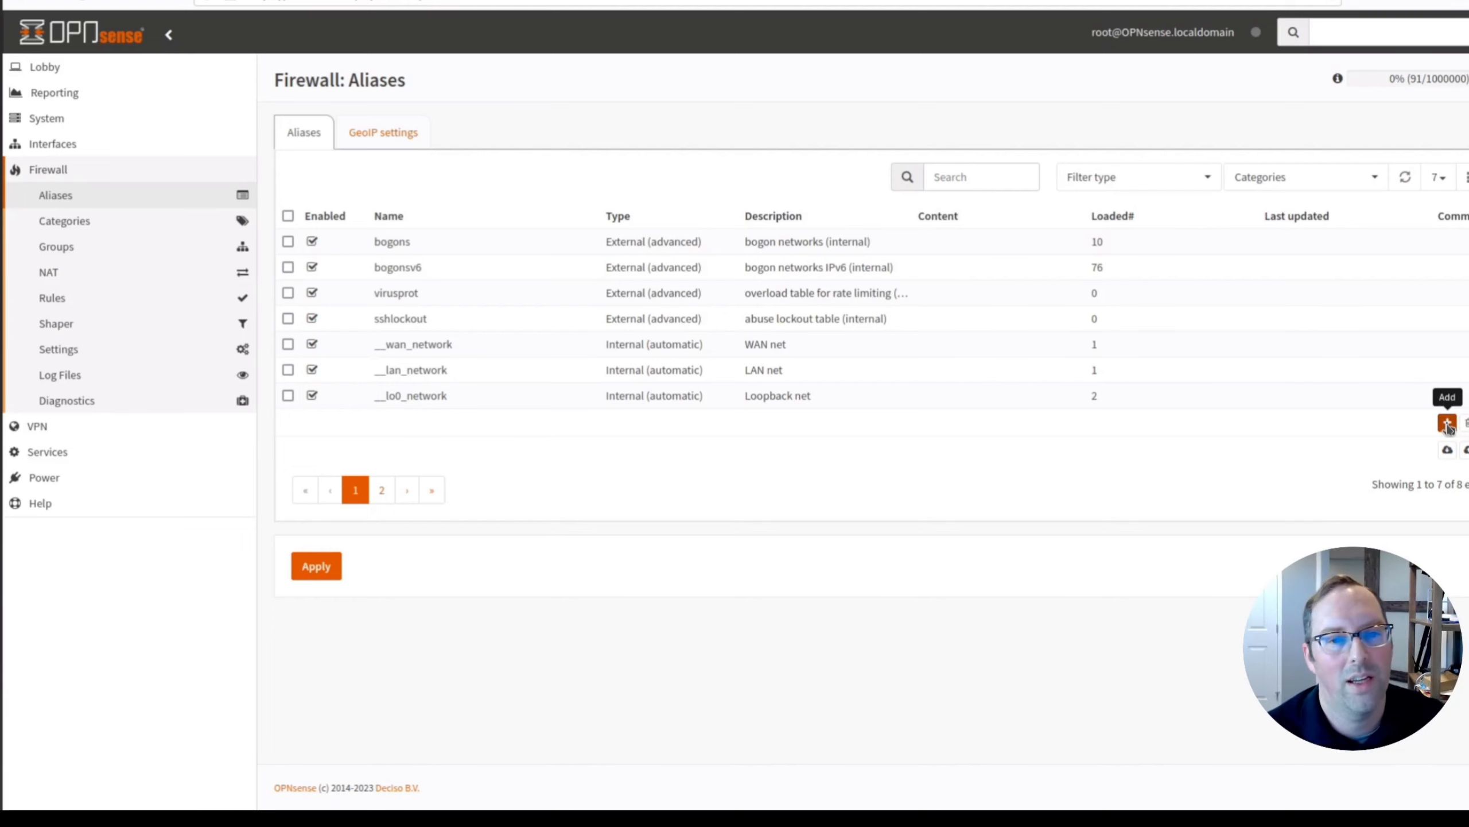
pyautogui.click(1448, 423)
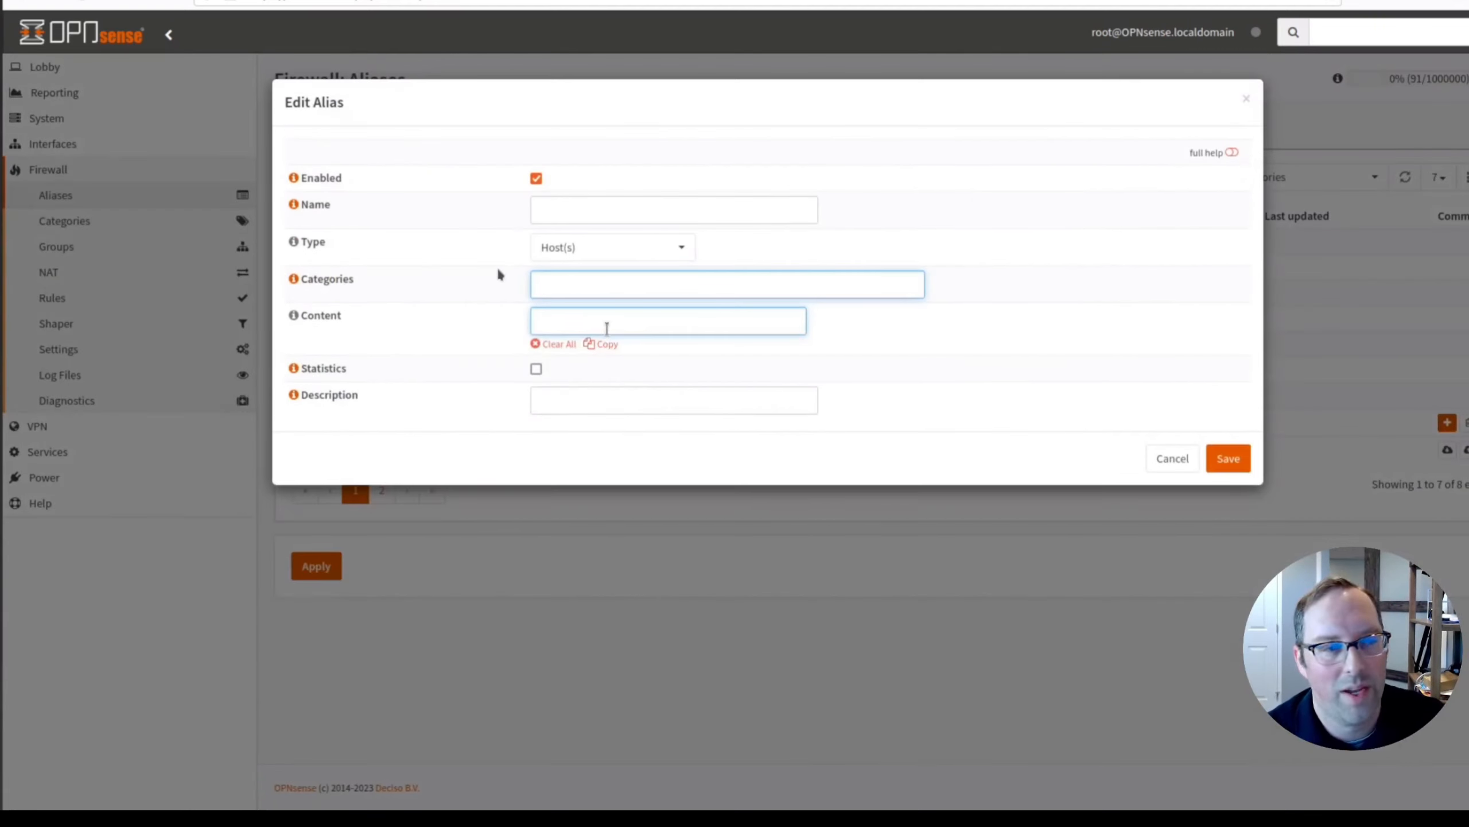
# Name the alias PrivateNetworks and choose the Network(s) type.
pyautogui.click(543, 217)
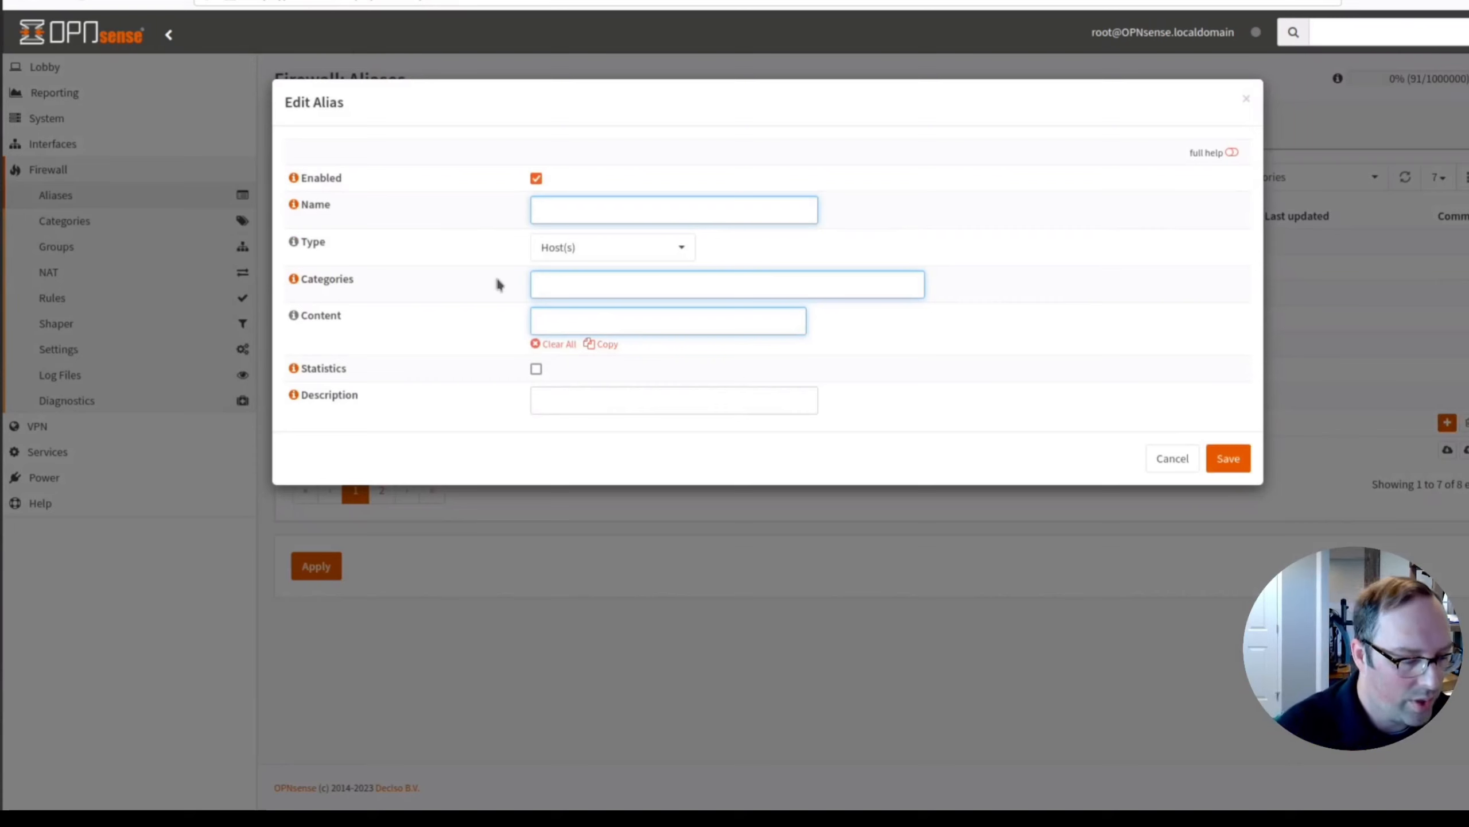
pyautogui.write('PrivateNetworks')
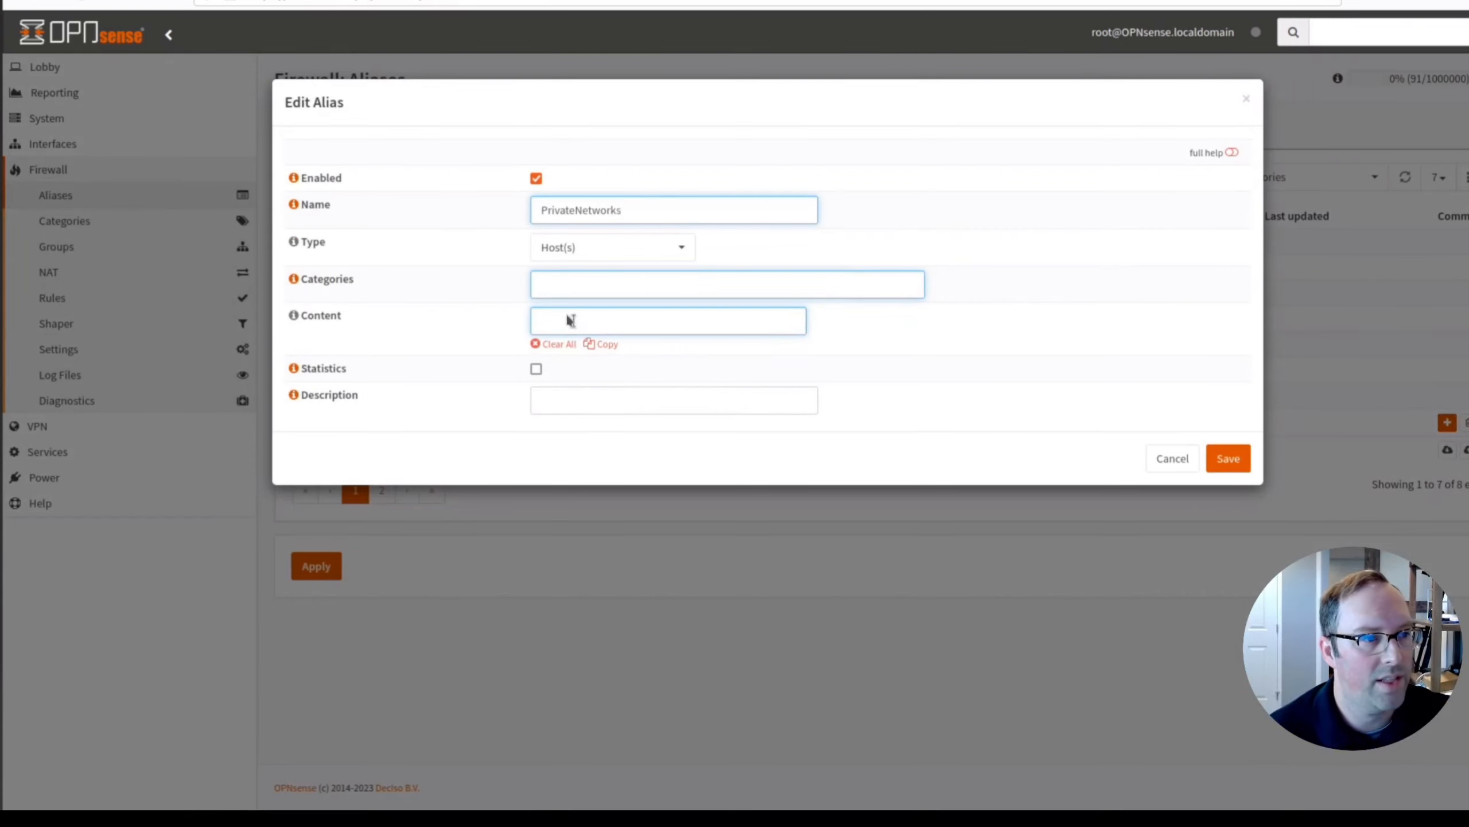
pyautogui.click(561, 255)
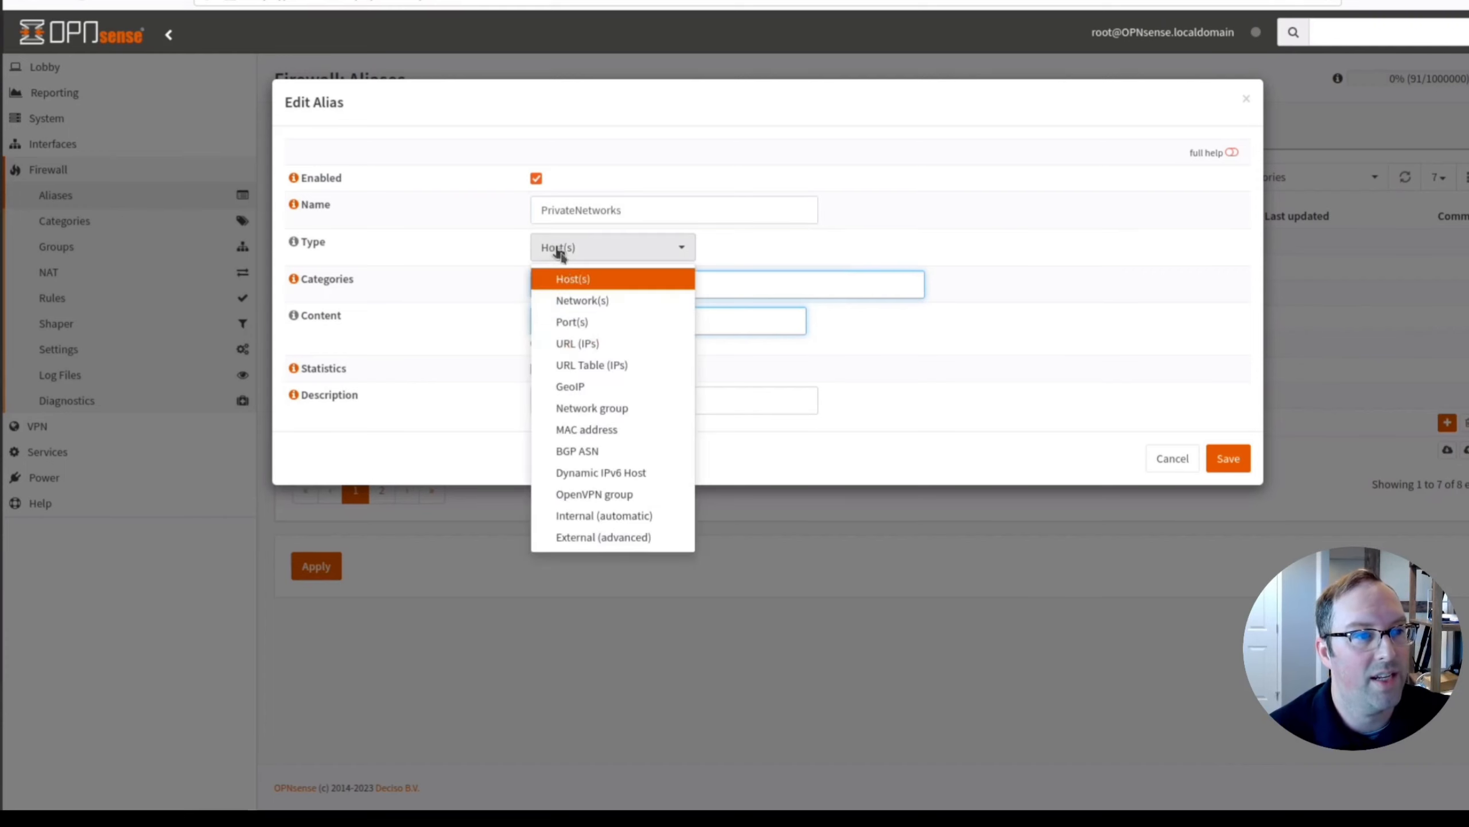
pyautogui.click(575, 301)
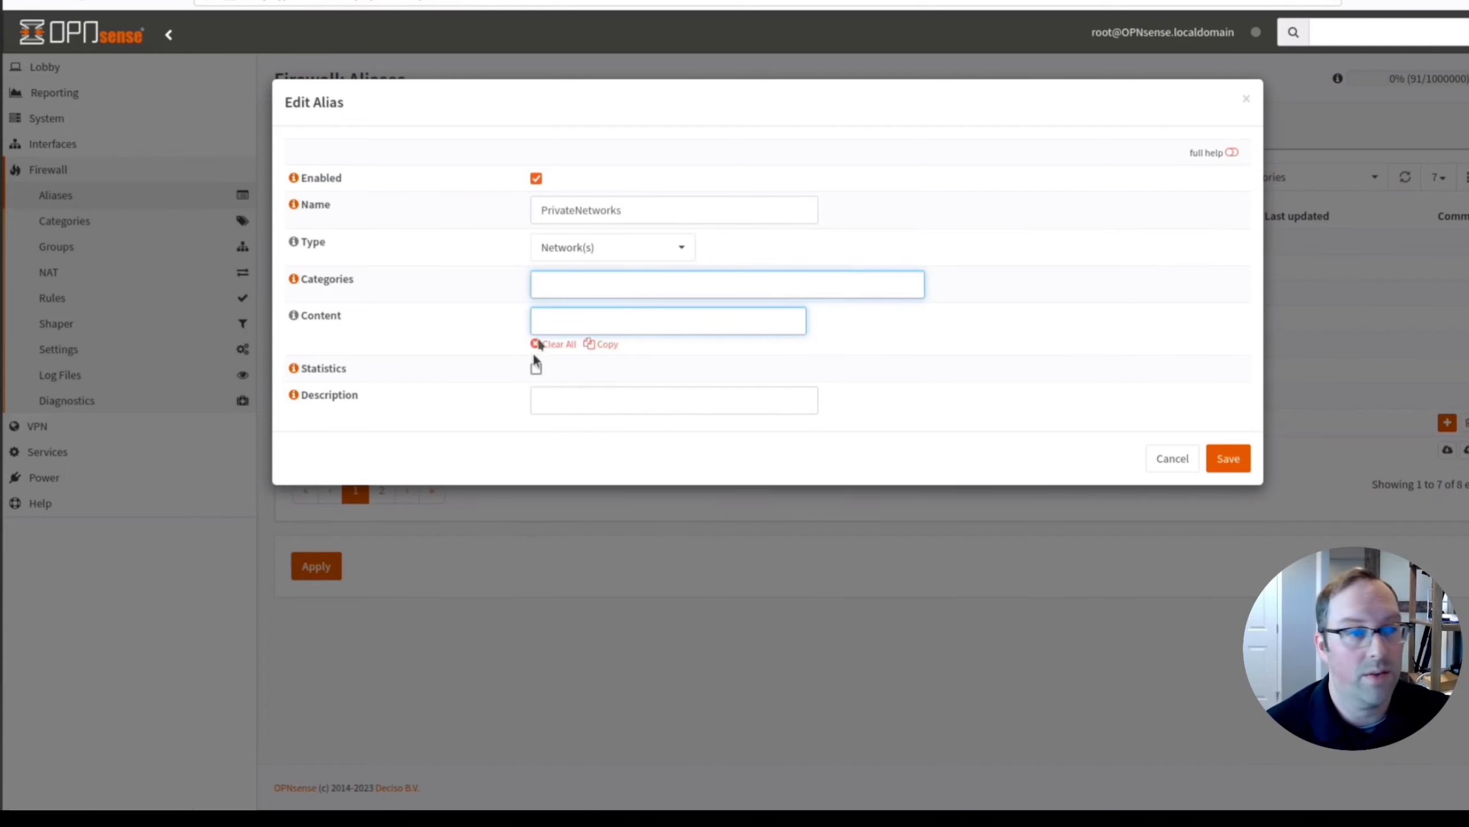
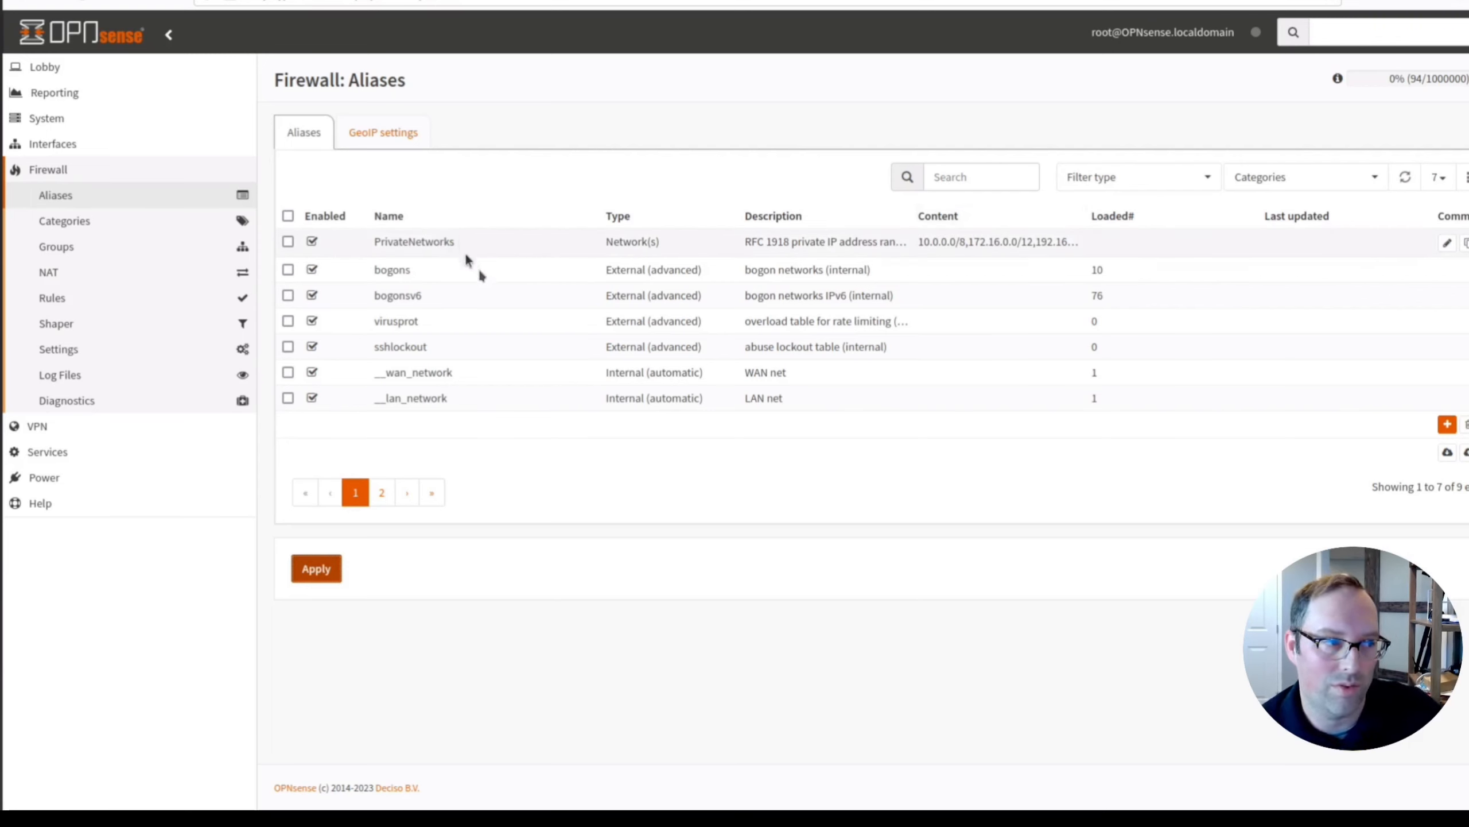
# Delete the default allow LAN IPv6 rule from the LAN firewall rules, keeping only the IPv4 rule.
pyautogui.click(49, 297)
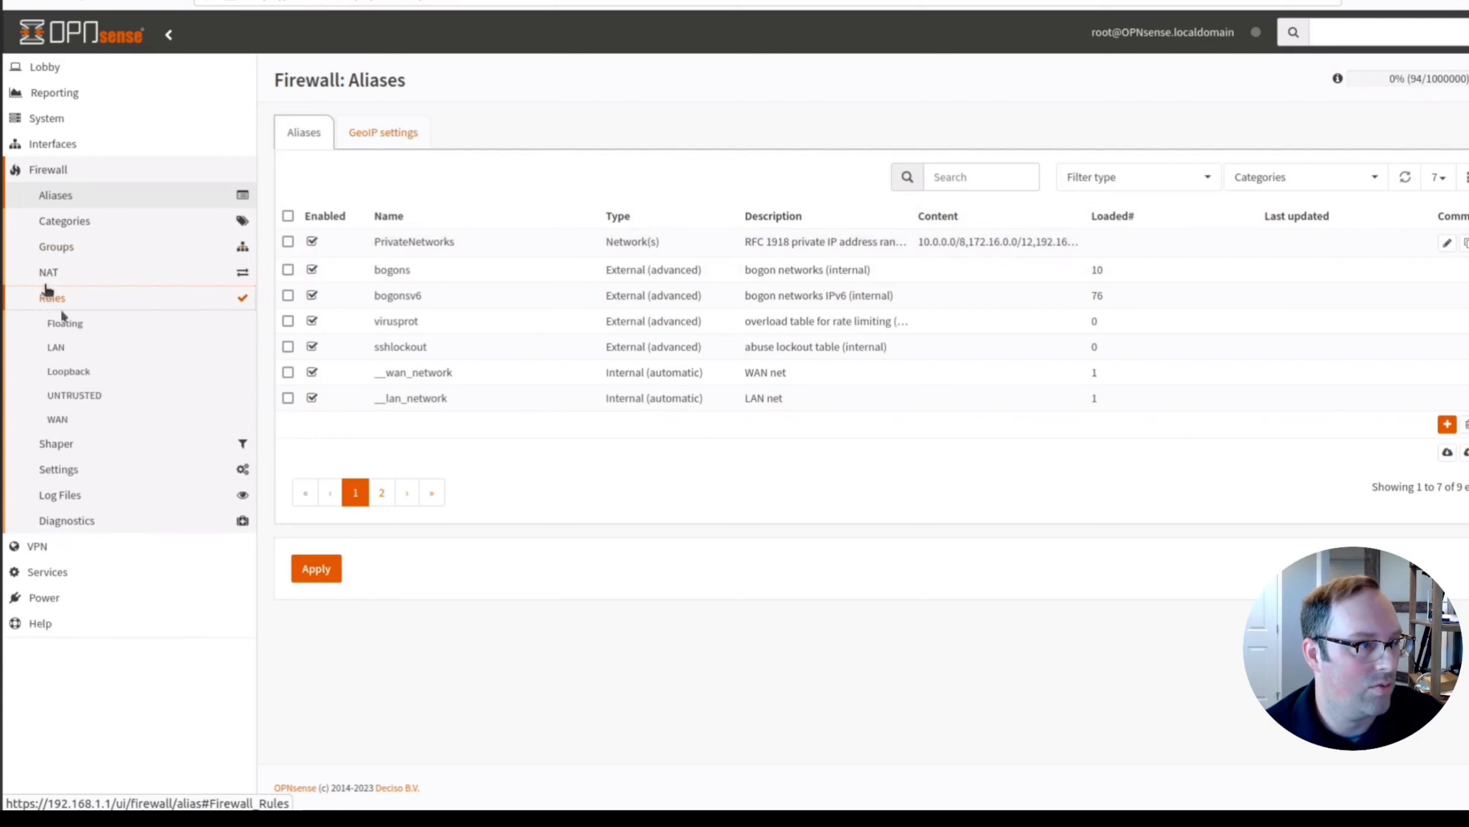
pyautogui.click(57, 347)
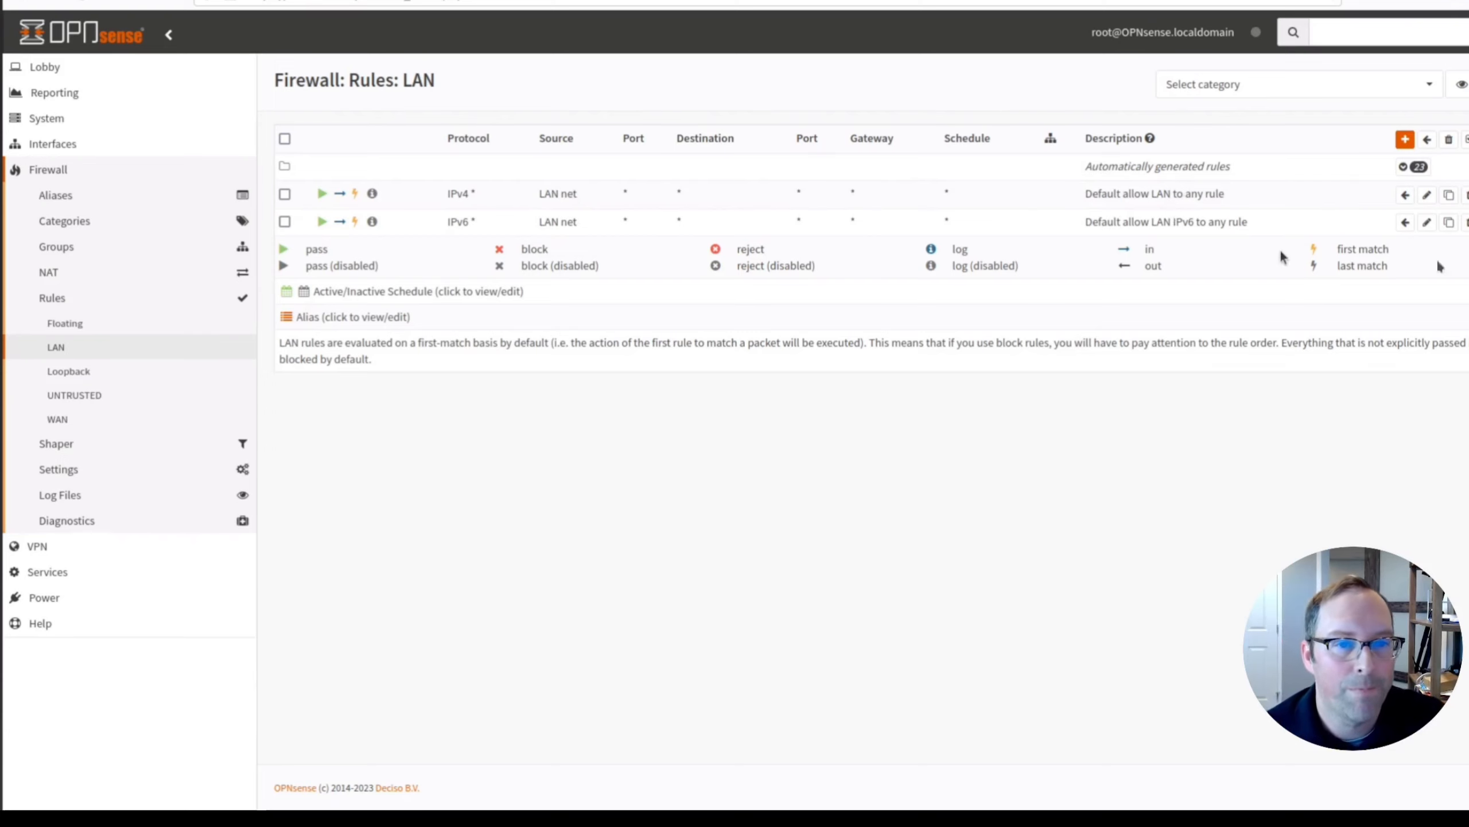
pyautogui.click(1466, 194)
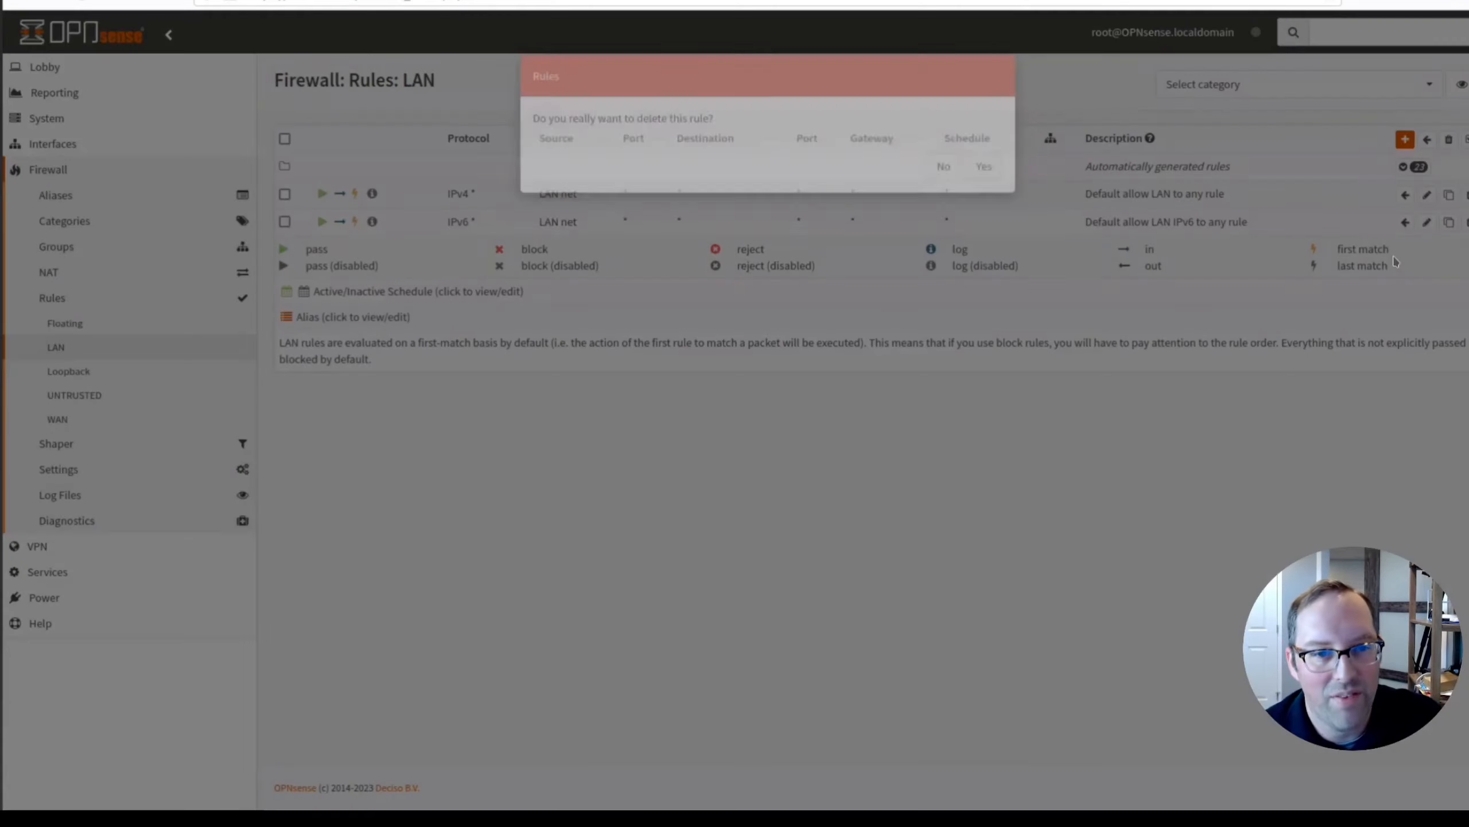
pyautogui.click(983, 191)
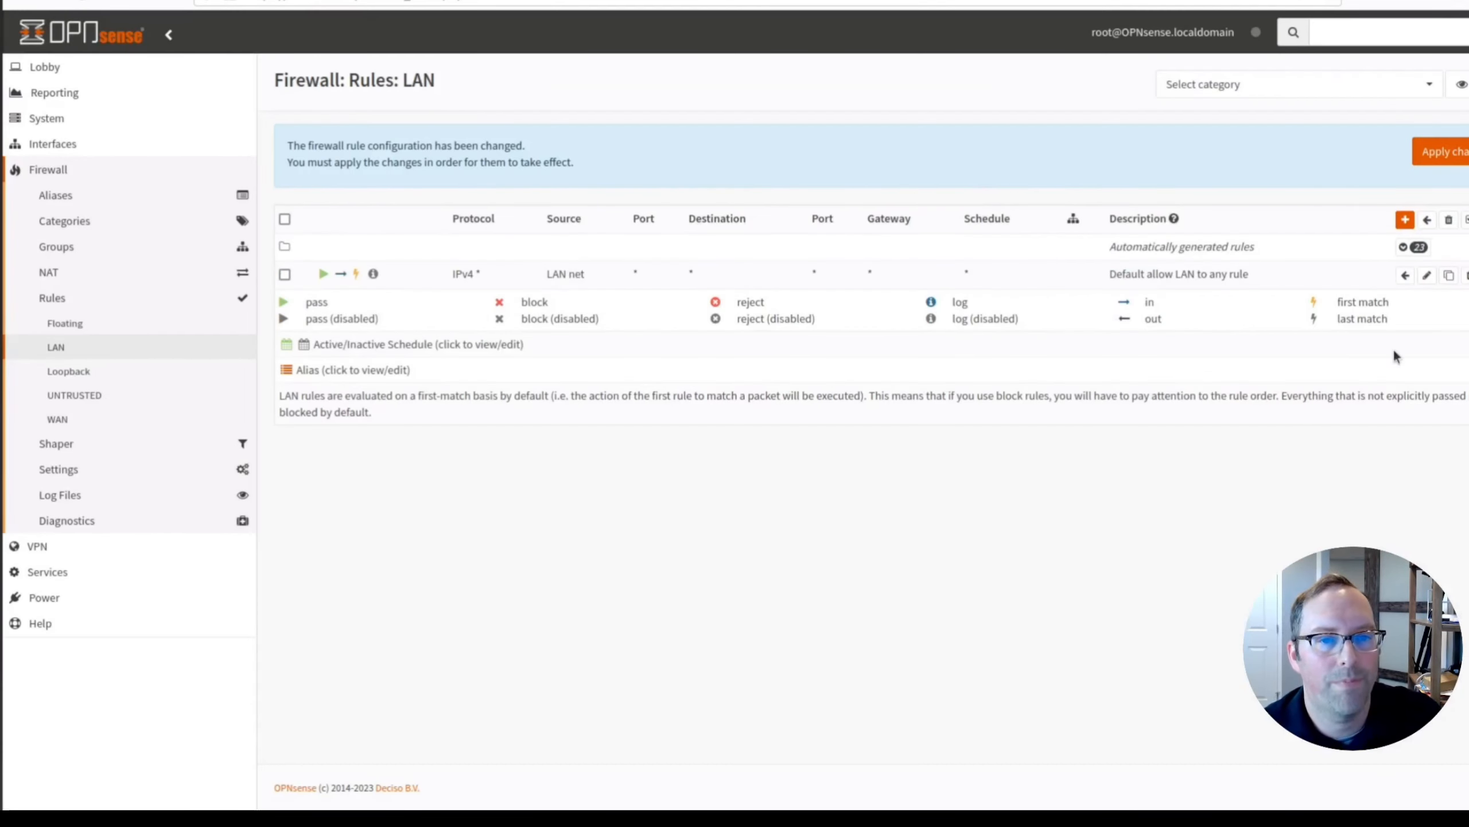
# Edit the LAN IPv4 allow rule so its destination is inverted PrivateNetworks.
pyautogui.click(1429, 277)
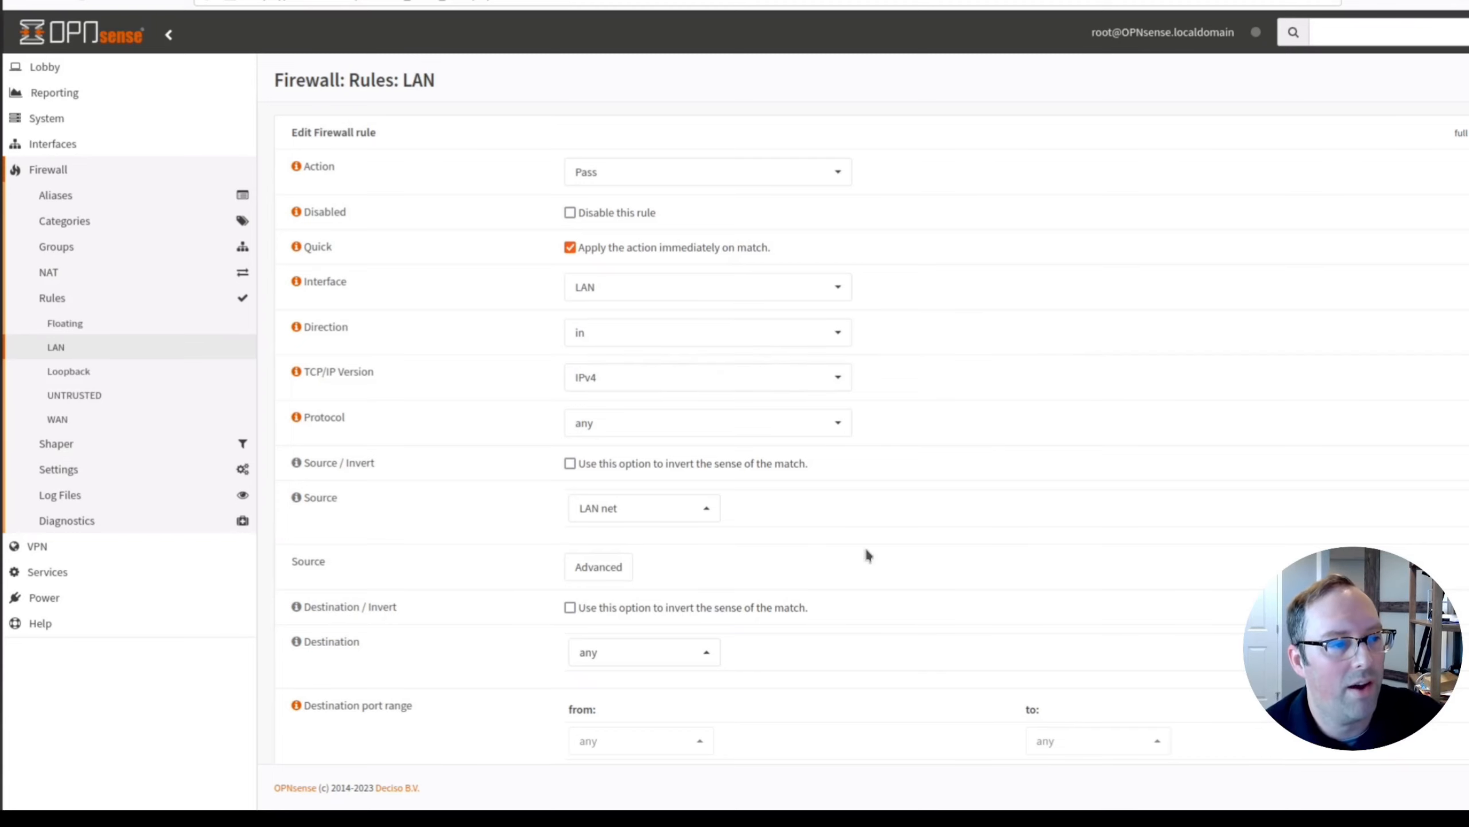
pyautogui.scroll(-3, 864, 547)
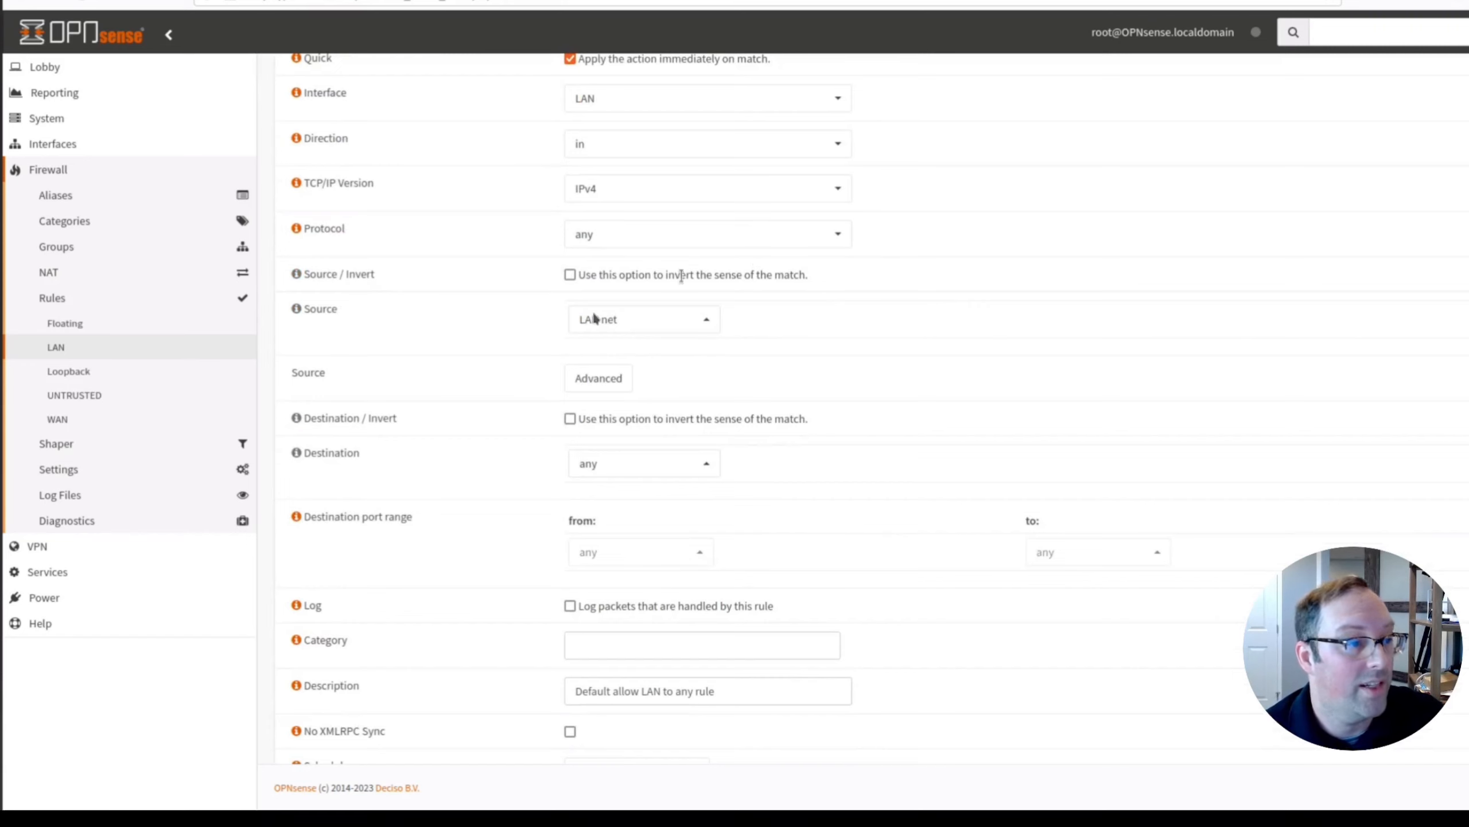
pyautogui.click(570, 419)
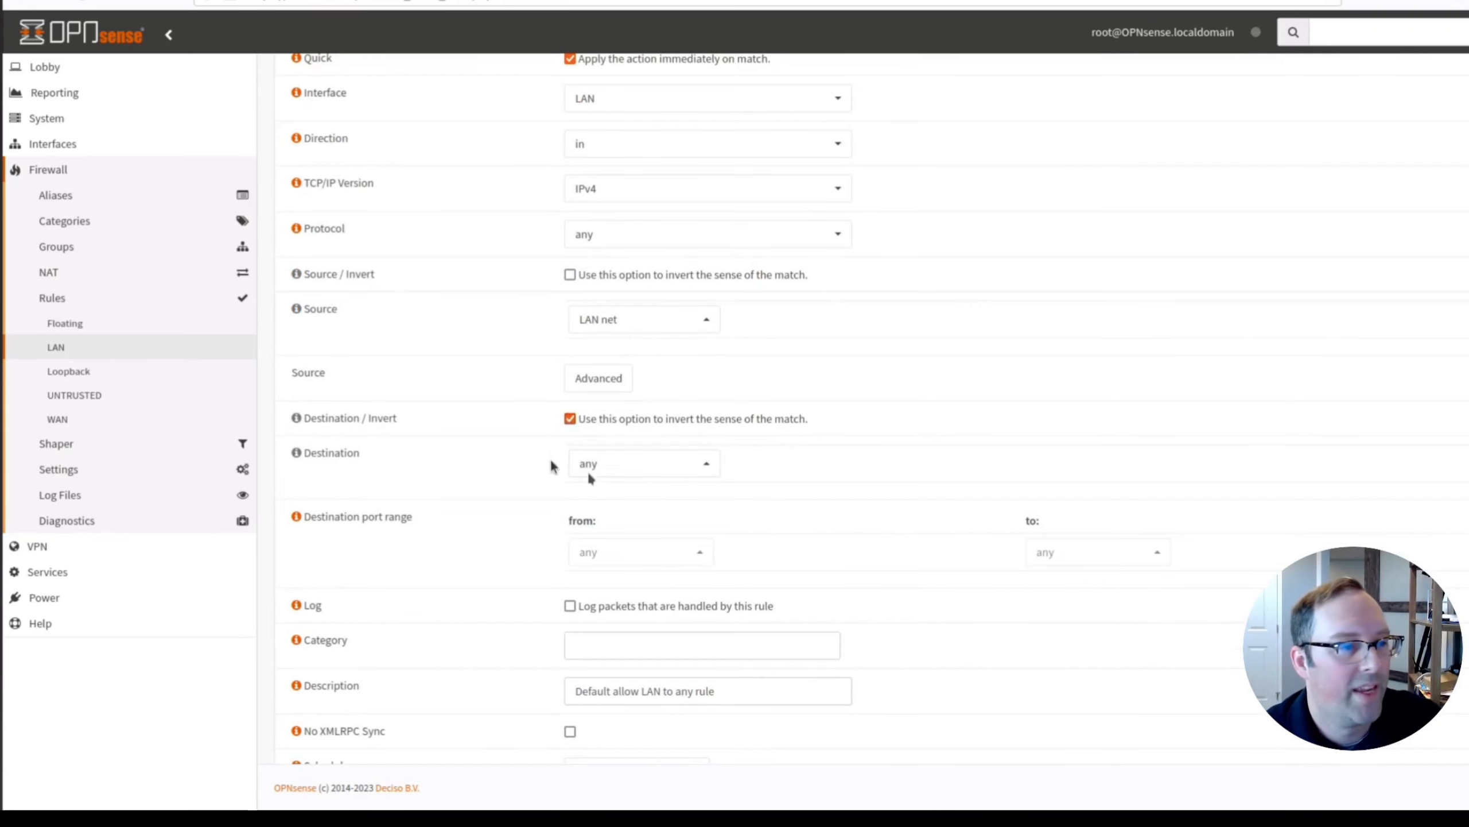
pyautogui.click(674, 466)
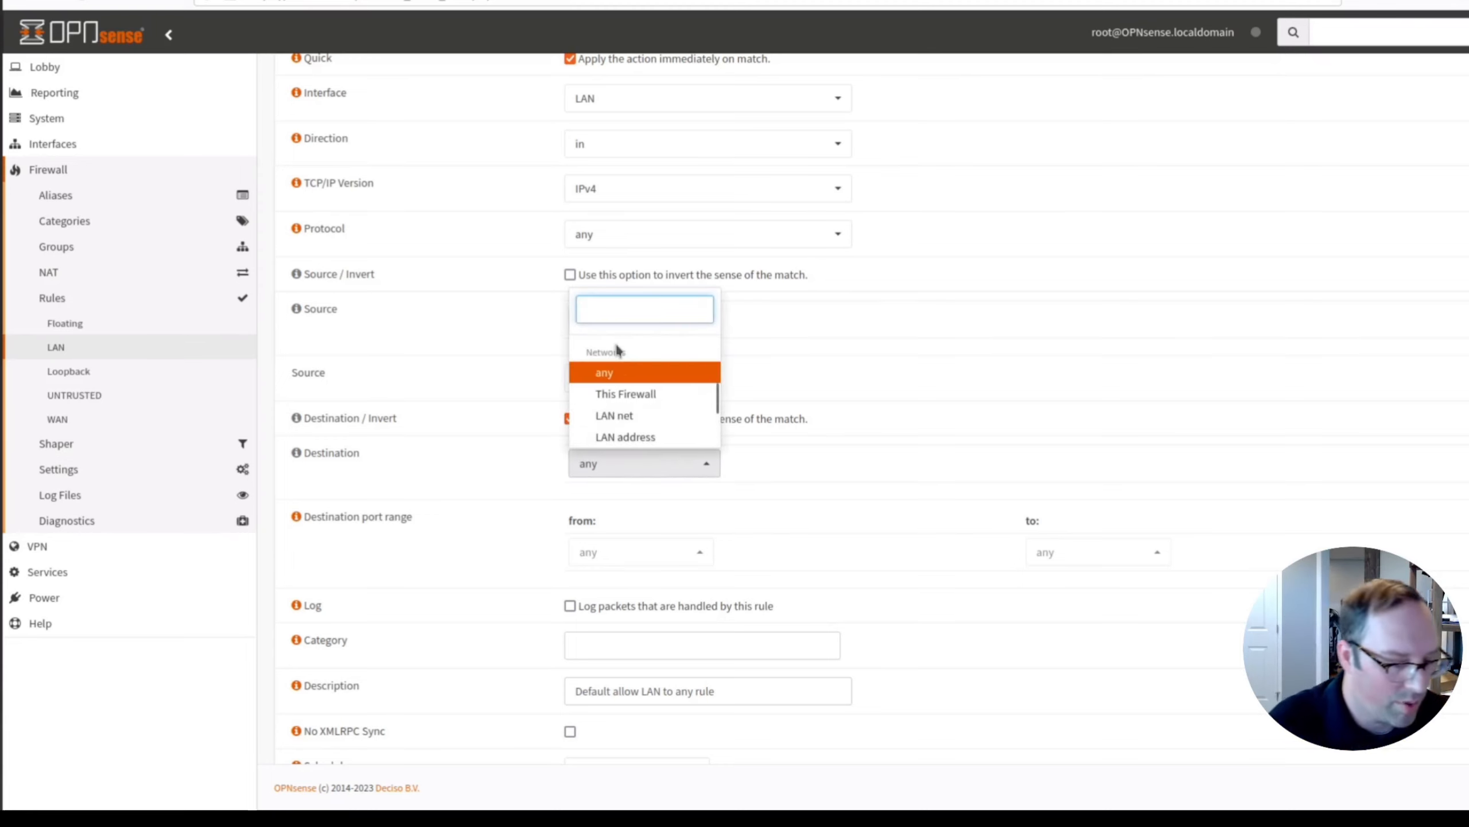
pyautogui.write('priva')
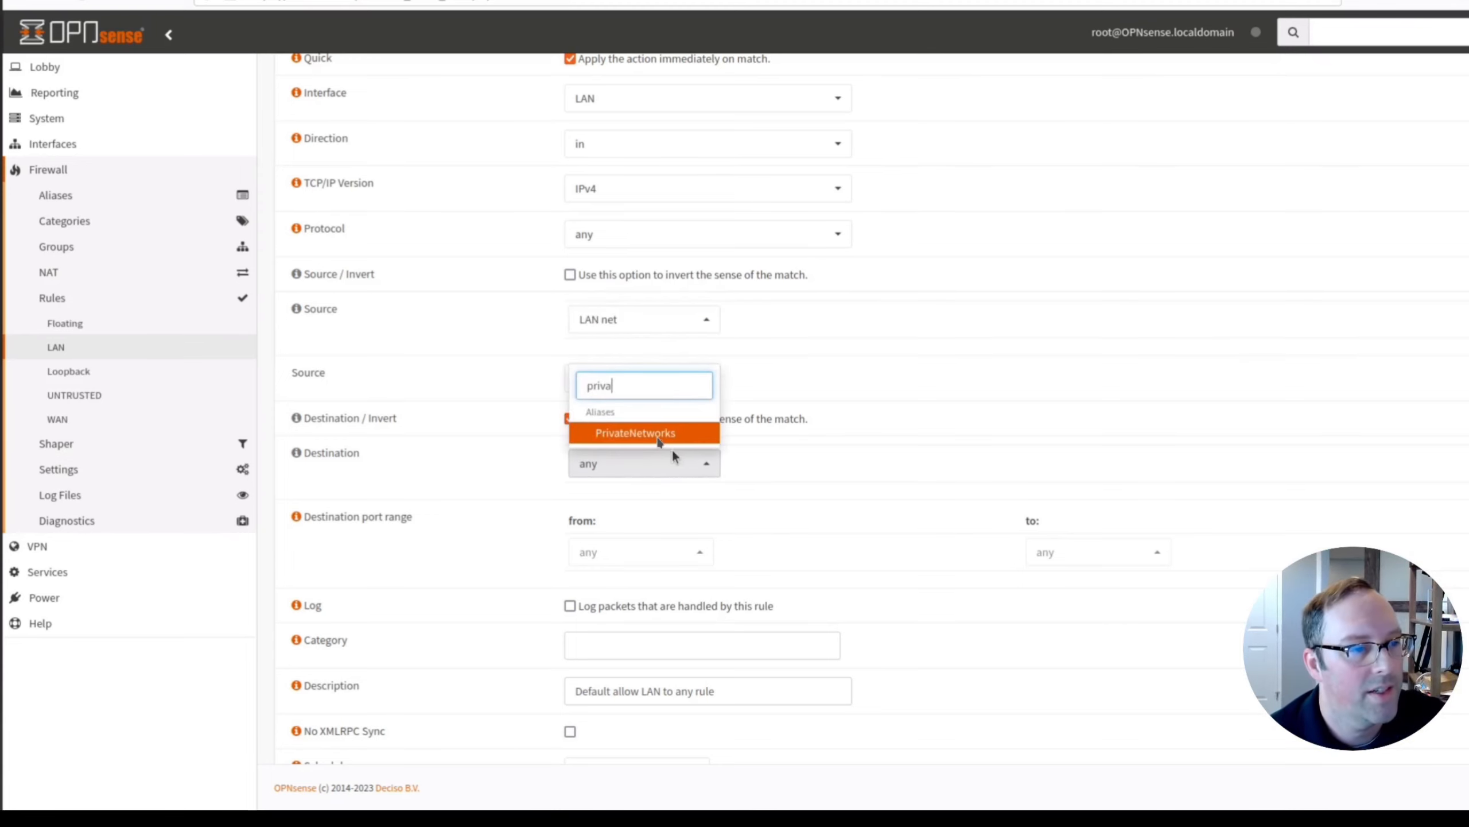
pyautogui.click(659, 440)
pyautogui.scroll(-3, 806, 546)
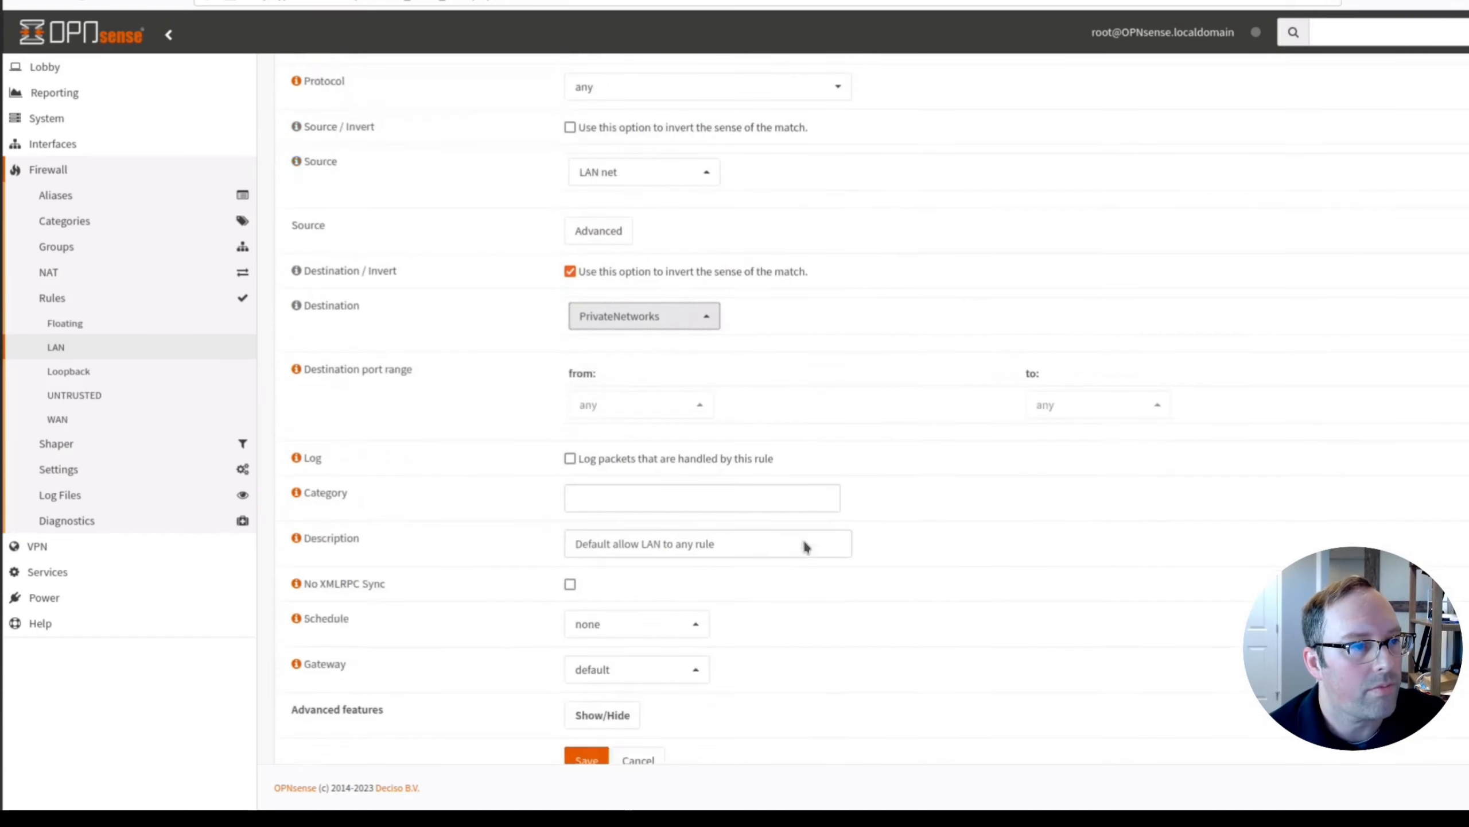
pyautogui.scroll(-1, 805, 541)
# Change its description to 'Allow access to the Internet but block access to private networks' and save.
pyautogui.moveTo(581, 513); pyautogui.dragTo(842, 526)
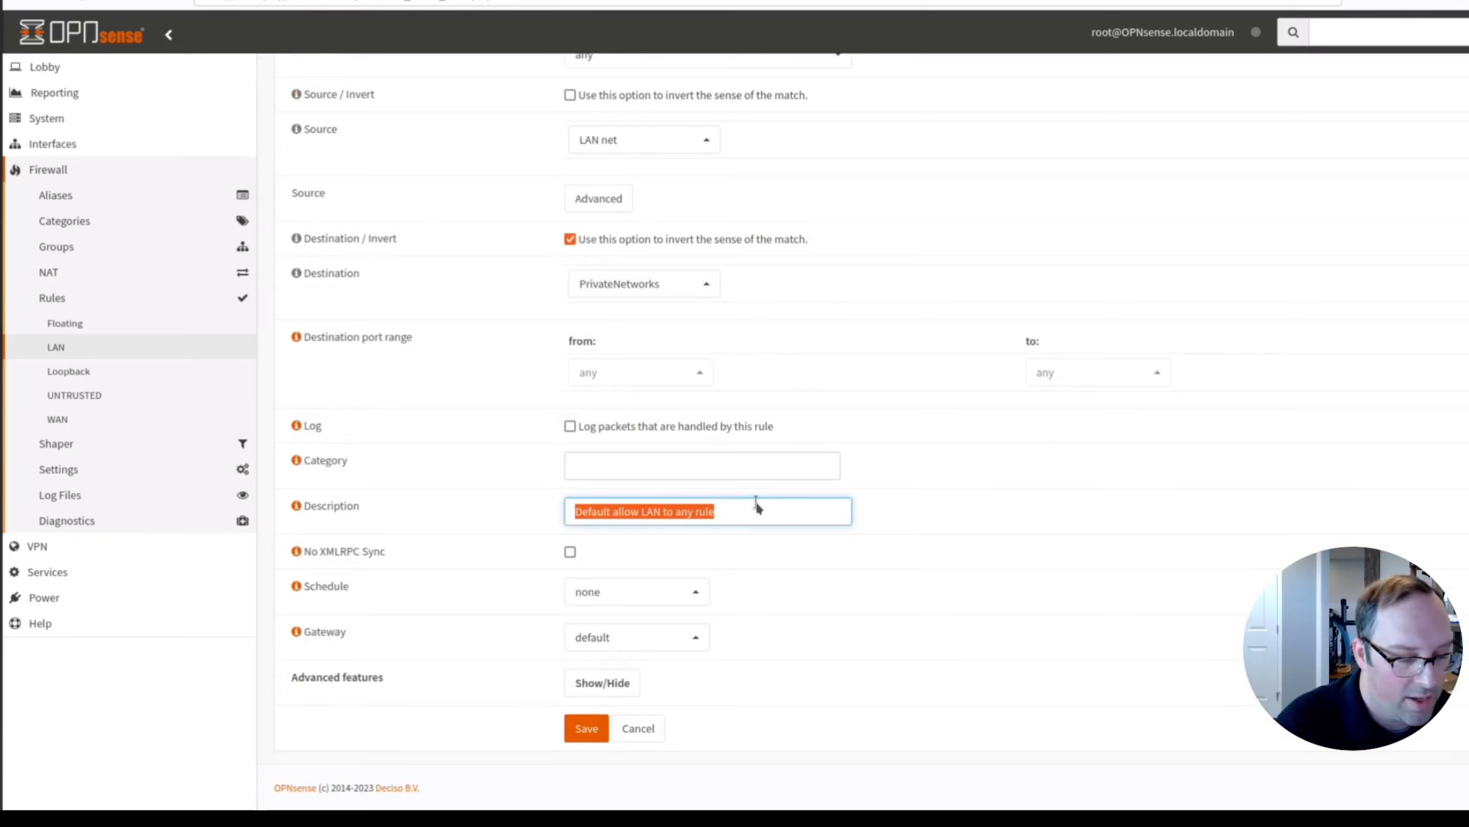
pyautogui.write('Allow acces')
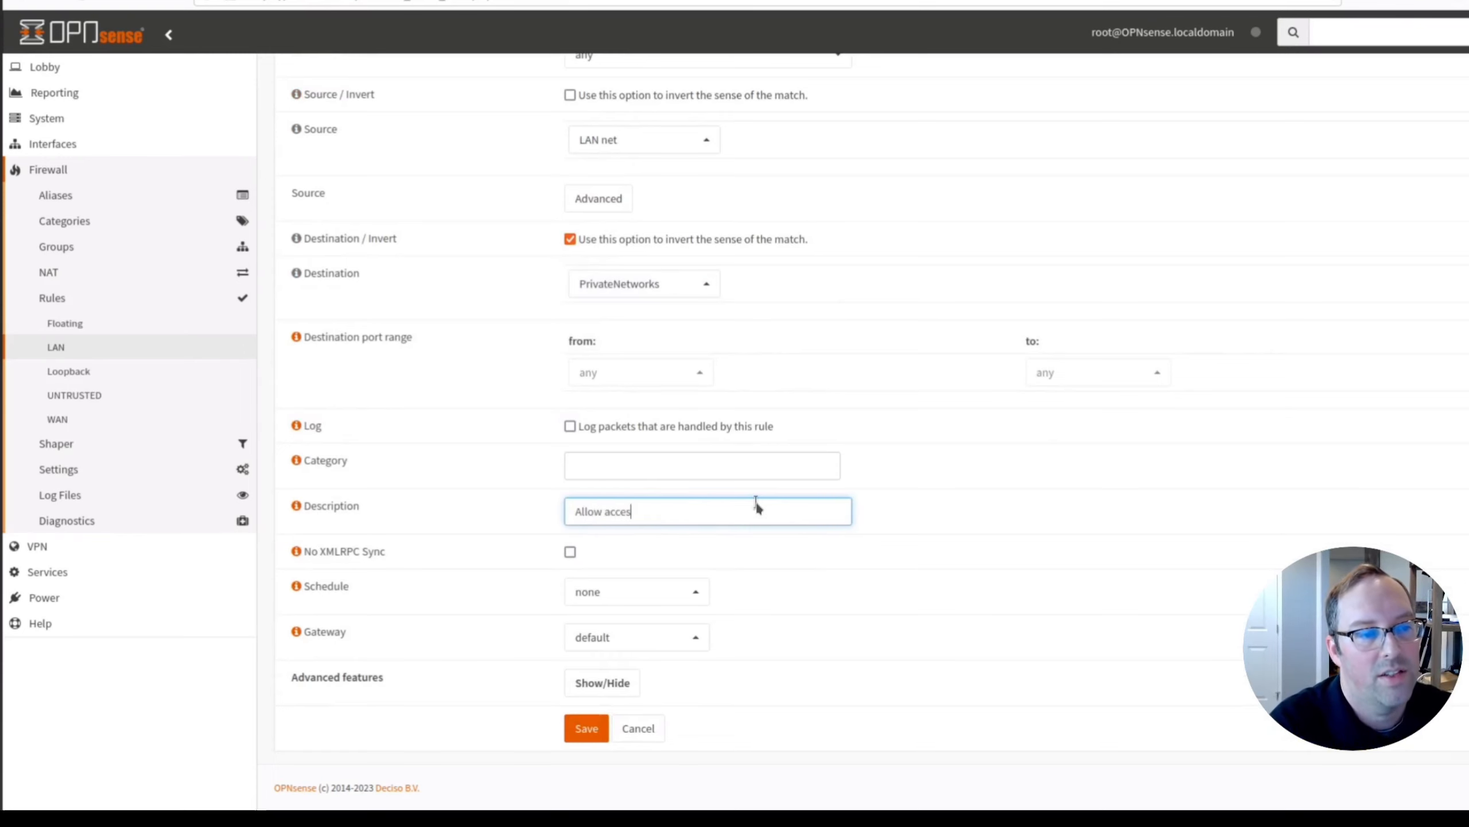
pyautogui.write('s')
pyautogui.write(' to the I')
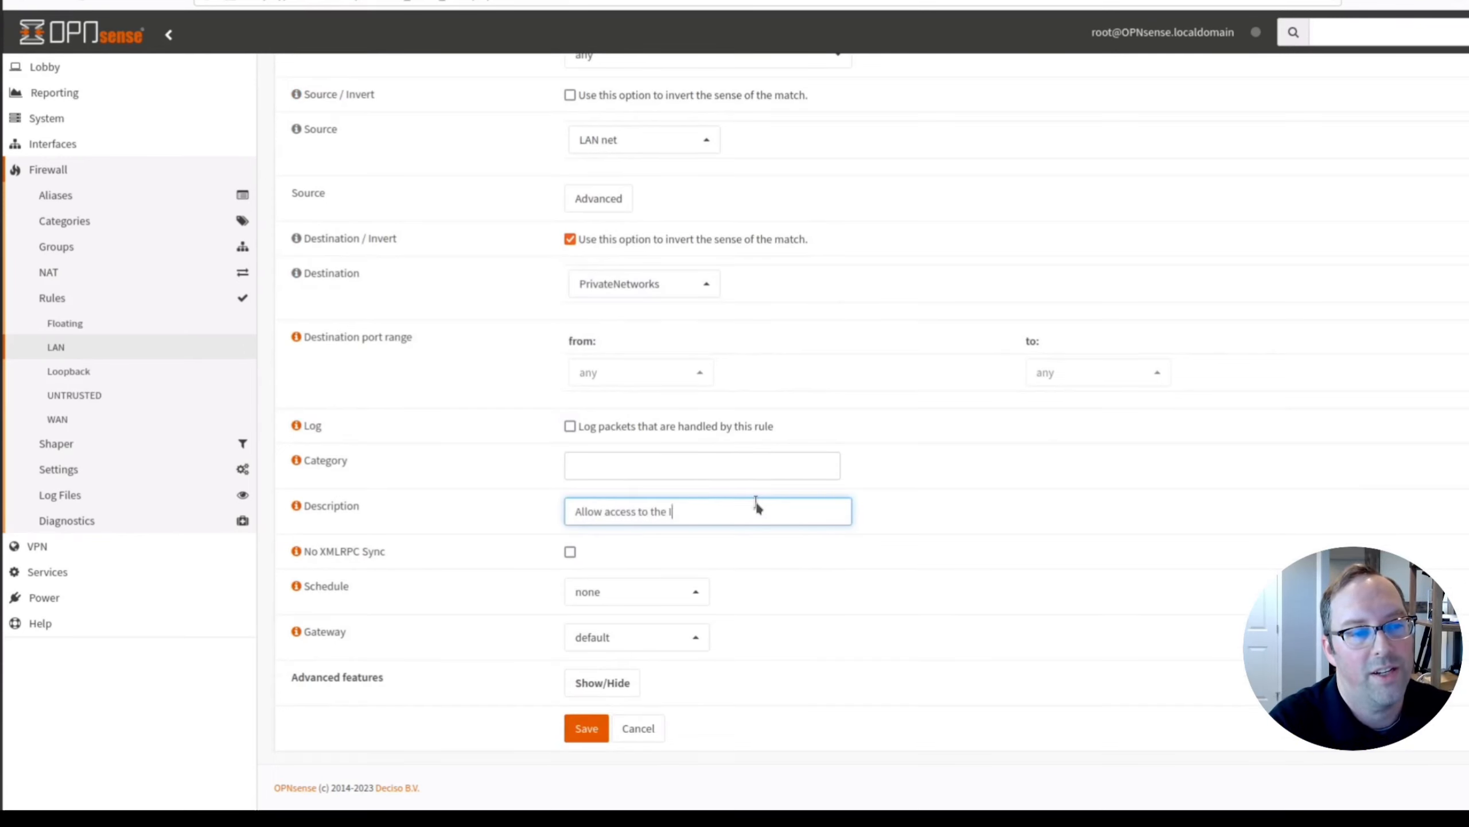
pyautogui.write('nternet but bl')
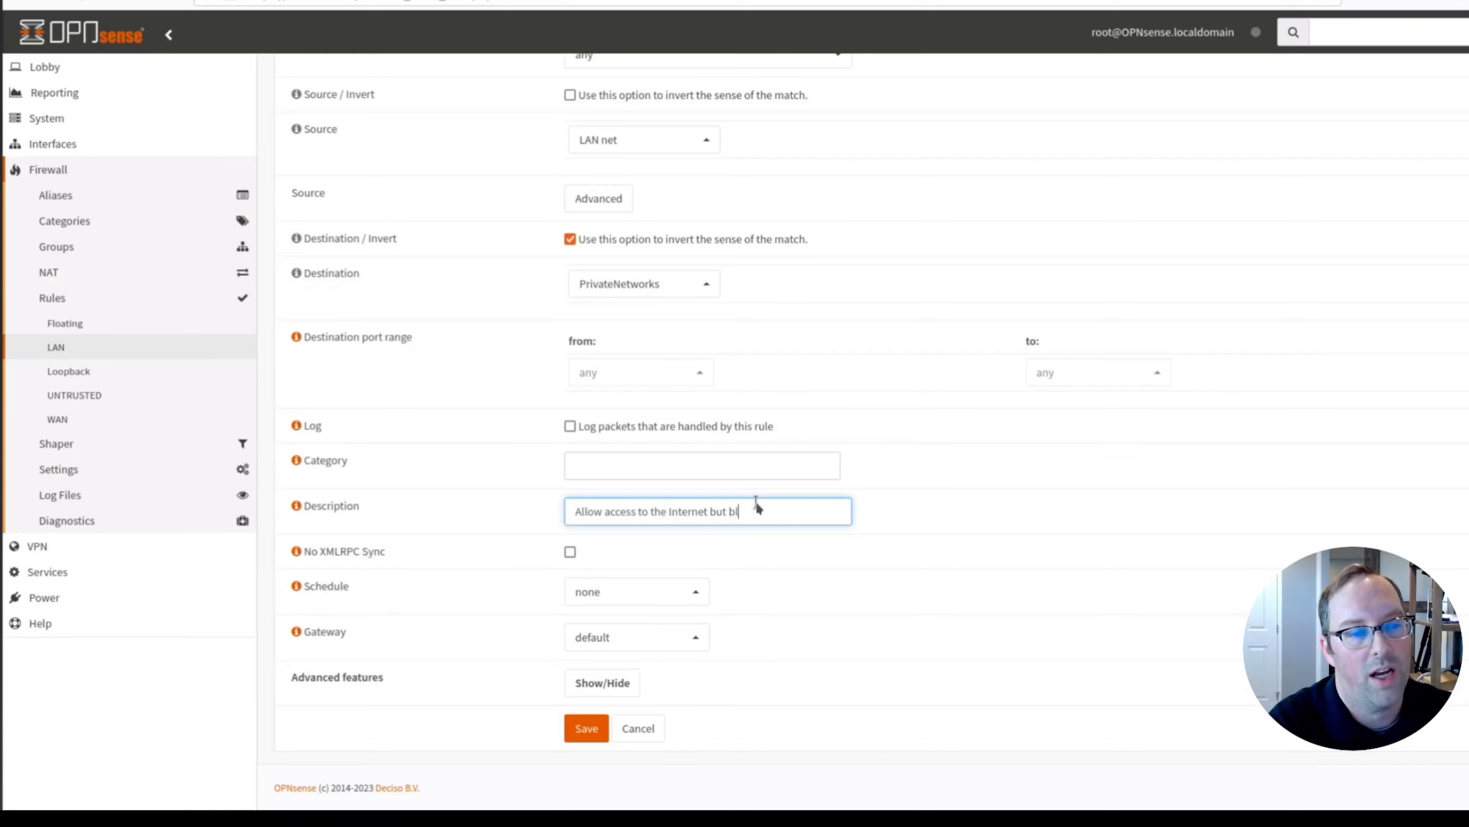
pyautogui.write('ock access to p')
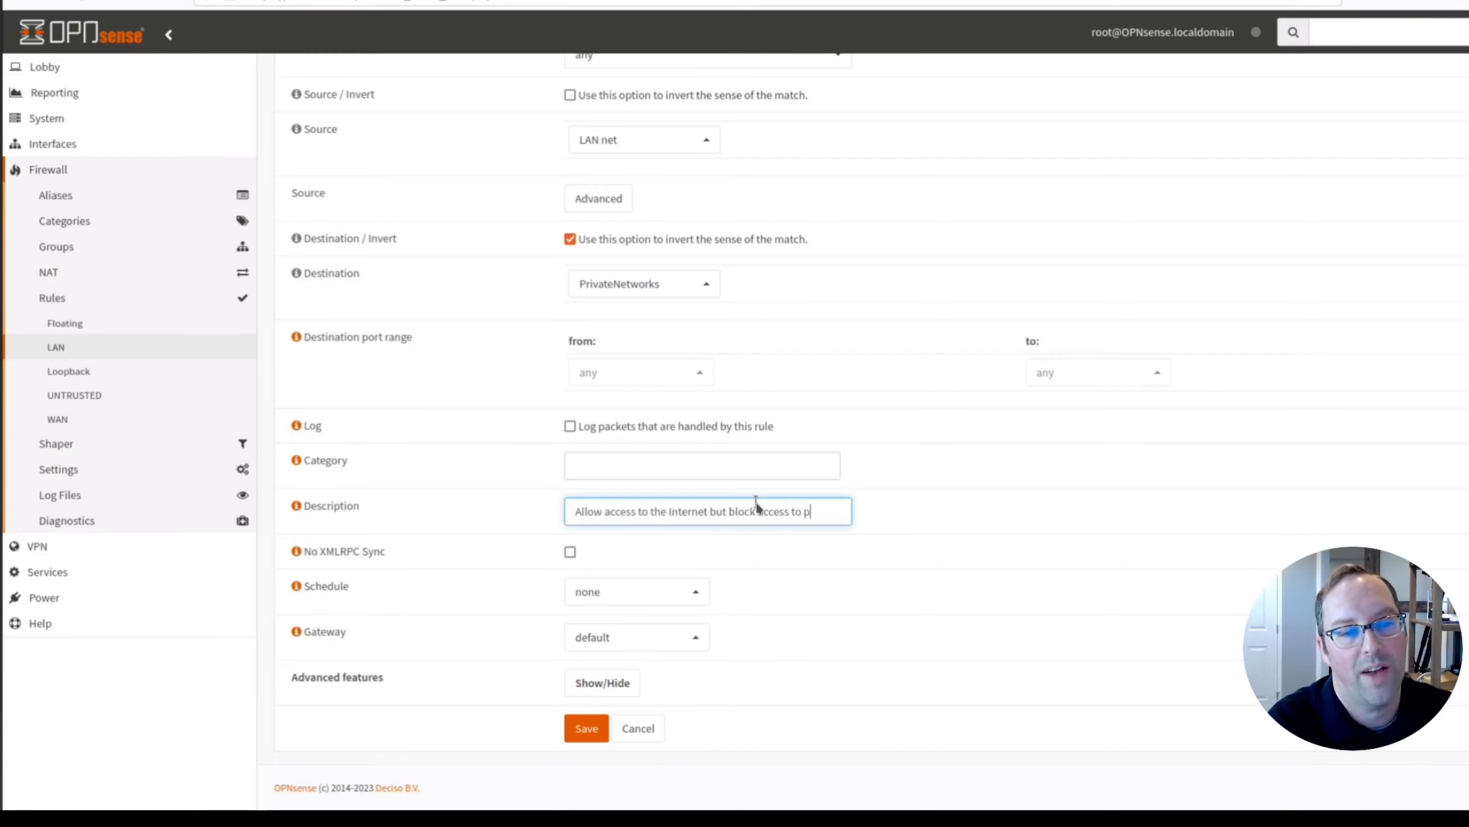
pyautogui.write('rivate networks')
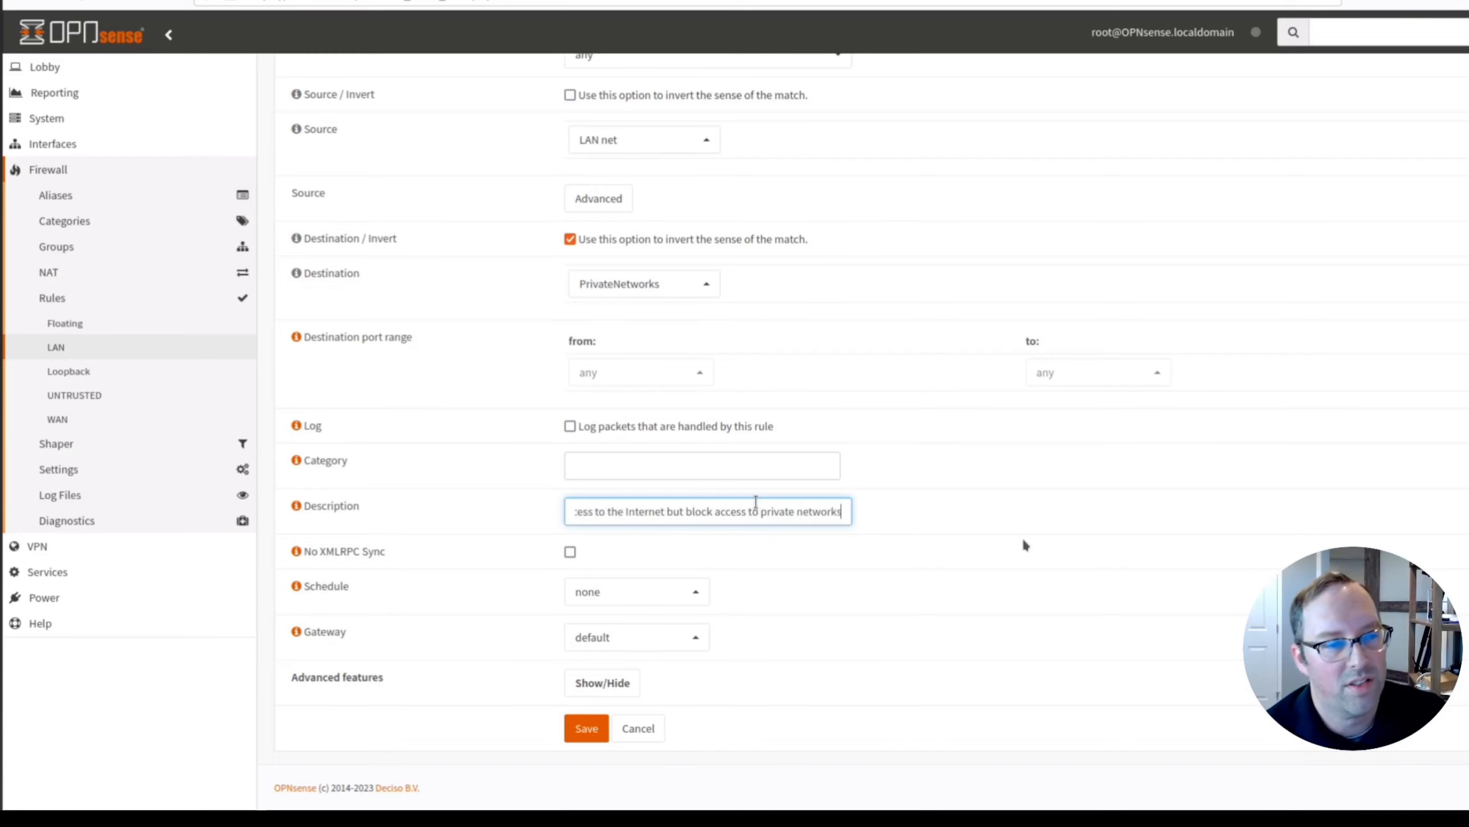
pyautogui.click(1020, 557)
pyautogui.scroll(3, 1020, 557)
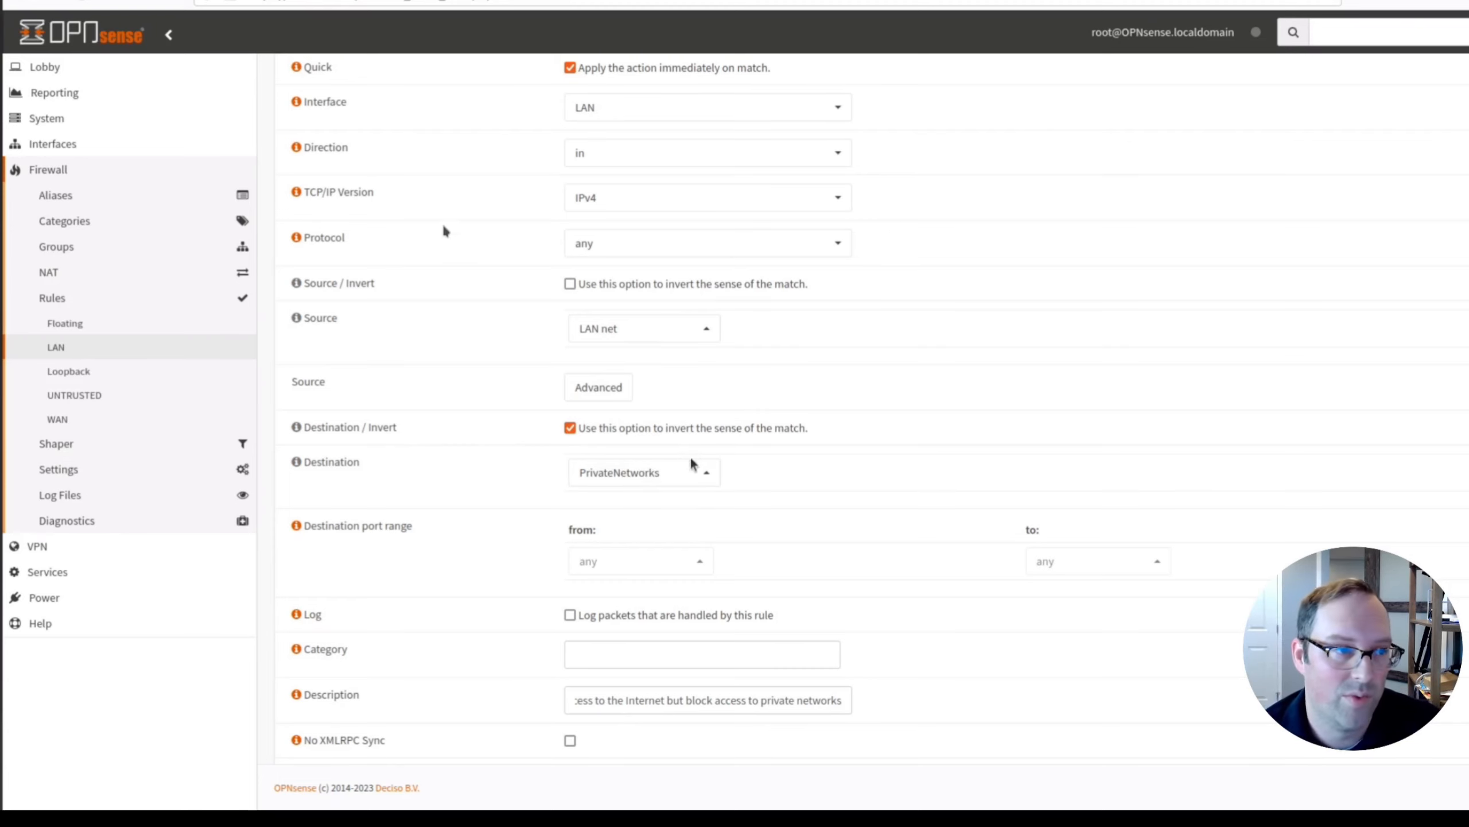
pyautogui.scroll(2, 480, 215)
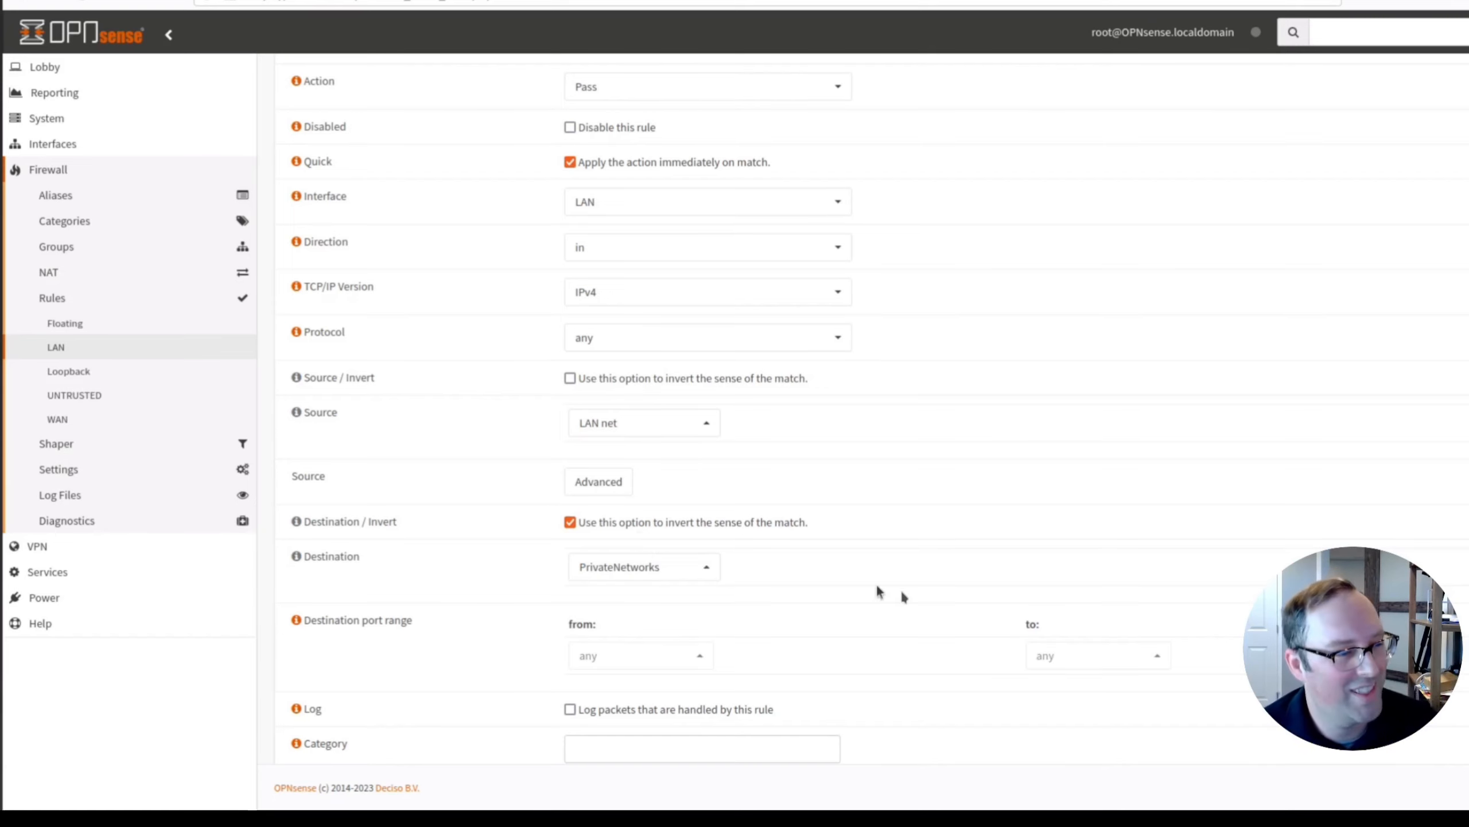
pyautogui.scroll(-3, 902, 591)
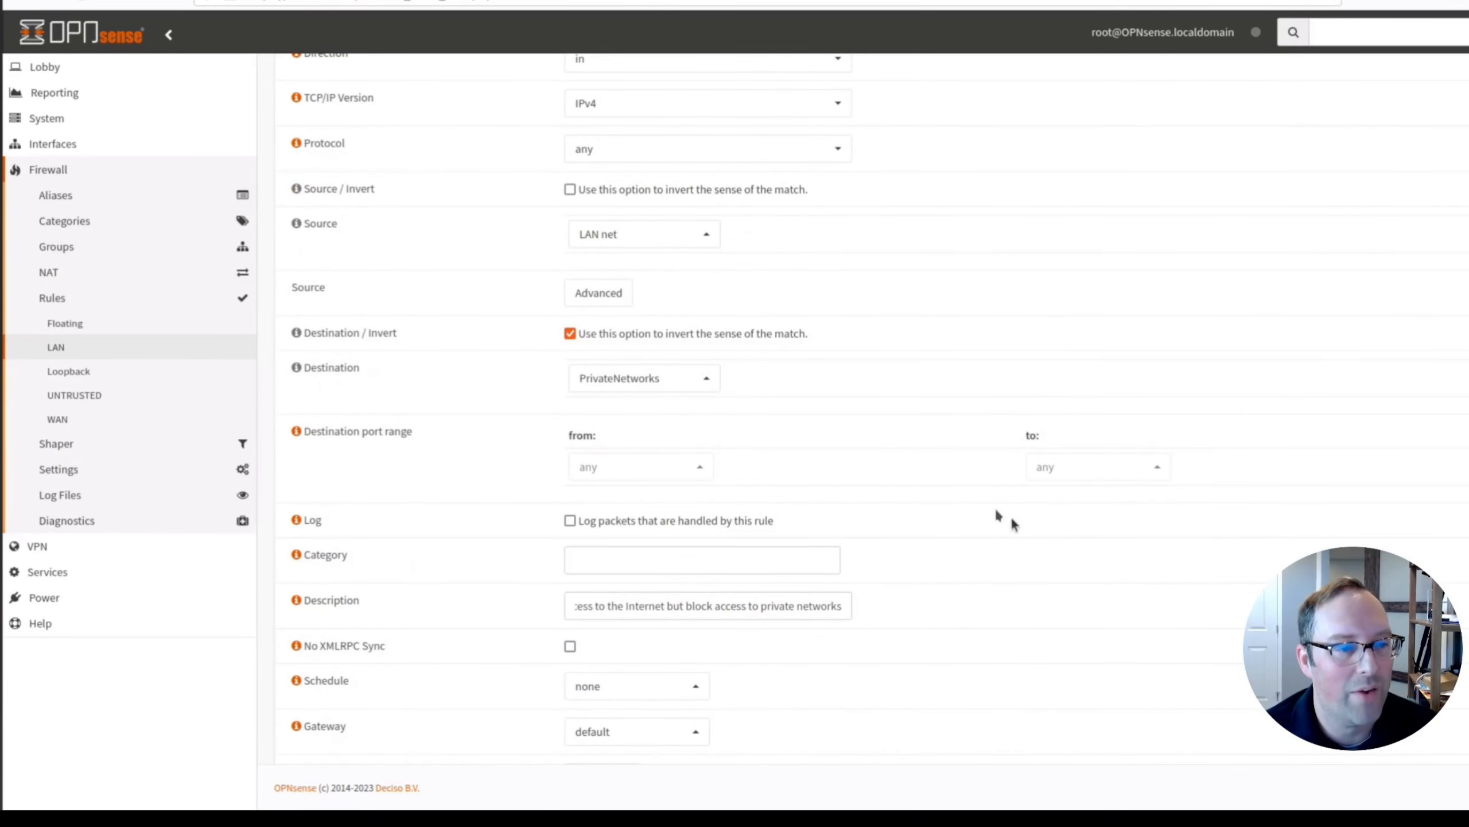
pyautogui.scroll(-2, 978, 515)
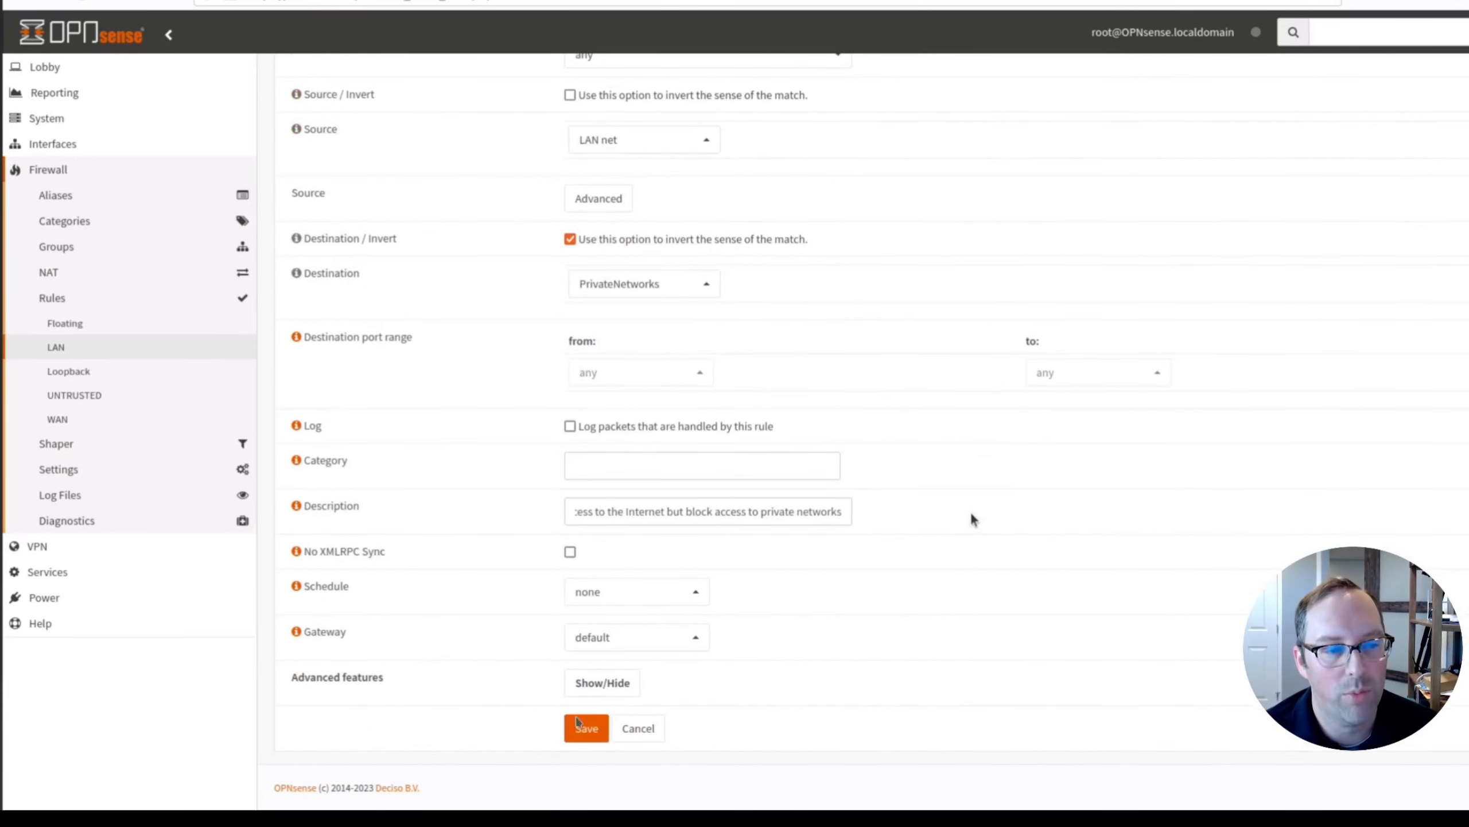
pyautogui.click(582, 733)
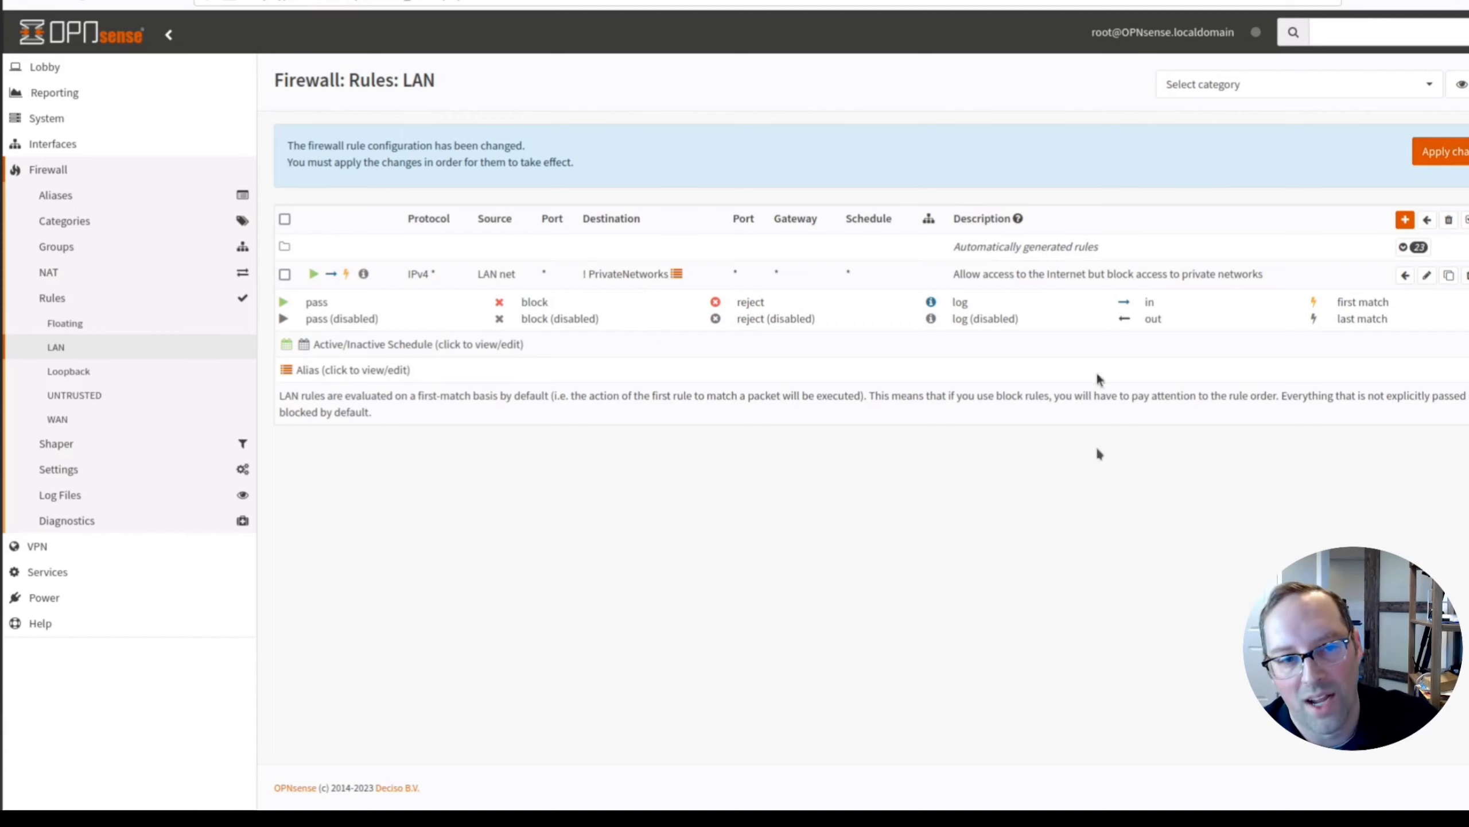
# Add a new LAN rule for TCP/UDP from LAN net to LAN address on port DNS.
pyautogui.click(1404, 220)
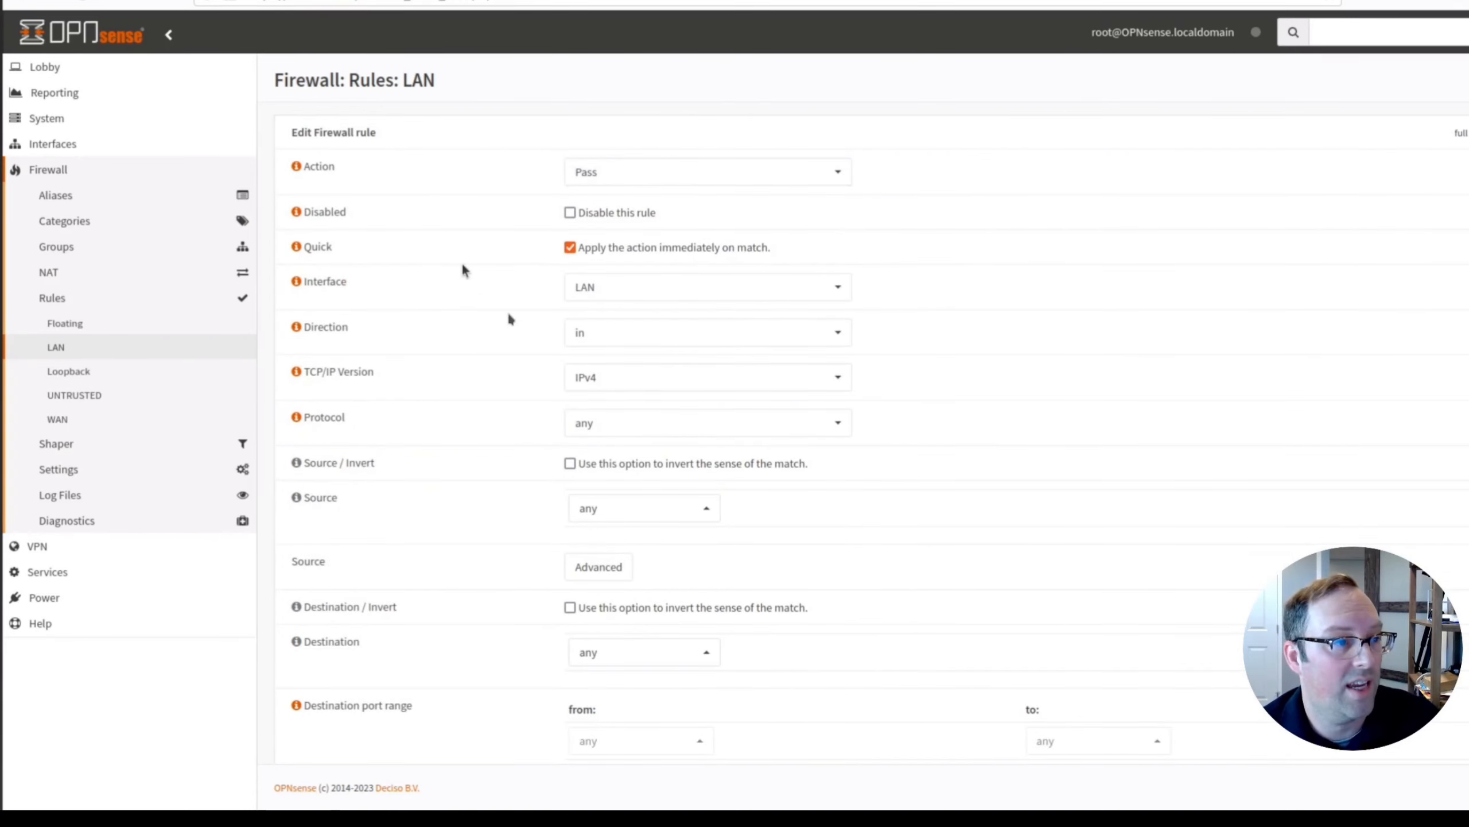
pyautogui.click(619, 429)
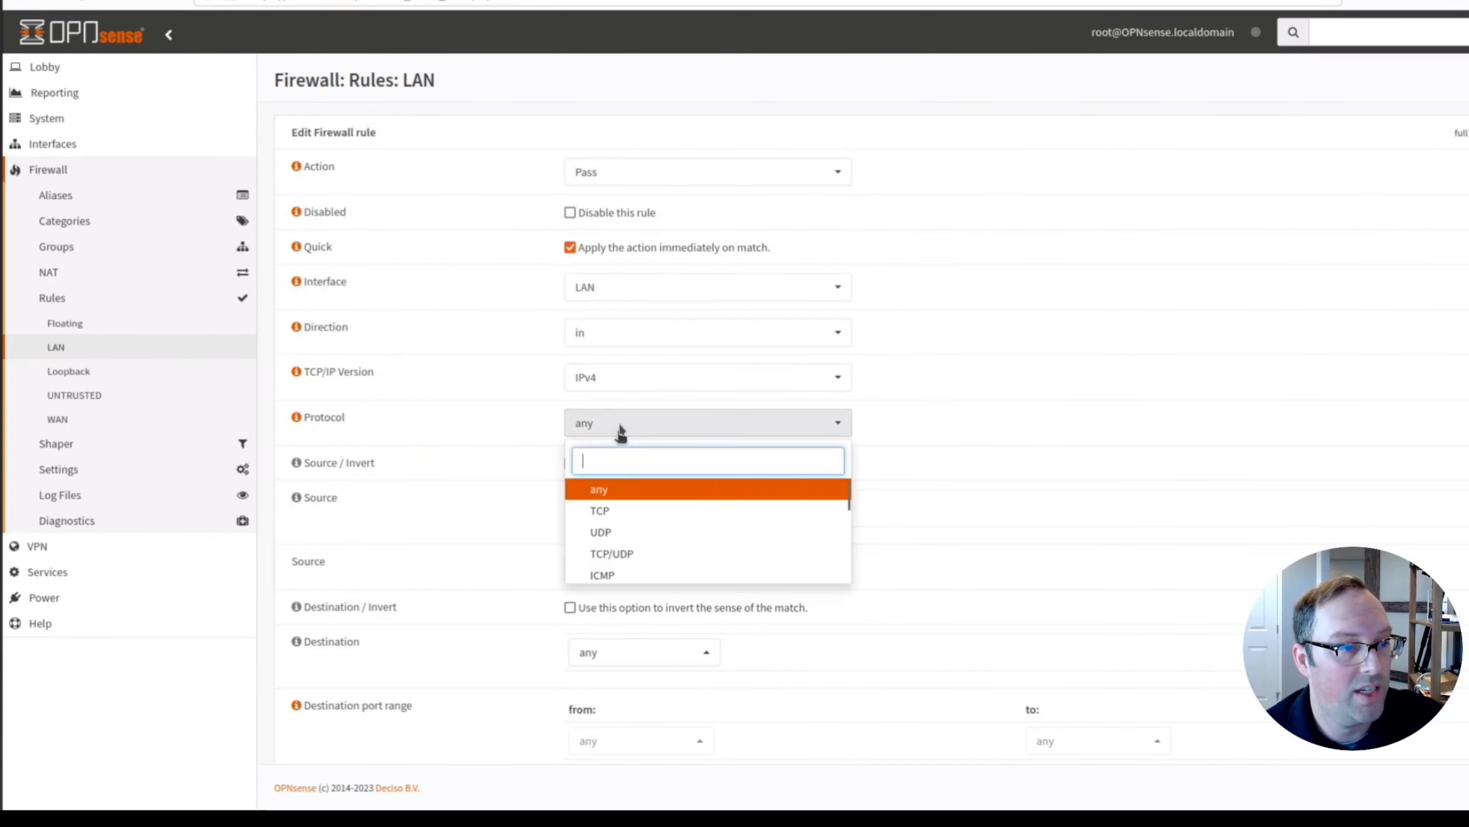
pyautogui.click(627, 551)
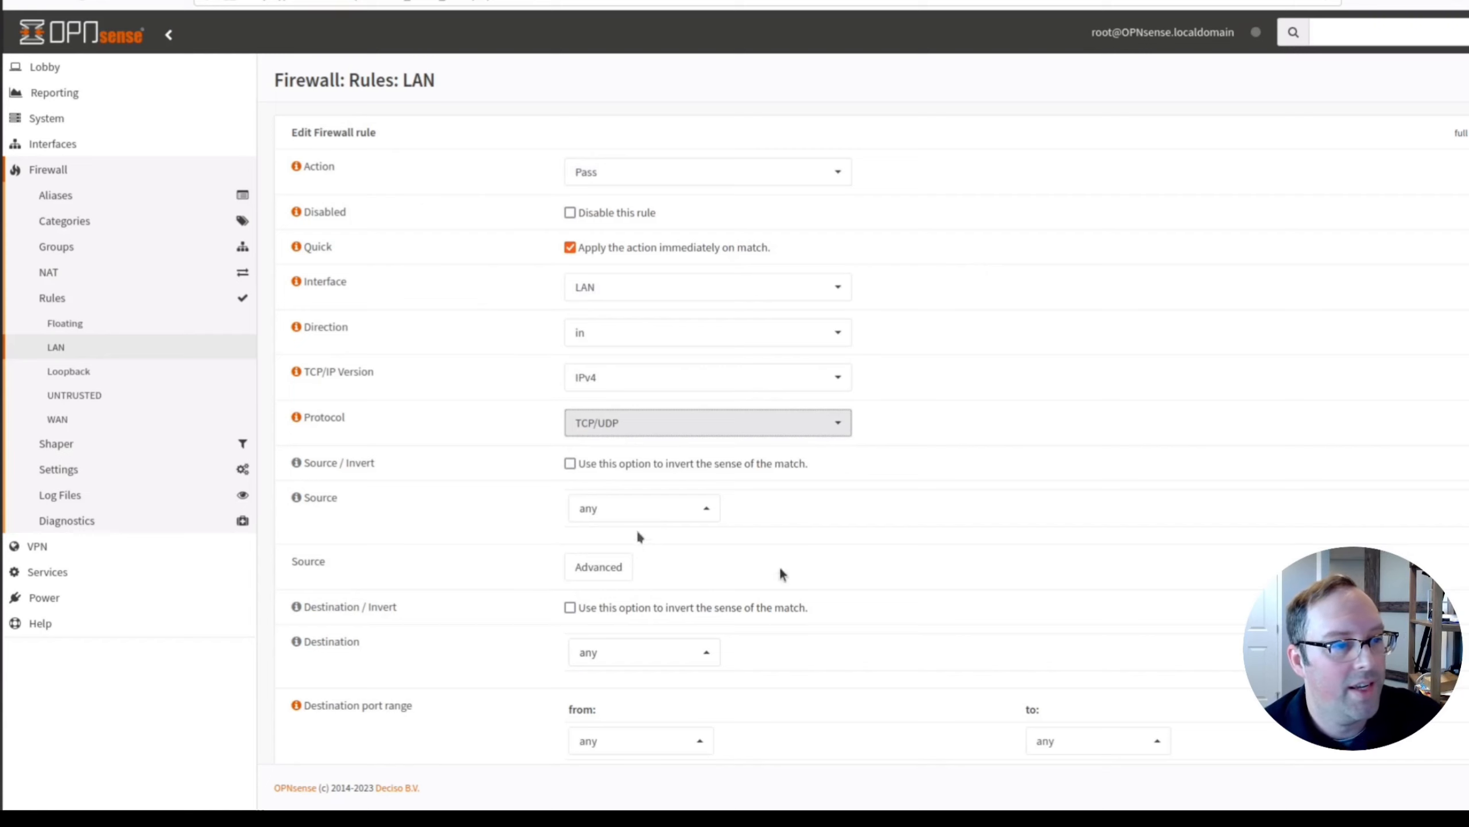
pyautogui.click(673, 510)
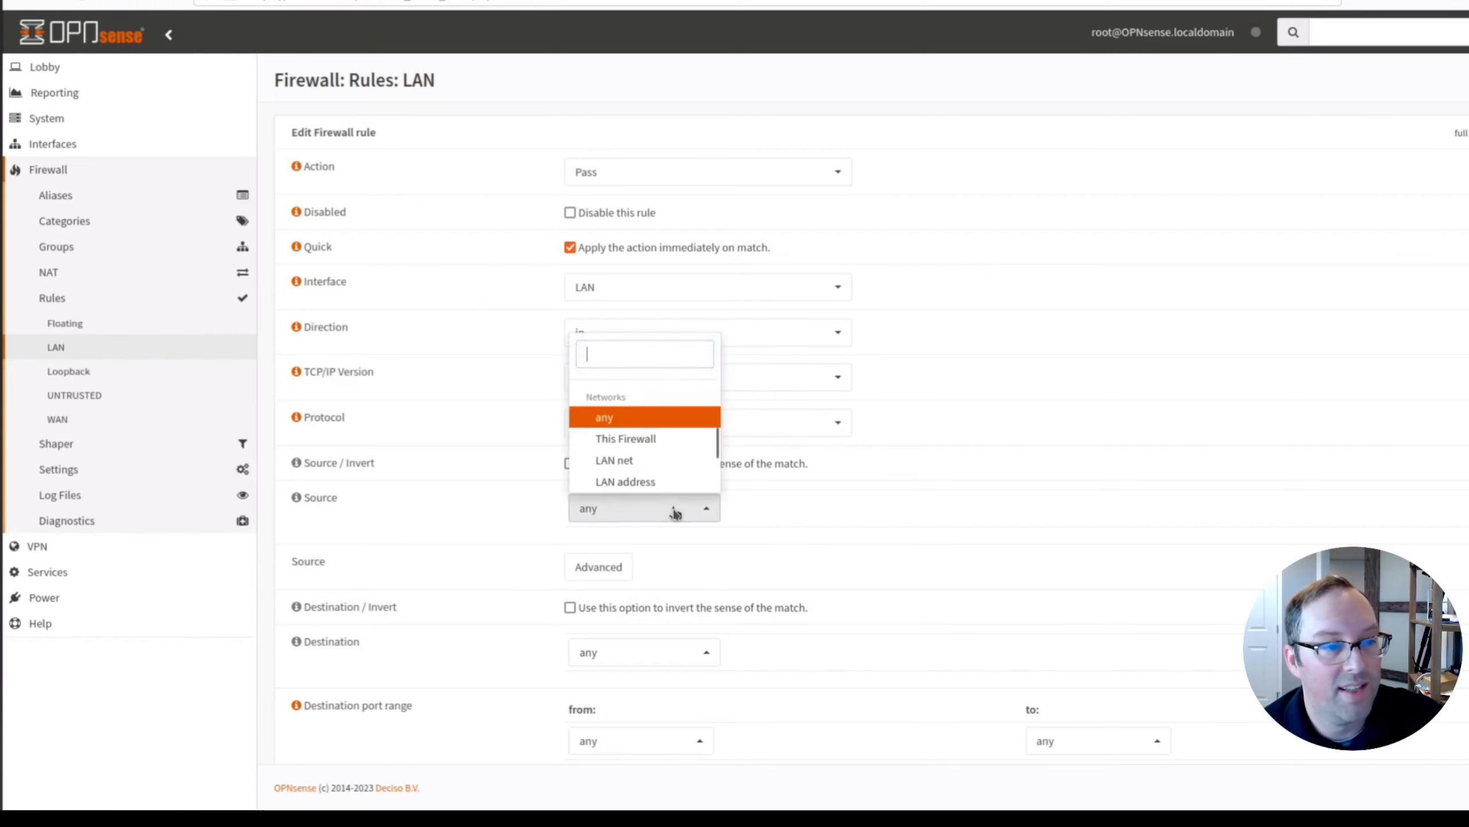
pyautogui.click(638, 468)
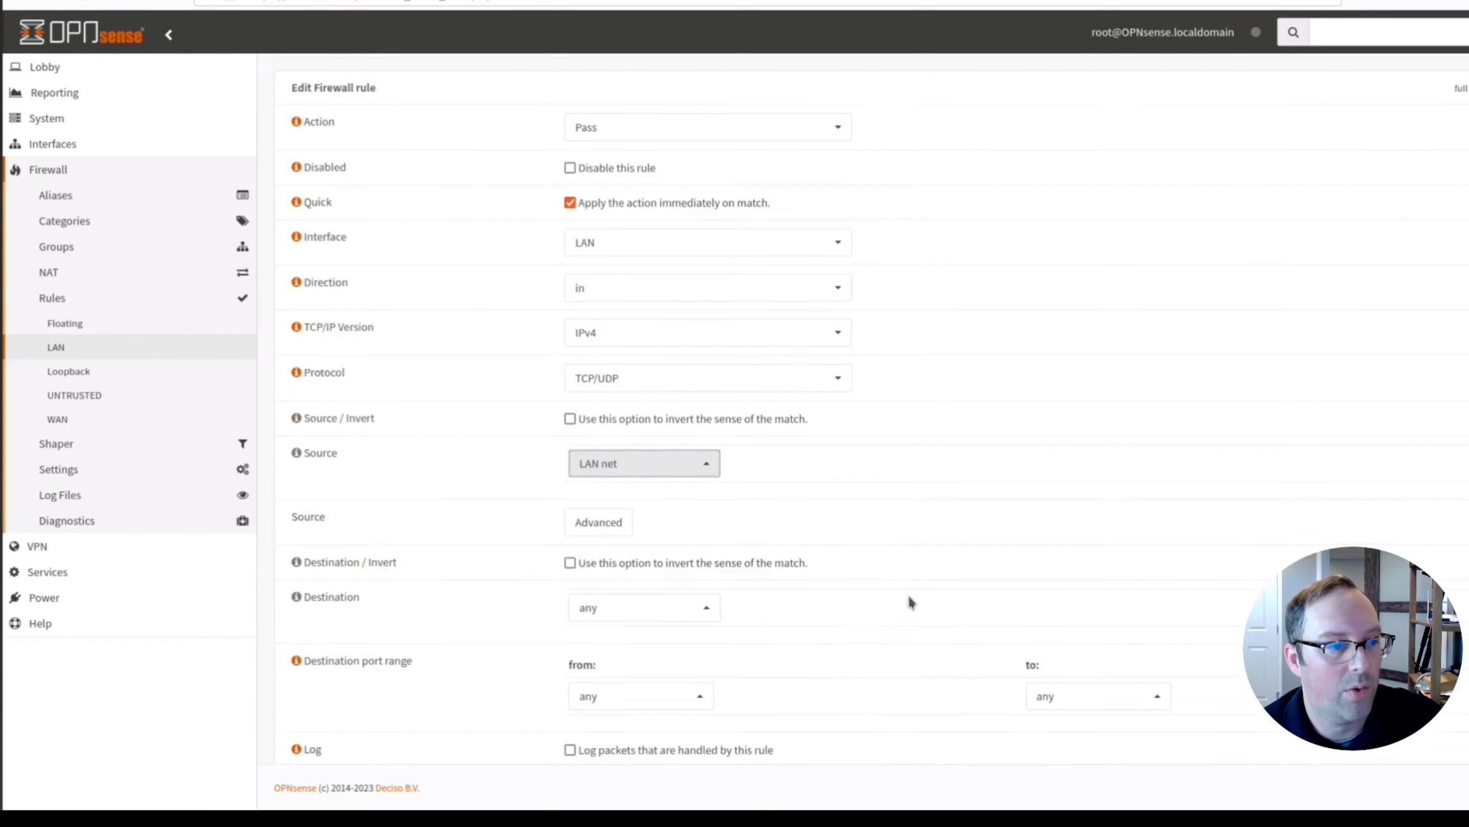
pyautogui.scroll(-3, 907, 596)
pyautogui.click(681, 472)
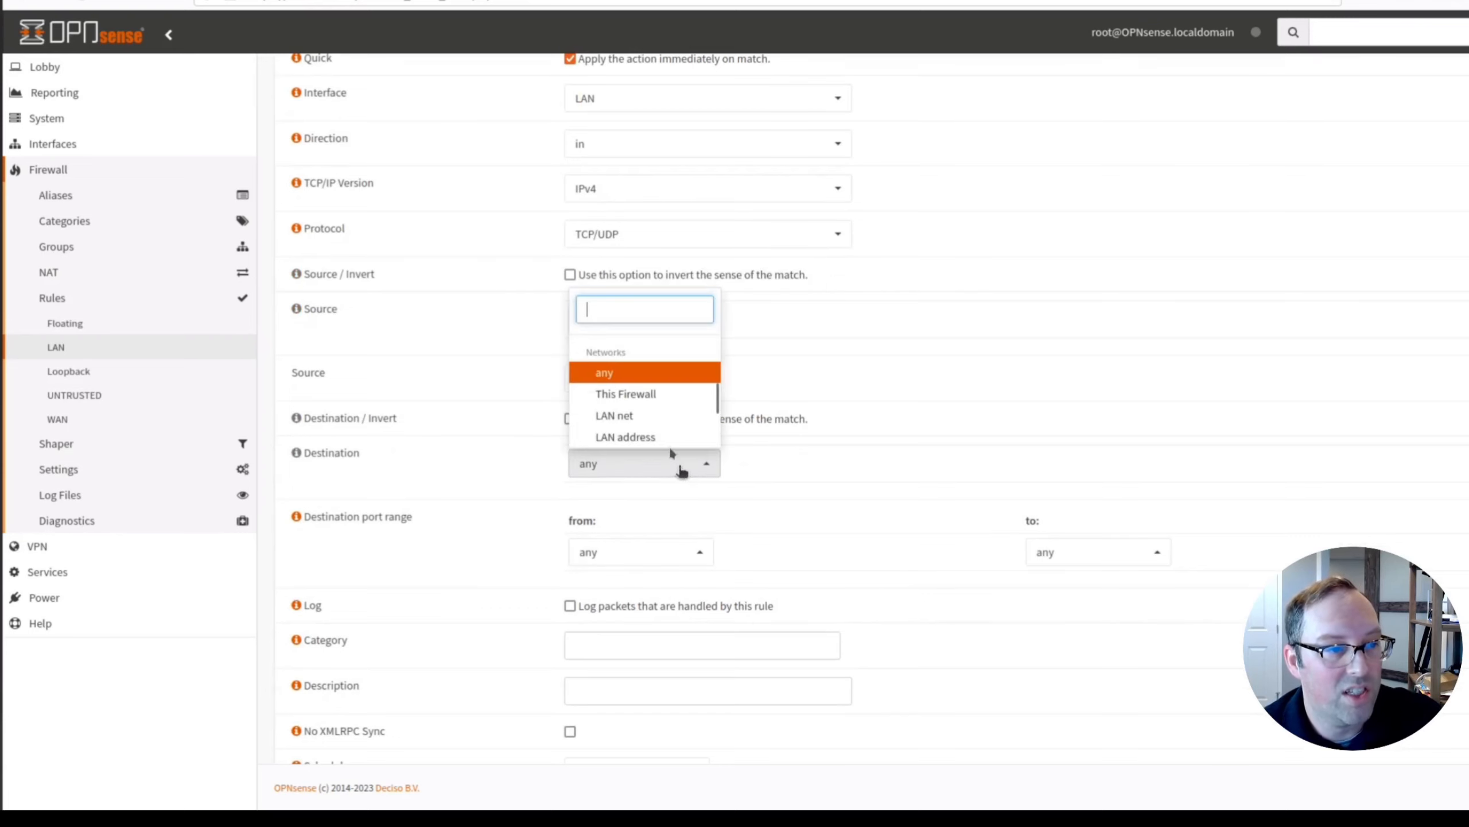
pyautogui.click(658, 439)
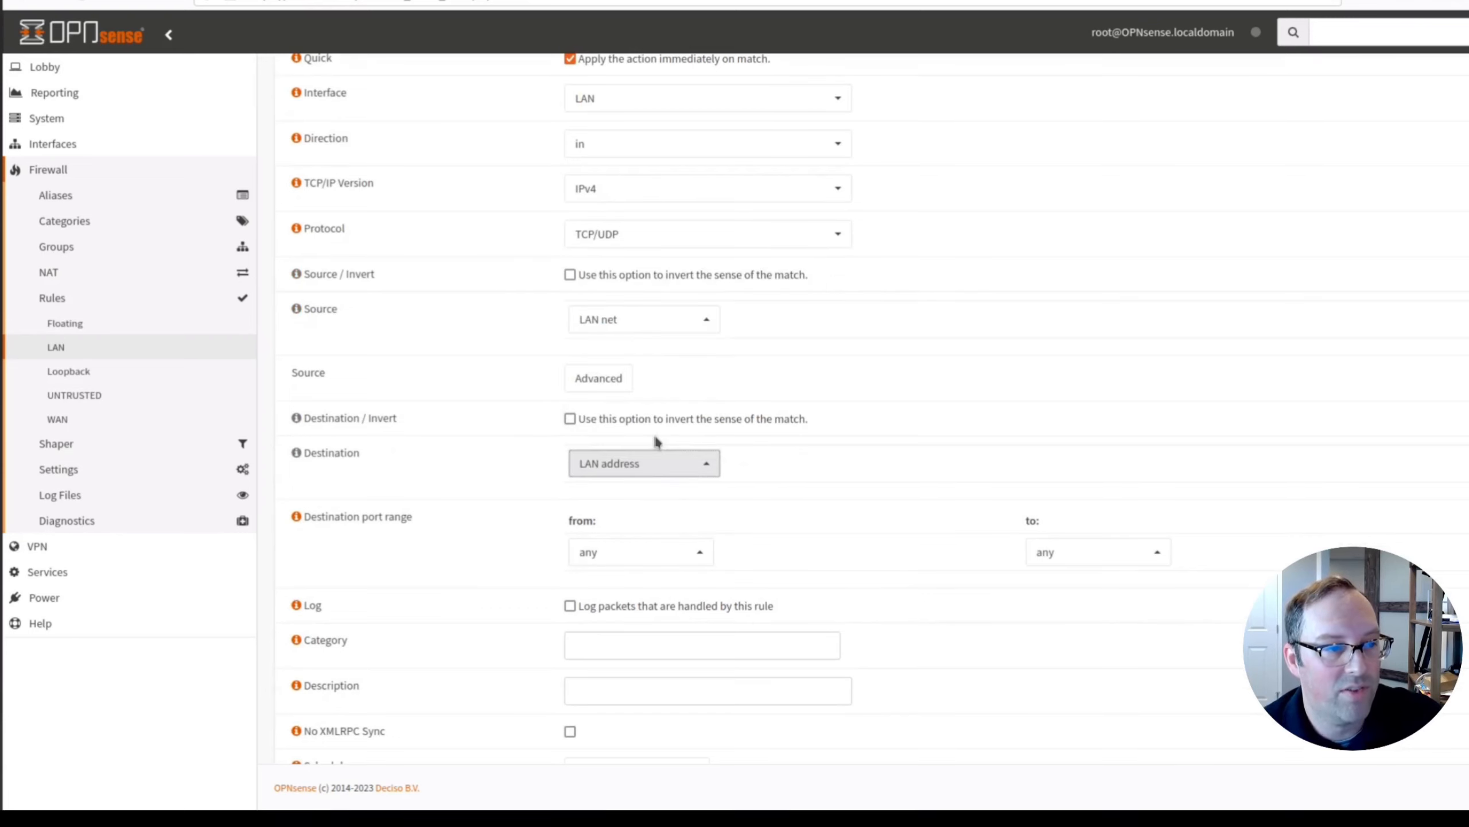
pyautogui.click(646, 553)
pyautogui.click(603, 512)
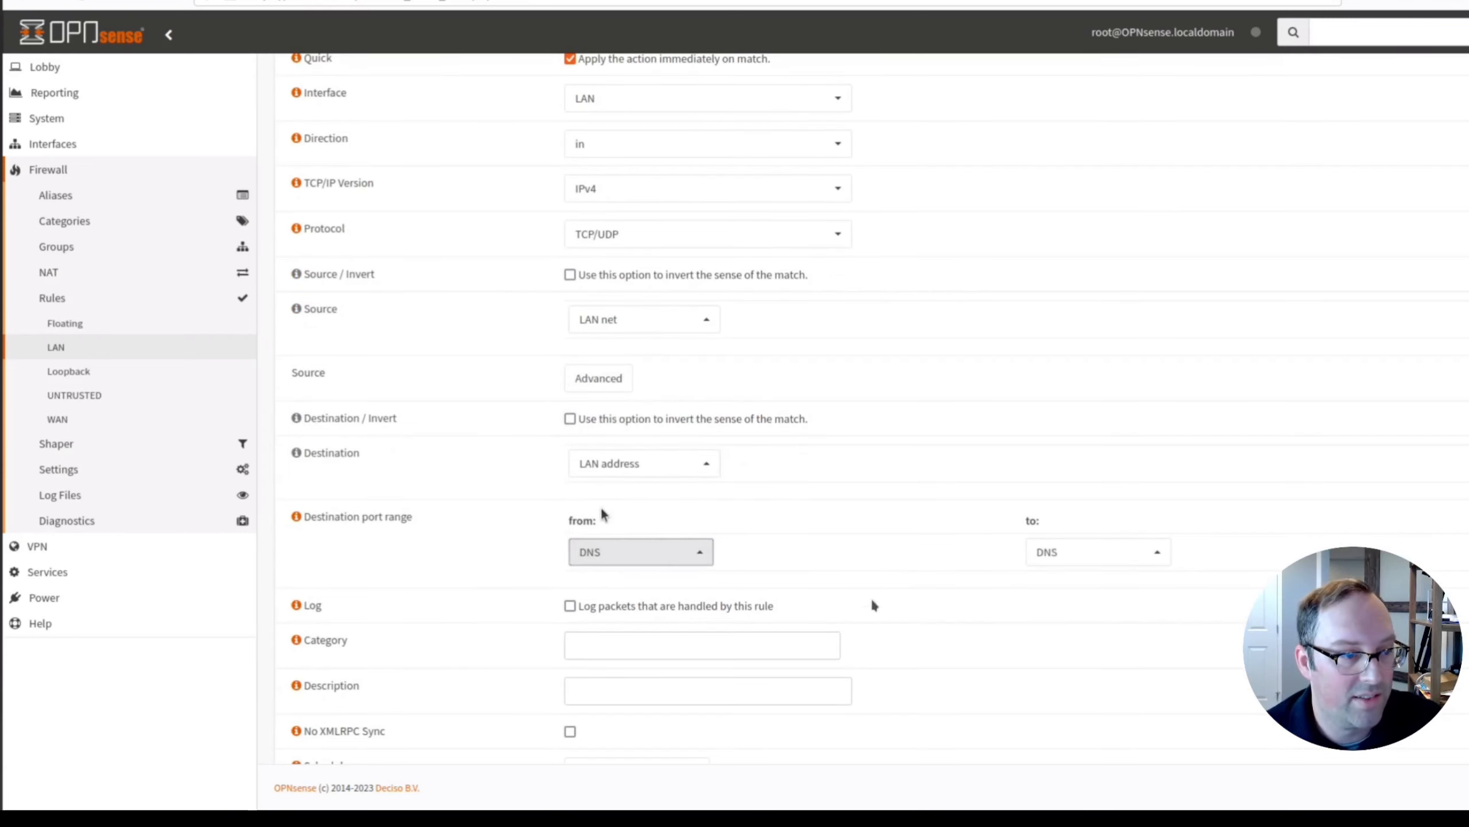
# Describe it as 'Allow access to DNS server on LAN interface' and save the rule.
pyautogui.scroll(-3, 603, 512)
pyautogui.click(618, 514)
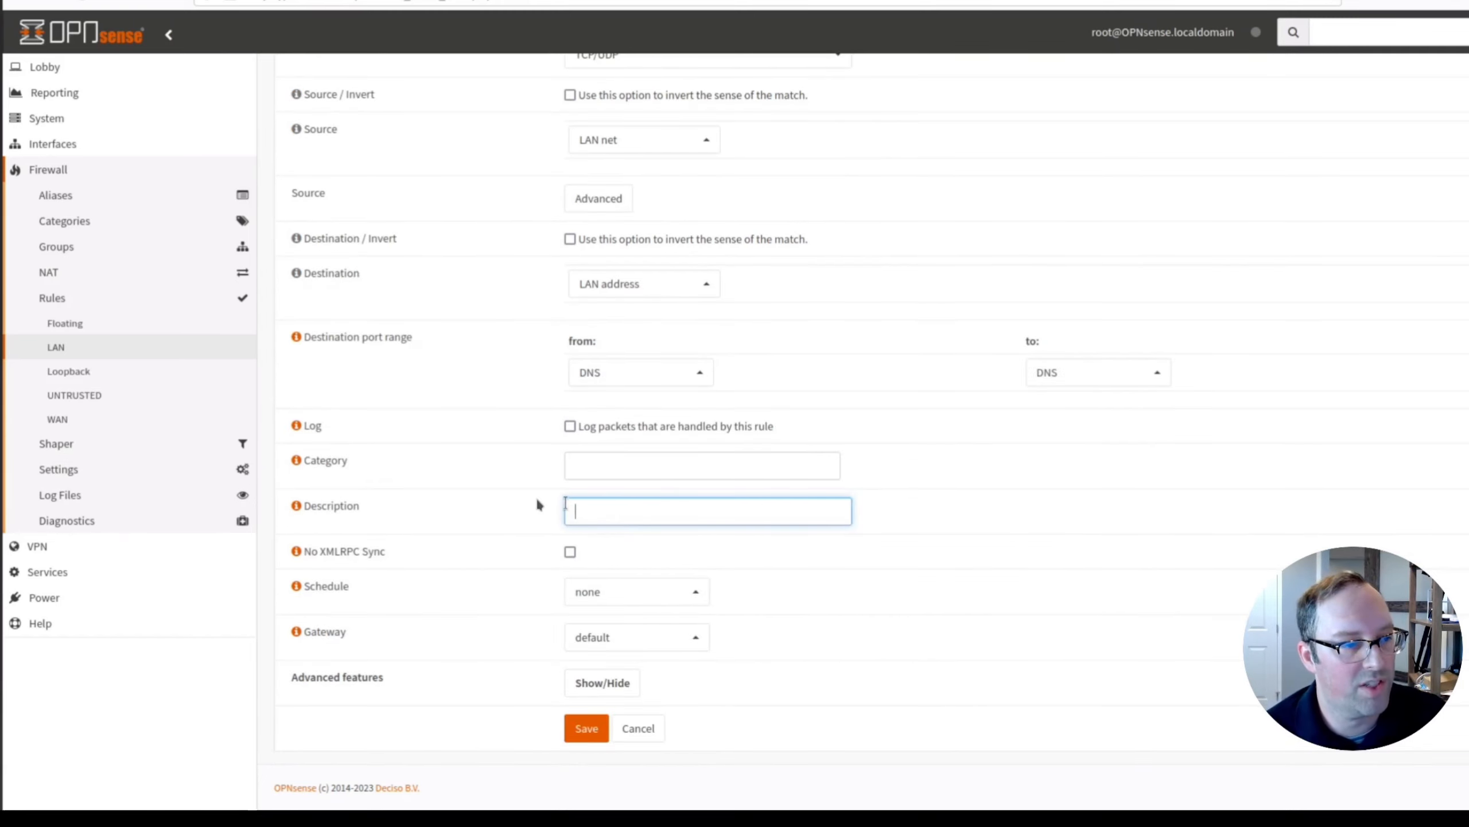
pyautogui.write('Allow a')
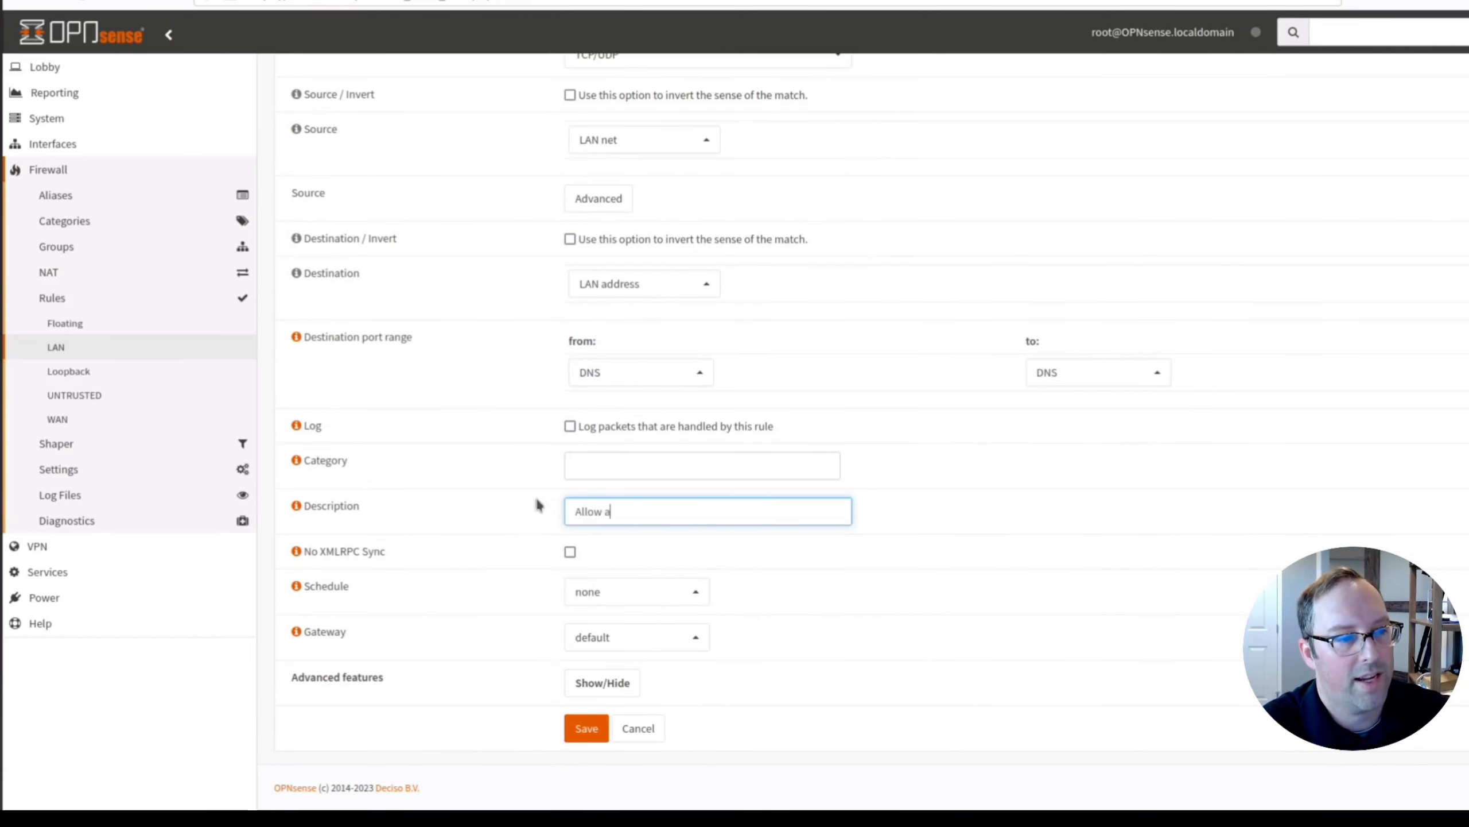
pyautogui.write('ccess to DNS s')
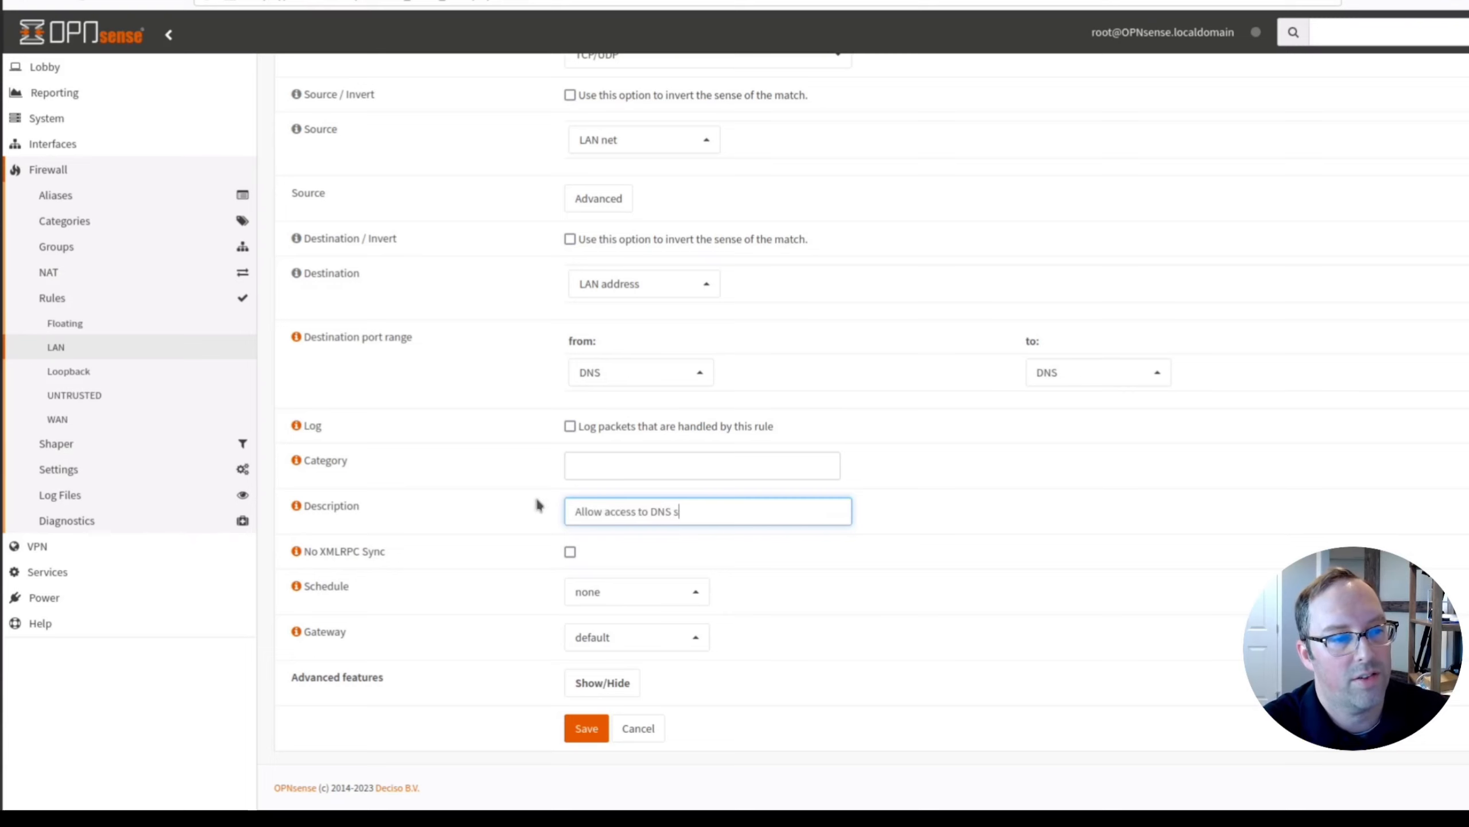
pyautogui.write('erver on LAN')
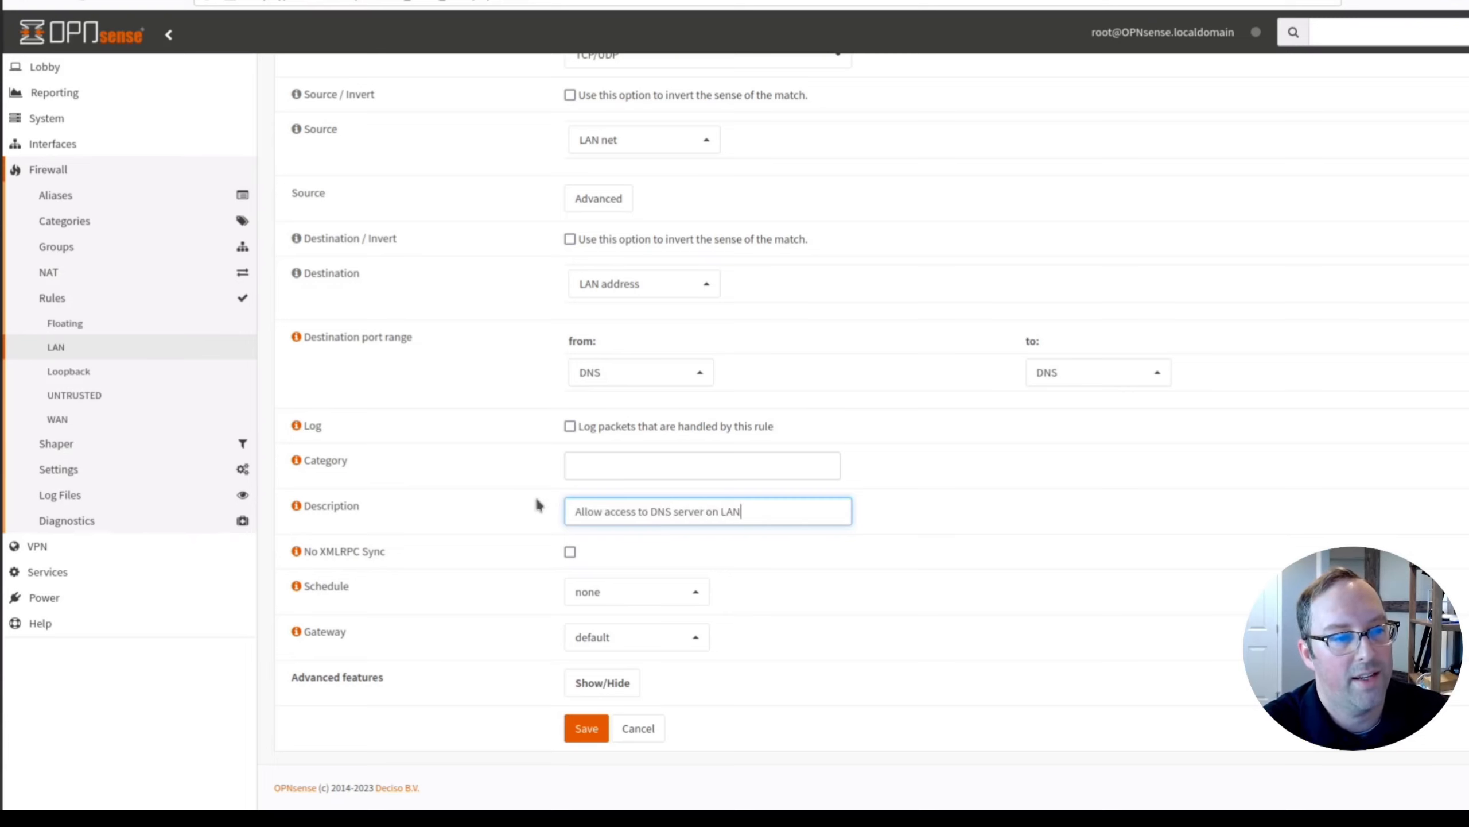
pyautogui.write(' interface')
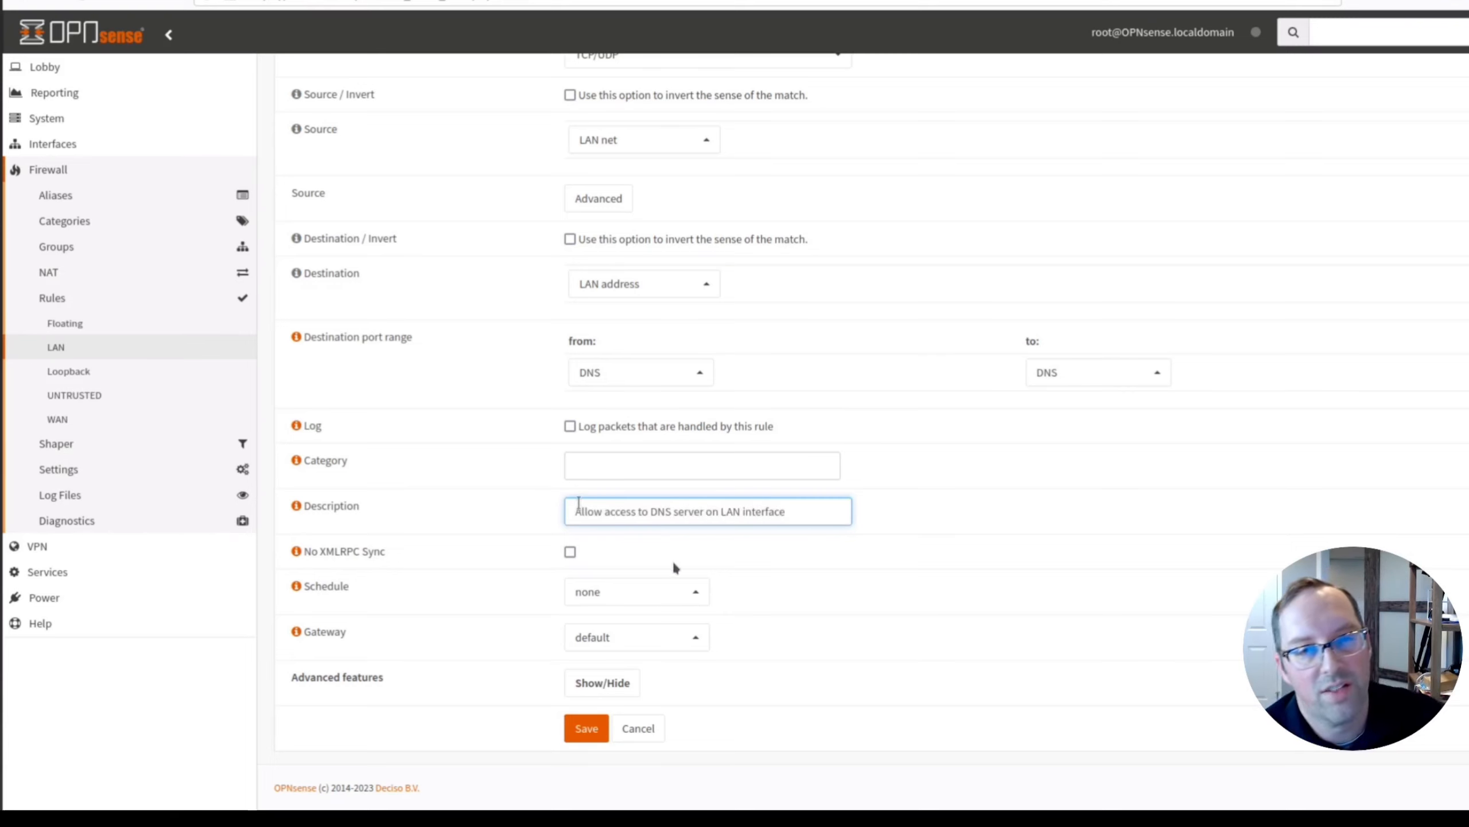
pyautogui.click(587, 732)
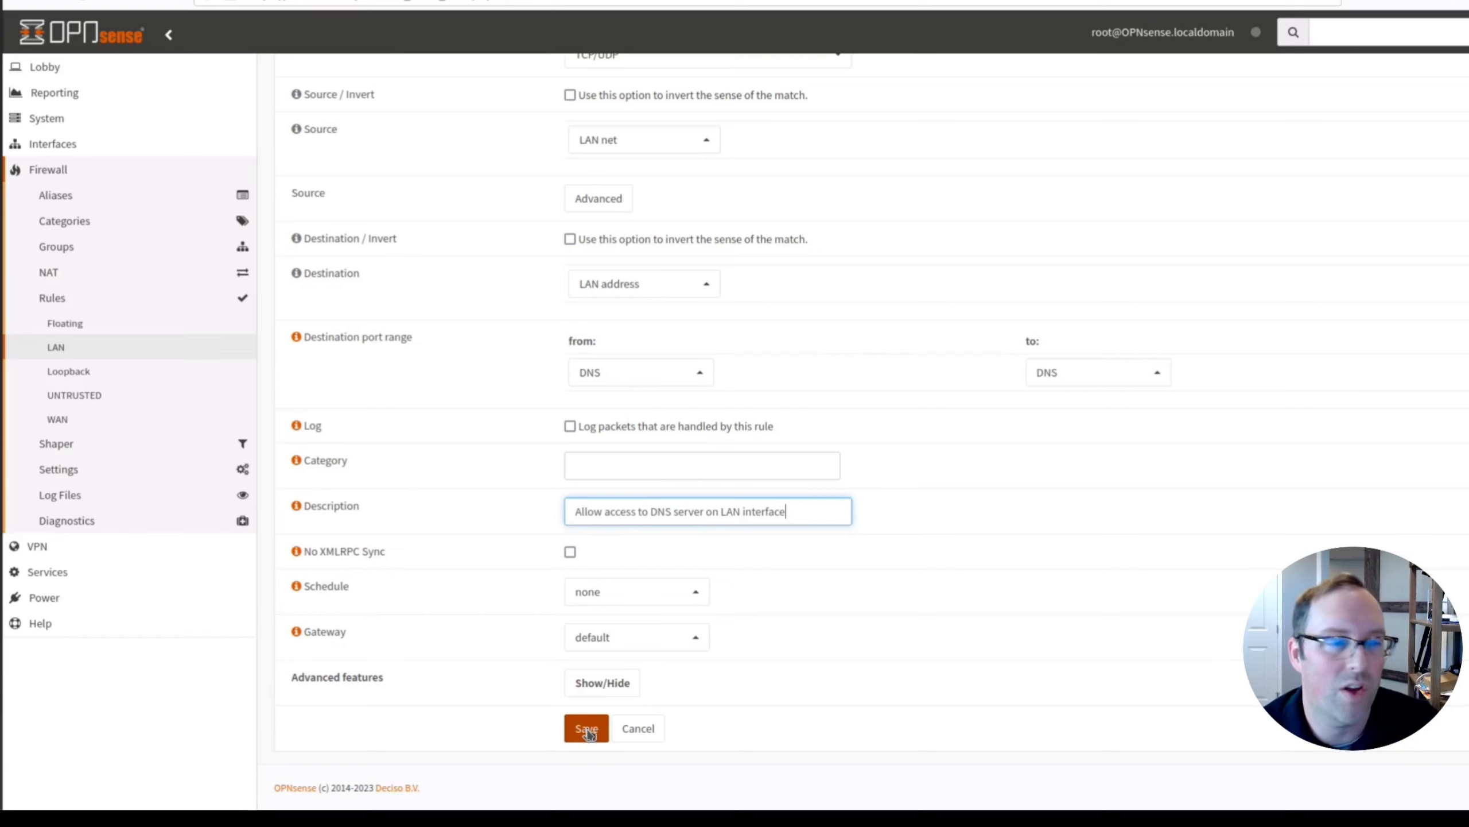
pyautogui.click(586, 732)
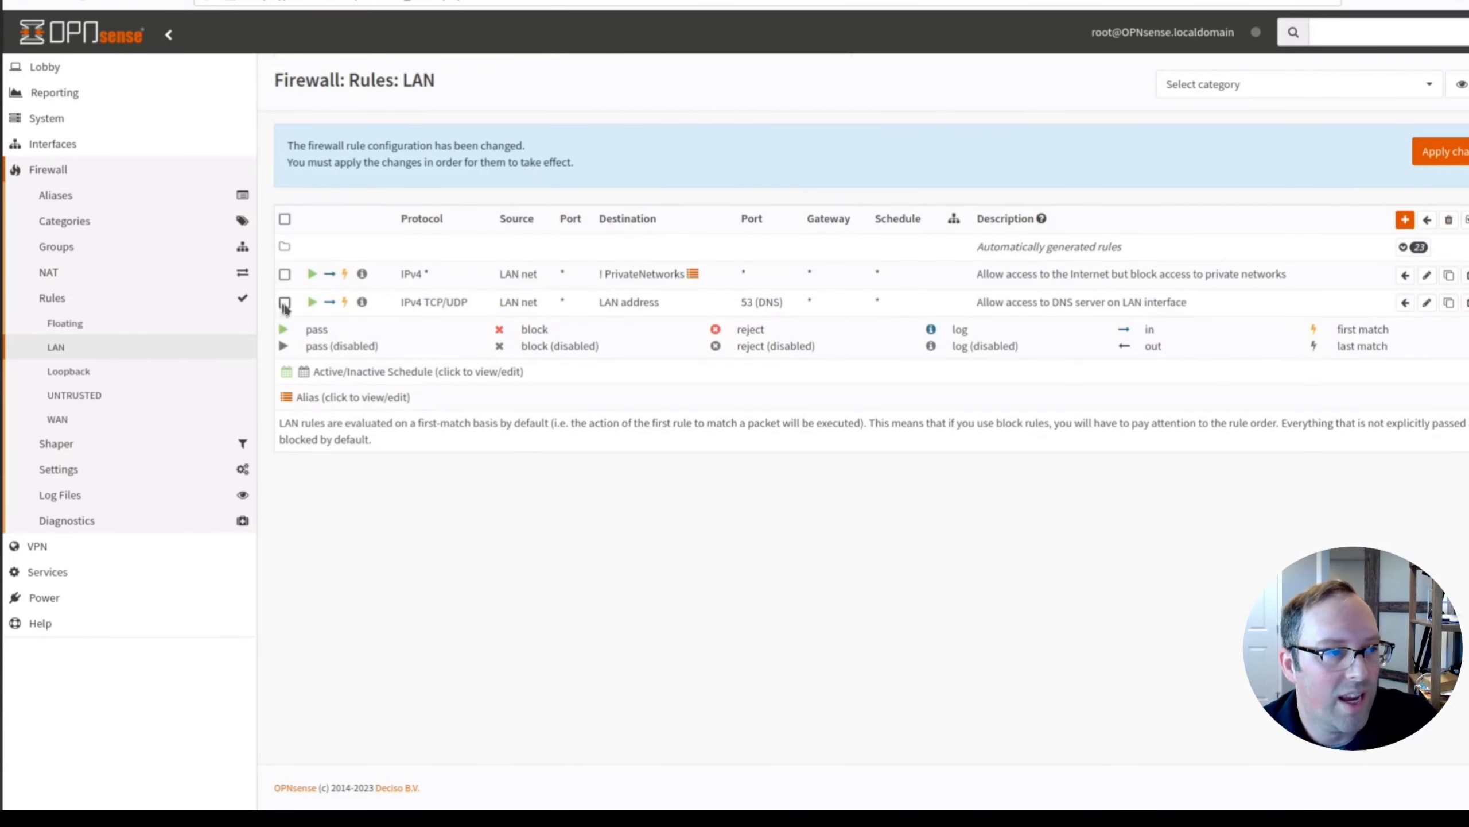
# Move the DNS rule above the internet access rule and apply the LAN firewall changes.
pyautogui.click(1406, 275)
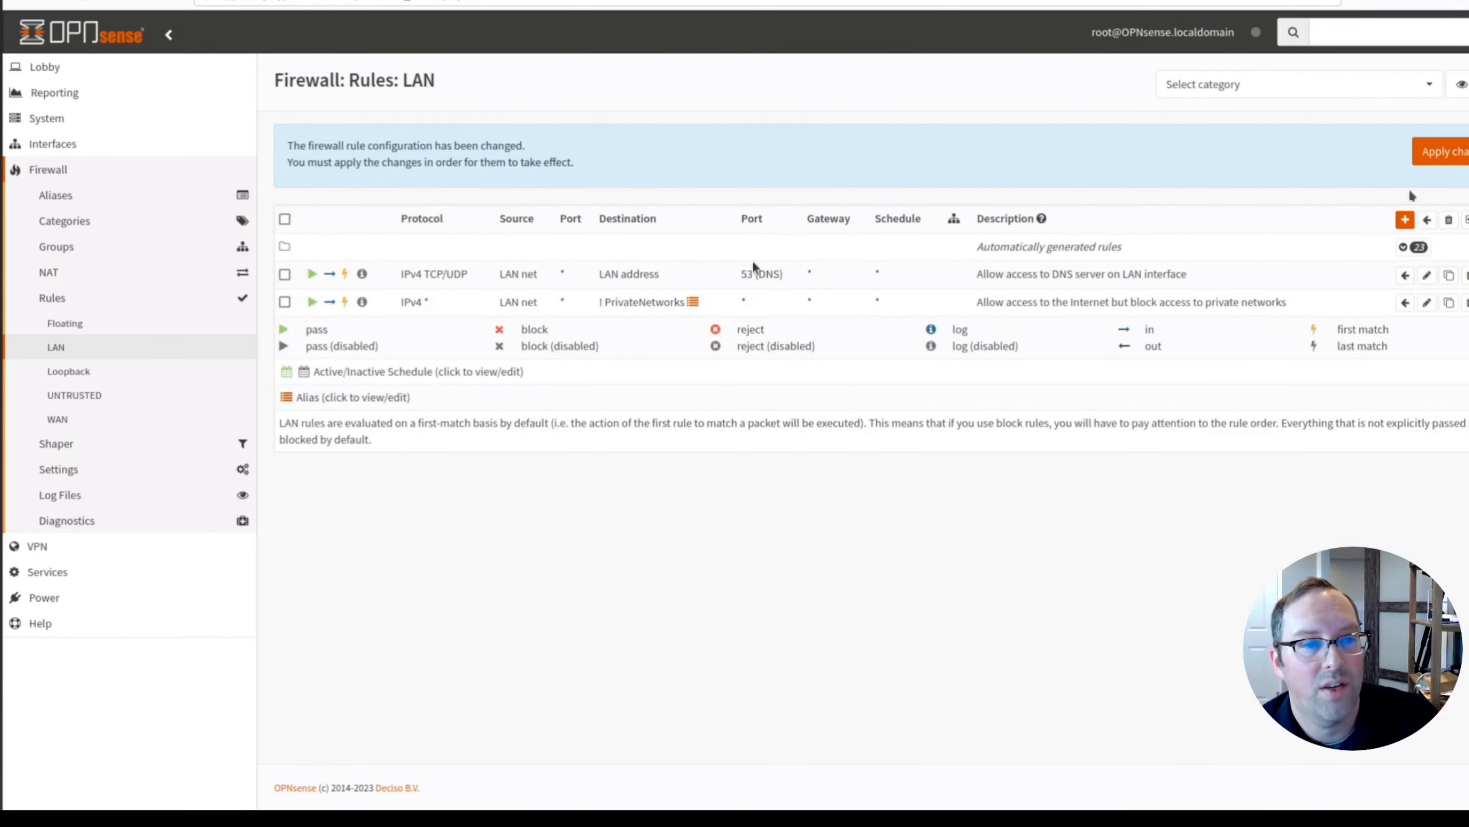
pyautogui.click(1443, 151)
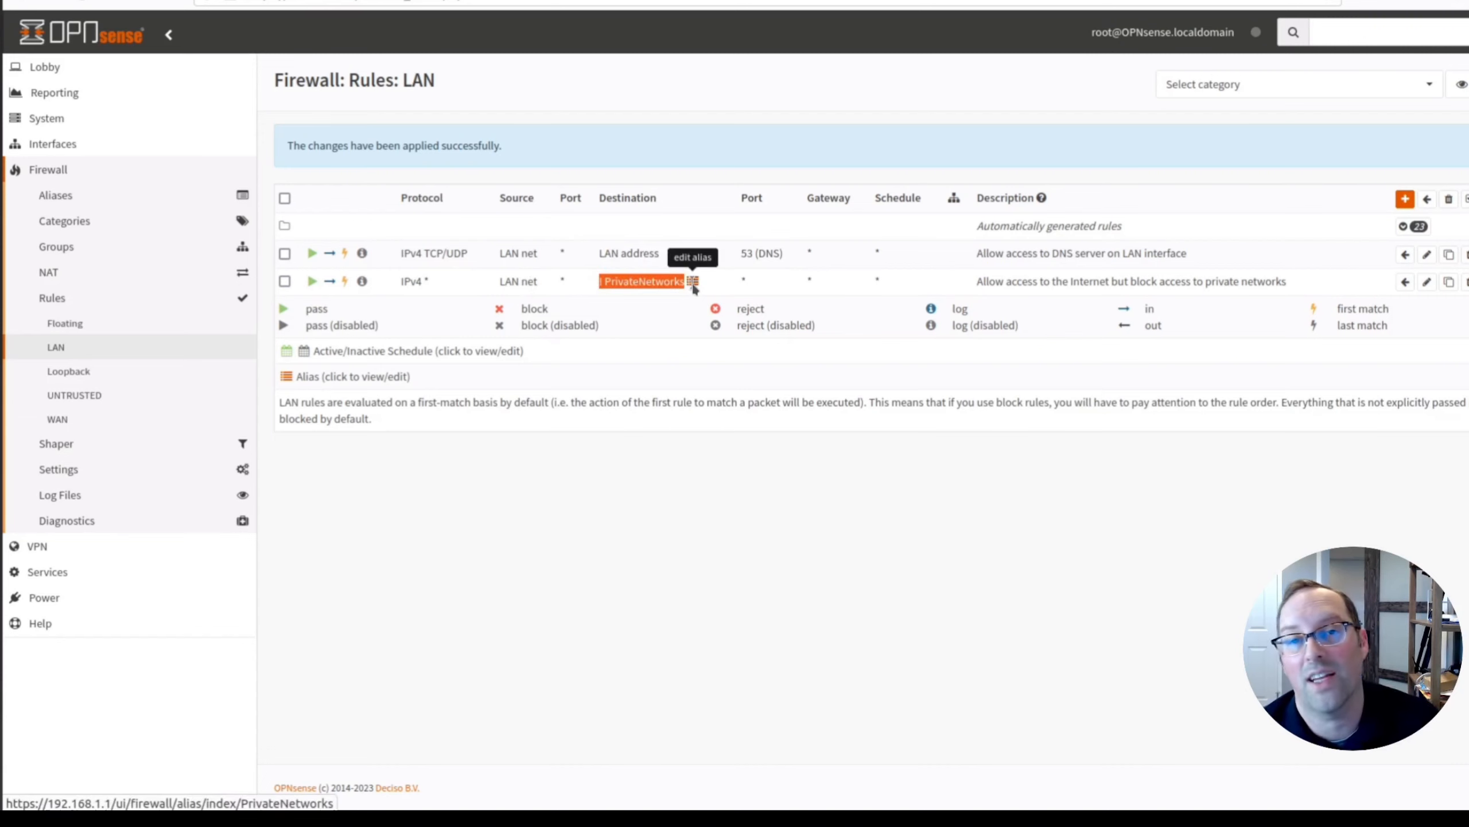
pyautogui.moveTo(641, 272)
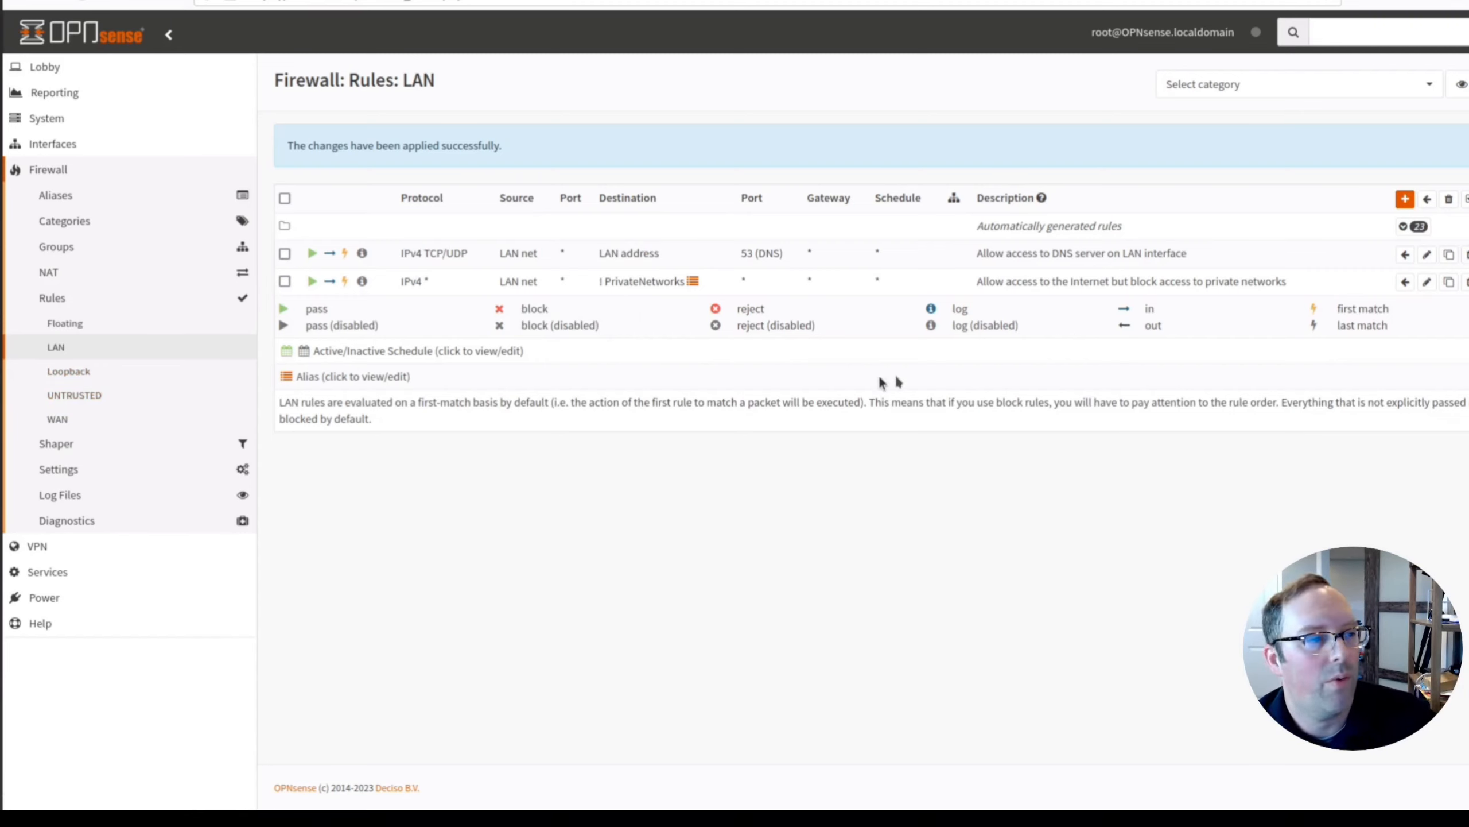
# Check the empty UNTRUSTED rules list, then clone the LAN DNS rule.
pyautogui.click(71, 400)
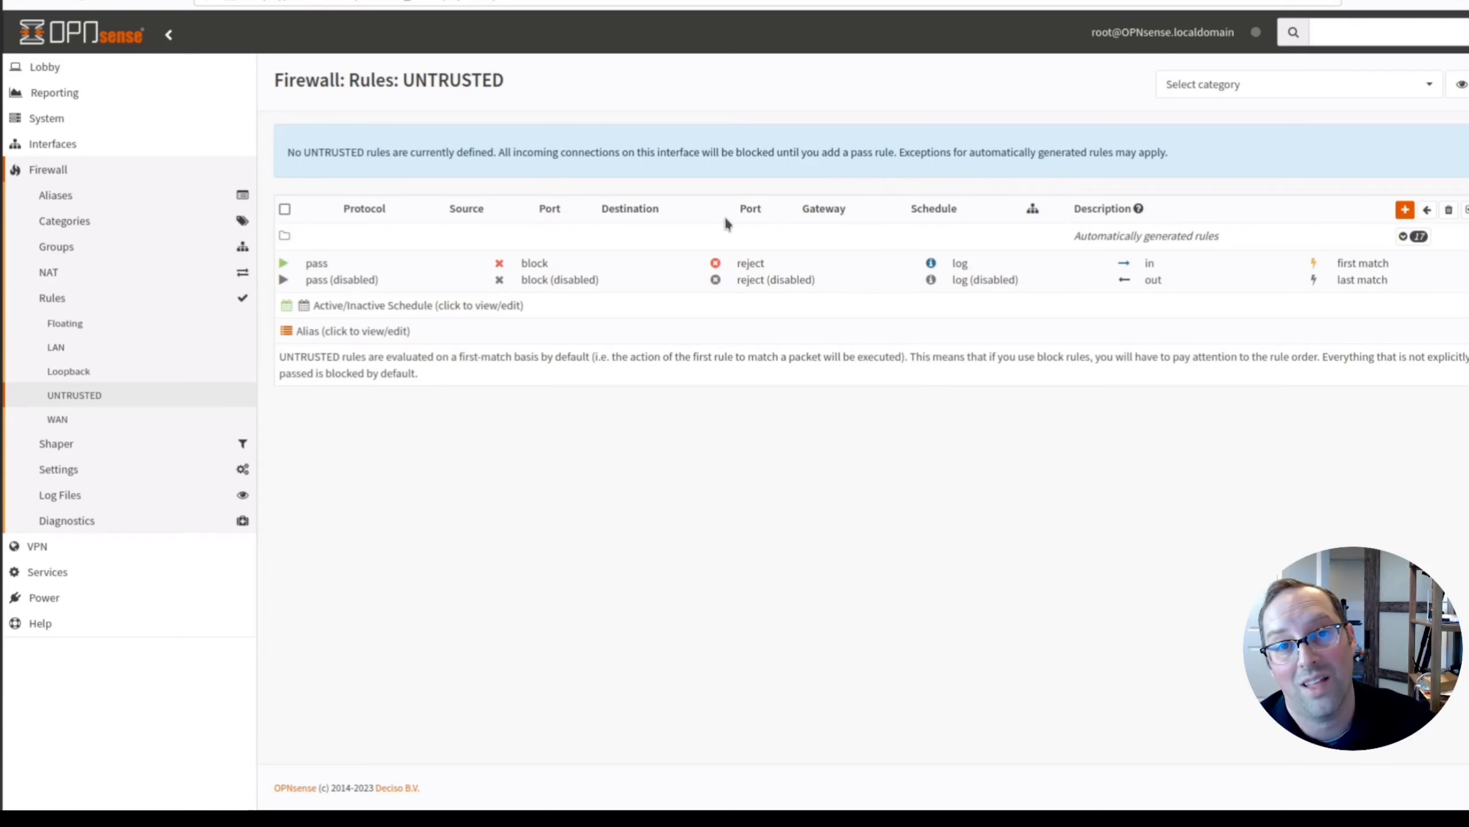
pyautogui.click(60, 346)
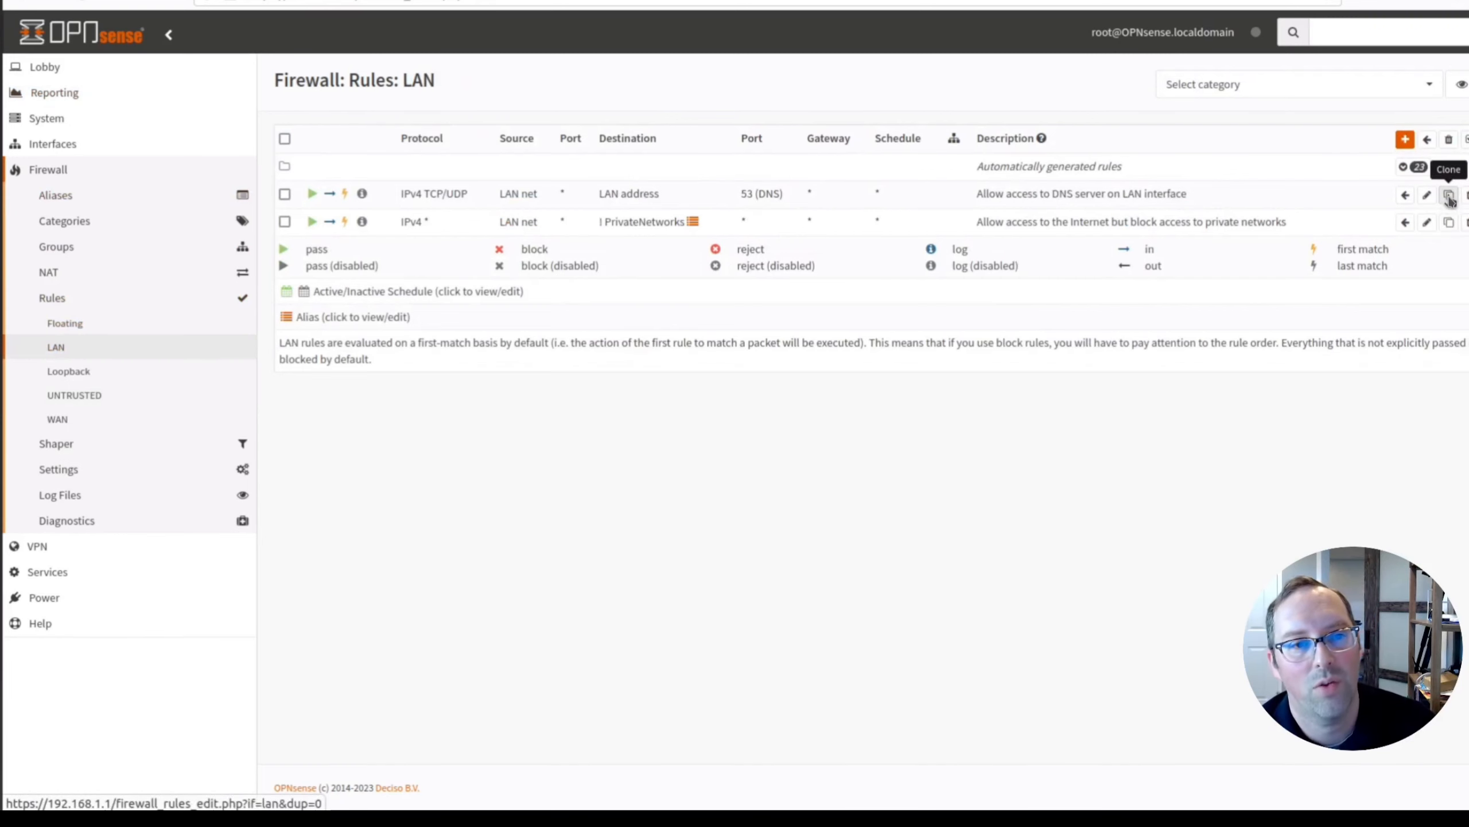
pyautogui.click(1449, 197)
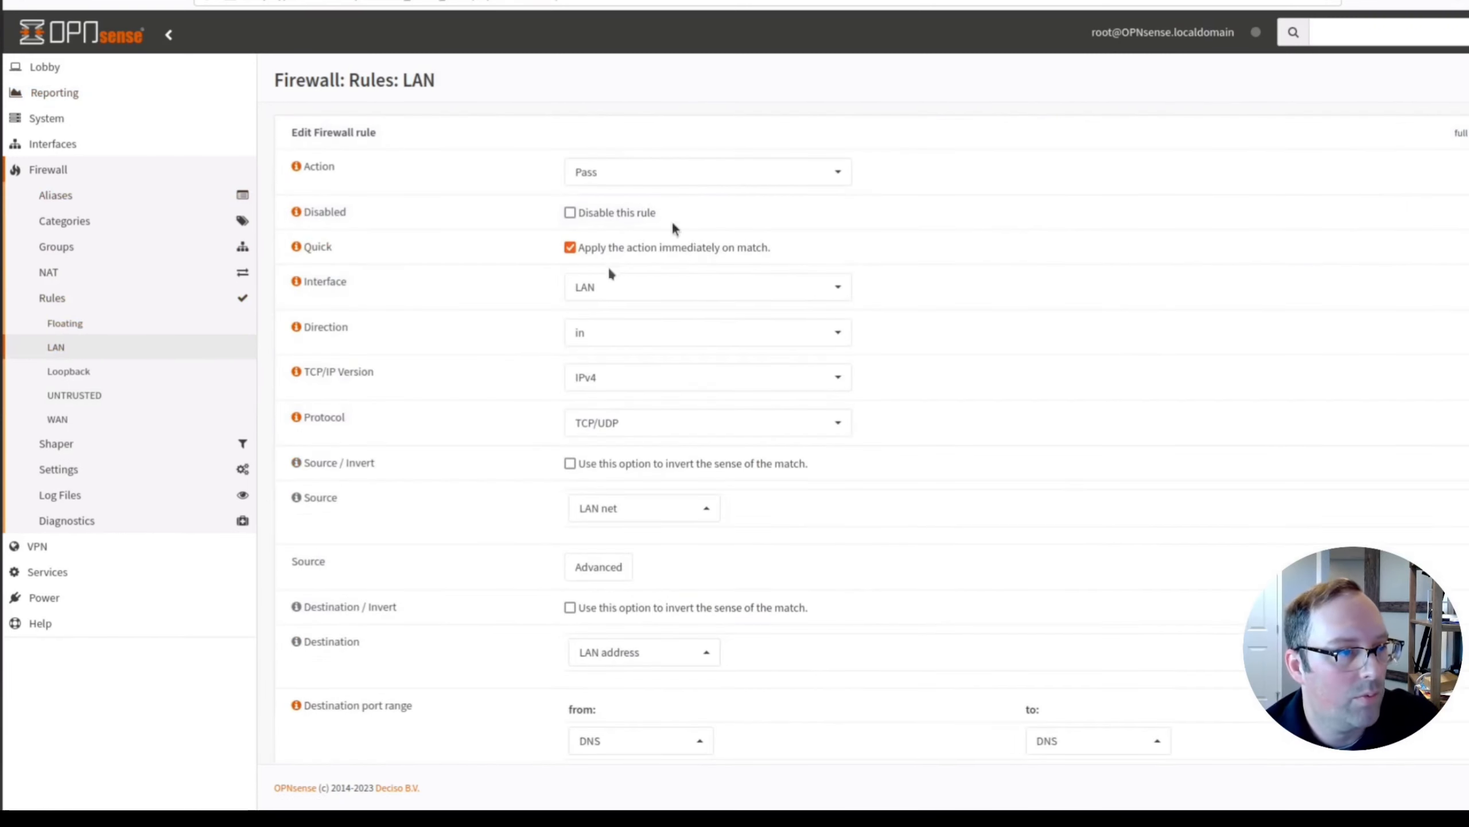
# Set the cloned rule to interface UNTRUSTED, source UNTRUSTED net, destination UNTRUSTED address, description 'UNTRUSTED', and save.
pyautogui.click(608, 288)
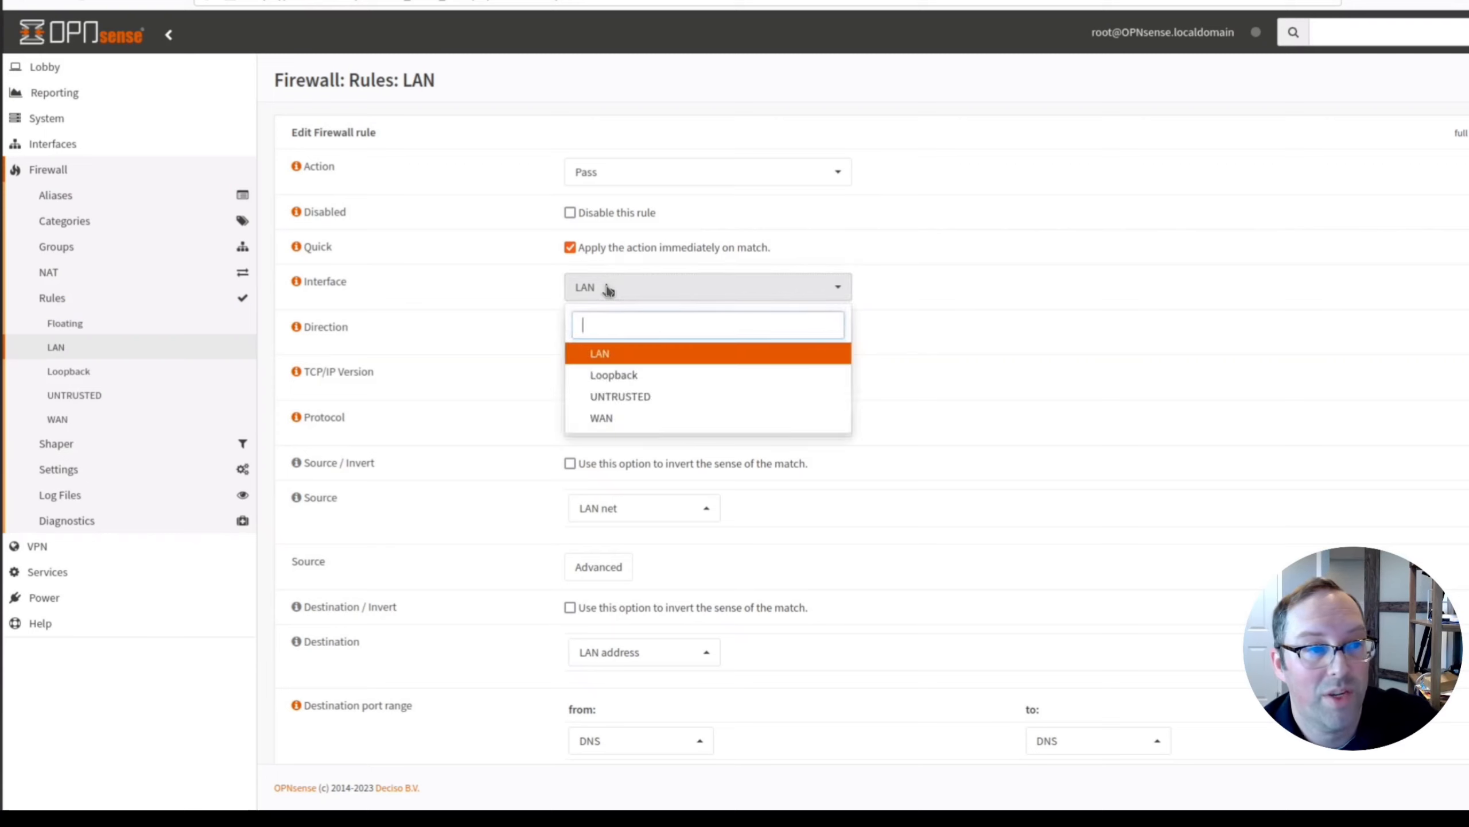
pyautogui.click(618, 397)
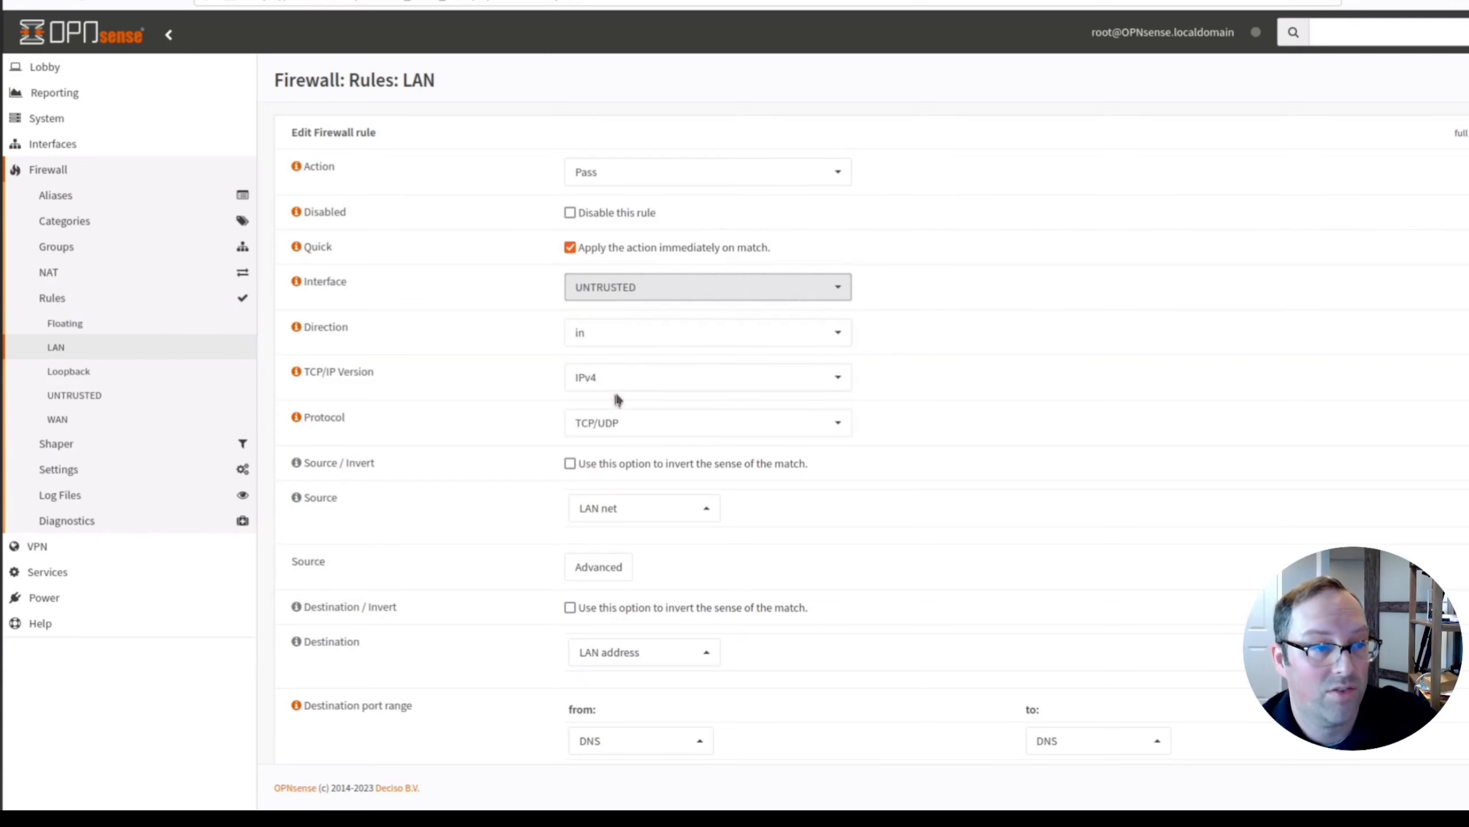
pyautogui.click(647, 512)
pyautogui.click(651, 483)
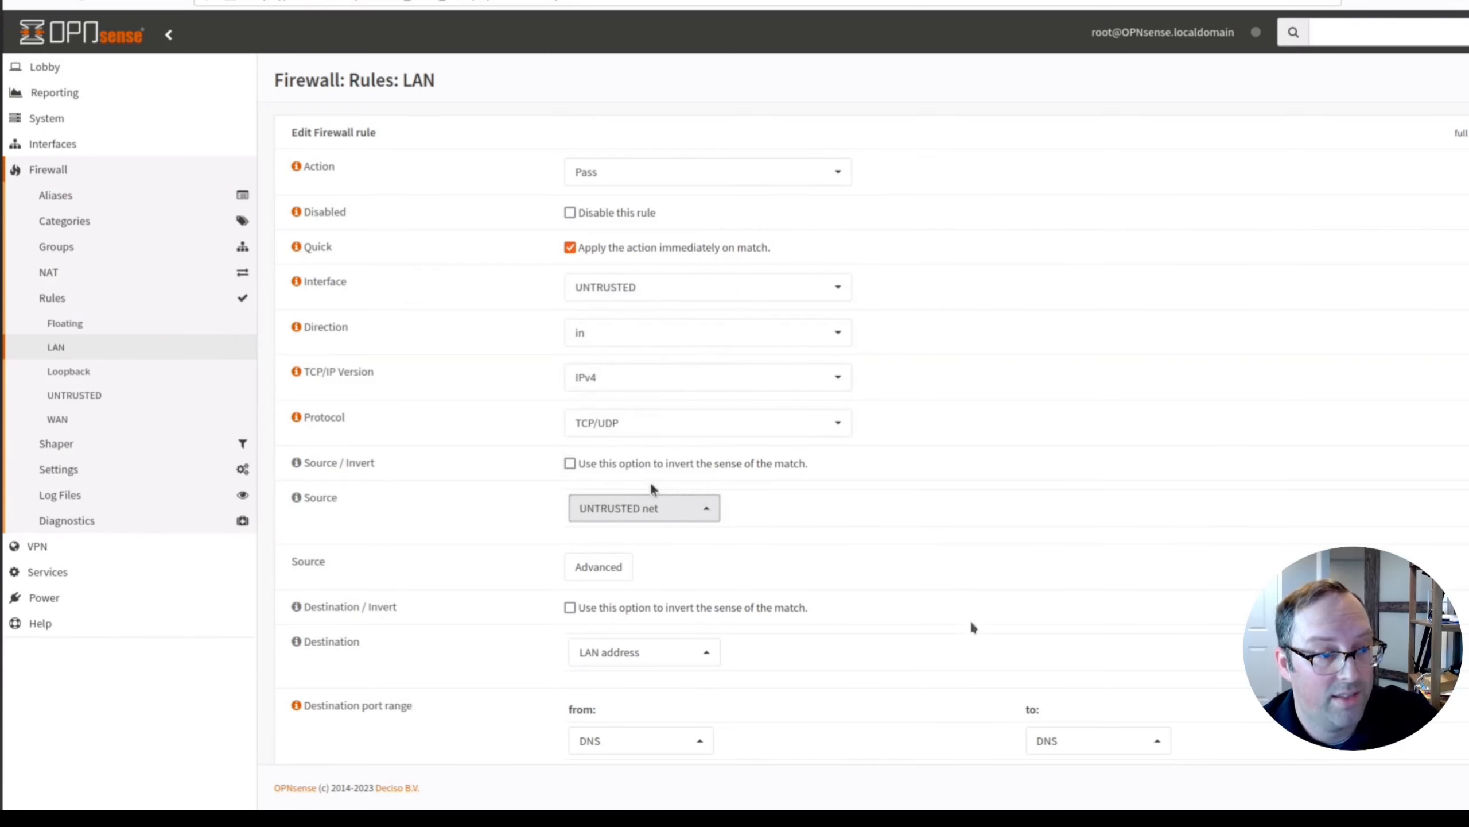
pyautogui.click(659, 654)
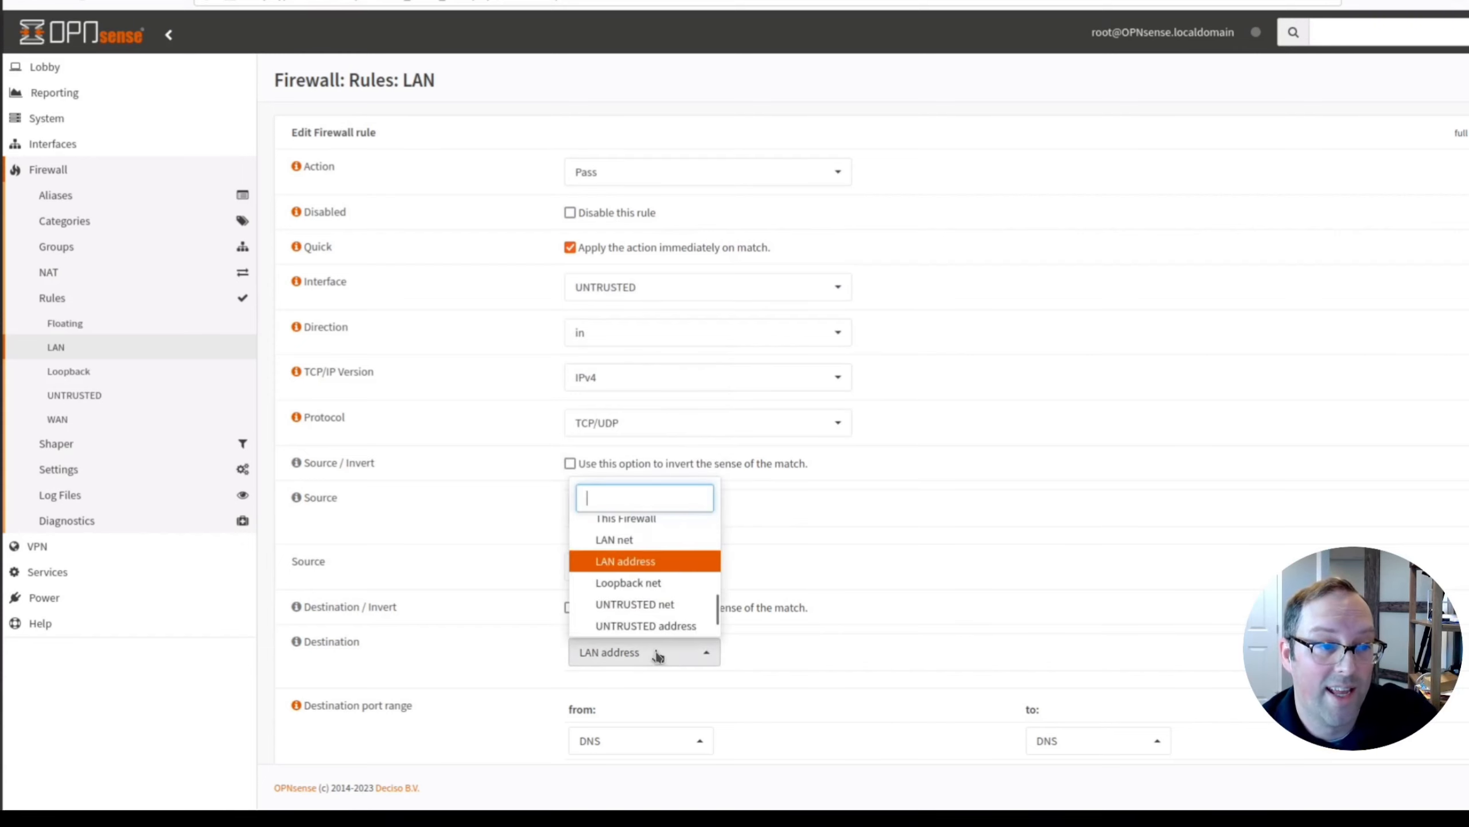
pyautogui.click(653, 625)
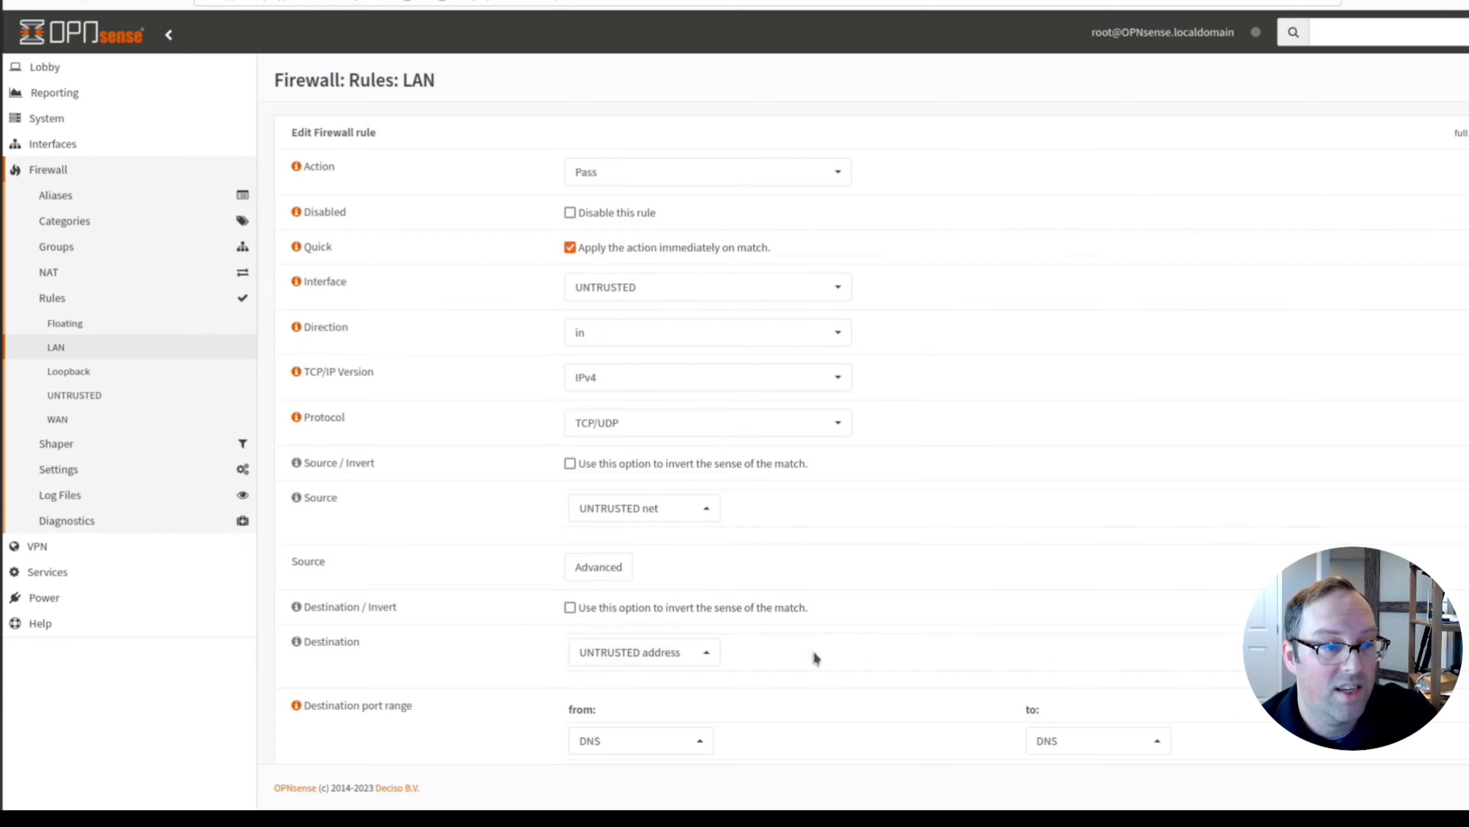
pyautogui.scroll(-5, 813, 649)
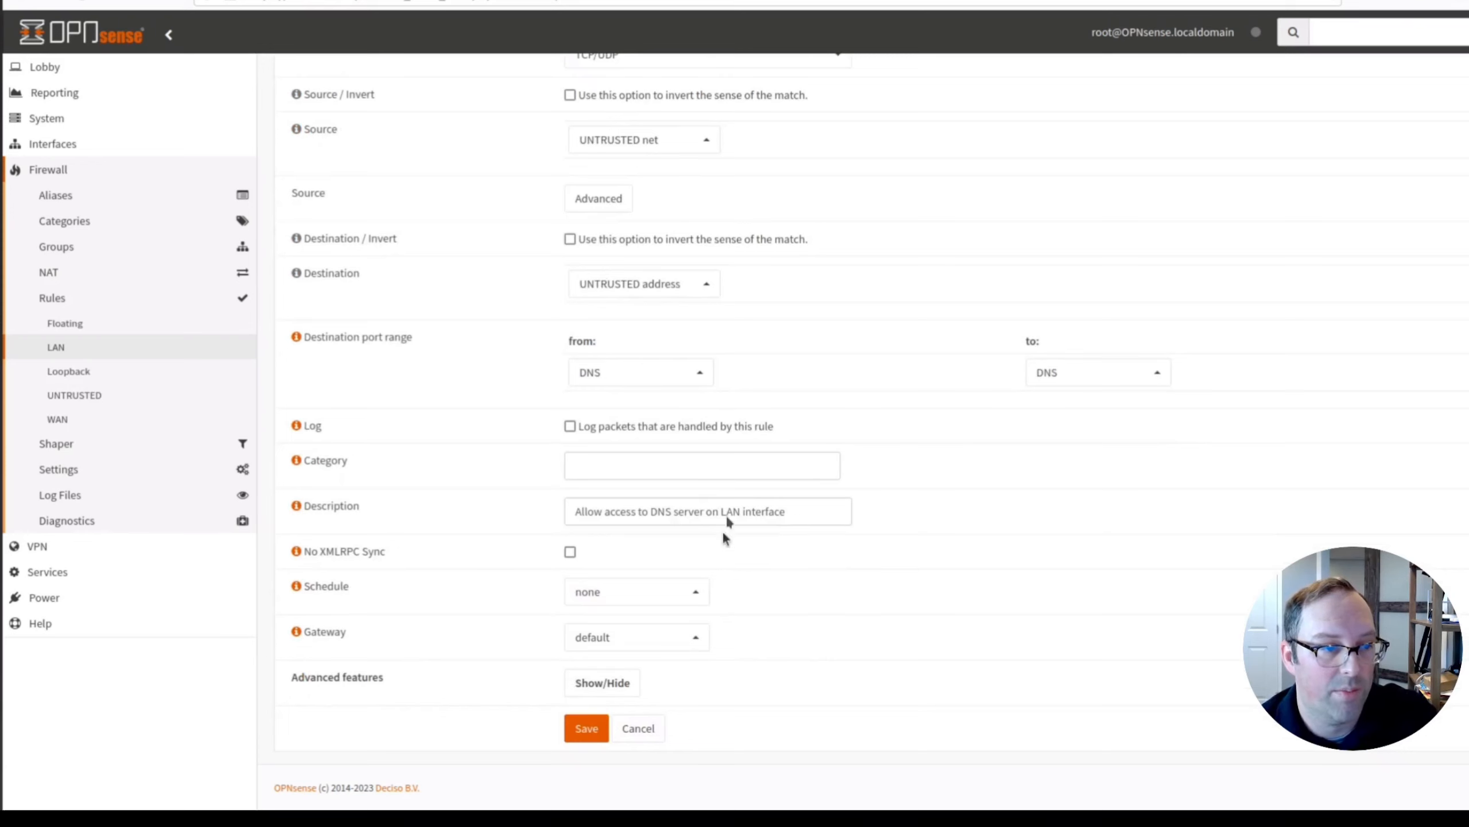
pyautogui.doubleClick(727, 512)
pyautogui.write('UN')
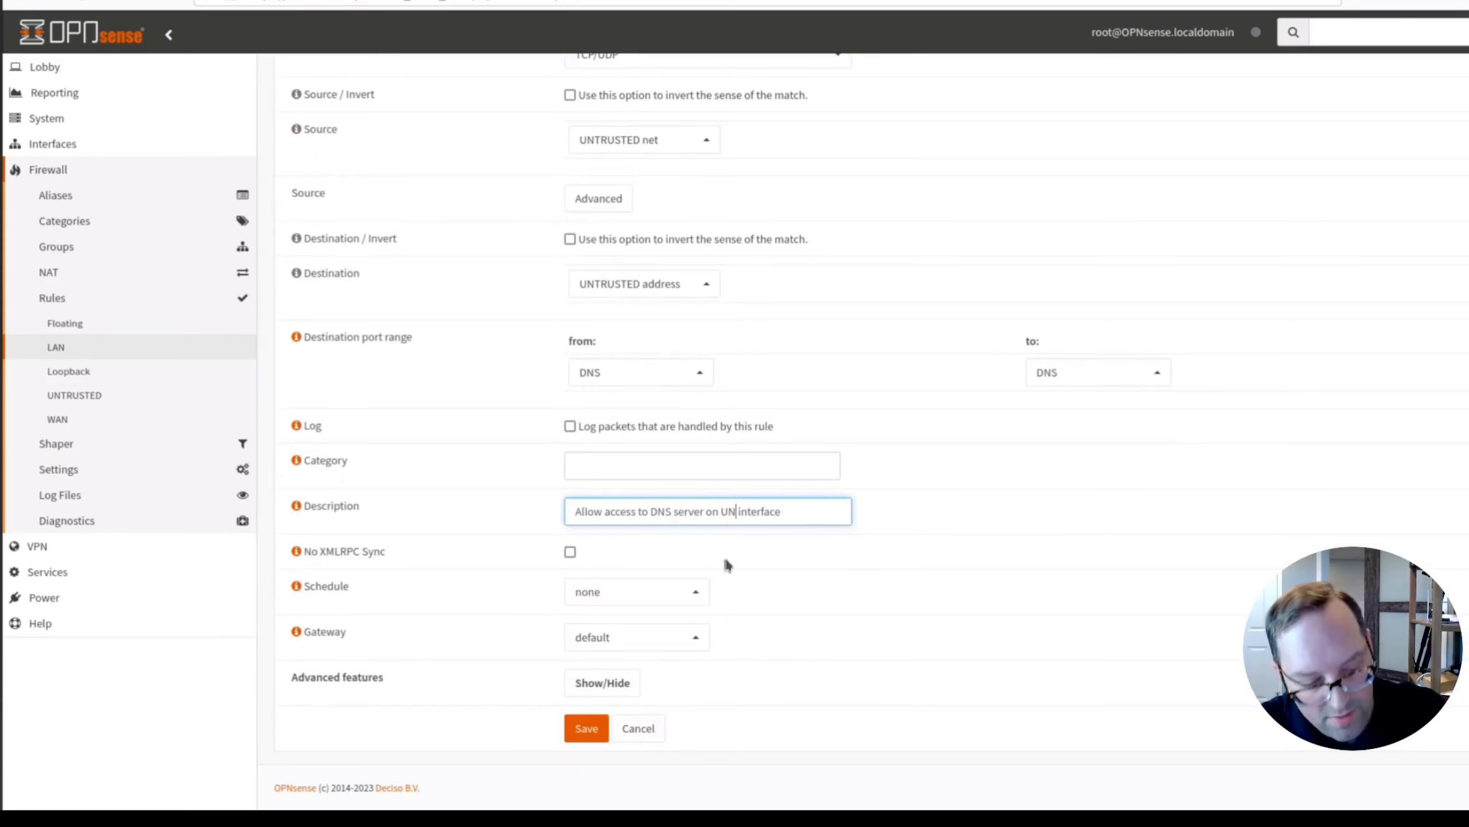
pyautogui.write('TRUSTED')
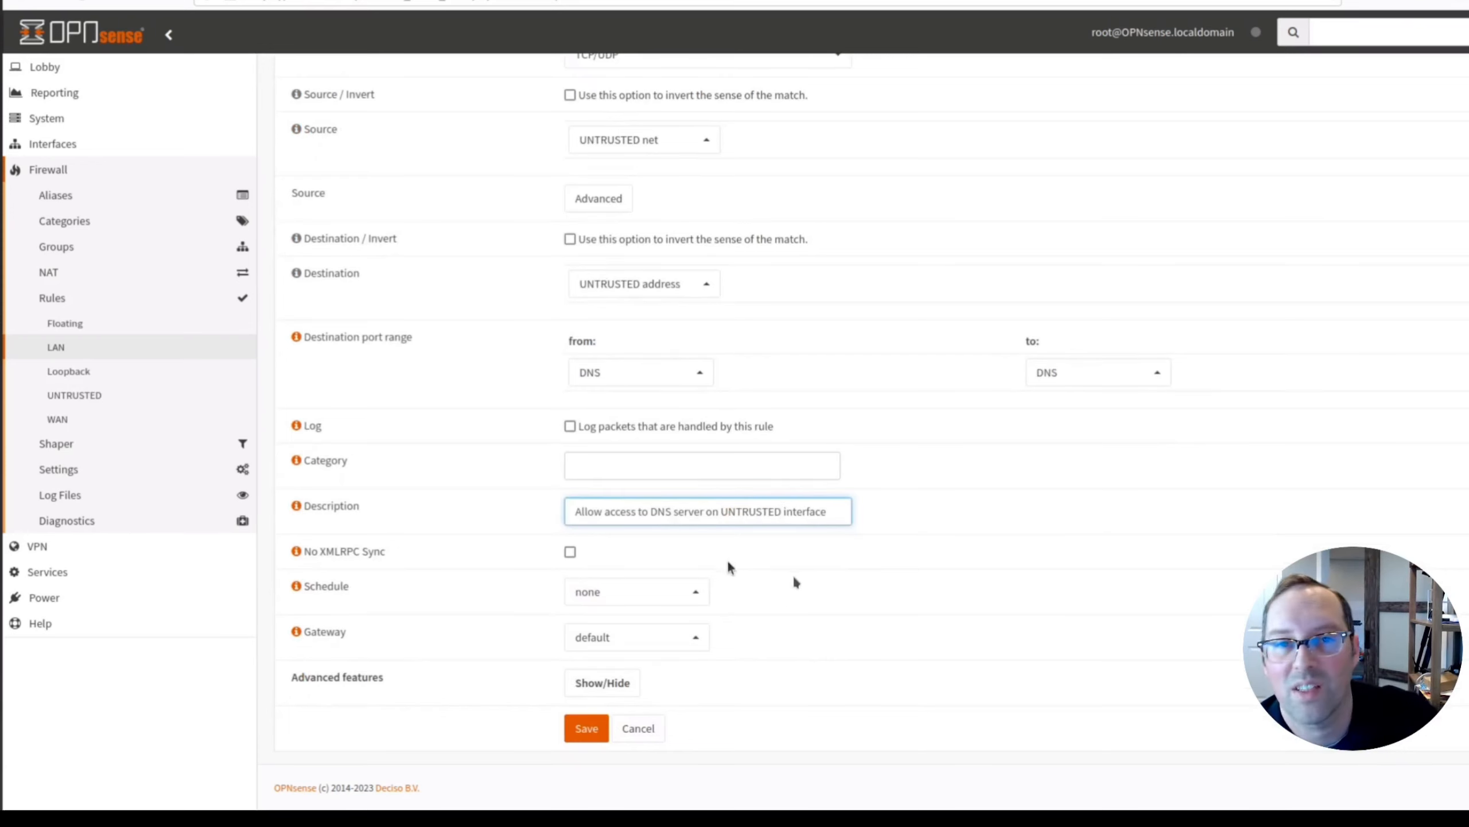
pyautogui.click(585, 730)
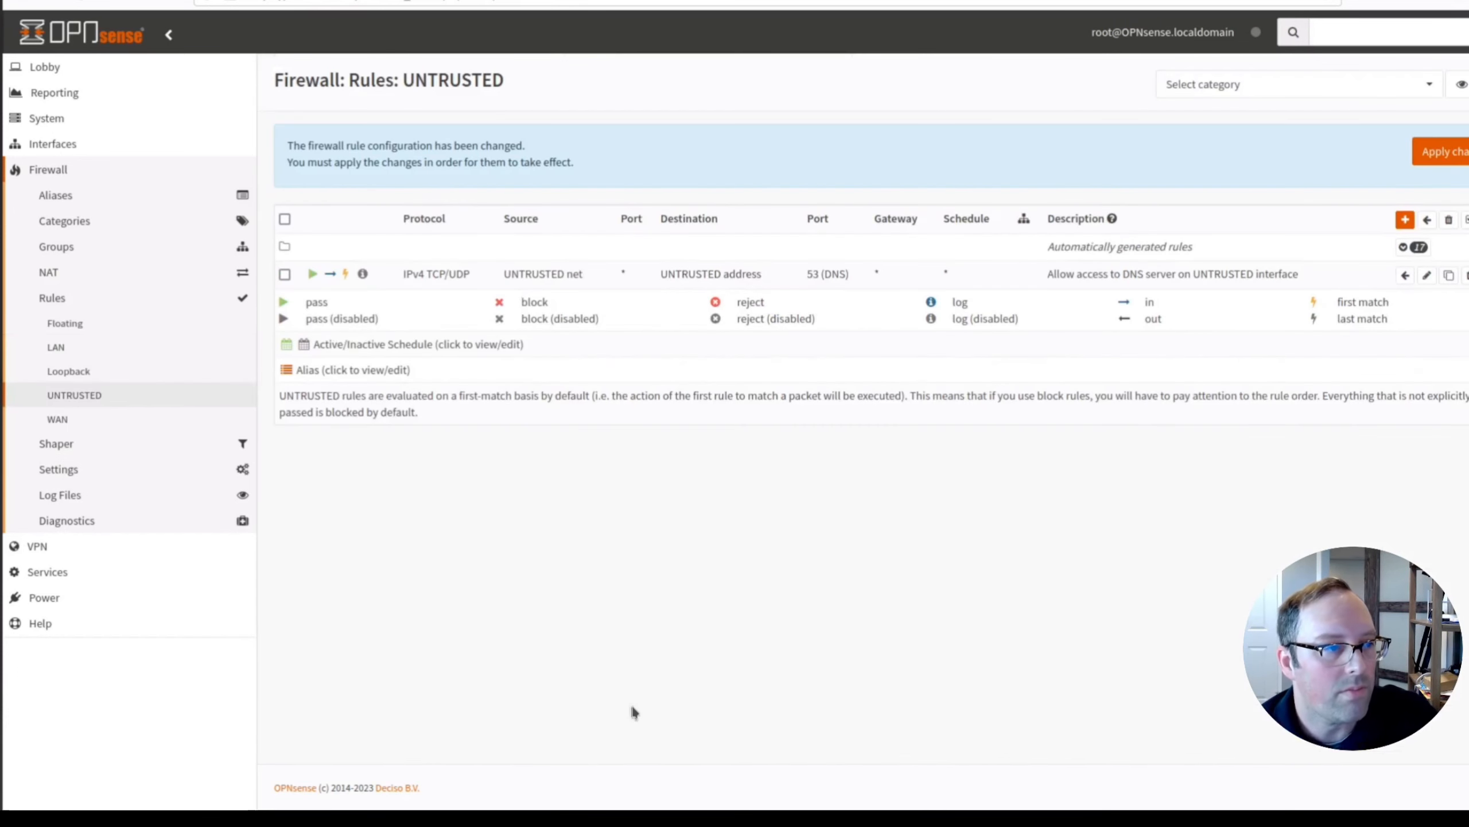
# Clone the LAN internet access rule with interface UNTRUSTED and source UNTRUSTED net, then save.
pyautogui.click(58, 346)
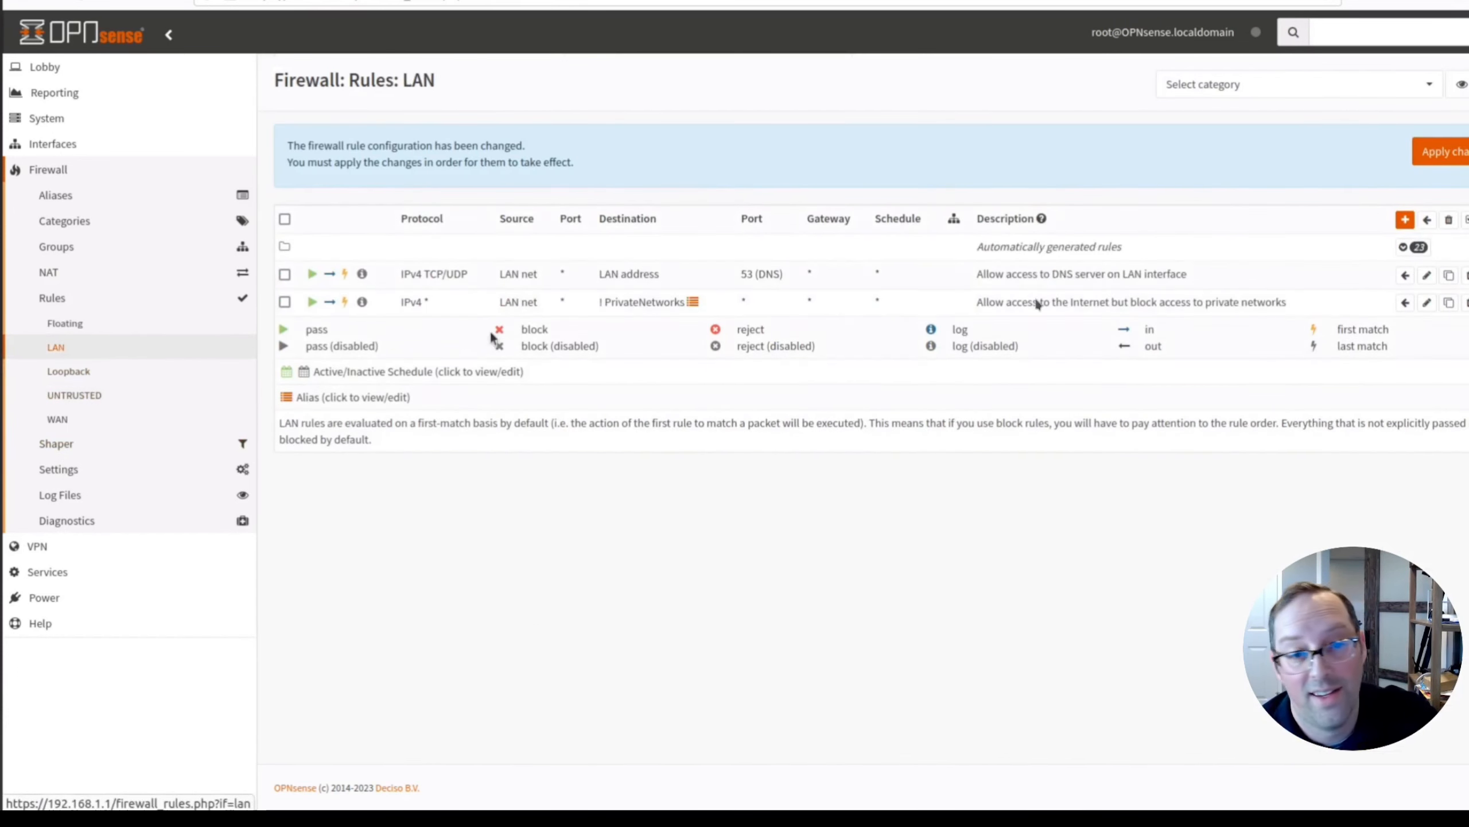
pyautogui.click(1449, 304)
pyautogui.click(647, 287)
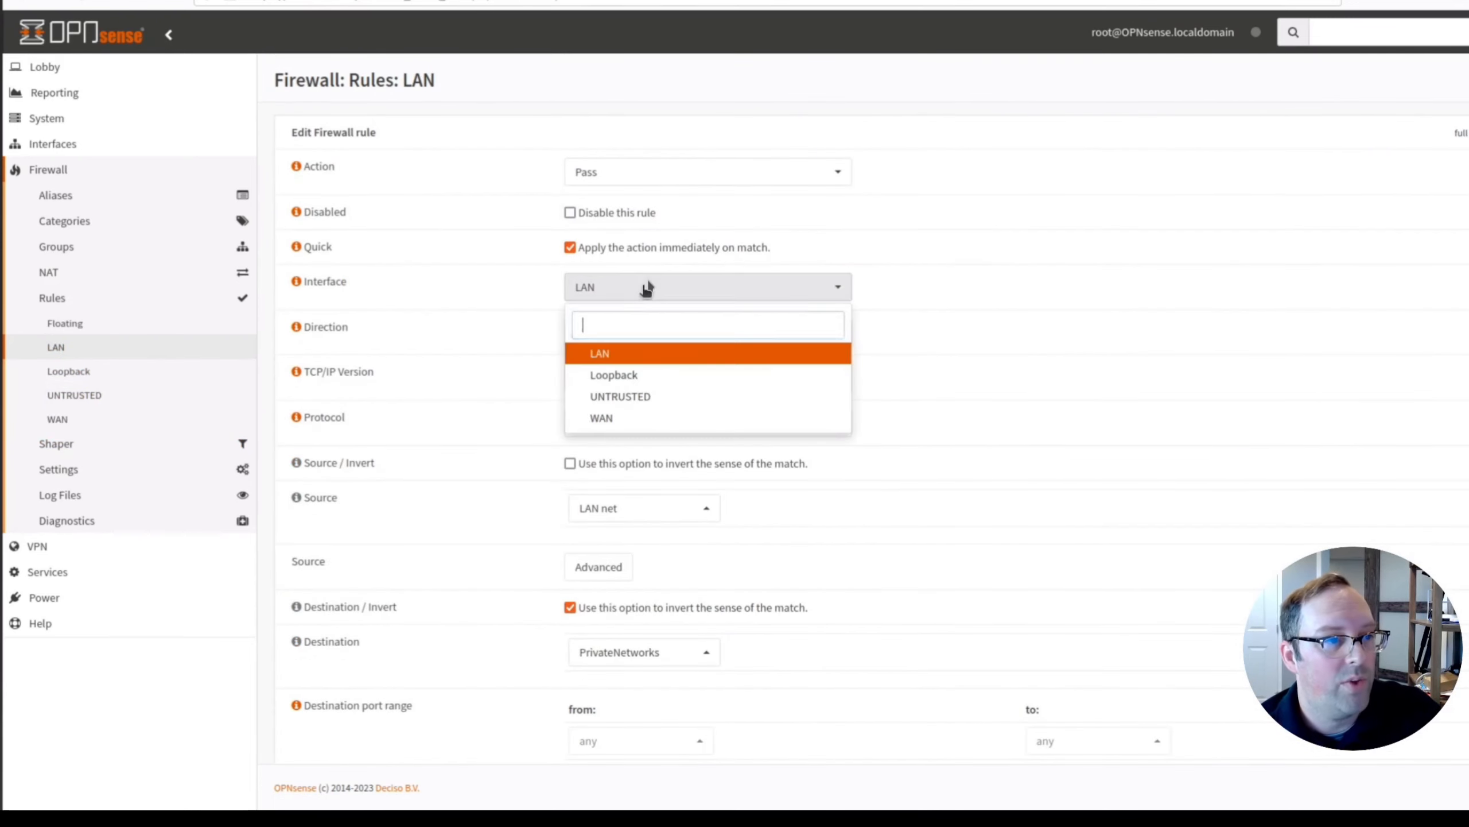
pyautogui.click(636, 396)
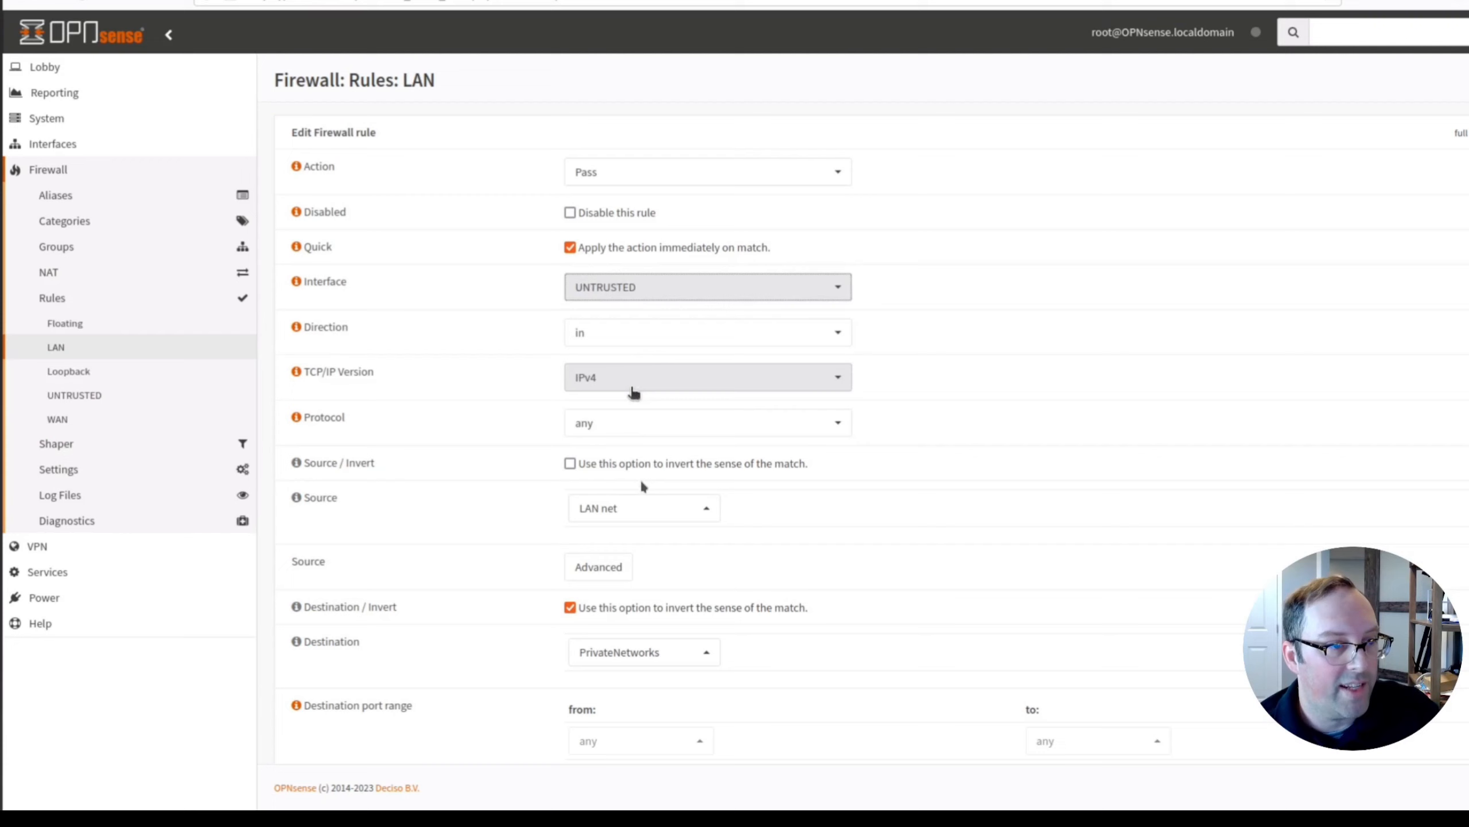
pyautogui.click(658, 510)
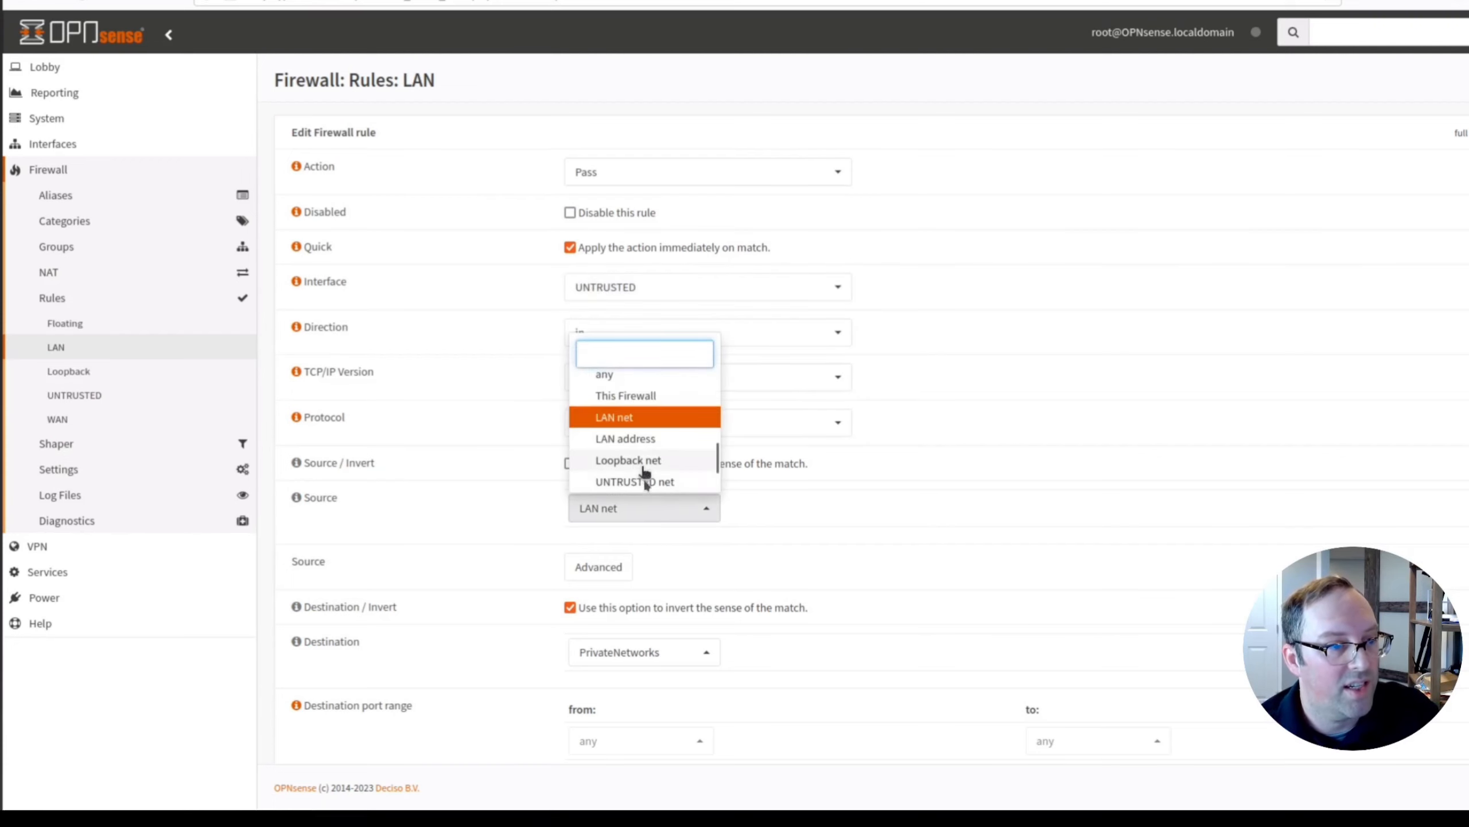
pyautogui.click(645, 481)
pyautogui.scroll(-5, 891, 582)
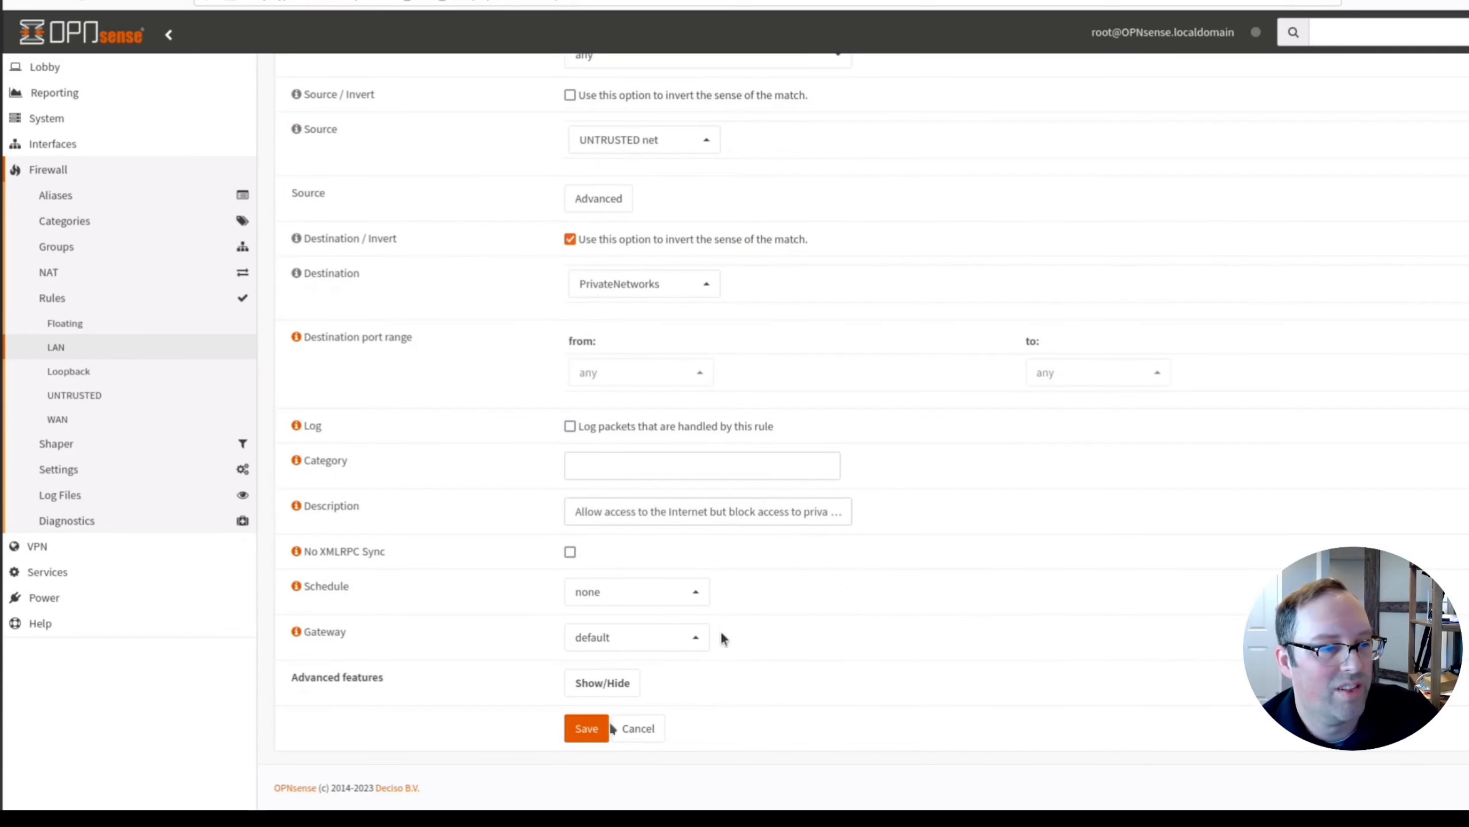
pyautogui.click(585, 730)
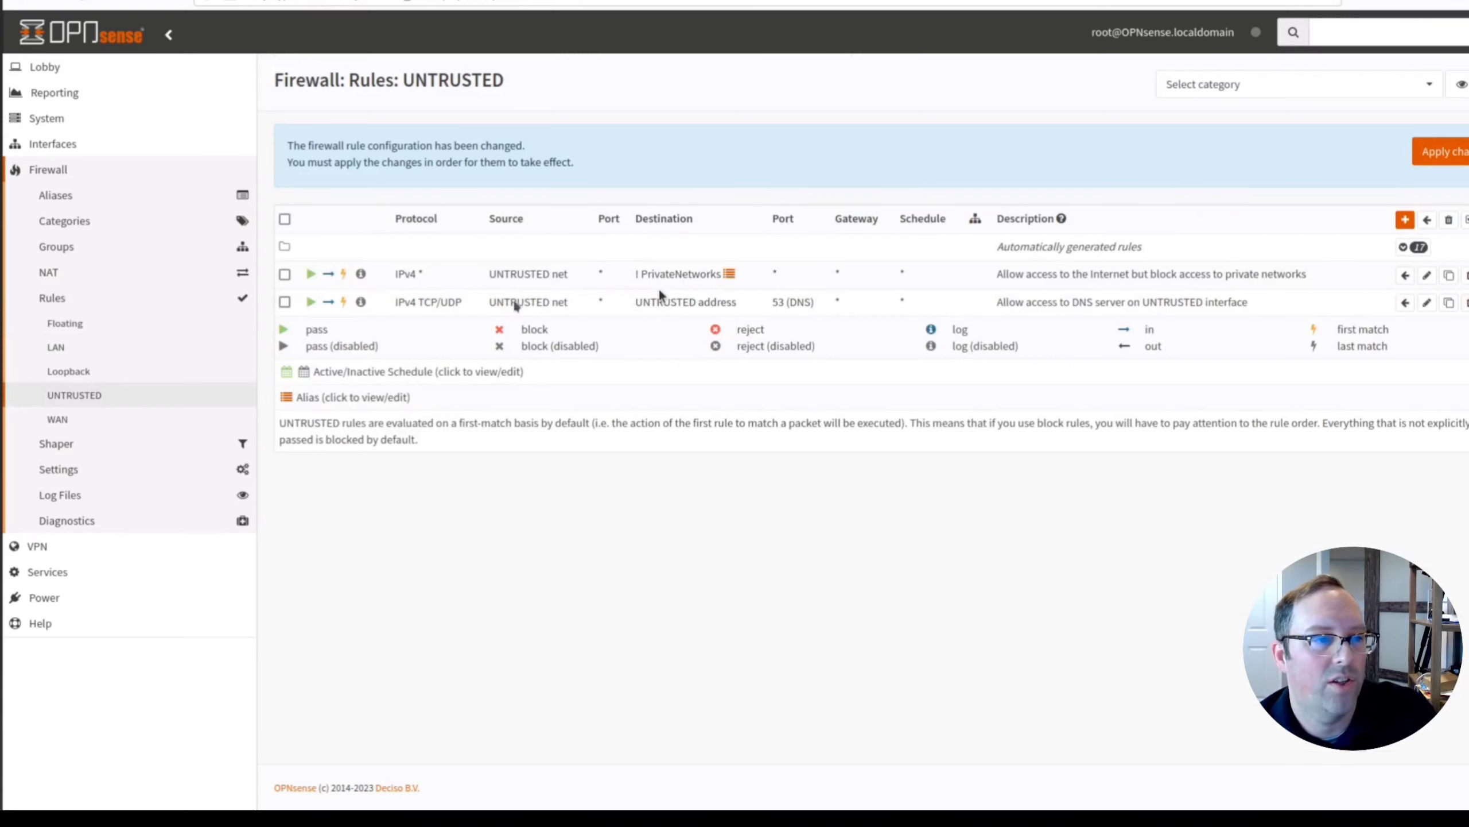
# Move the UNTRUSTED DNS rule above the internet rule and apply the firewall changes.
pyautogui.click(285, 302)
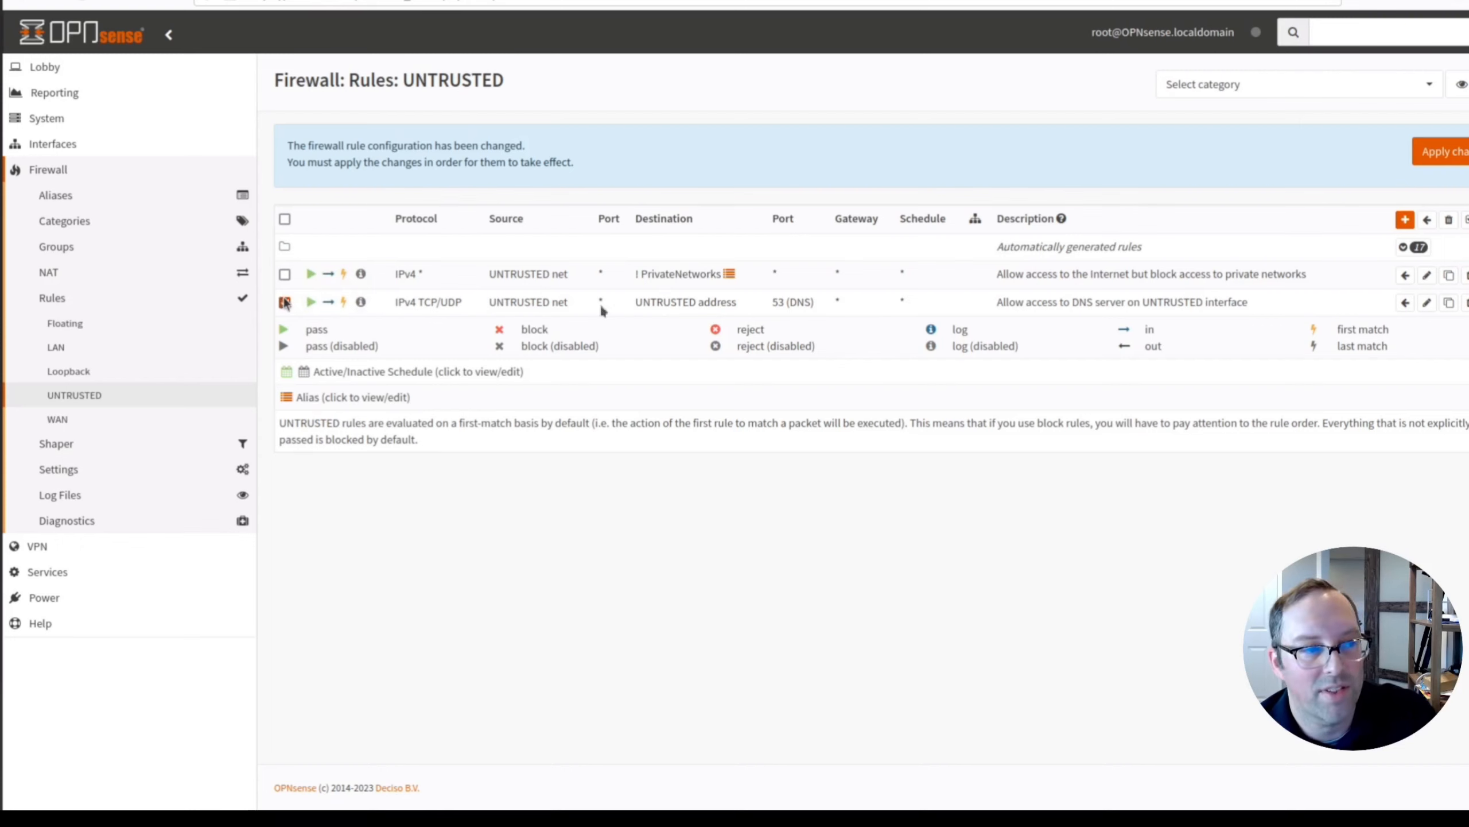
pyautogui.click(1407, 276)
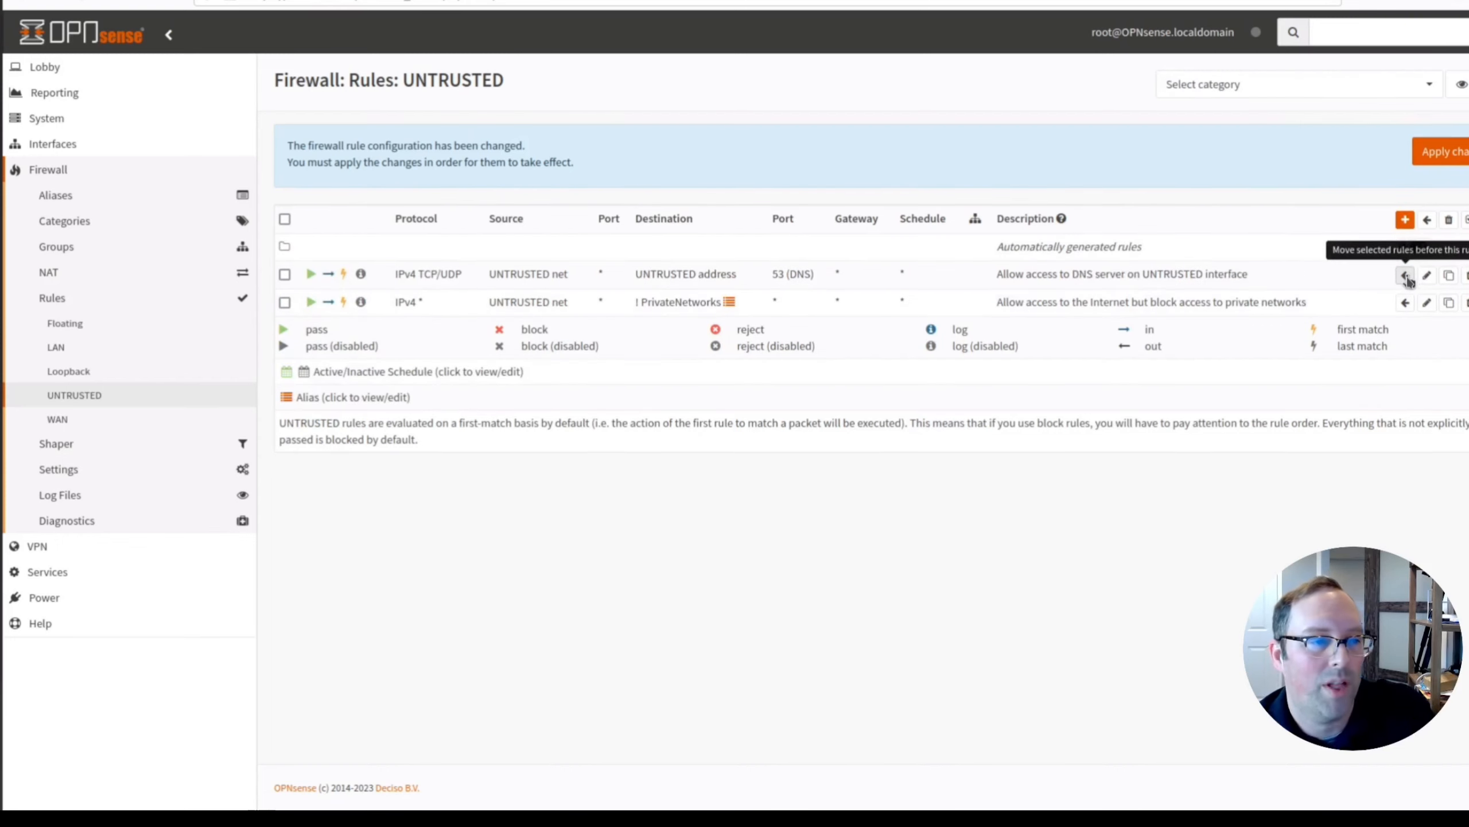
pyautogui.click(1463, 152)
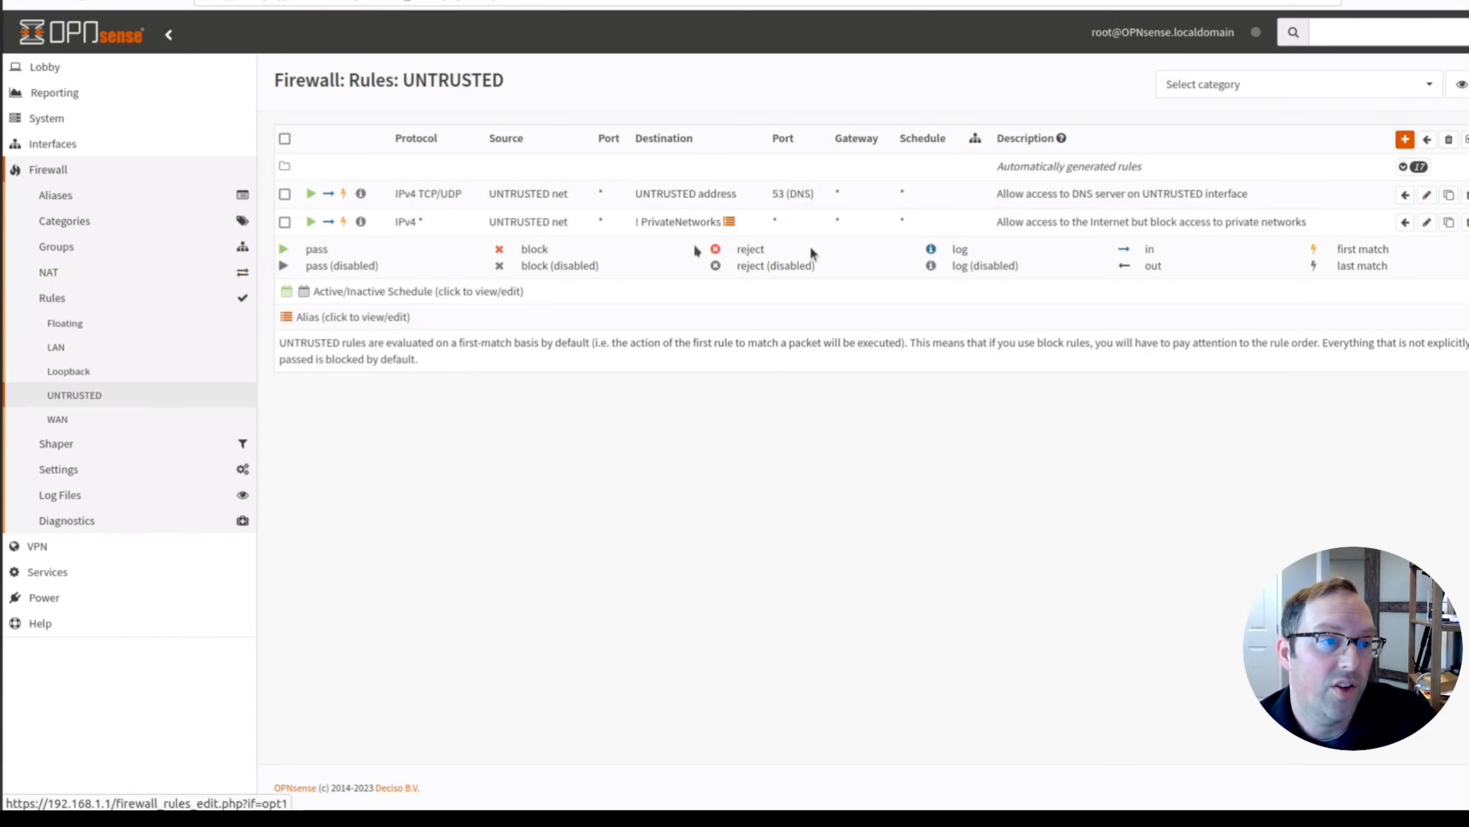
pyautogui.moveTo(778, 224); pyautogui.dragTo(805, 223)
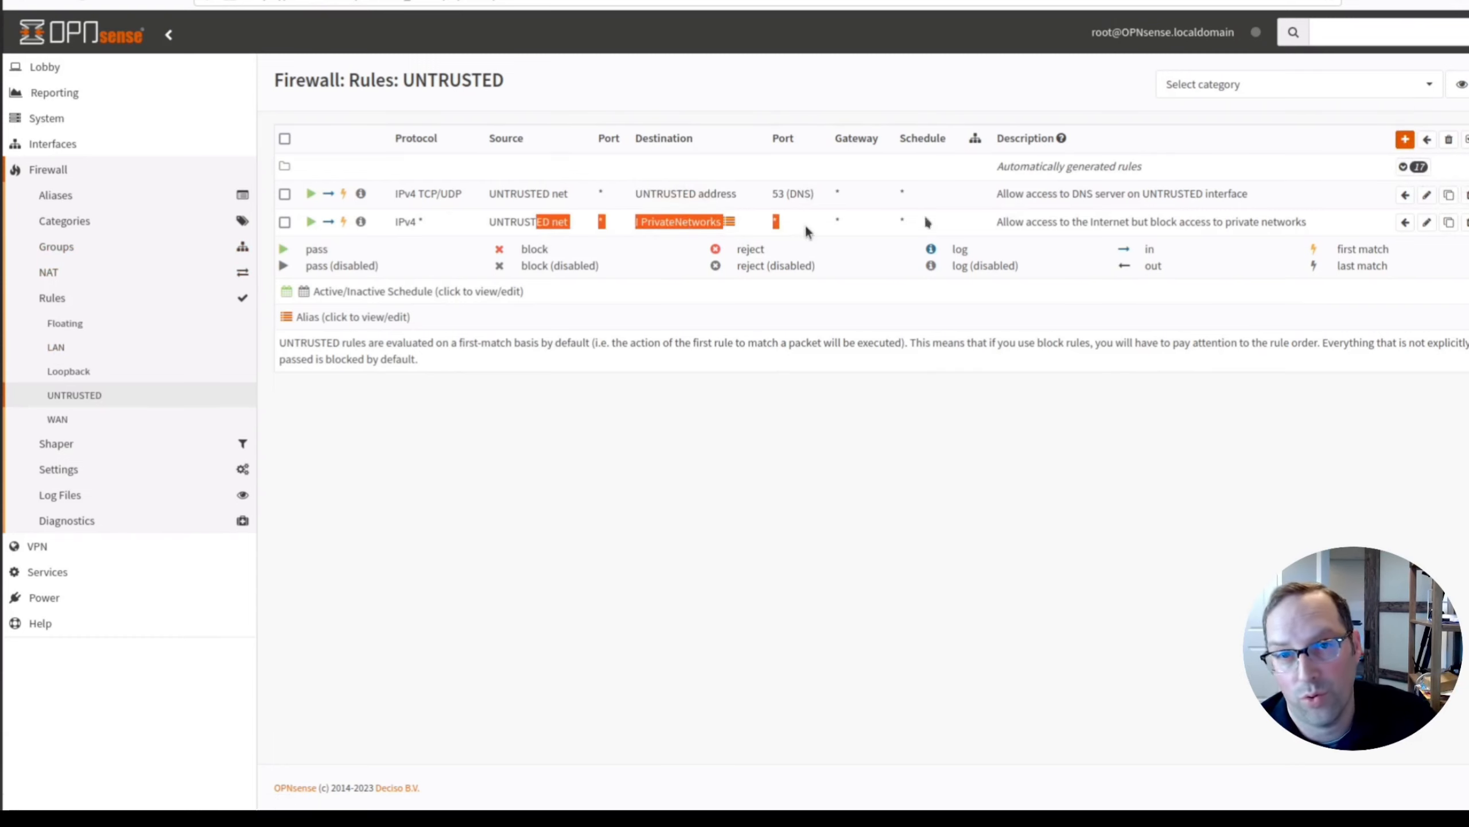
pyautogui.click(1405, 140)
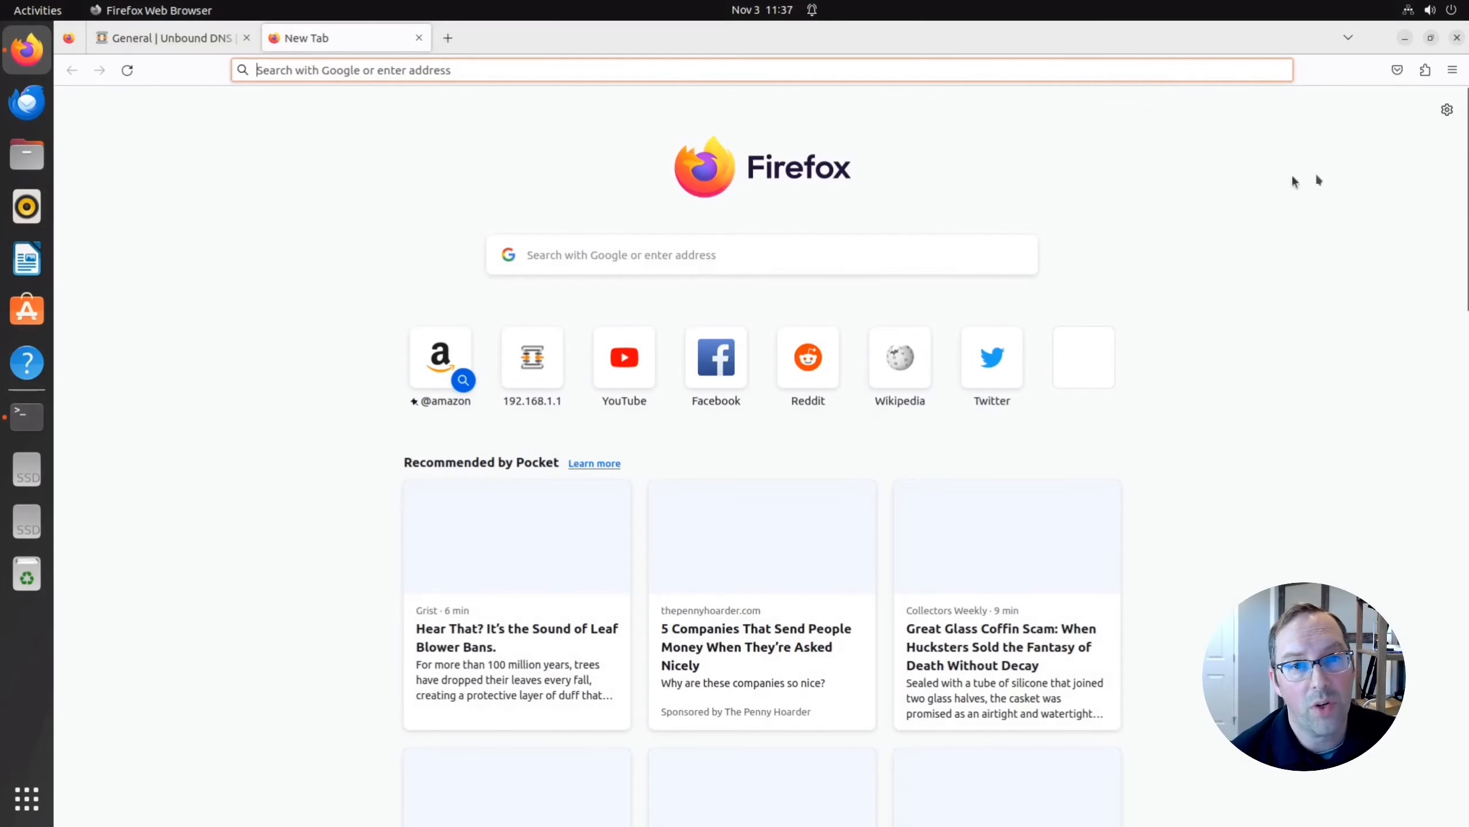
# Set enp1s0 IPv4 to Manual with address 192.168.0.10 and netmask 255.255.255.0, then apply.
pyautogui.click(1429, 9)
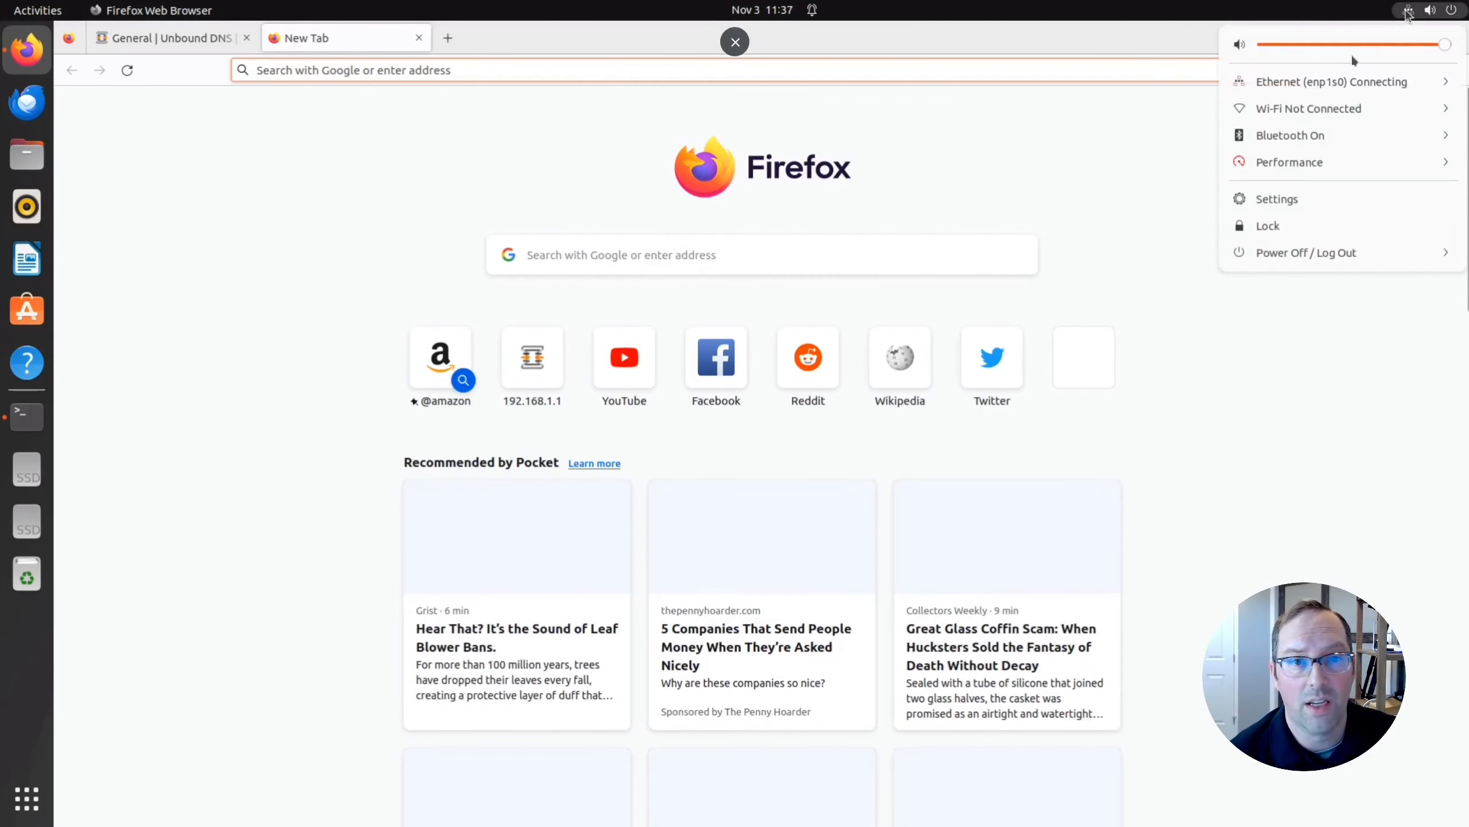
pyautogui.click(1327, 81)
pyautogui.click(1270, 133)
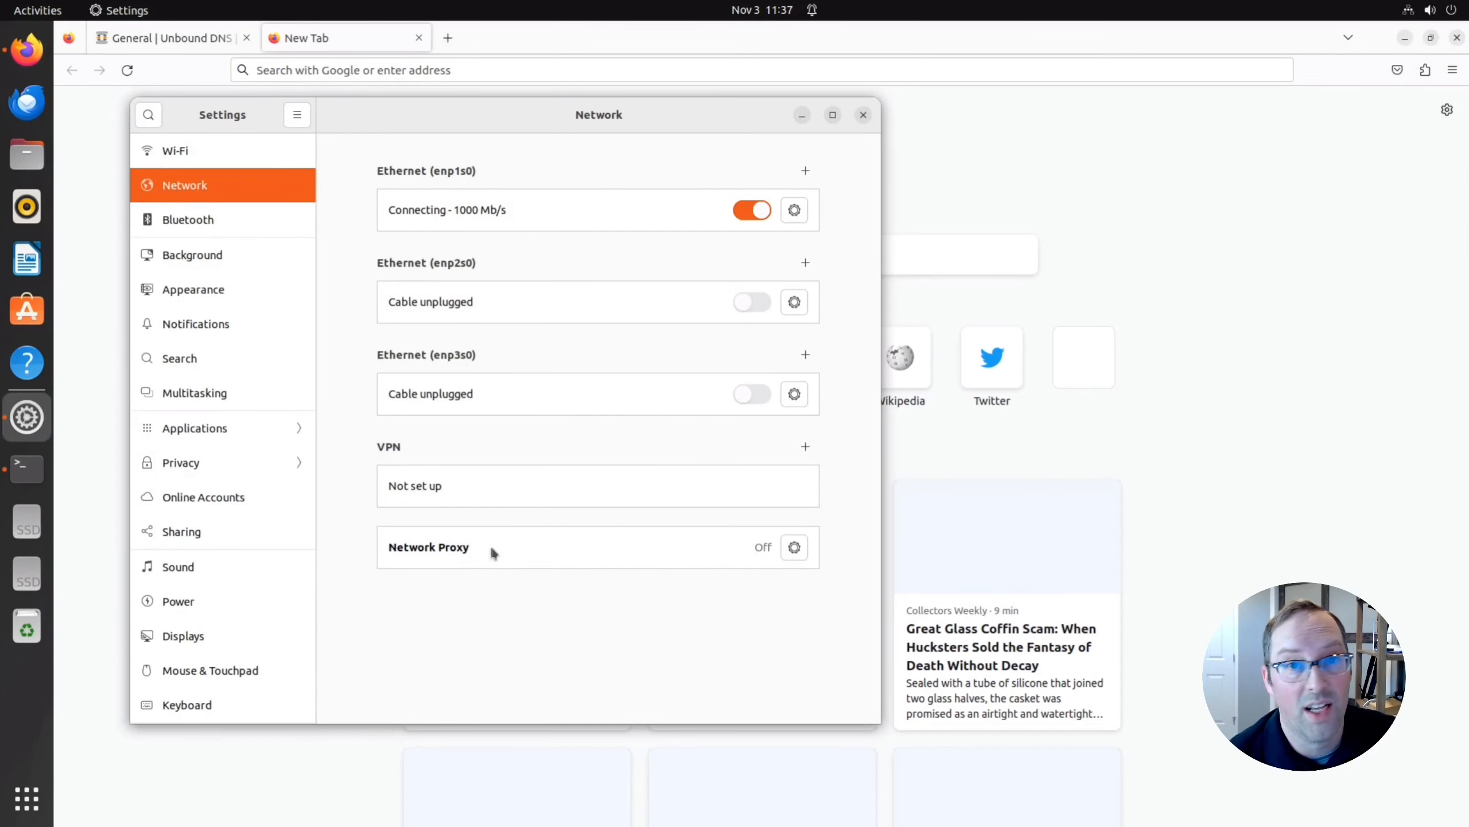
pyautogui.click(795, 210)
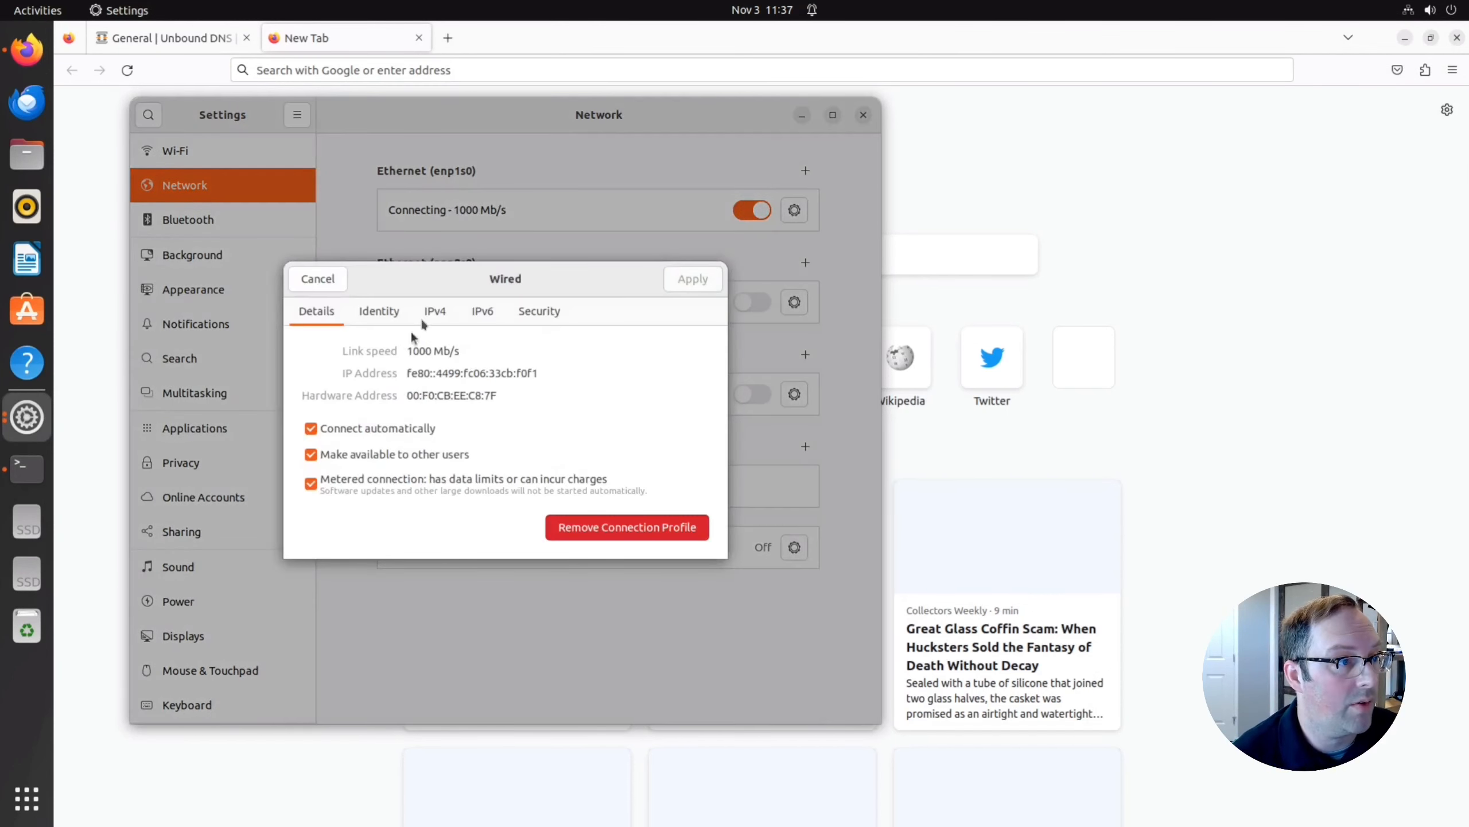
pyautogui.click(433, 313)
pyautogui.click(410, 373)
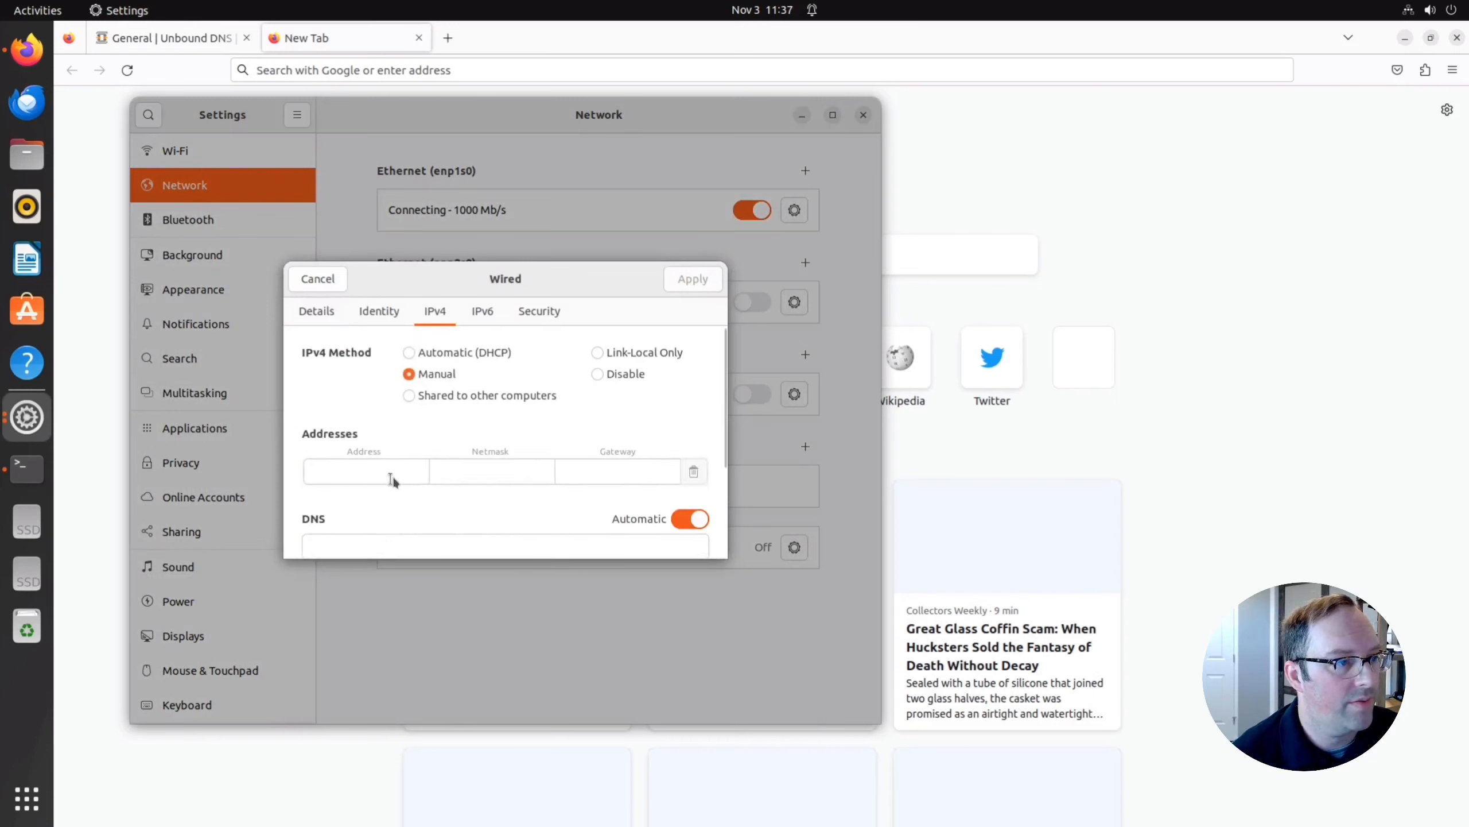
pyautogui.click(392, 479)
pyautogui.write('192.1')
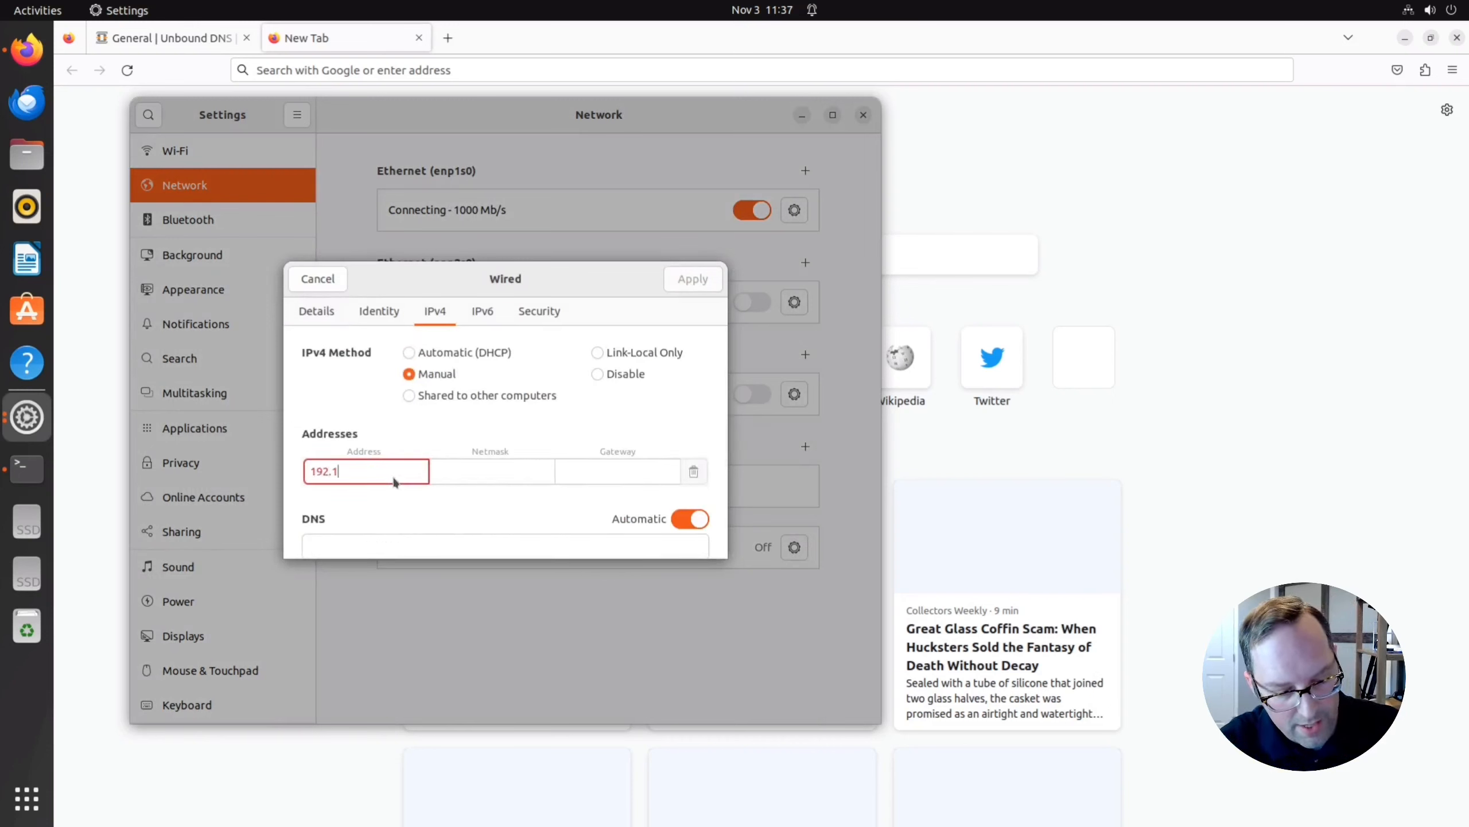
pyautogui.write('68.')
pyautogui.write('0')
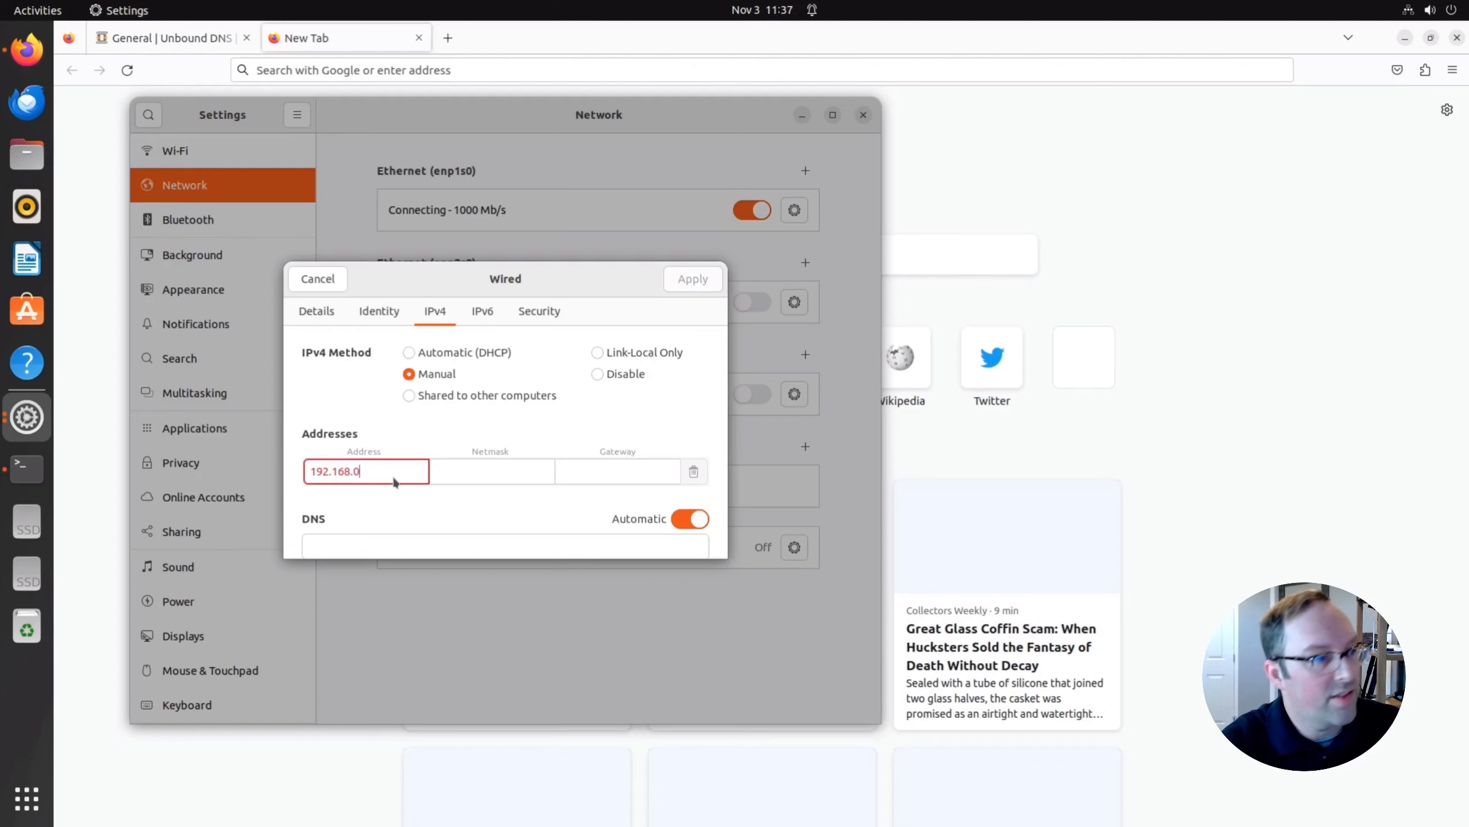
pyautogui.write('.10')
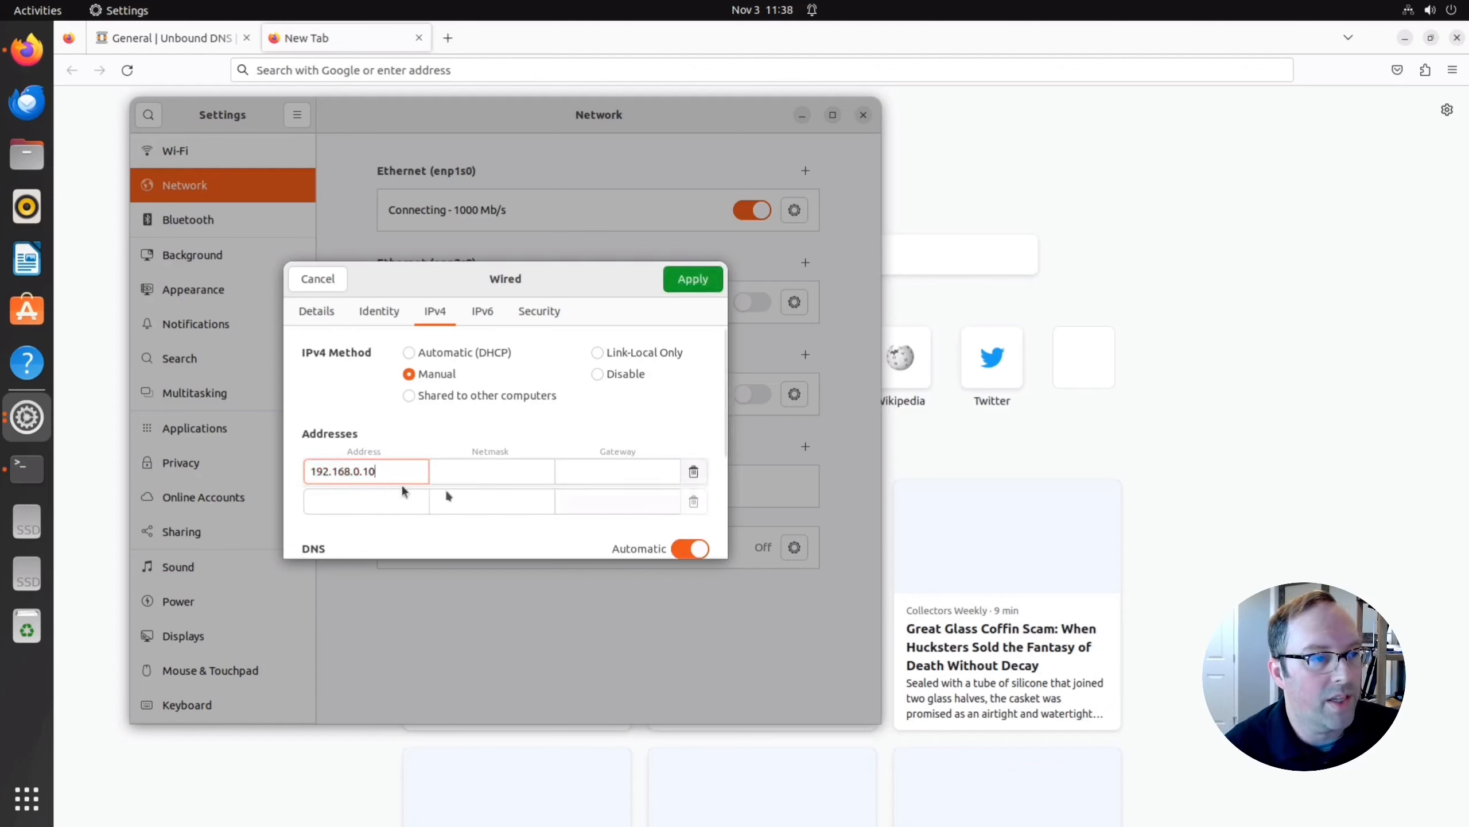
pyautogui.click(462, 476)
pyautogui.write('255.255.255')
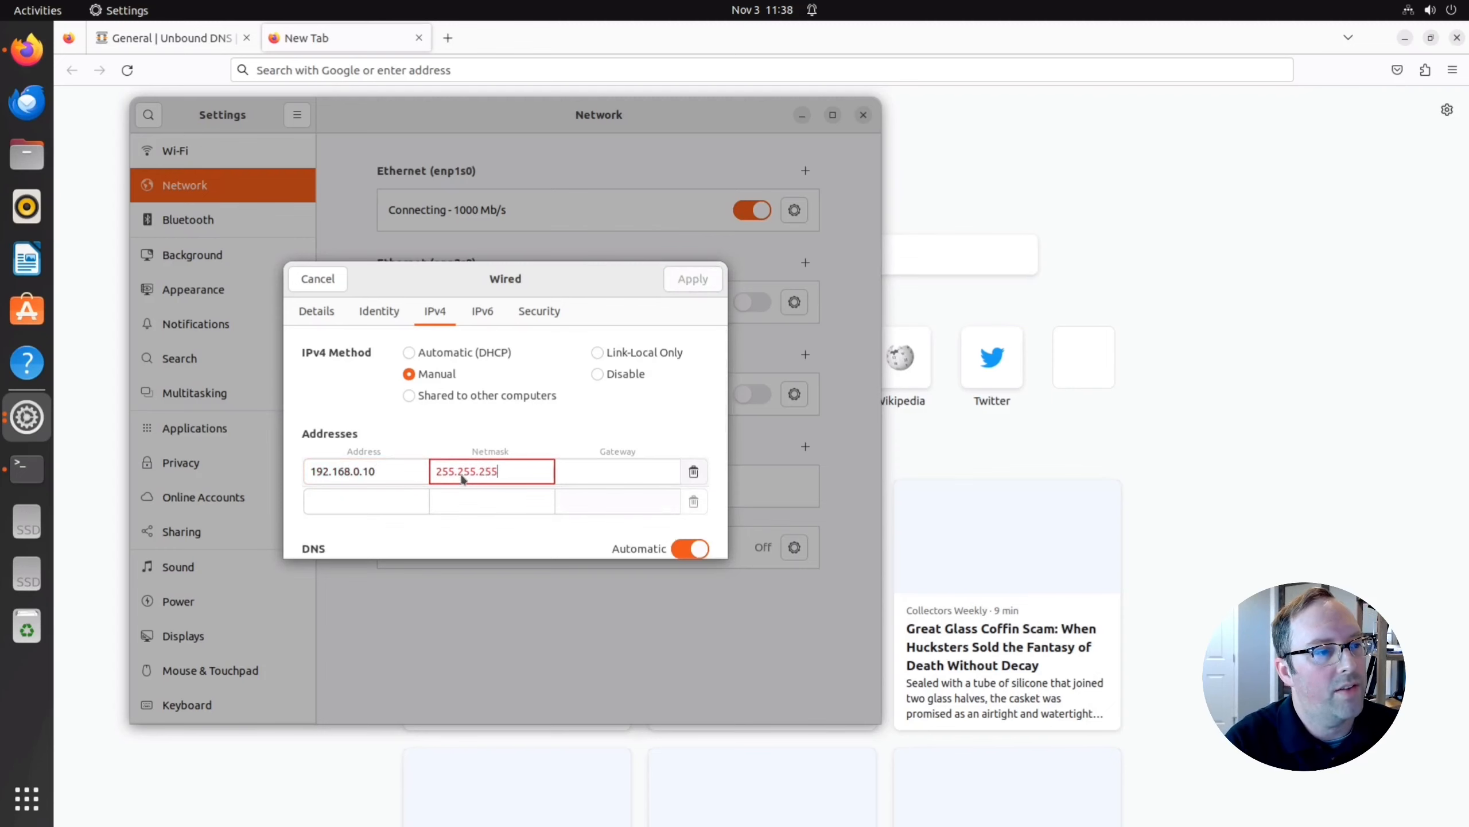
pyautogui.write('.0')
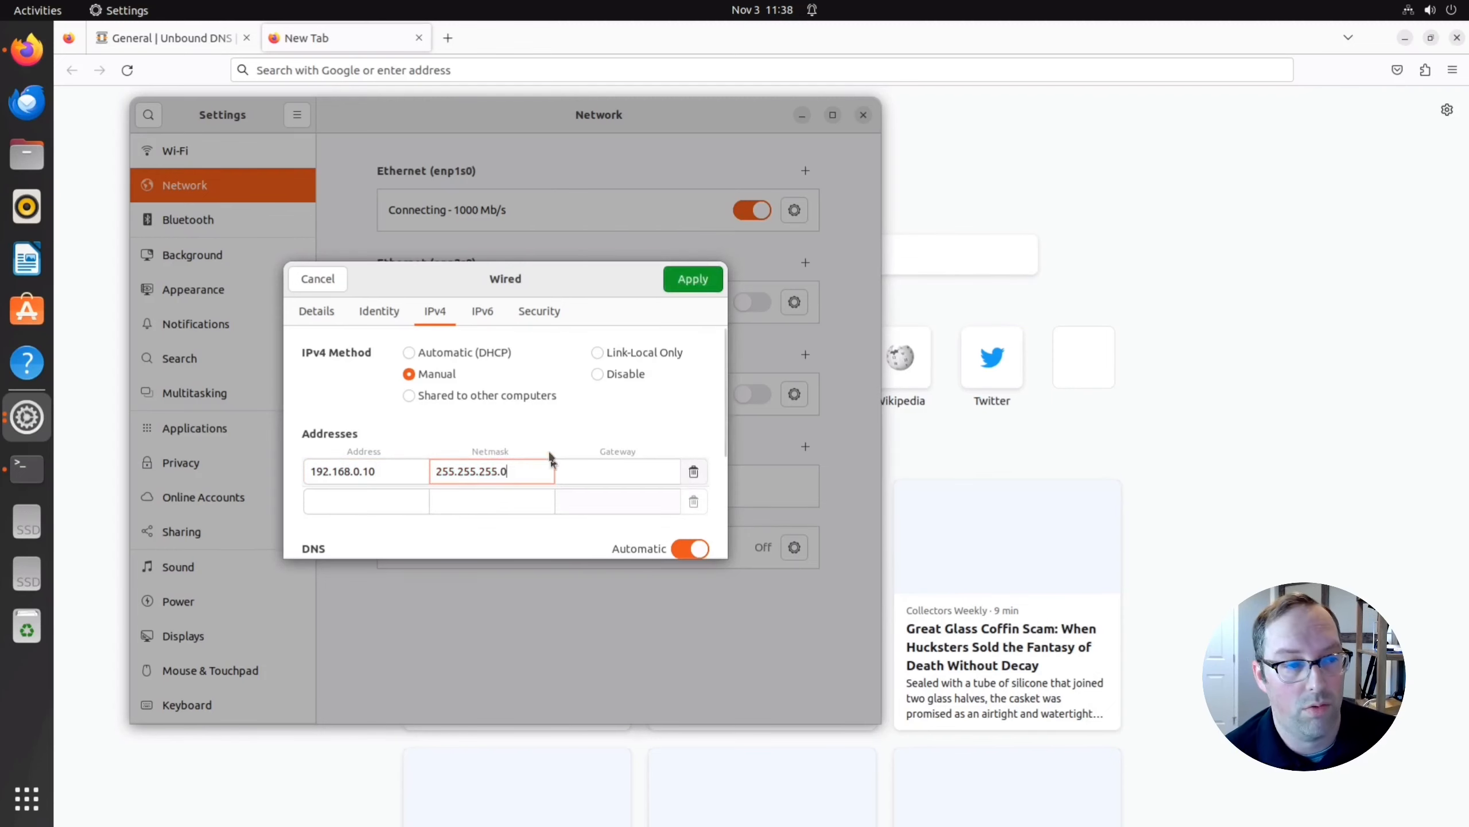
pyautogui.click(688, 280)
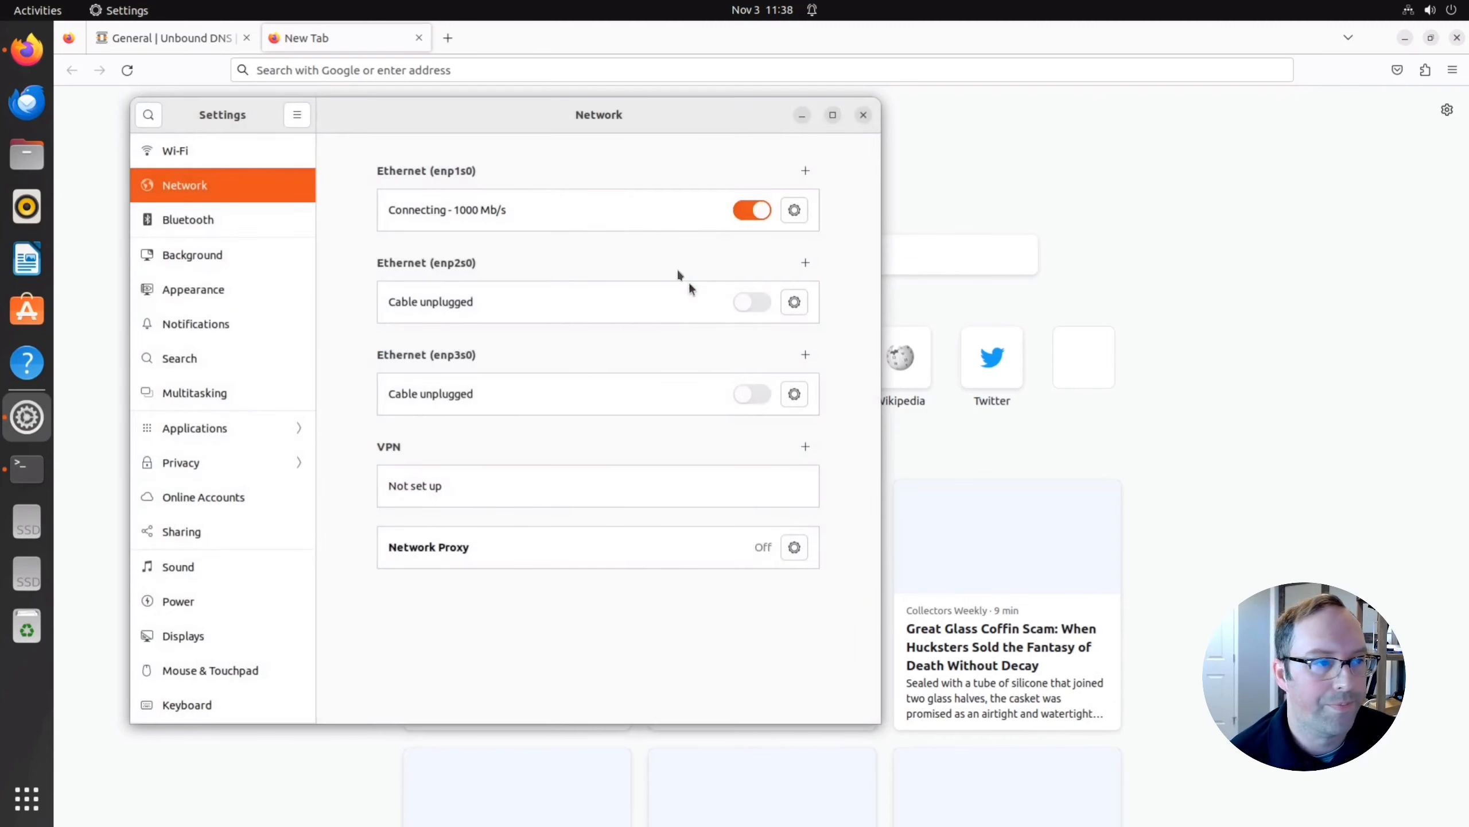
# Close Settings and load the switch's management page at 192.168.0.1 in Firefox.
pyautogui.click(862, 116)
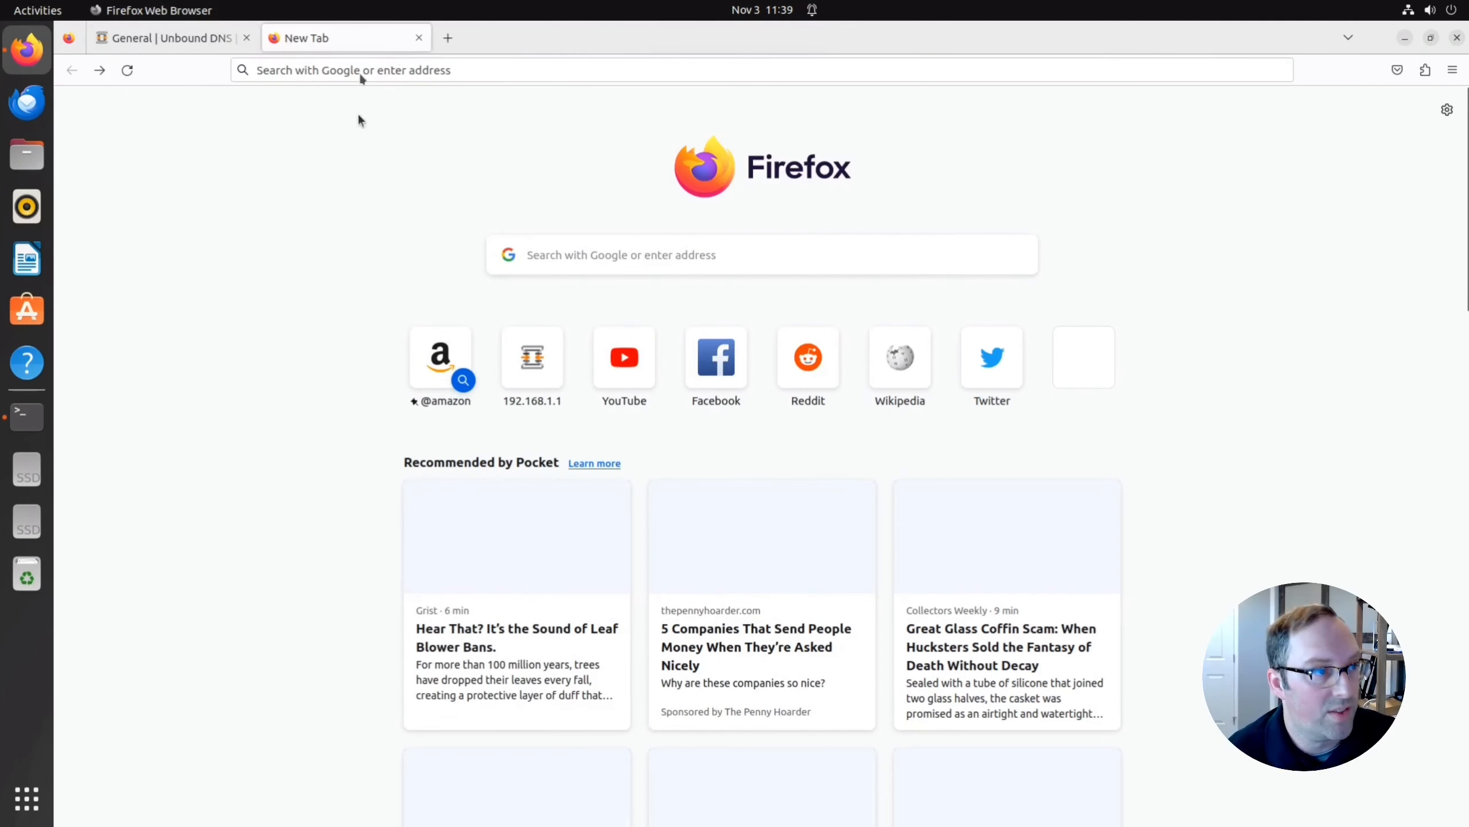
pyautogui.click(360, 75)
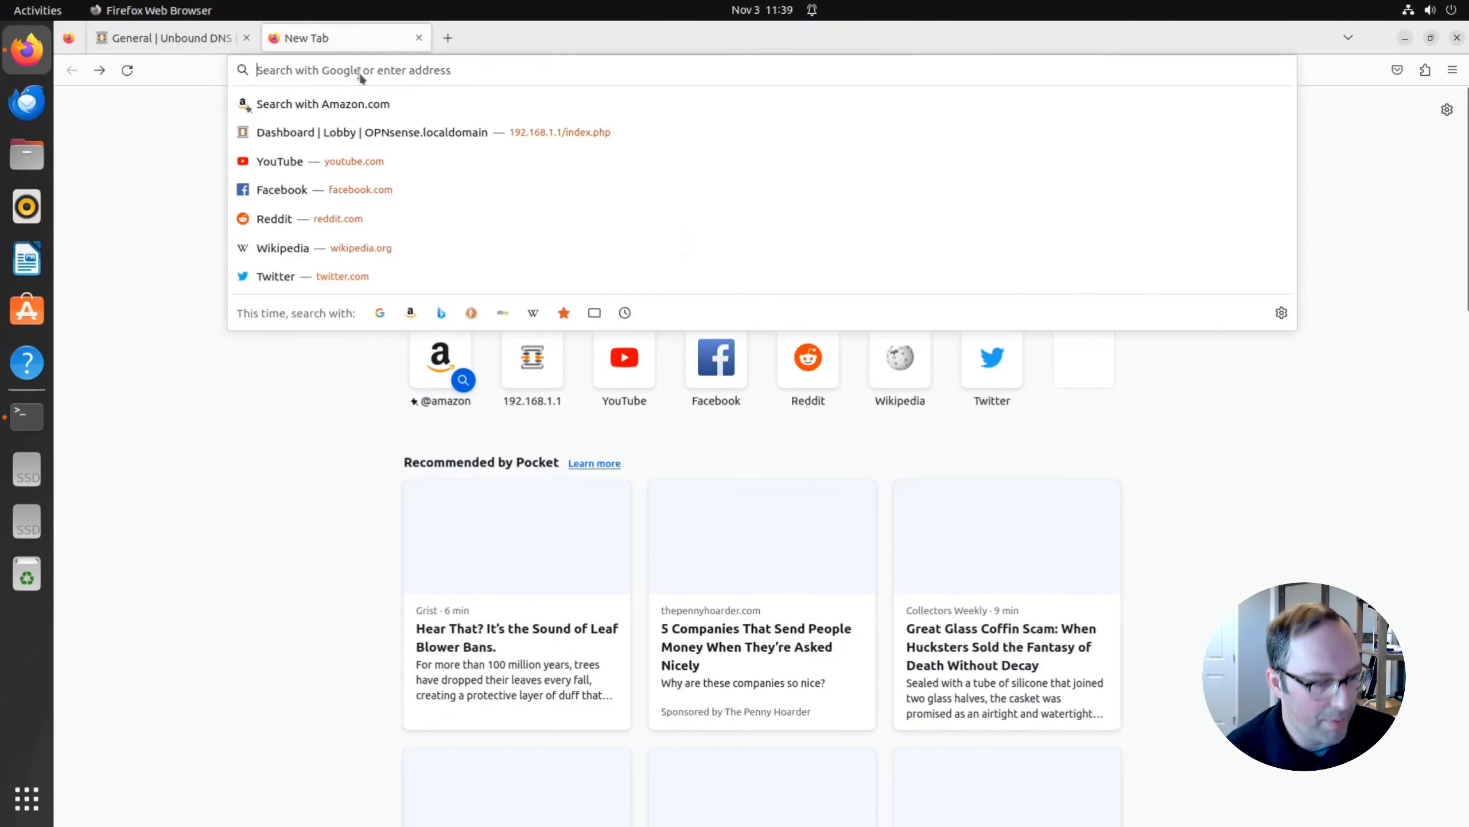
pyautogui.write('192.168.0.1')
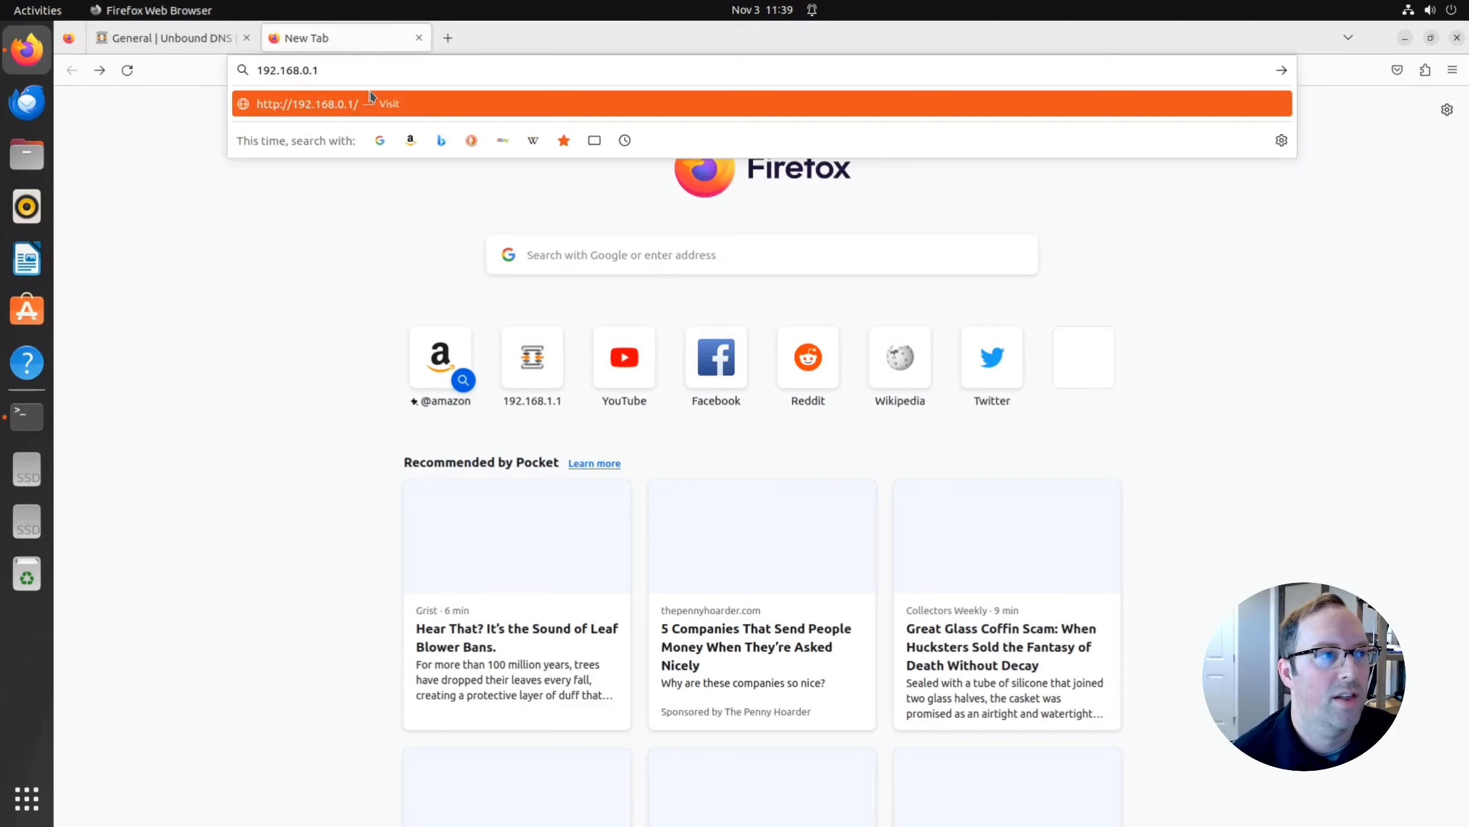
pyautogui.press('Return')
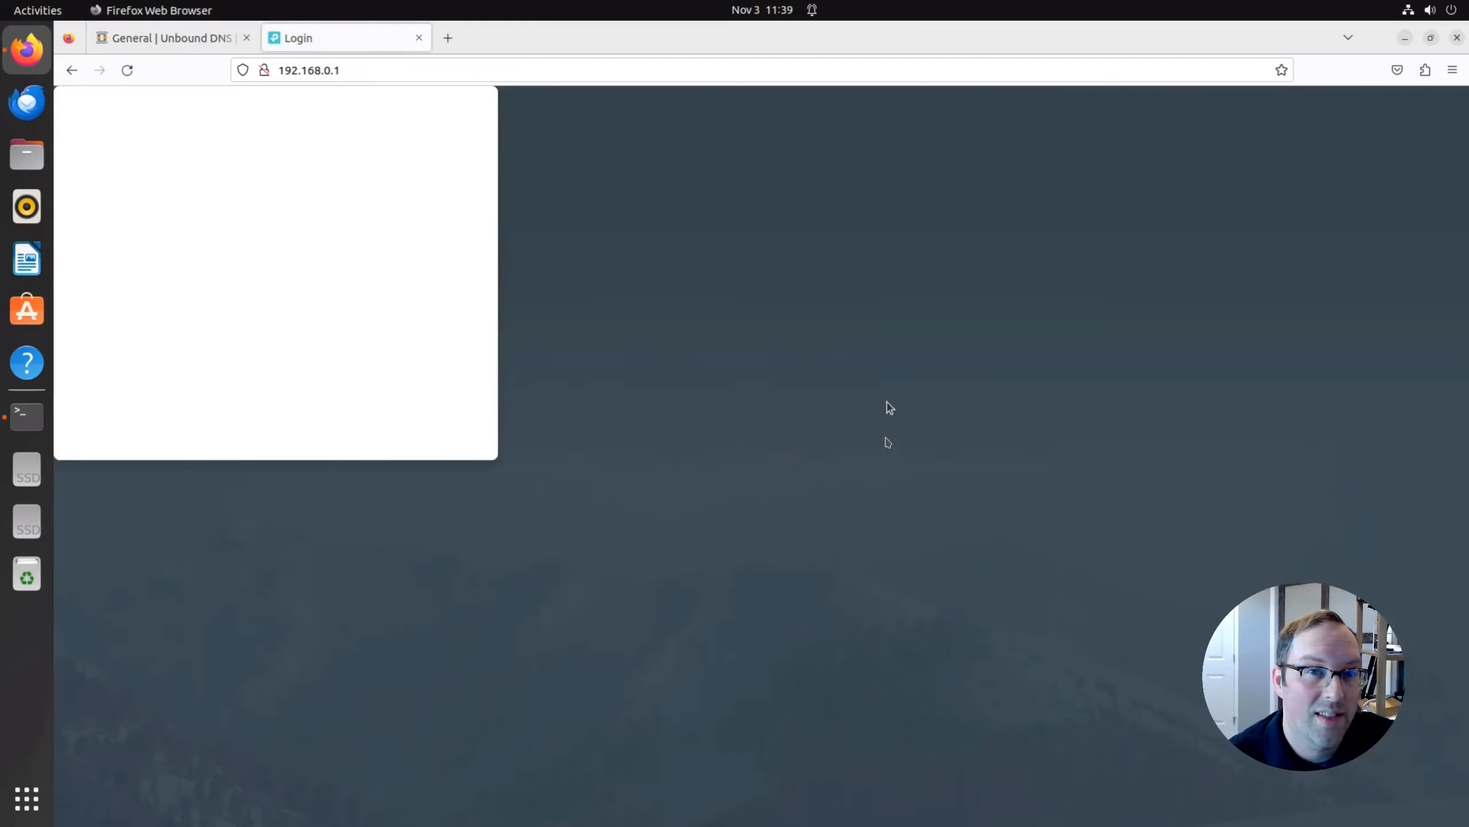
# Log in to the TP-Link switch with the admin username and password.
pyautogui.click(723, 376)
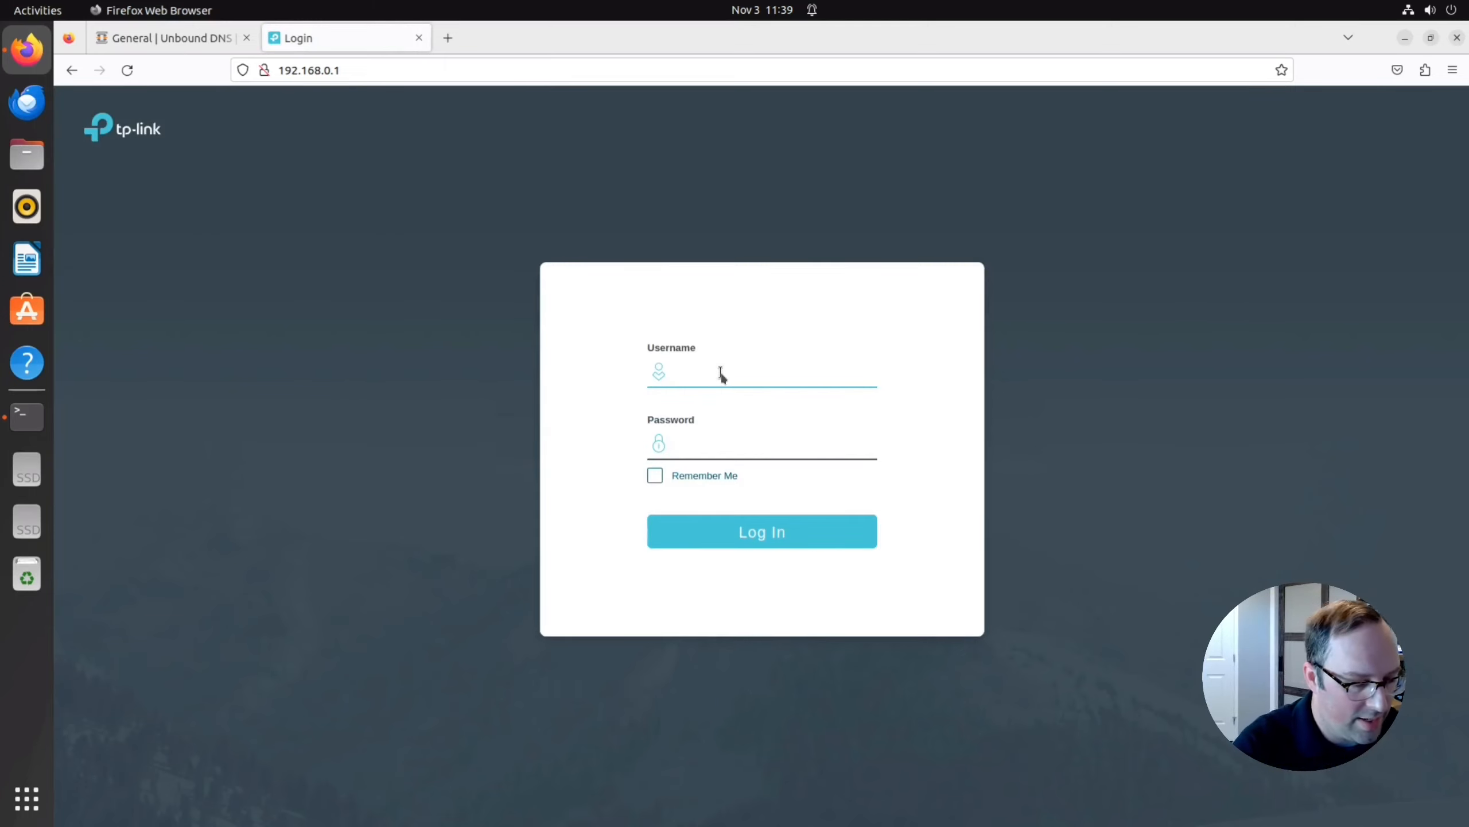
pyautogui.write('admin')
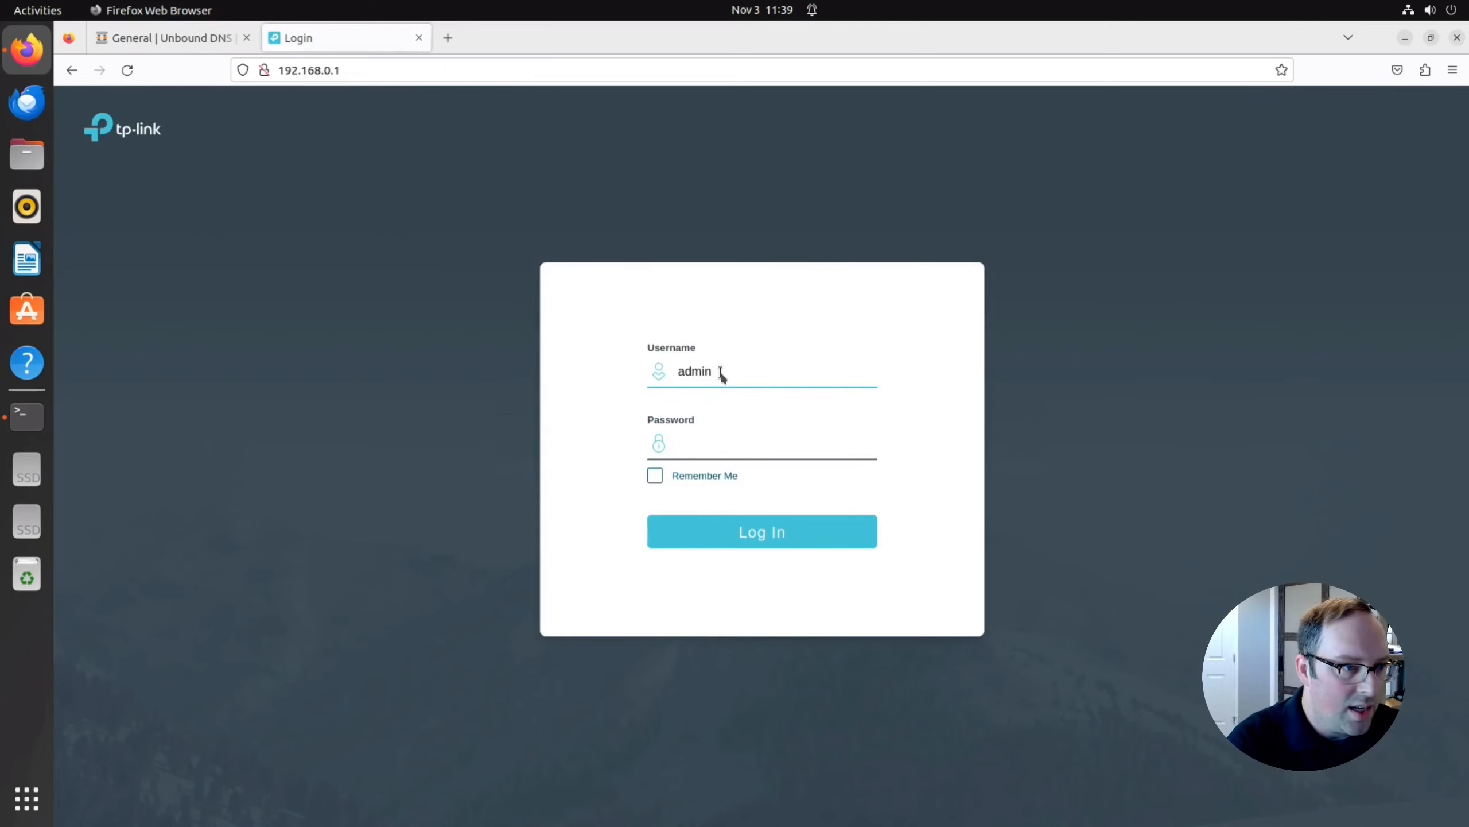
pyautogui.press('Tab')
pyautogui.write('••••')
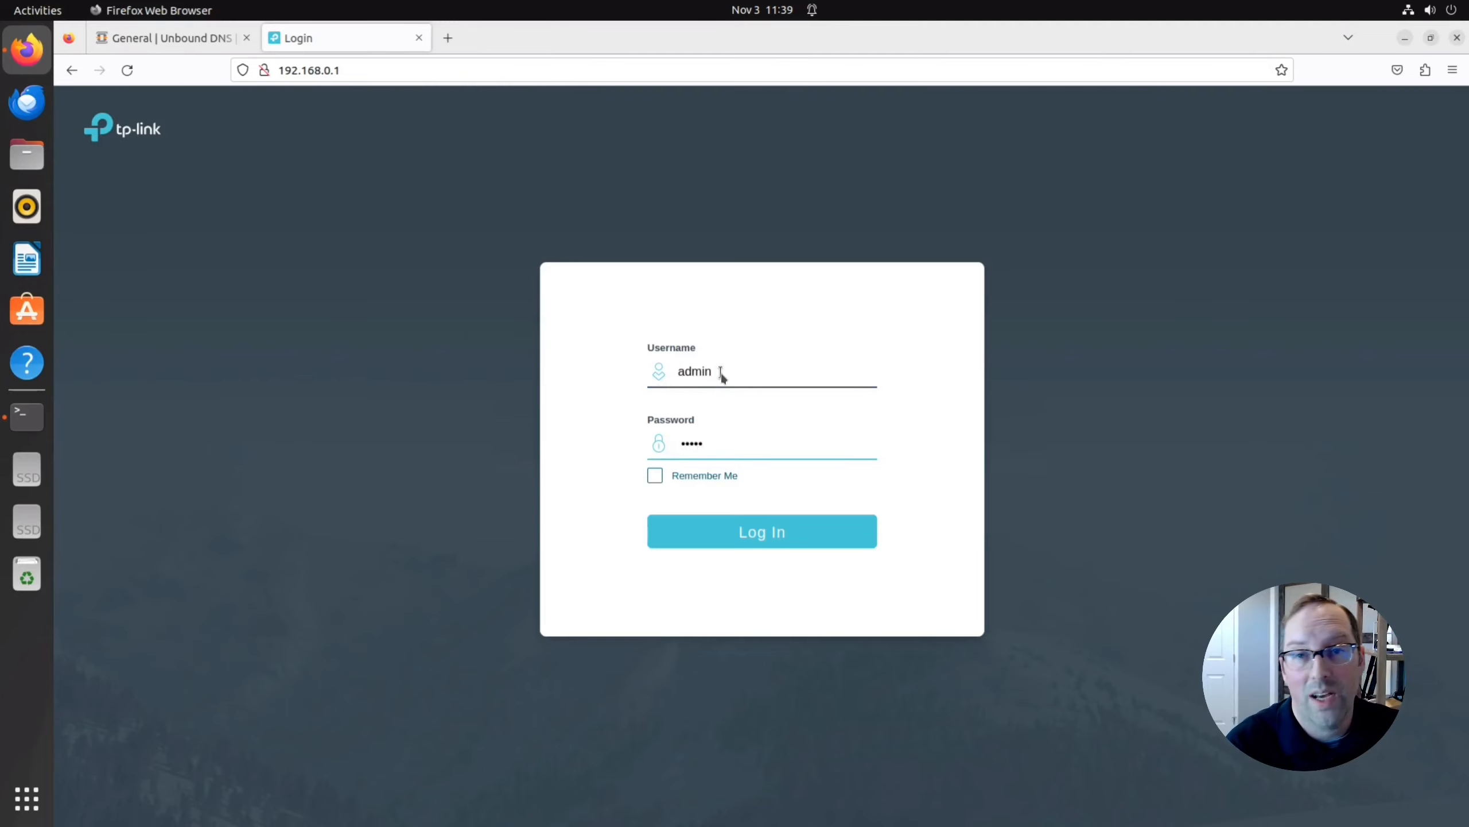
pyautogui.press('Return')
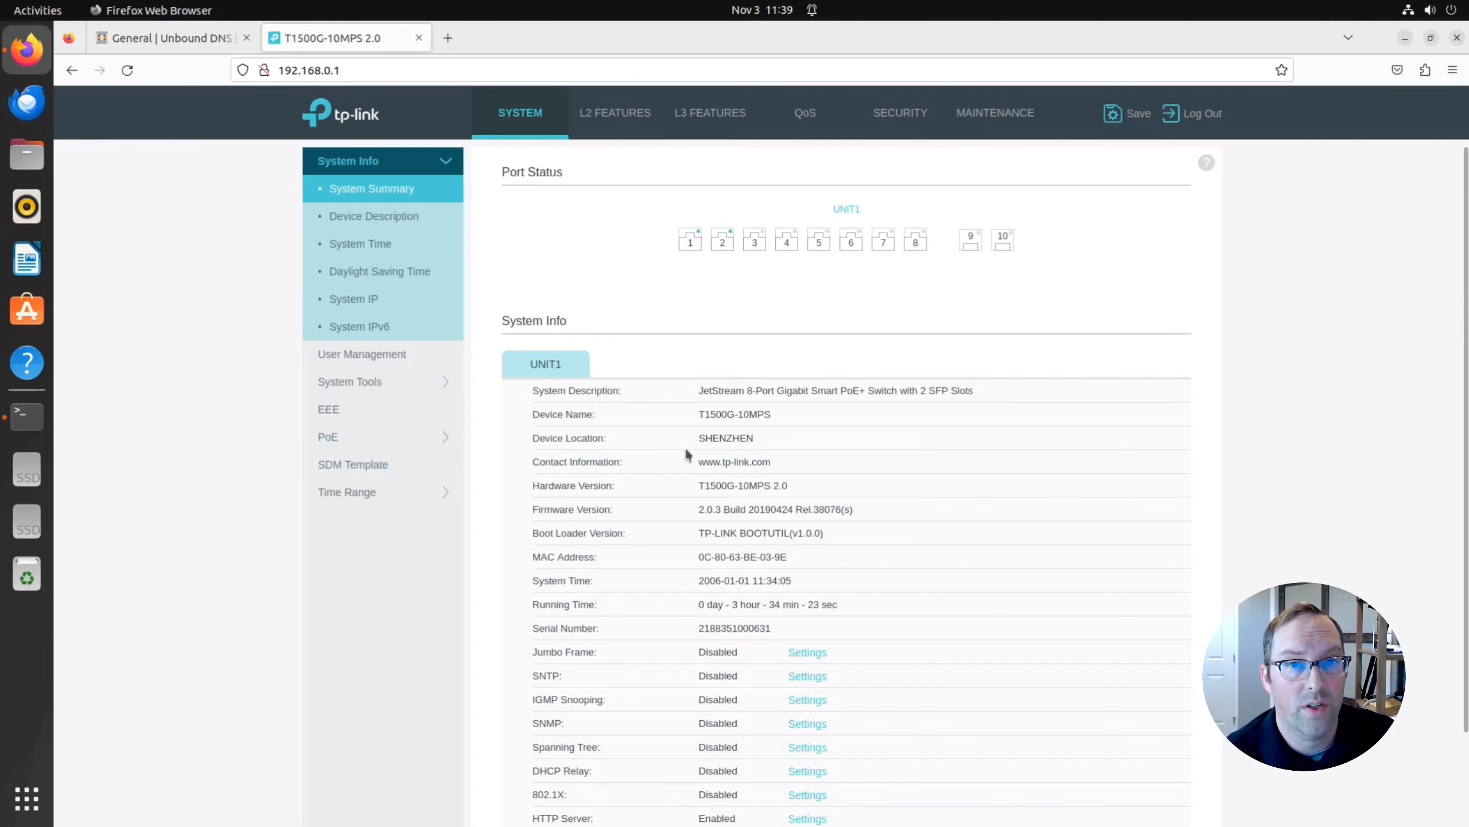
# Change the switch's System IP to 192.168.1.2 with gateway 192.168.1.1 and apply.
pyautogui.click(363, 303)
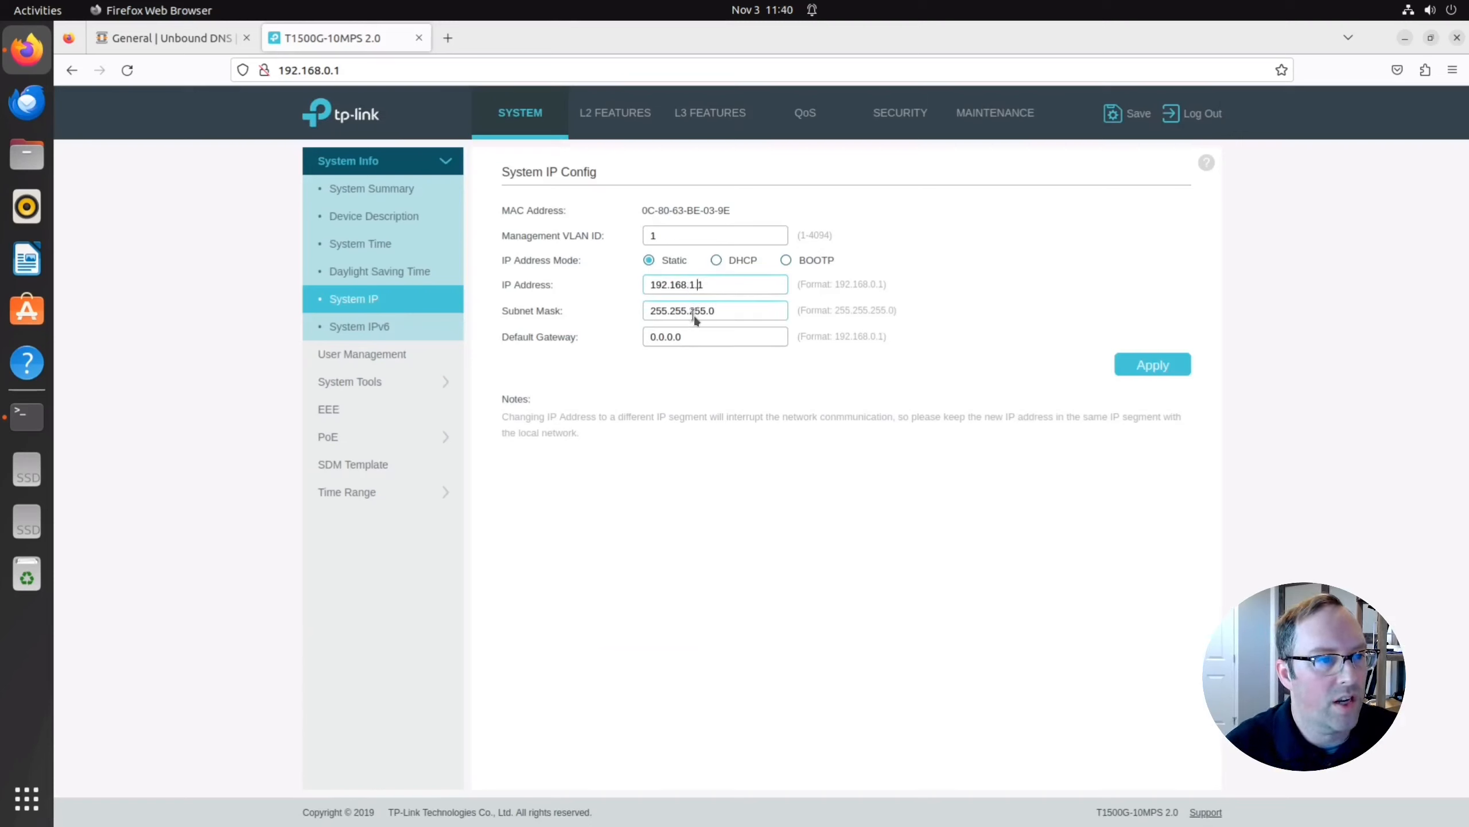
pyautogui.write('.2')
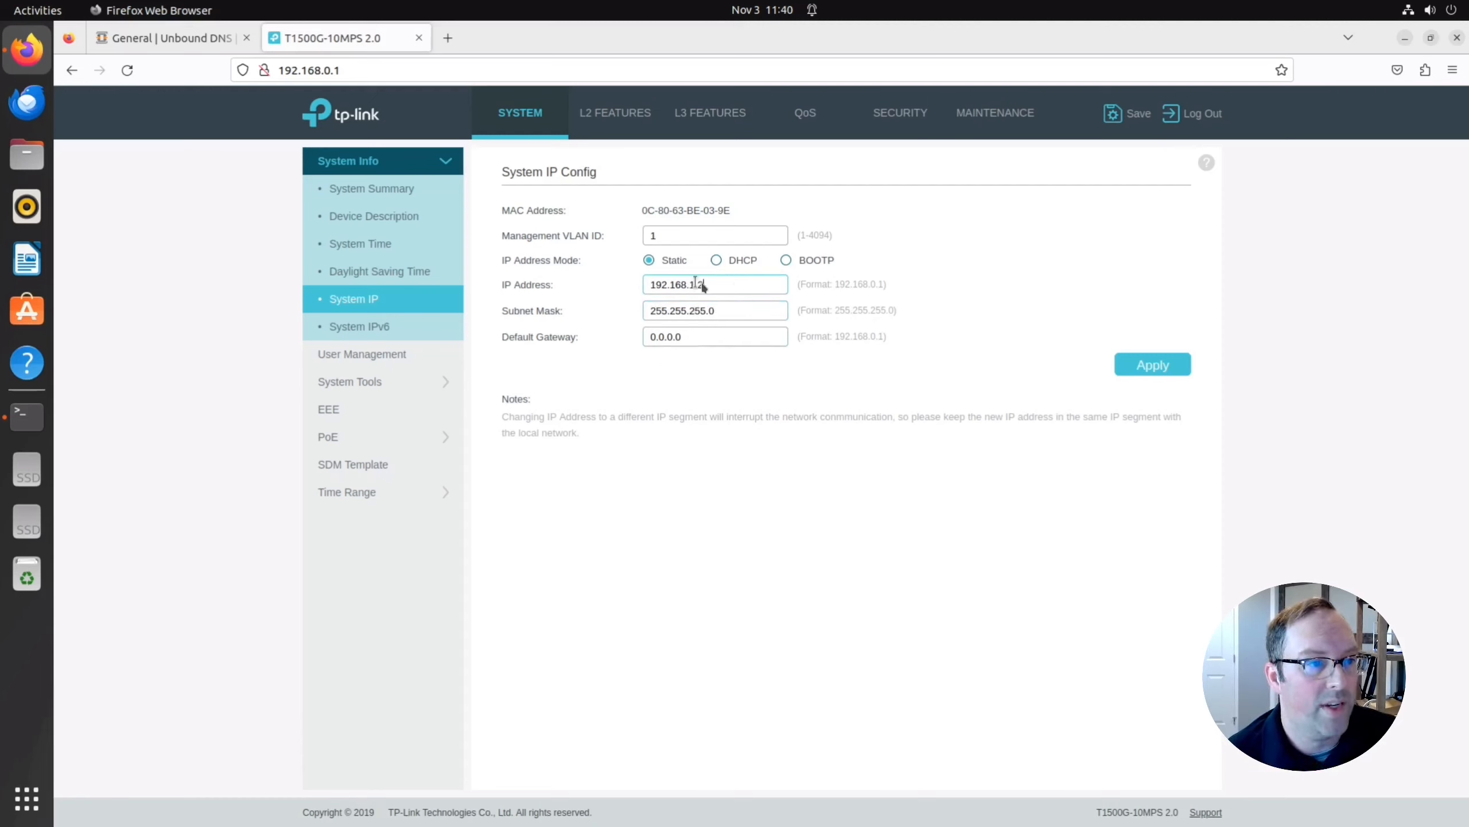
pyautogui.moveTo(712, 285); pyautogui.dragTo(615, 286)
pyautogui.hotkey('ctrl', 'c')
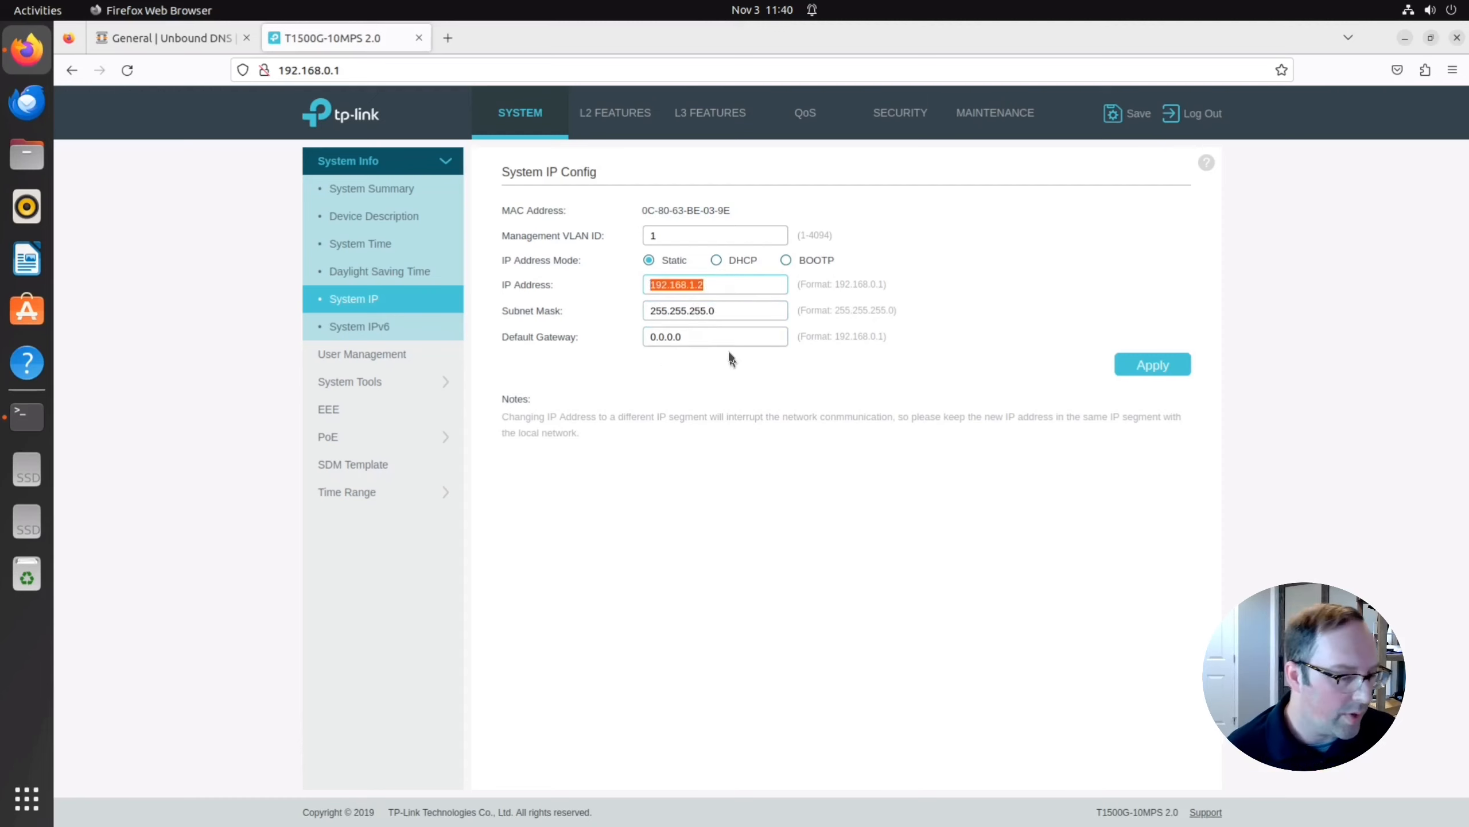
pyautogui.click(693, 337)
pyautogui.hotkey('ctrl', 'a')
pyautogui.hotkey('ctrl', 'v')
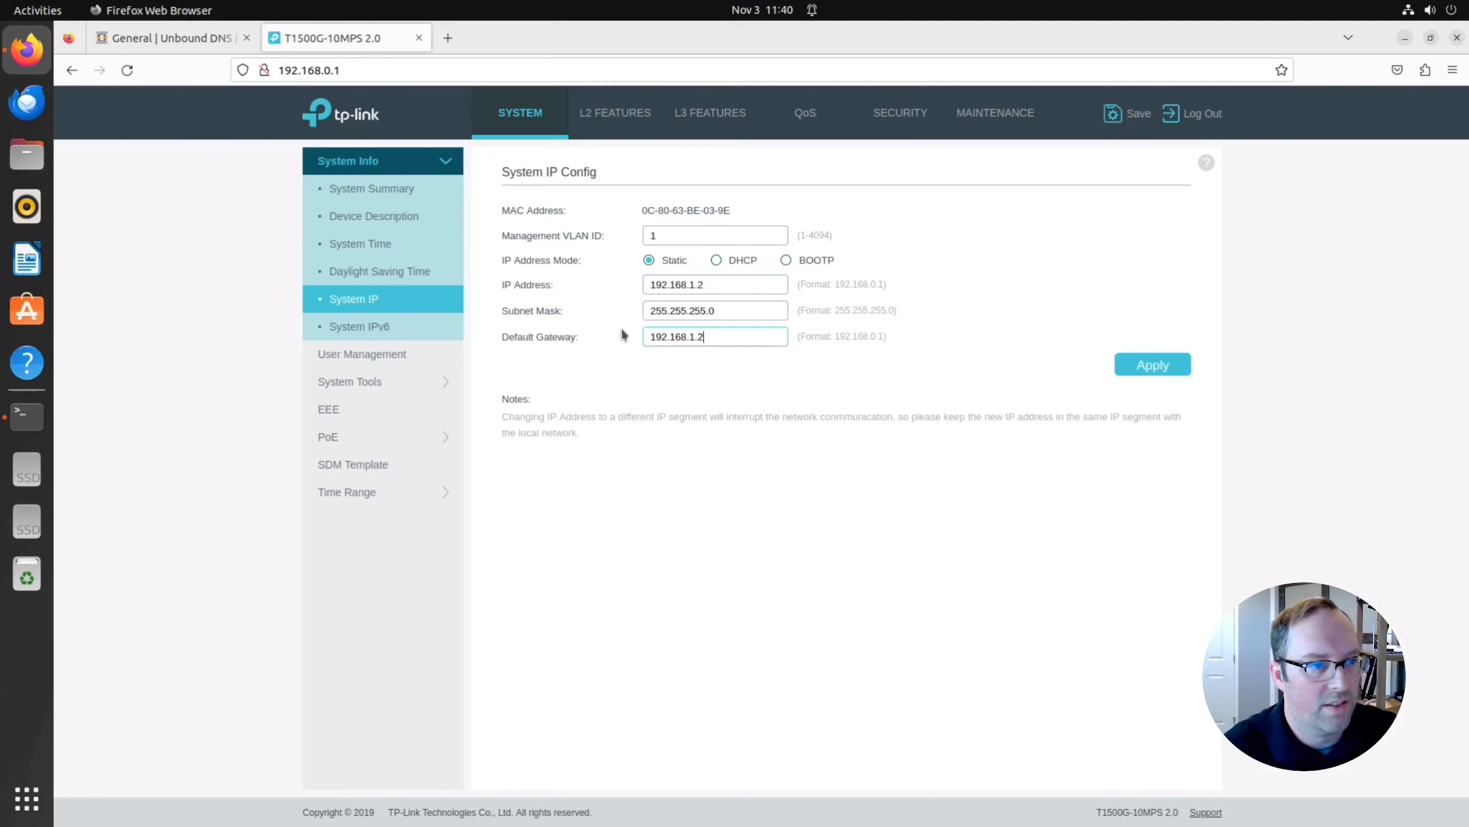
pyautogui.press('BackSpace')
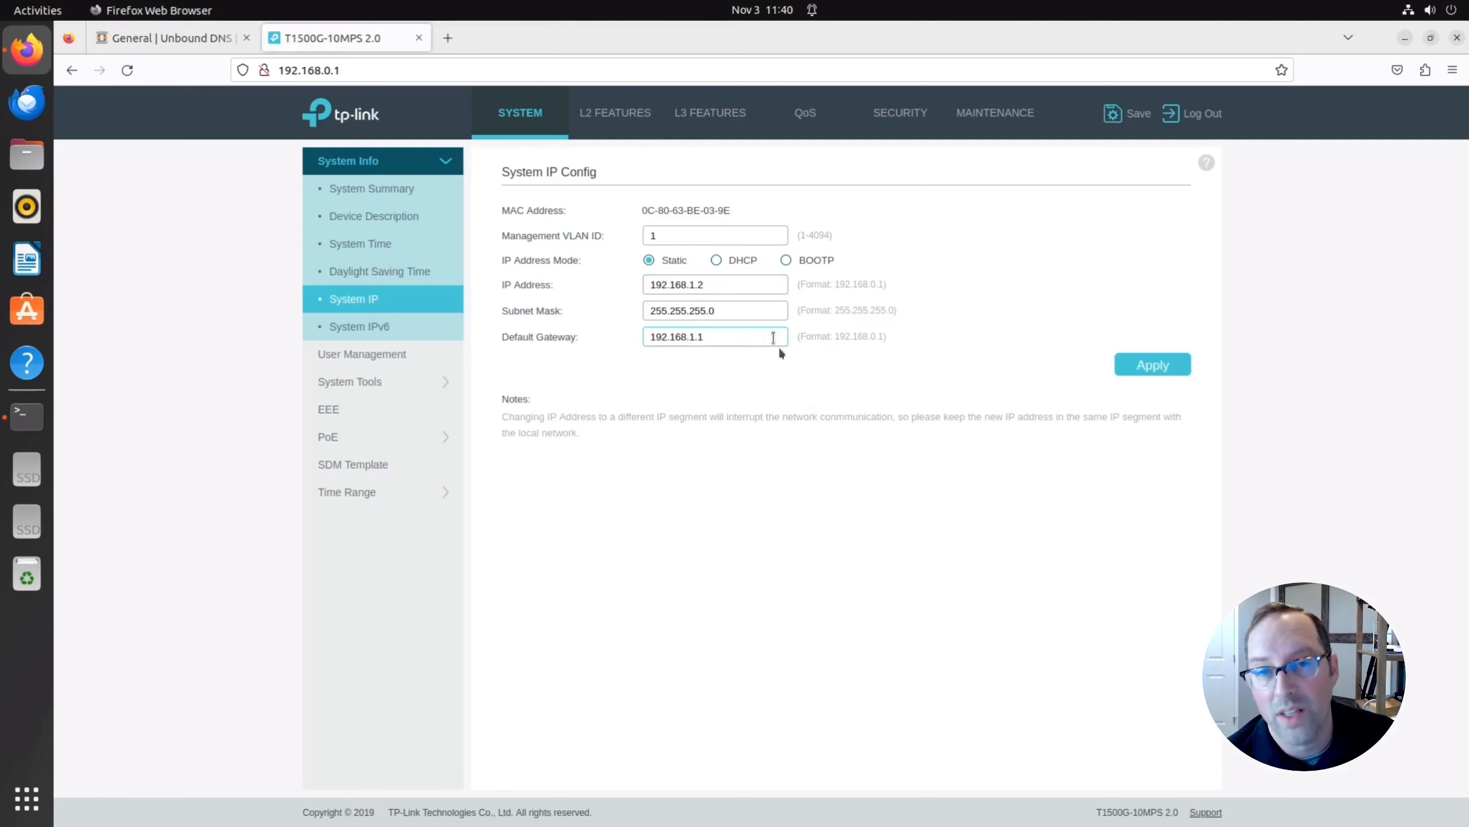
pyautogui.click(1152, 370)
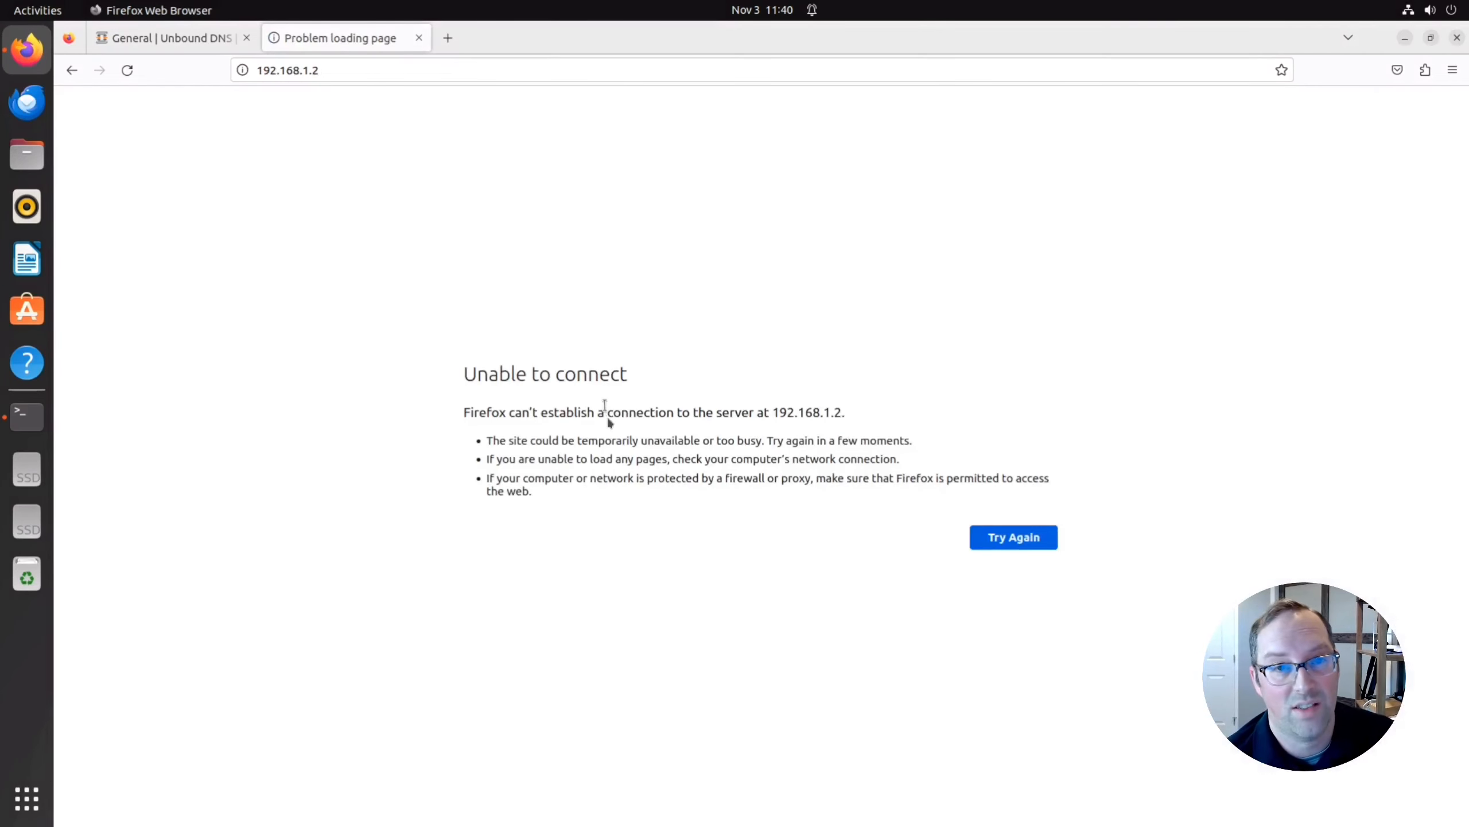
# Change the enp1s0 wired IPv4 address to 192.168.1.10 and apply it.
pyautogui.click(1414, 10)
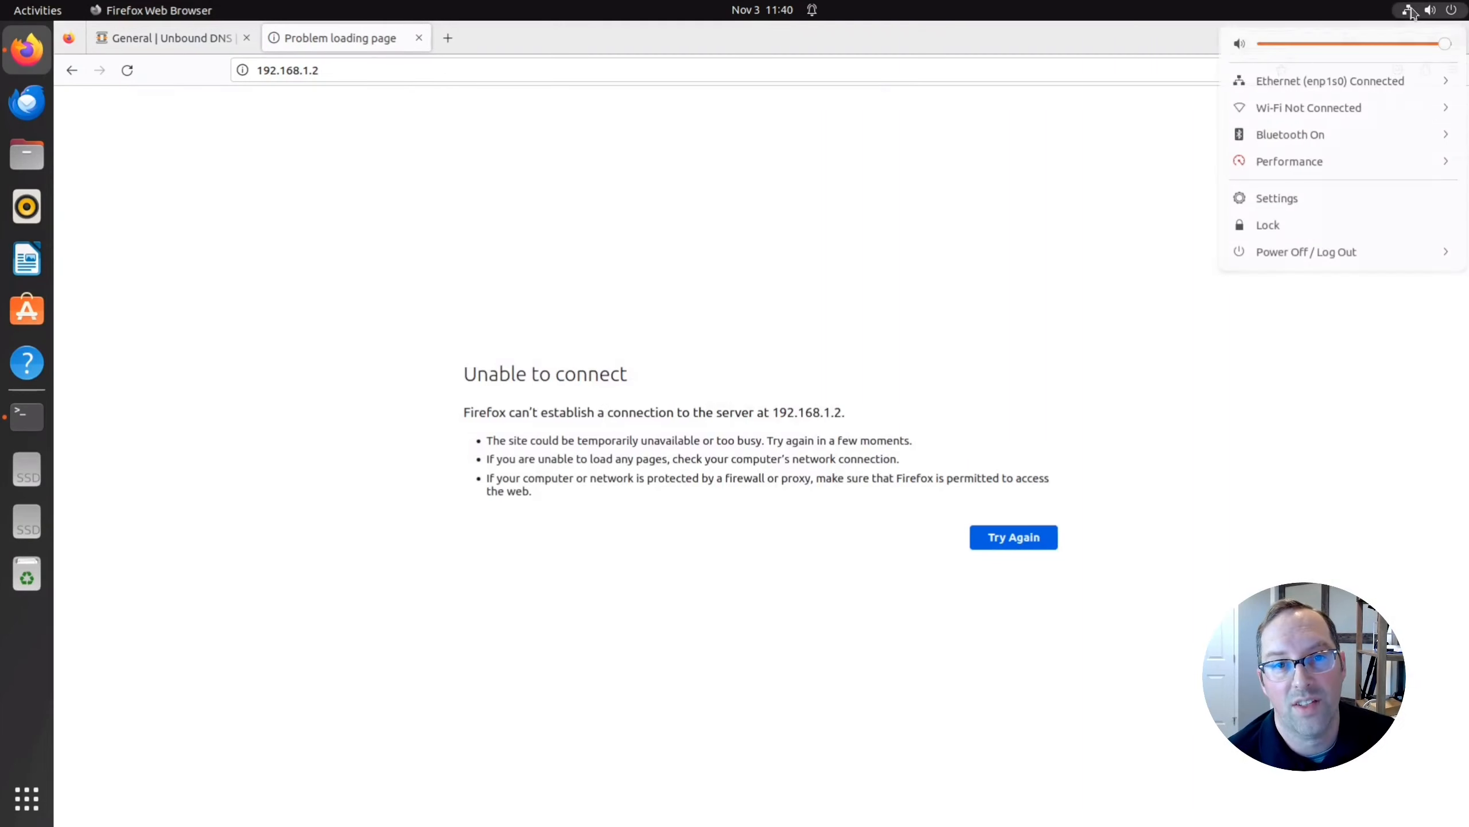
pyautogui.click(1410, 82)
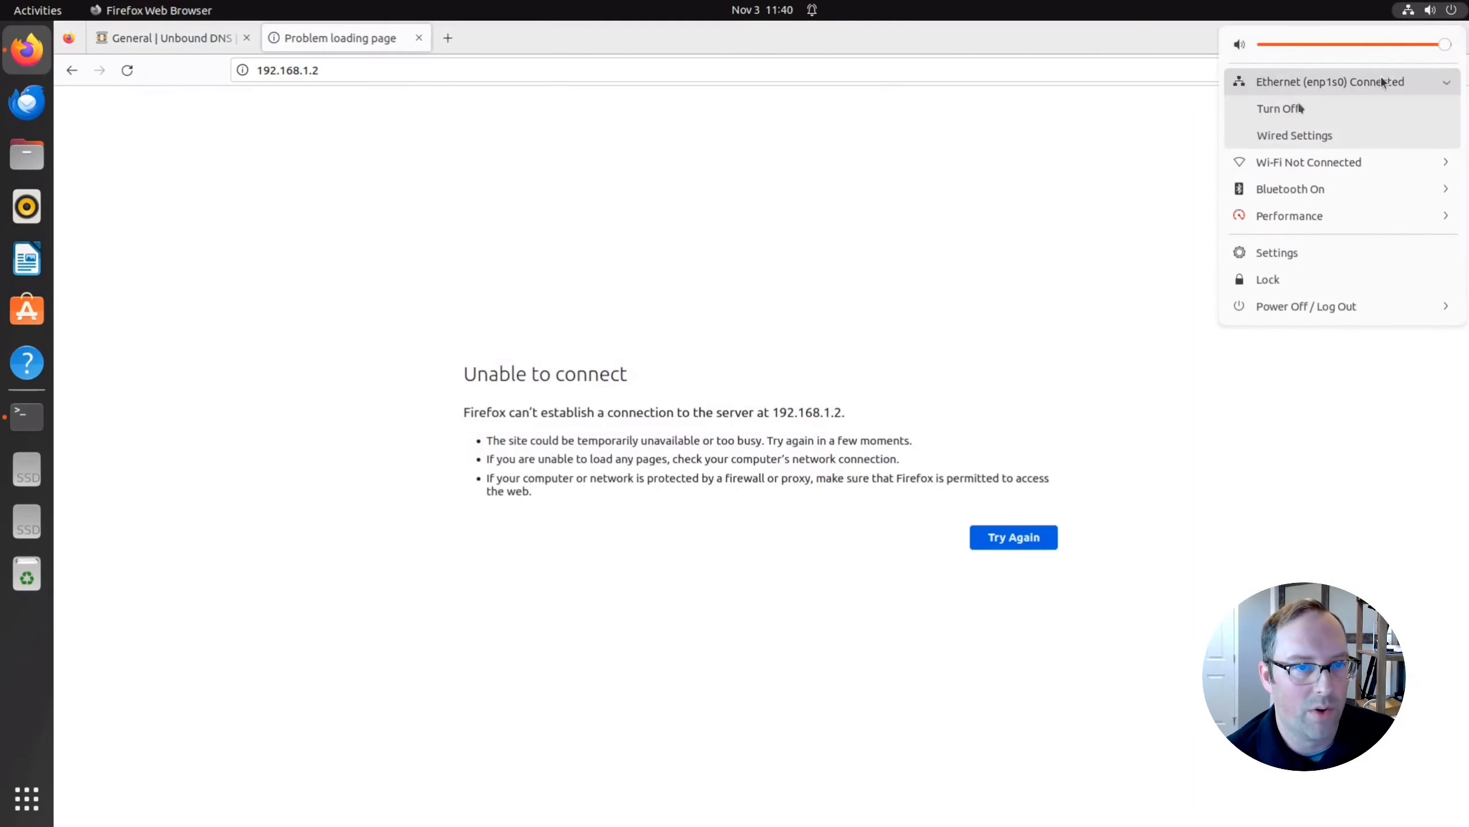
pyautogui.click(1285, 133)
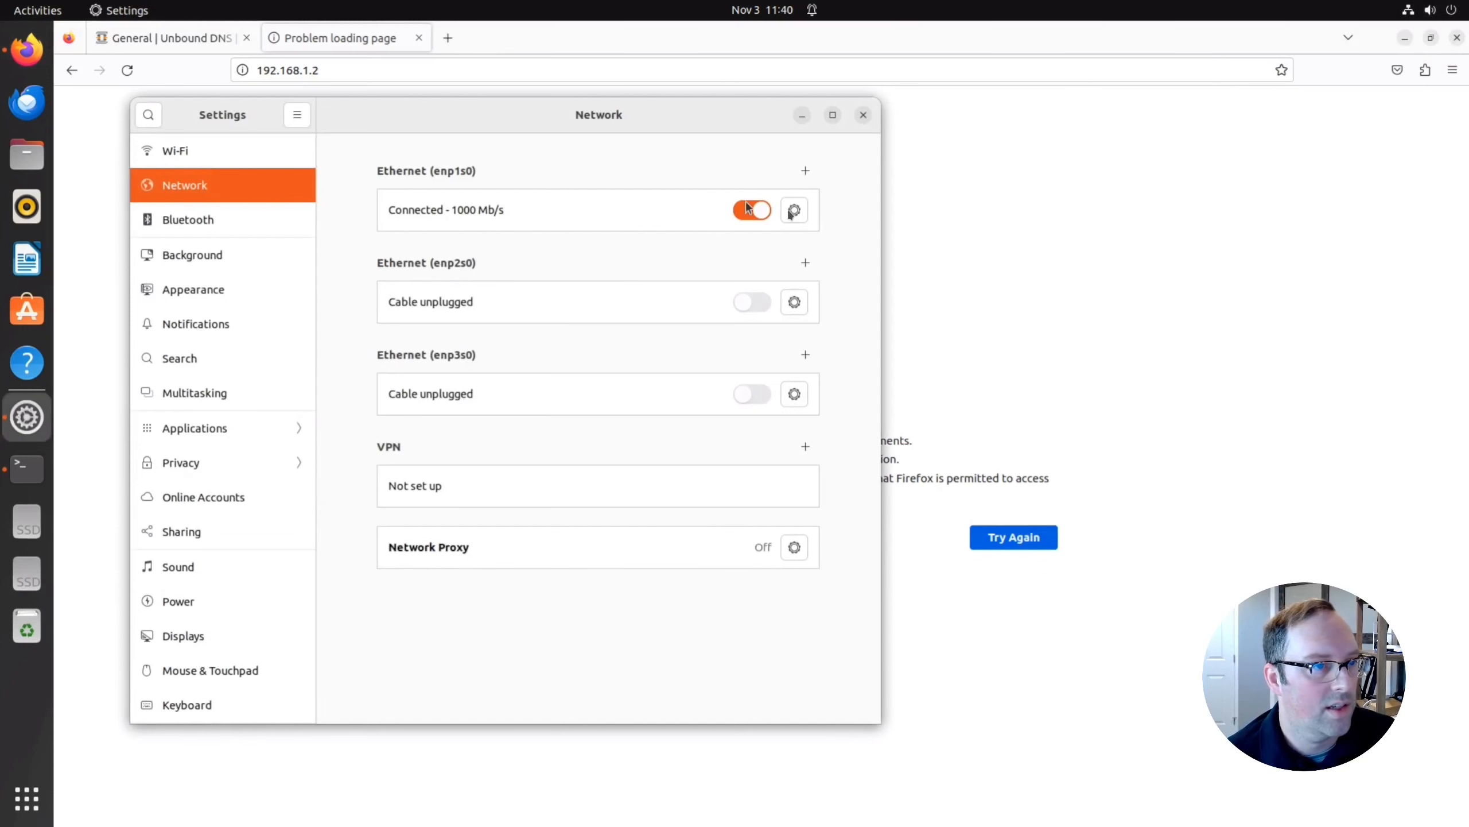
pyautogui.click(794, 209)
pyautogui.click(447, 300)
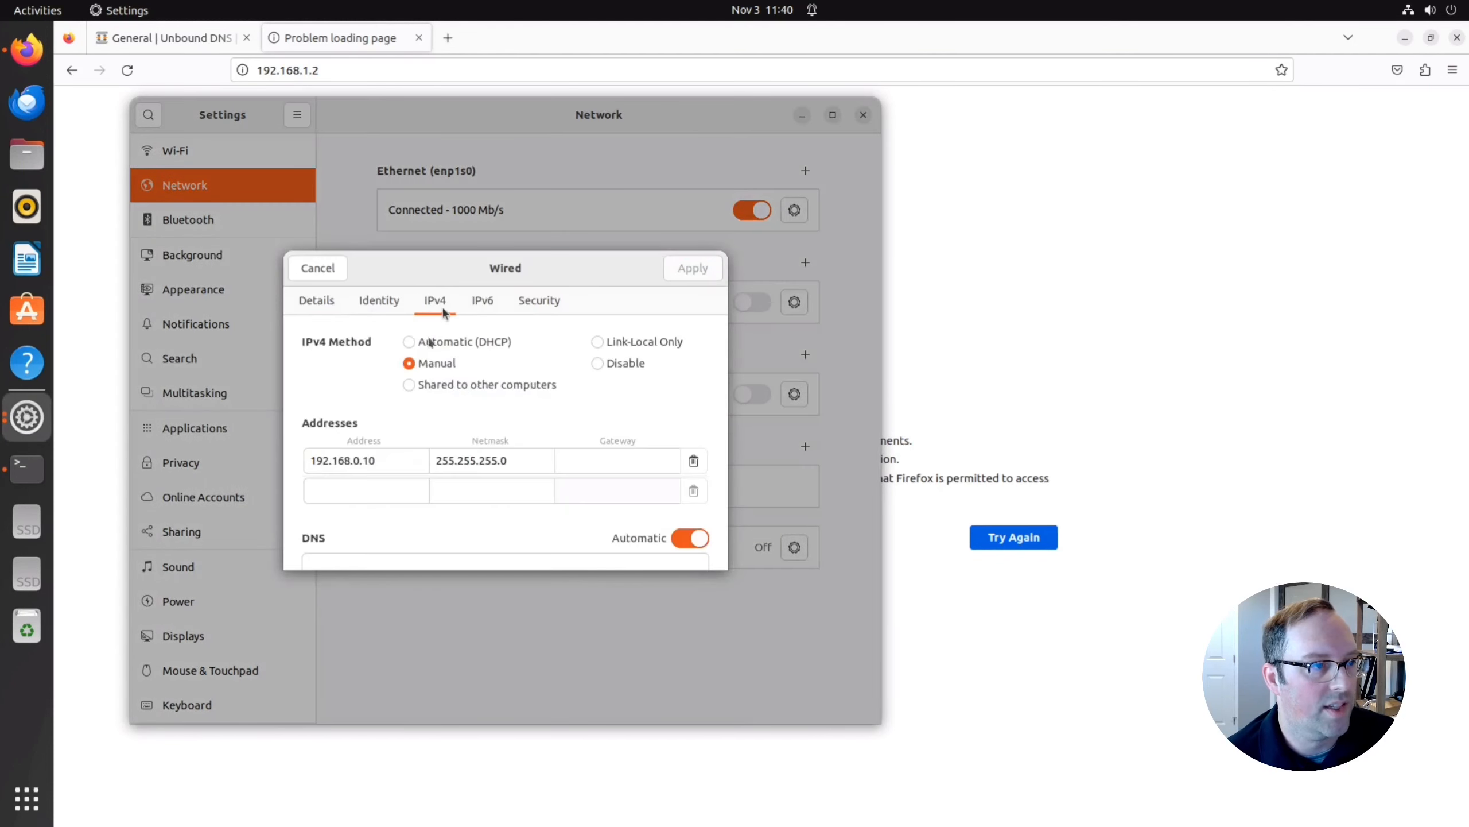
pyautogui.doubleClick(357, 461)
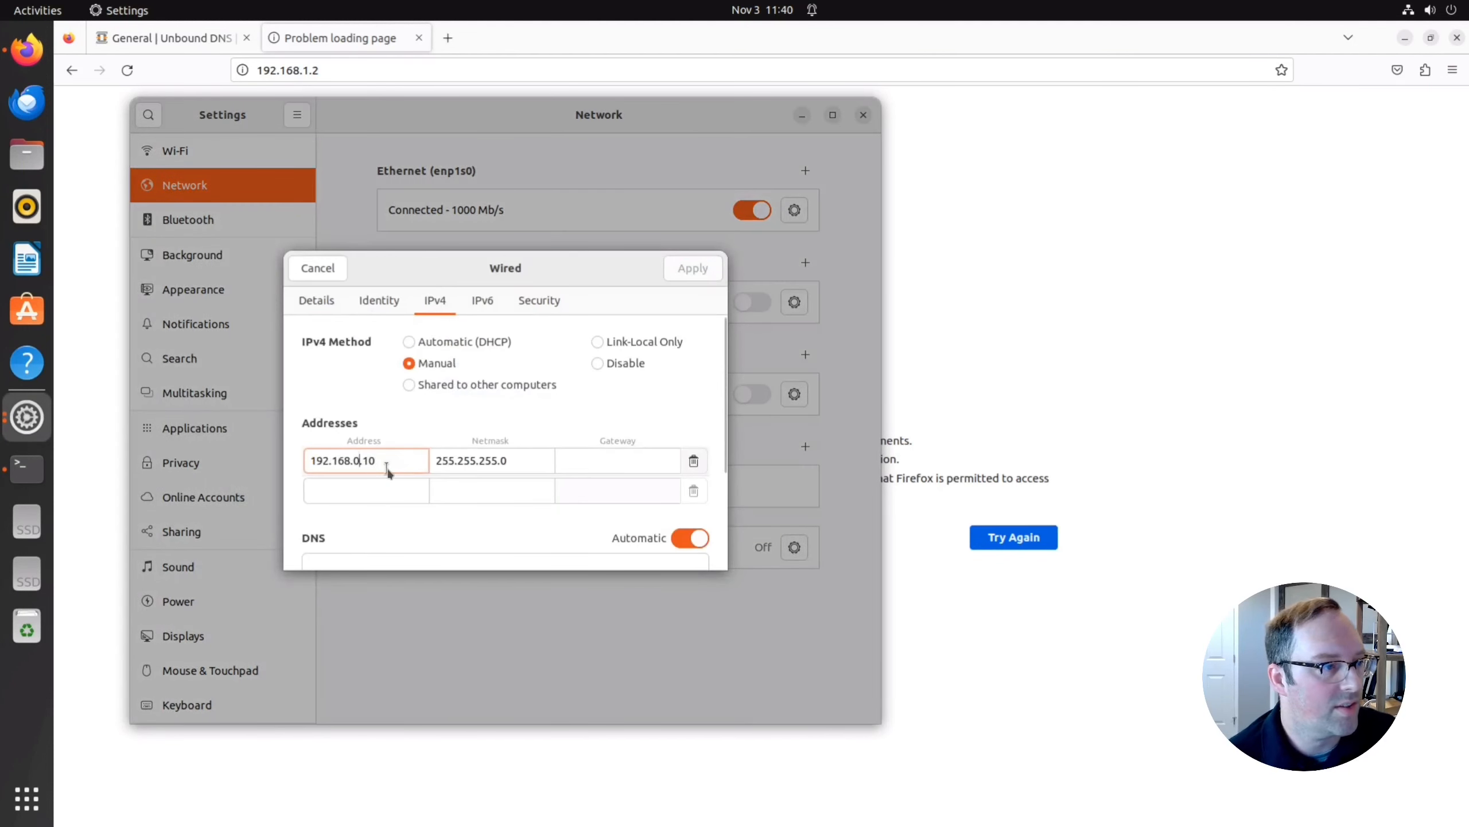
pyautogui.write('1')
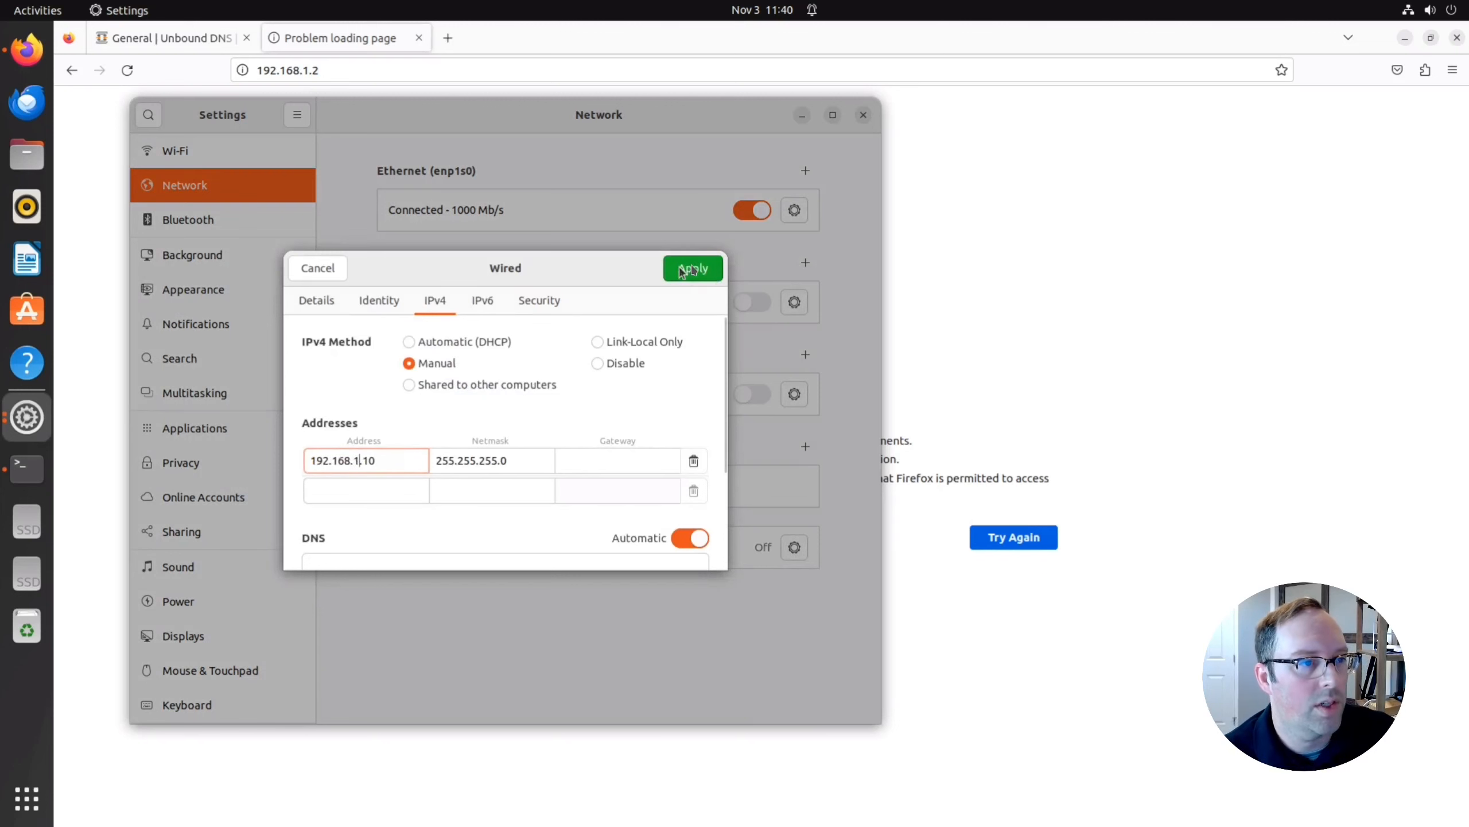
pyautogui.click(692, 269)
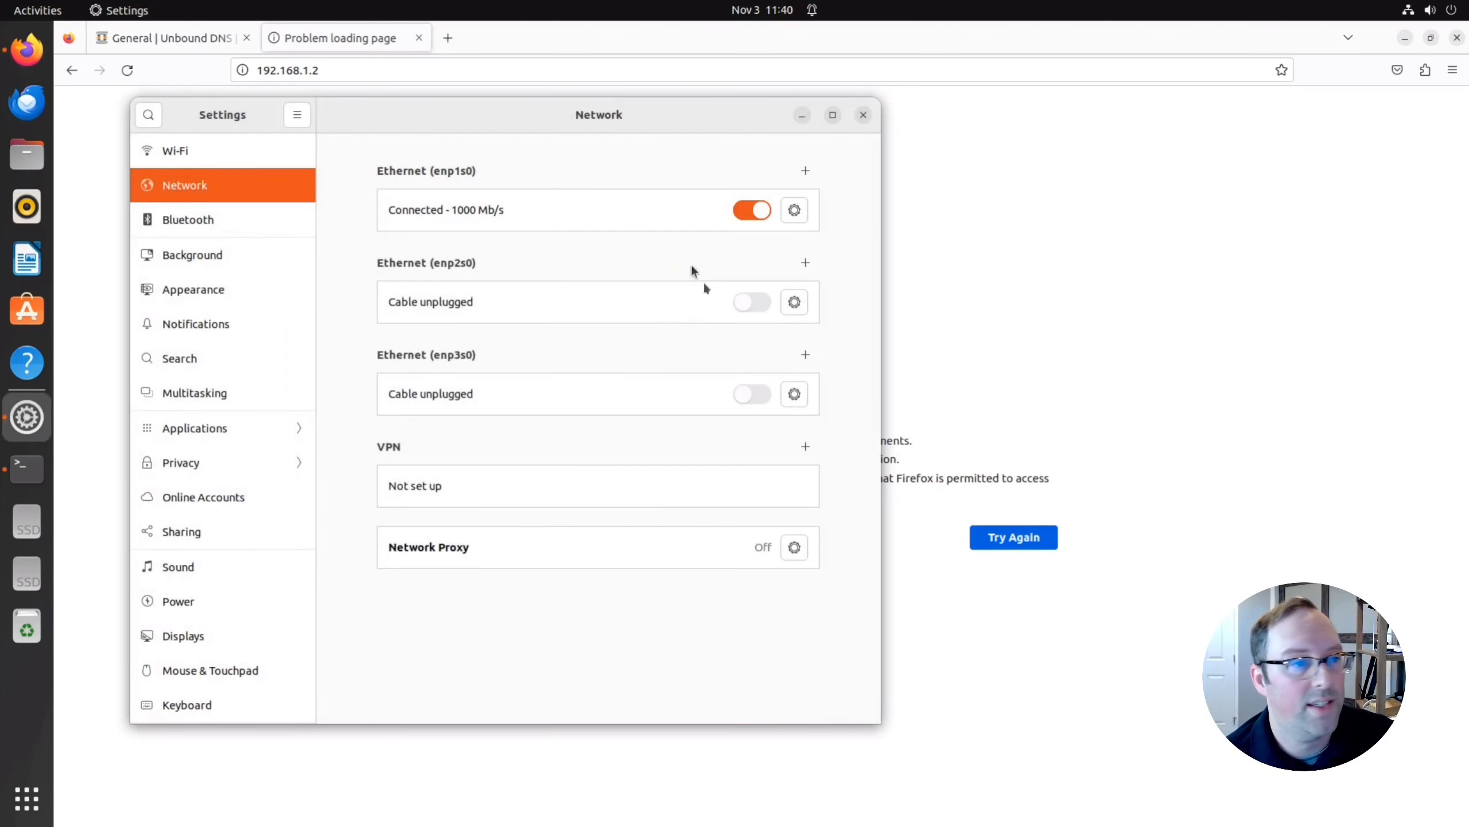
# Toggle the enp1s0 connection off and on, then close Settings.
pyautogui.click(755, 209)
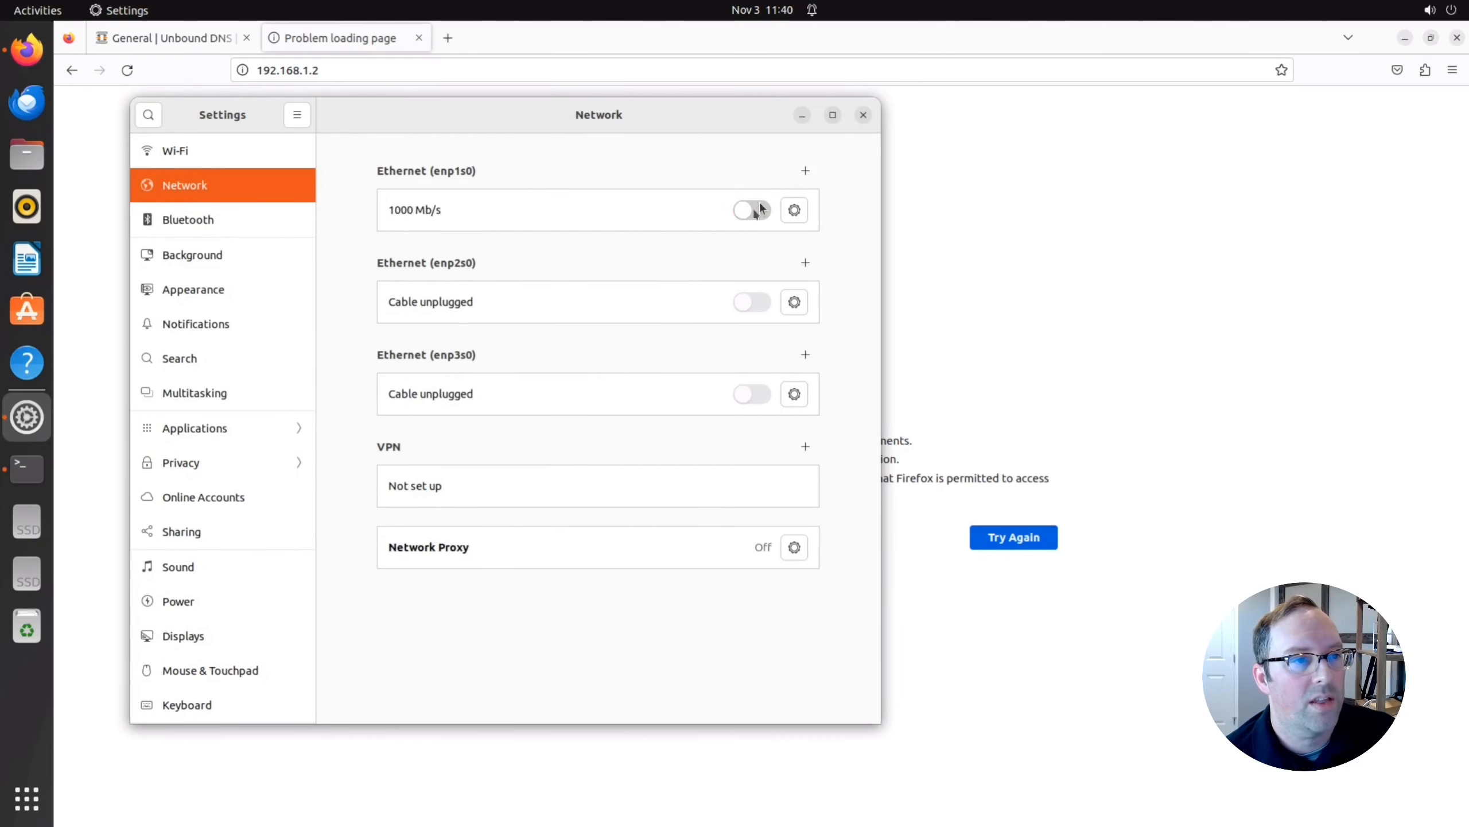
pyautogui.click(748, 214)
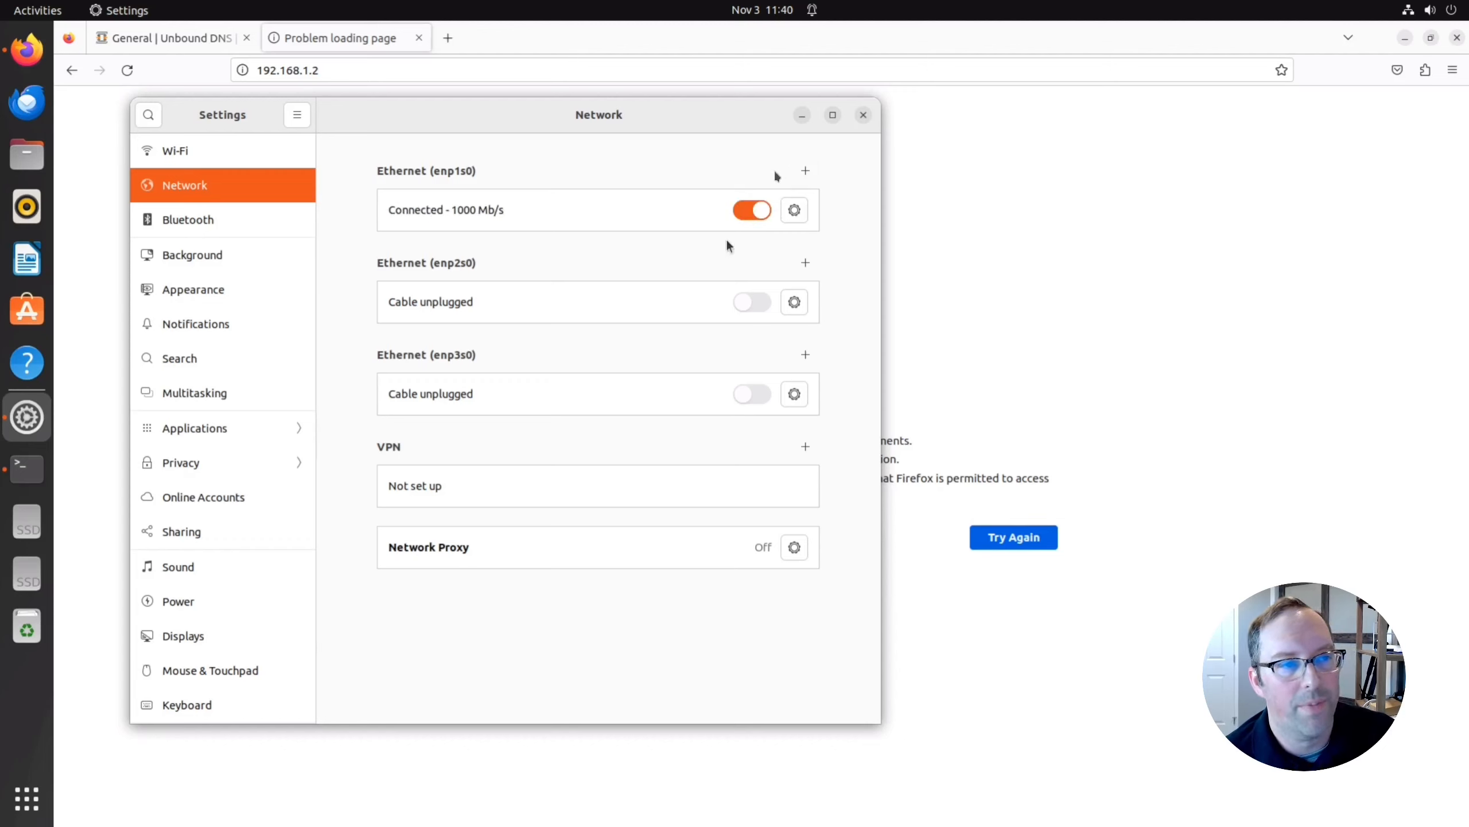
pyautogui.click(864, 116)
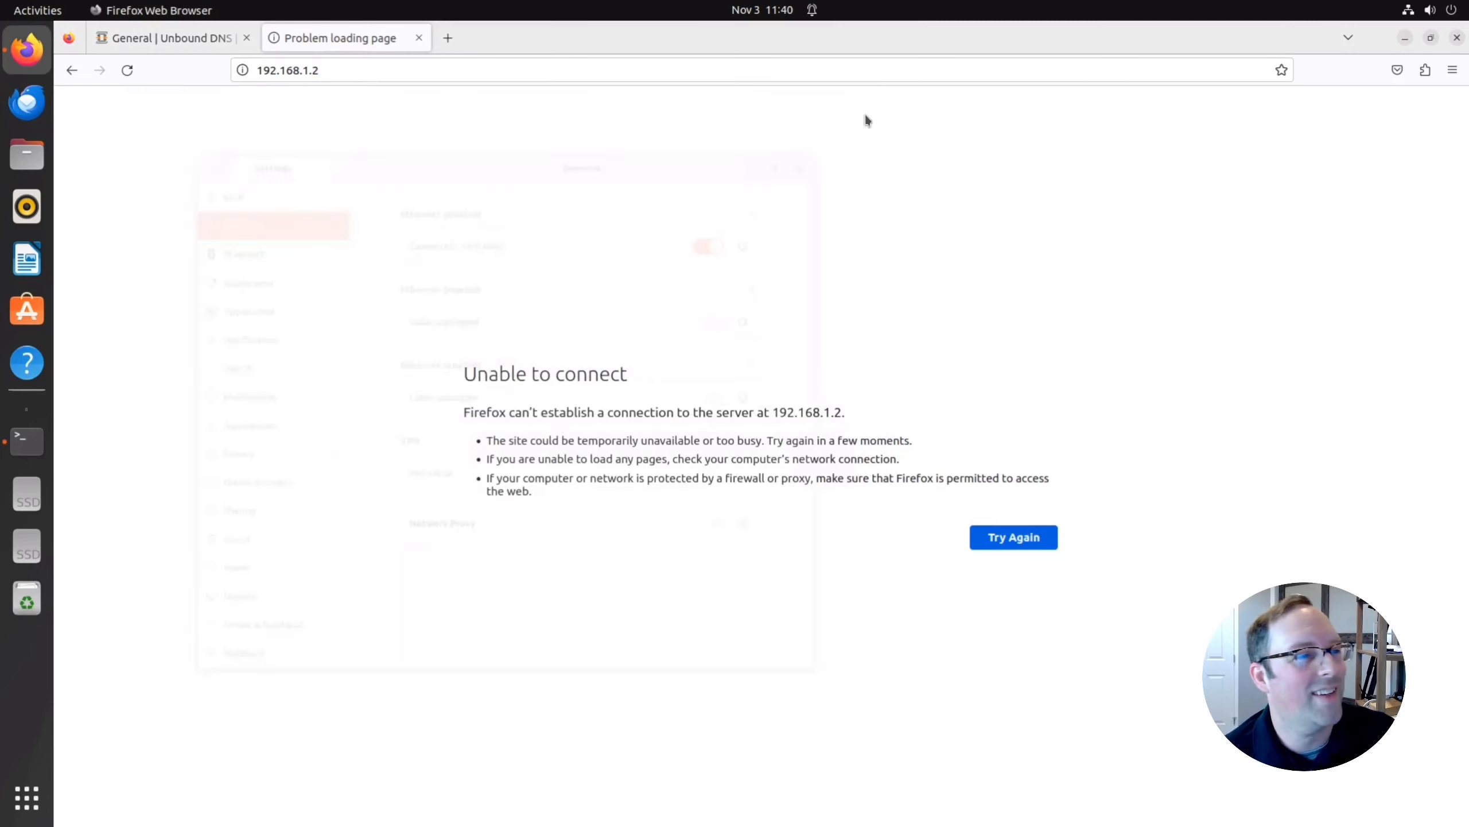
pyautogui.click(380, 71)
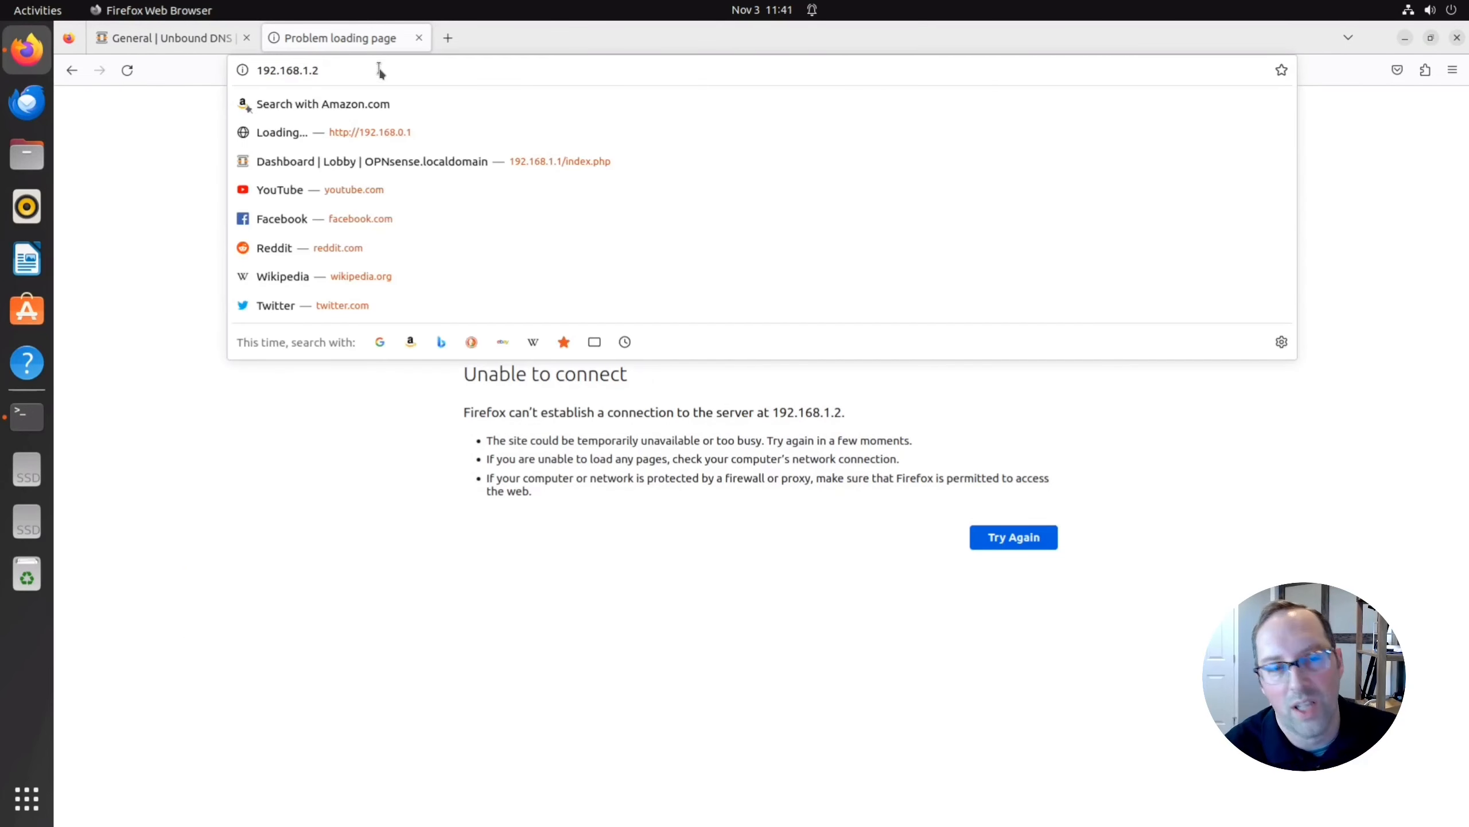
pyautogui.press('Return')
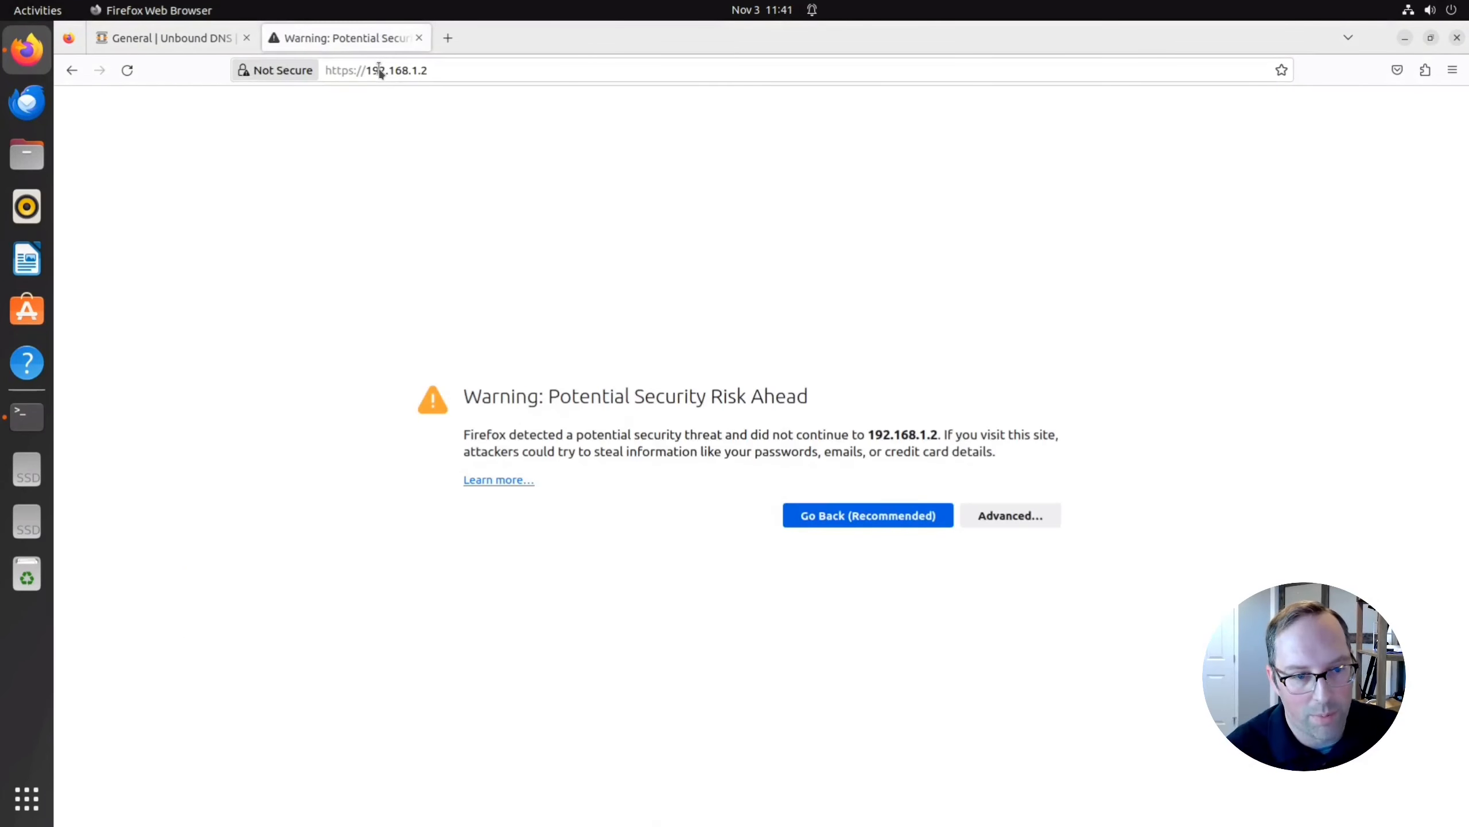
pyautogui.click(1012, 513)
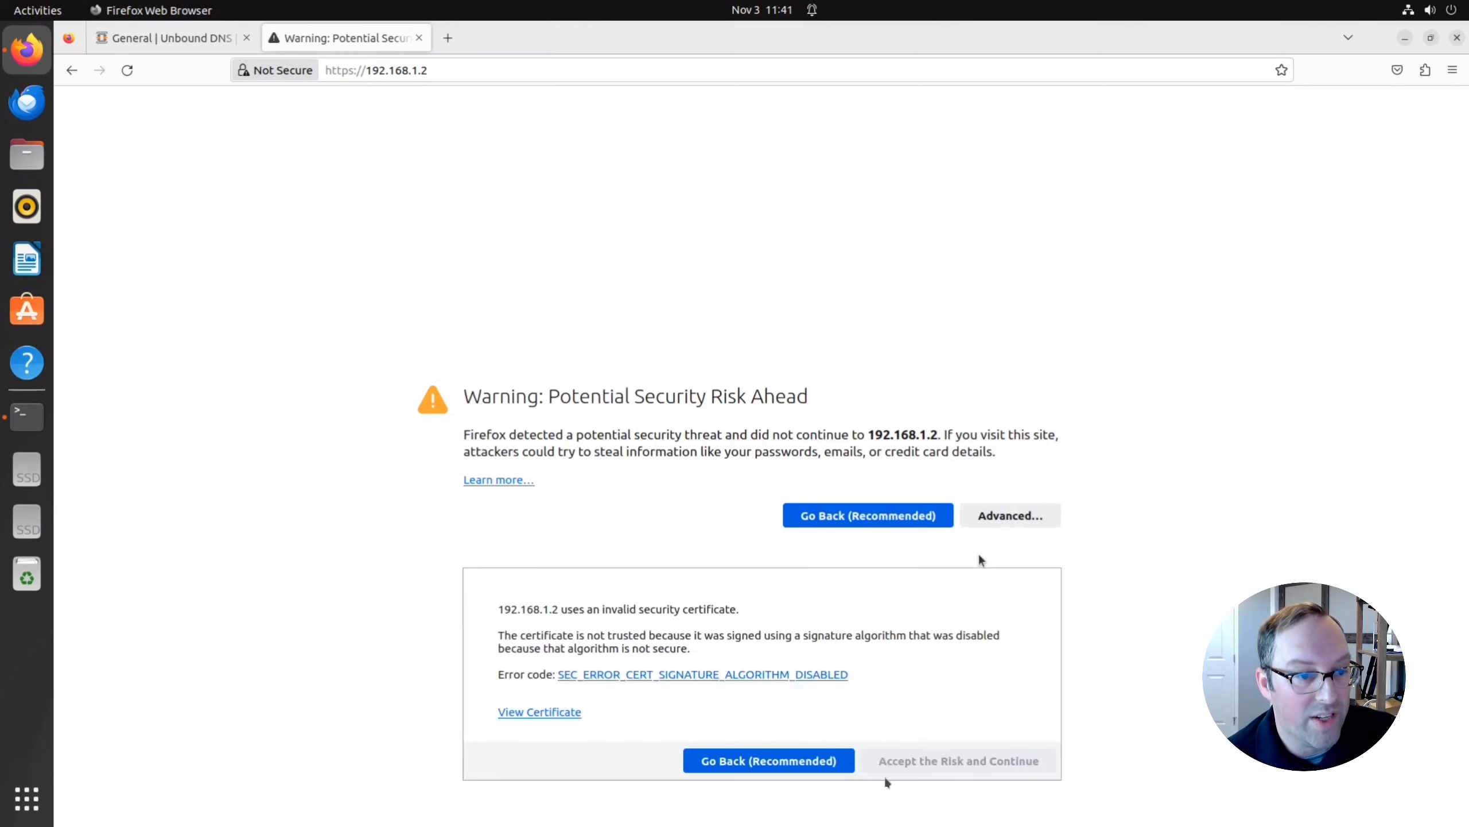
pyautogui.click(959, 763)
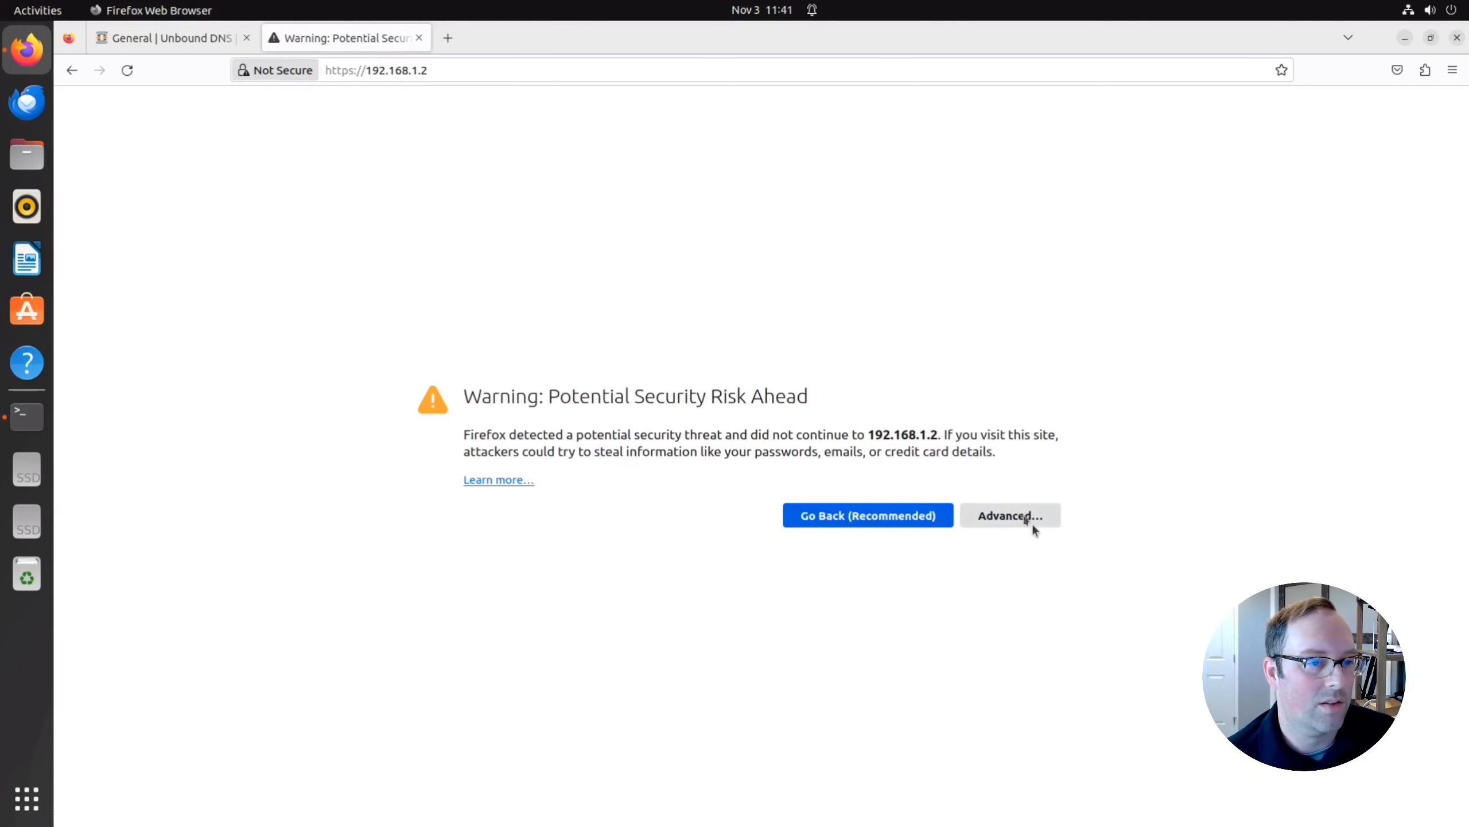
pyautogui.click(1016, 519)
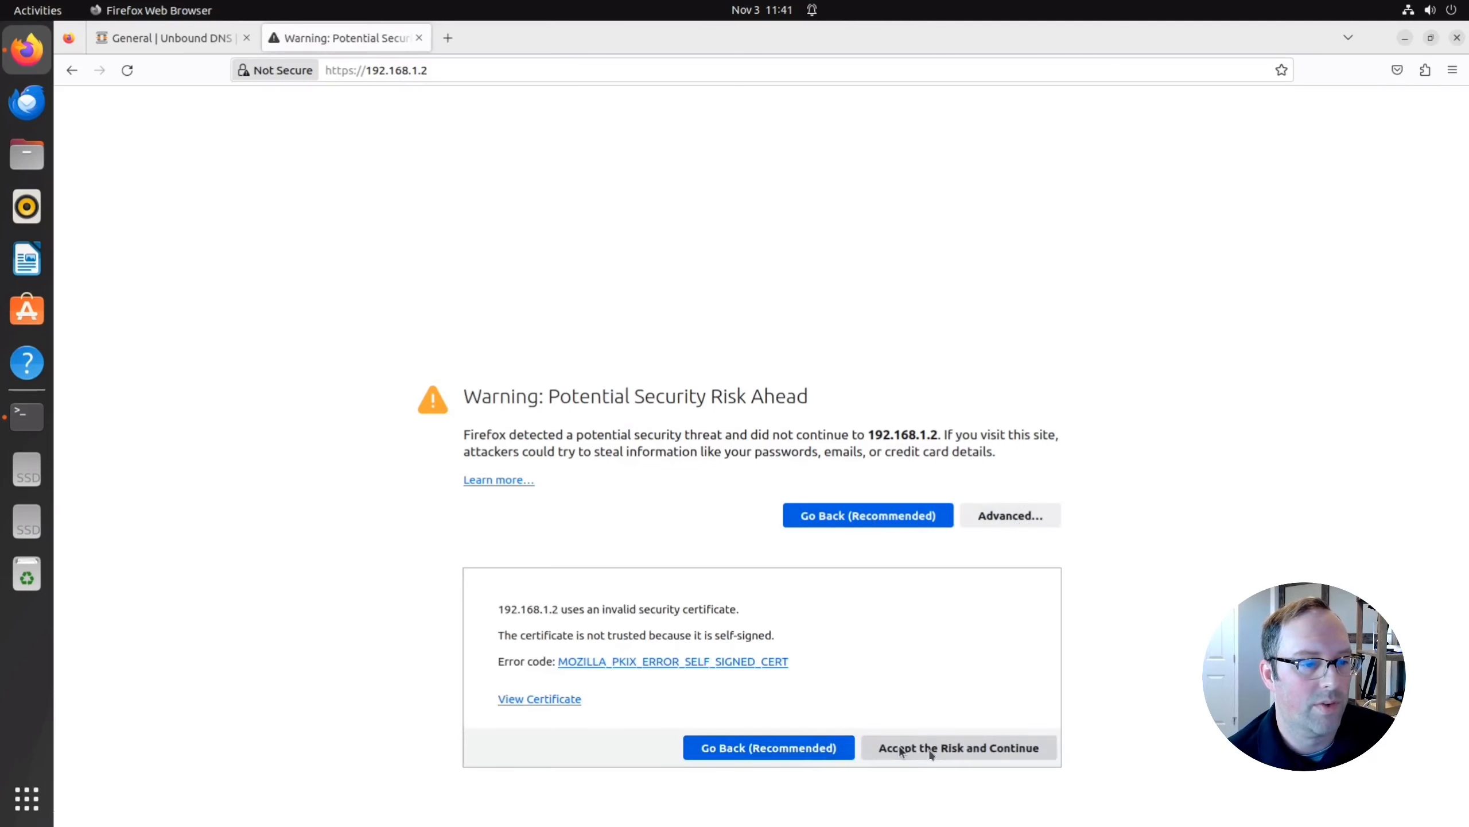
pyautogui.click(931, 752)
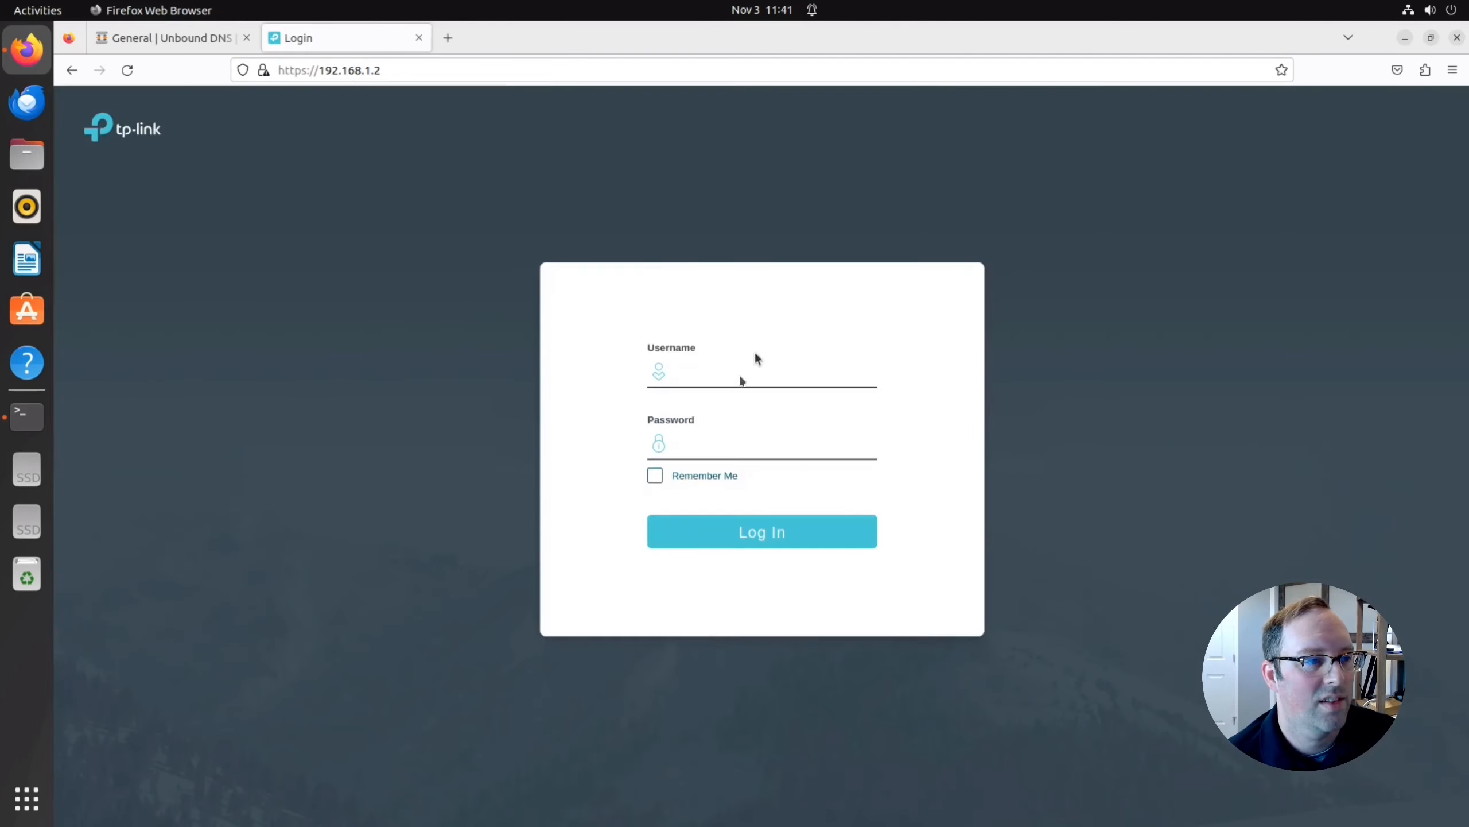
# Sign in to the switch with the admin username and password.
pyautogui.click(744, 371)
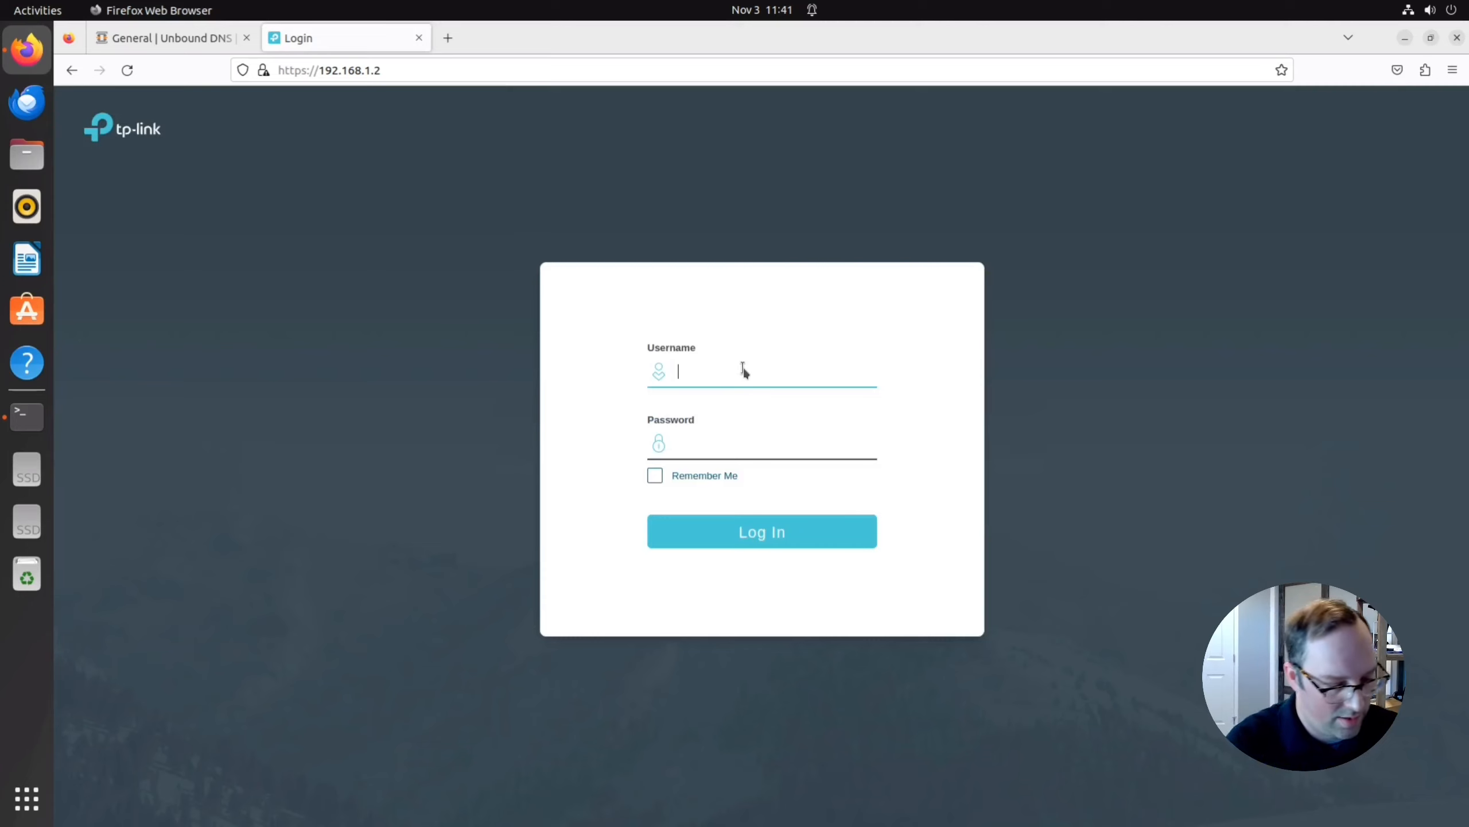
pyautogui.write('admin')
pyautogui.press('Tab')
pyautogui.write('admin')
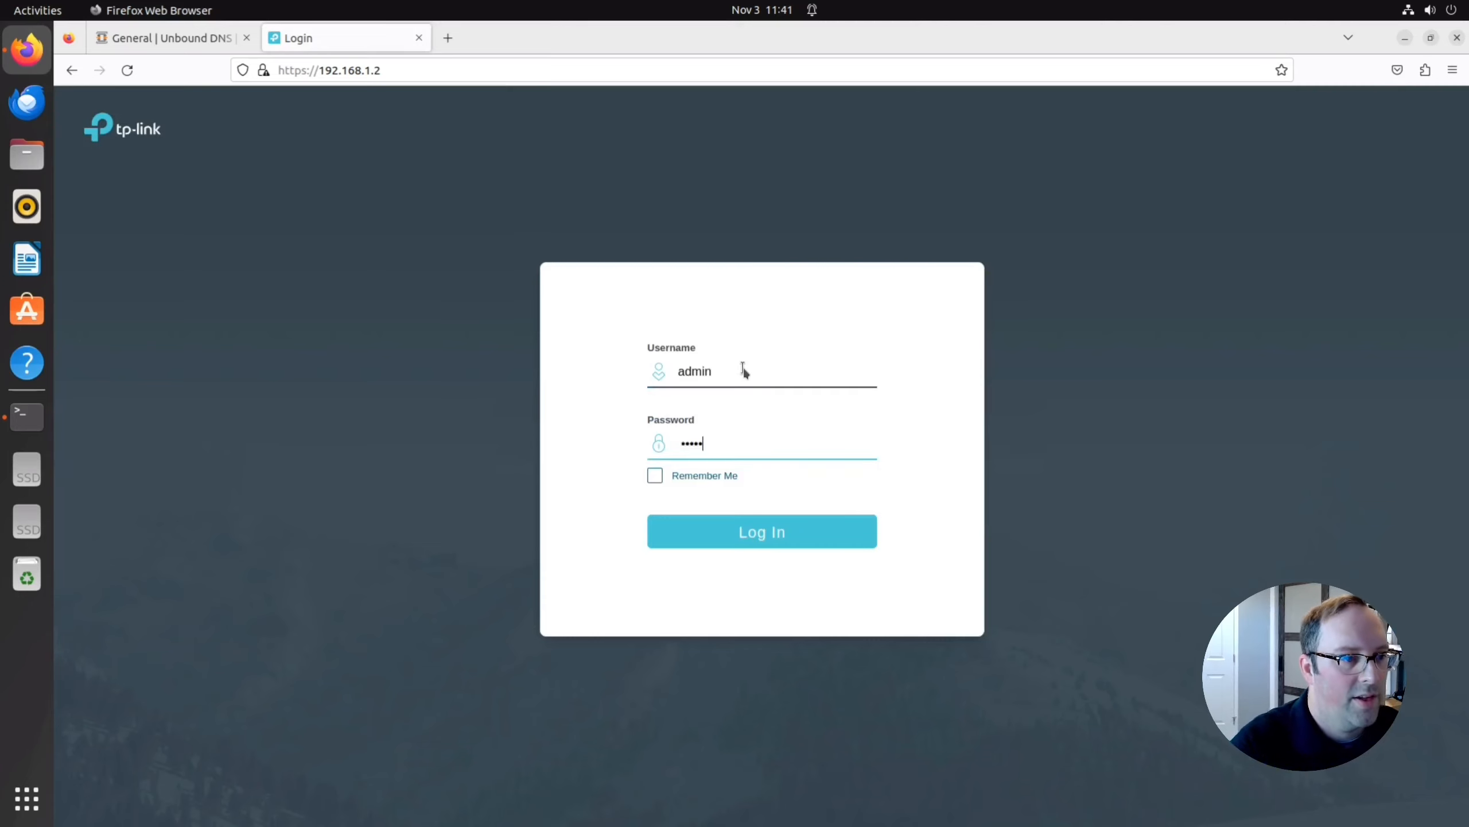
pyautogui.press('Return')
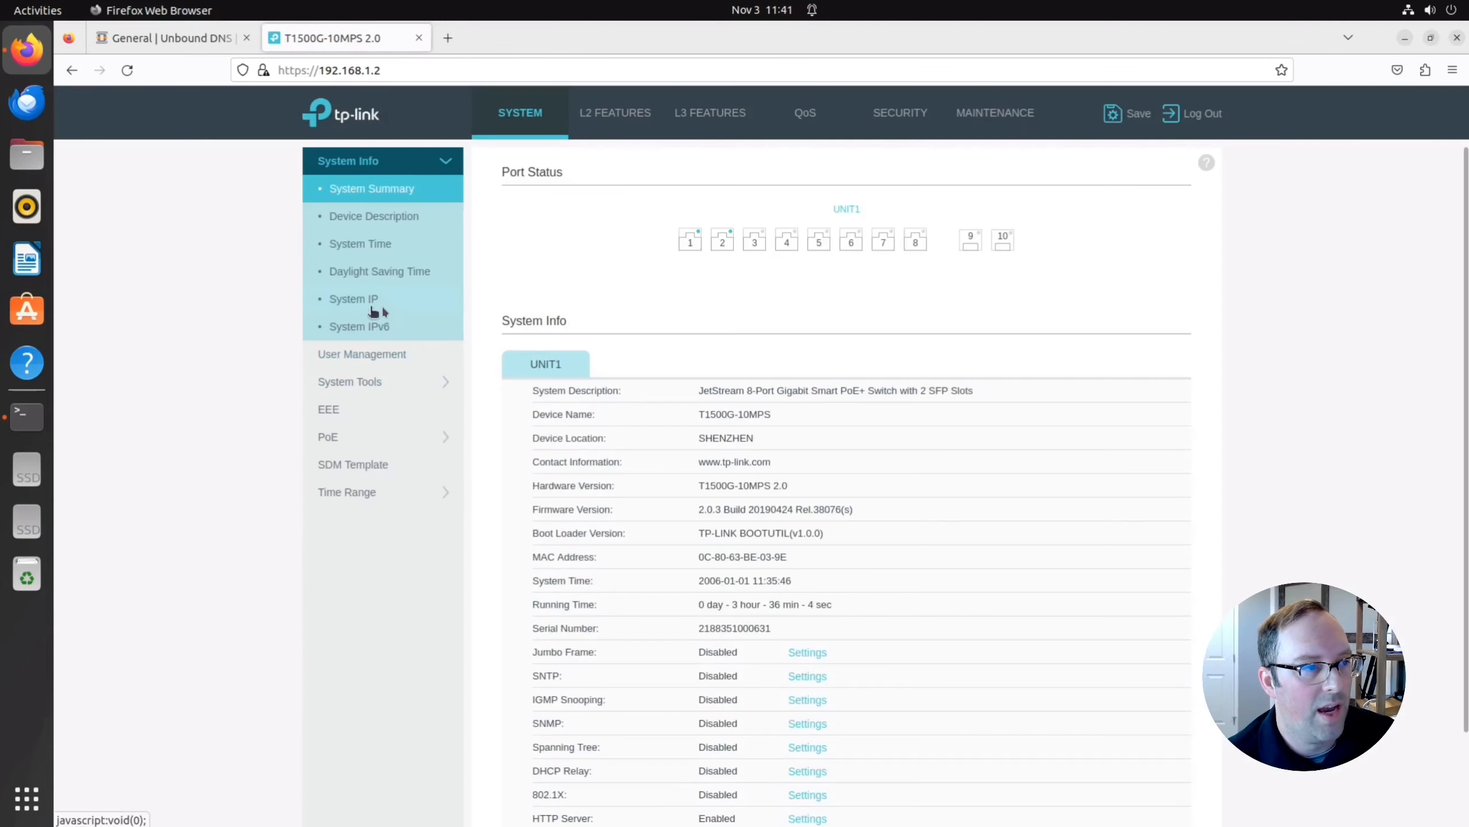
# Go to L2 Features > VLAN > 802.1Q VLAN, which lists only VLAN 1 System-VLAN.
pyautogui.click(382, 308)
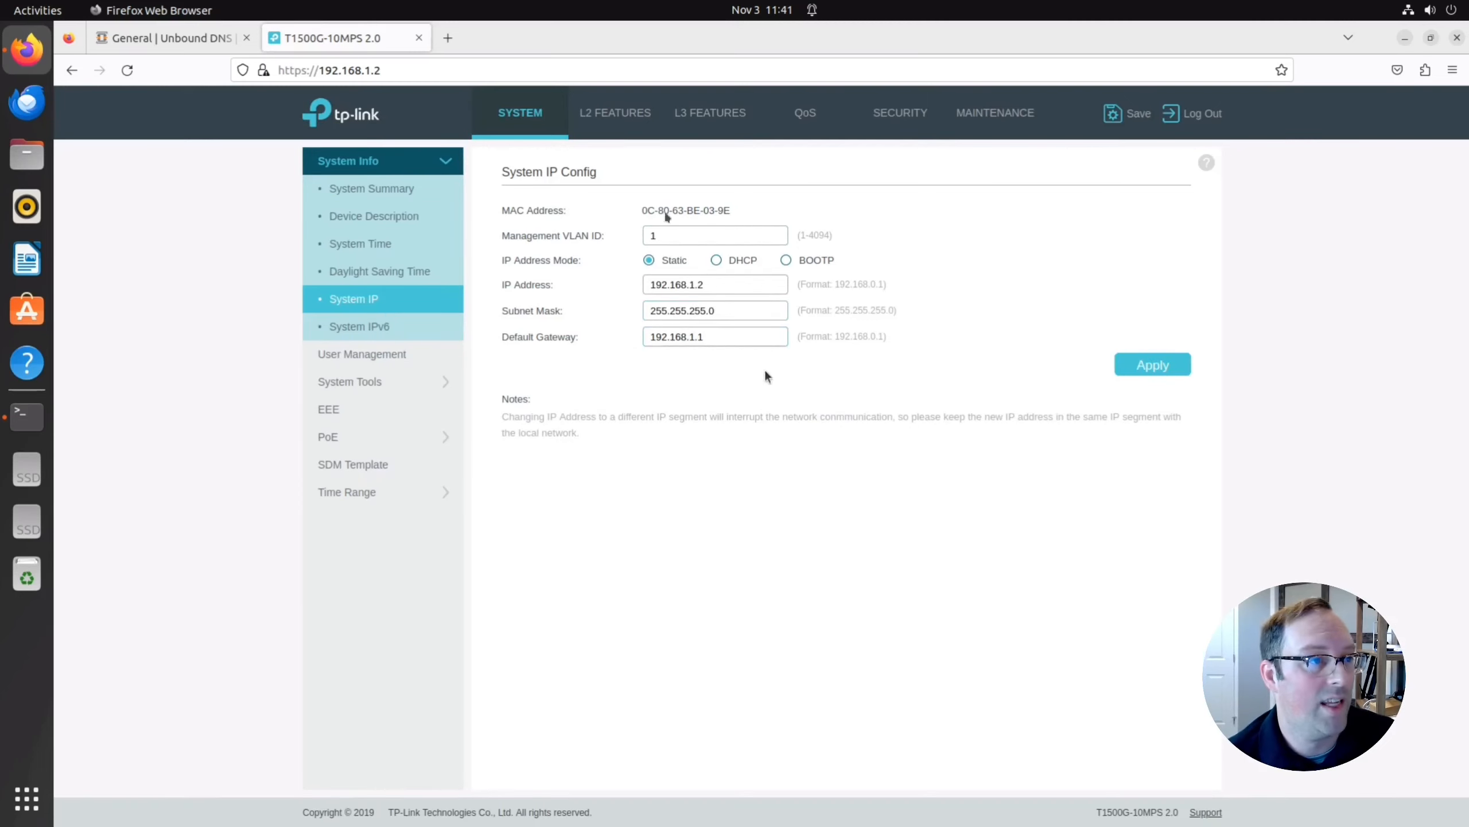
pyautogui.click(616, 122)
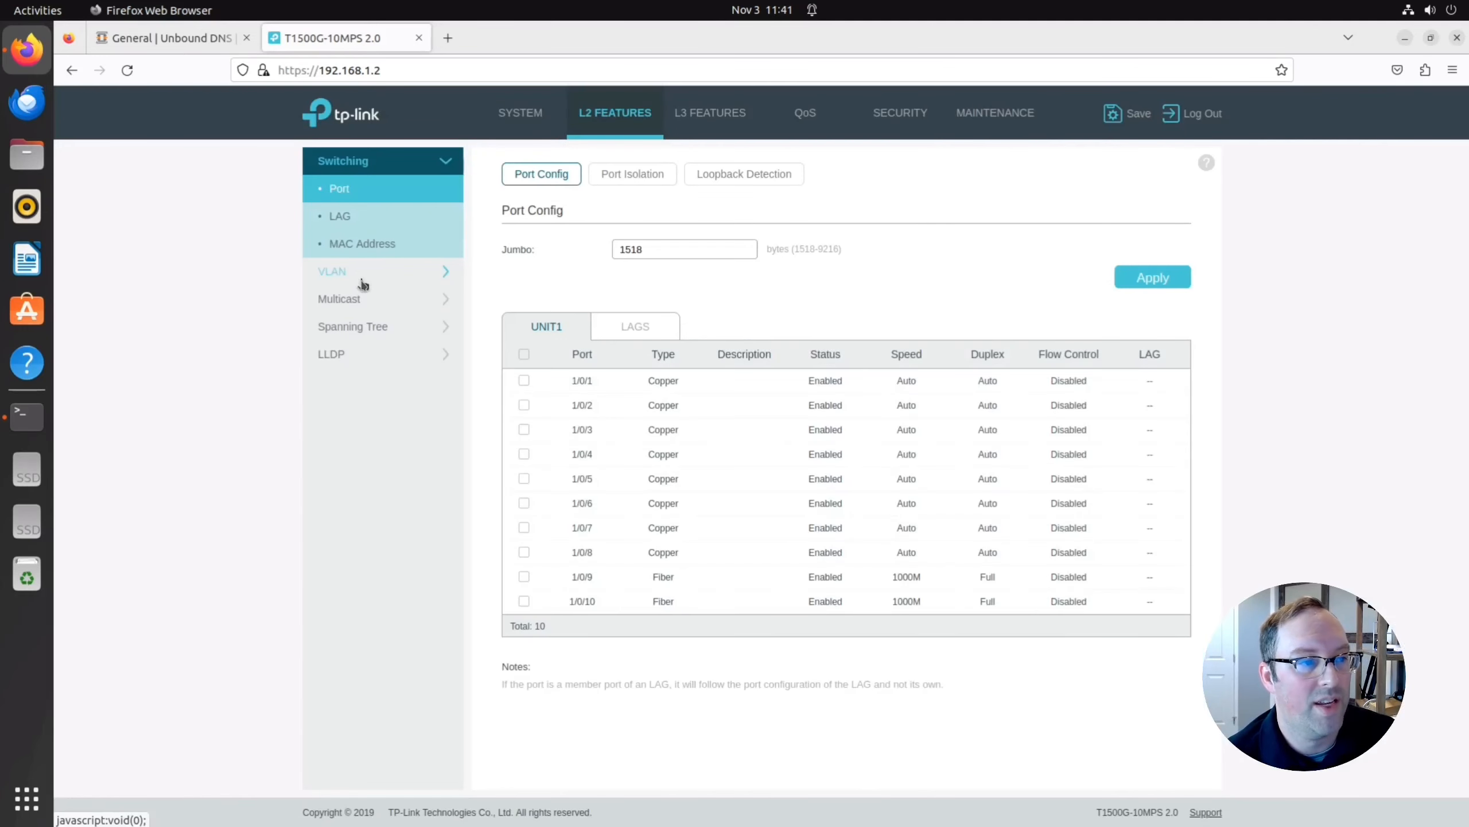
pyautogui.click(359, 279)
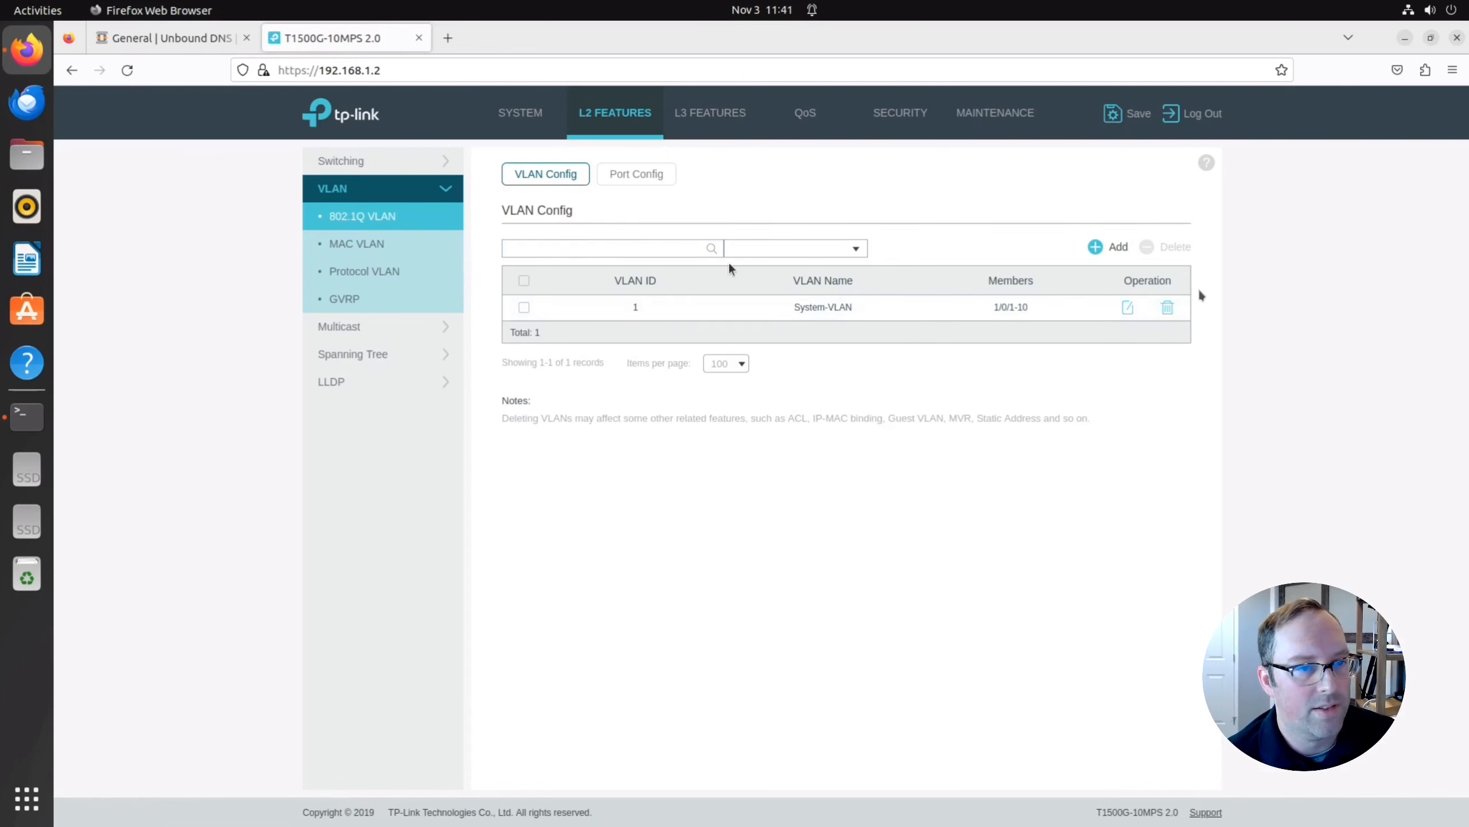
# Add VLAN ID 10 named UNTRUSTED with ports 1/0/1 and 1/0/2 tagged.
pyautogui.click(1113, 248)
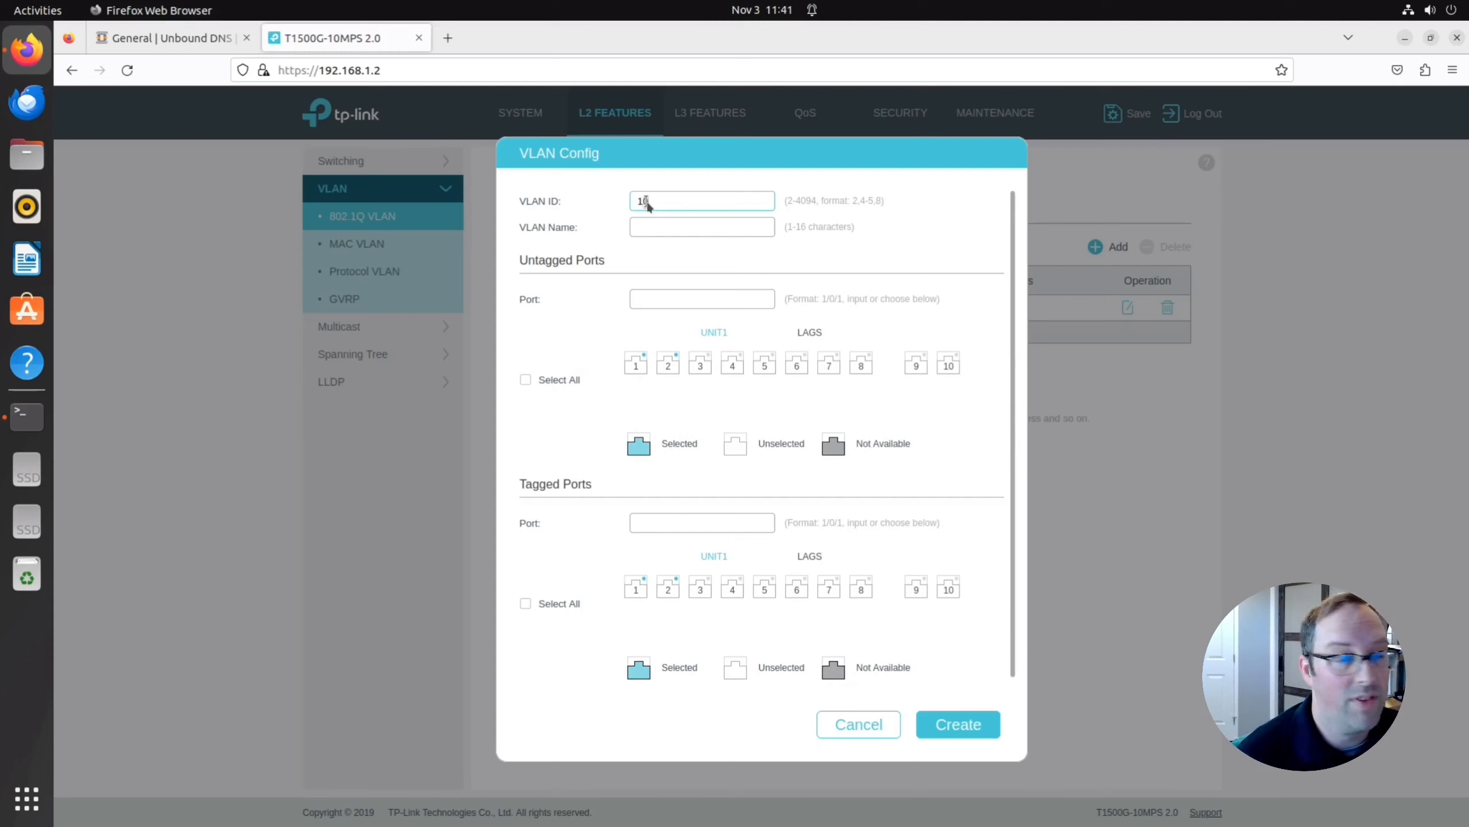
pyautogui.write('10')
pyautogui.click(664, 228)
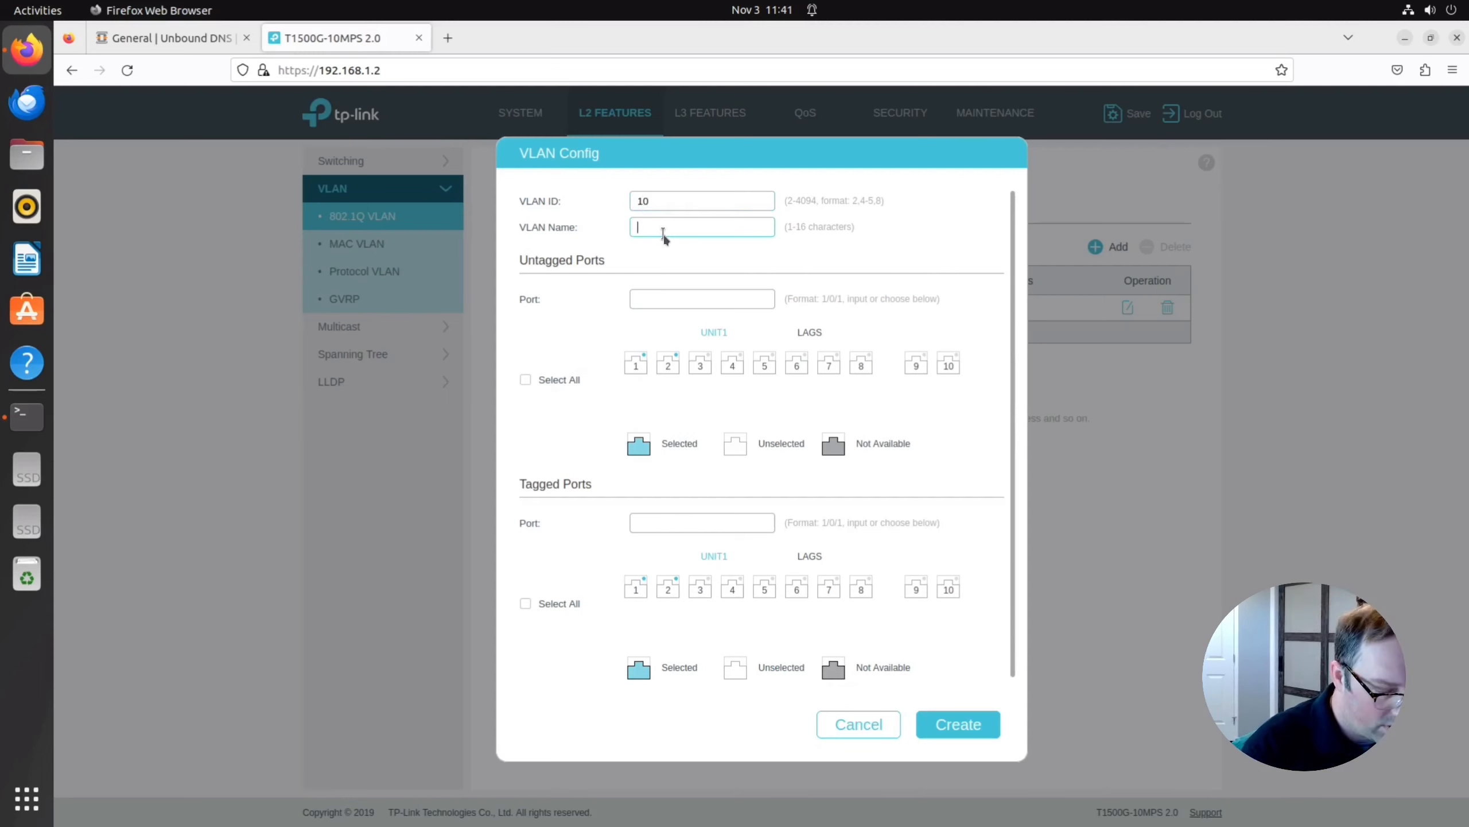
pyautogui.write('UNTRUSTED')
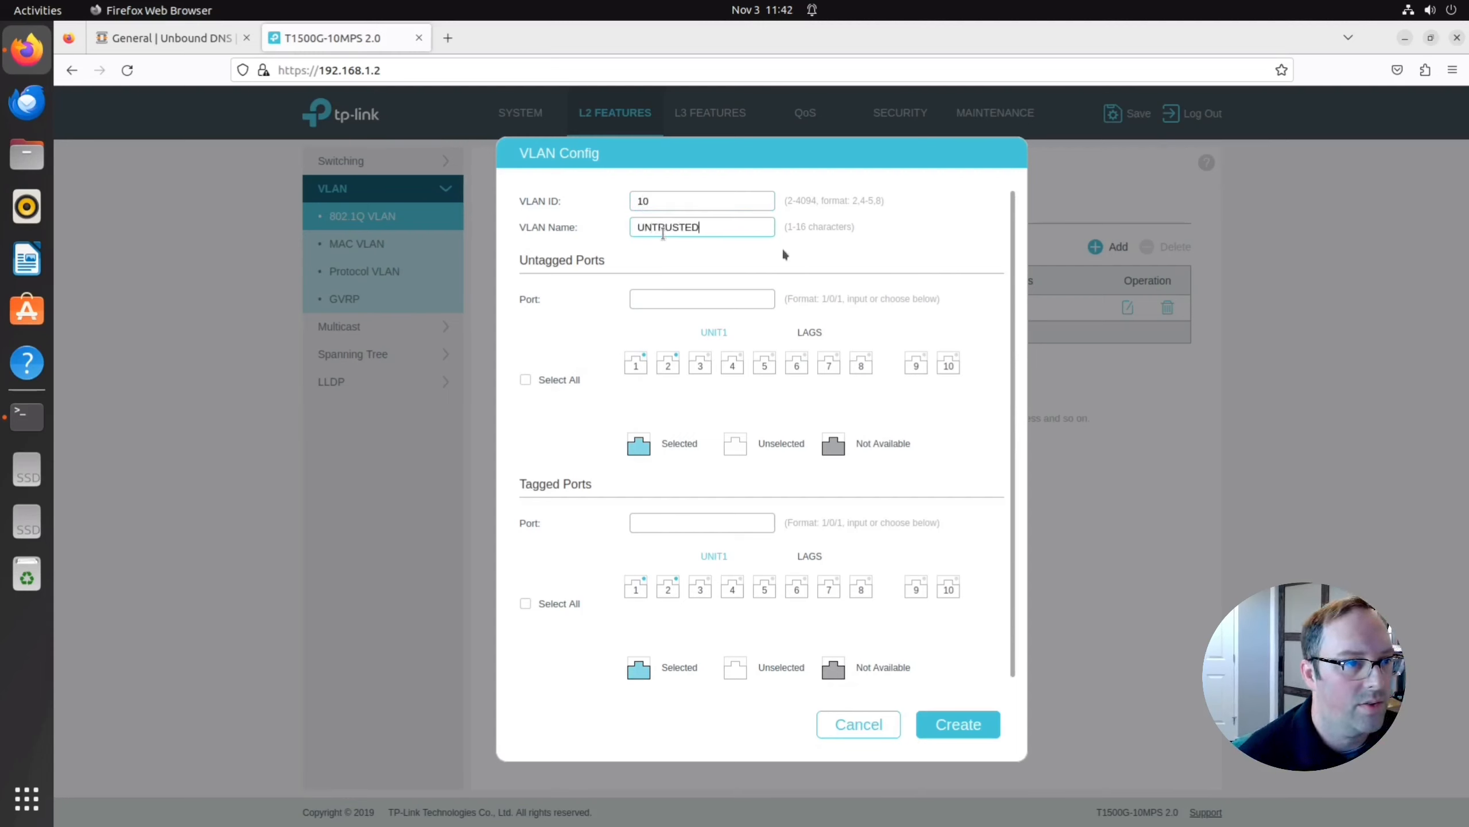
pyautogui.click(637, 590)
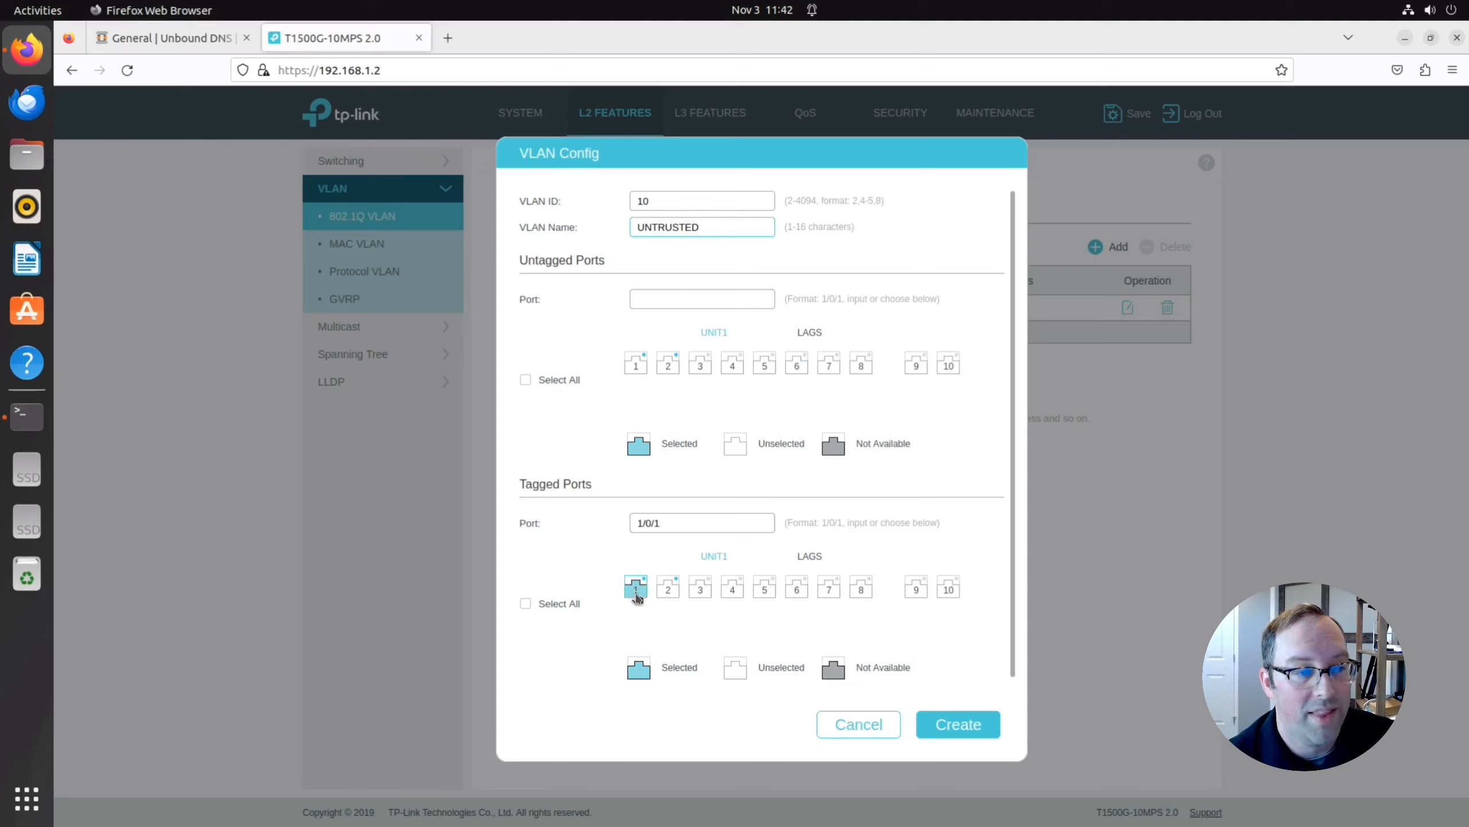
pyautogui.click(668, 596)
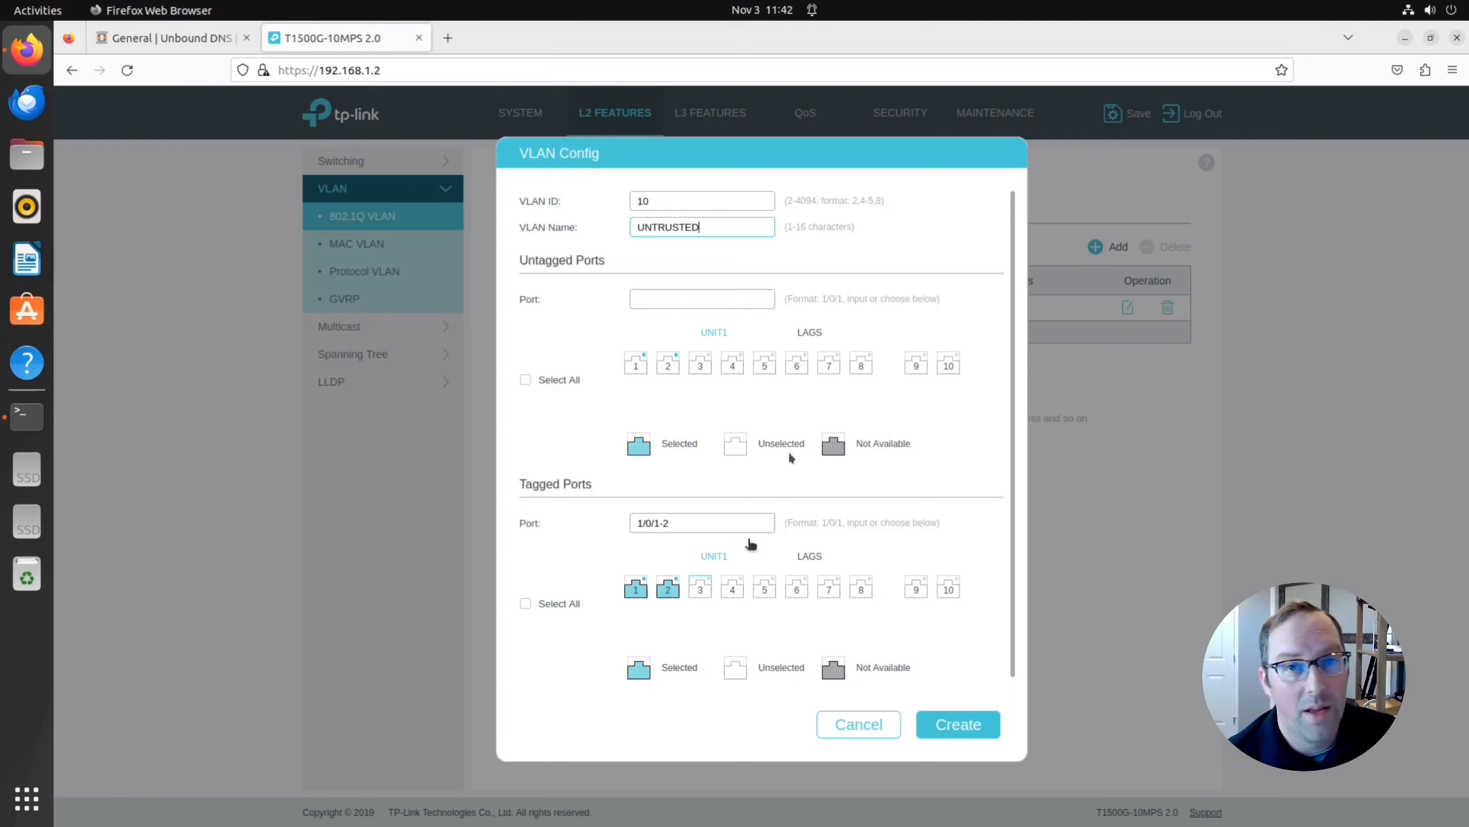
# Mark port 1/0/5 untagged and create the VLAN 10 UNTRUSTED entry.
pyautogui.click(764, 365)
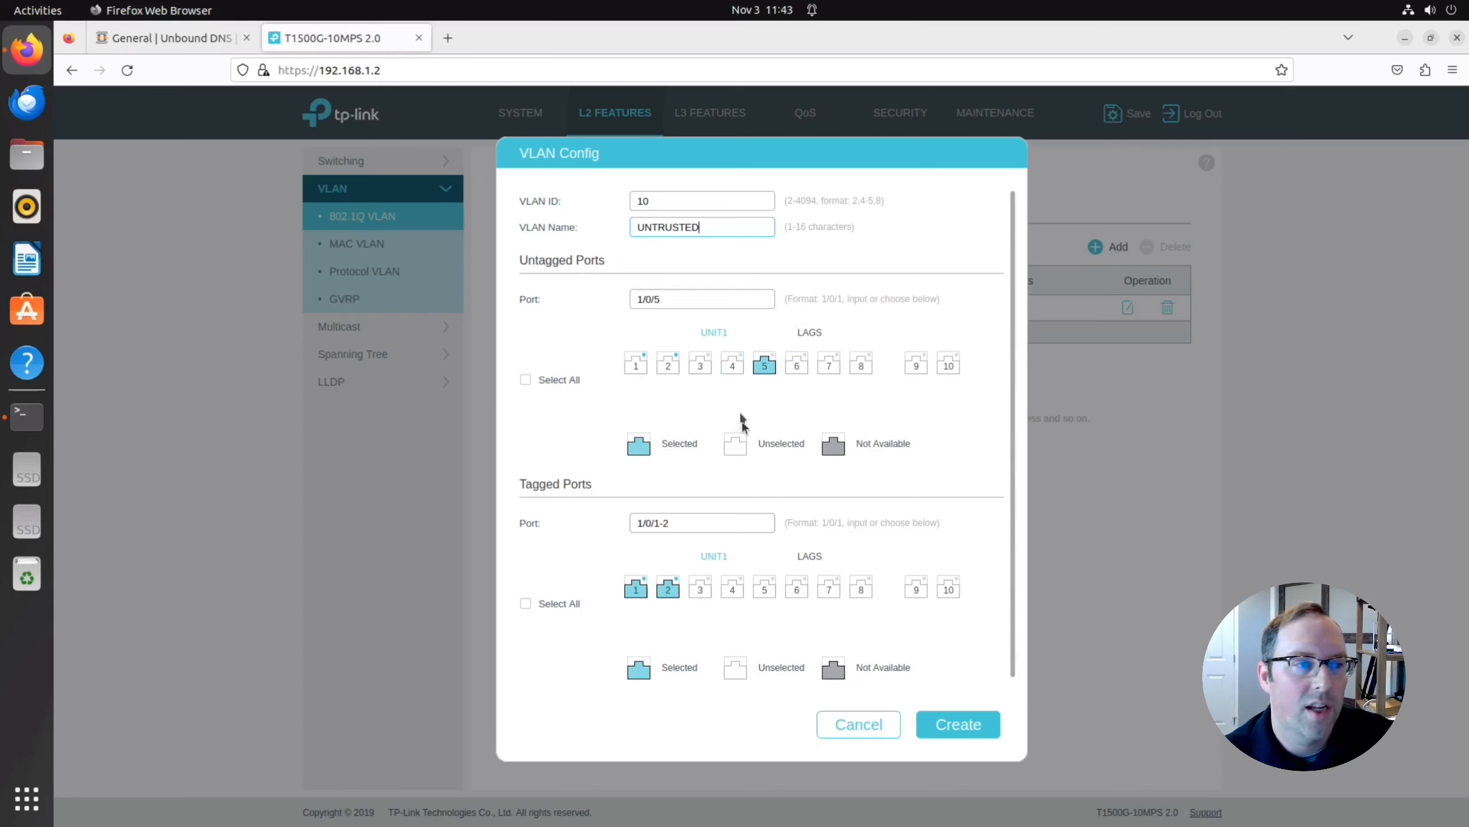
pyautogui.click(977, 734)
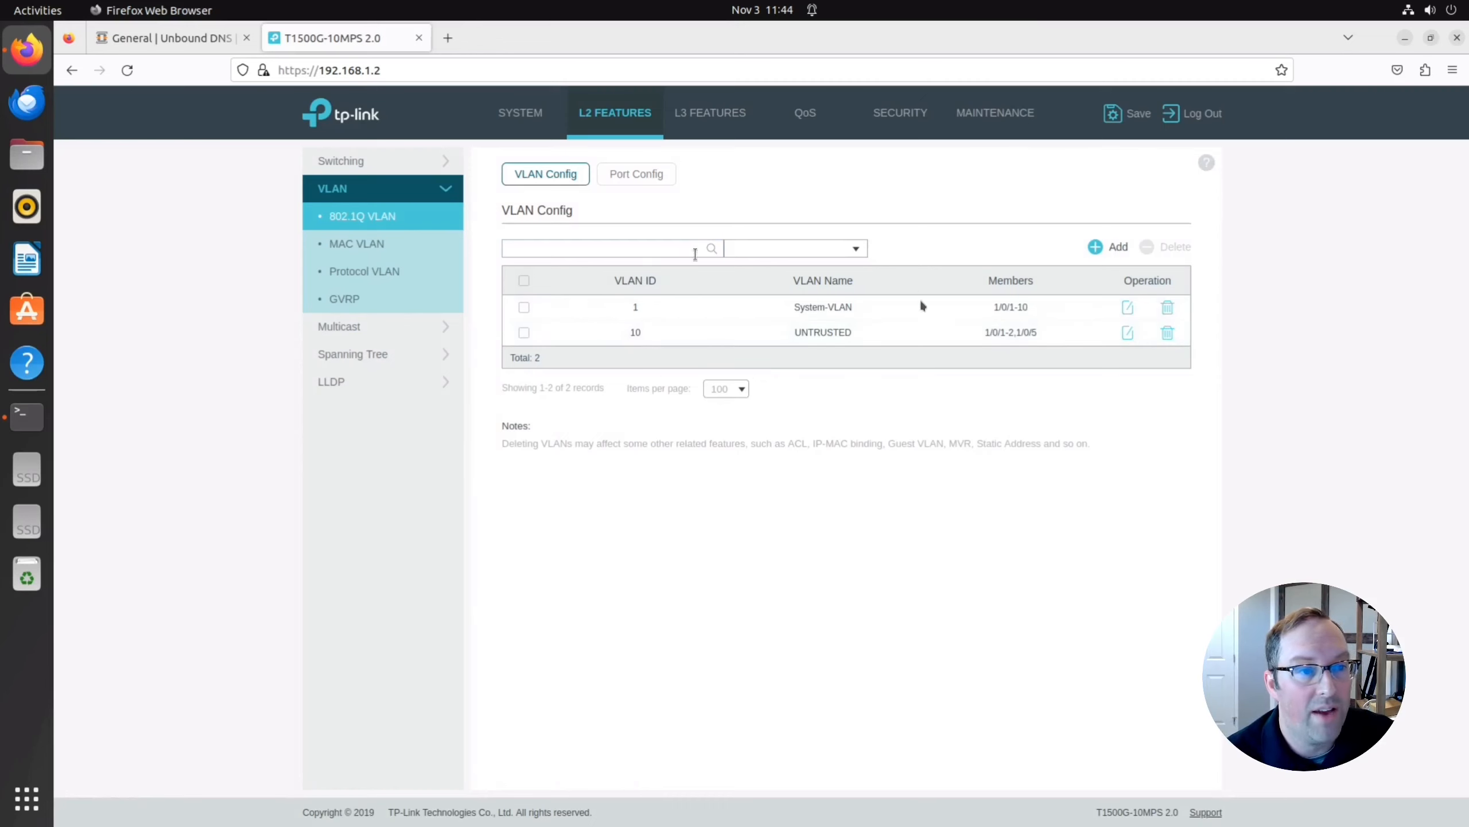
# In Port Config, give port 1/0/5 a PVID of 10 and apply.
pyautogui.click(644, 175)
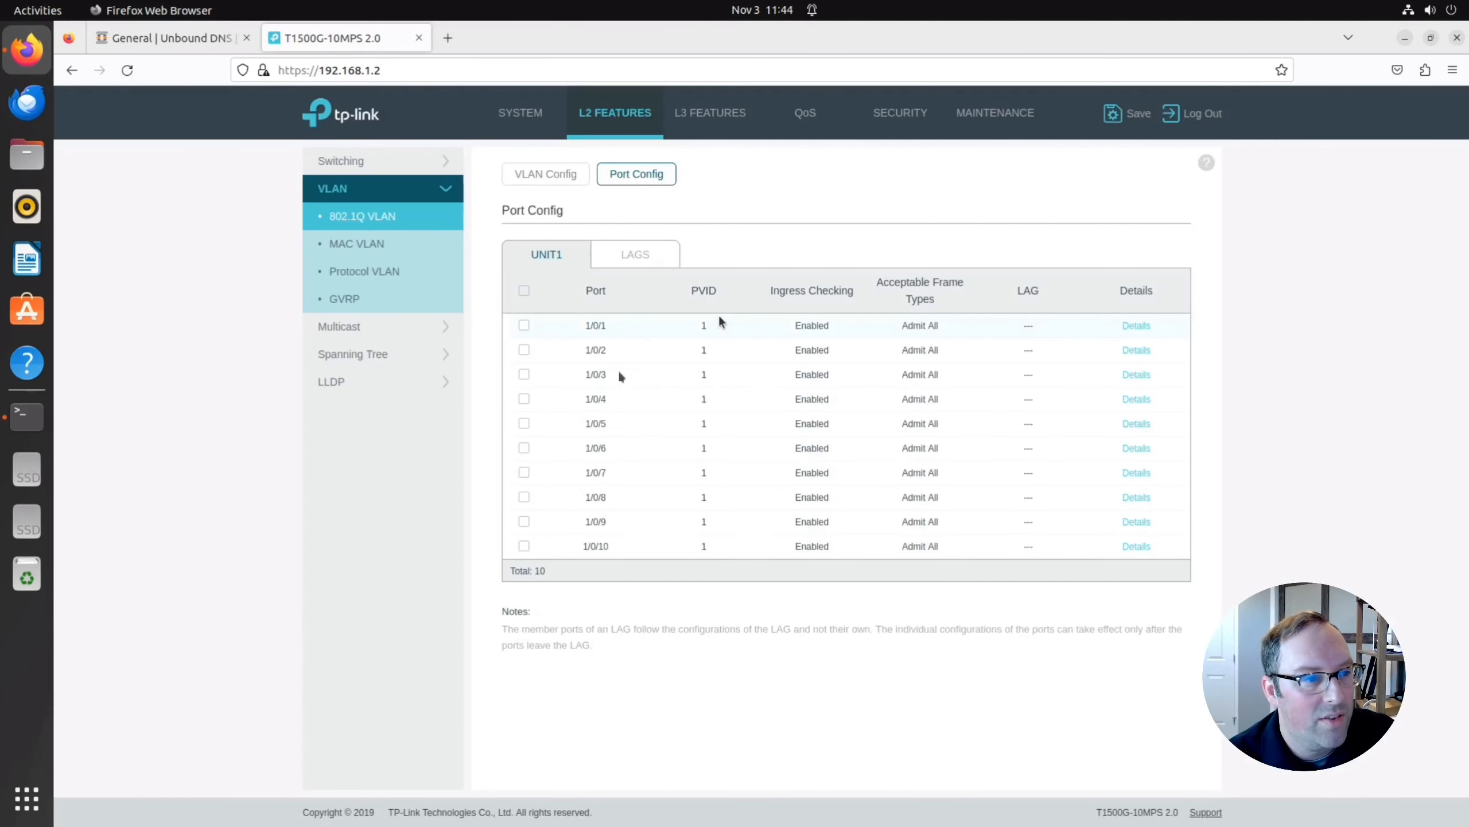
pyautogui.click(524, 423)
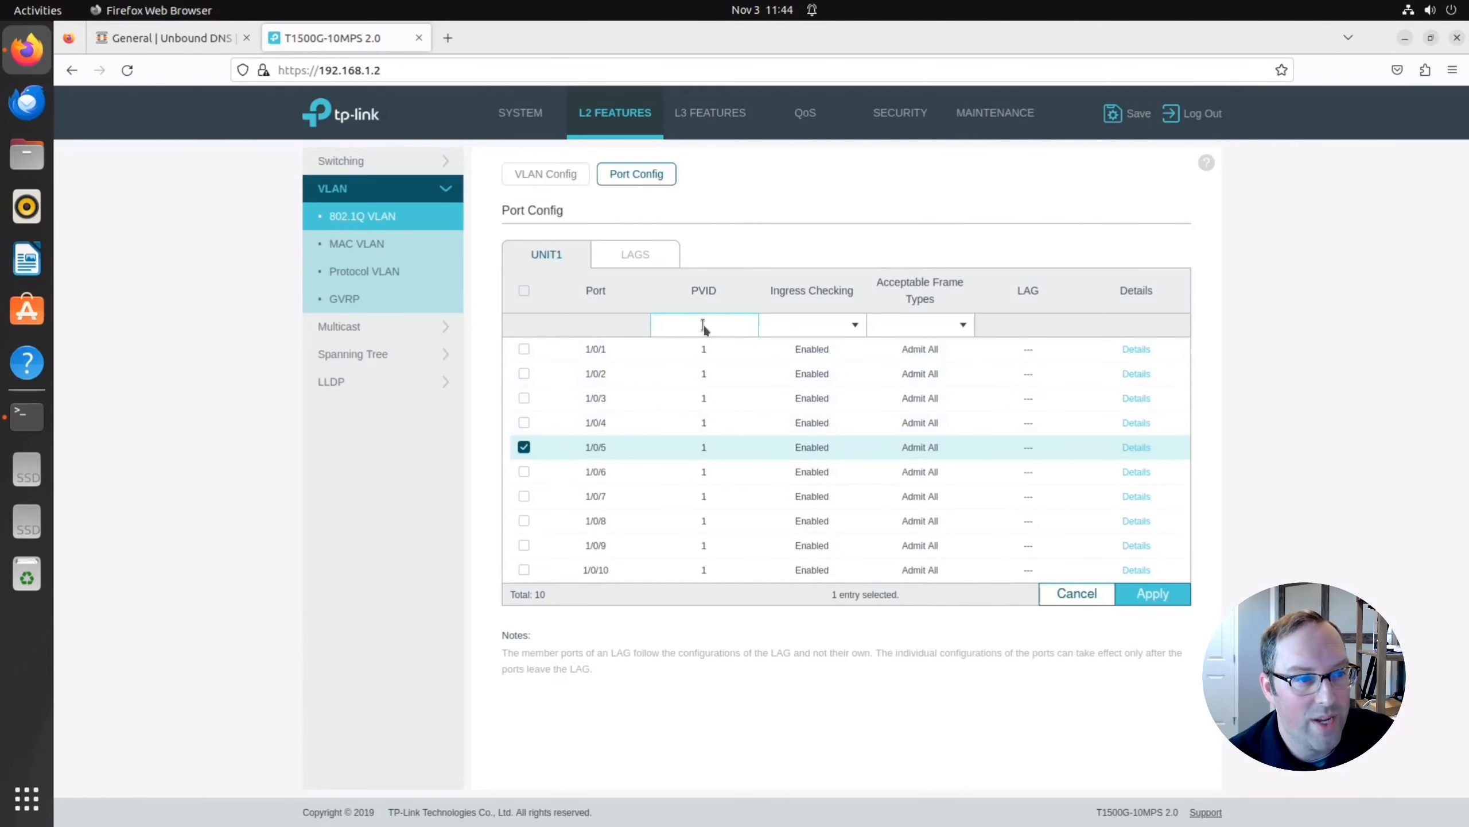
pyautogui.click(705, 326)
pyautogui.write('10')
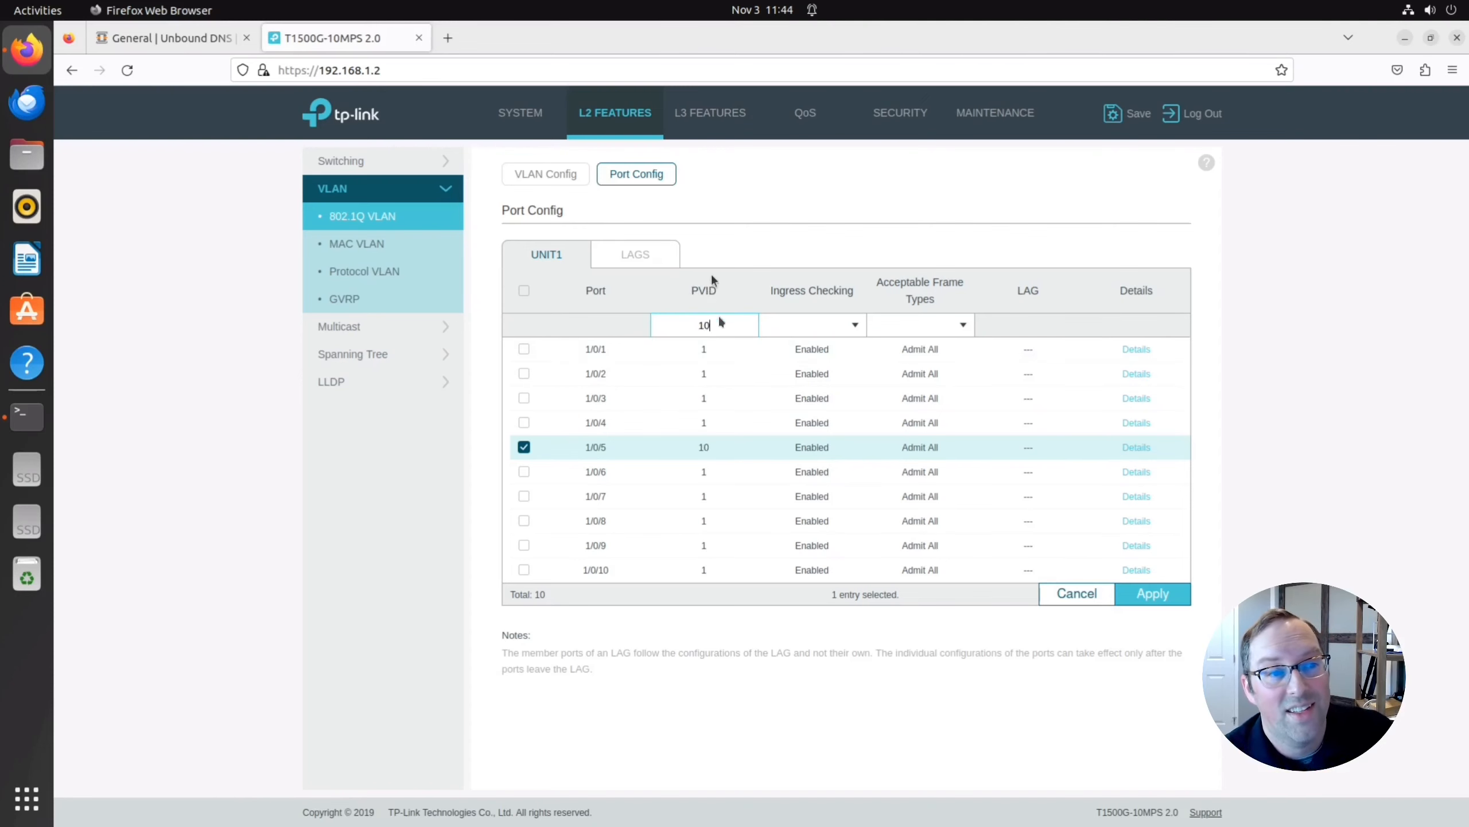
pyautogui.click(1157, 593)
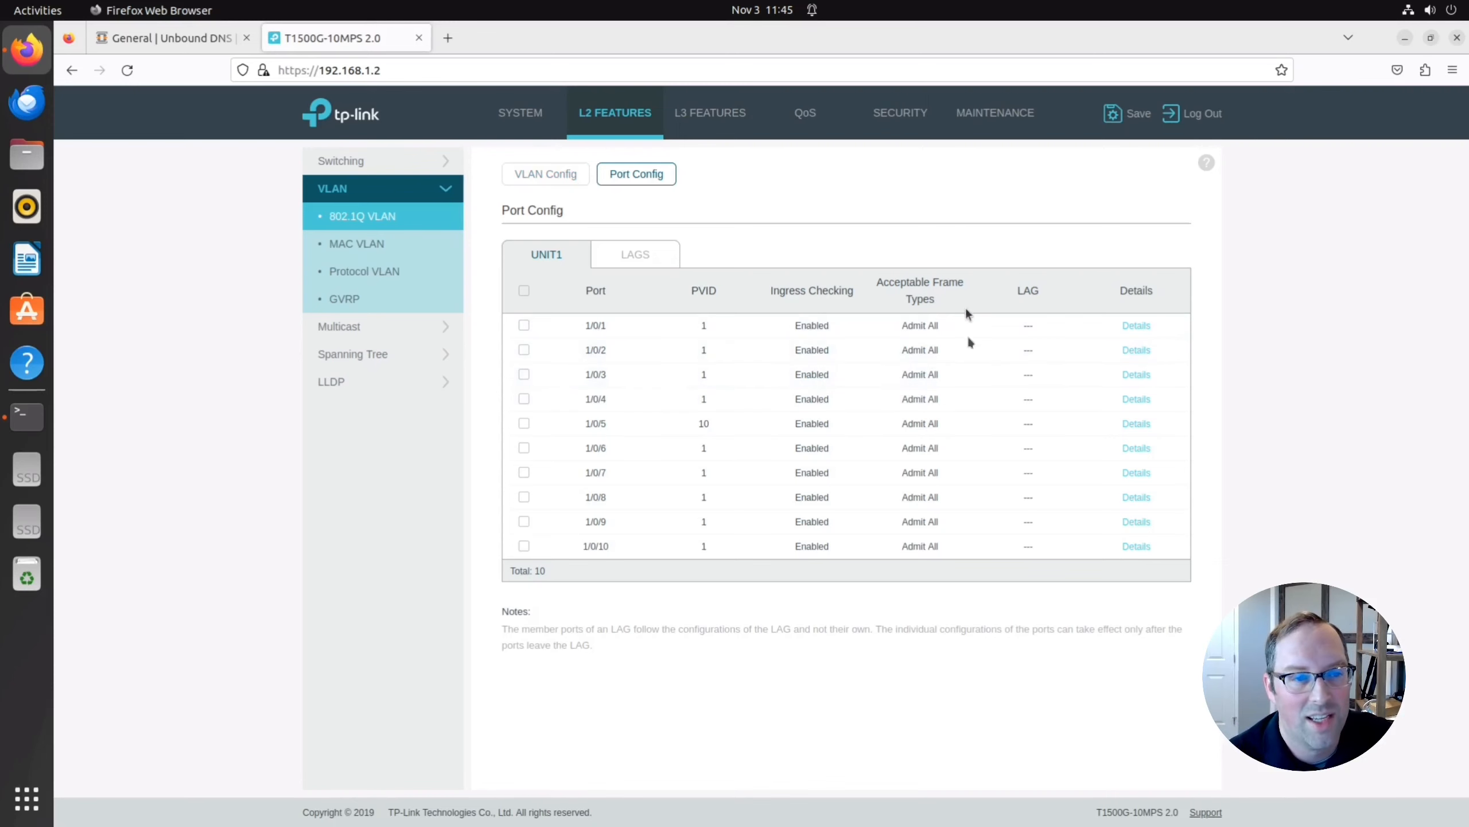
# Save the switch configuration file, confirming with Yes.
pyautogui.click(1133, 119)
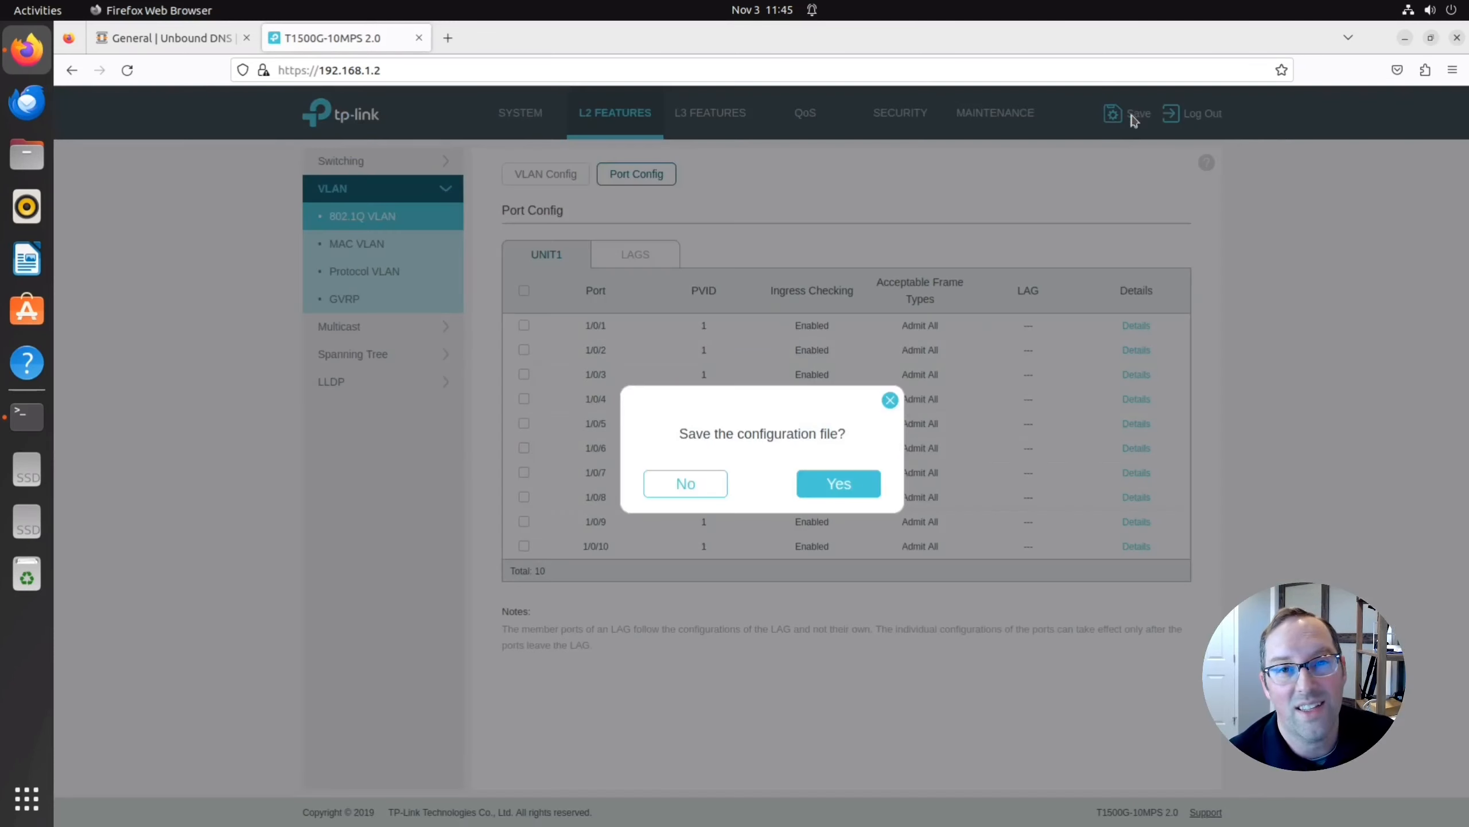
pyautogui.click(850, 481)
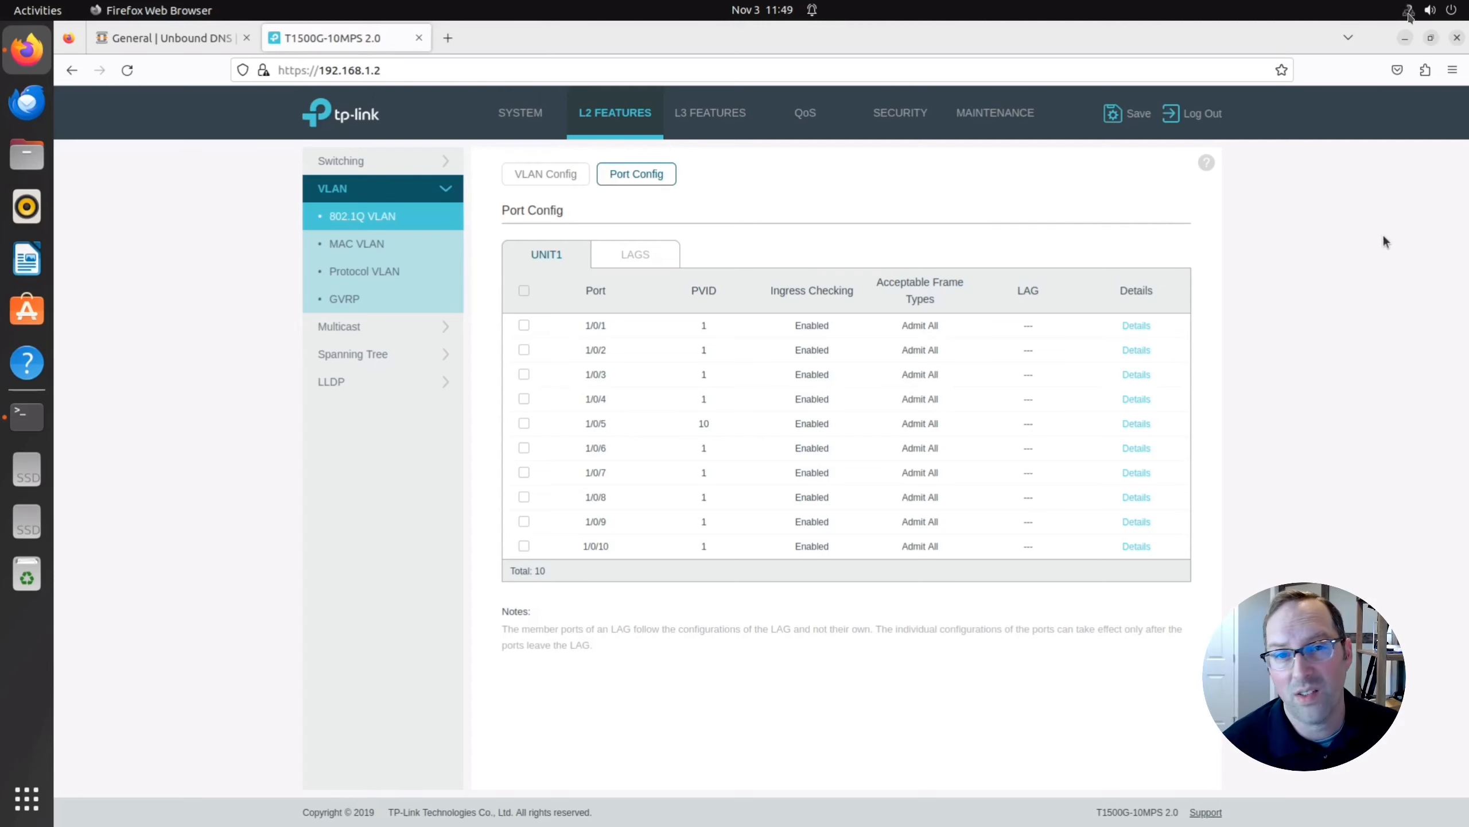
# Switch the enp1s0 wired connection's IPv4 method to Automatic (DHCP) and apply.
pyautogui.click(1409, 12)
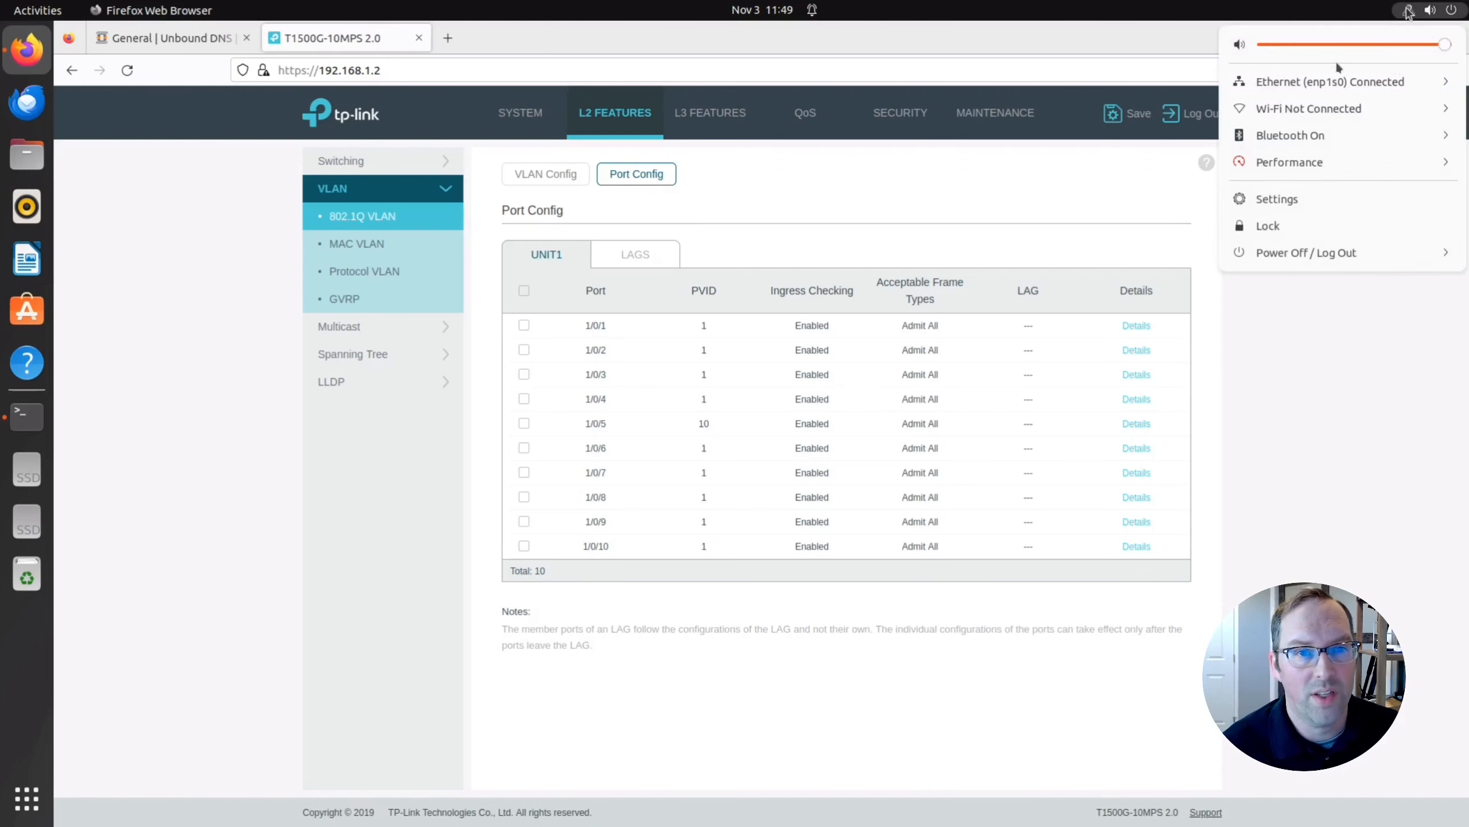
pyautogui.click(1325, 81)
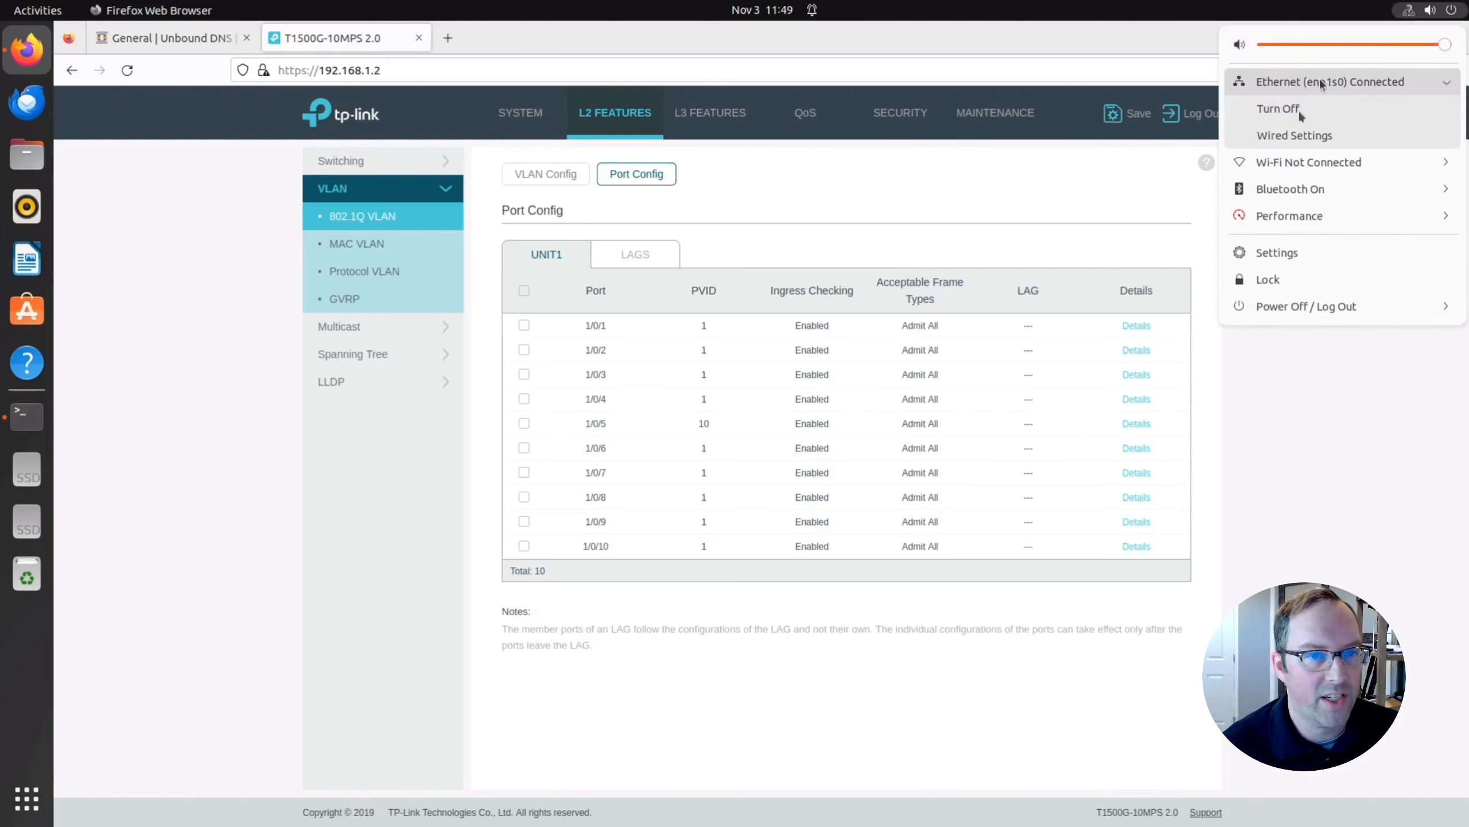
pyautogui.click(1297, 136)
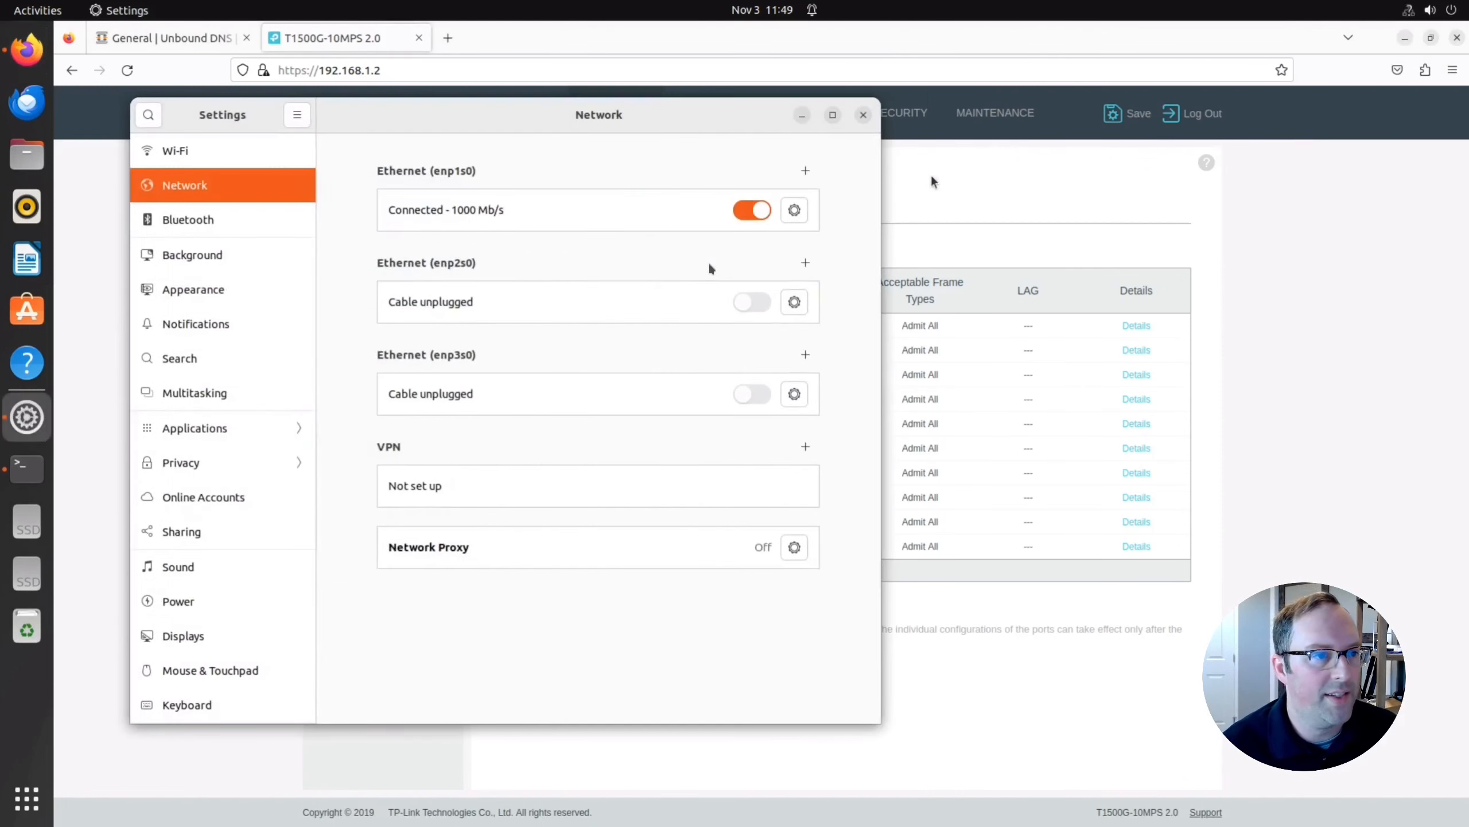
pyautogui.click(794, 212)
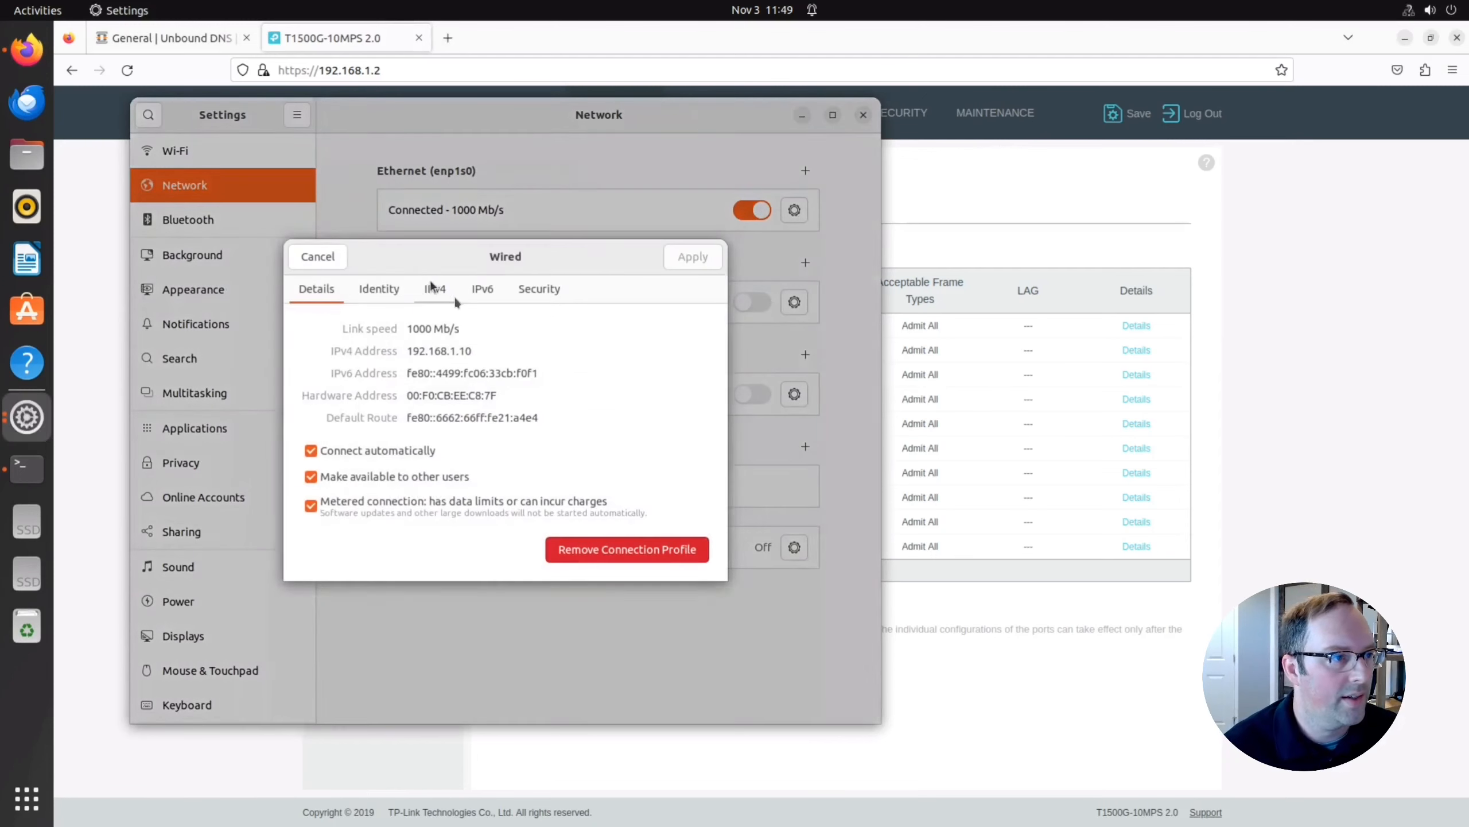
pyautogui.click(434, 289)
pyautogui.click(435, 332)
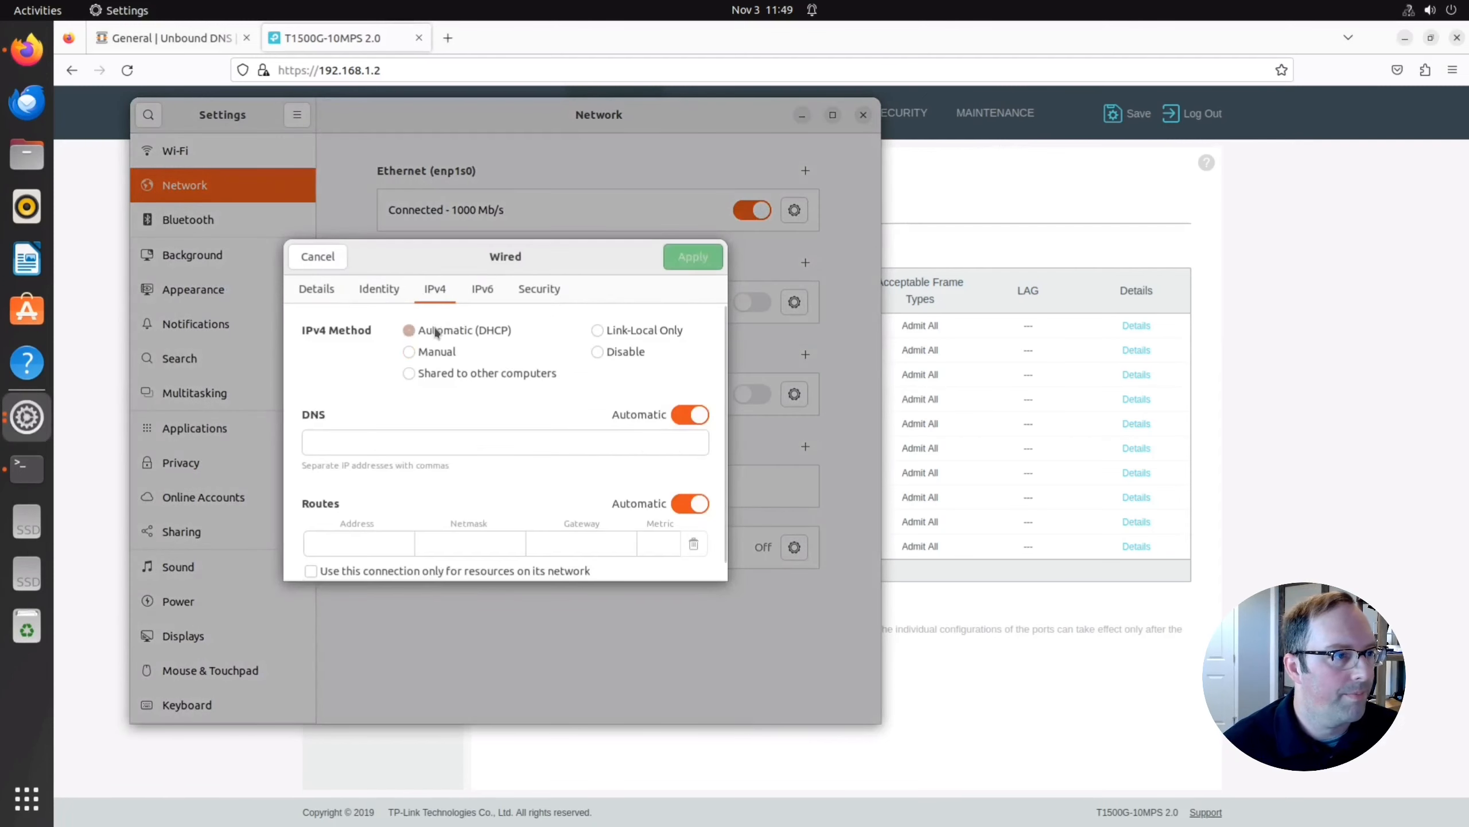
pyautogui.click(694, 258)
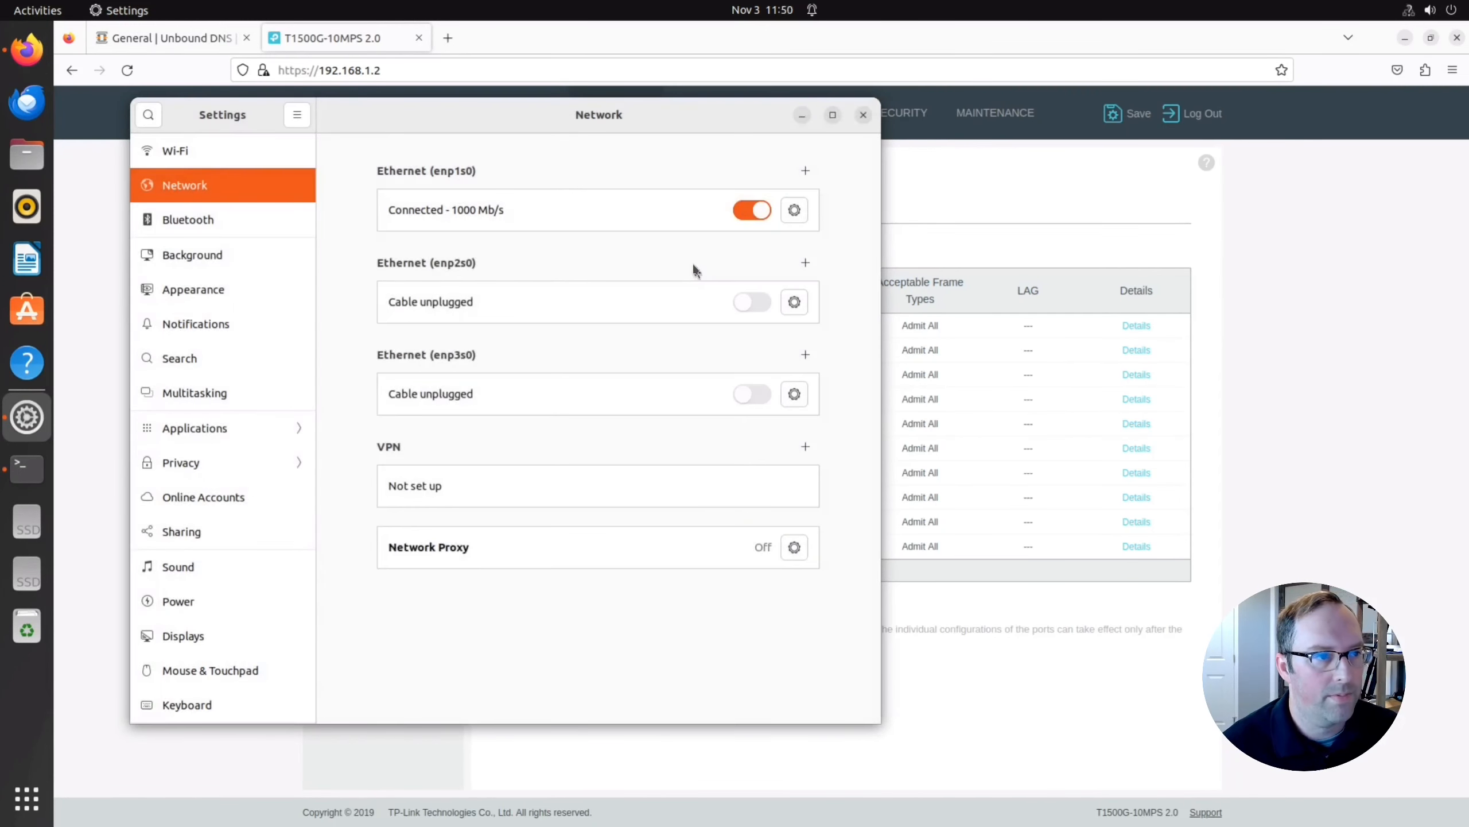
# Toggle enp1s0 off and back on, then close Settings.
pyautogui.click(761, 213)
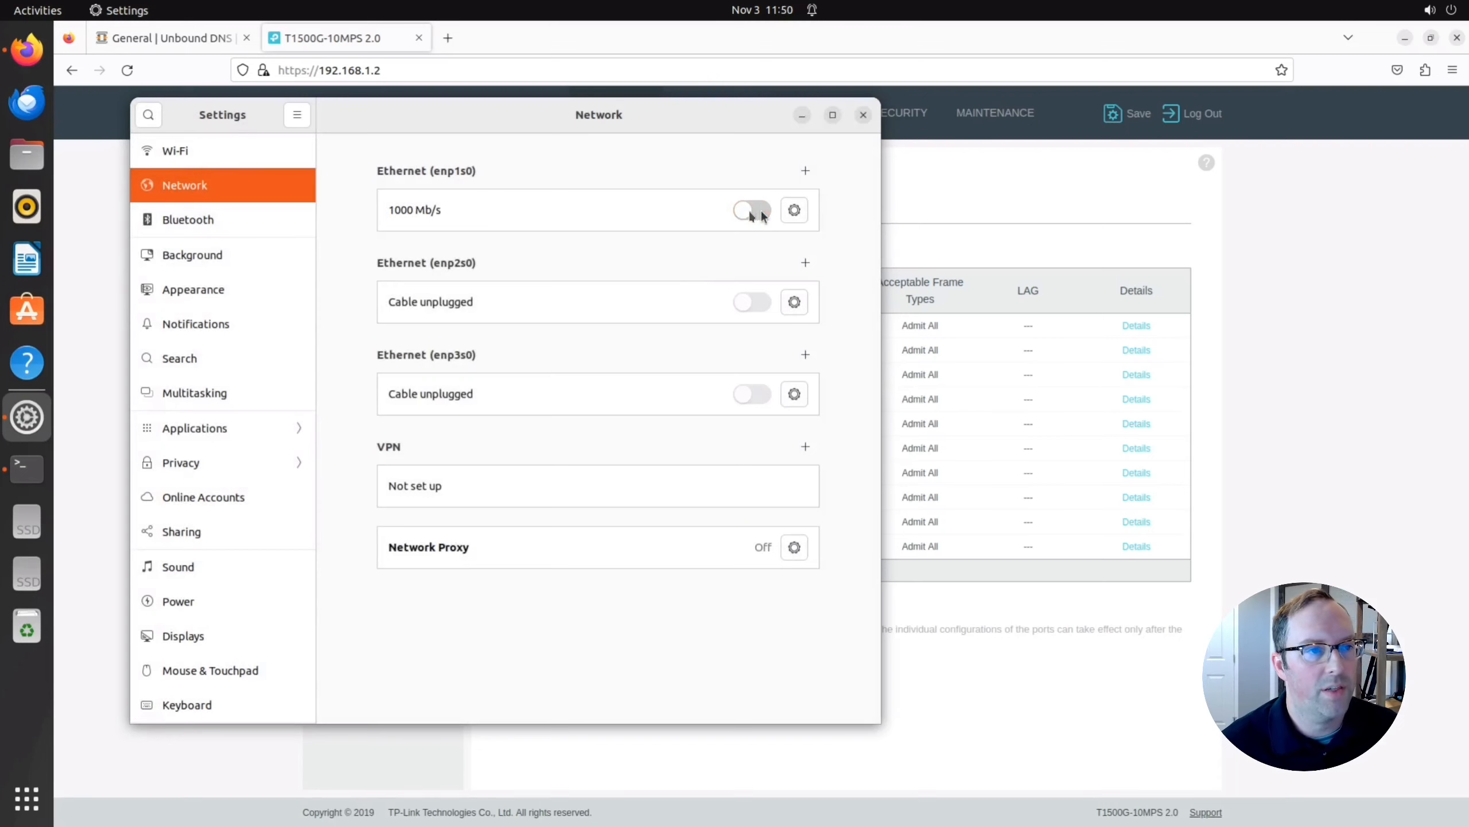
pyautogui.click(750, 213)
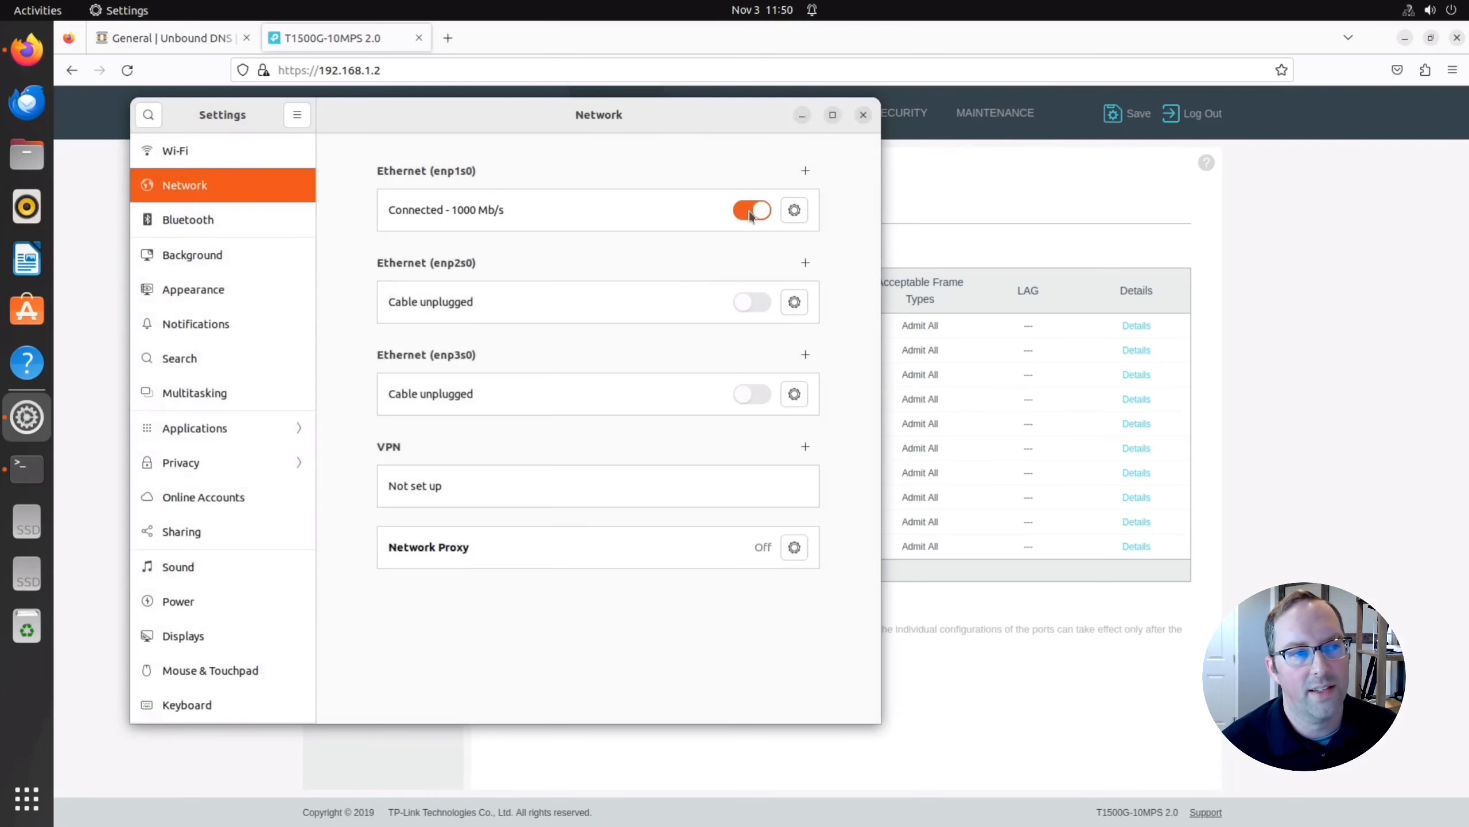
pyautogui.click(863, 115)
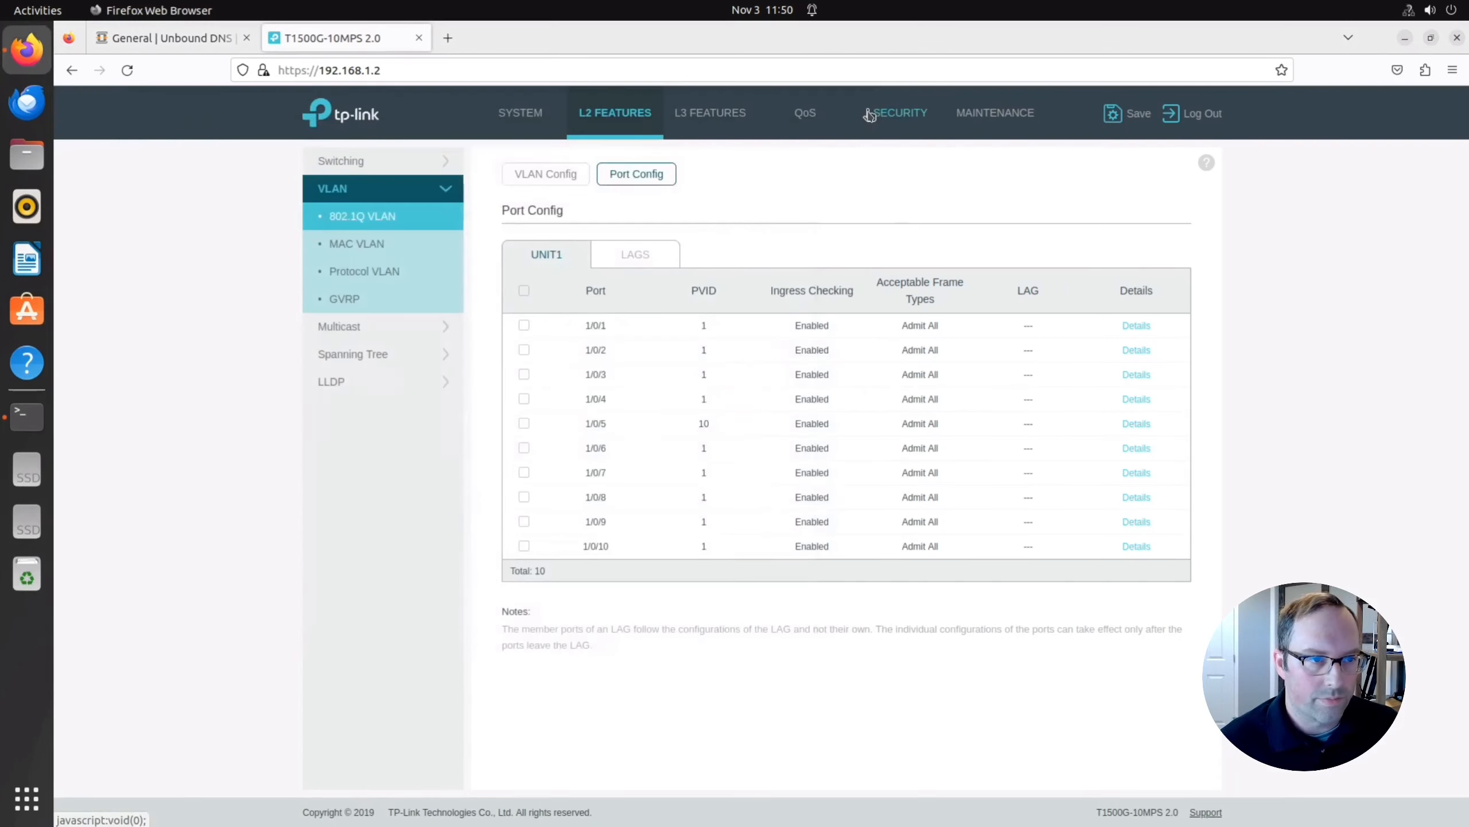
# In Terminal, clear the screen and run ip a to check enp1s0's address.
pyautogui.click(27, 417)
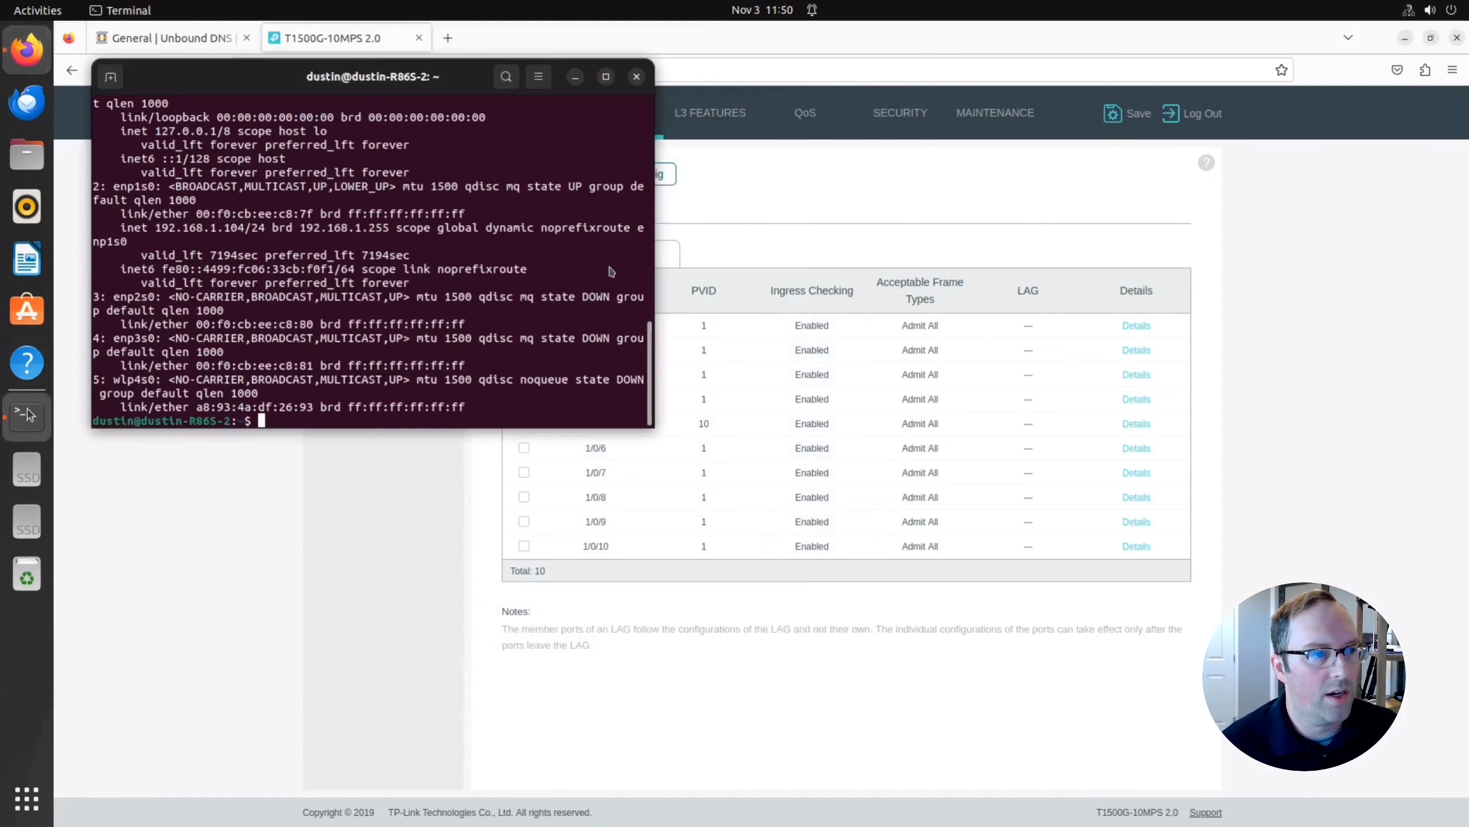
pyautogui.write('clear')
pyautogui.press('Return')
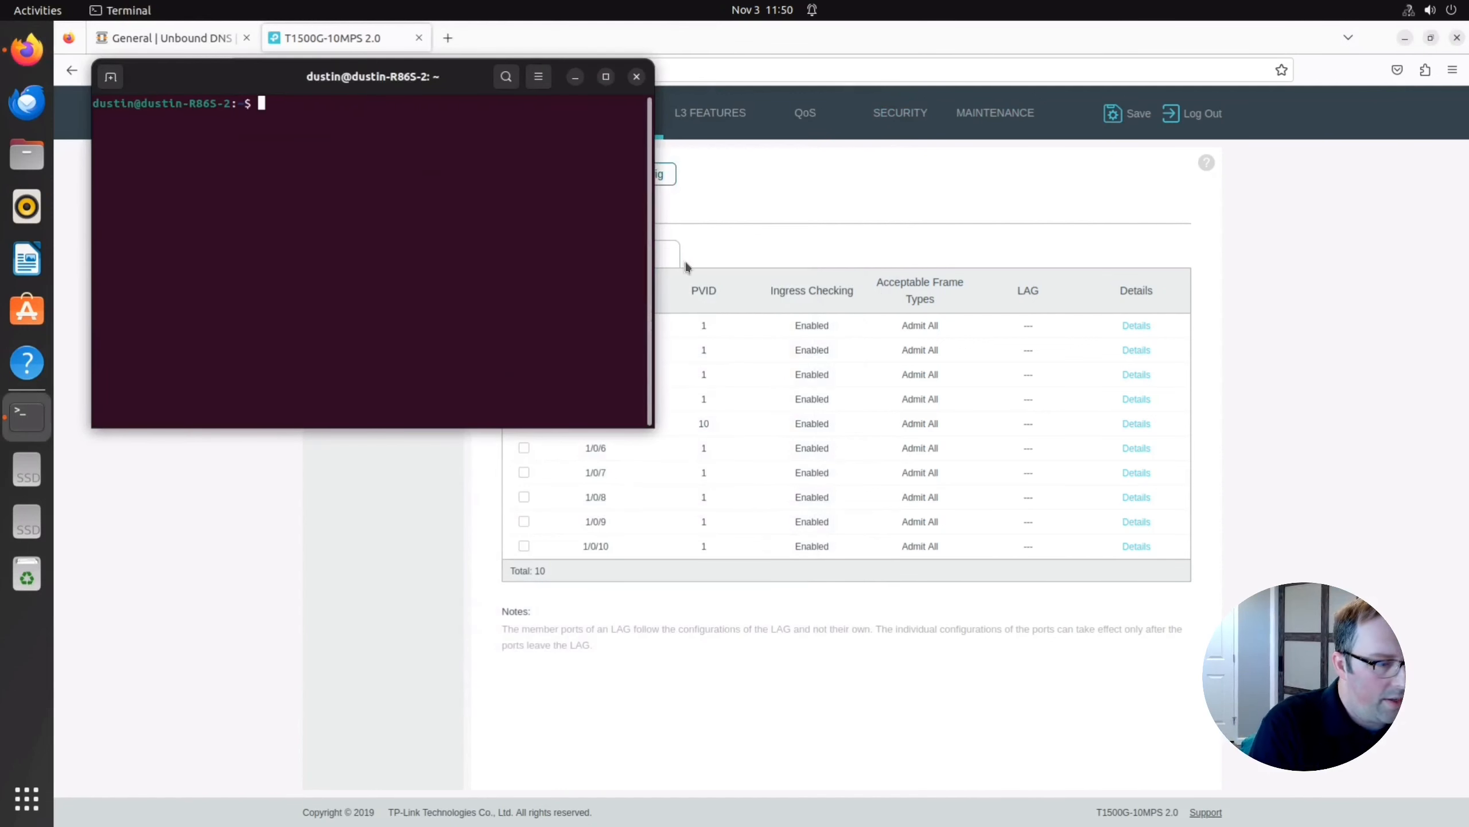
pyautogui.write('ip a')
pyautogui.press('Return')
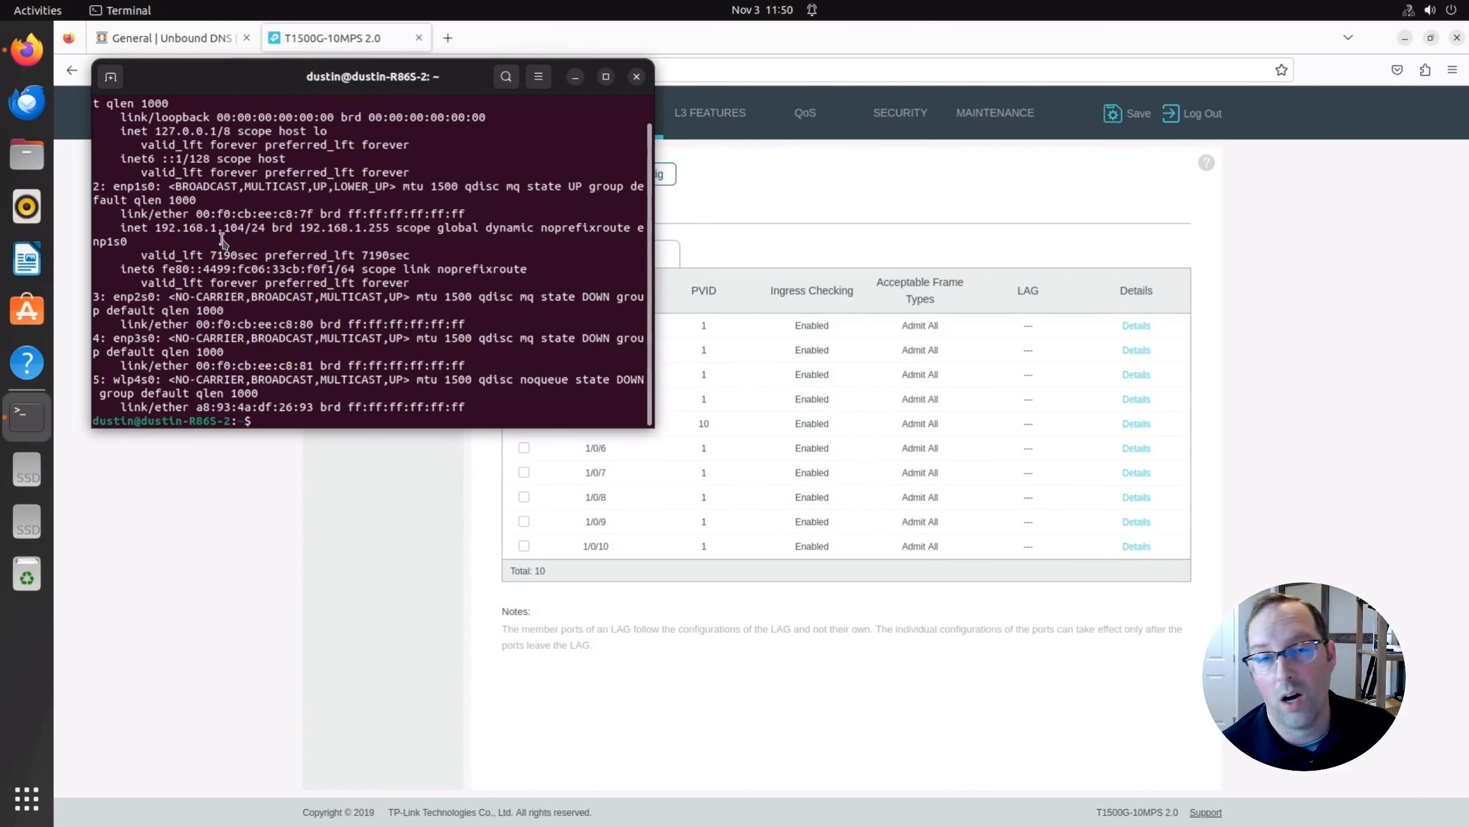
# Load the OPNsense dashboard in Firefox at the trimmed URL 192.168.1.1.
pyautogui.click(764, 220)
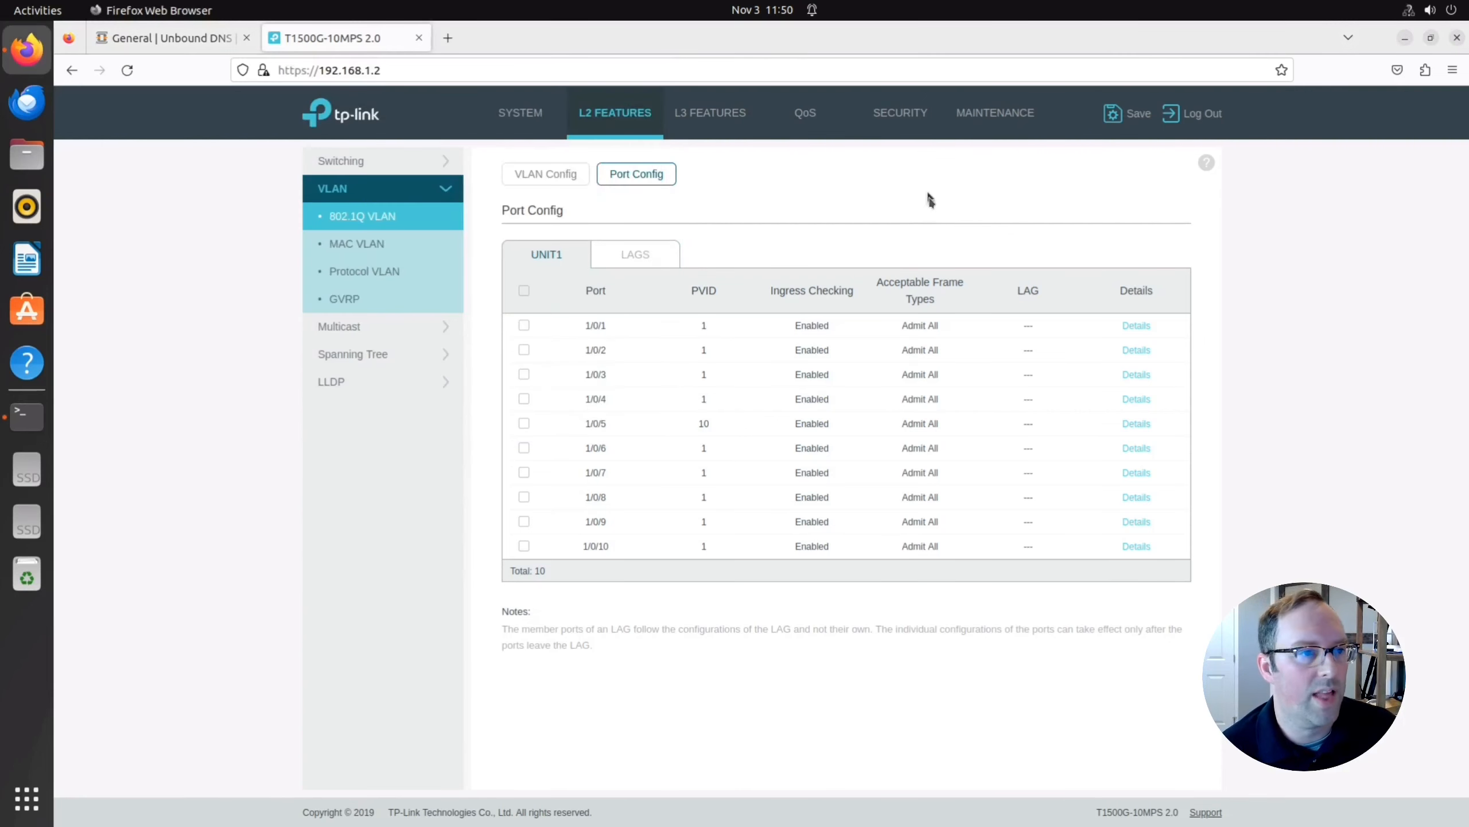
pyautogui.click(198, 41)
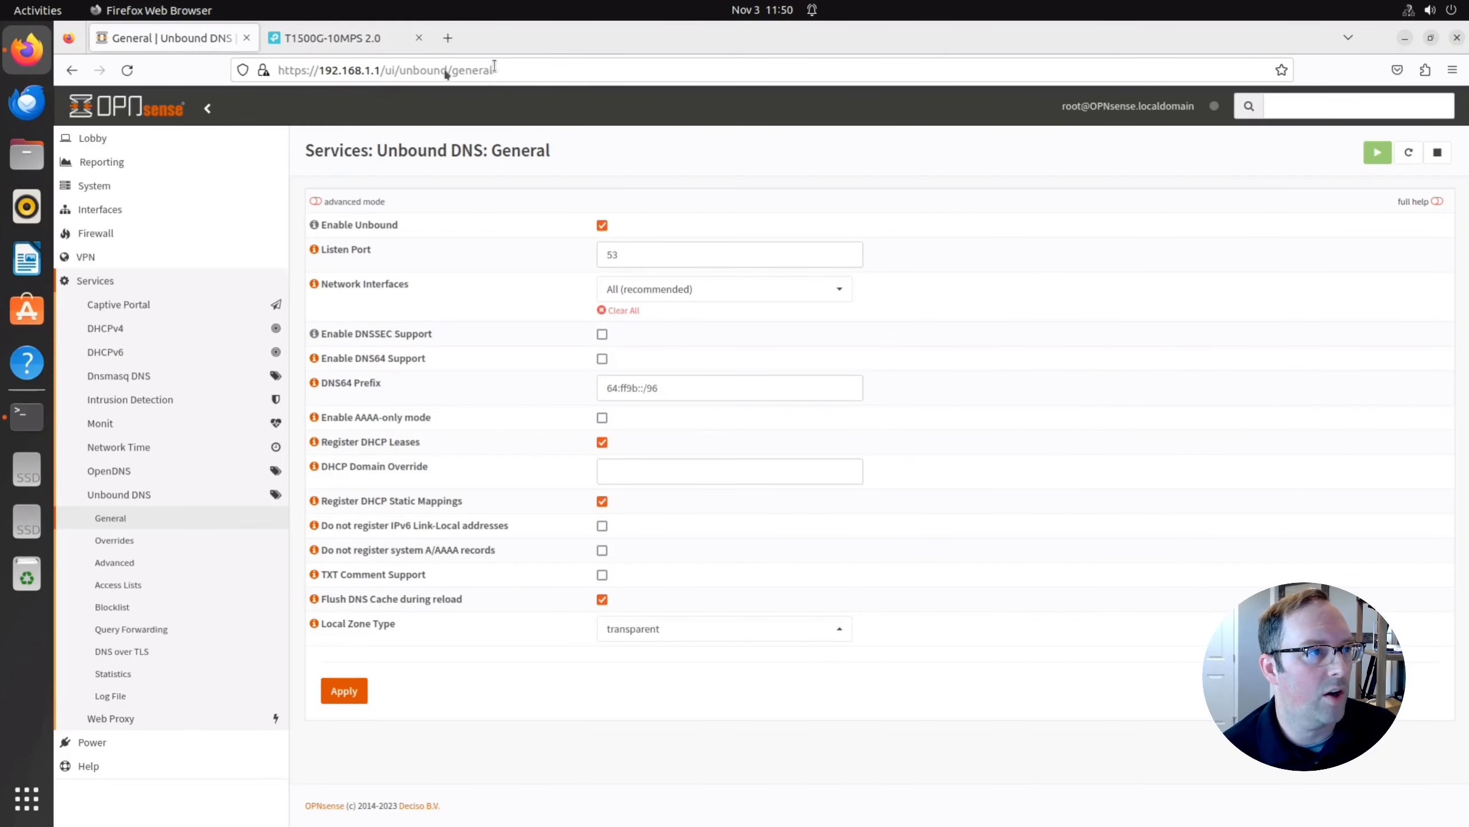
pyautogui.click(494, 70)
pyautogui.click(383, 70)
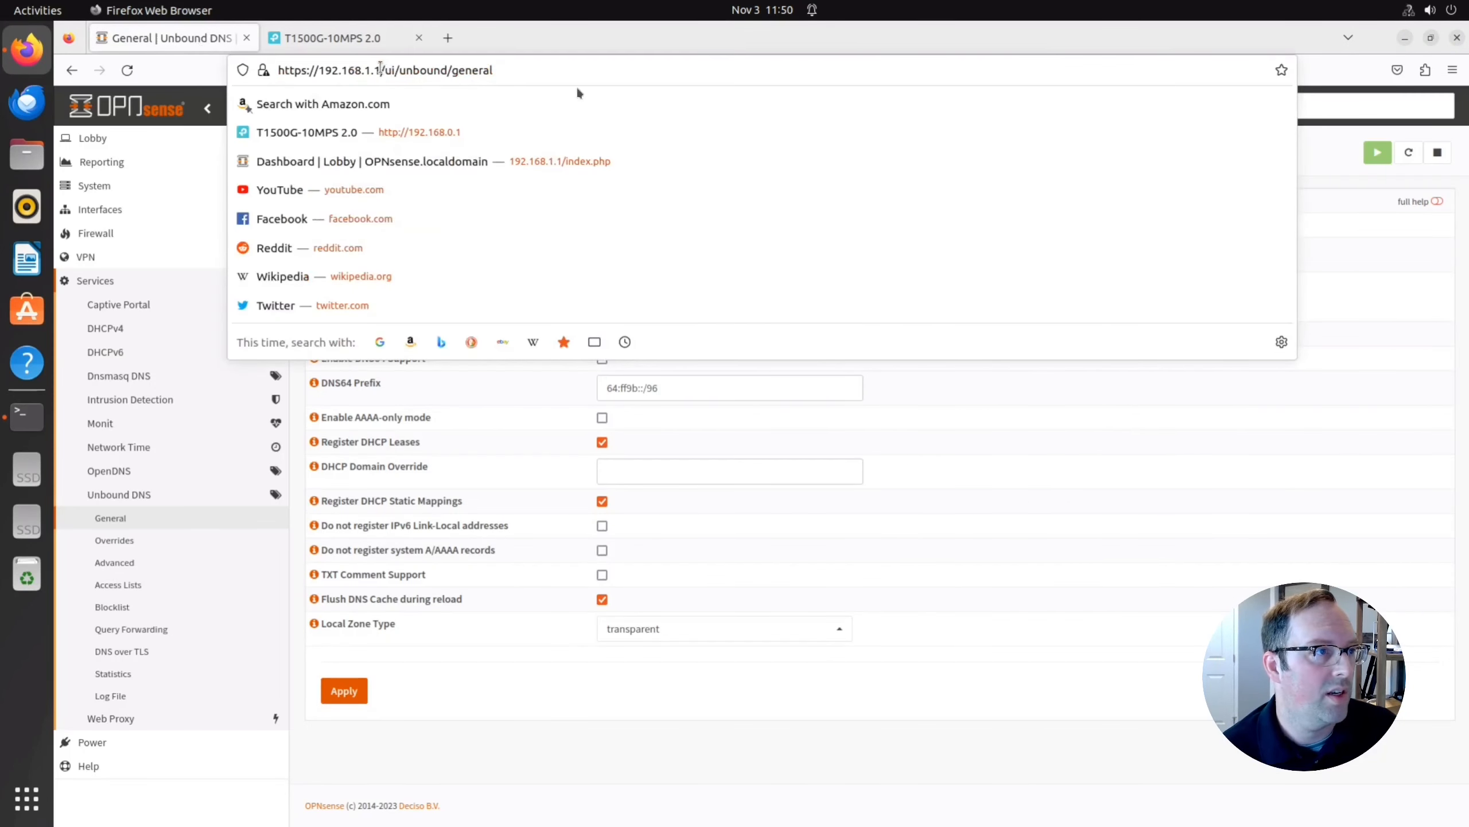
pyautogui.hotkey('shift', 'End')
pyautogui.press('BackSpace')
pyautogui.press('Return')
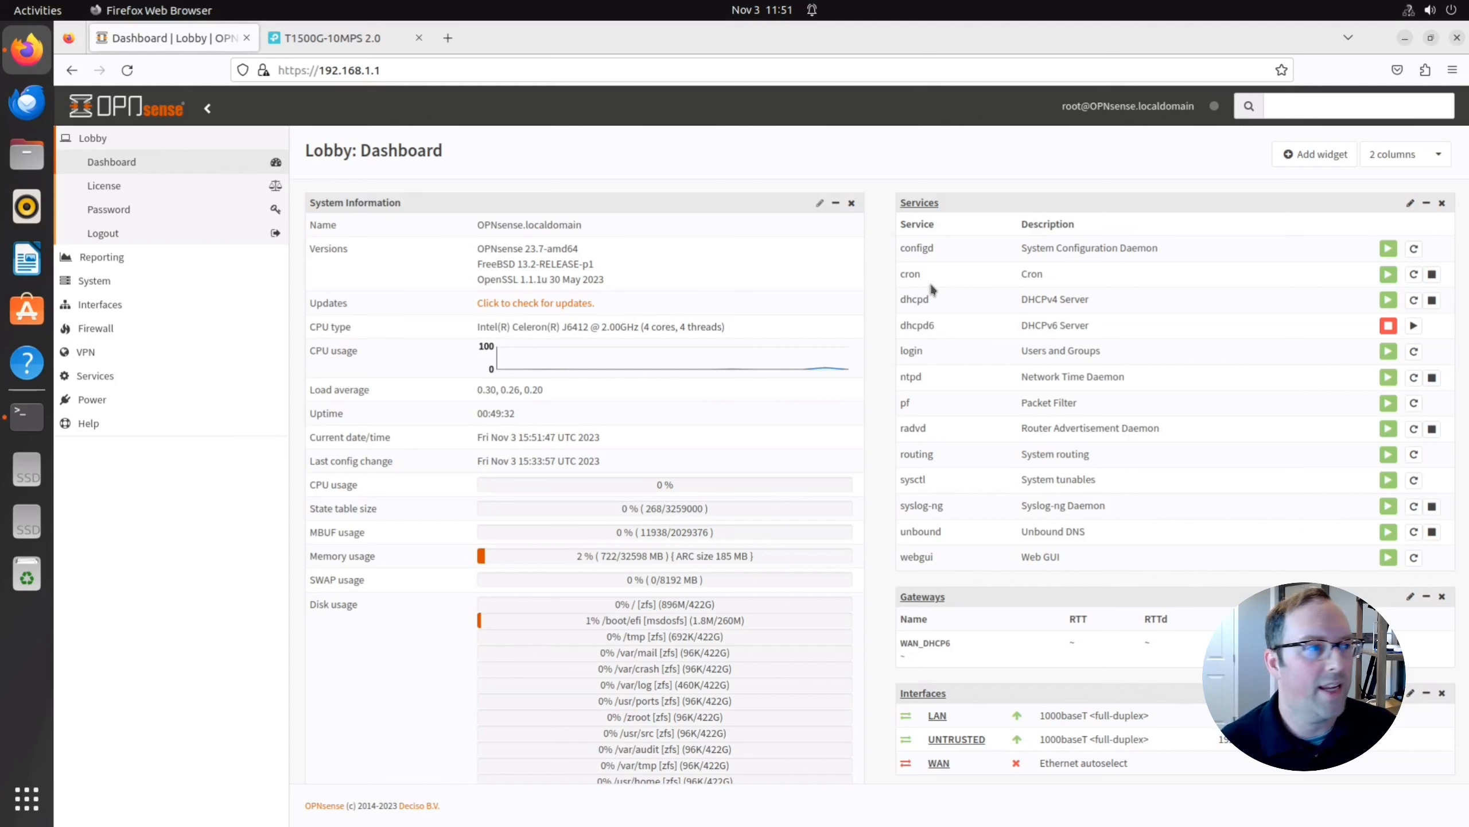
# Rerun ip a in Terminal to show enp1s0 at 192.168.10.100/24, then return to Firefox.
pyautogui.click(27, 415)
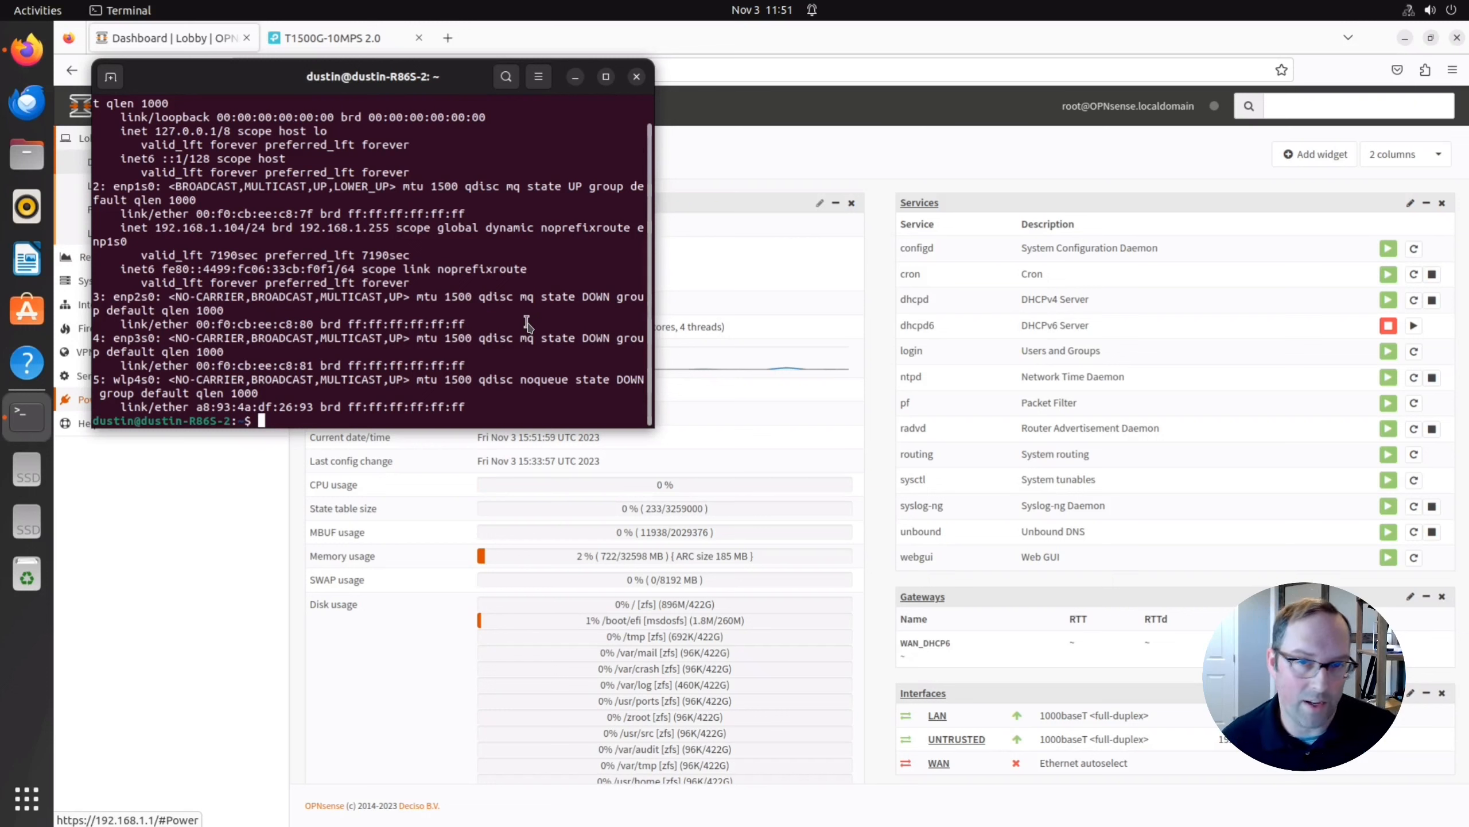
pyautogui.write('ip a')
pyautogui.press('Return')
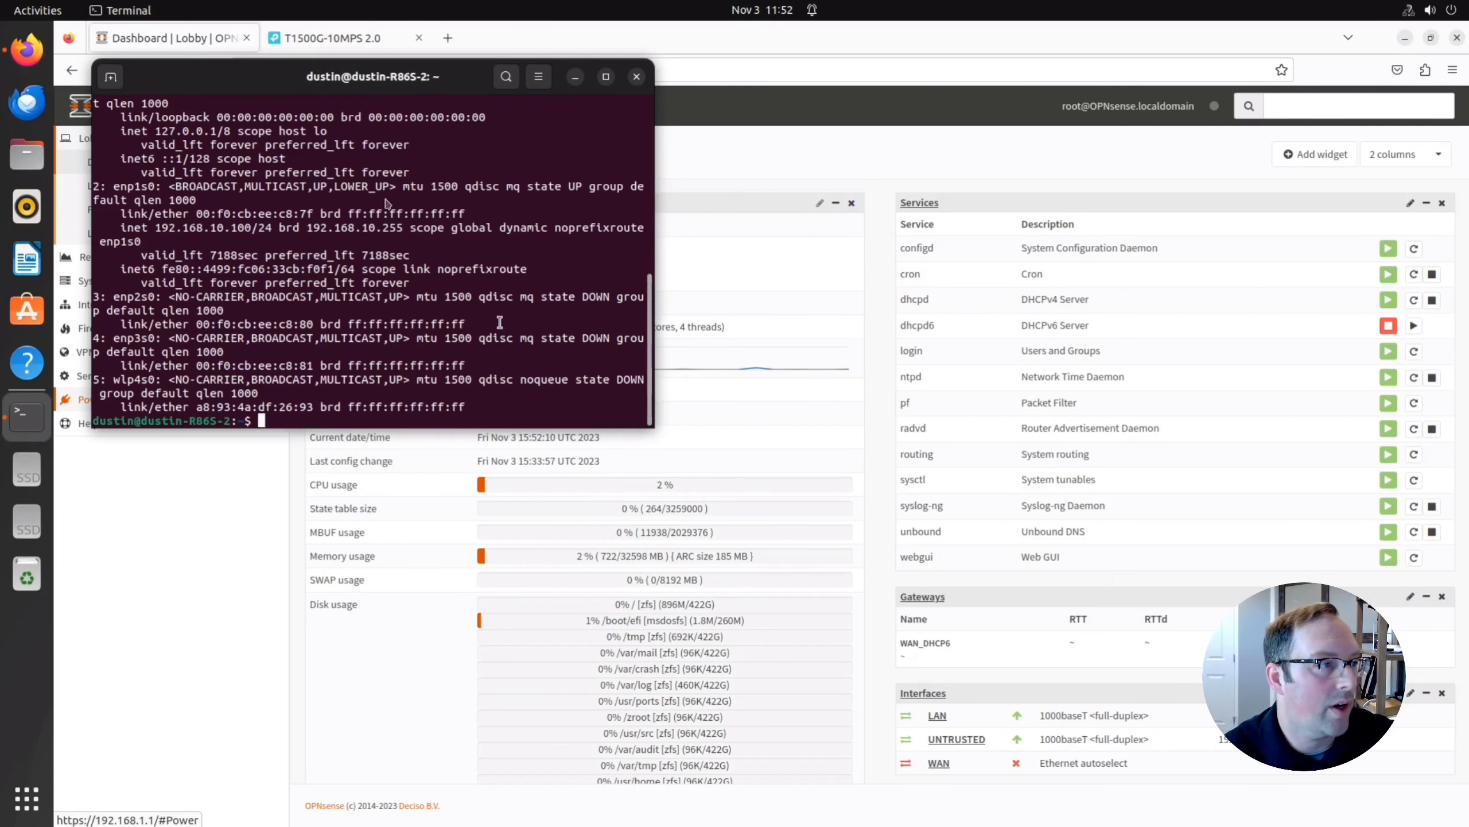
pyautogui.moveTo(159, 218); pyautogui.dragTo(204, 229)
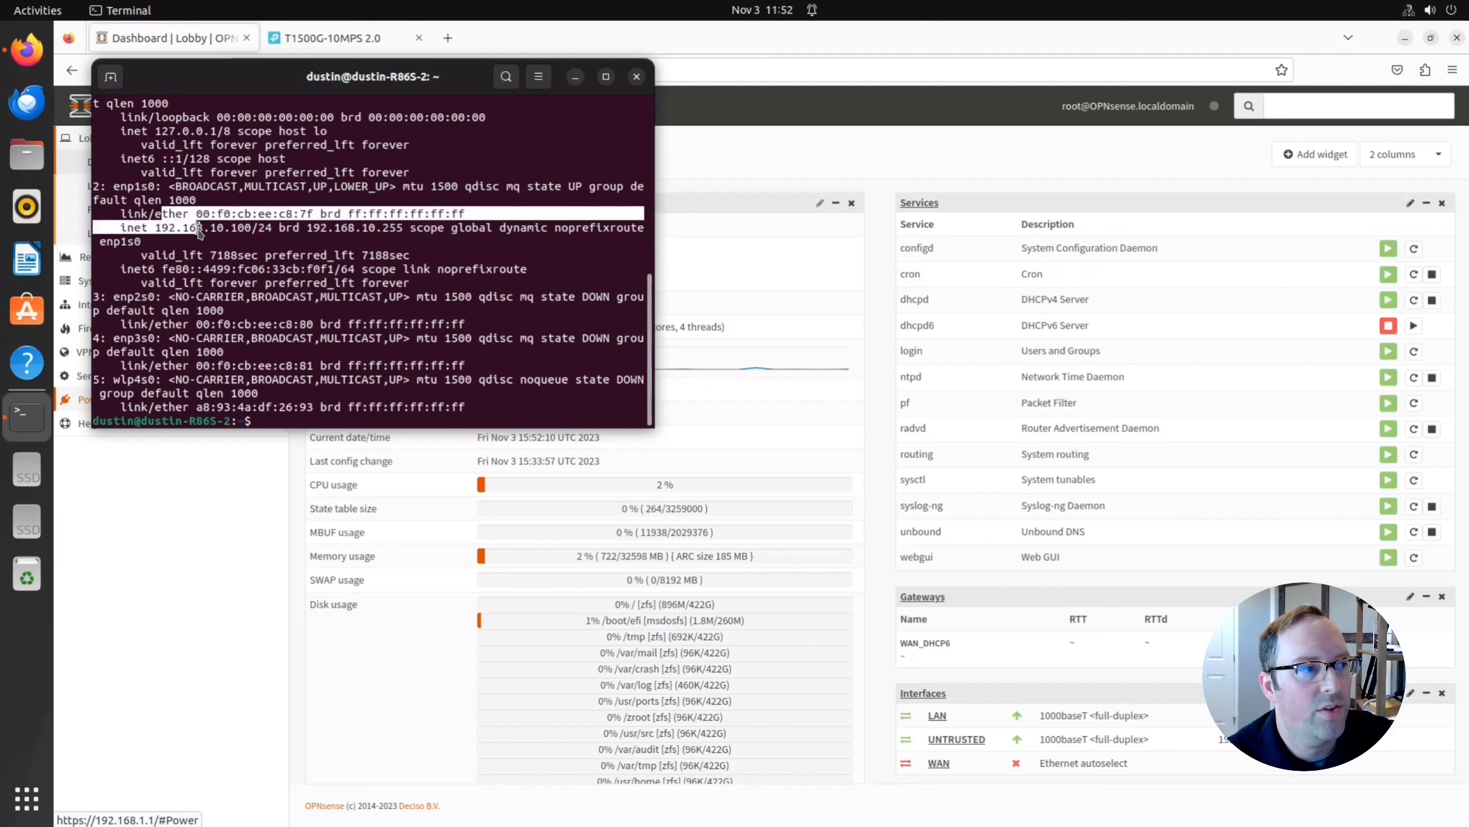
pyautogui.click(209, 232)
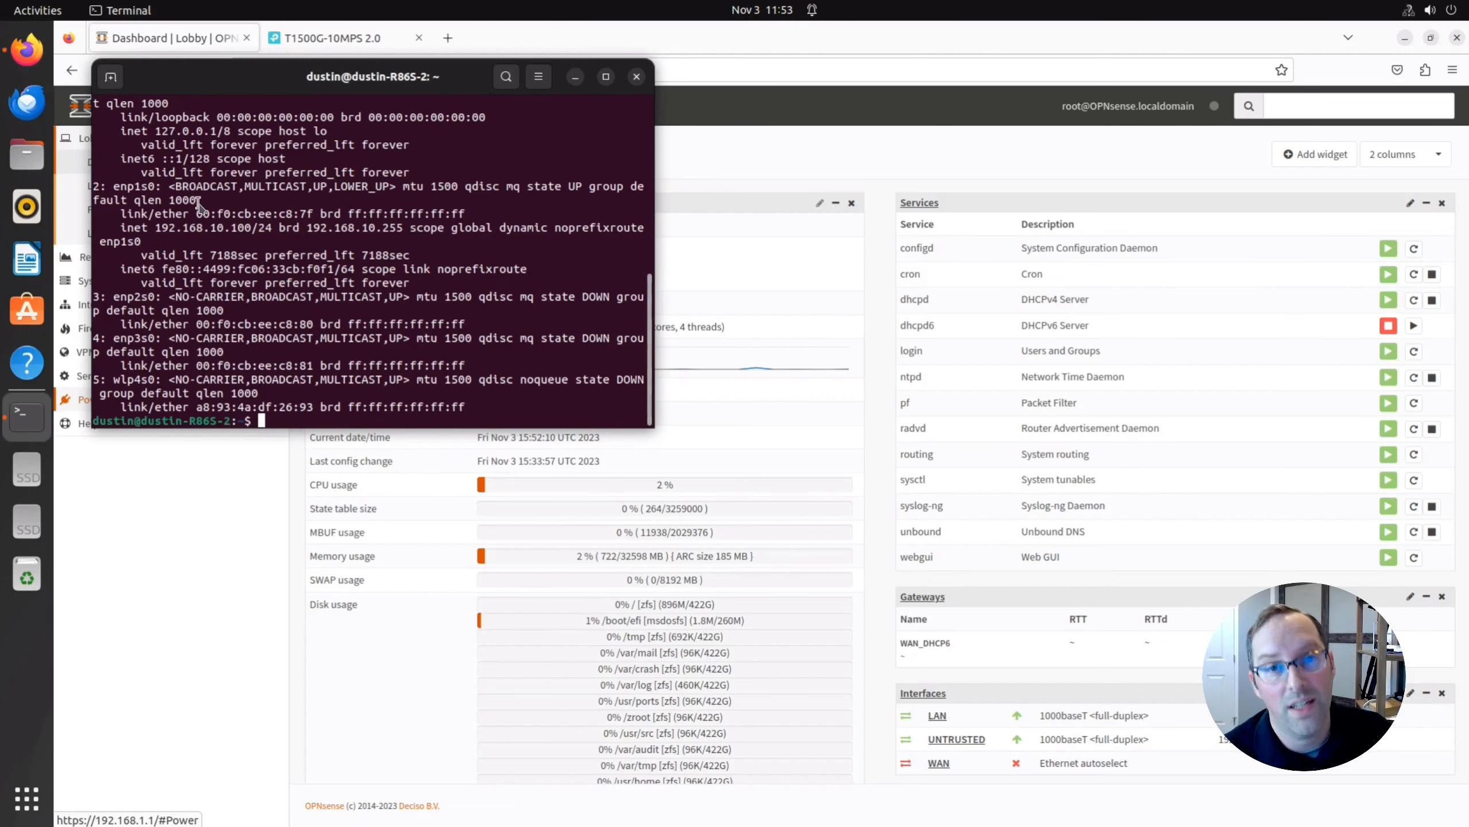
pyautogui.hotkey('alt', 'Tab')
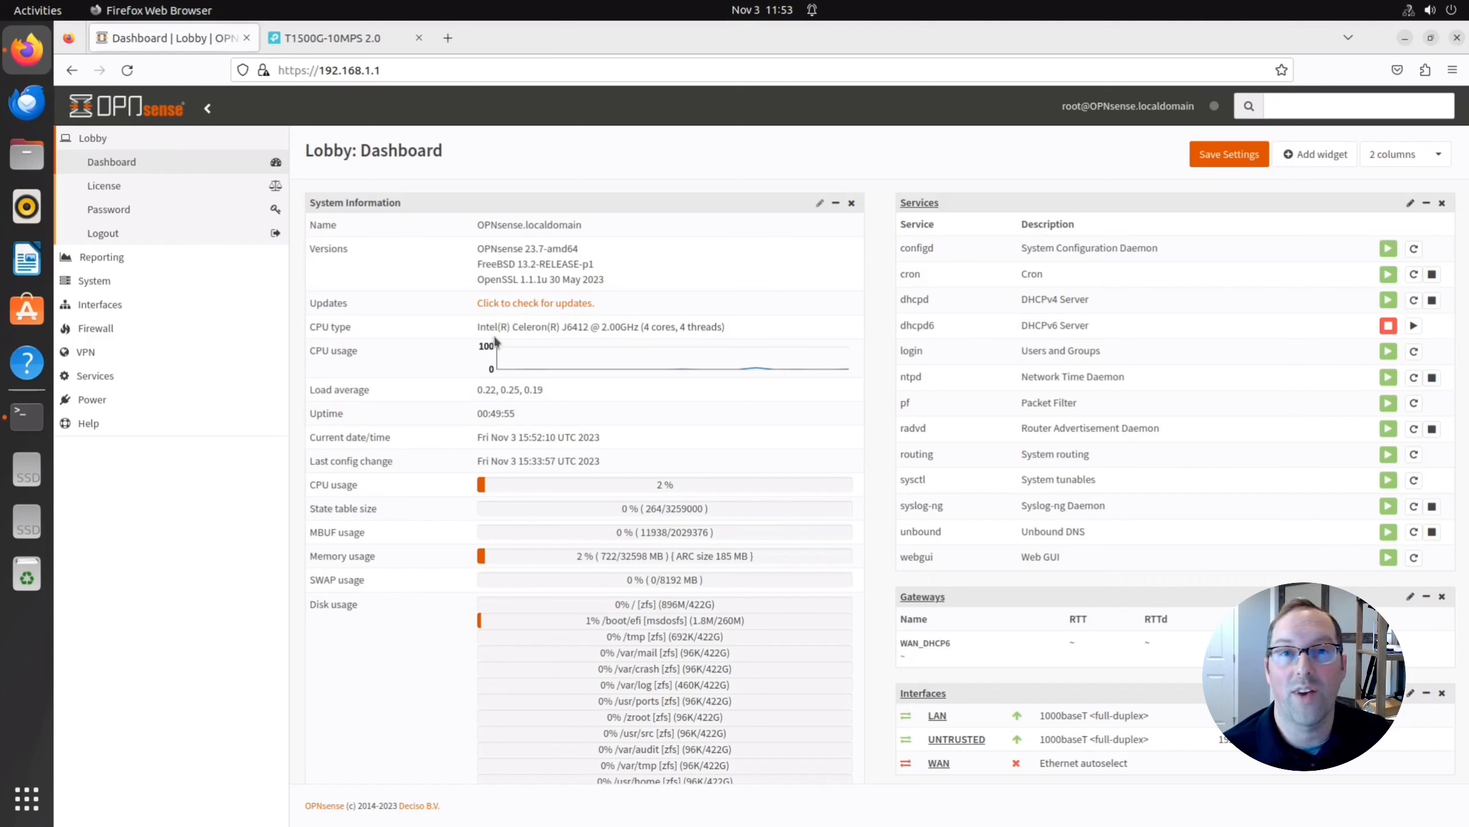
# Open the DHCPv4 Leases page full screen and highlight the Grandstream lease at 192.168.1.106.
pyautogui.press('F11')
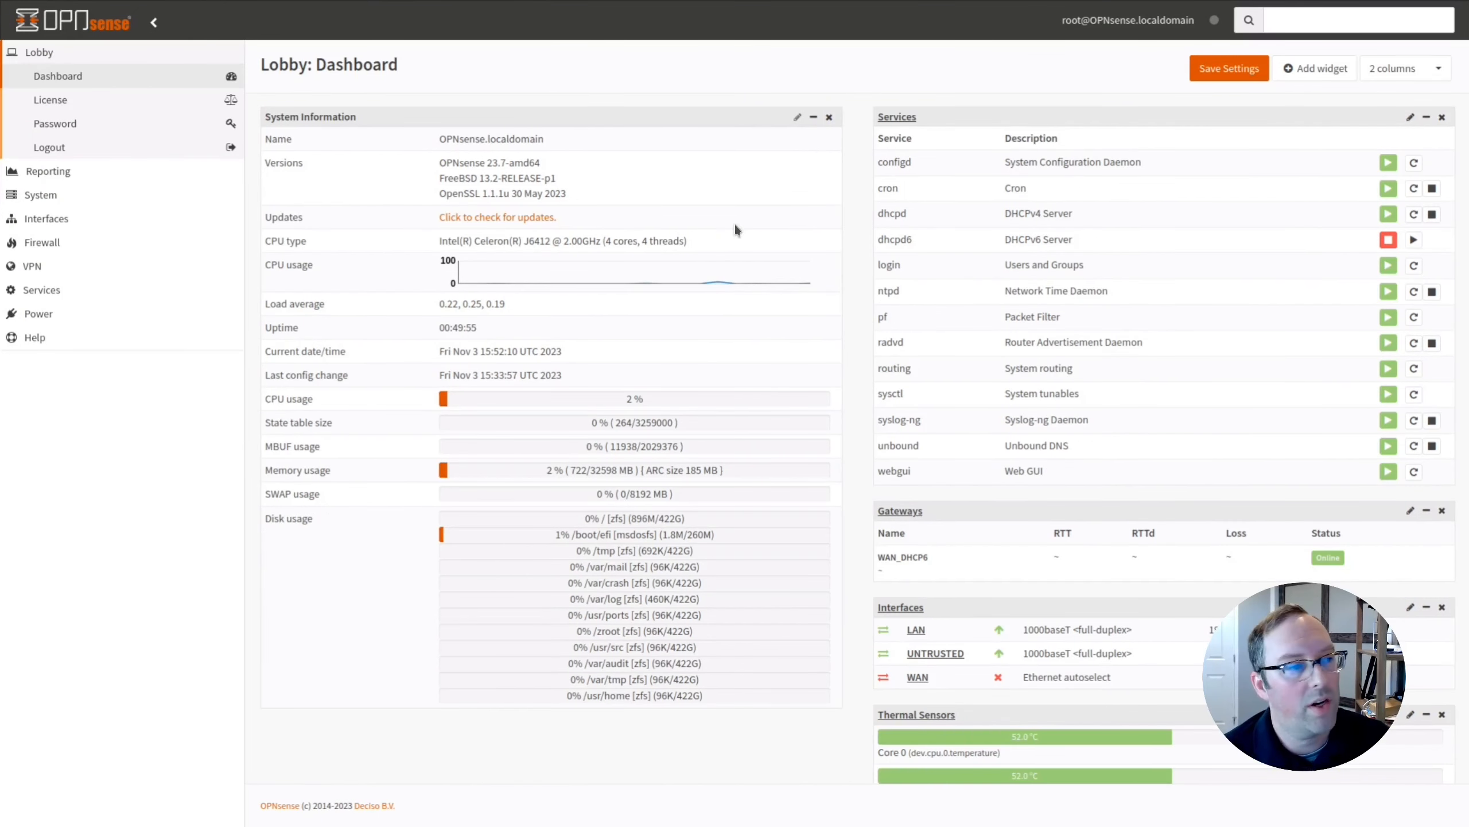
pyautogui.click(58, 288)
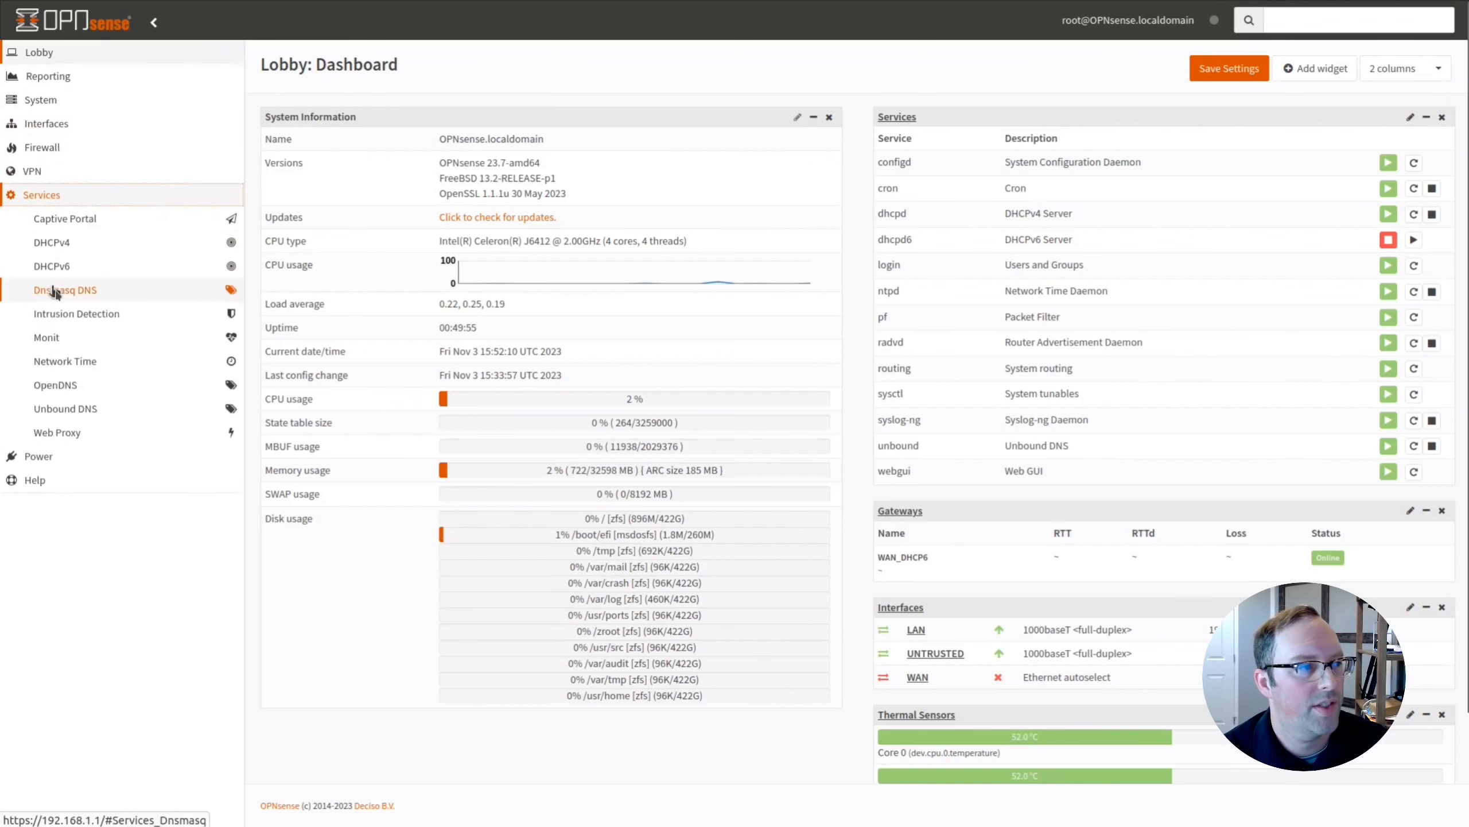
pyautogui.click(68, 244)
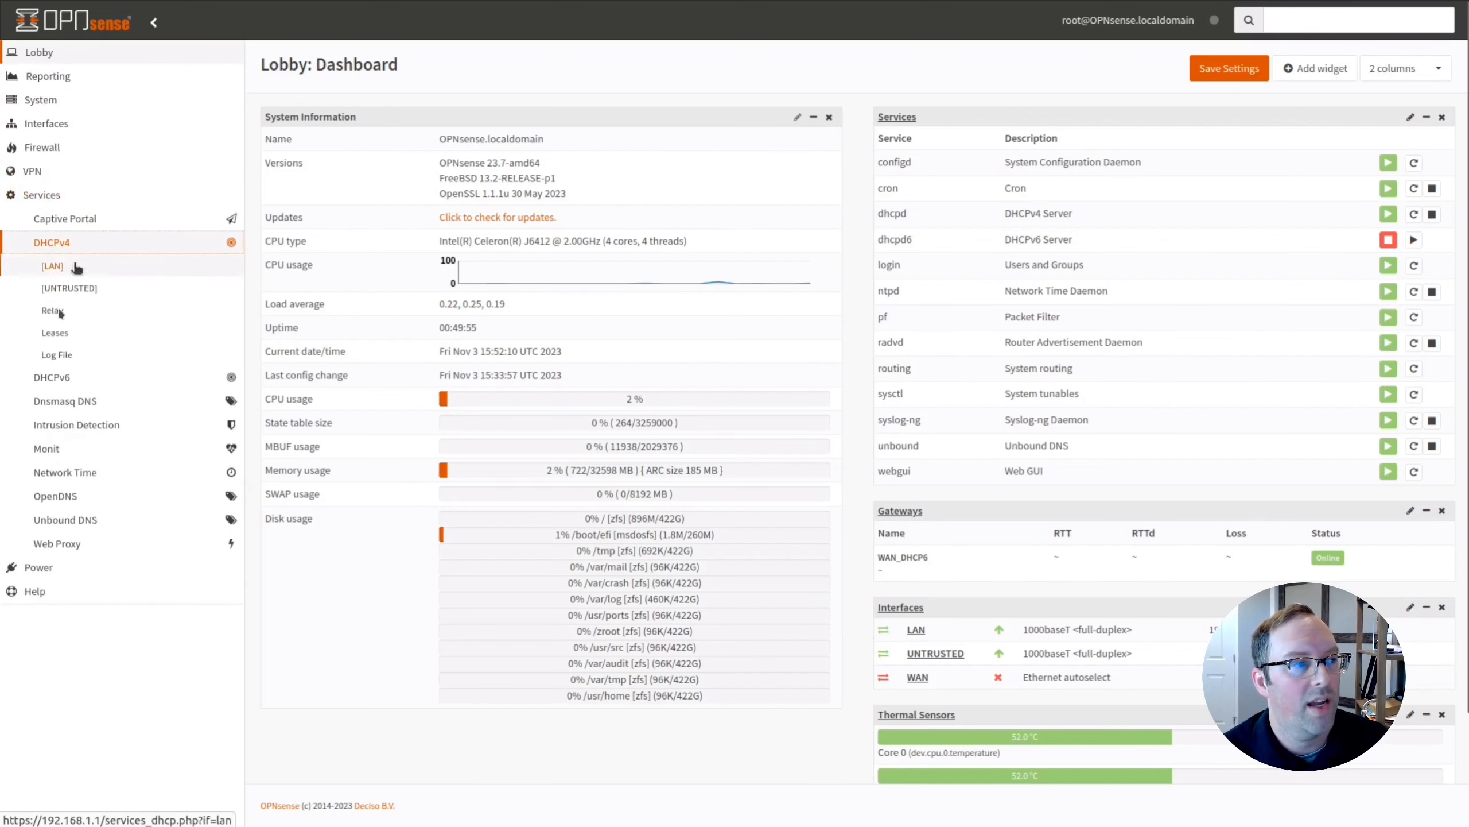
pyautogui.click(58, 331)
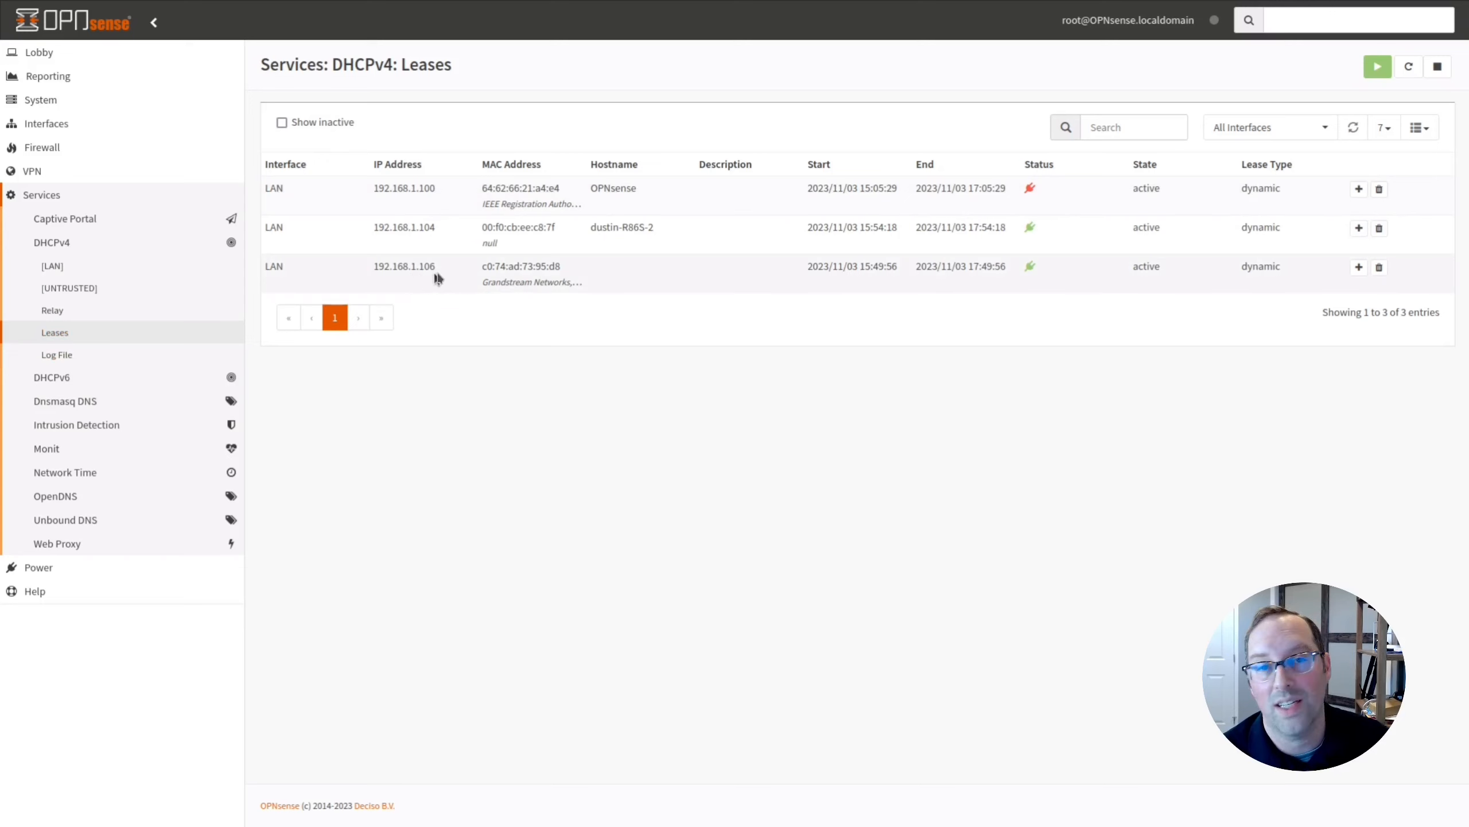
pyautogui.moveTo(490, 283); pyautogui.dragTo(560, 286)
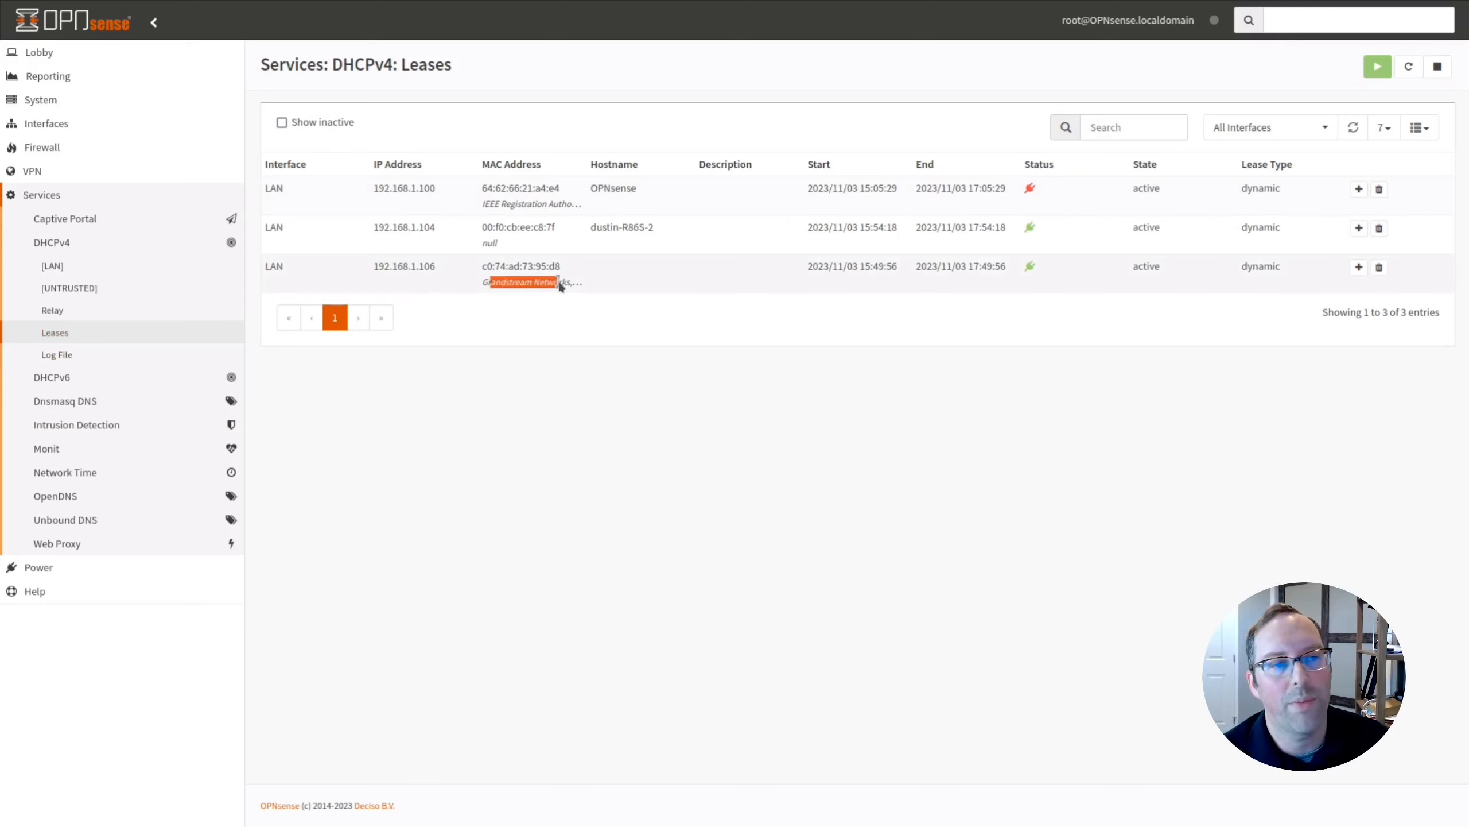
# Load 192.168.1.106 in a new tab and accept the certificate risk to continue.
pyautogui.hotkey('ctrl', 't')
pyautogui.write('192.')
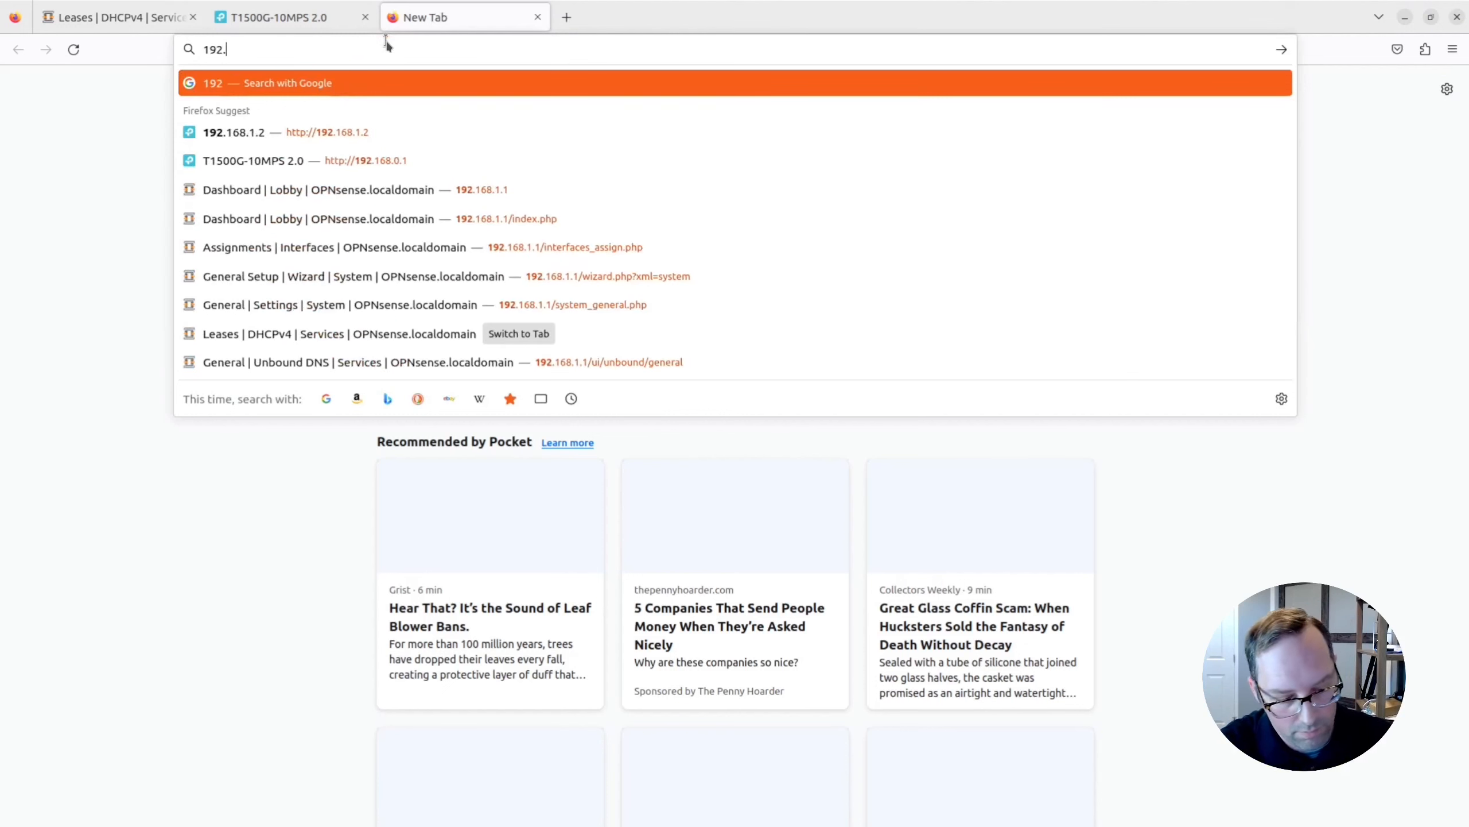
pyautogui.write('168.1.106')
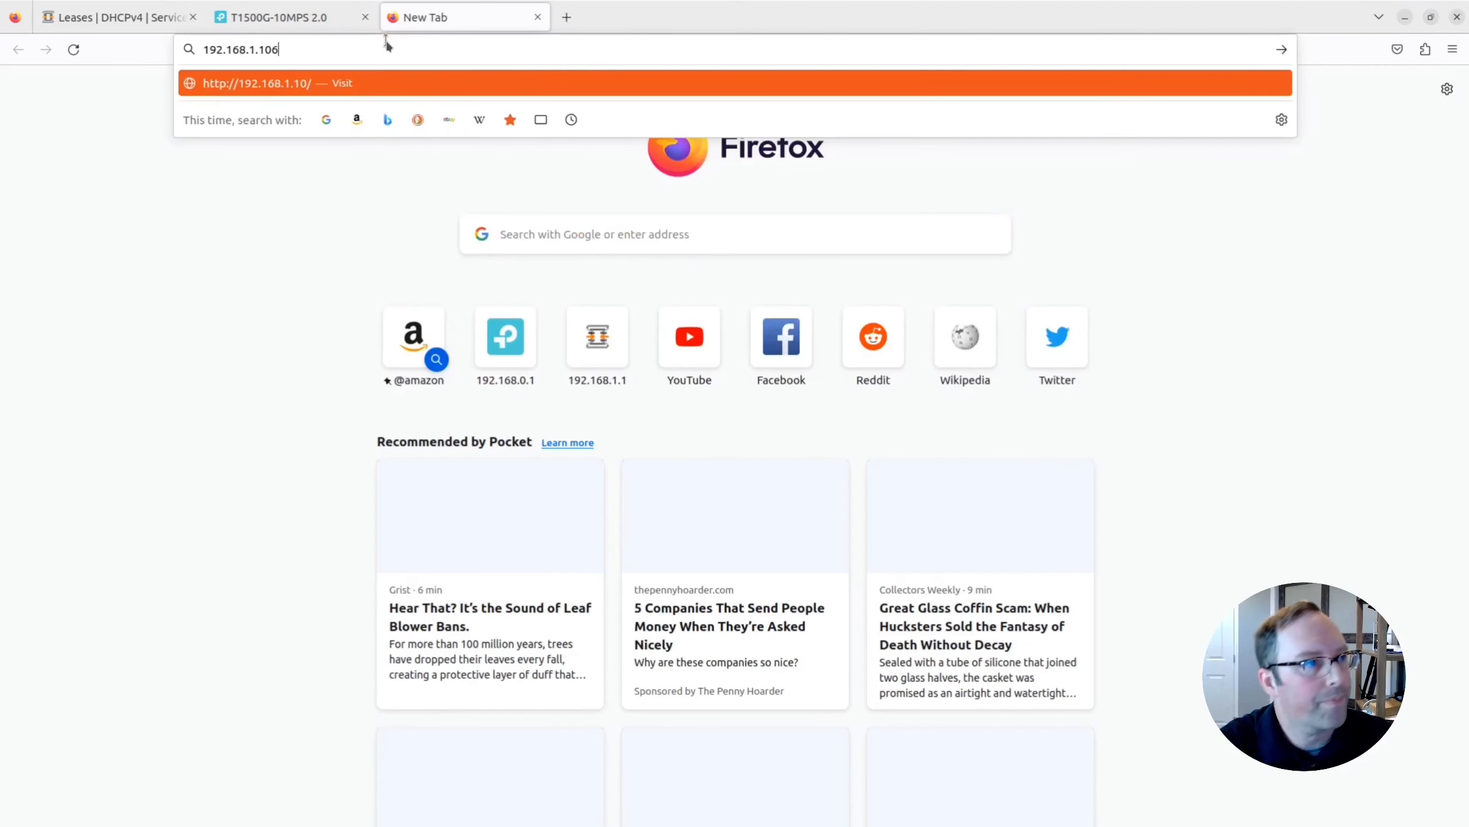
pyautogui.press('Return')
pyautogui.press('F11')
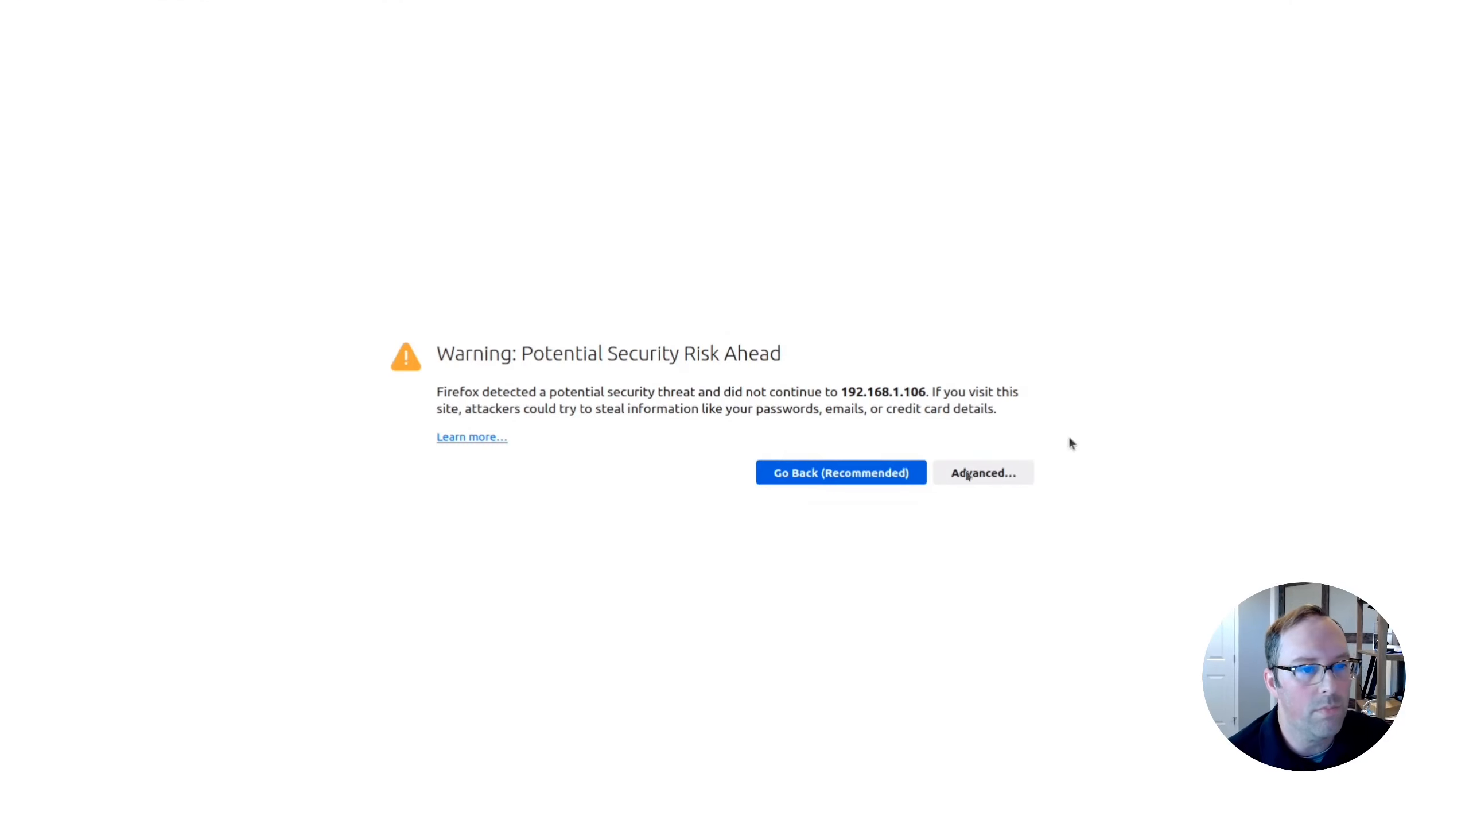
pyautogui.click(1001, 472)
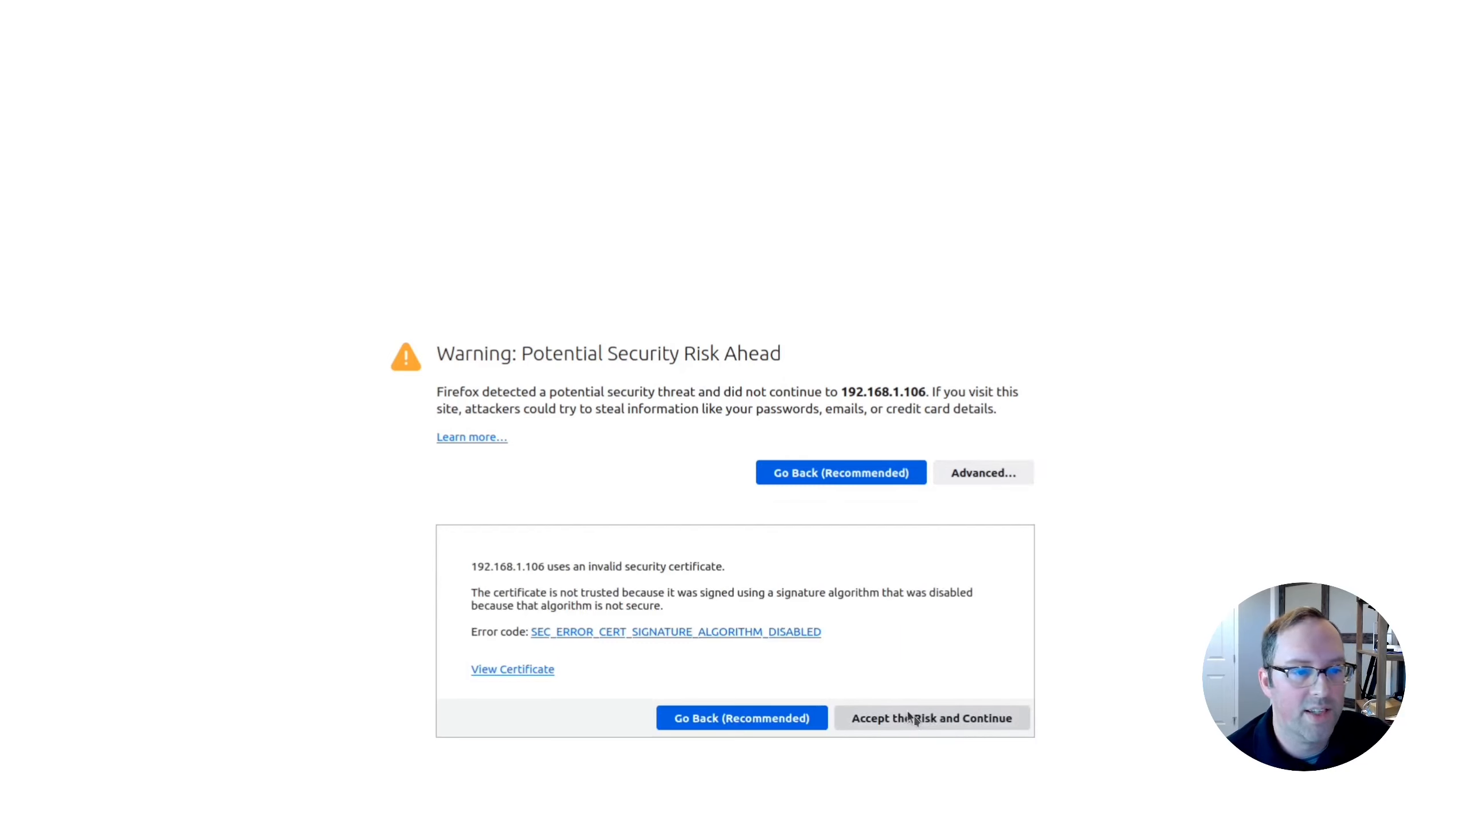
pyautogui.click(926, 709)
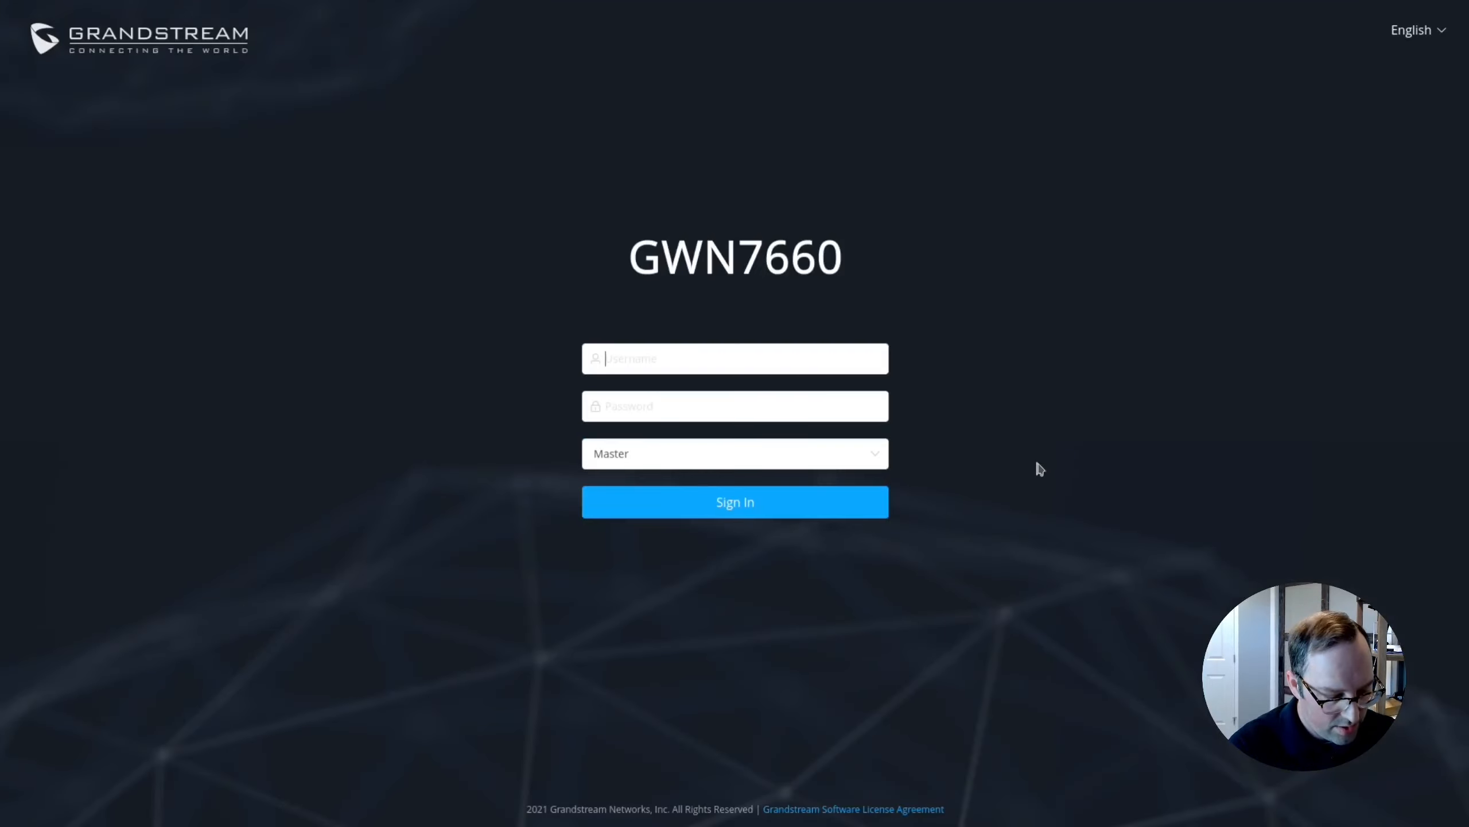
# Sign in to the GWN7660 as admin with the account password, keeping the Master role.
pyautogui.write('admin')
pyautogui.press('Tab')
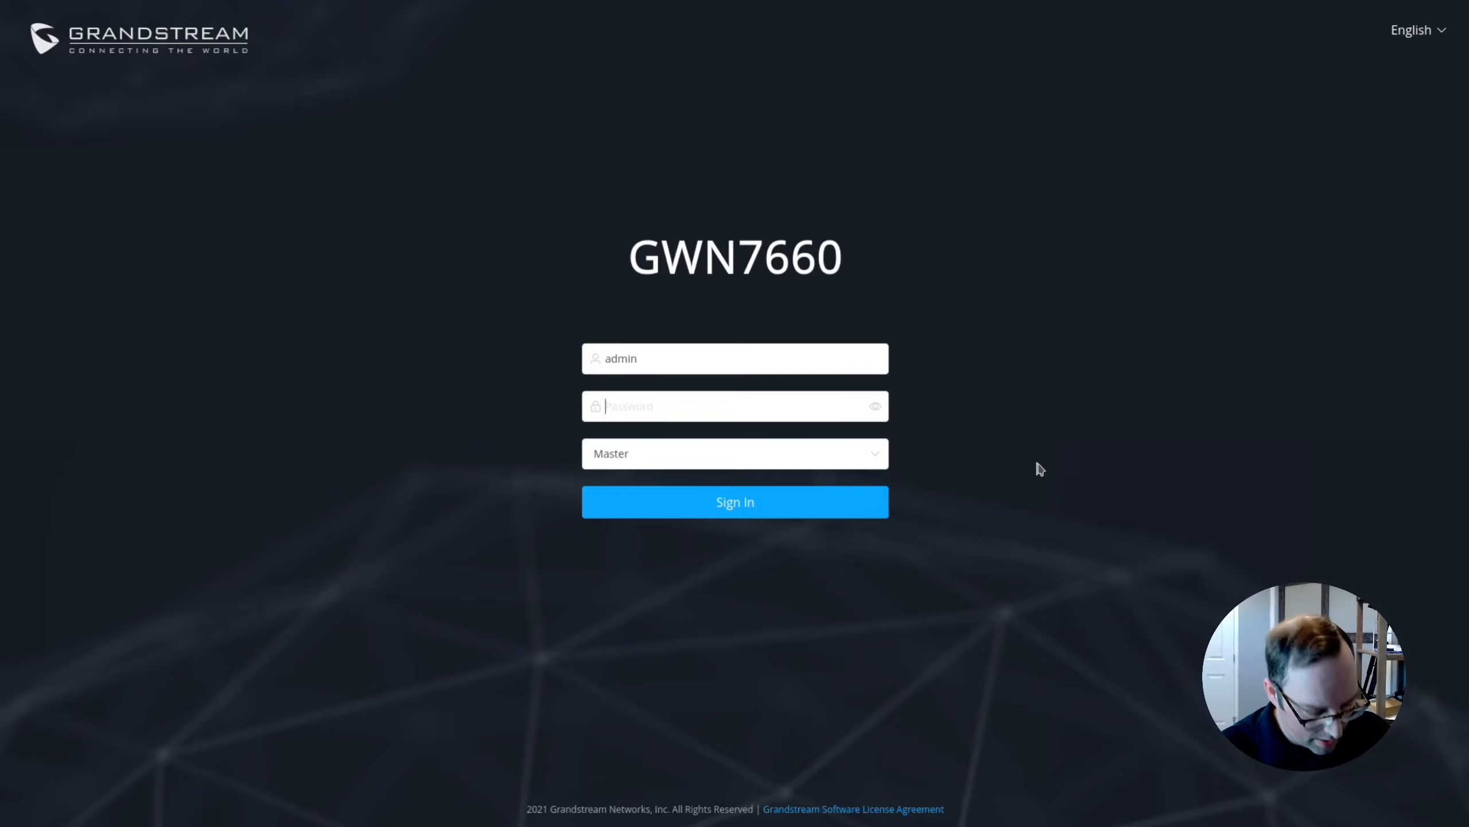
pyautogui.write('•')
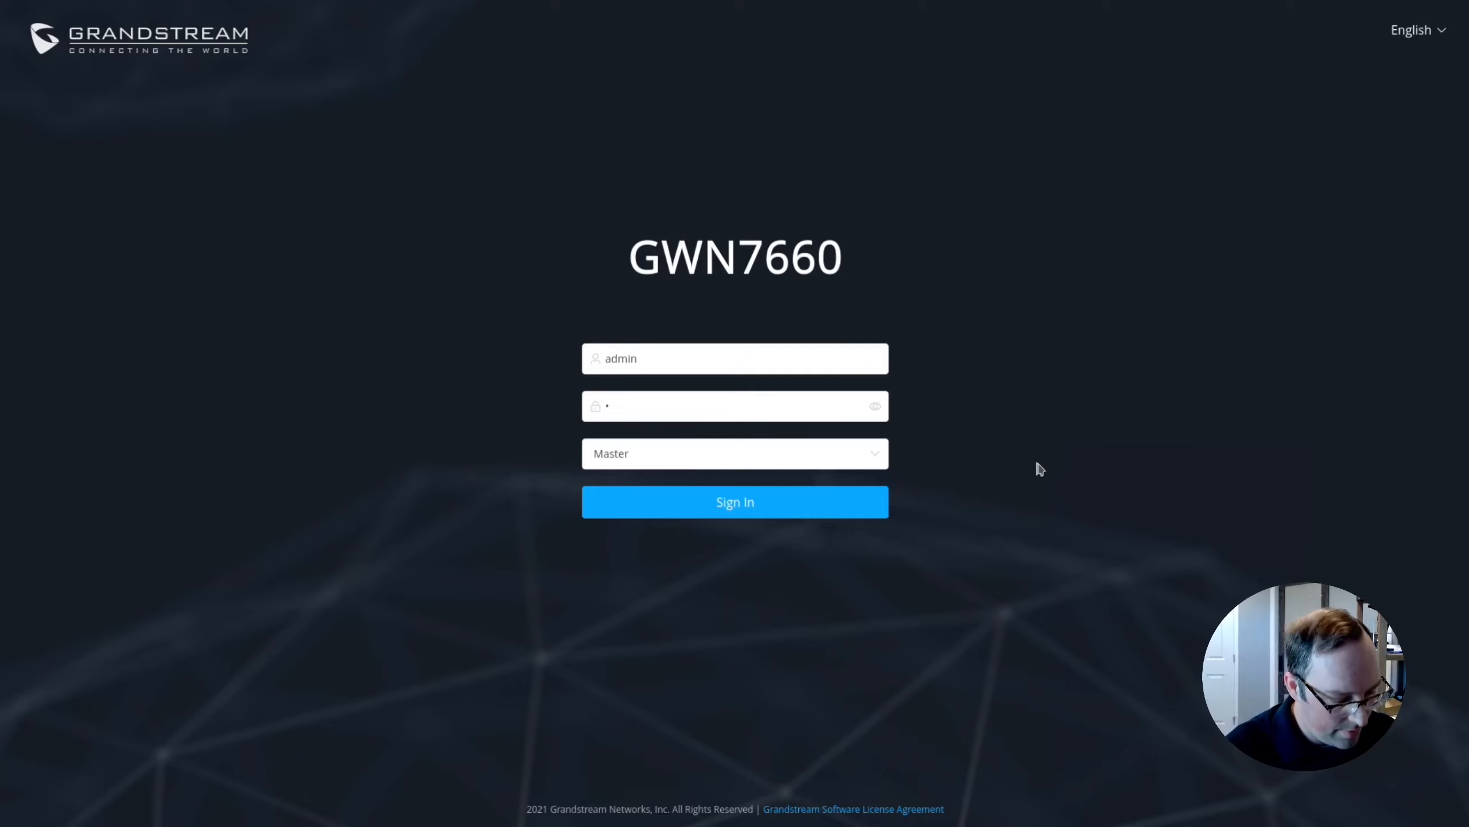
pyautogui.write('••••••••')
pyautogui.click(862, 463)
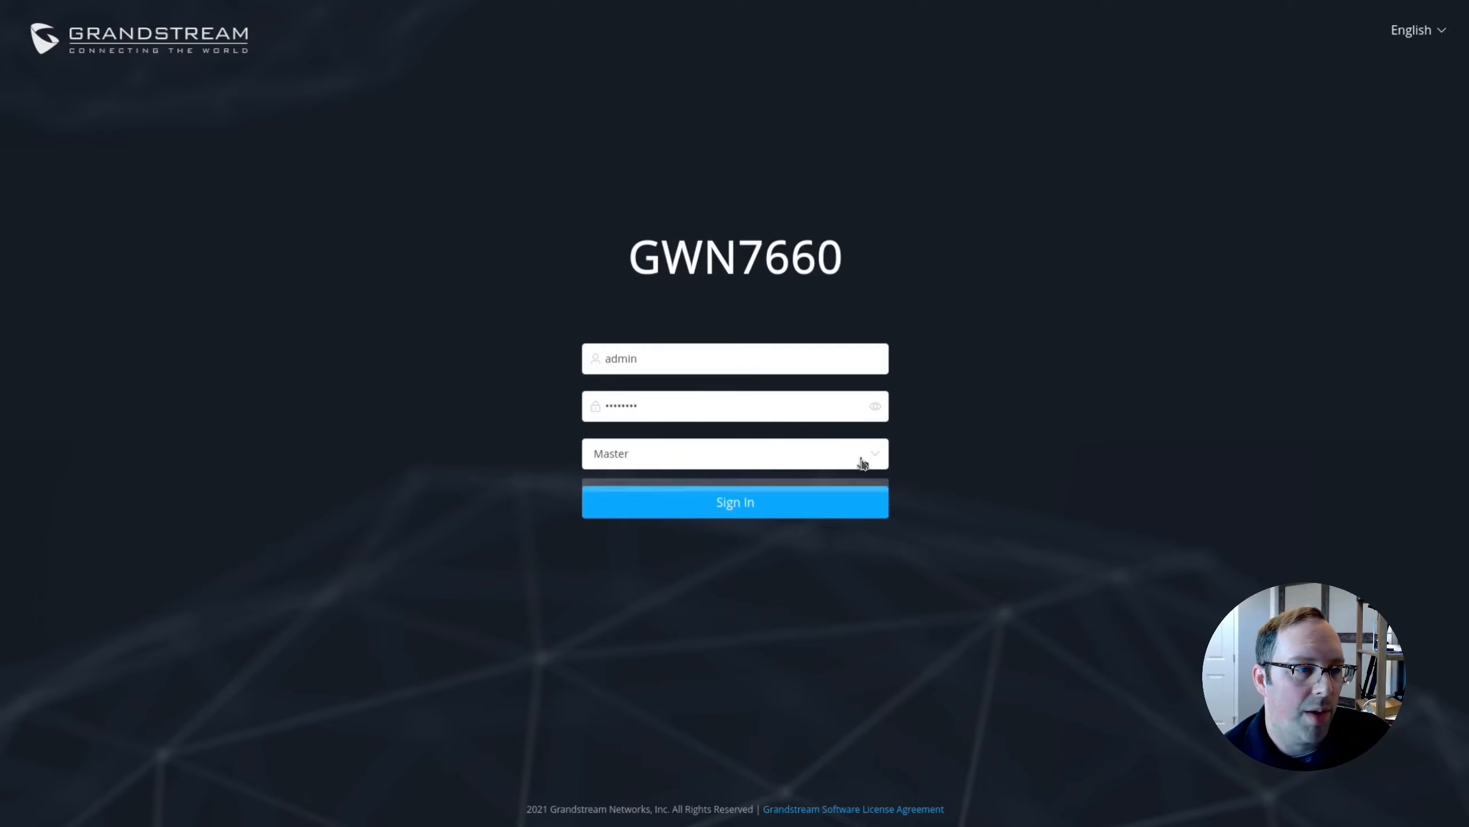
pyautogui.click(1010, 433)
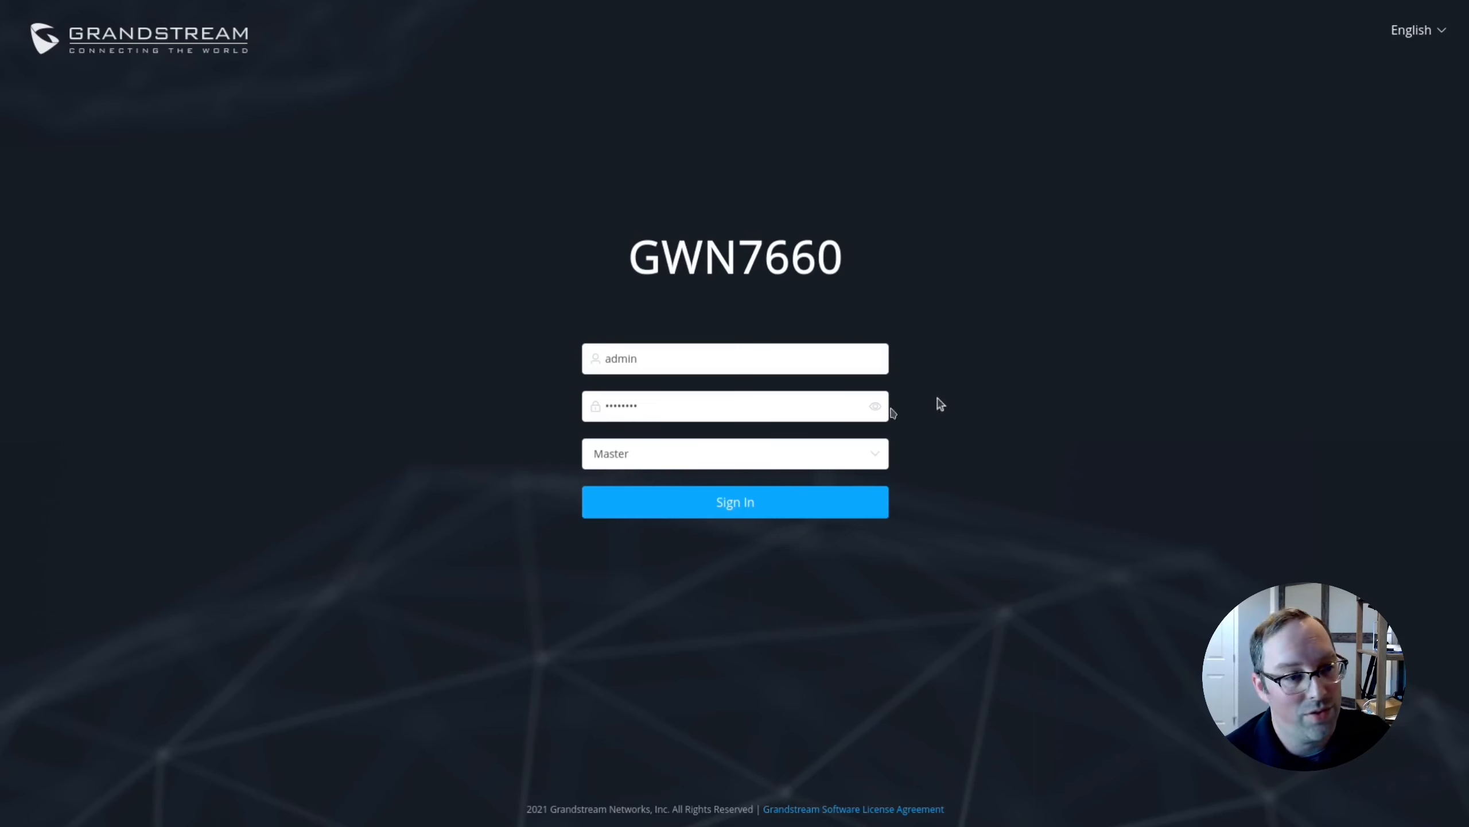
pyautogui.click(801, 505)
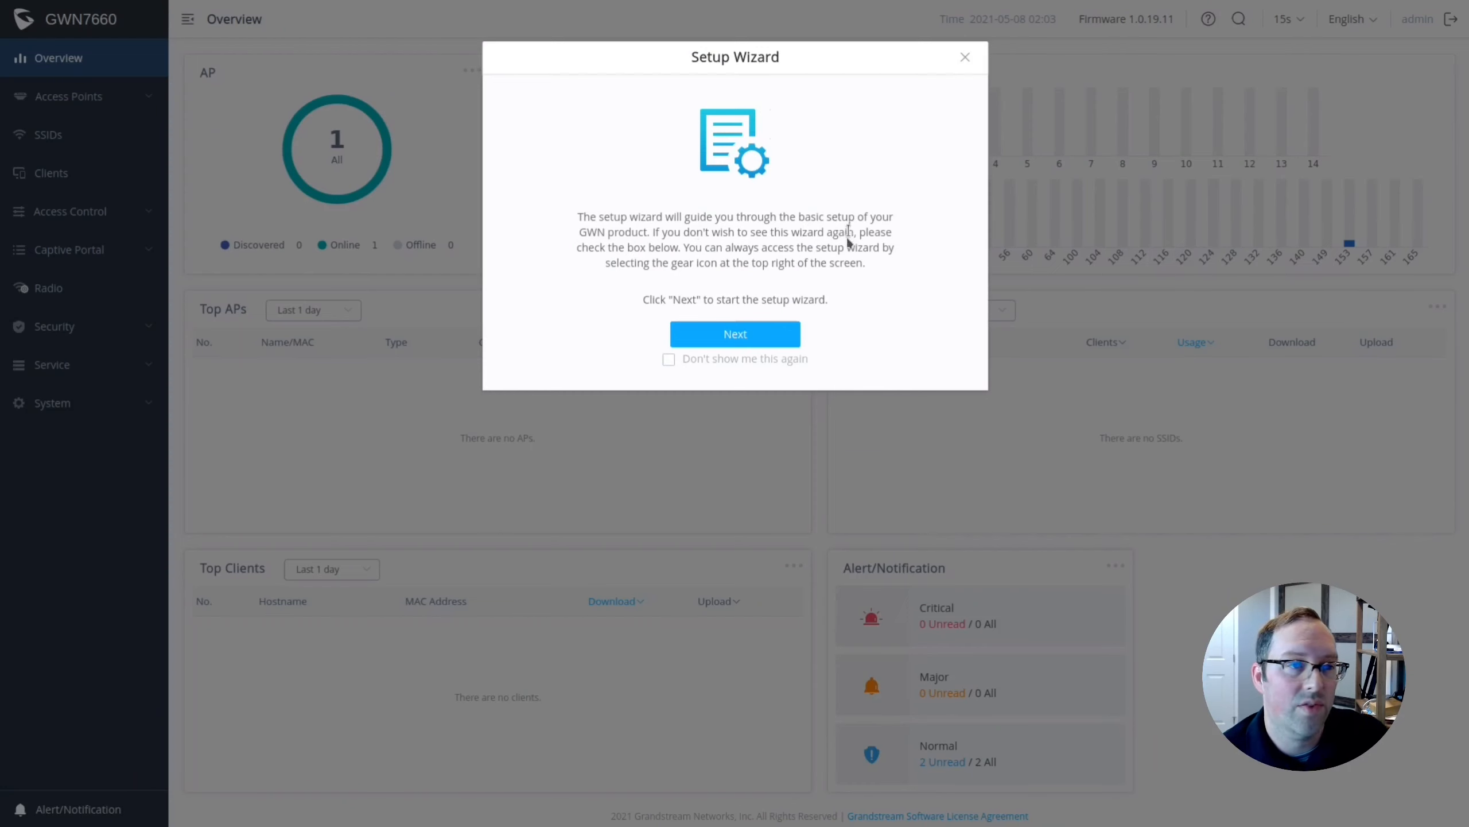
# Start the Setup Wizard and rename the default Wi-Fi network to HNG_LAN.
pyautogui.click(748, 332)
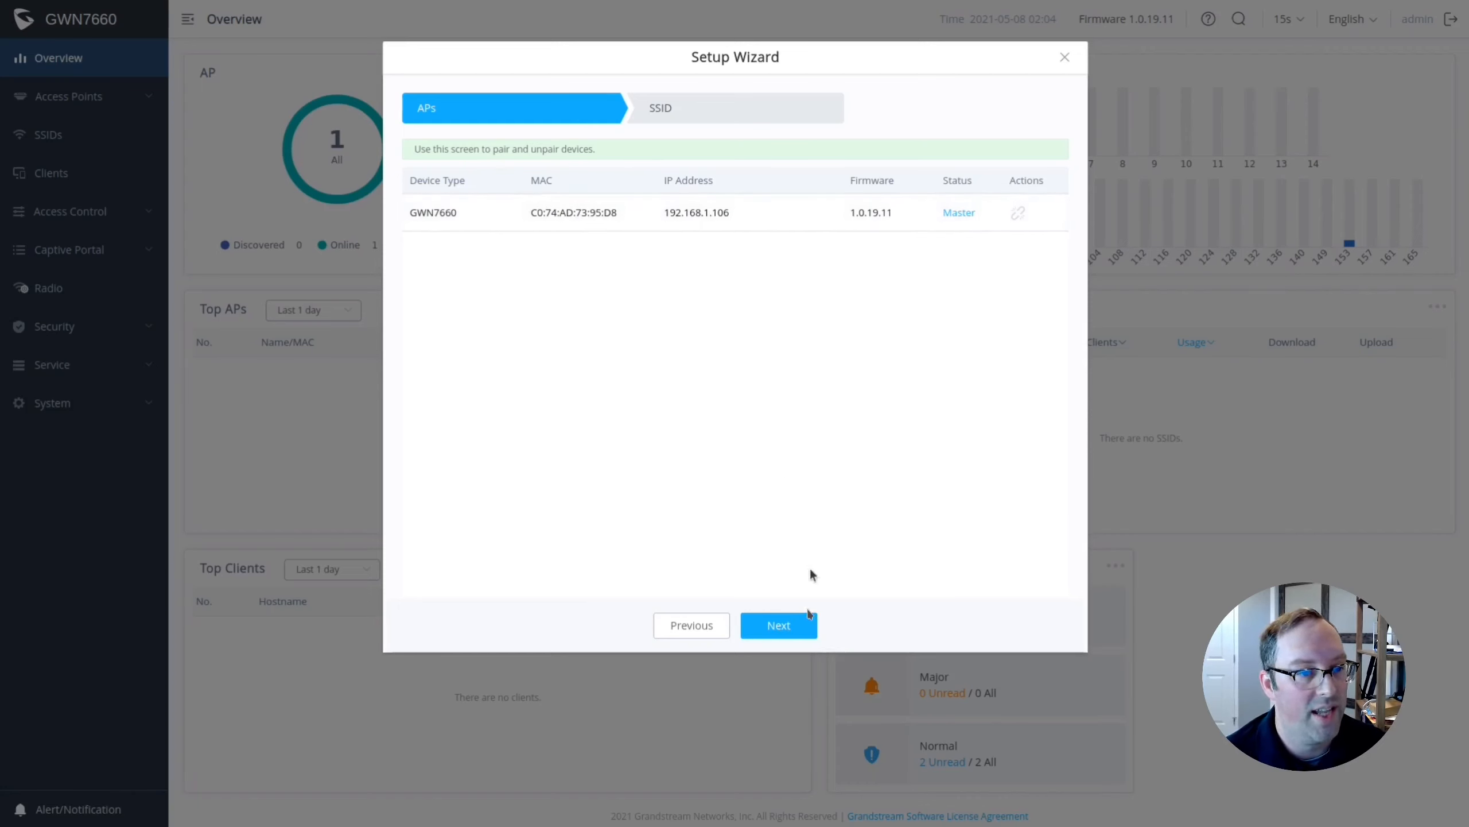
pyautogui.click(810, 623)
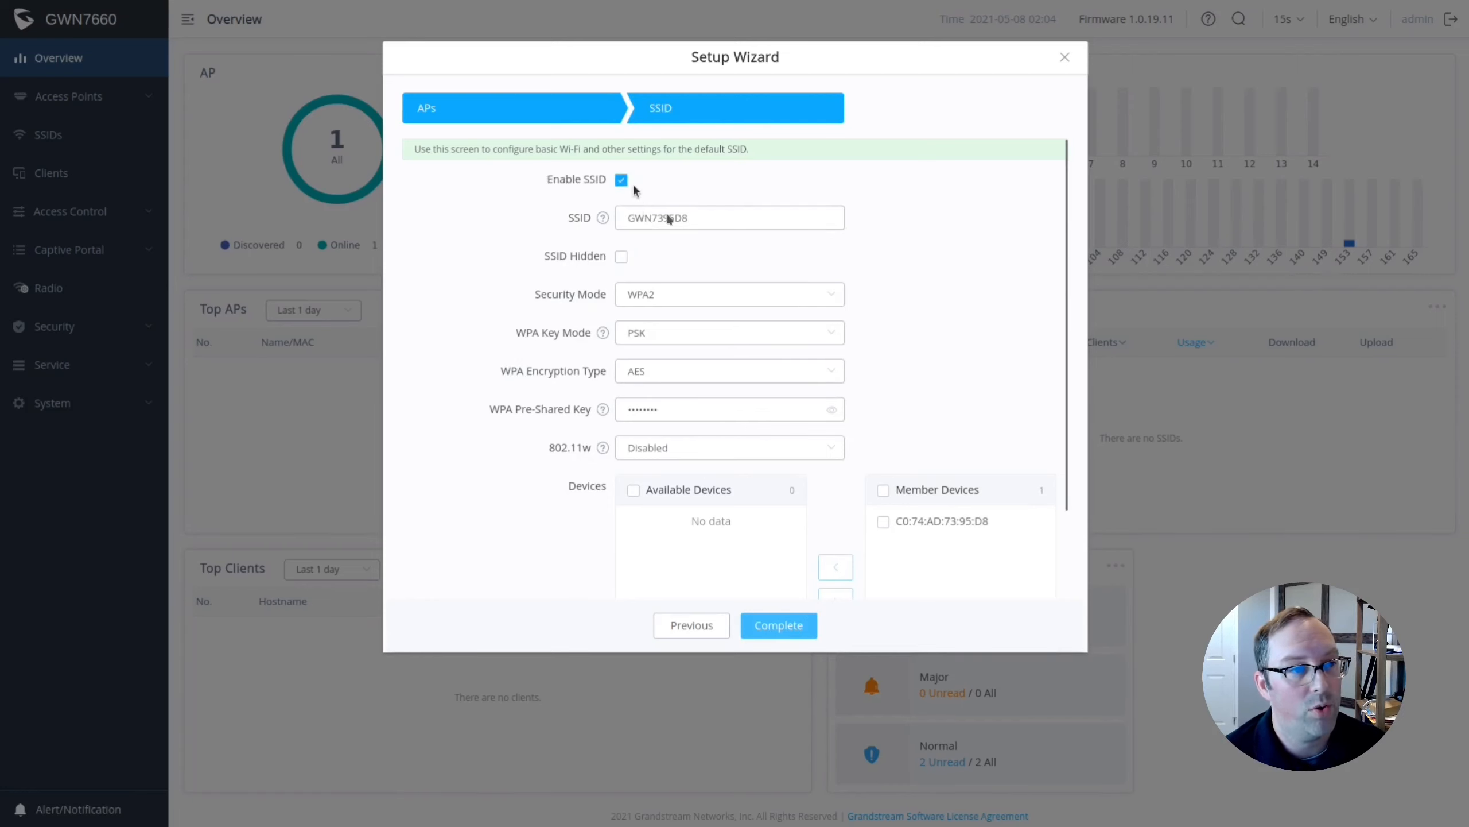
pyautogui.click(647, 219)
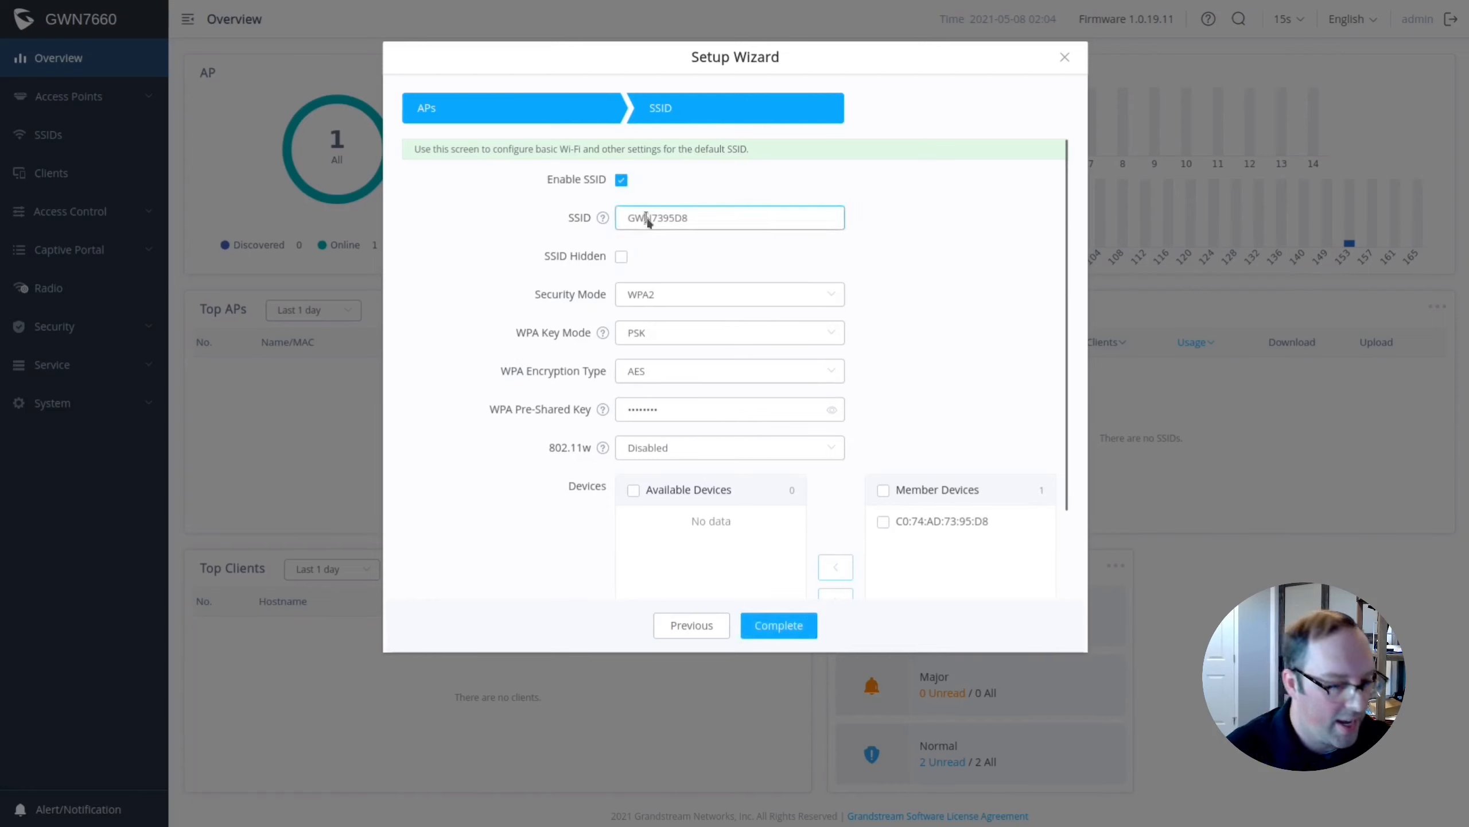
pyautogui.doubleClick(643, 215)
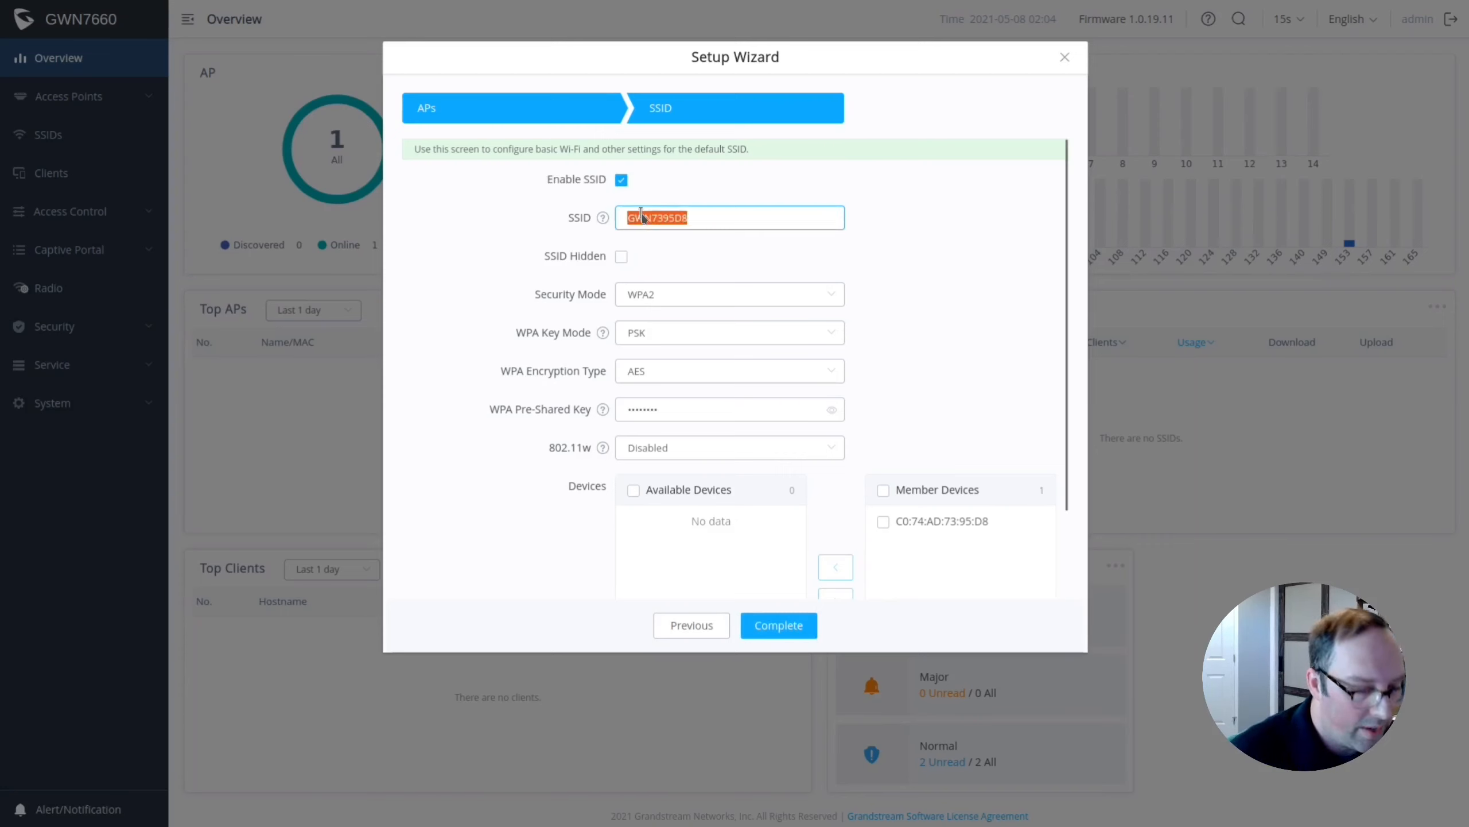
pyautogui.write('HN')
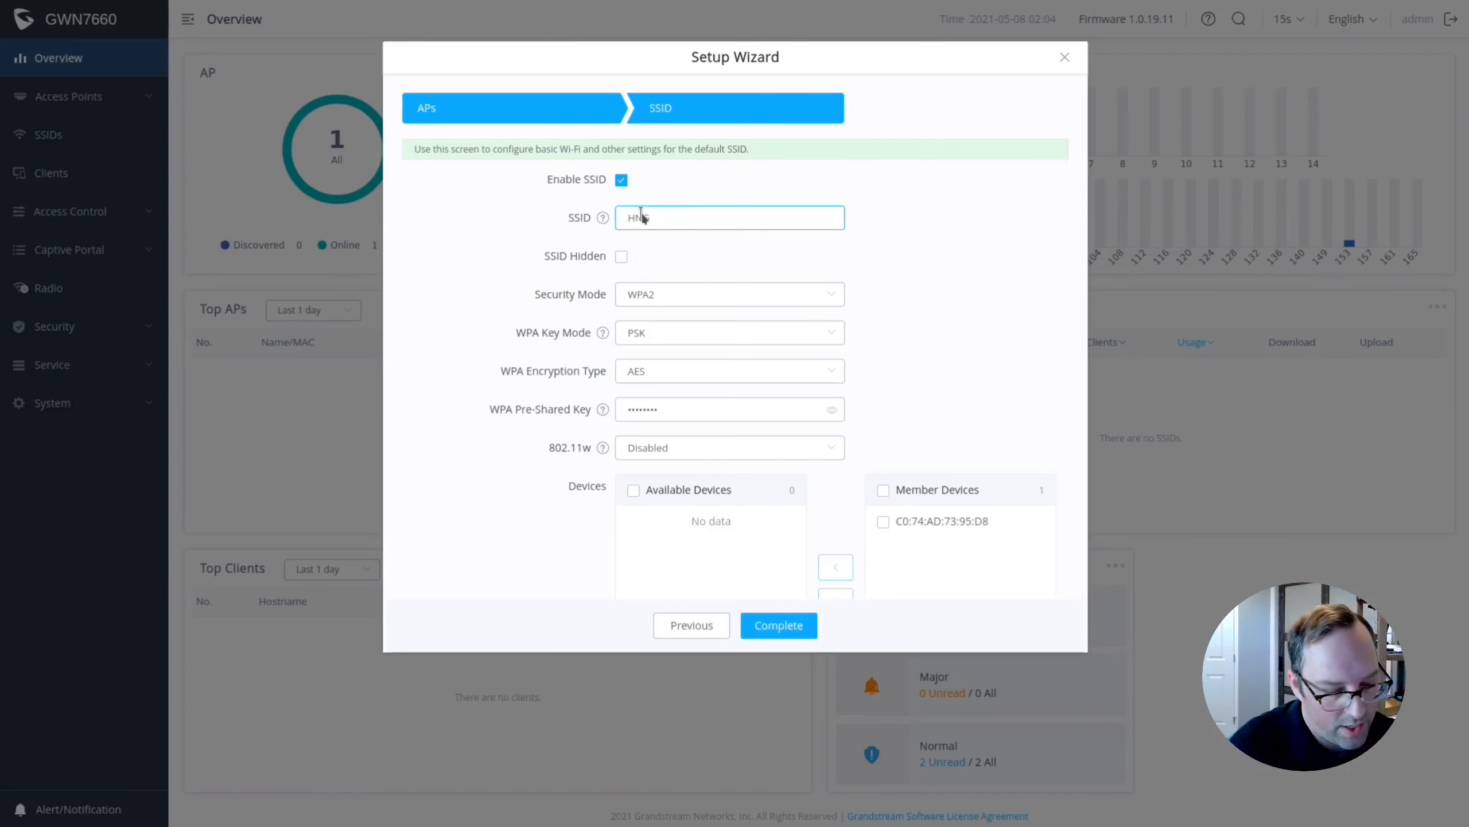
pyautogui.write('G_LAN')
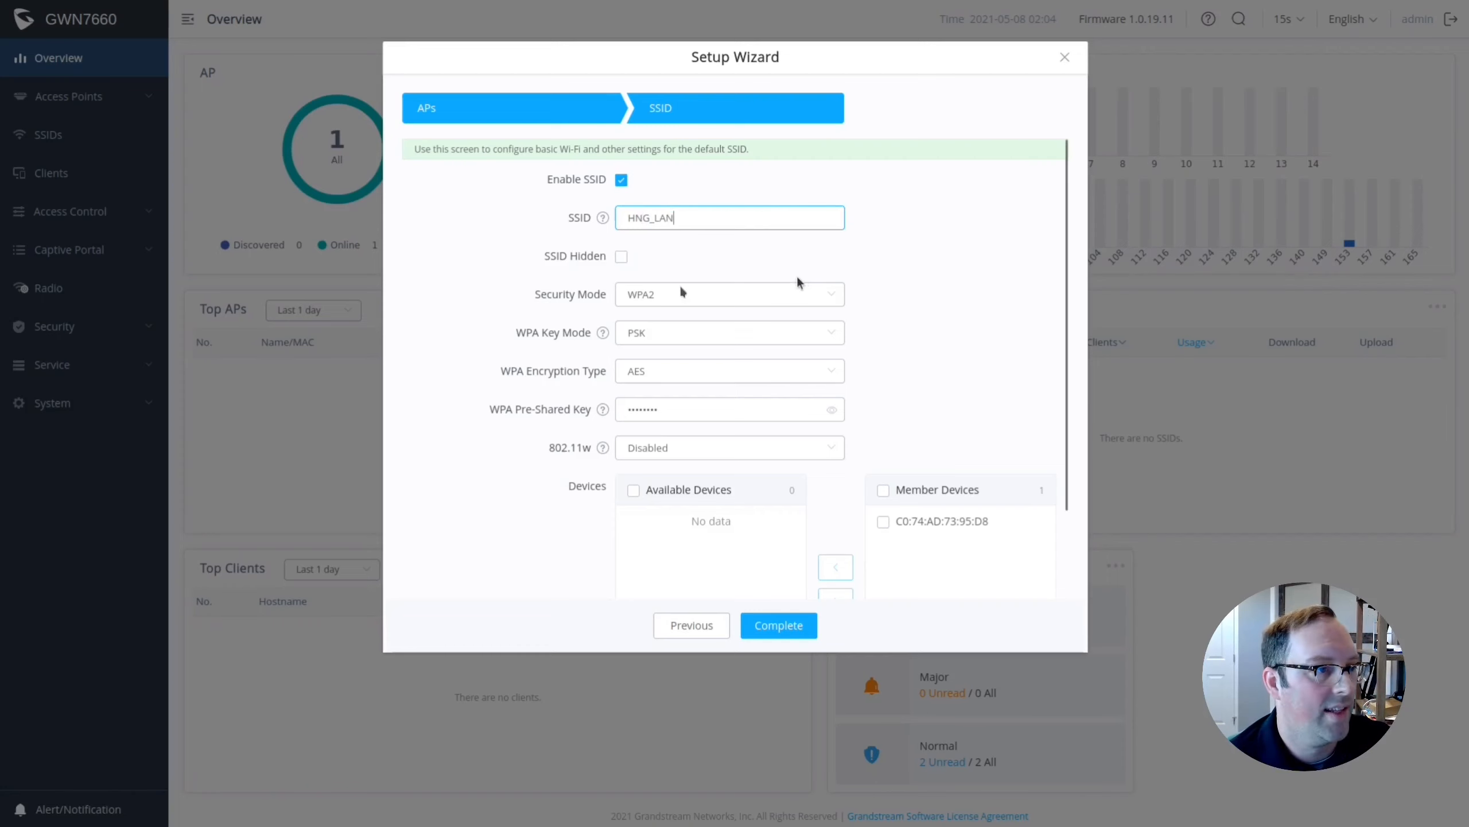
# Set WPA2/WPA3 security with a new pasted key, complete the wizard, and view SSIDs.
pyautogui.click(735, 302)
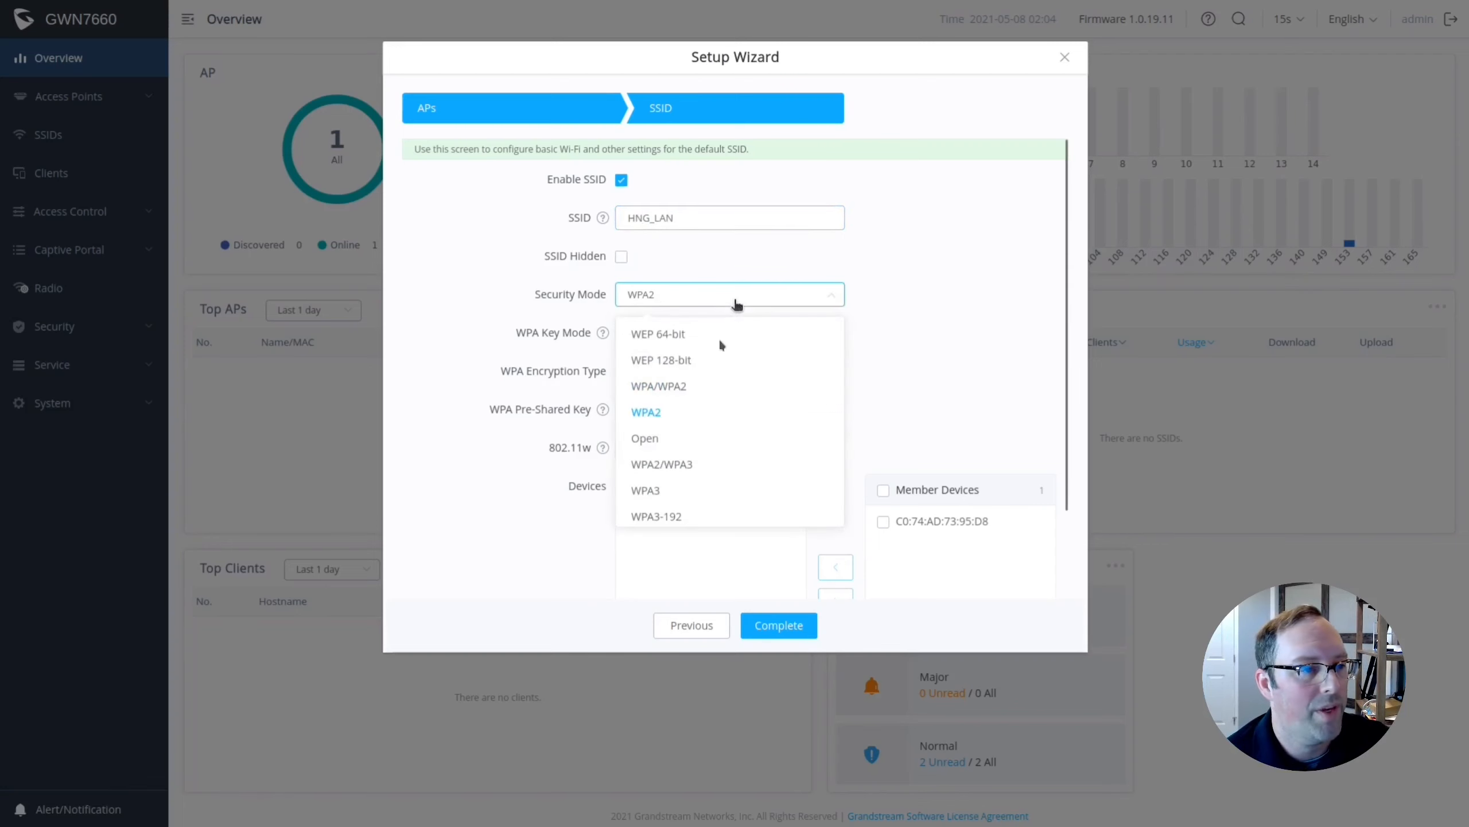
pyautogui.click(679, 466)
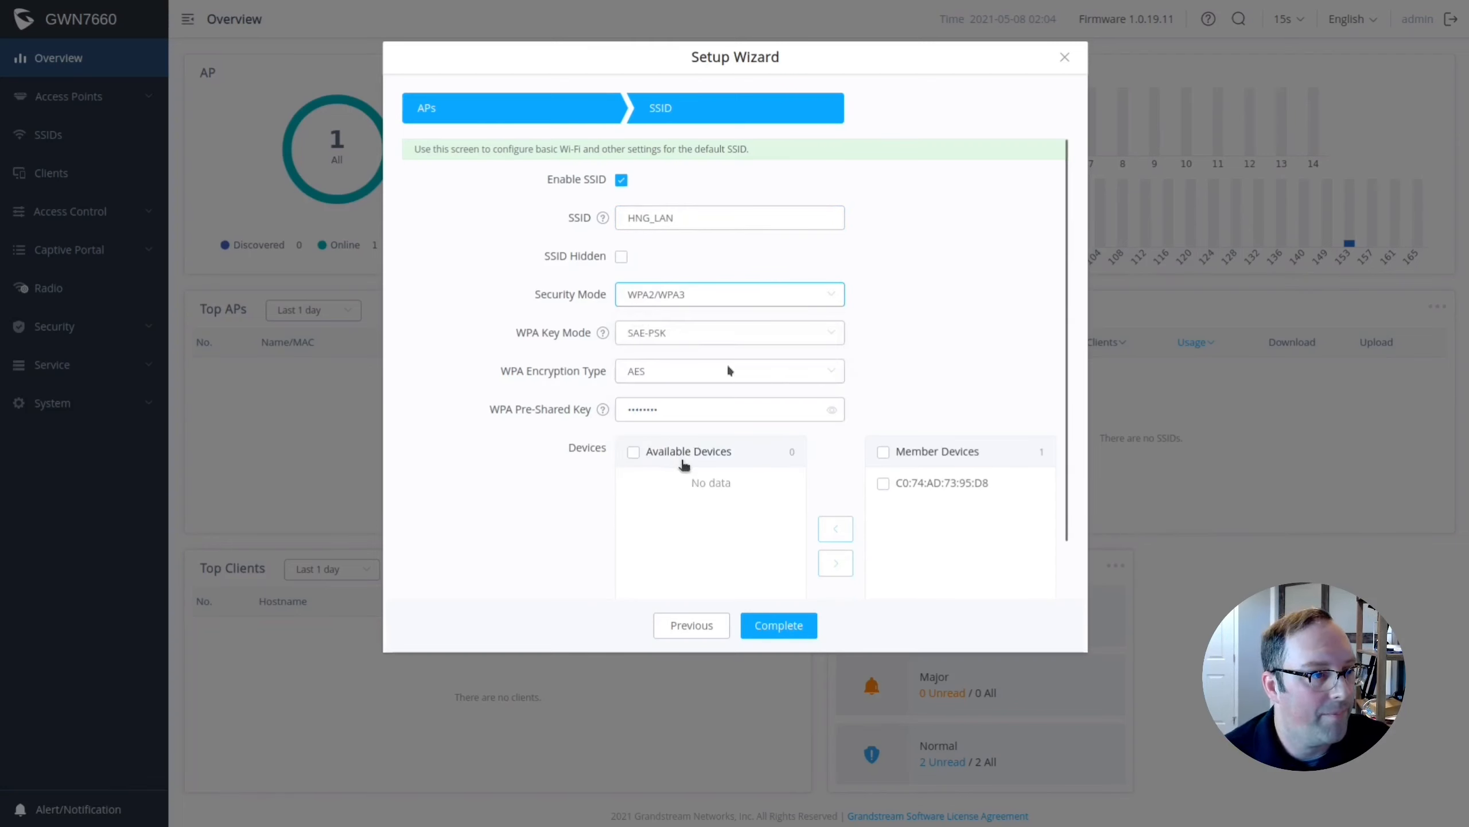
pyautogui.doubleClick(652, 407)
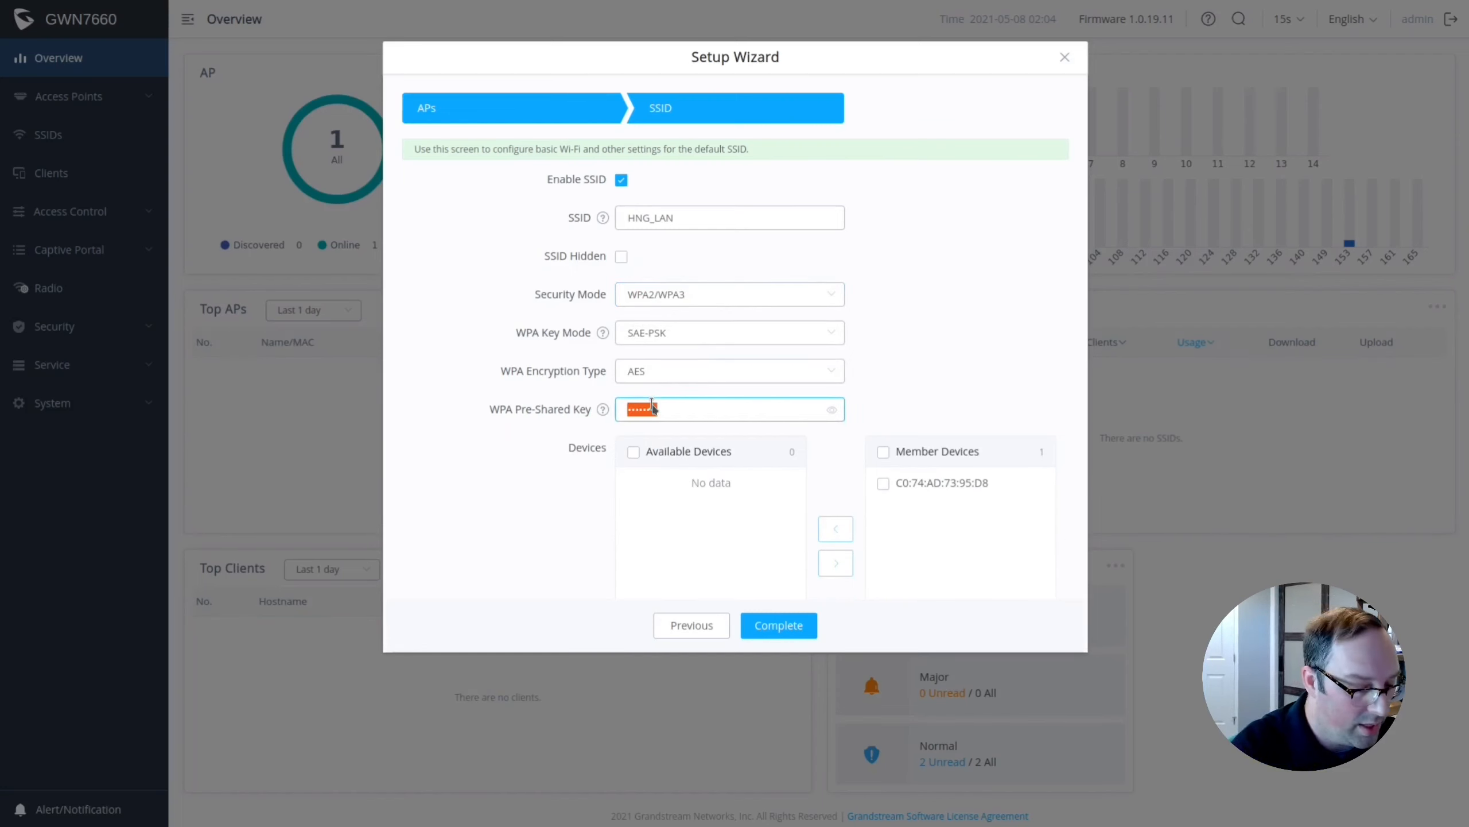
pyautogui.hotkey('ctrl', 'v')
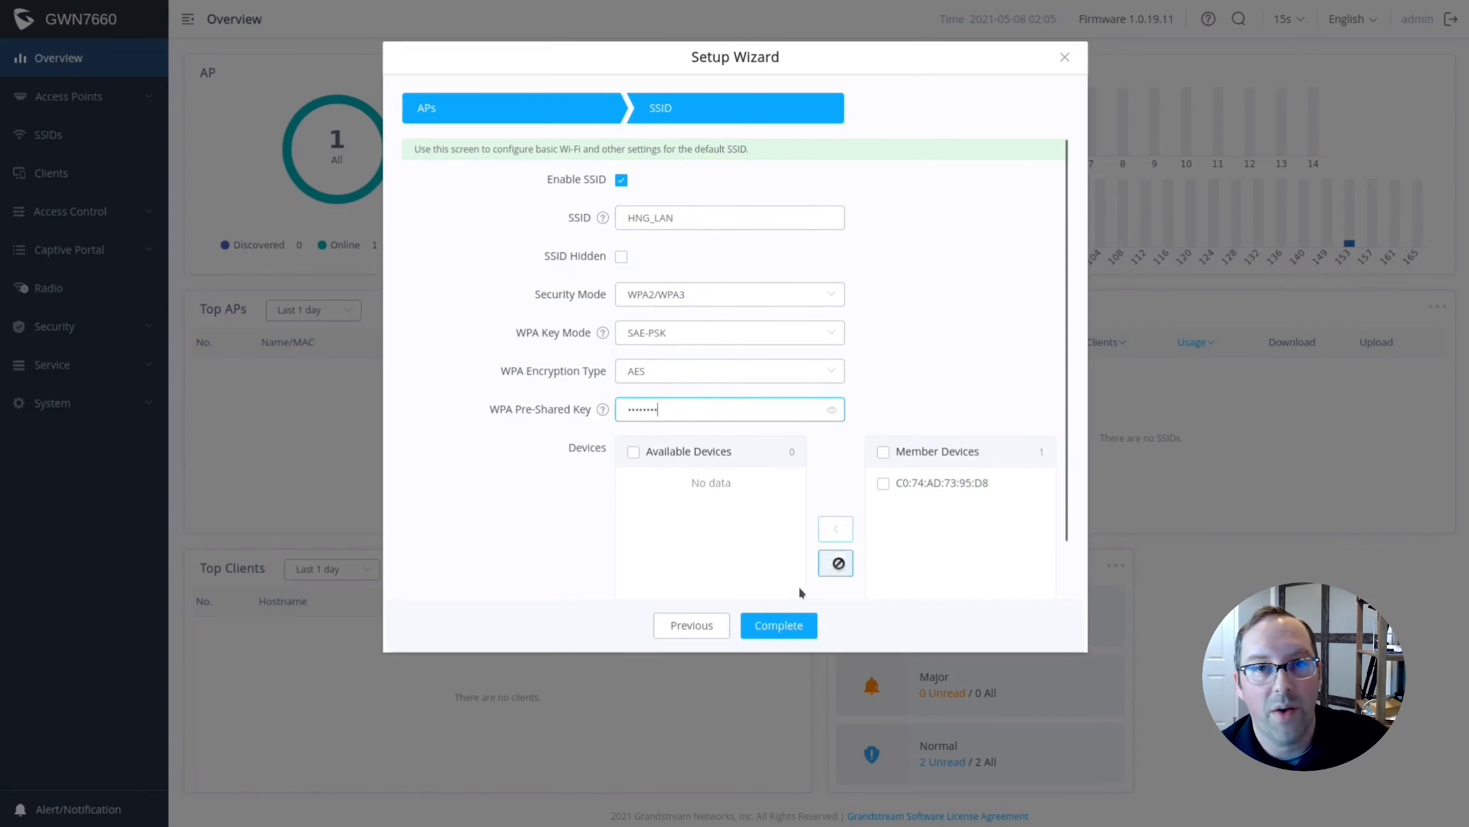
pyautogui.click(776, 627)
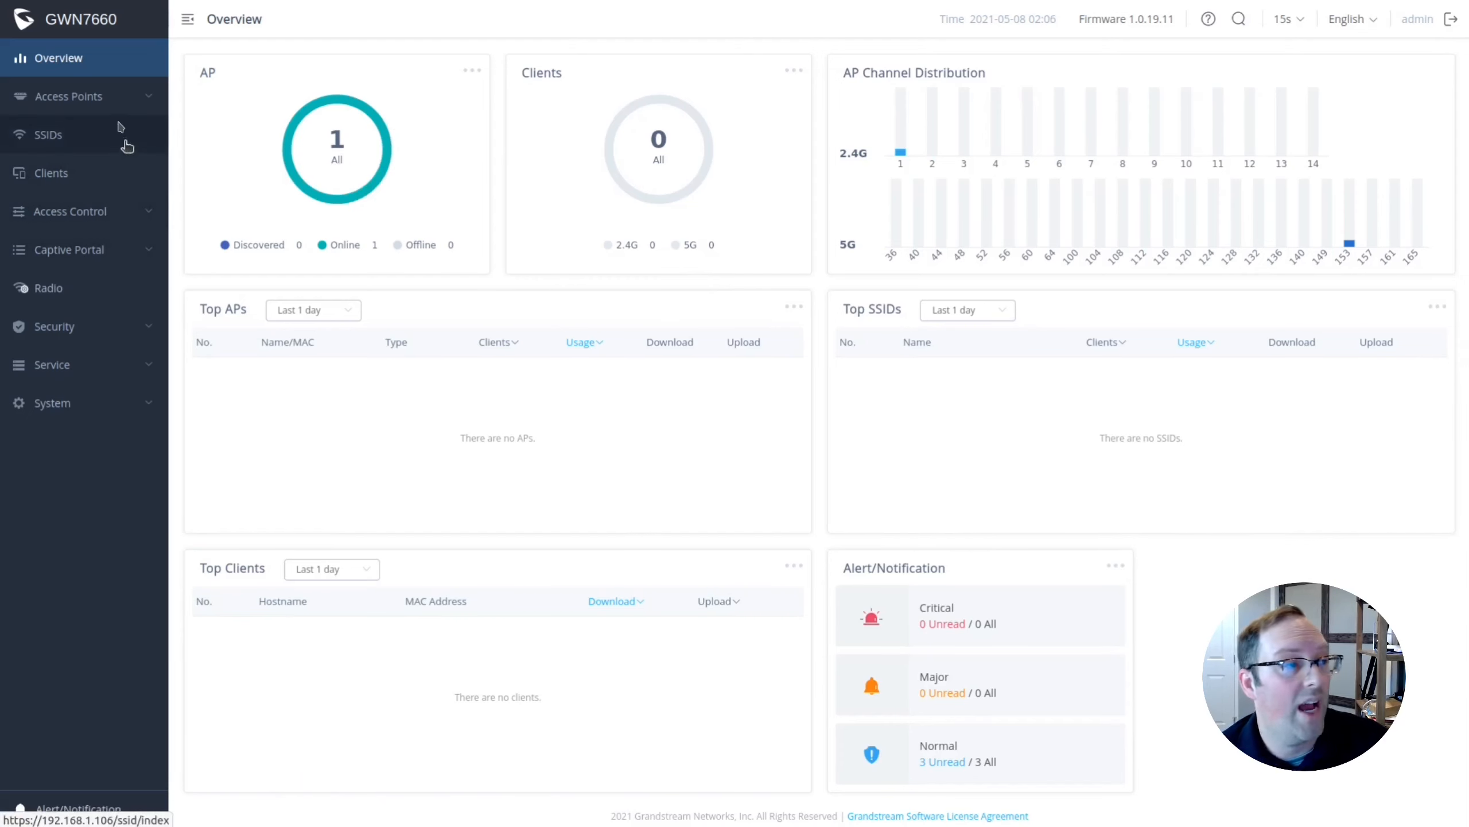
pyautogui.click(53, 136)
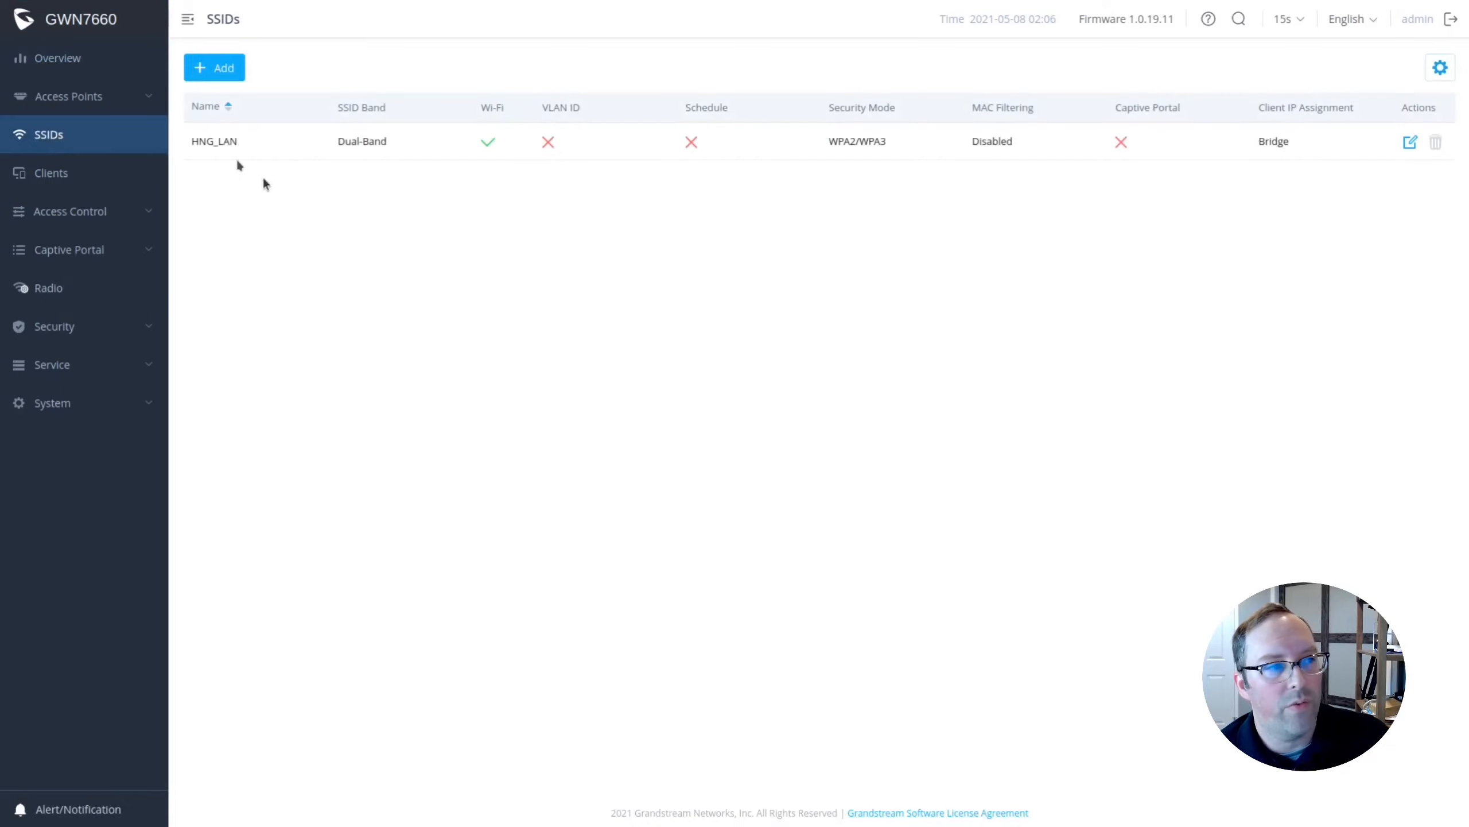
# Edit HNG_LAN's advanced settings, change DTIM Period from 1 to 3, and save.
pyautogui.click(1410, 143)
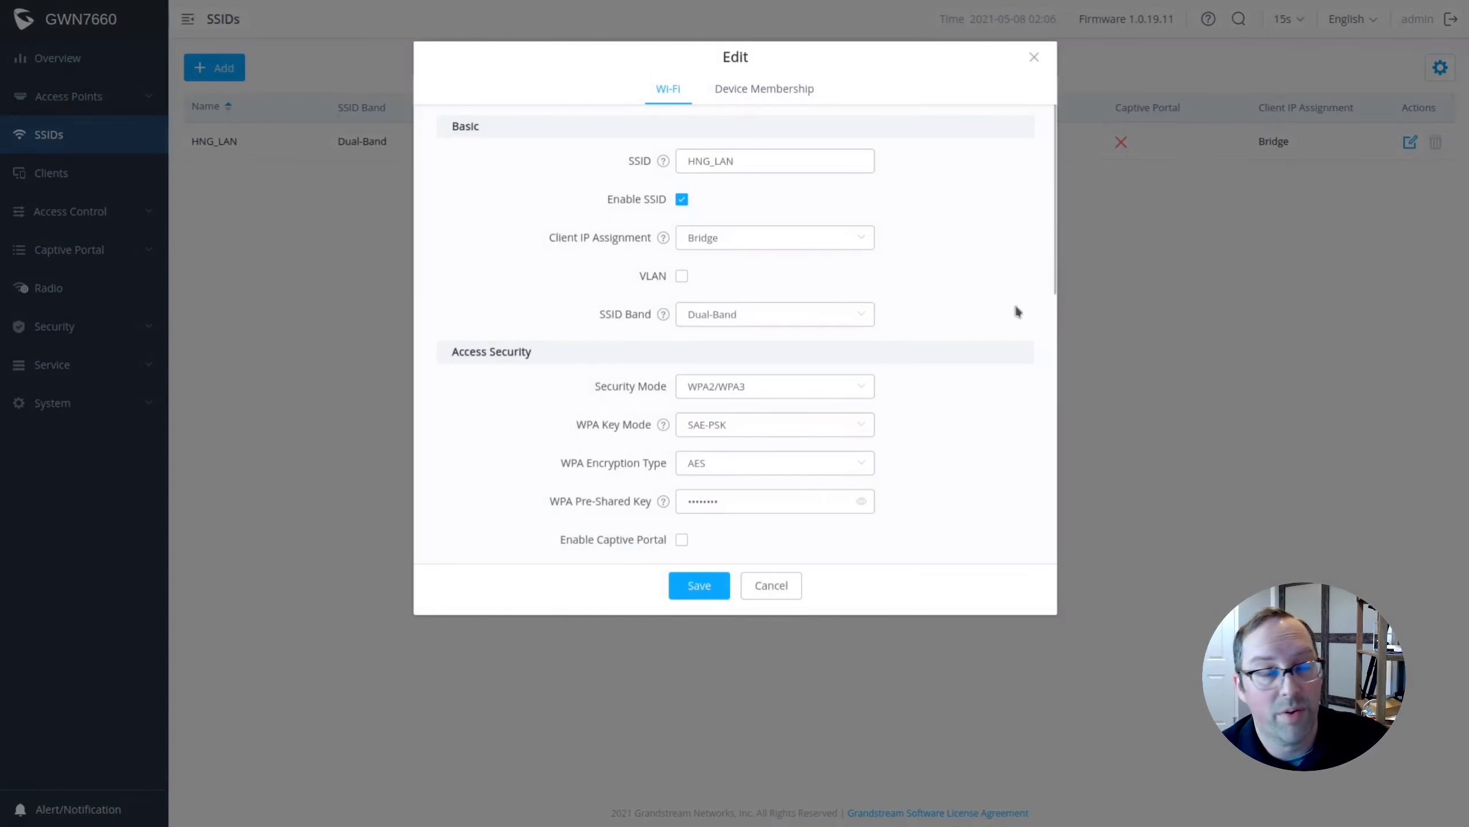
pyautogui.scroll(-3, 1018, 312)
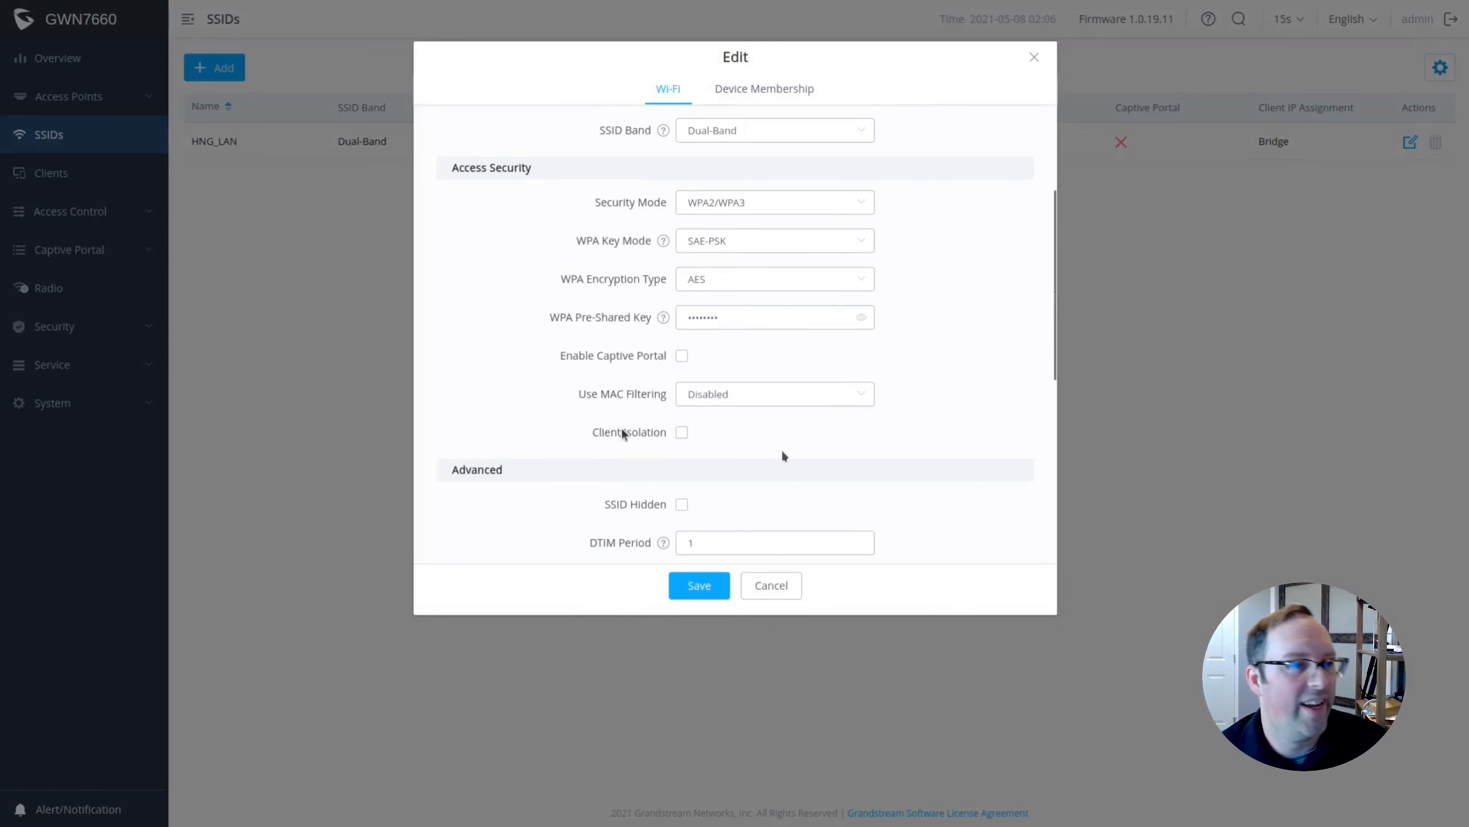
pyautogui.scroll(3, 895, 495)
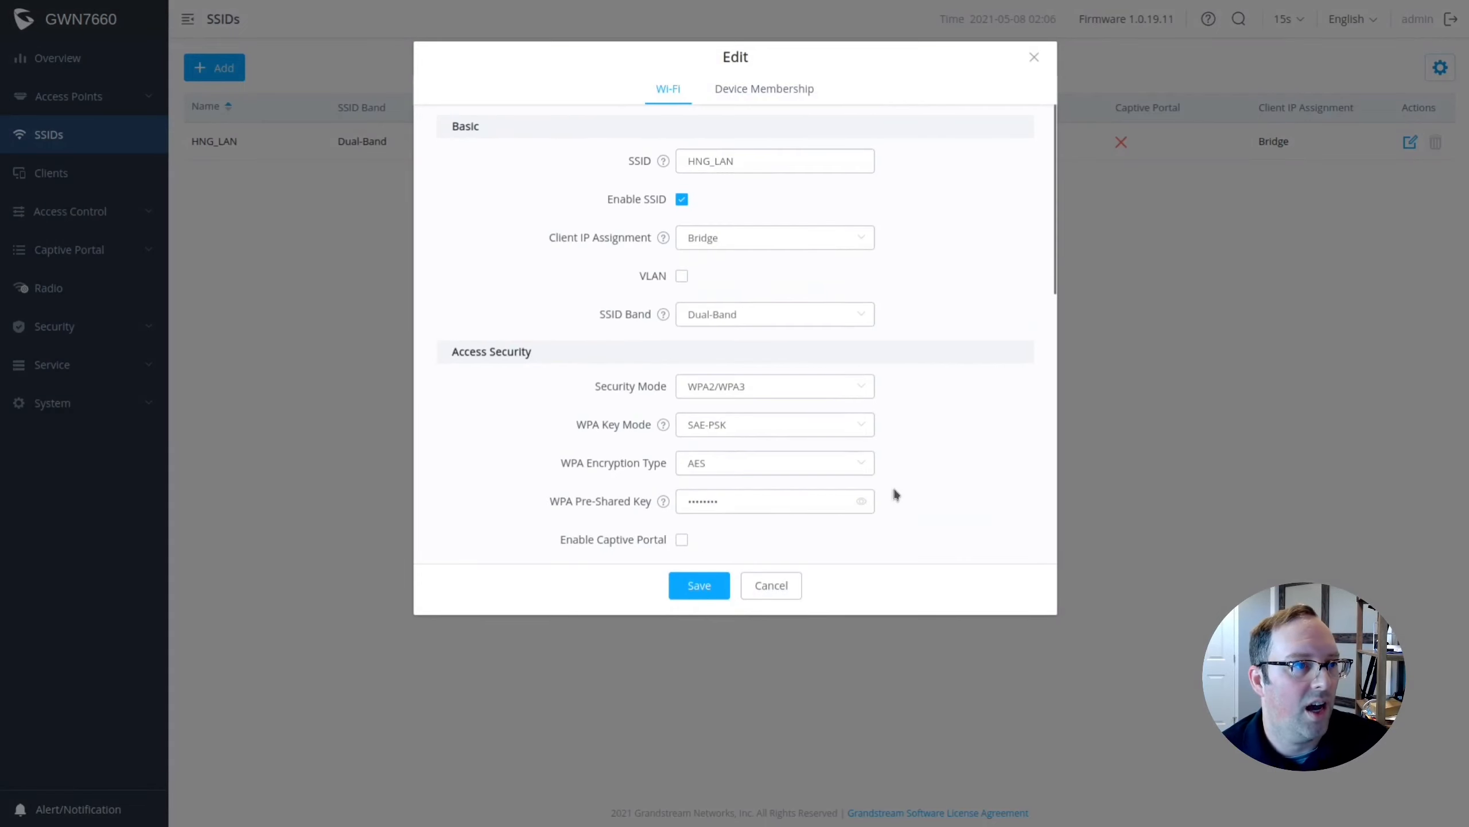
pyautogui.scroll(-4, 734, 353)
pyautogui.scroll(3, 703, 284)
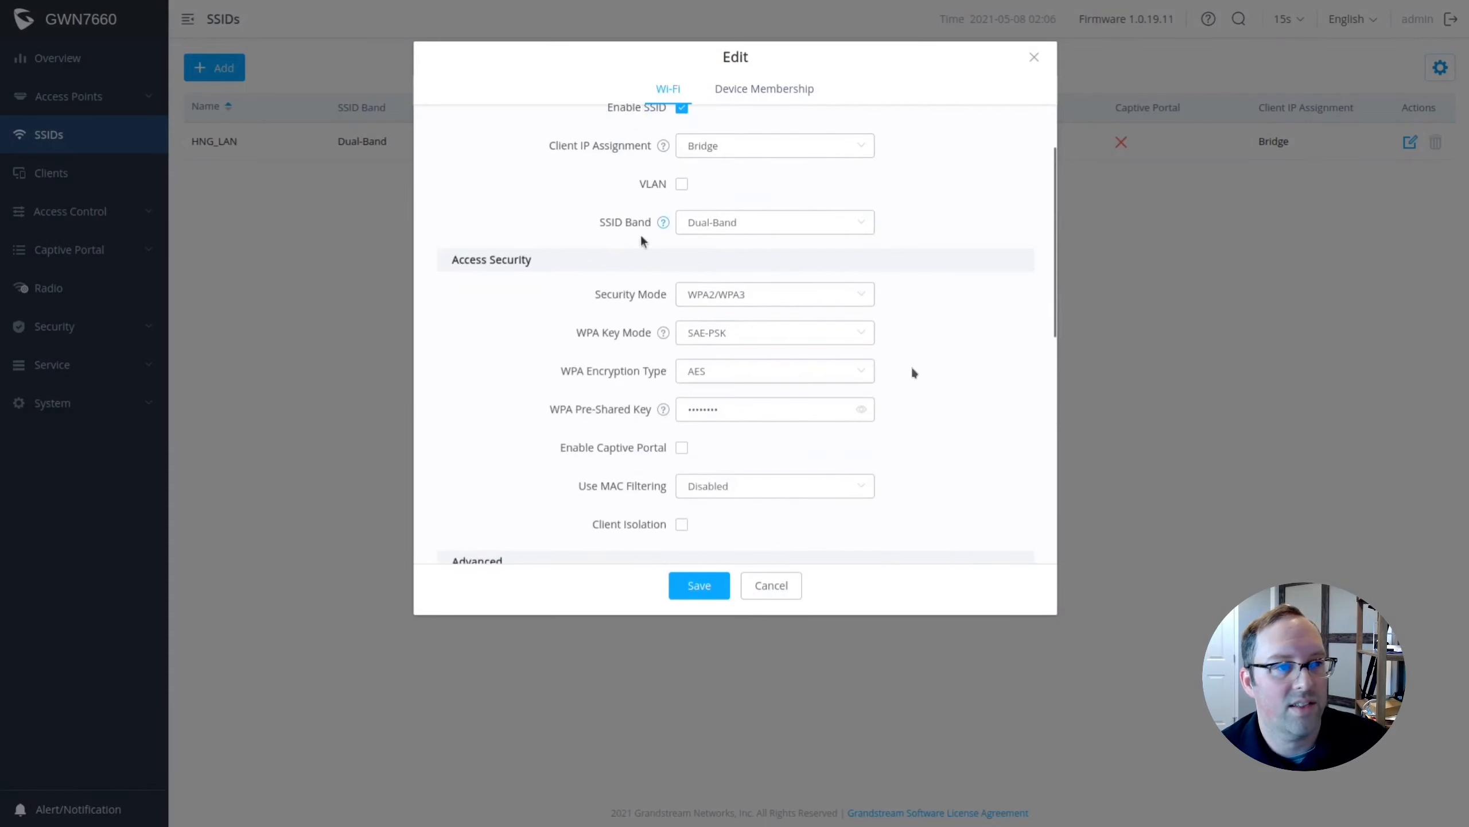
pyautogui.scroll(-6, 922, 420)
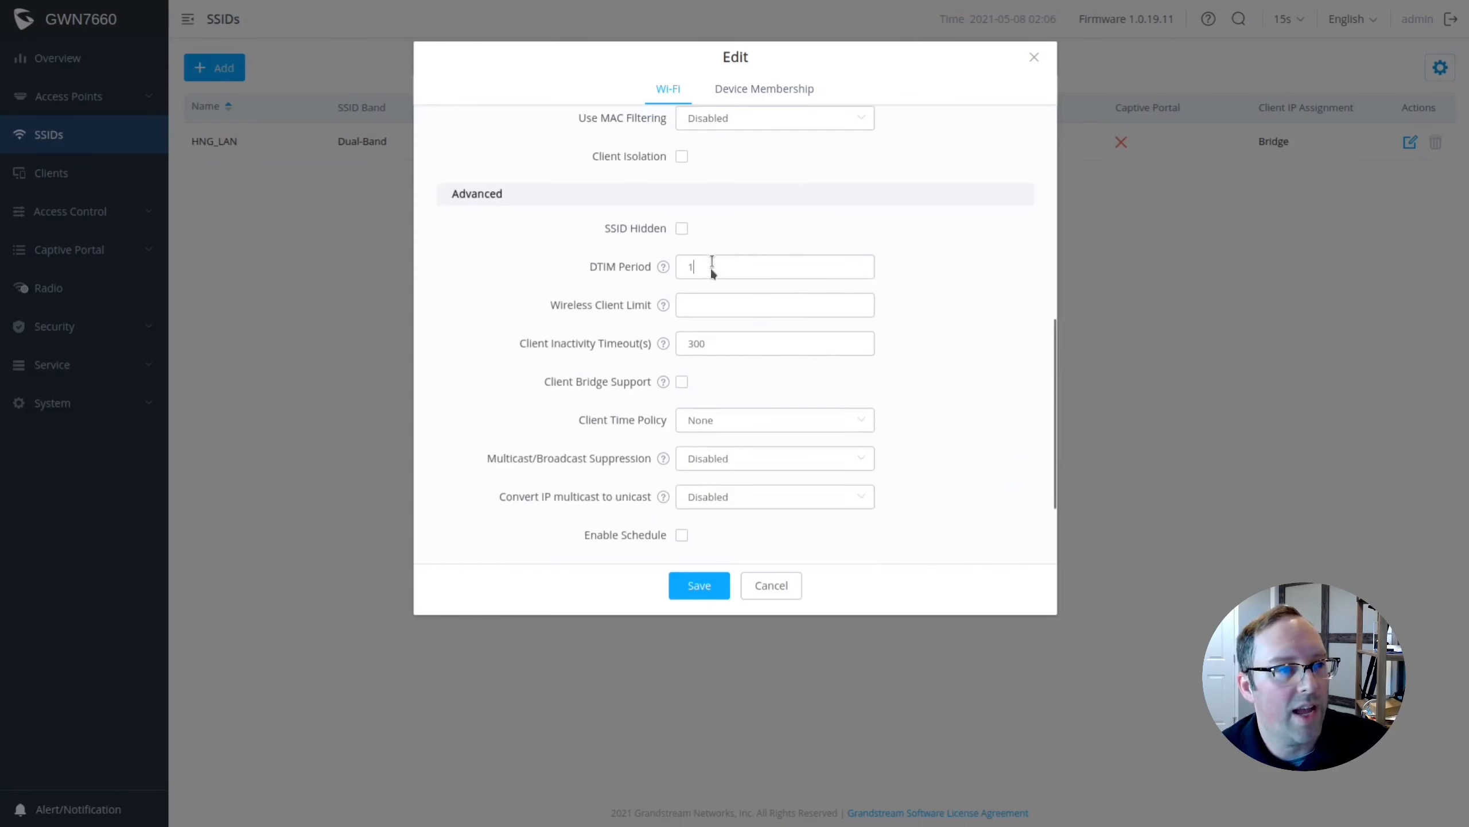
pyautogui.moveTo(714, 271); pyautogui.dragTo(626, 265)
pyautogui.write('3')
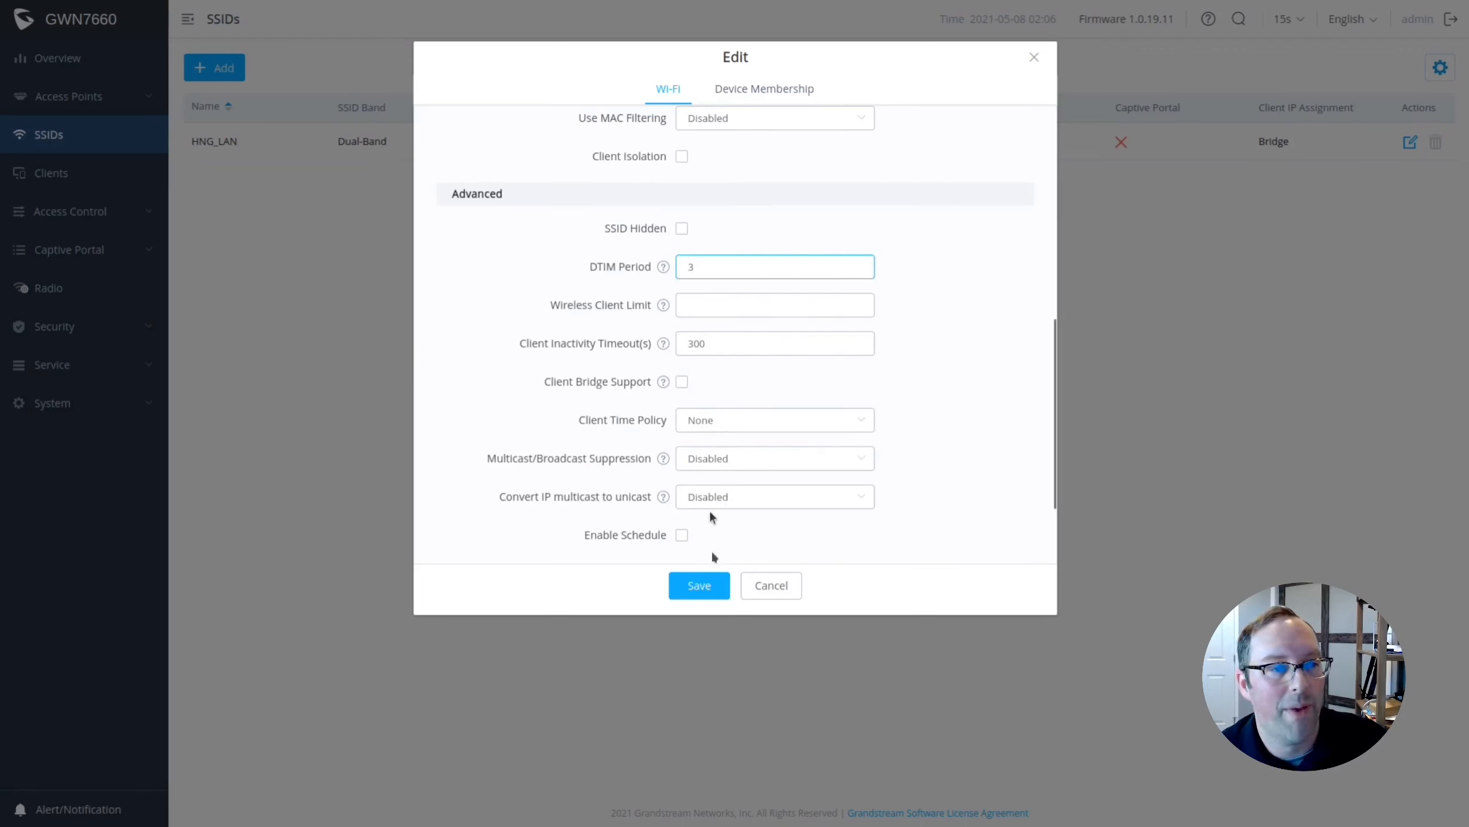
pyautogui.click(713, 588)
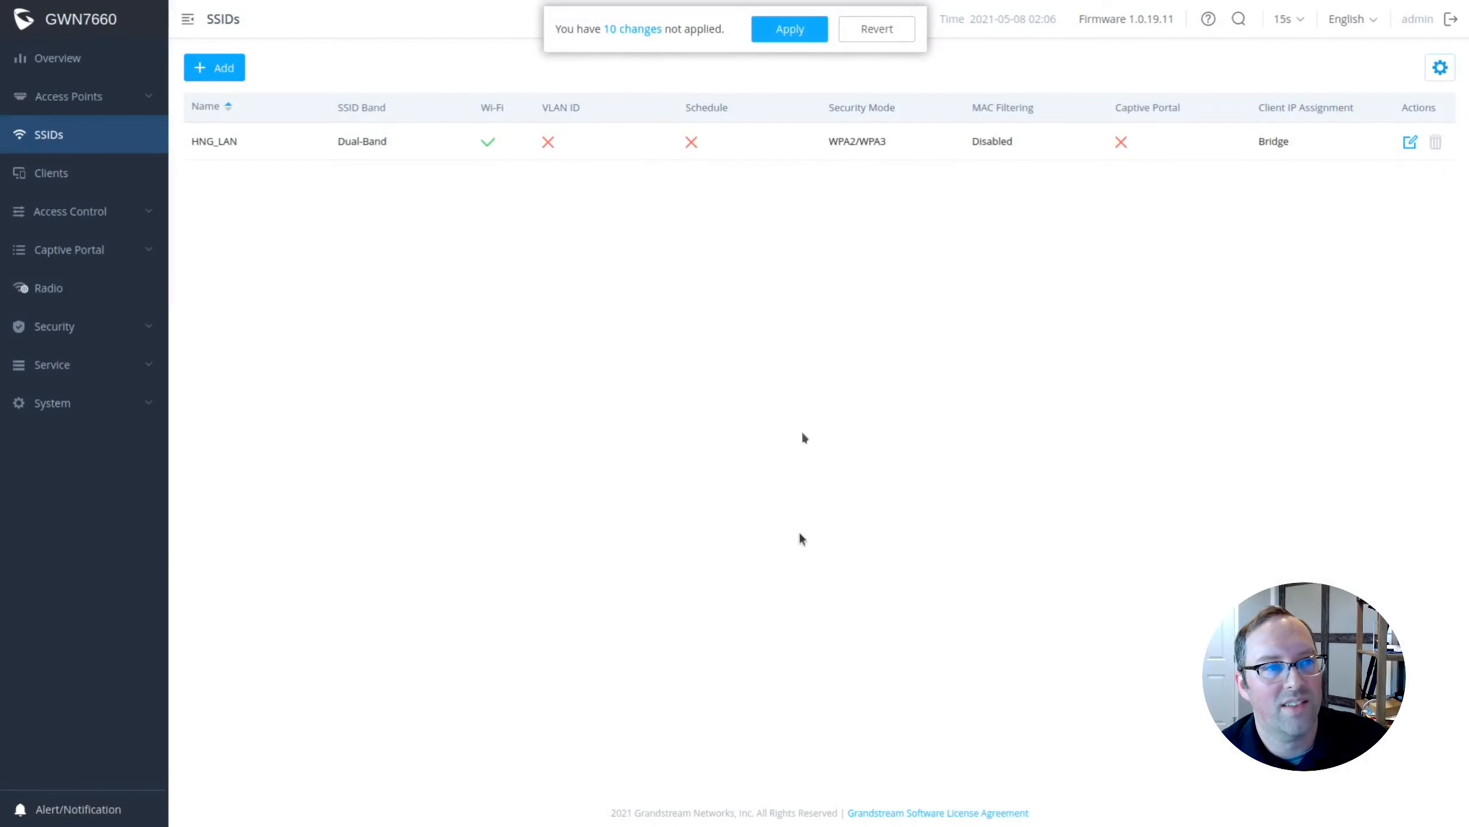
# Apply pending changes and add an enabled SSID HNG_UNTRUSTED on VLAN ID 10.
pyautogui.click(797, 39)
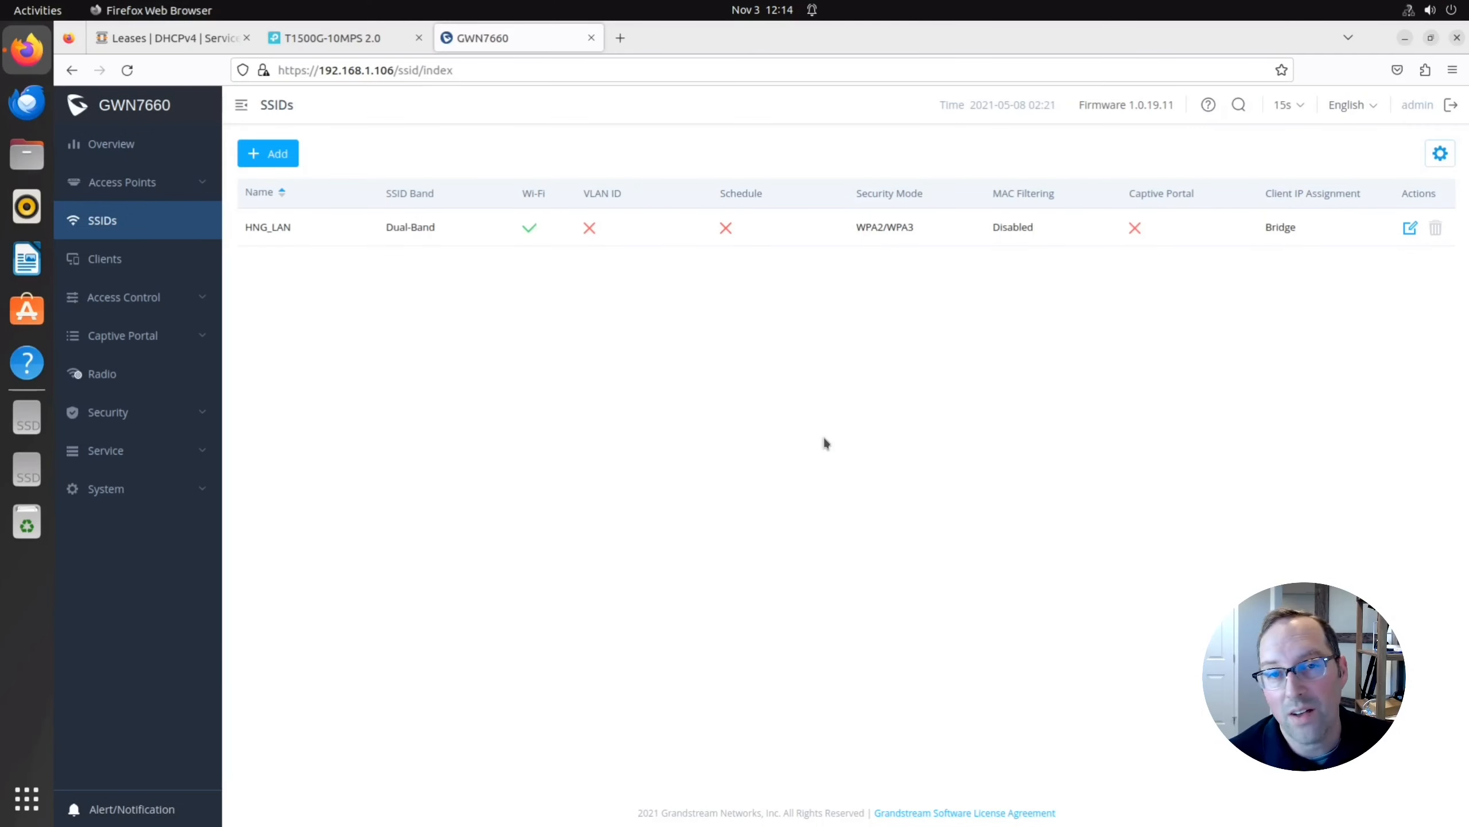
pyautogui.click(270, 155)
pyautogui.click(782, 244)
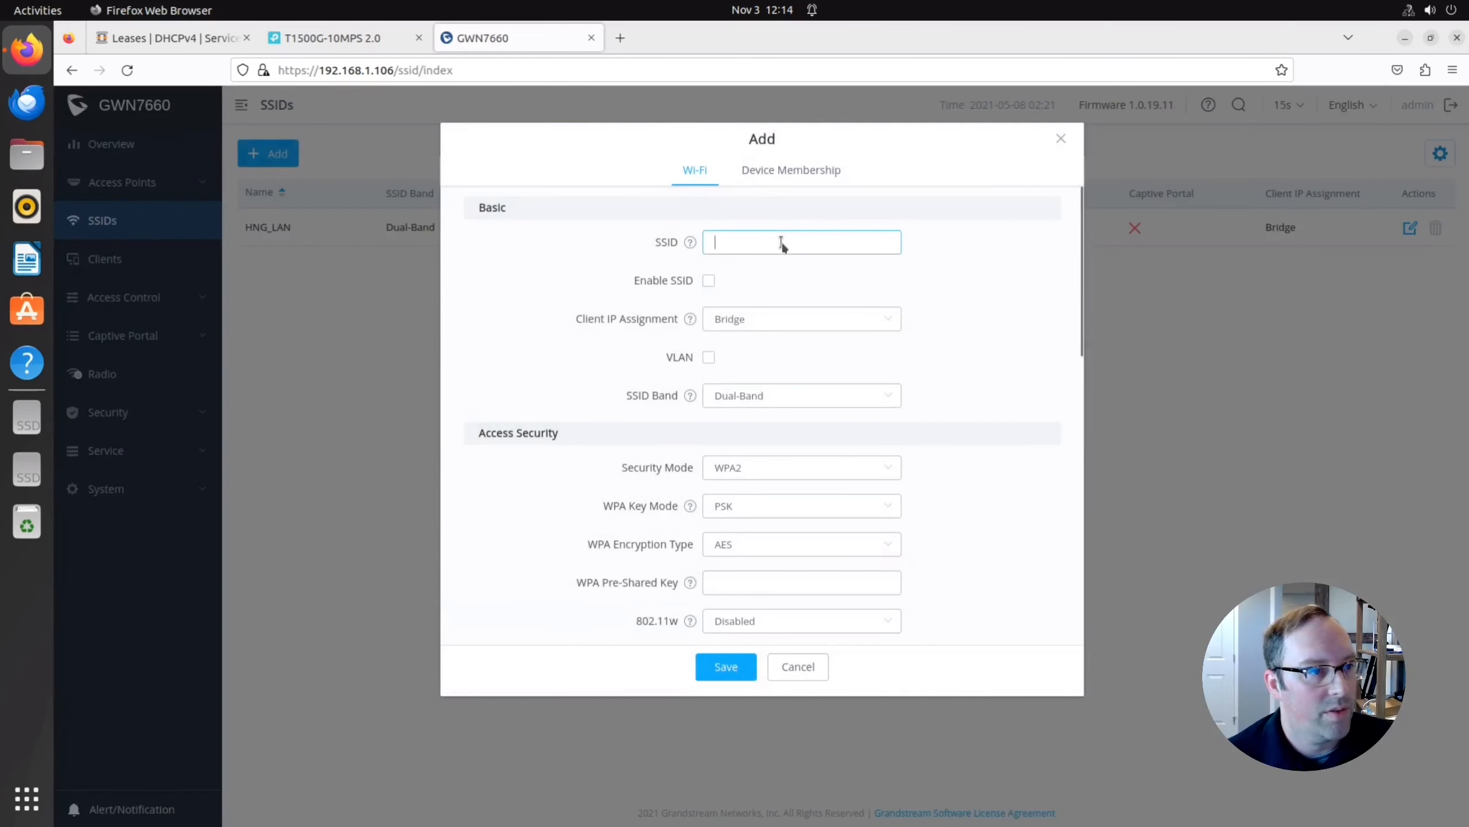
pyautogui.write('H')
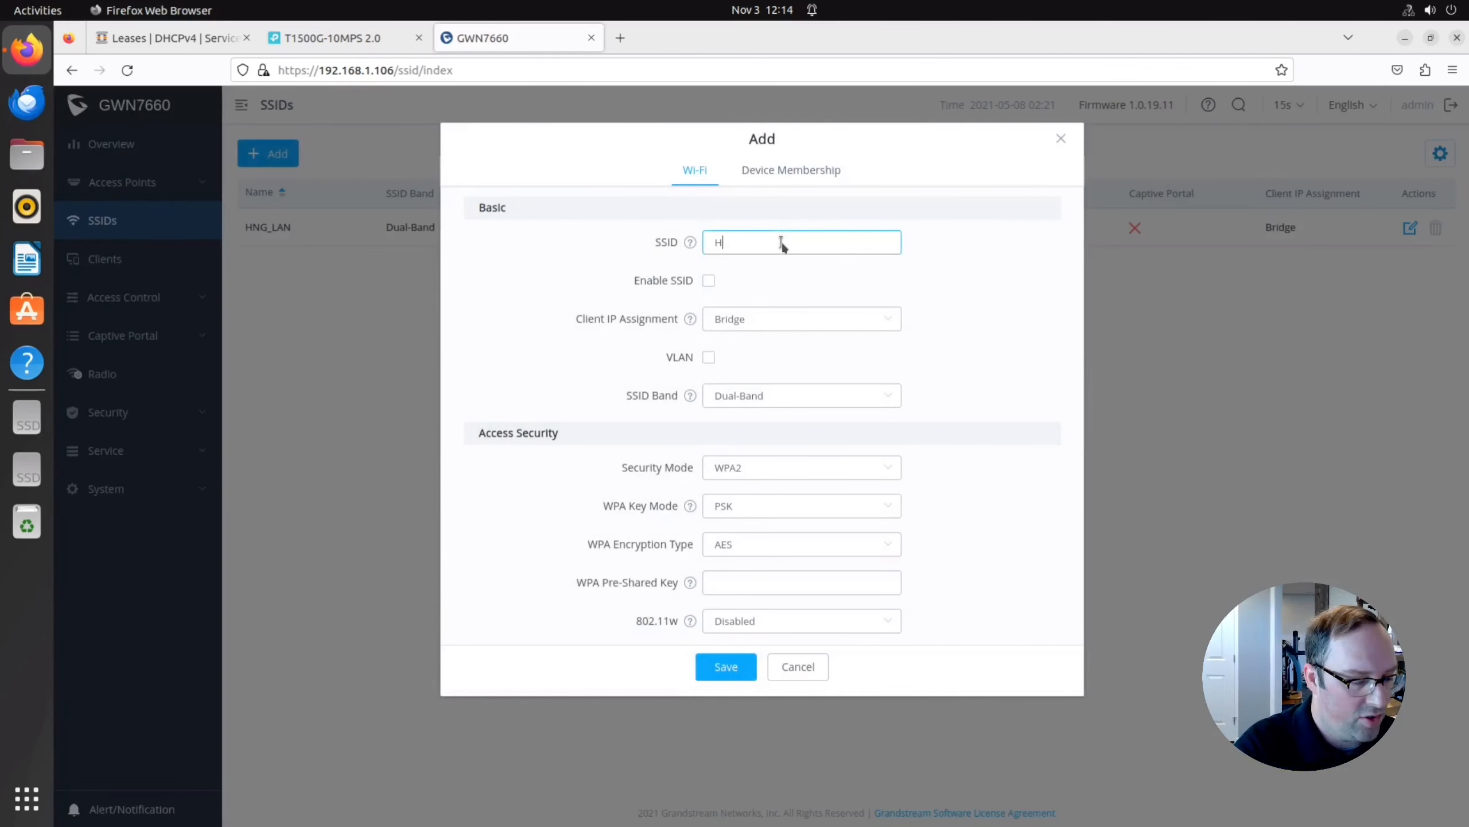
pyautogui.write('NG_UNT')
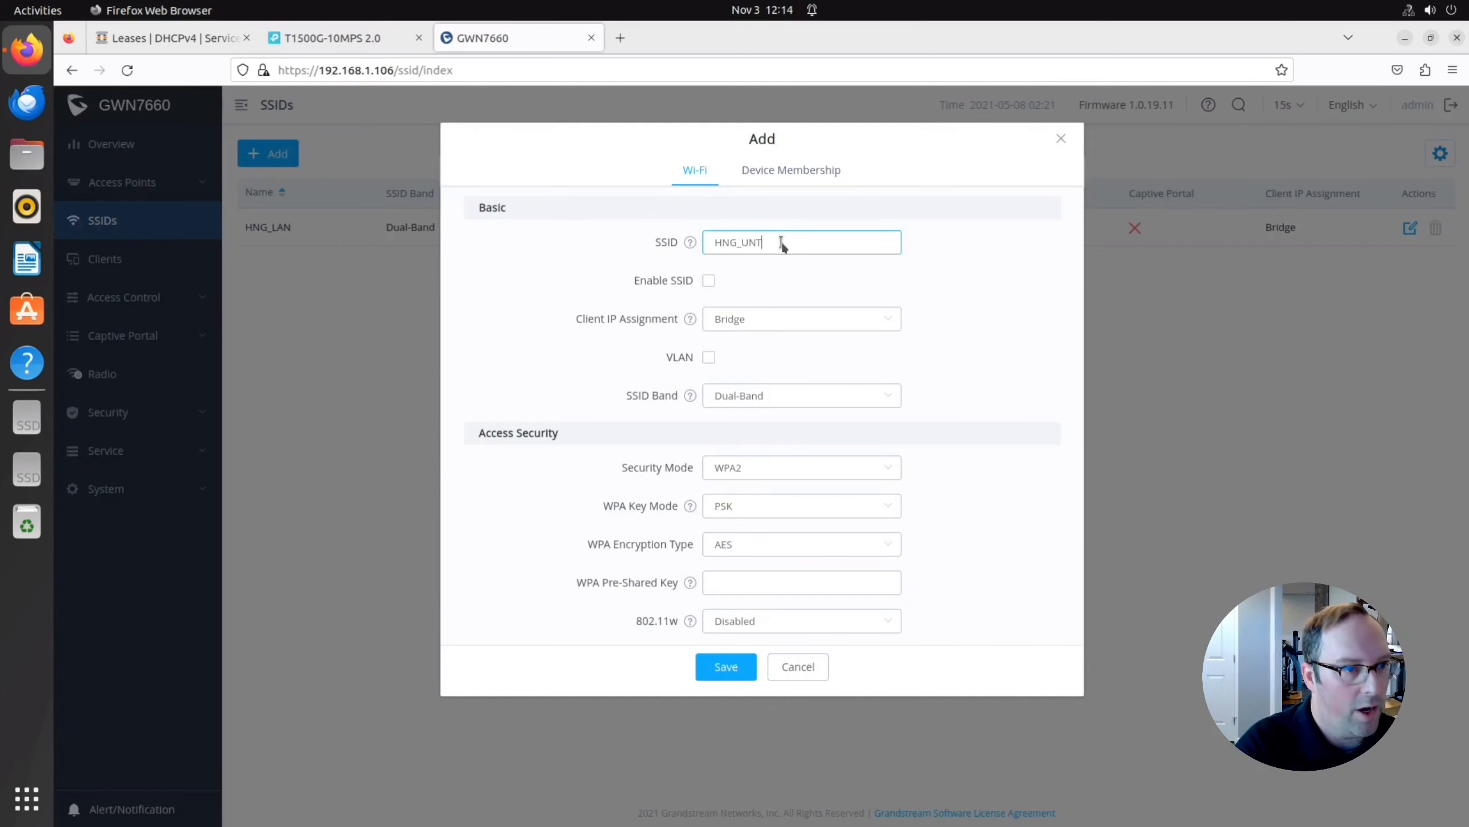
pyautogui.write('RUSTED')
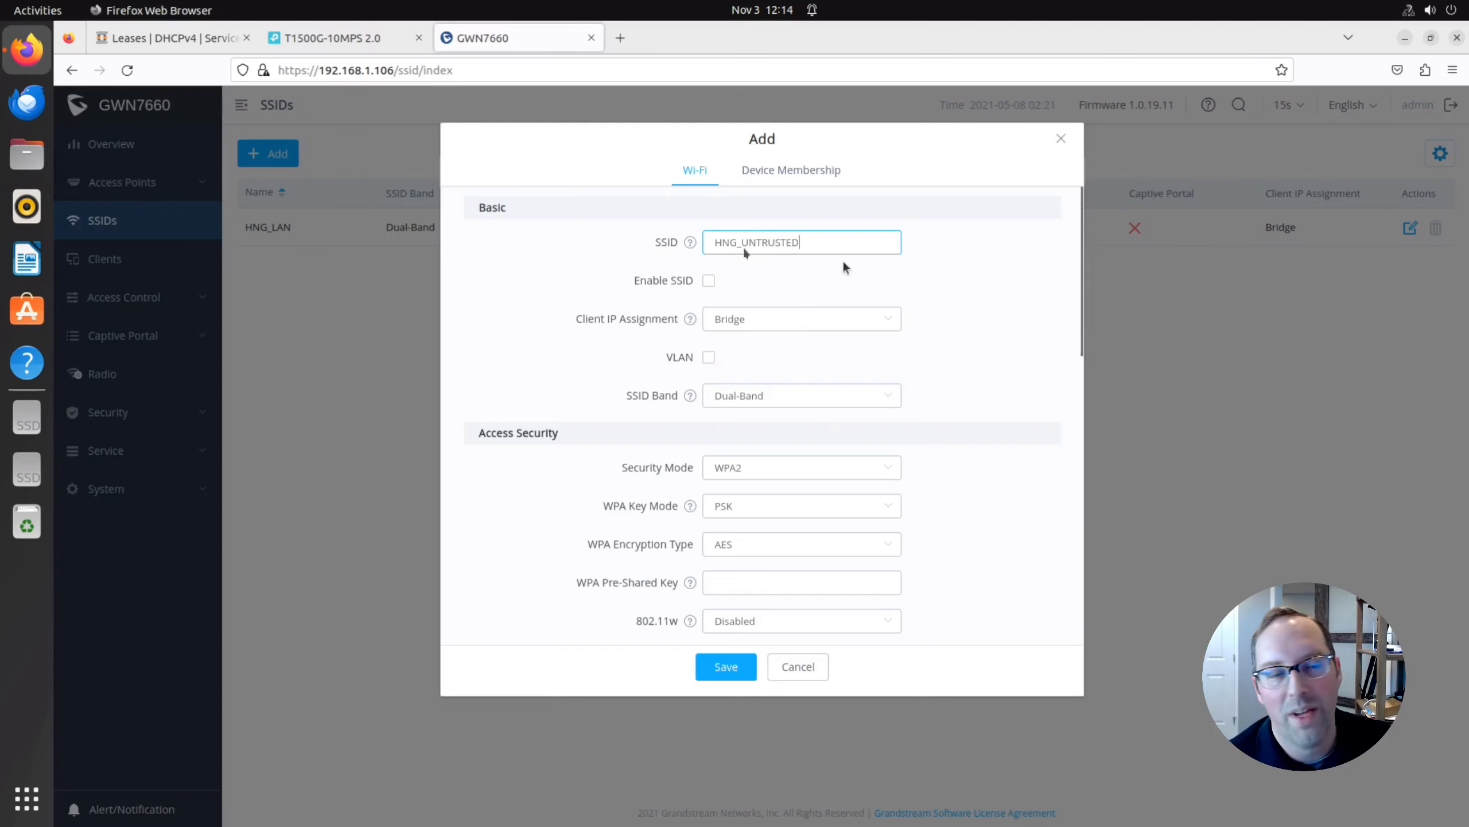
pyautogui.click(709, 281)
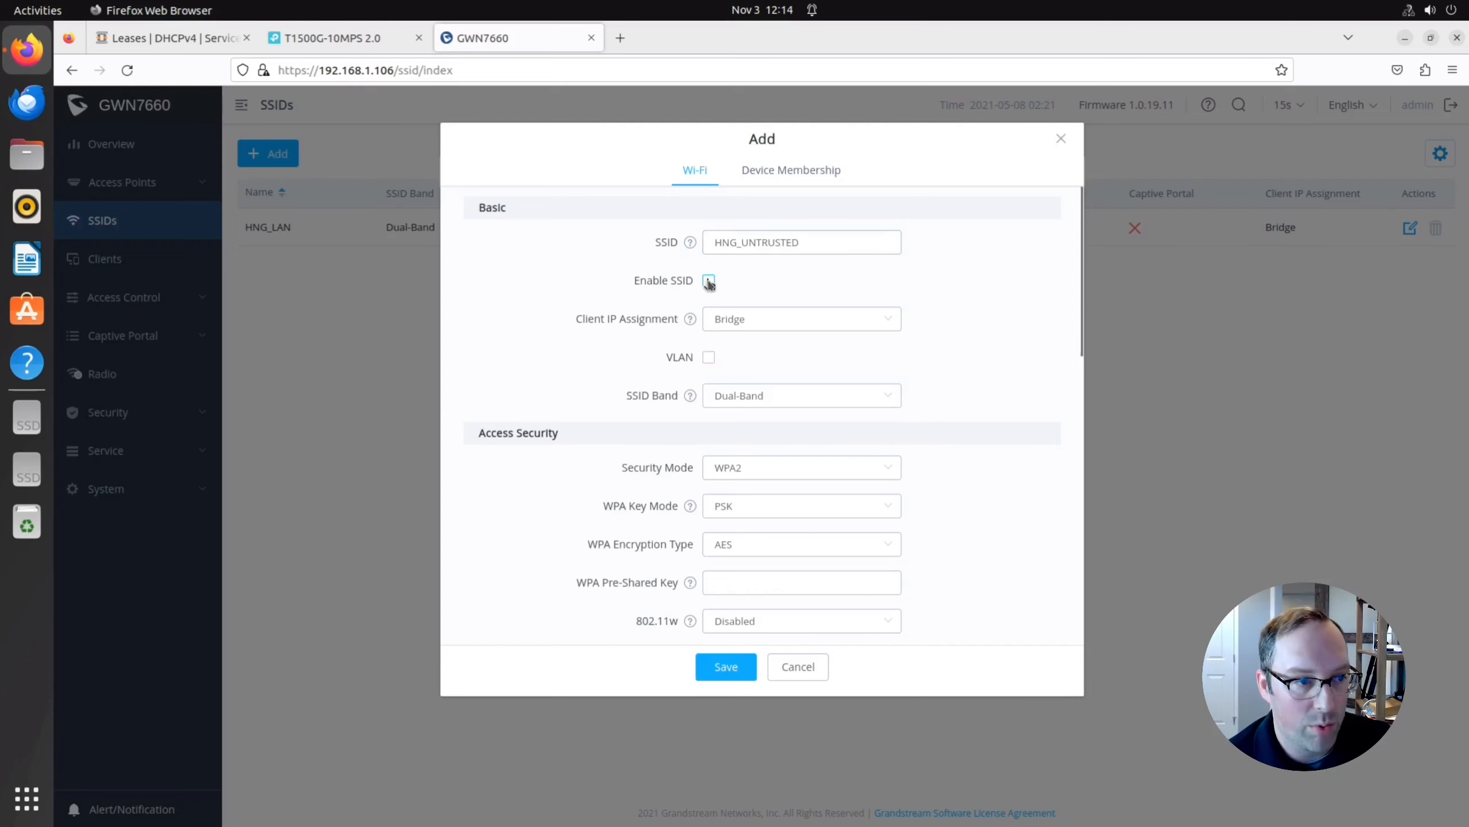
pyautogui.click(710, 357)
pyautogui.click(730, 395)
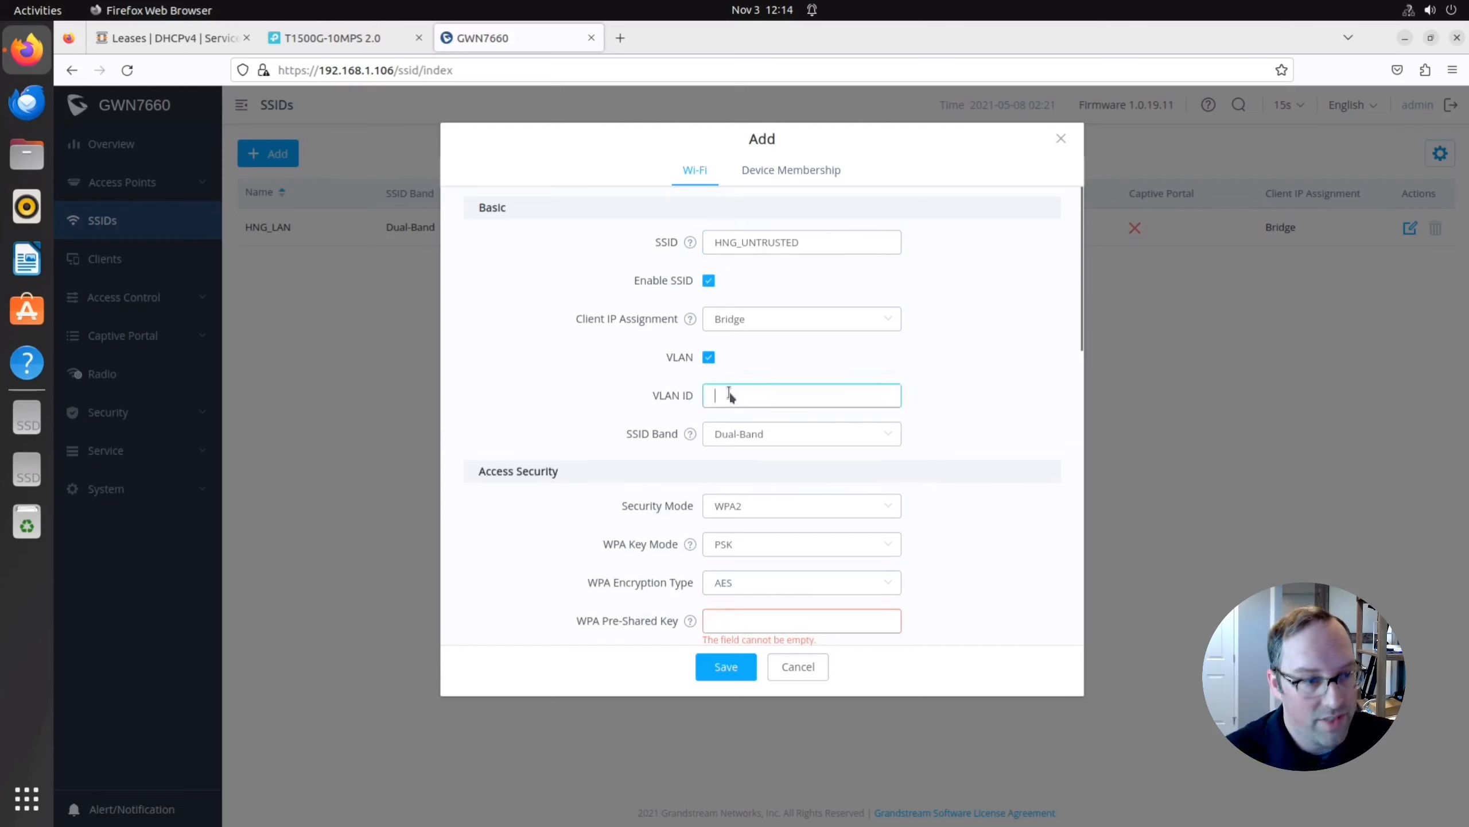
pyautogui.write('10')
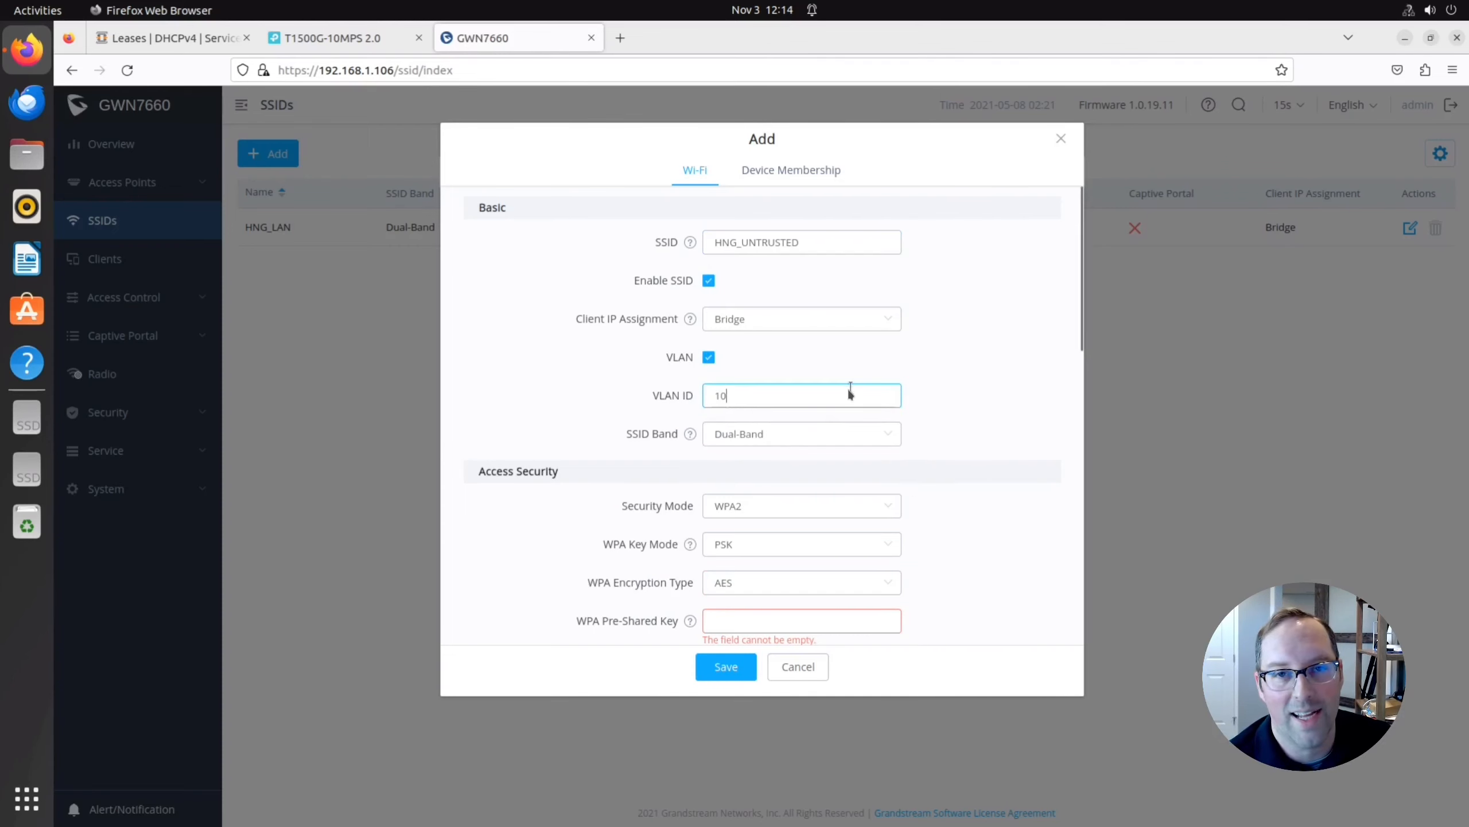
# Give HNG_UNTRUSTED WPA2/WPA3 security with a pre-shared key and enable client isolation.
pyautogui.click(751, 509)
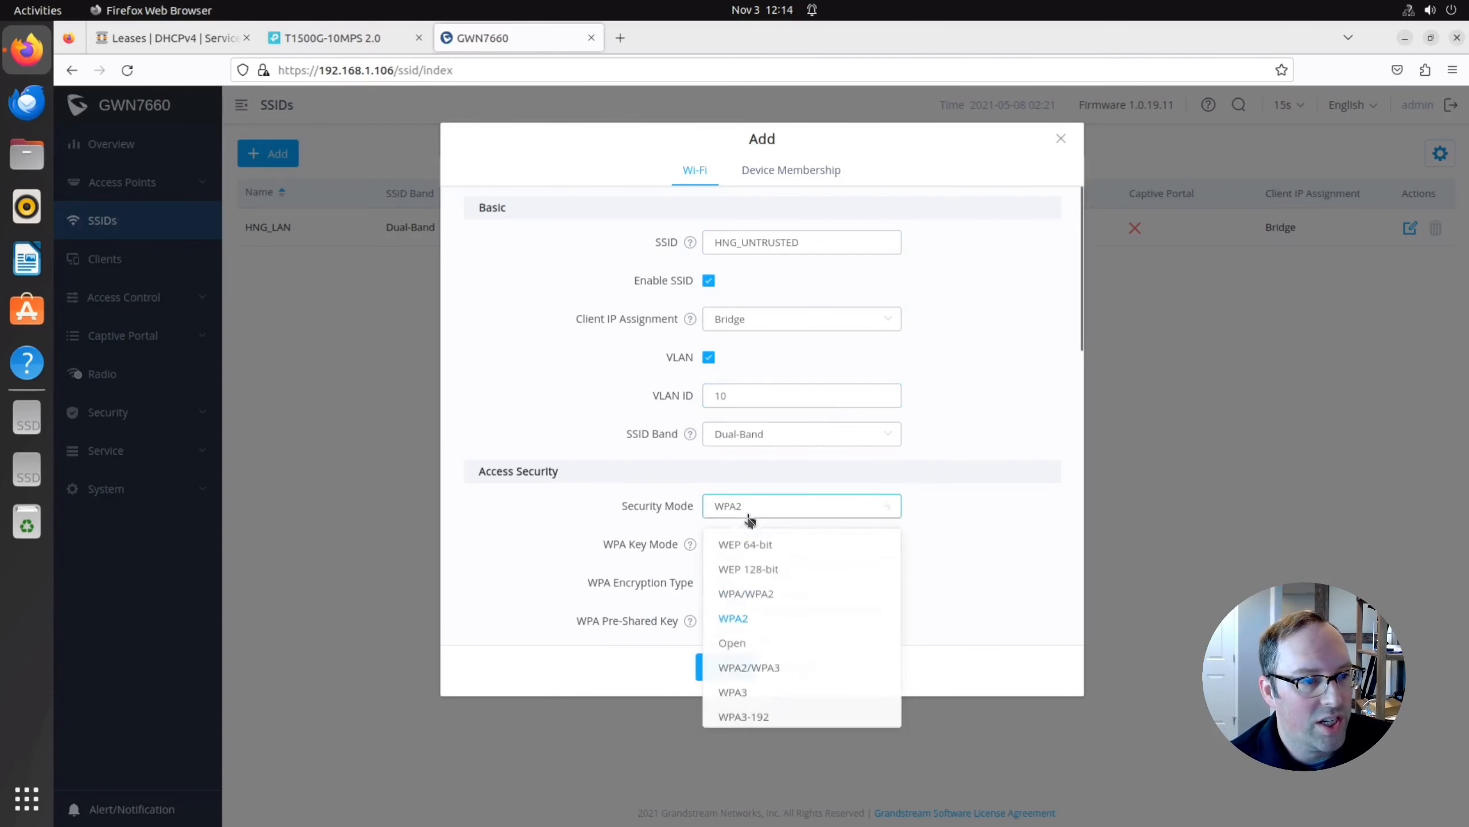
pyautogui.click(761, 675)
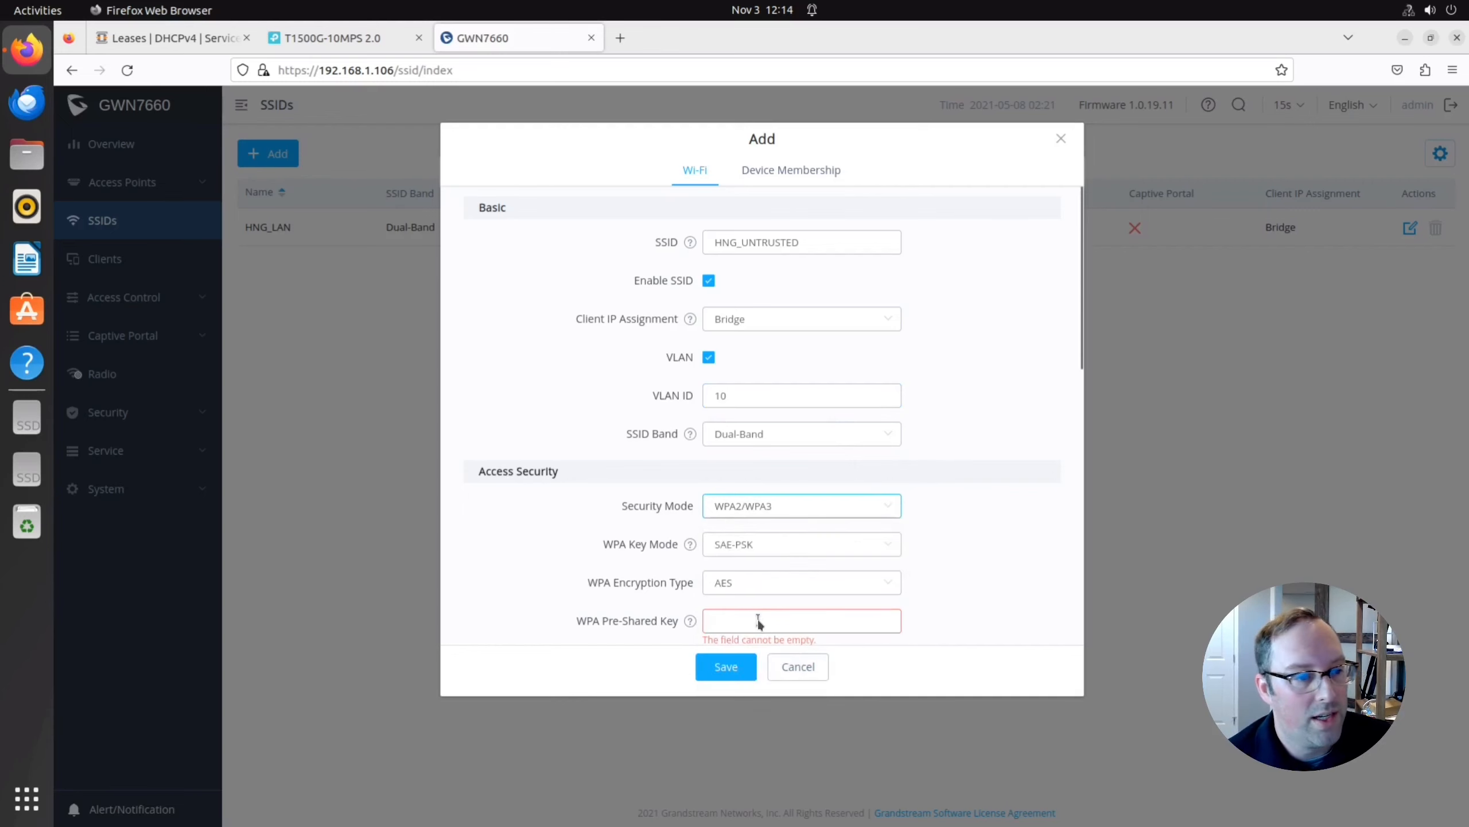
pyautogui.click(757, 619)
pyautogui.scroll(-3, 758, 605)
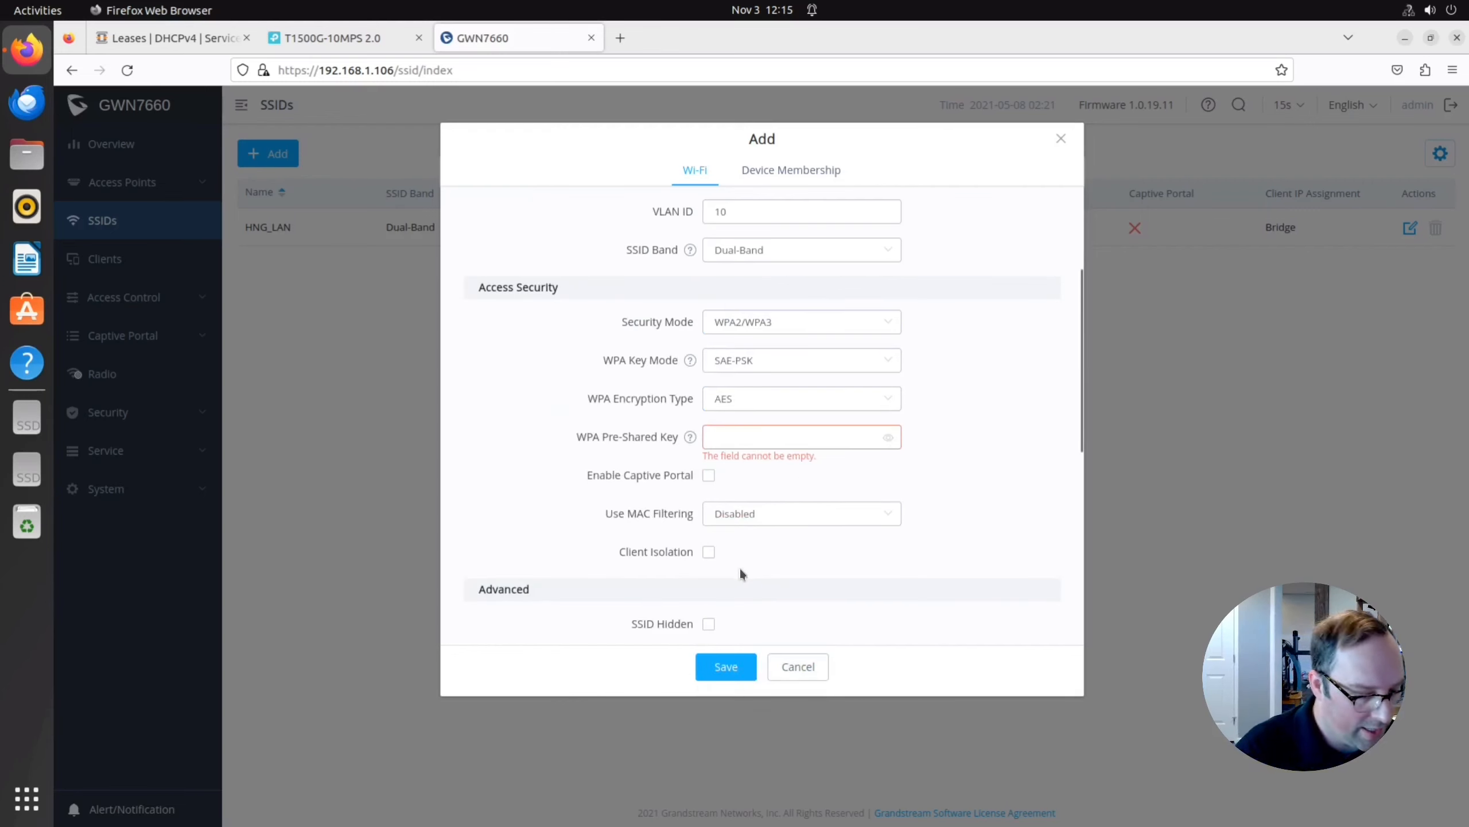
pyautogui.write('*****')
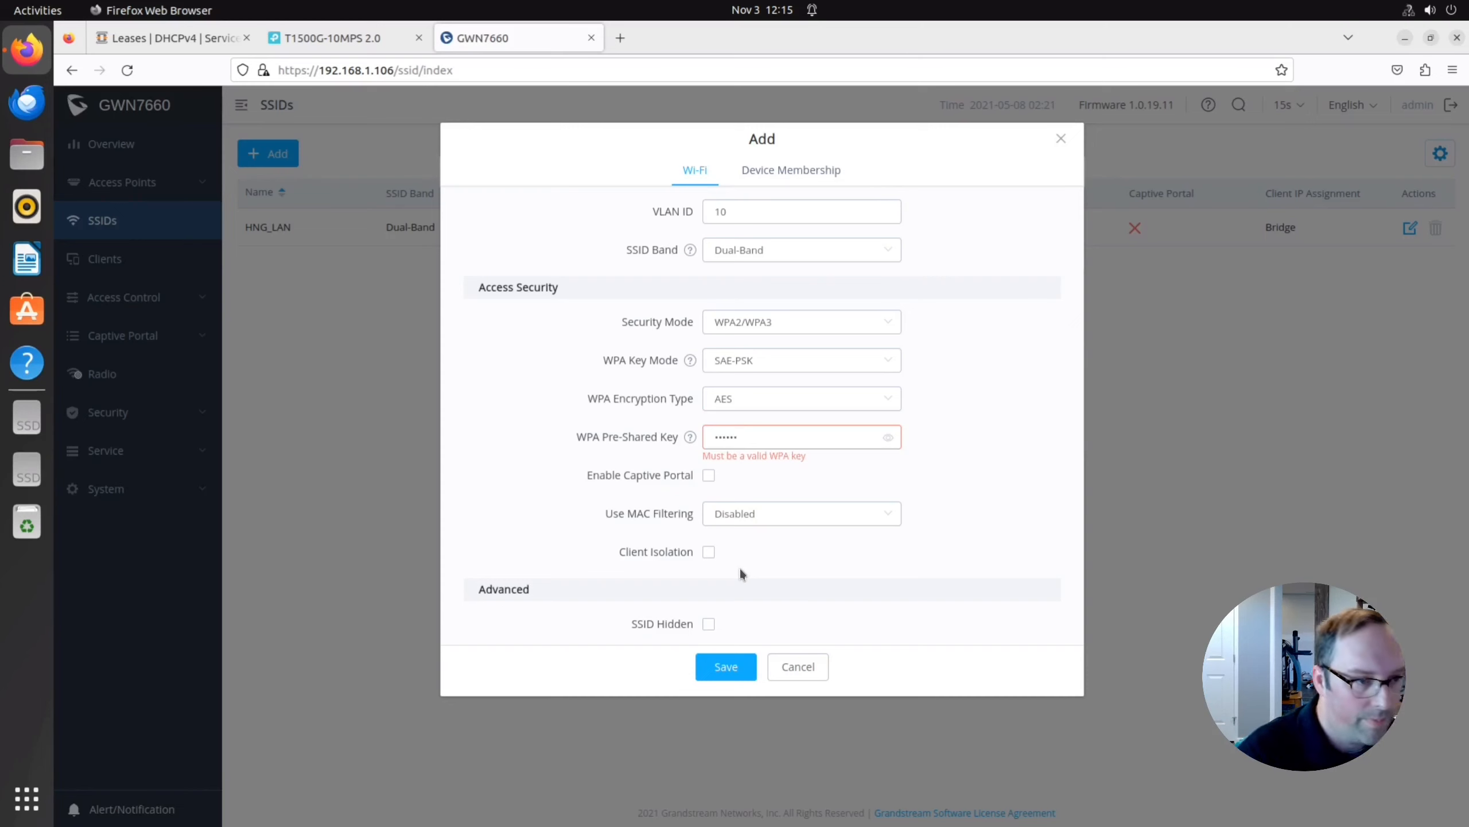
pyautogui.write('**')
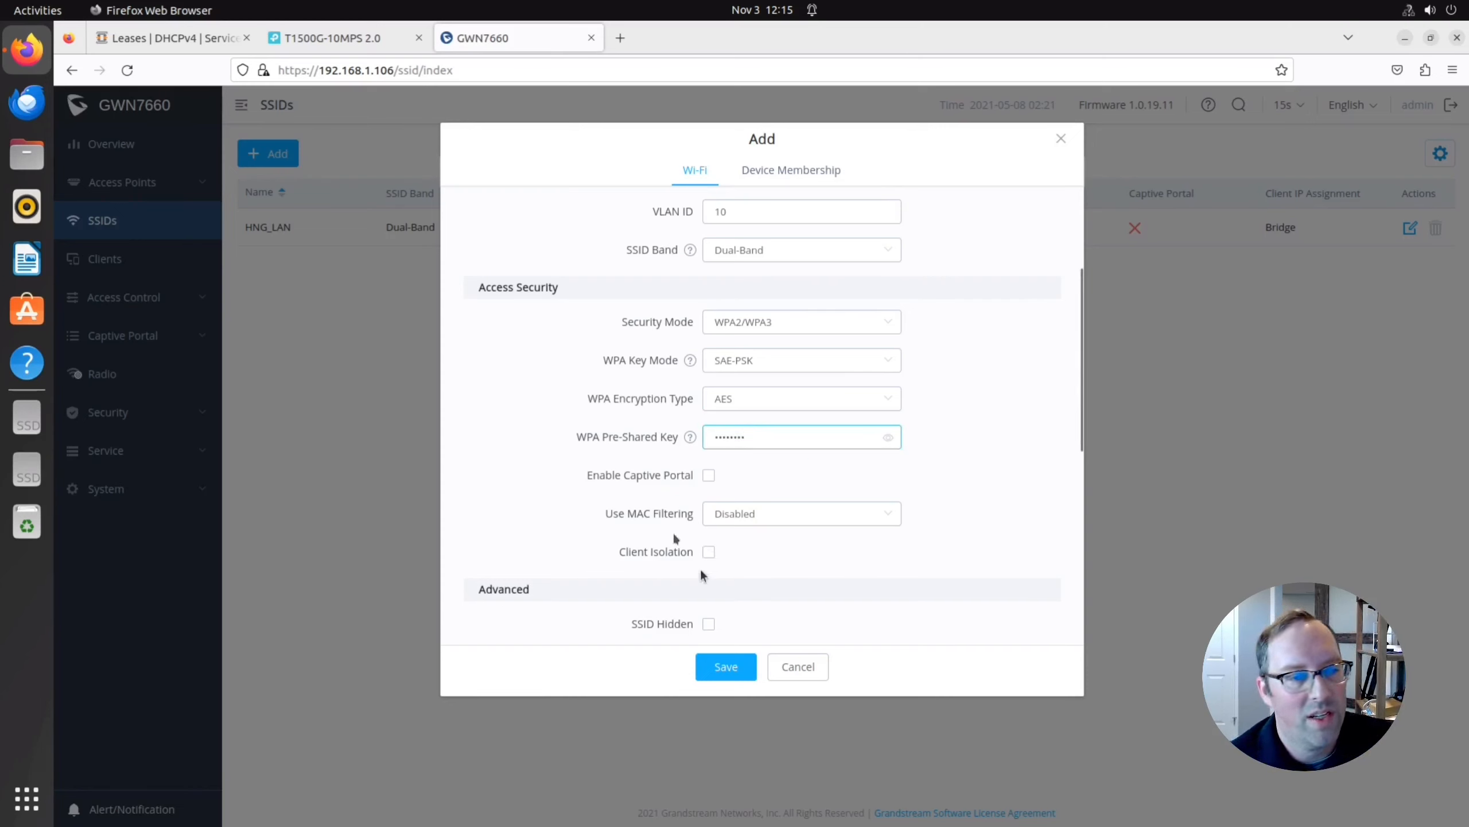
pyautogui.click(709, 552)
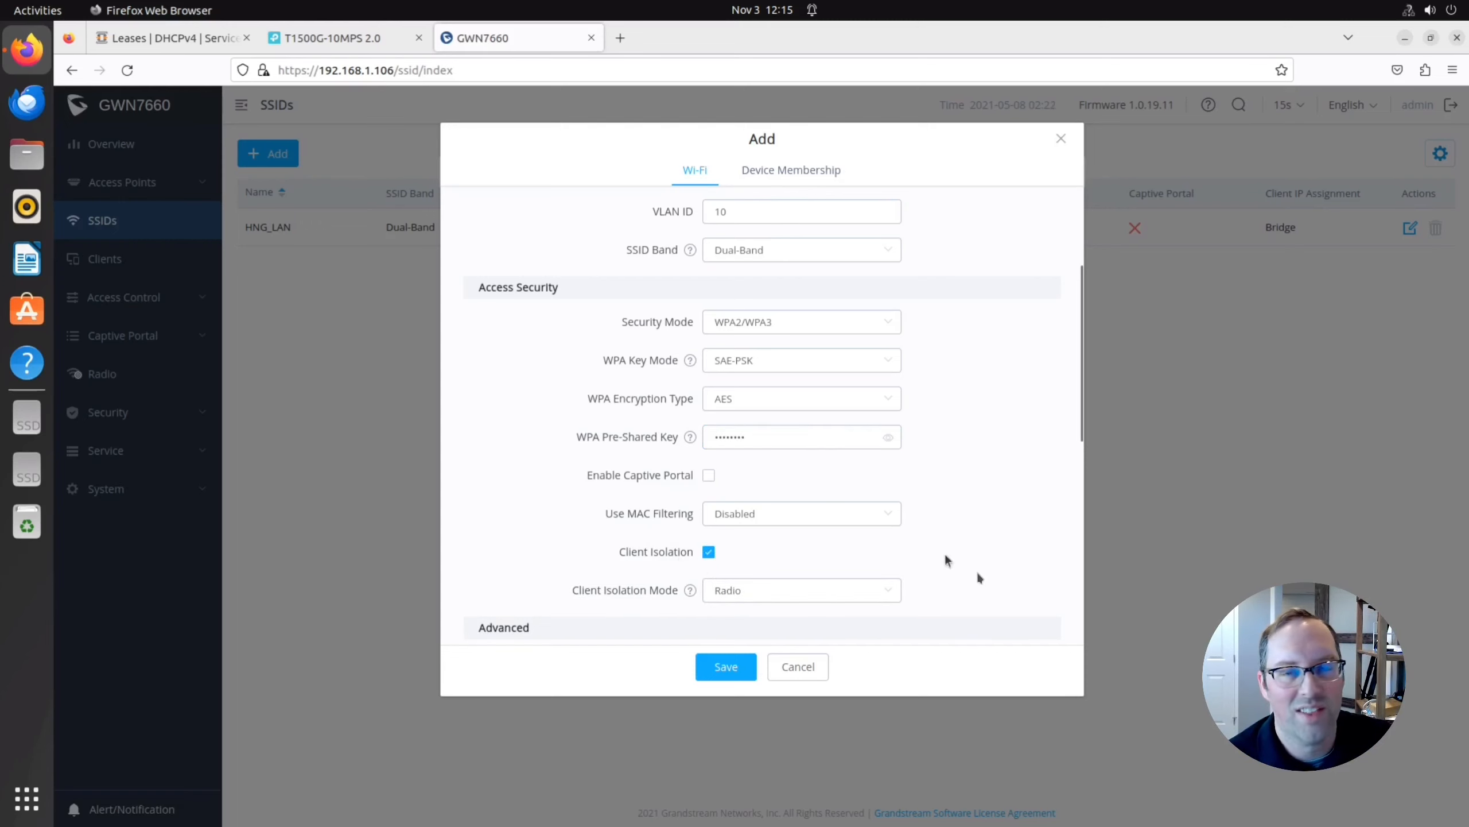
# Set the DTIM period to 3 and show the Device Membership tab.
pyautogui.scroll(-3, 979, 577)
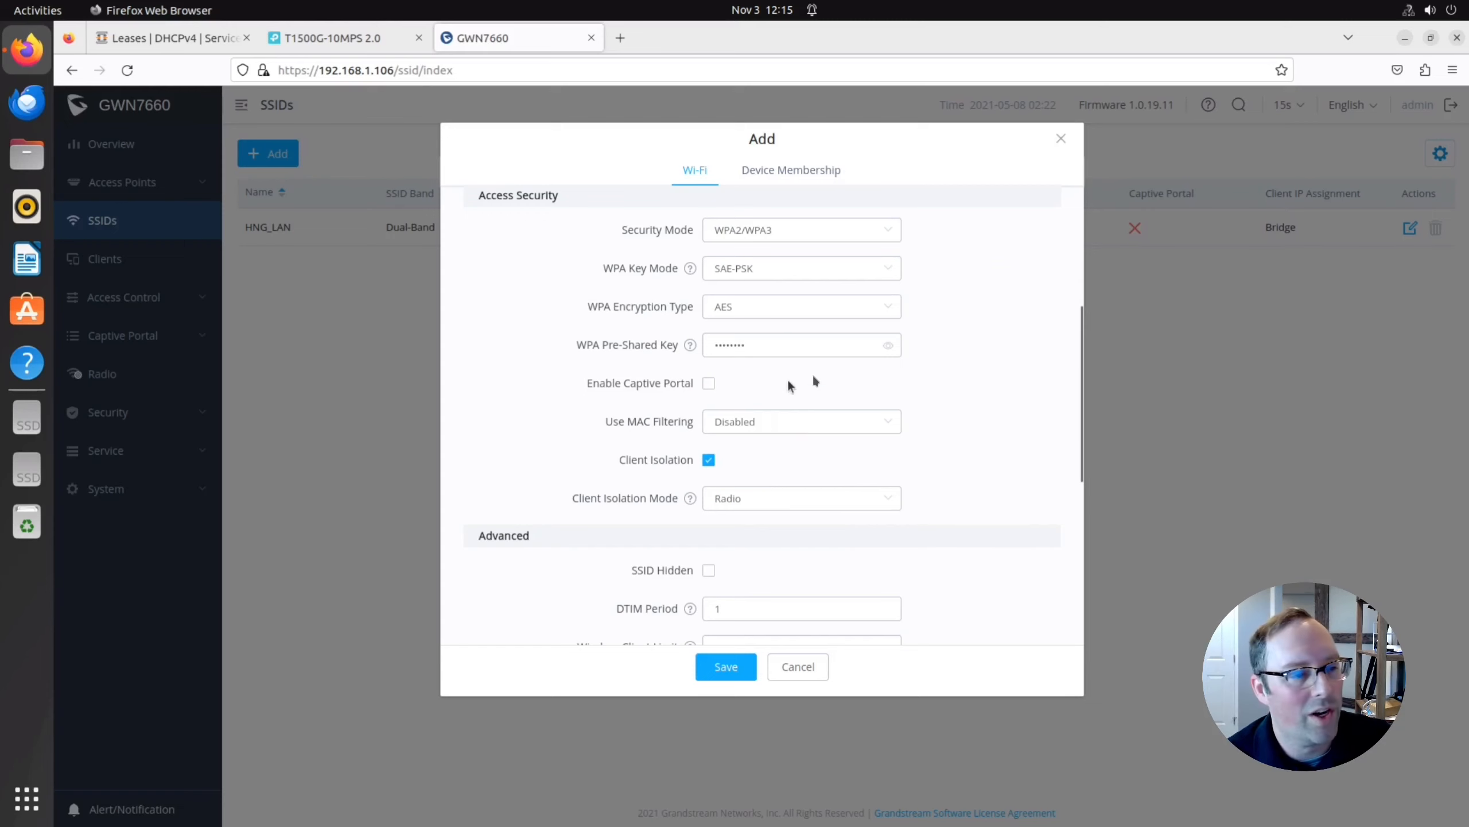
pyautogui.scroll(-3, 748, 545)
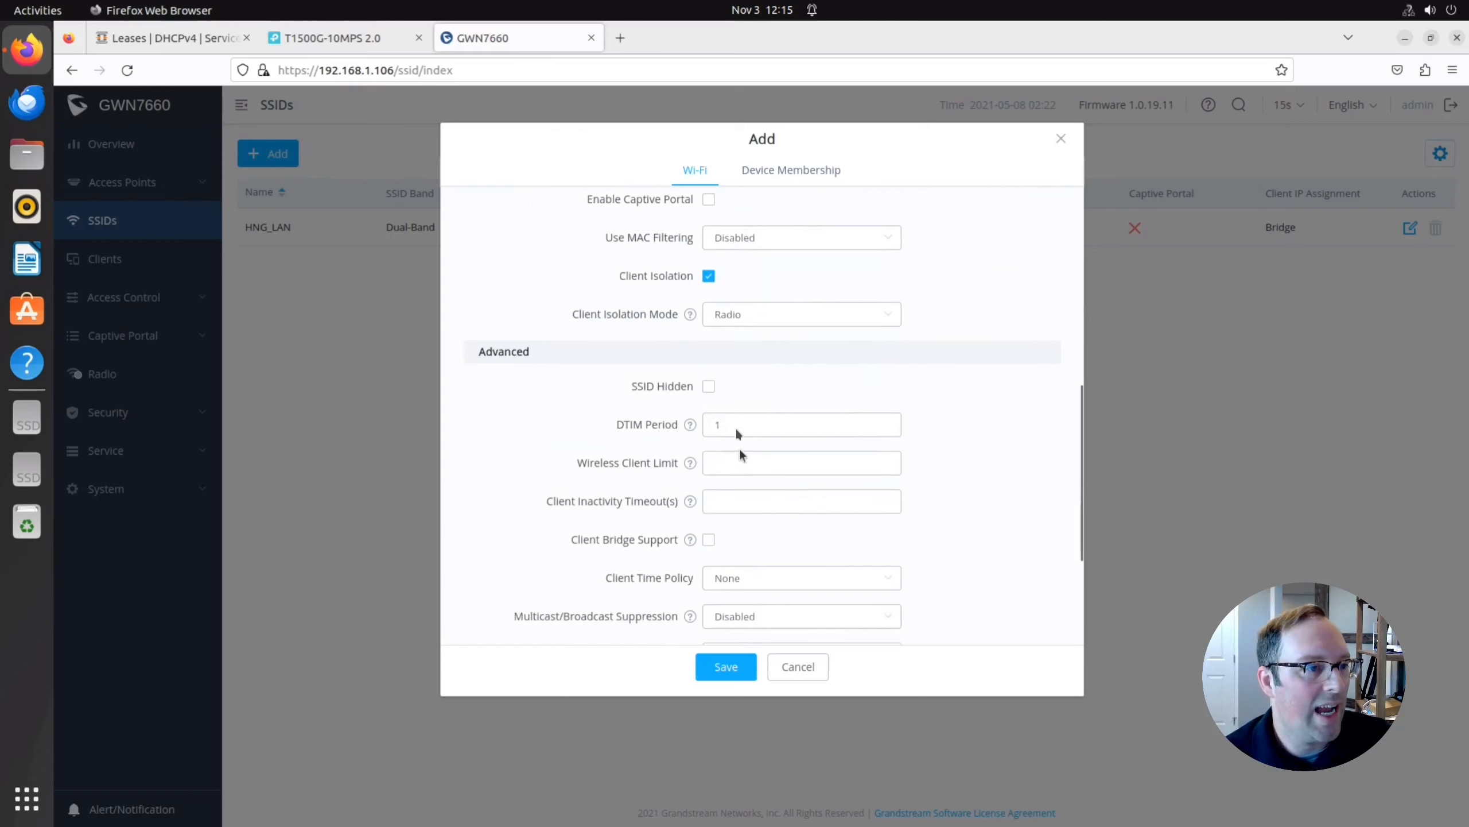
pyautogui.click(736, 426)
pyautogui.press('BackSpace')
pyautogui.write('3')
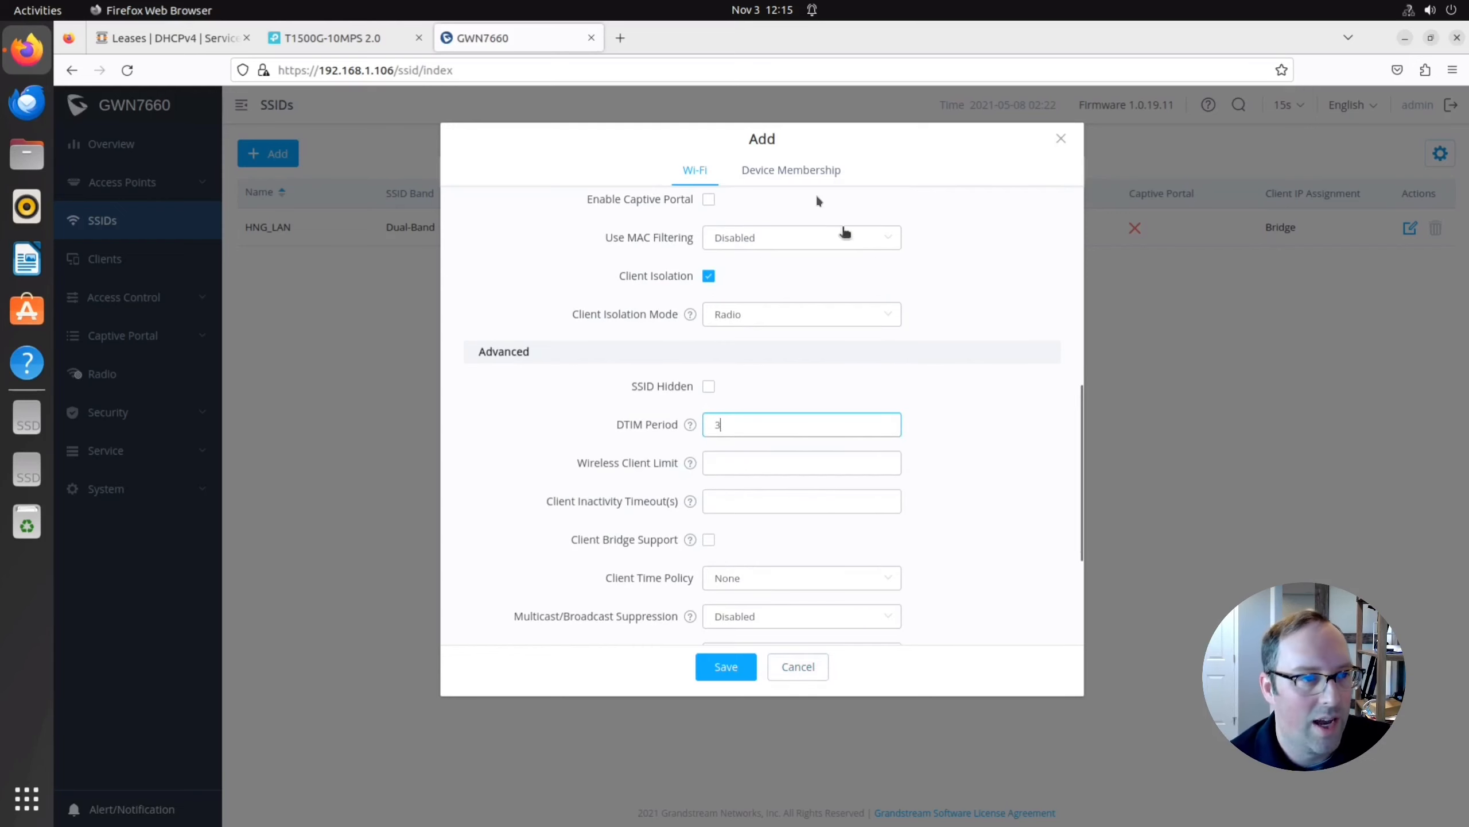
pyautogui.click(797, 170)
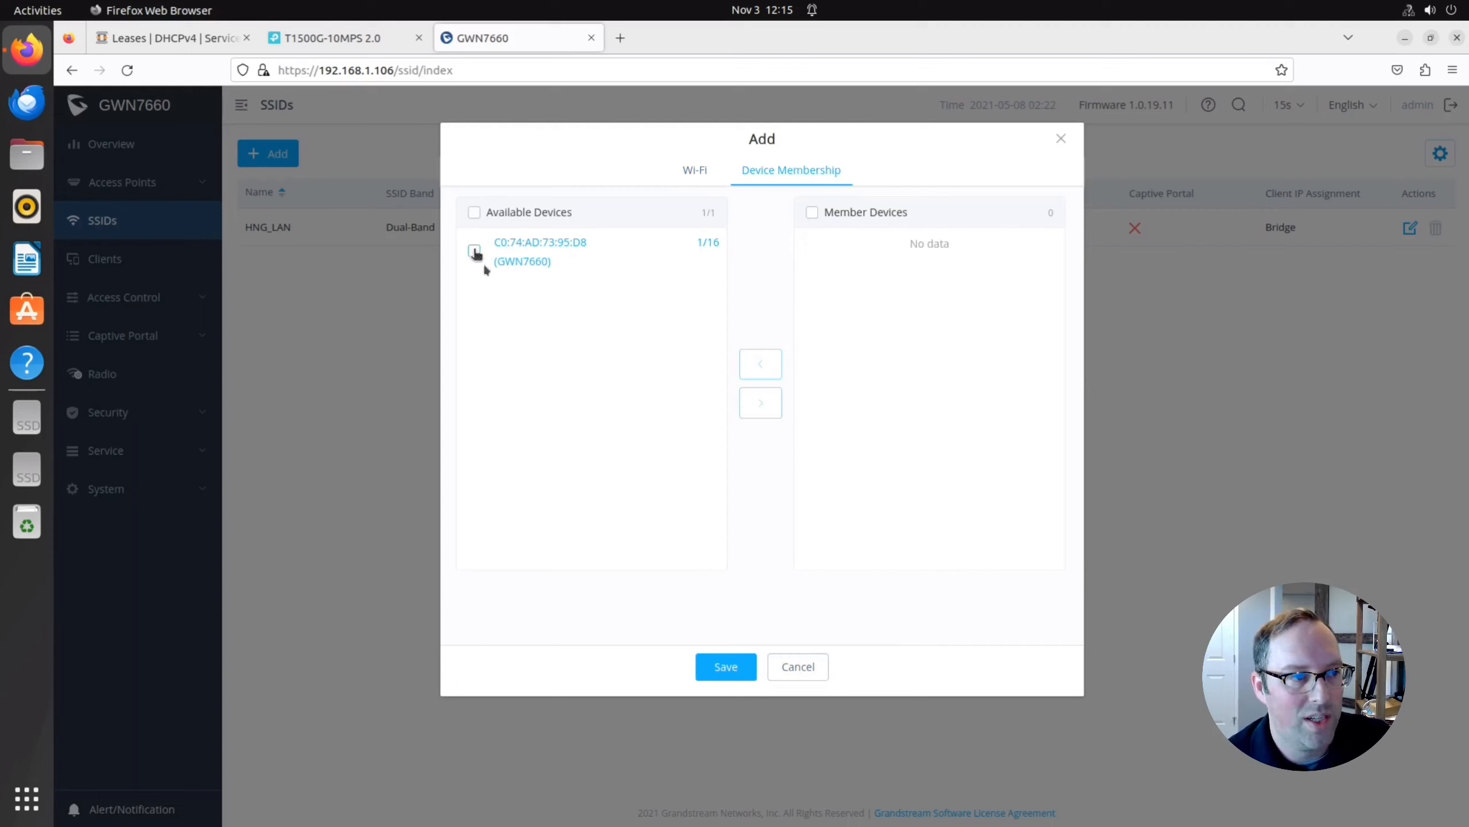
# Add the GWN7660 to HNG_UNTRUSTED's member devices, save the network, and apply the changes.
pyautogui.click(474, 251)
pyautogui.click(761, 404)
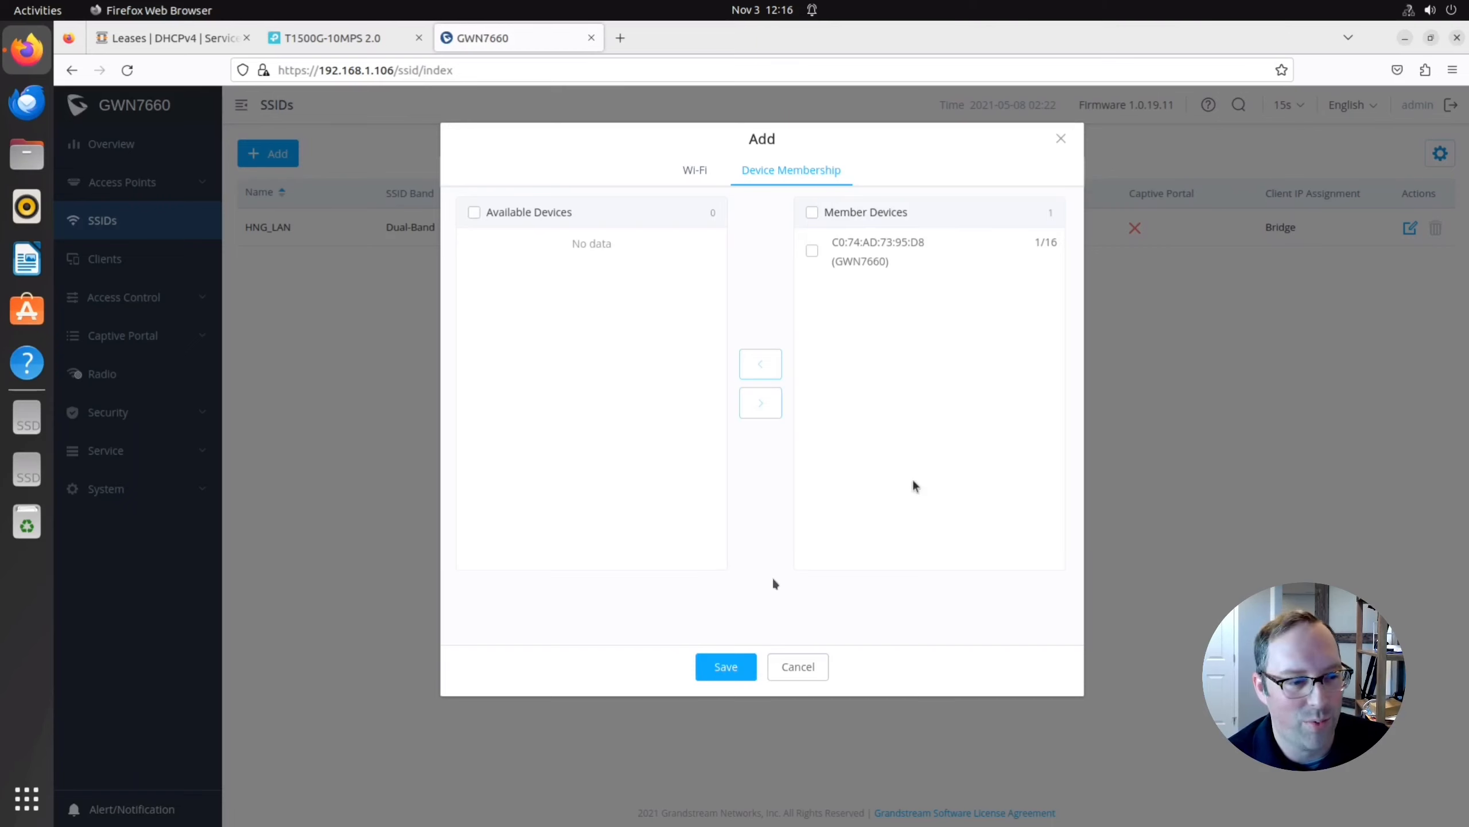
pyautogui.click(723, 675)
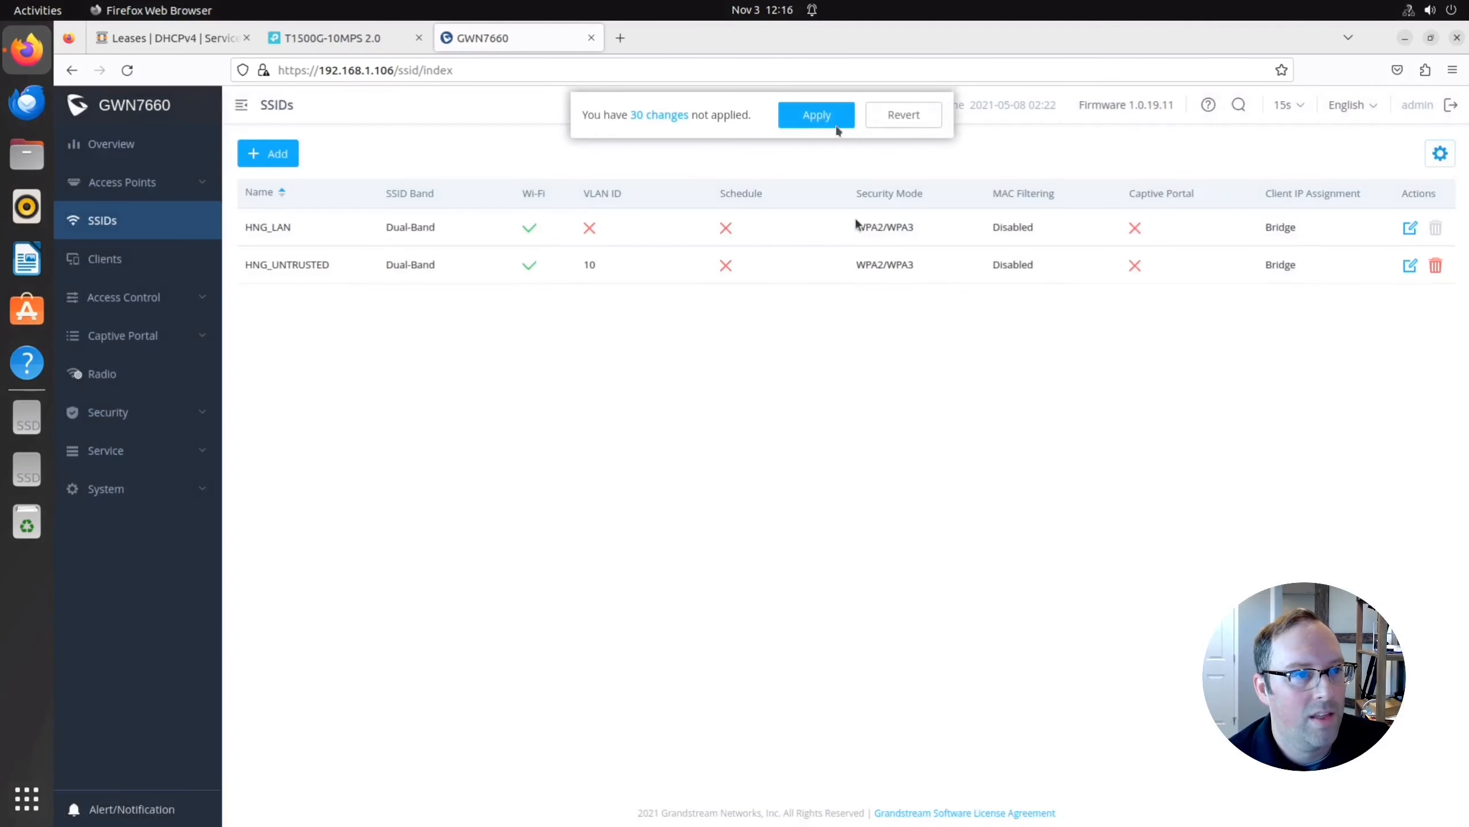
pyautogui.click(834, 124)
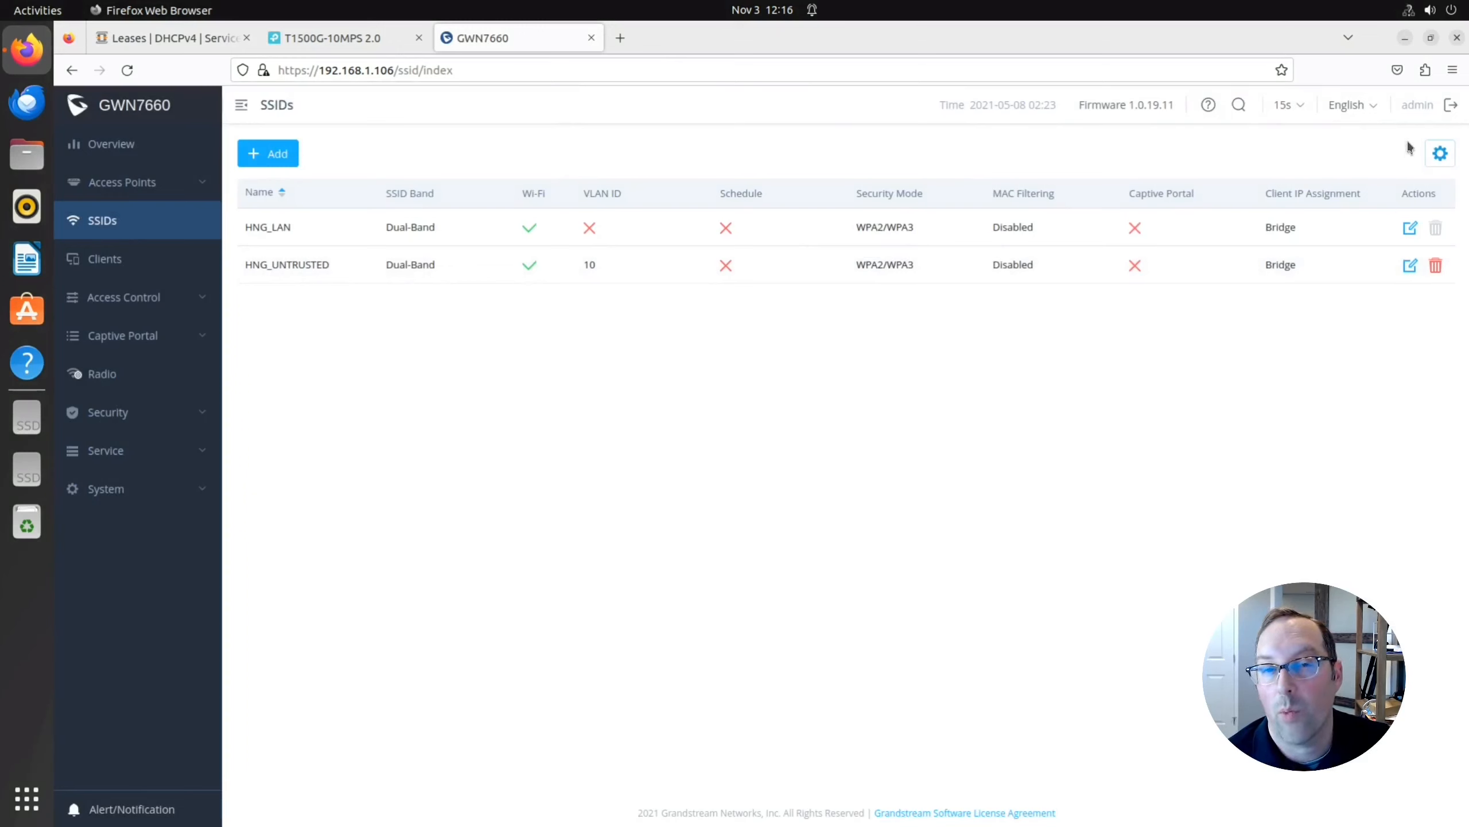
# Turn off Ethernet, join HNG_LAN Wi-Fi with its password, and list addresses with ip a.
pyautogui.click(1408, 10)
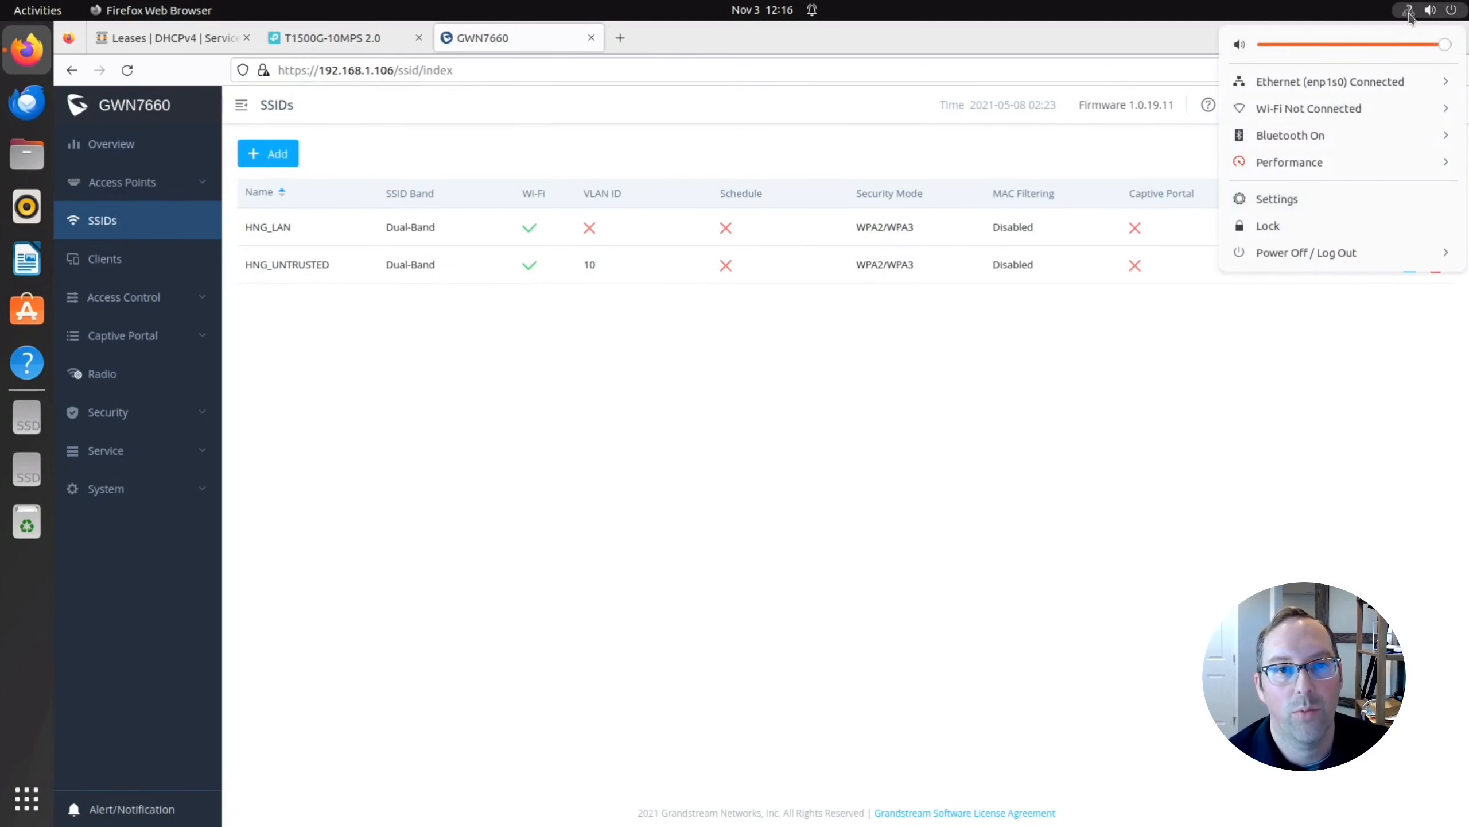
pyautogui.click(1331, 82)
pyautogui.click(1304, 108)
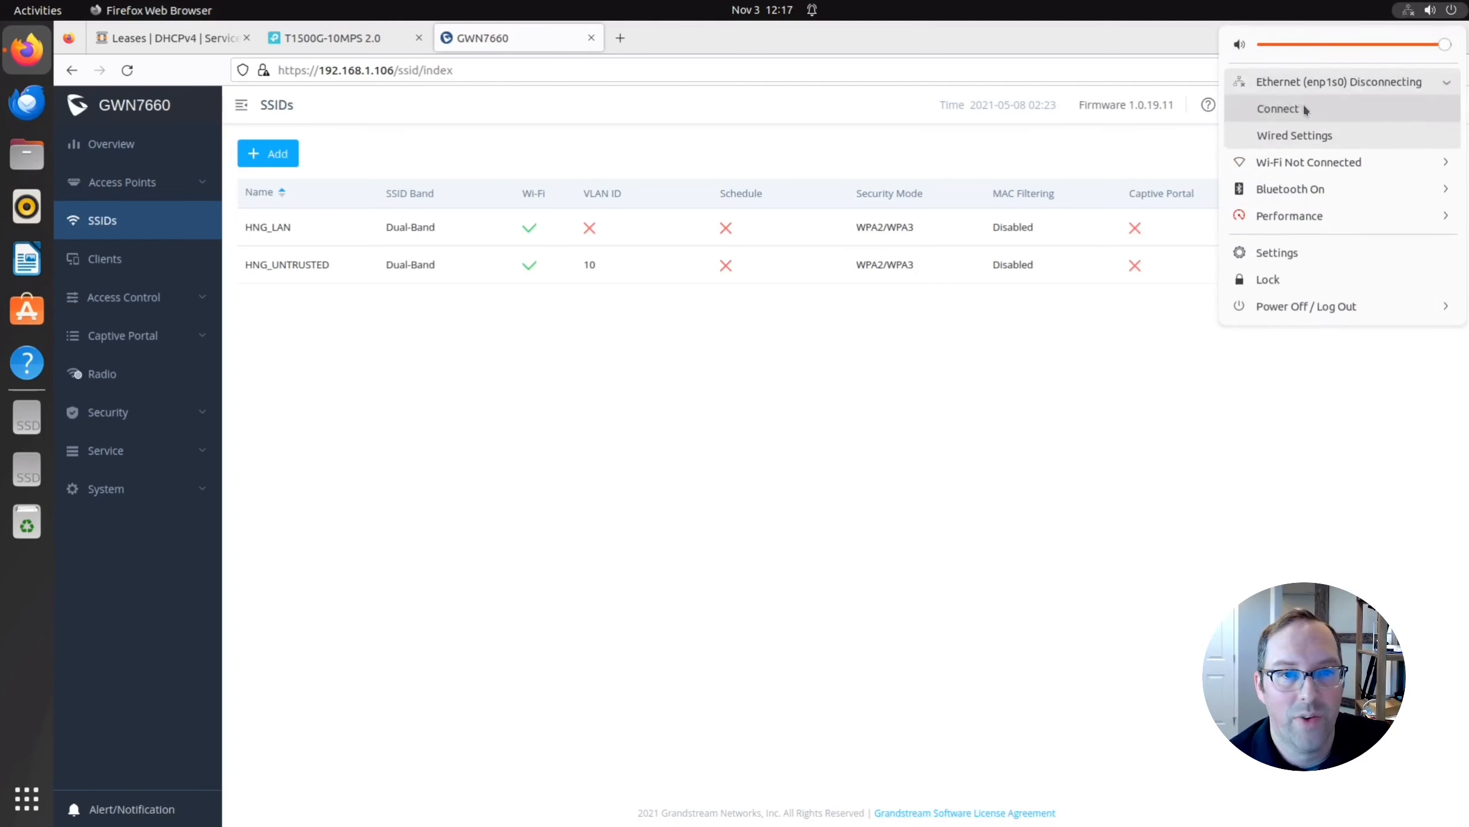
pyautogui.click(1416, 12)
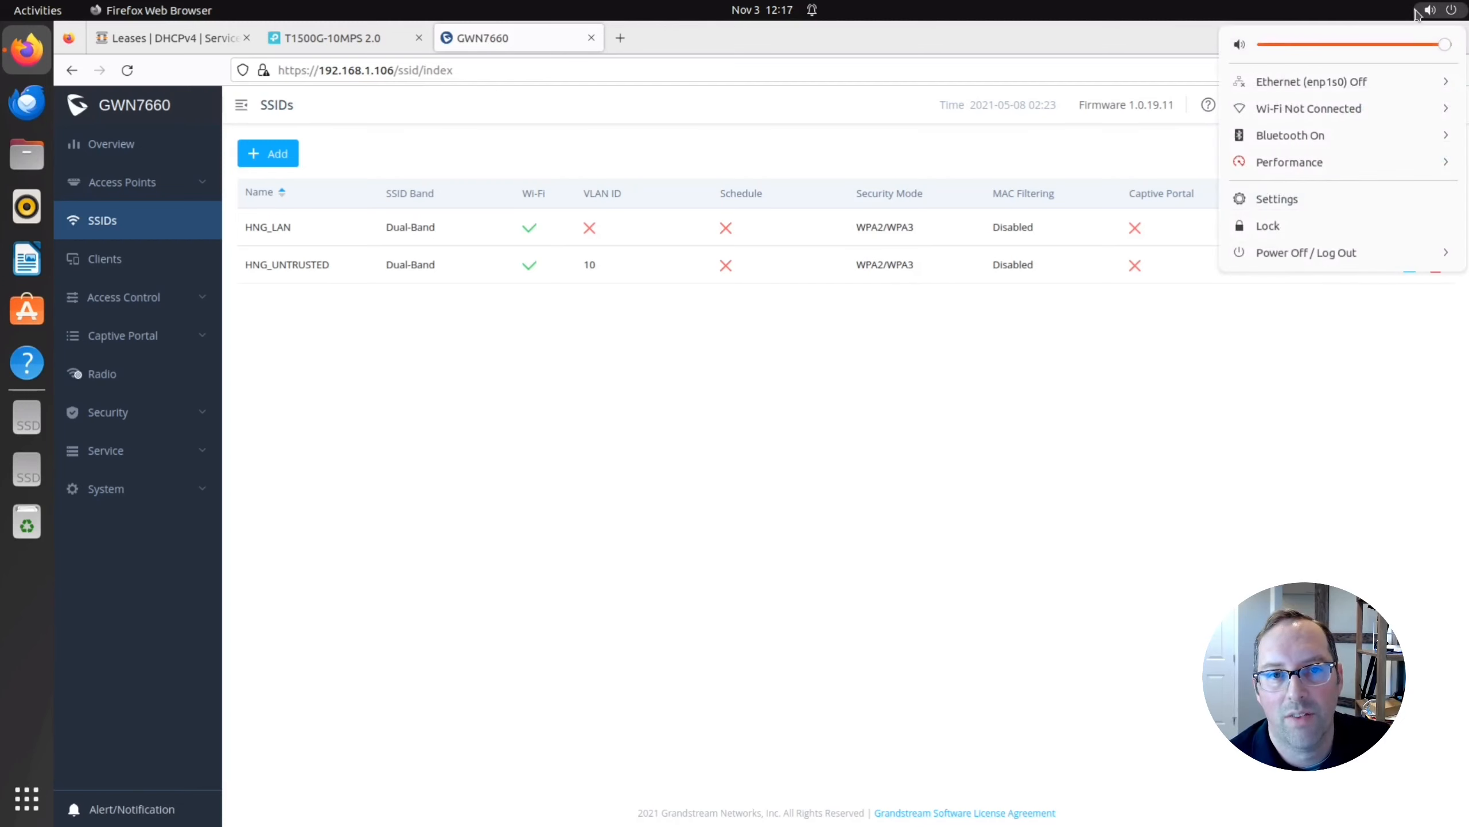
pyautogui.click(1335, 106)
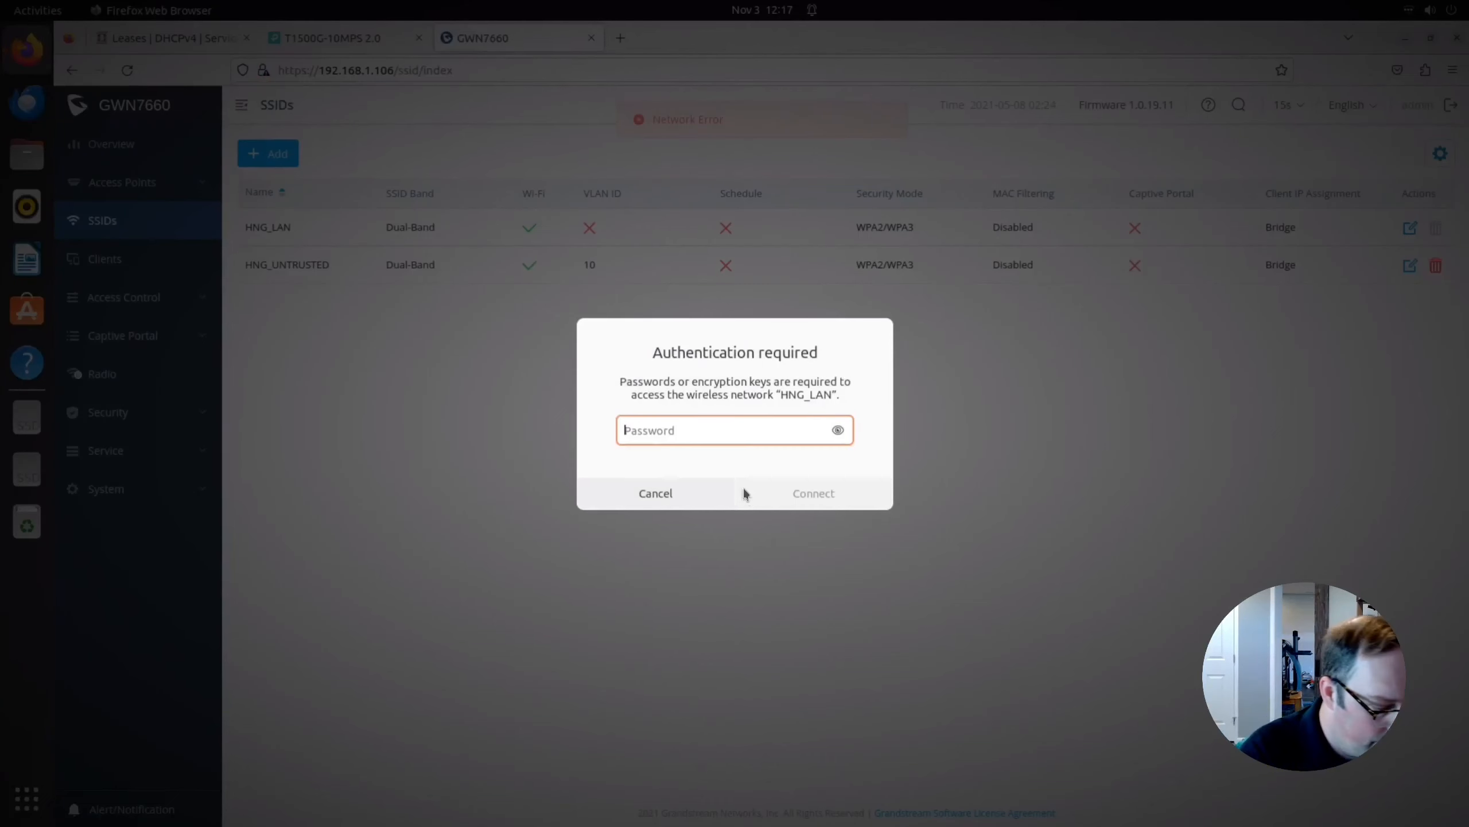
pyautogui.write('••••••••')
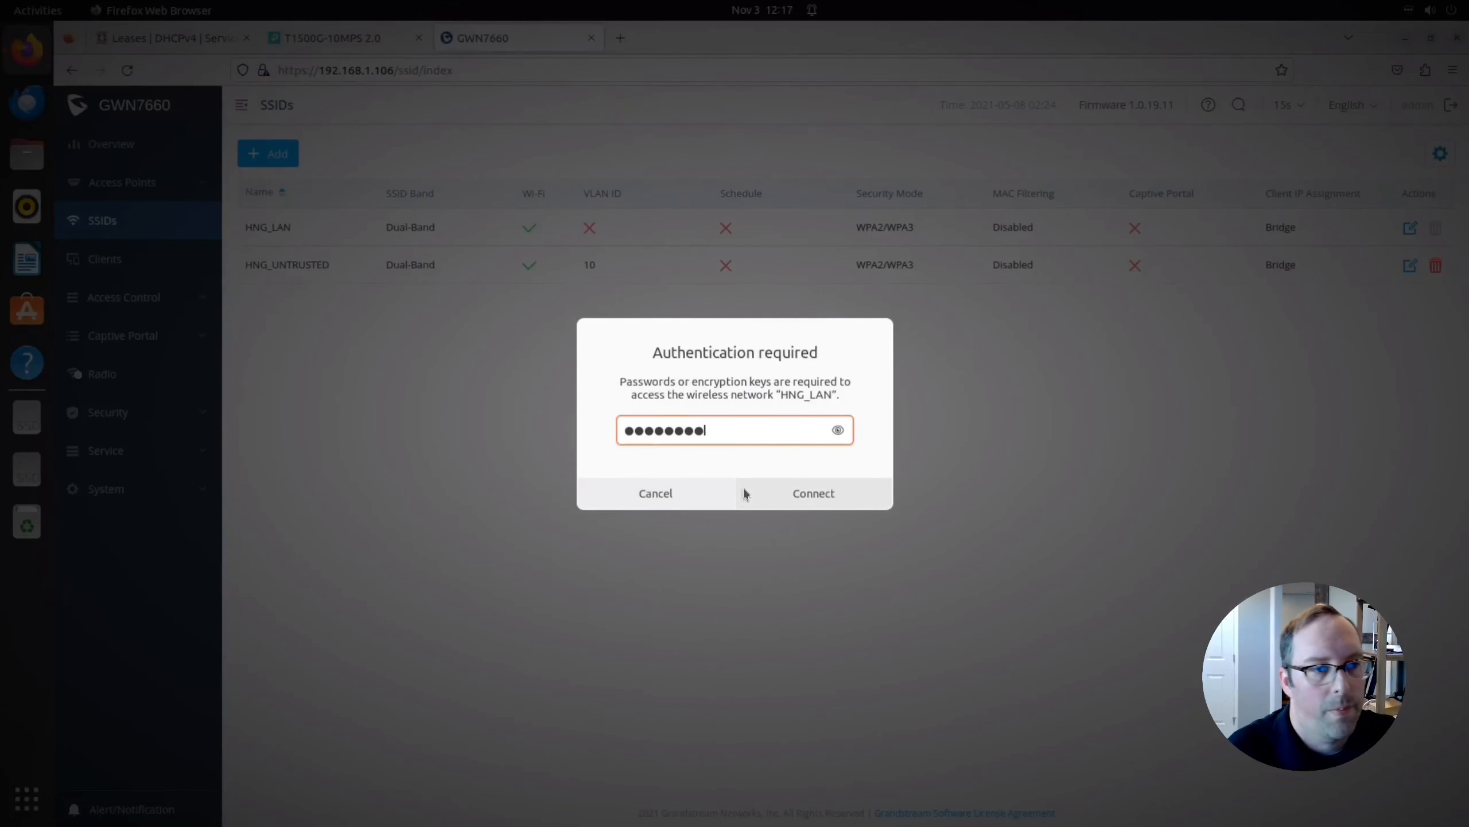
pyautogui.click(809, 501)
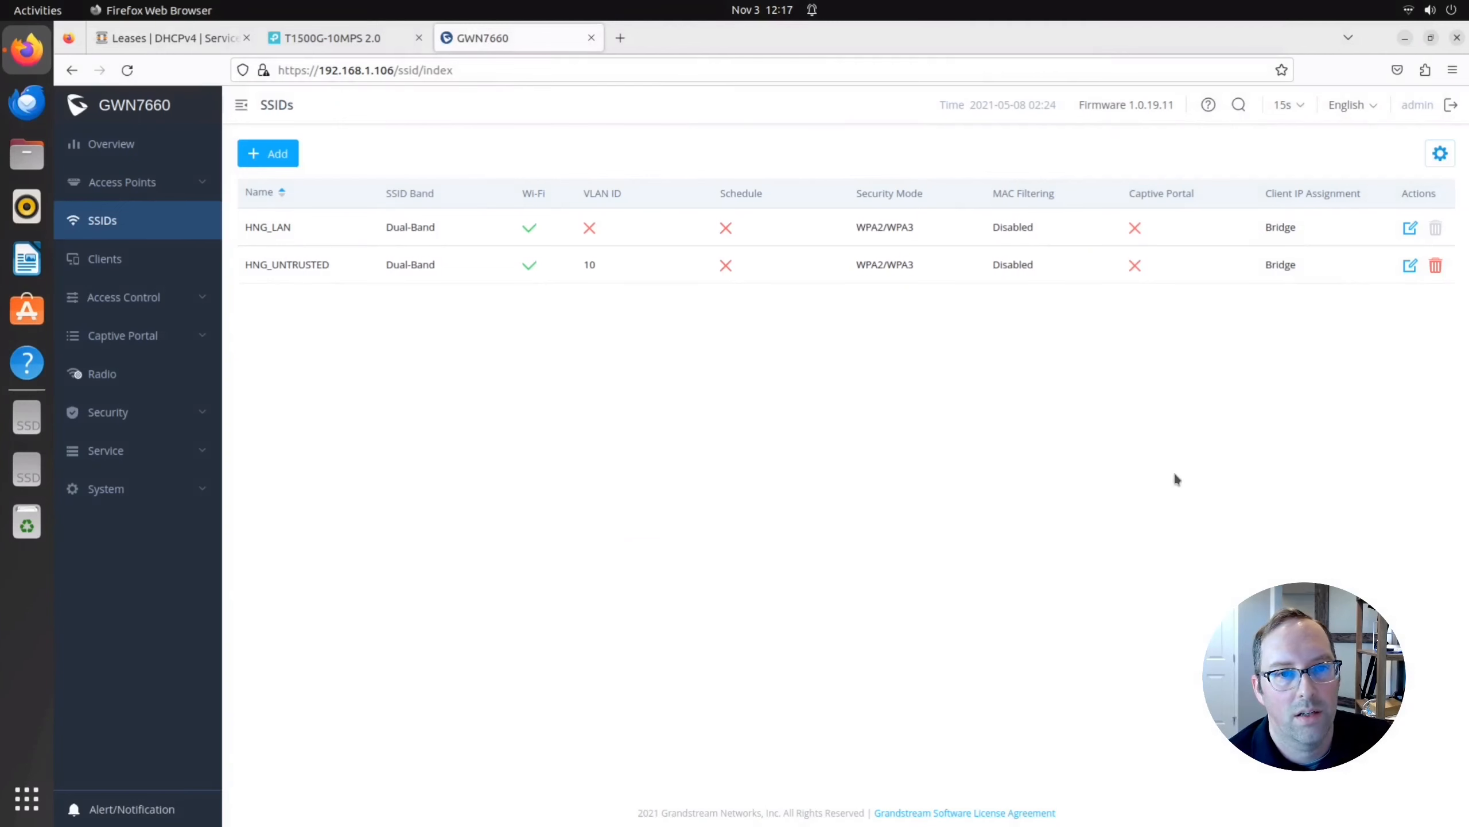
pyautogui.hotkey('ctrl', 'alt', 't')
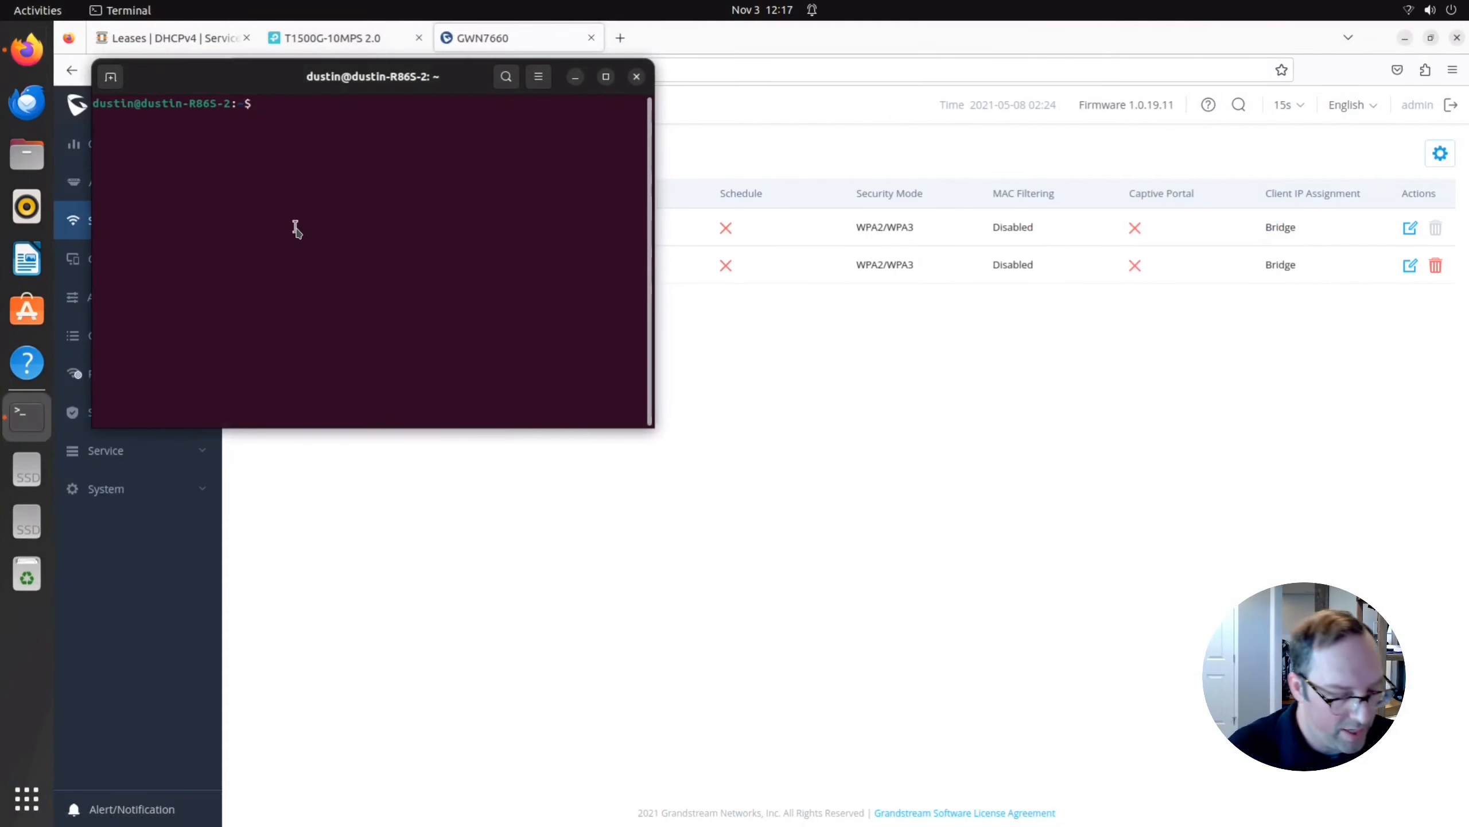
pyautogui.write('ip a')
pyautogui.press('Return')
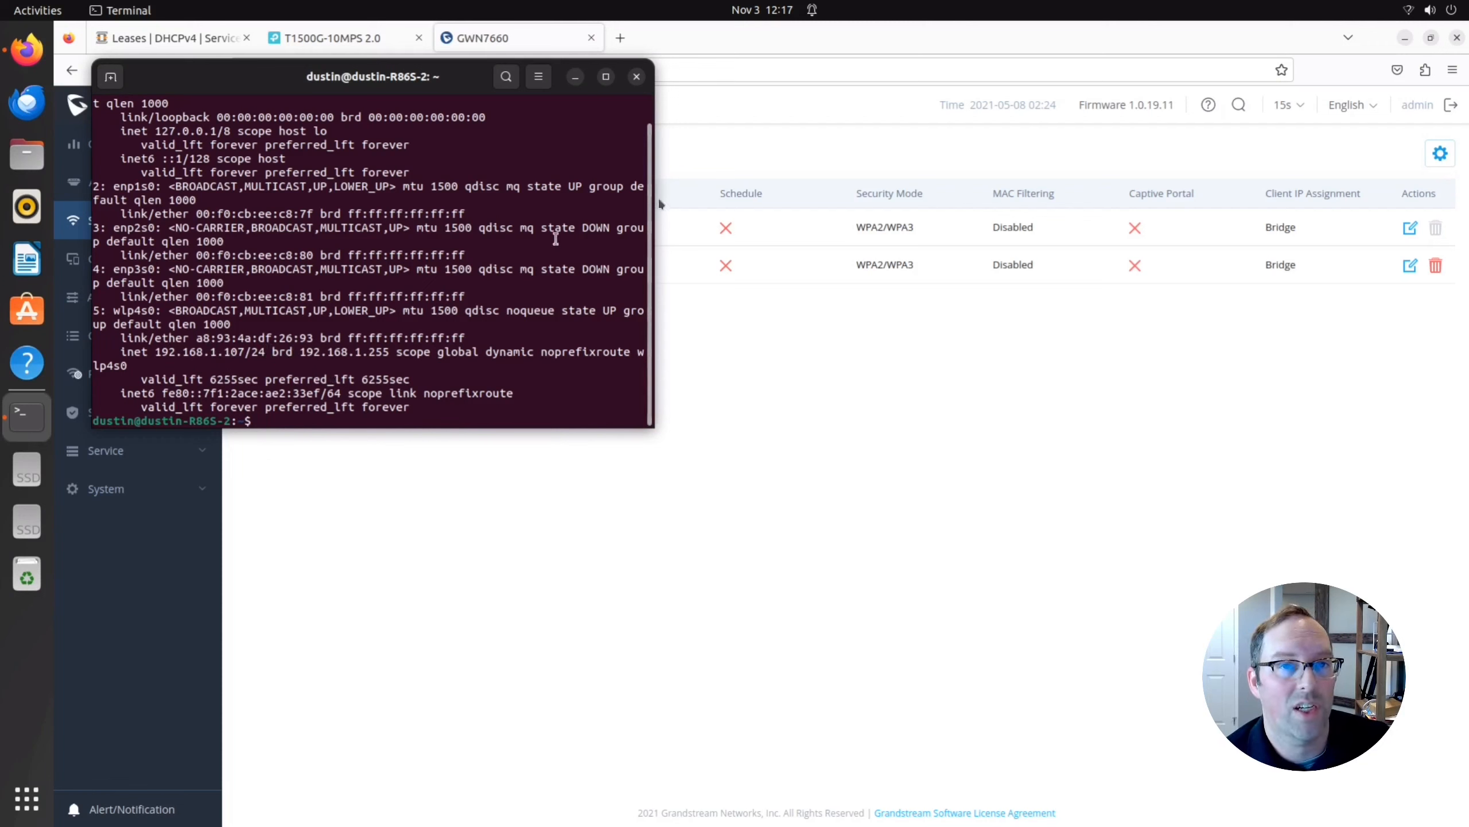
# Switch to HNG_UNTRUSTED Wi-Fi and rerun ip a, confirming wlp4s0 at 192.168.10.101/24.
pyautogui.hotkey('ctrl', 'l')
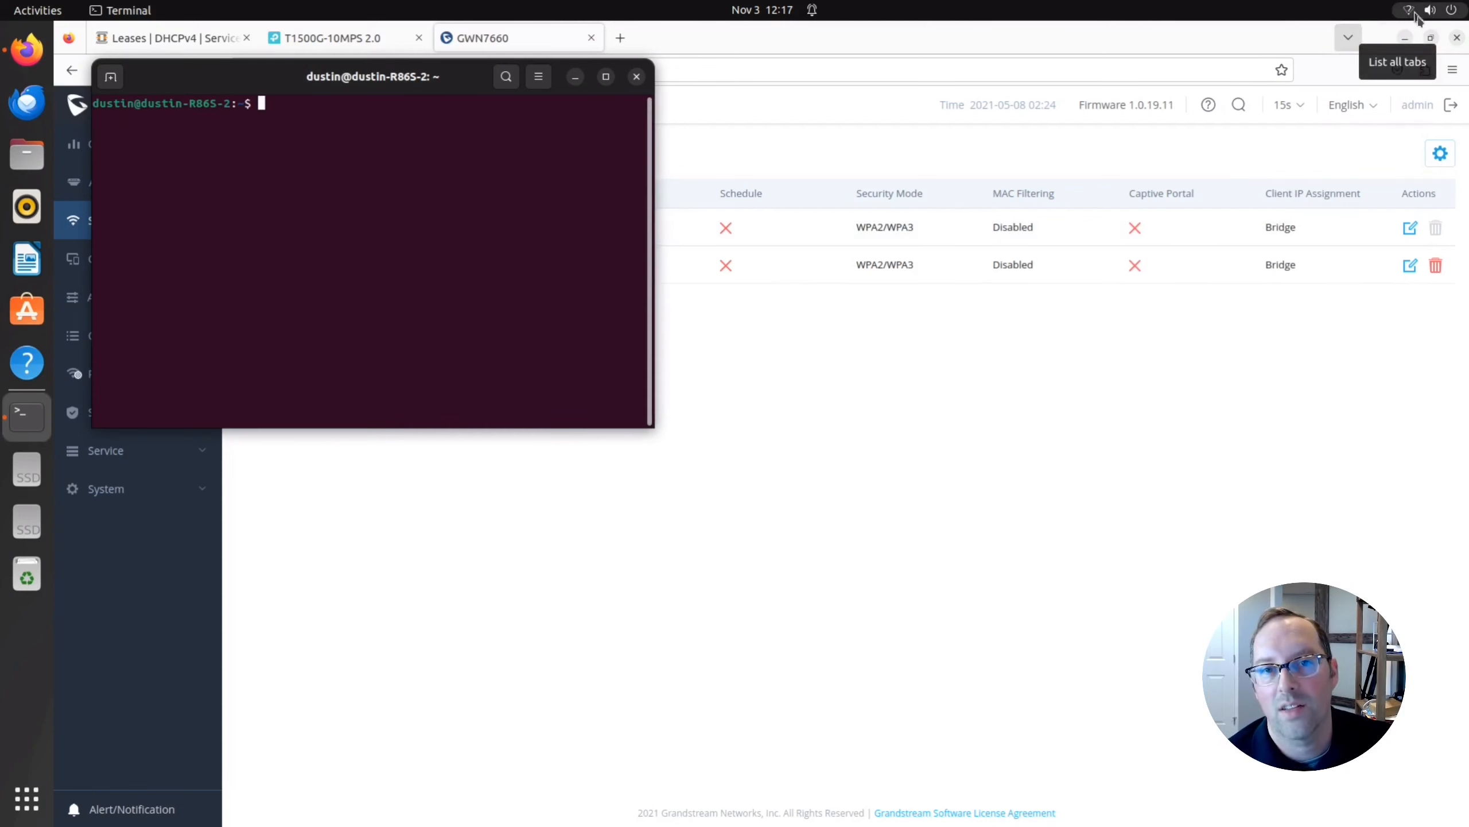
pyautogui.click(1417, 10)
pyautogui.click(1344, 108)
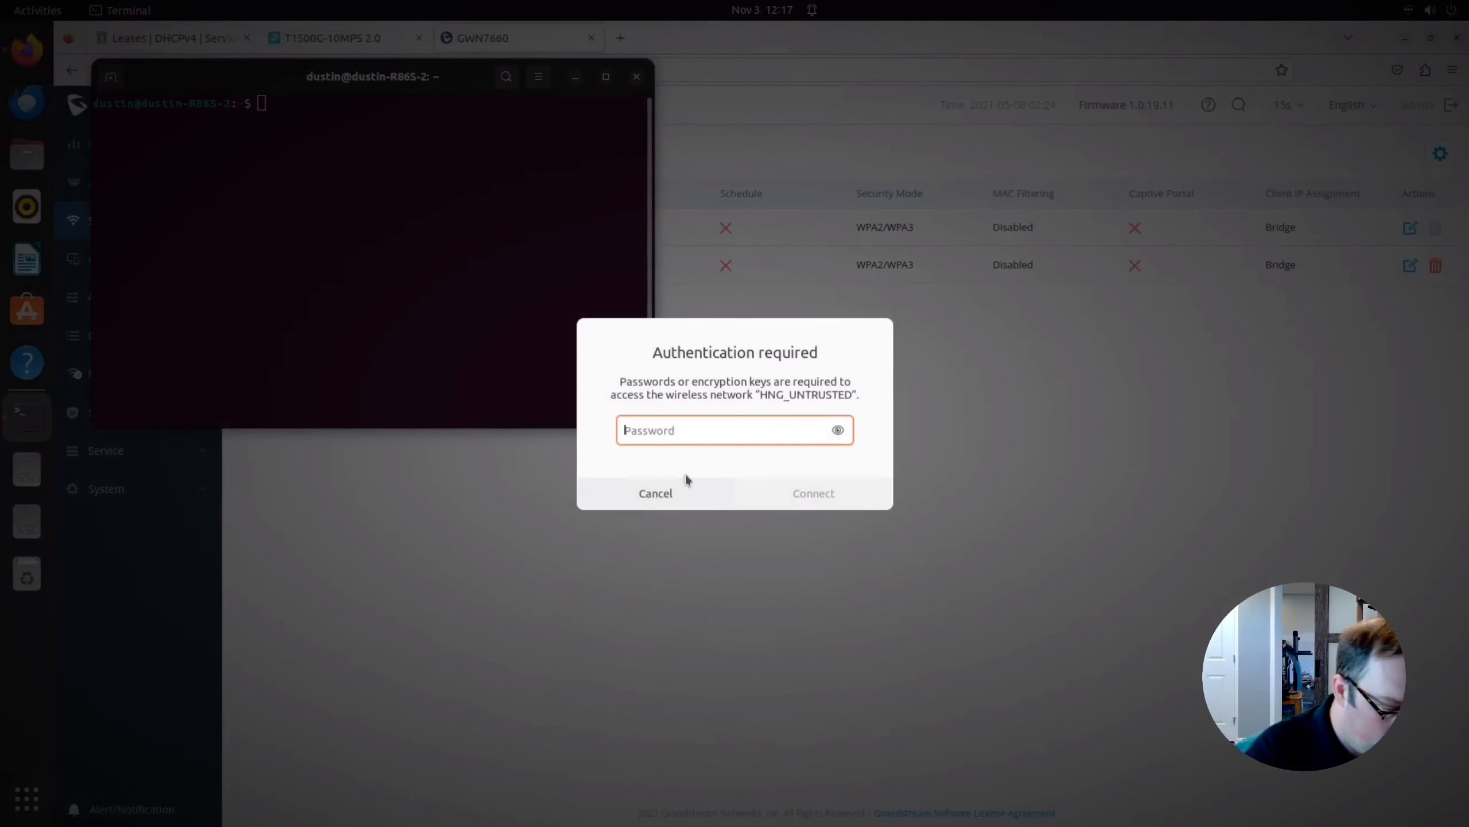
pyautogui.write('••')
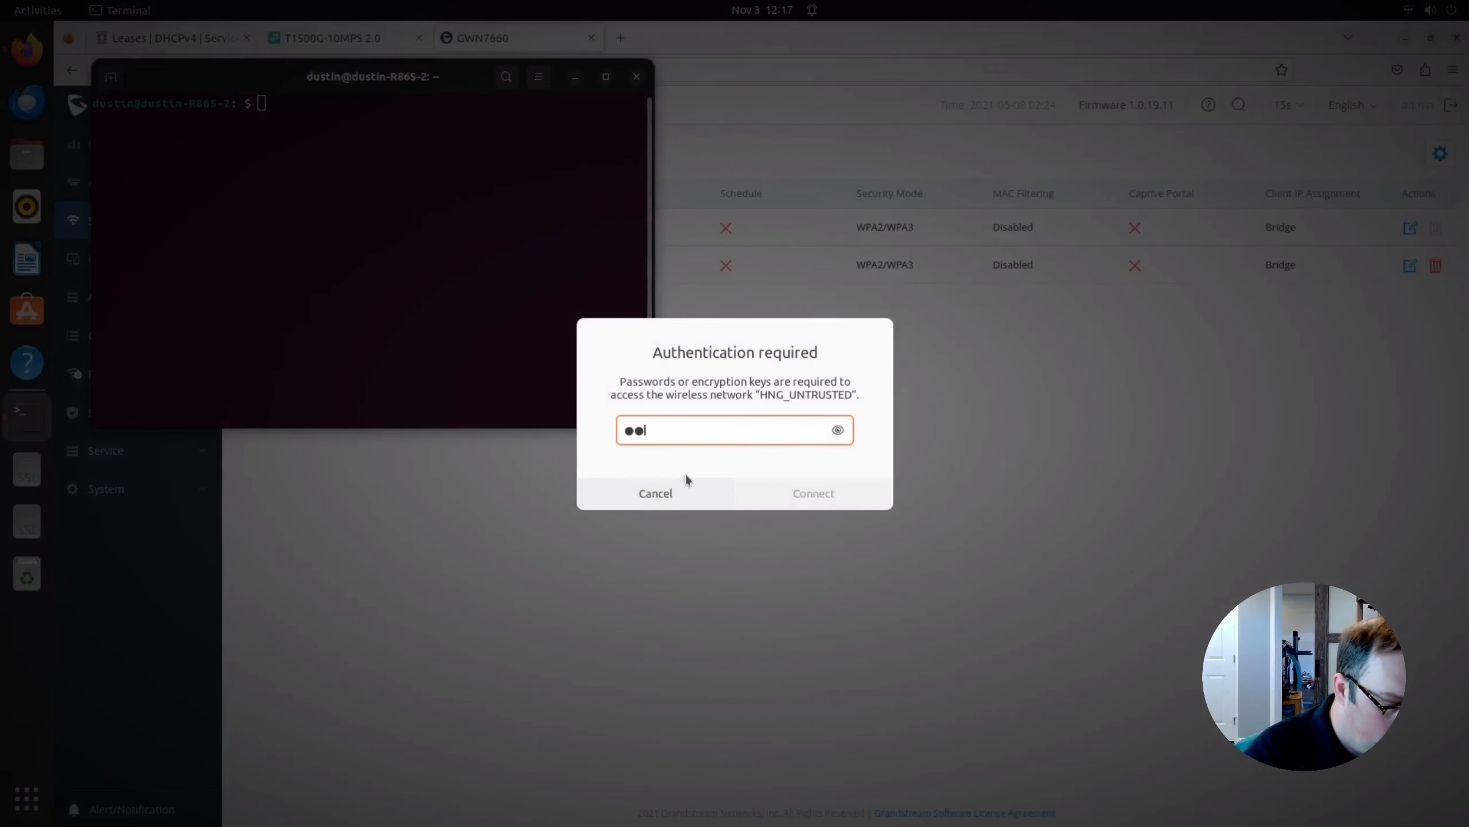
pyautogui.write('••••••')
pyautogui.press('Return')
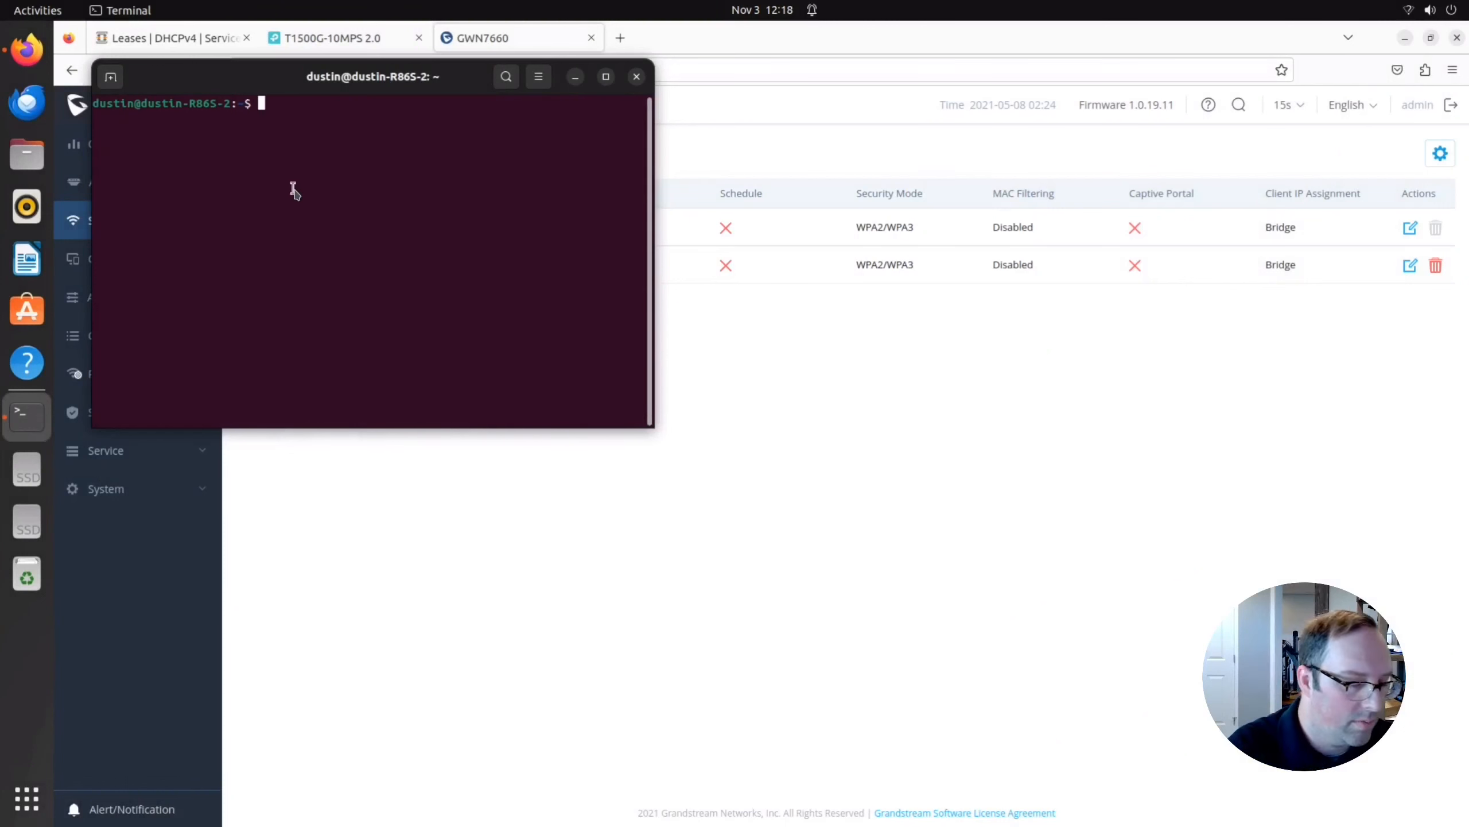
pyautogui.write('ip a')
pyautogui.press('Return')
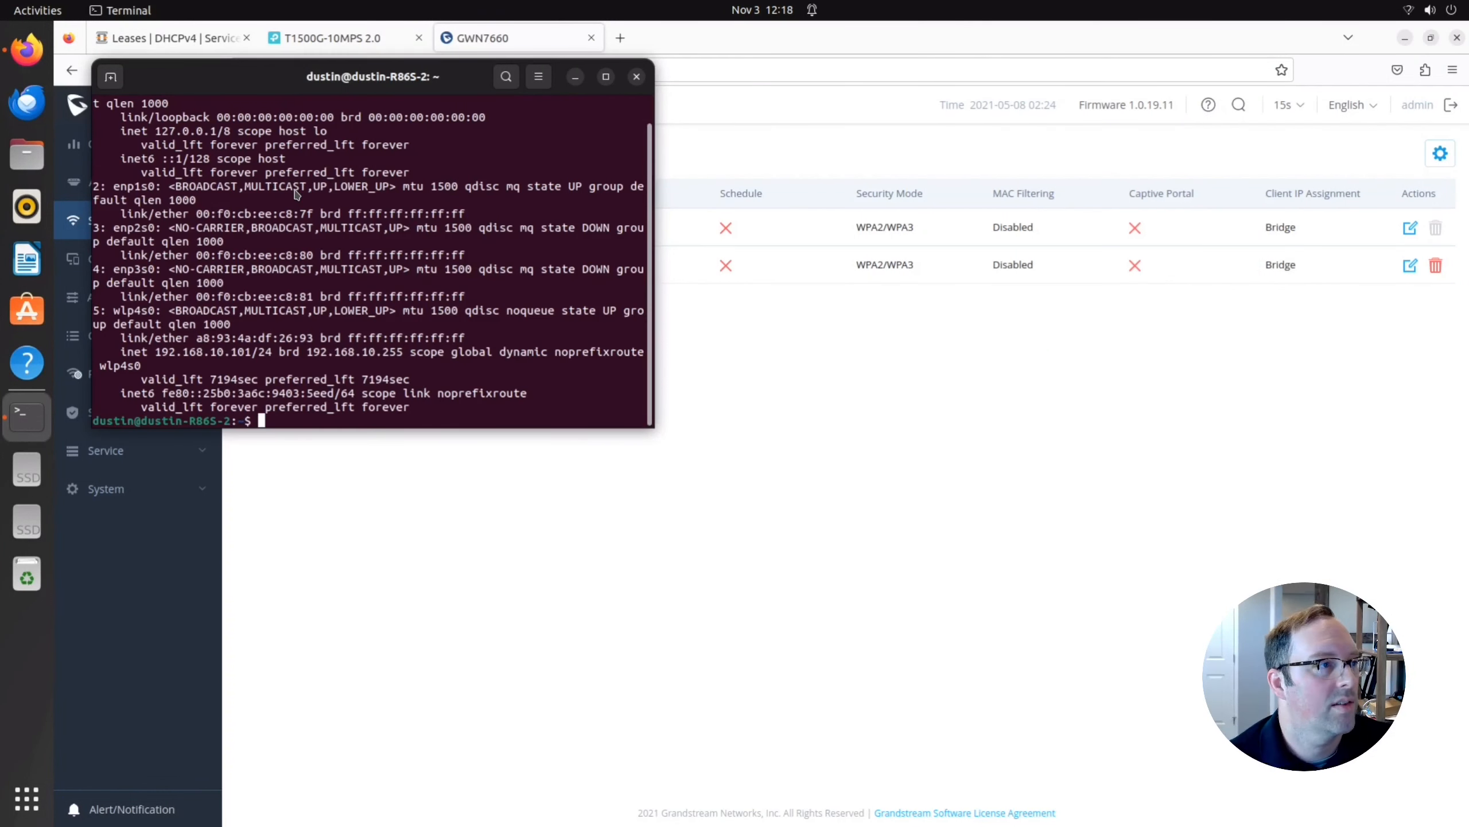